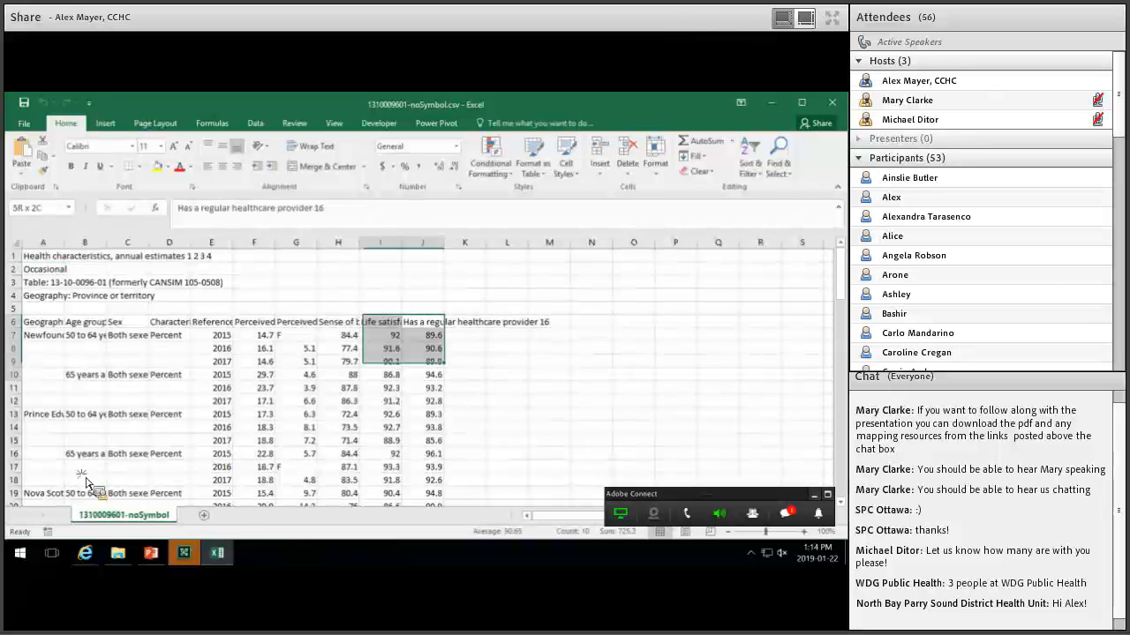
Fill 'Newfoundland and Labrador' down column A from A7 to A12.
{"action": "left_click_drag", "start_coordinate": [225, 388], "coordinate": [172, 410]}
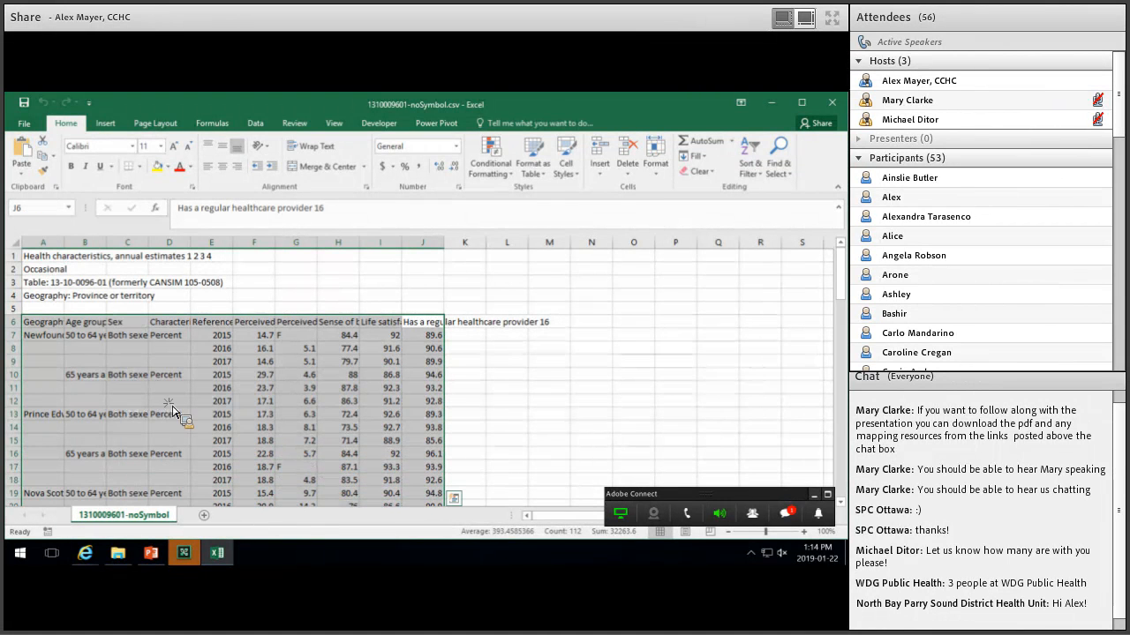
{"action": "left_click", "coordinate": [152, 398]}
{"action": "left_click", "coordinate": [79, 401]}
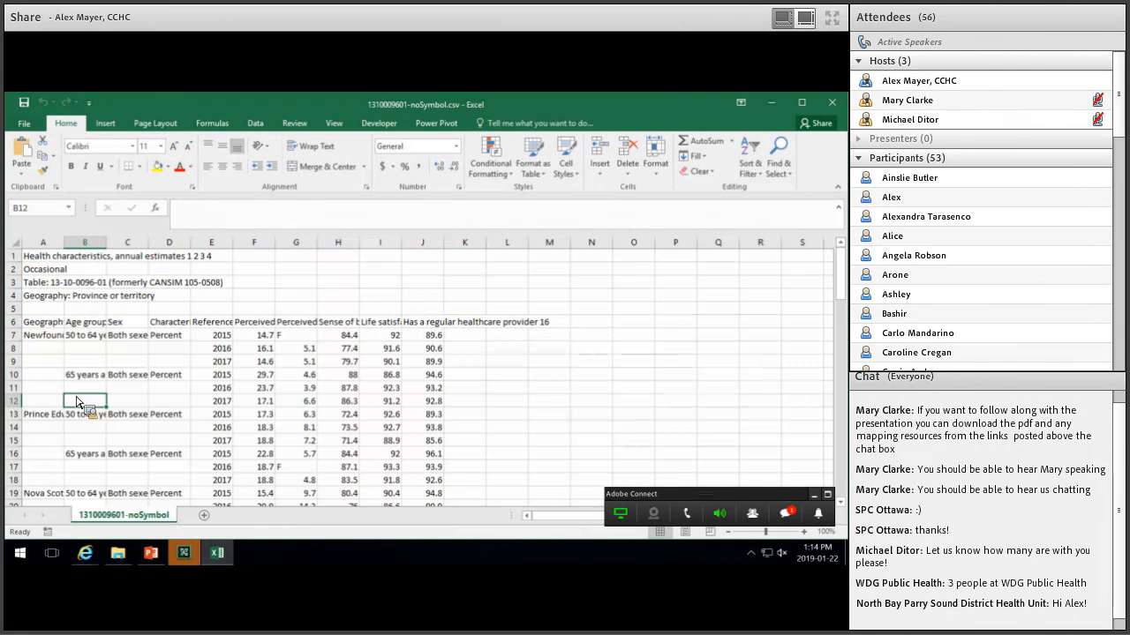
{"action": "left_click", "coordinate": [47, 385]}
{"action": "left_click", "coordinate": [62, 374]}
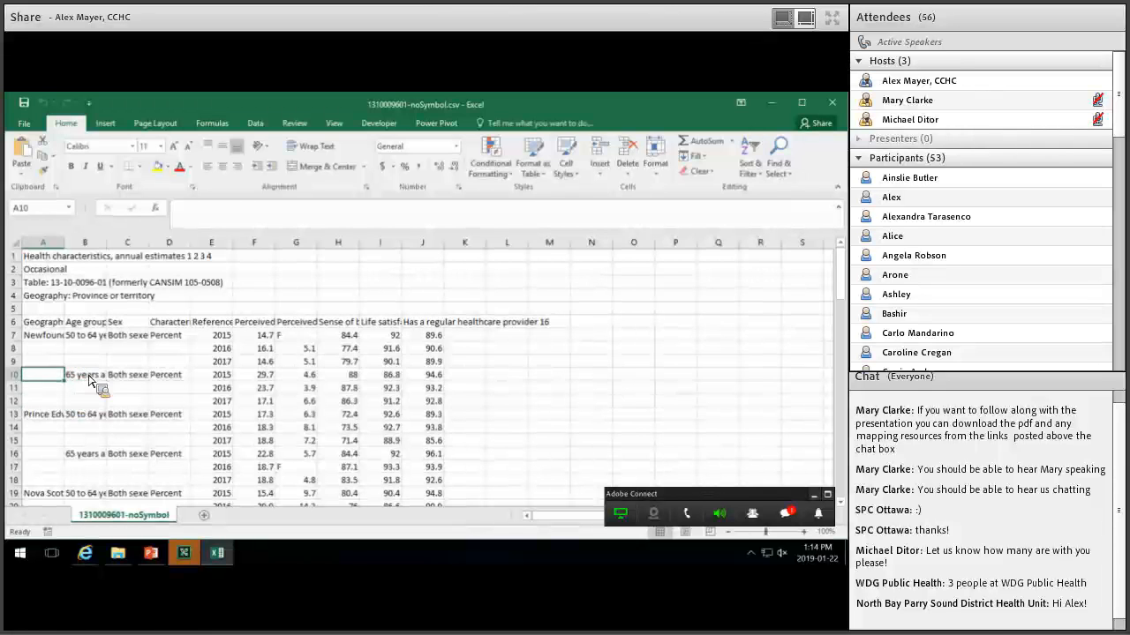
{"action": "left_click", "coordinate": [70, 349]}
{"action": "left_click", "coordinate": [53, 336]}
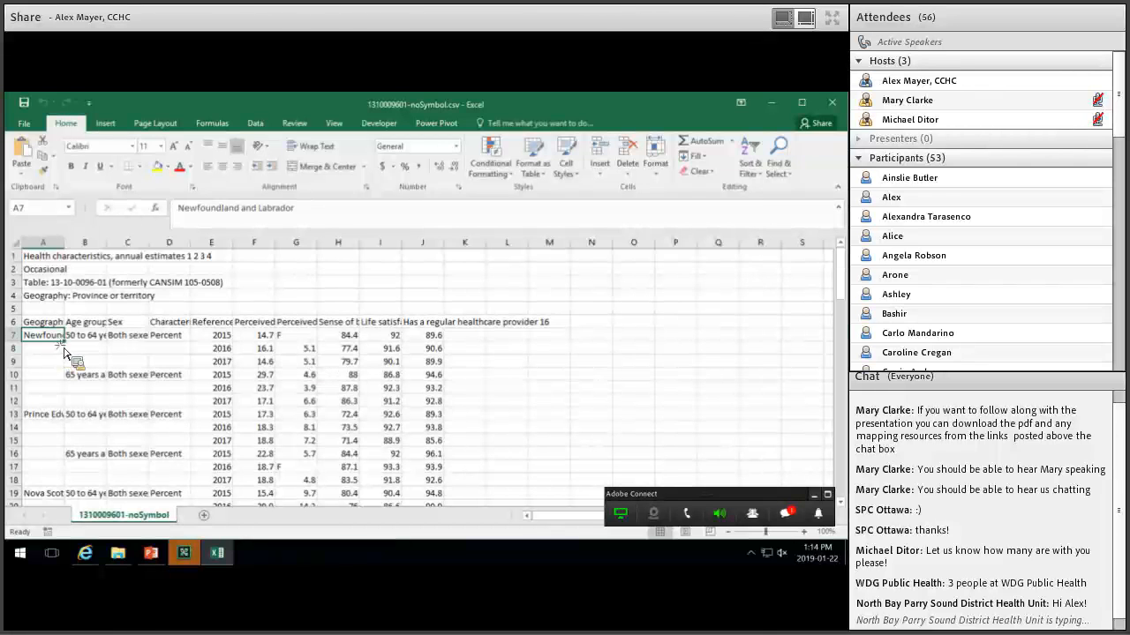
{"action": "left_click_drag", "start_coordinate": [57, 440], "coordinate": [64, 476]}
{"action": "key", "text": "ctrl+Down"}
Copy '65 years and over' from B10 into the blank cells B11:B12.
{"action": "left_click", "coordinate": [90, 472]}
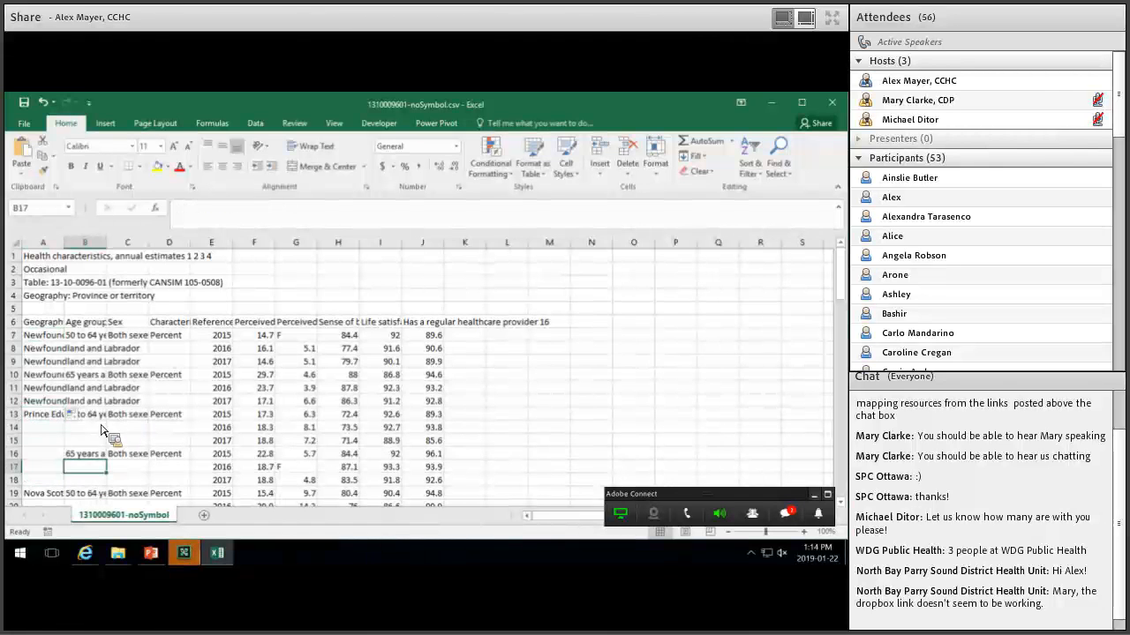
{"action": "left_click", "coordinate": [91, 375]}
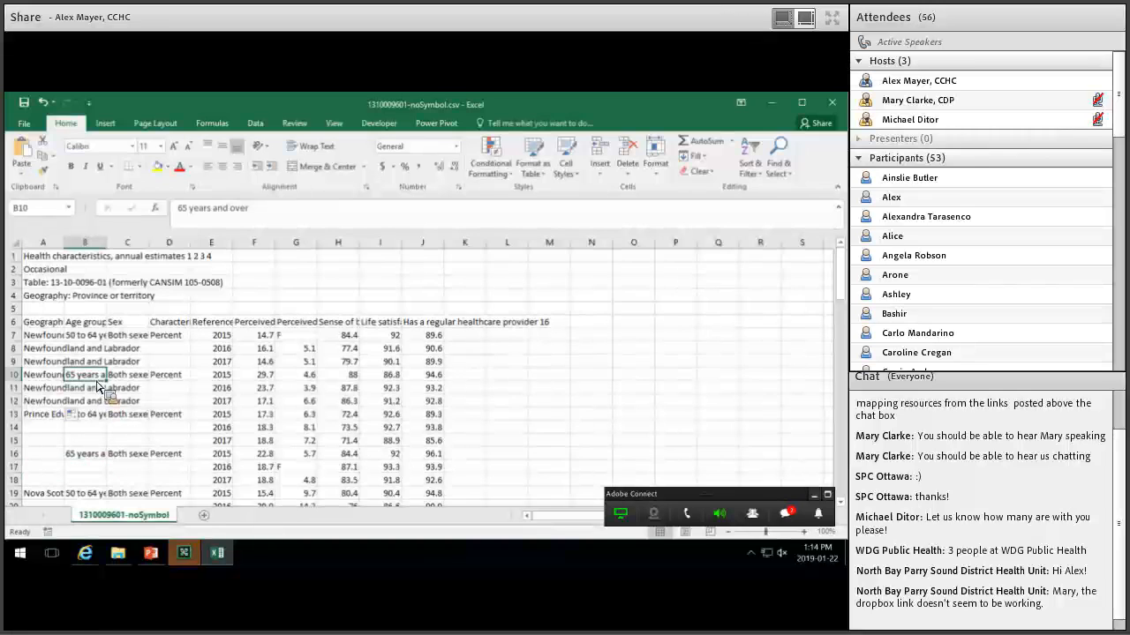
{"action": "key", "text": "ctrl+c"}
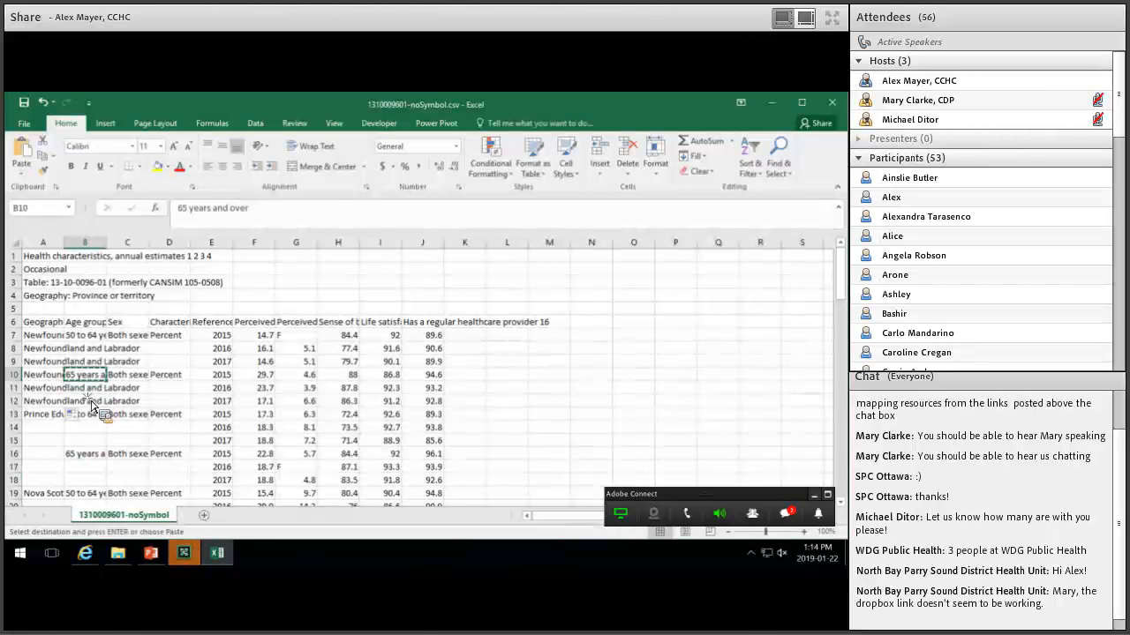
{"action": "left_click_drag", "start_coordinate": [92, 388], "coordinate": [92, 402]}
{"action": "key", "text": "ctrl+v"}
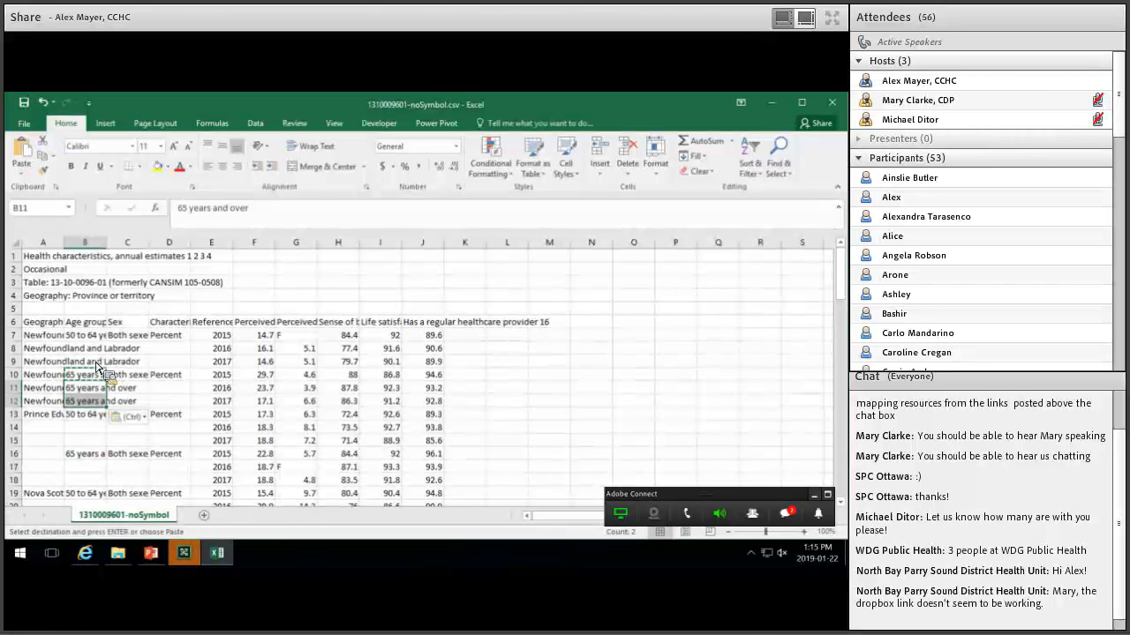
{"action": "key", "text": "Escape"}
Copy '50 to 64 years' from B7 into B8:B9 and select columns C and D.
{"action": "key", "text": "Up"}
{"action": "key", "text": "Up"}
{"action": "key", "text": "Up"}
{"action": "key", "text": "Up"}
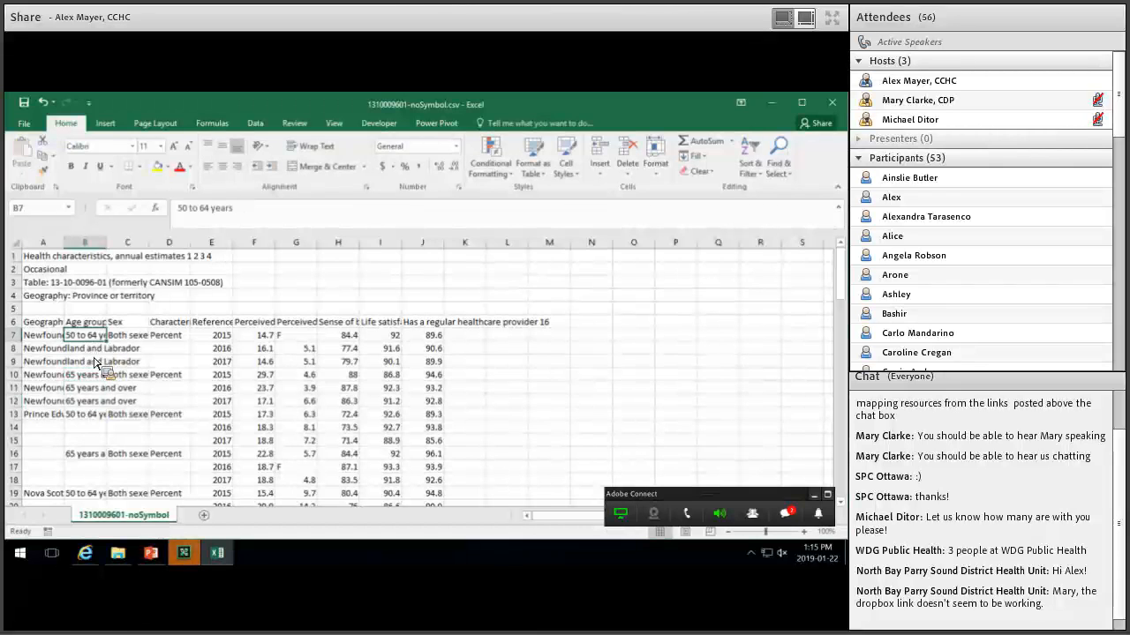
{"action": "key", "text": "ctrl+c"}
{"action": "left_click_drag", "start_coordinate": [93, 349], "coordinate": [100, 386]}
{"action": "key", "text": "ctrl+v"}
{"action": "key", "text": "Right"}
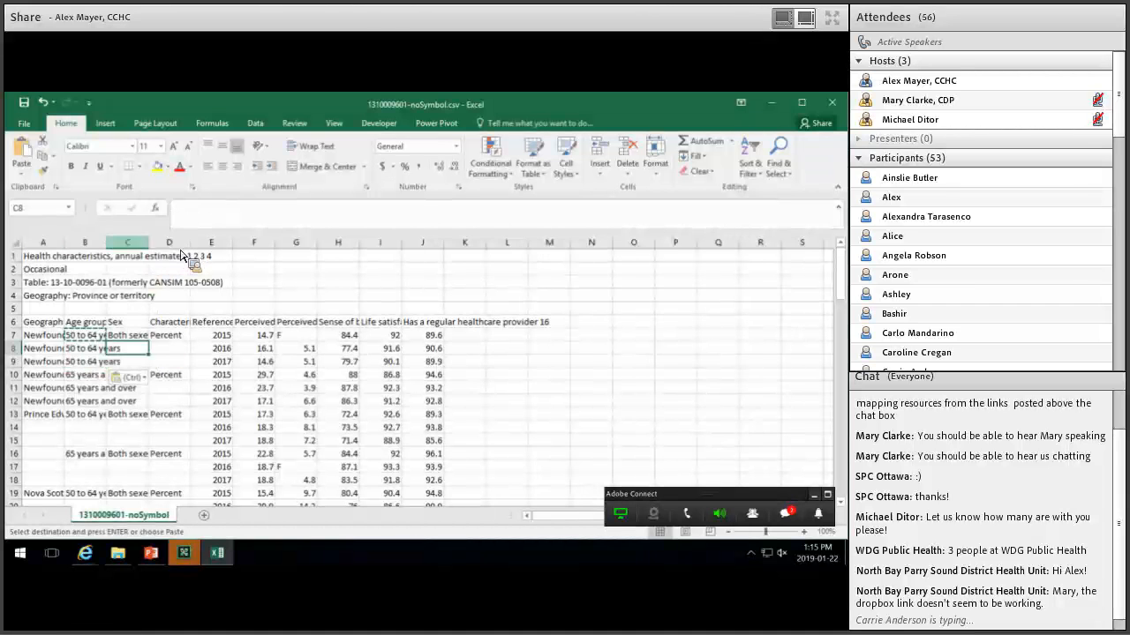
{"action": "left_click", "coordinate": [133, 243]}
{"action": "left_click_drag", "start_coordinate": [152, 244], "coordinate": [140, 241]}
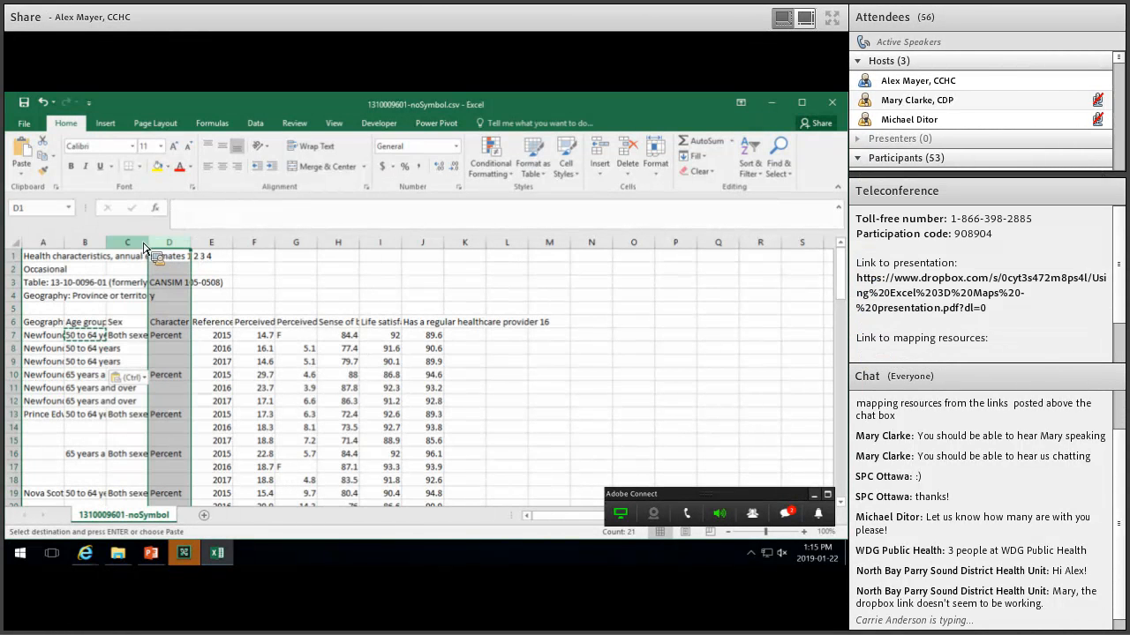
Delete the Sex and characteristic columns C:D and the title cells A1:H5, shifting cells up.
{"action": "right_click", "coordinate": [140, 240]}
{"action": "left_click", "coordinate": [177, 347]}
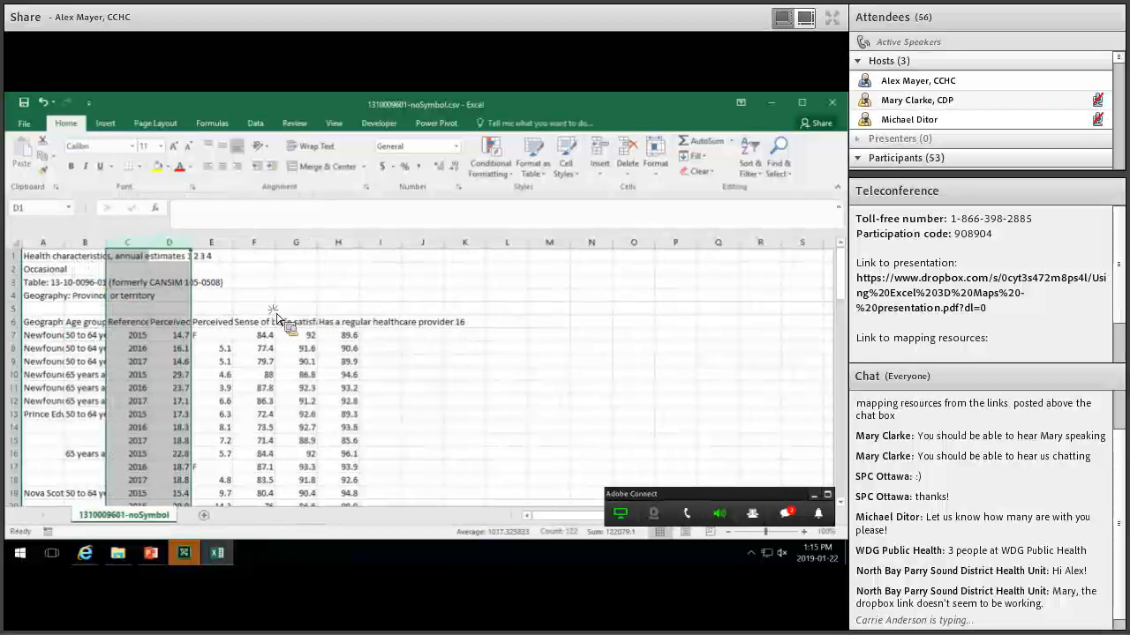
{"action": "left_click_drag", "start_coordinate": [338, 309], "coordinate": [49, 258]}
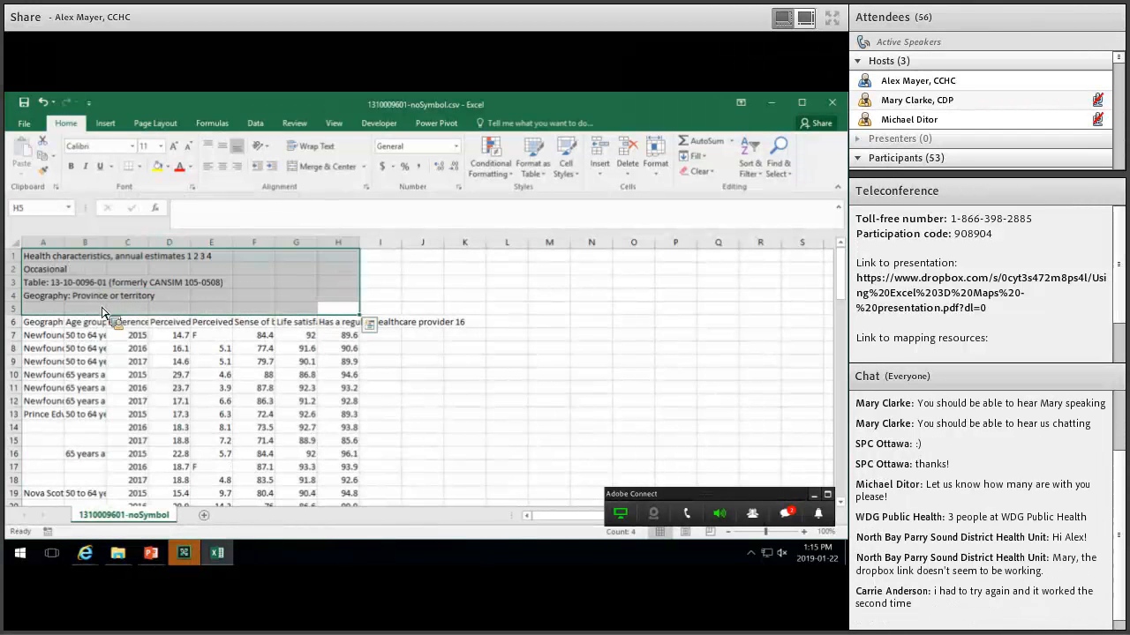
{"action": "right_click", "coordinate": [137, 399]}
{"action": "left_click", "coordinate": [142, 402]}
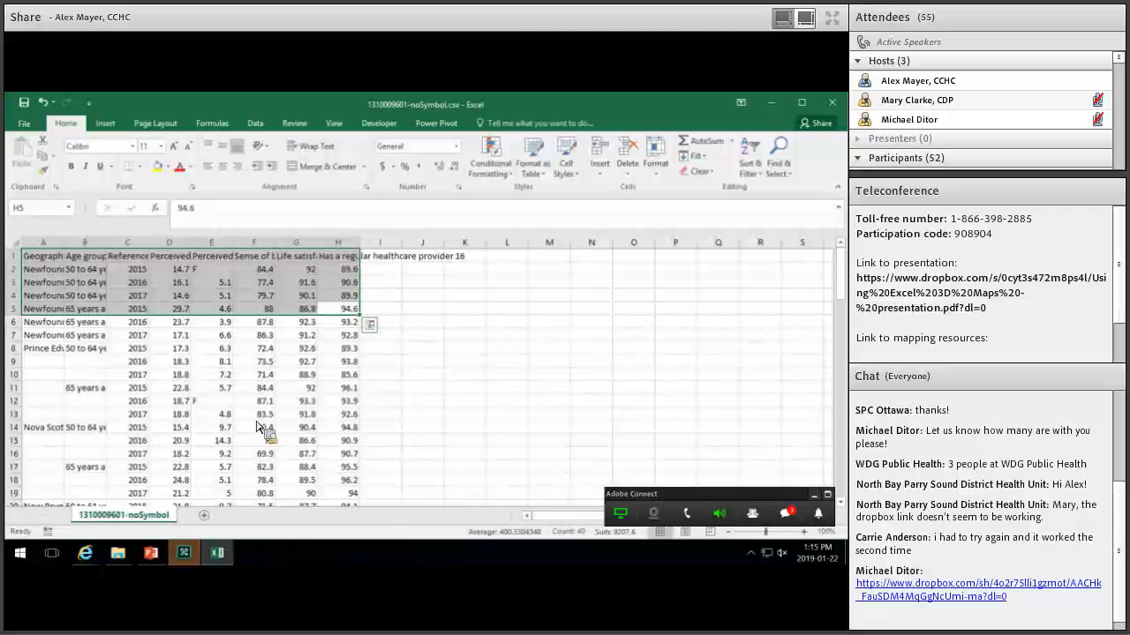
{"action": "left_click", "coordinate": [298, 308]}
{"action": "left_click", "coordinate": [254, 400]}
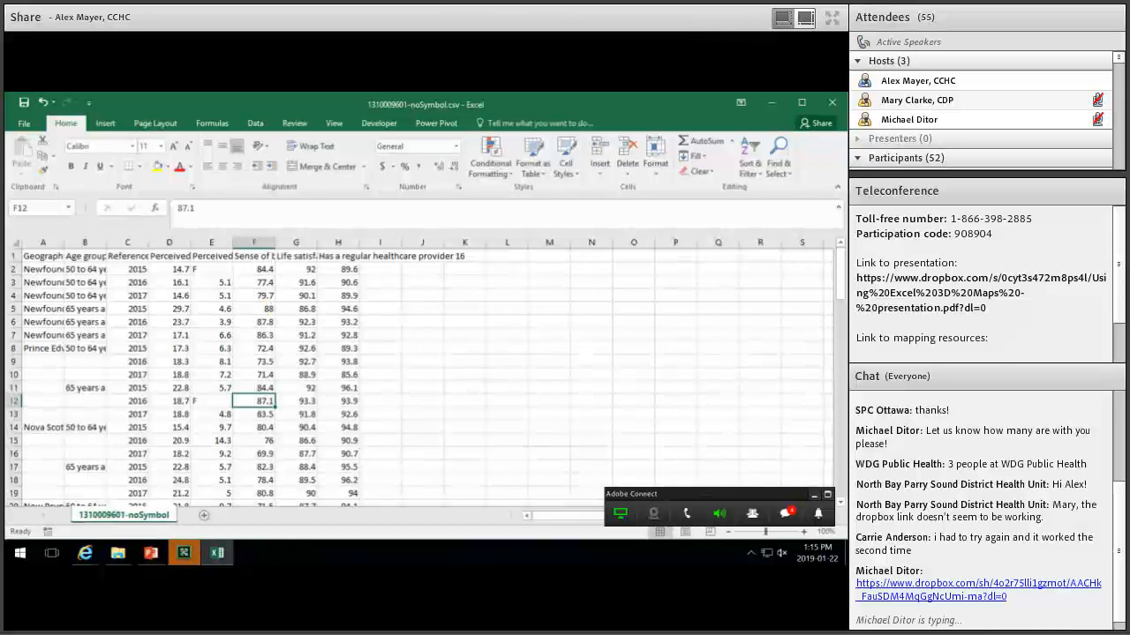
{"action": "left_click", "coordinate": [834, 103]}
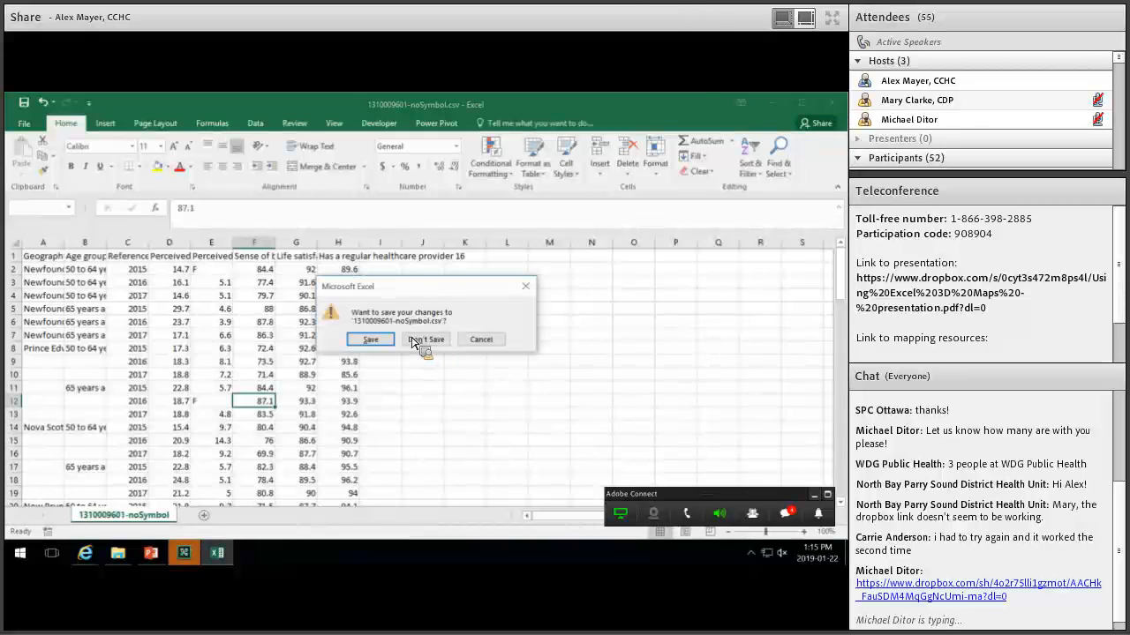
Discard the CSV changes and directly download 'Part 1 - Interesting CCHS data (slide 7).xlsx' from Dropbox.
{"action": "left_click", "coordinate": [425, 340]}
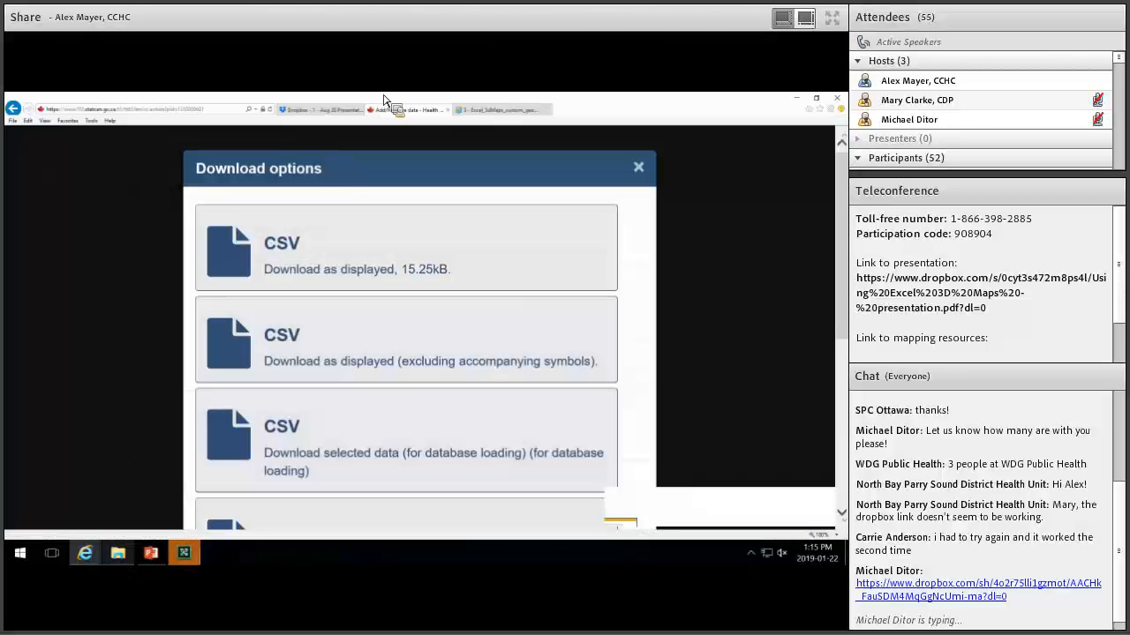
{"action": "left_click", "coordinate": [333, 114]}
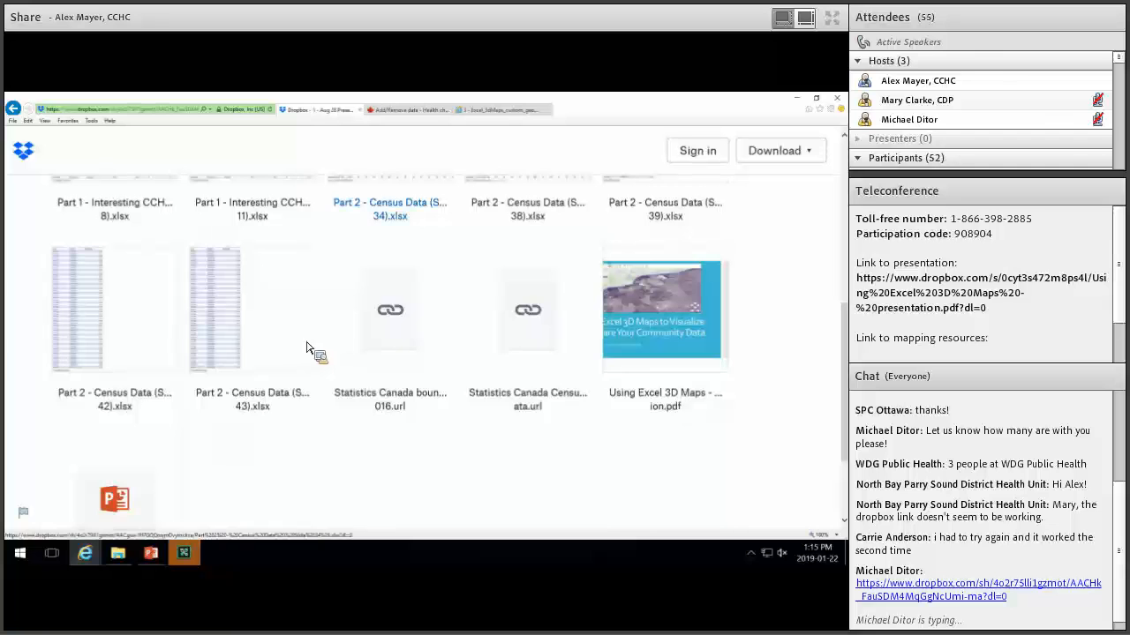
{"action": "scroll", "coordinate": [686, 411], "scroll_direction": "up", "scroll_amount": 5}
{"action": "left_click", "coordinate": [686, 431]}
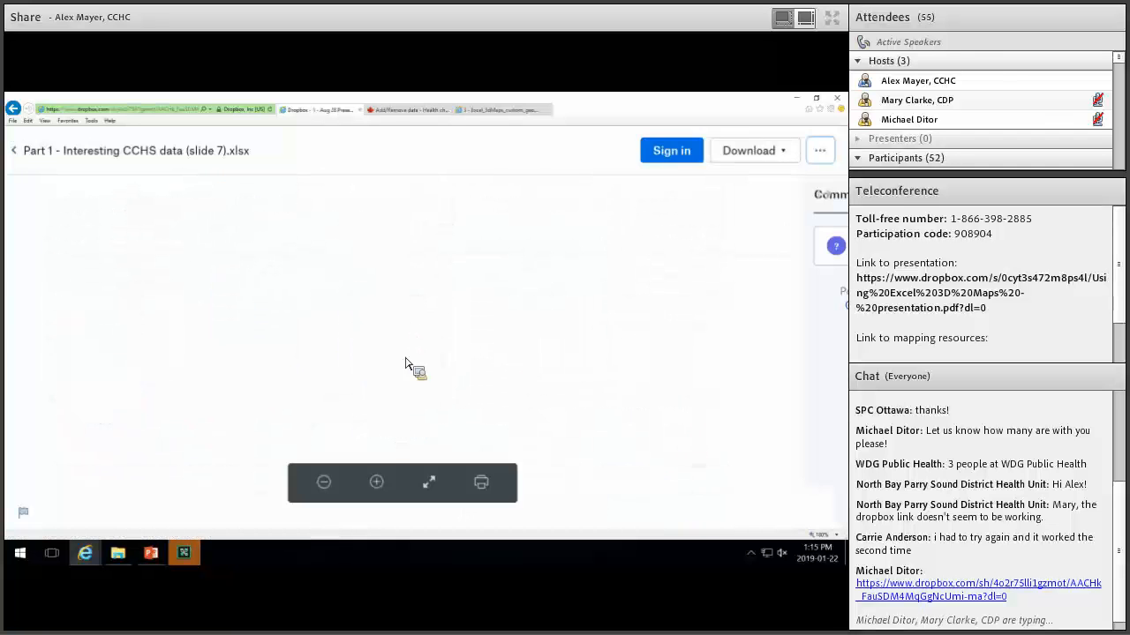
{"action": "left_click", "coordinate": [780, 152]}
{"action": "left_click", "coordinate": [731, 188]}
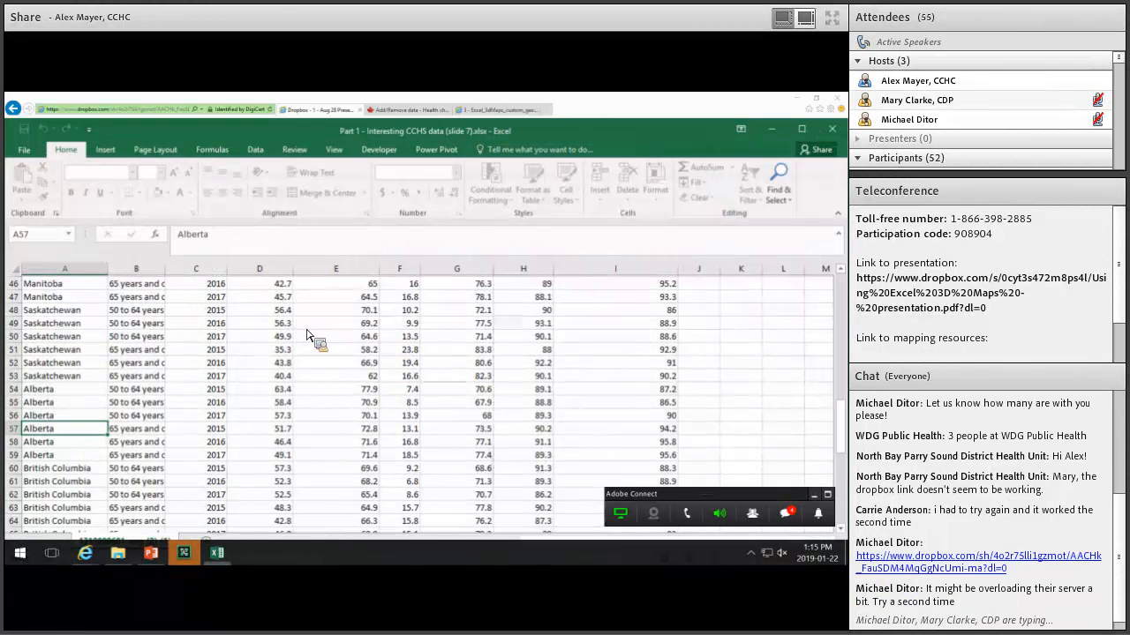
{"action": "scroll", "coordinate": [323, 397], "scroll_direction": "up", "scroll_amount": 1}
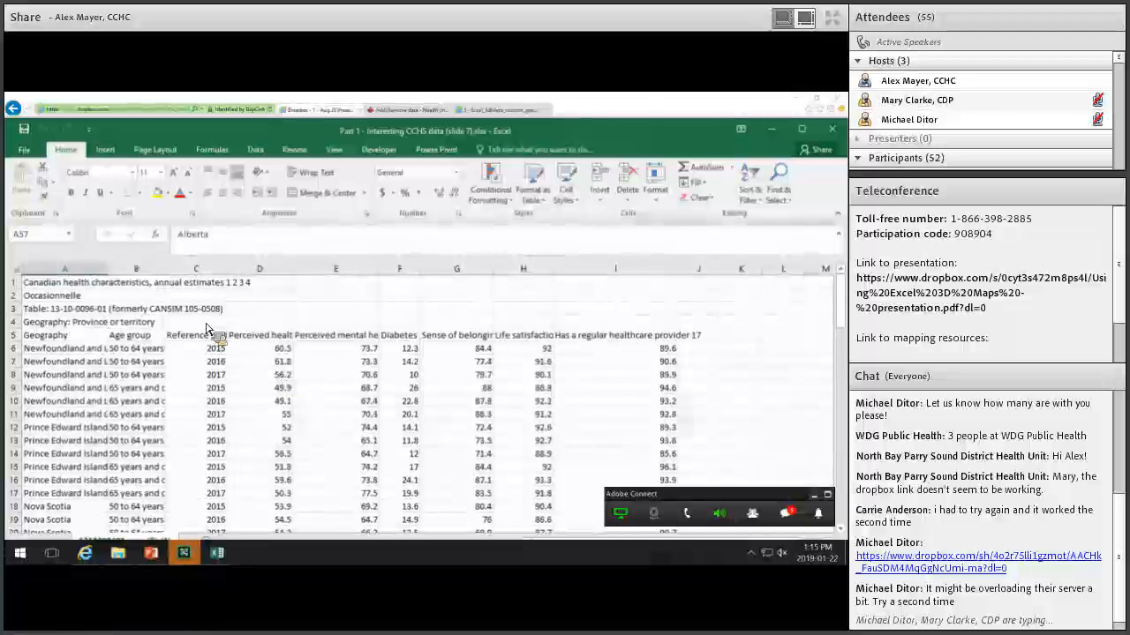
{"action": "left_click_drag", "start_coordinate": [588, 322], "coordinate": [92, 284]}
{"action": "right_click", "coordinate": [110, 322]}
{"action": "left_click", "coordinate": [152, 382]}
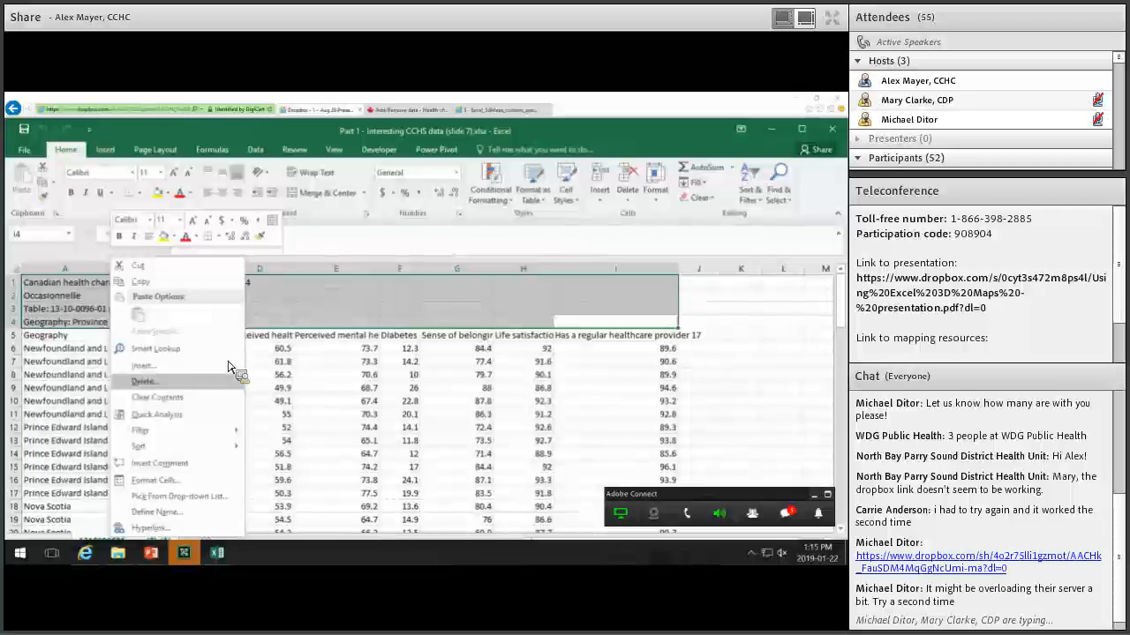
{"action": "left_click", "coordinate": [115, 418]}
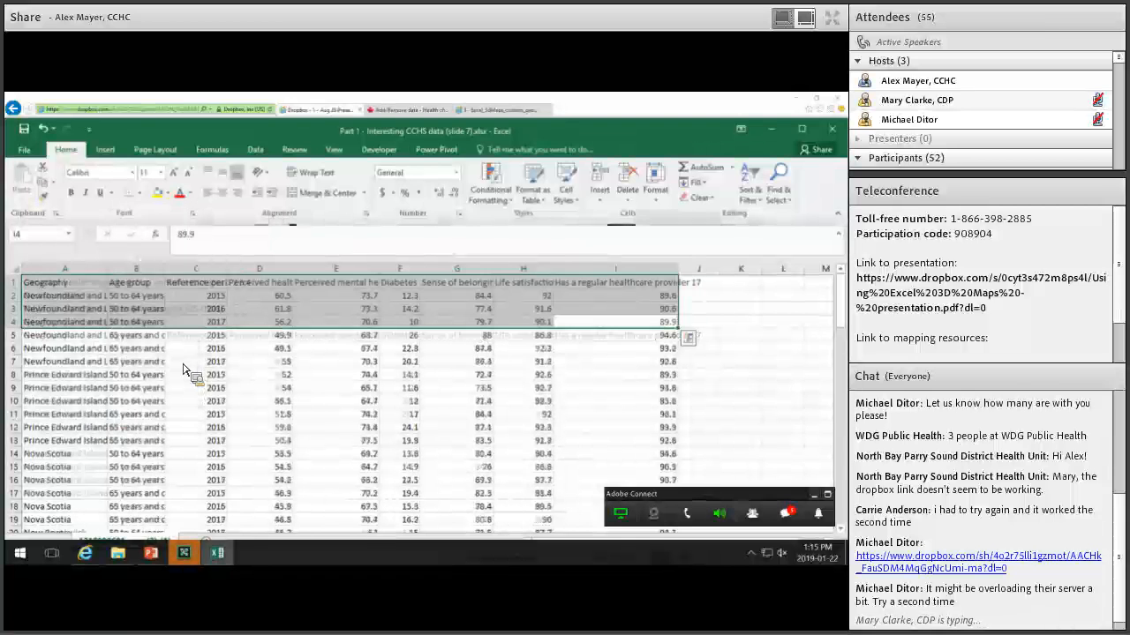
{"action": "left_click", "coordinate": [189, 363]}
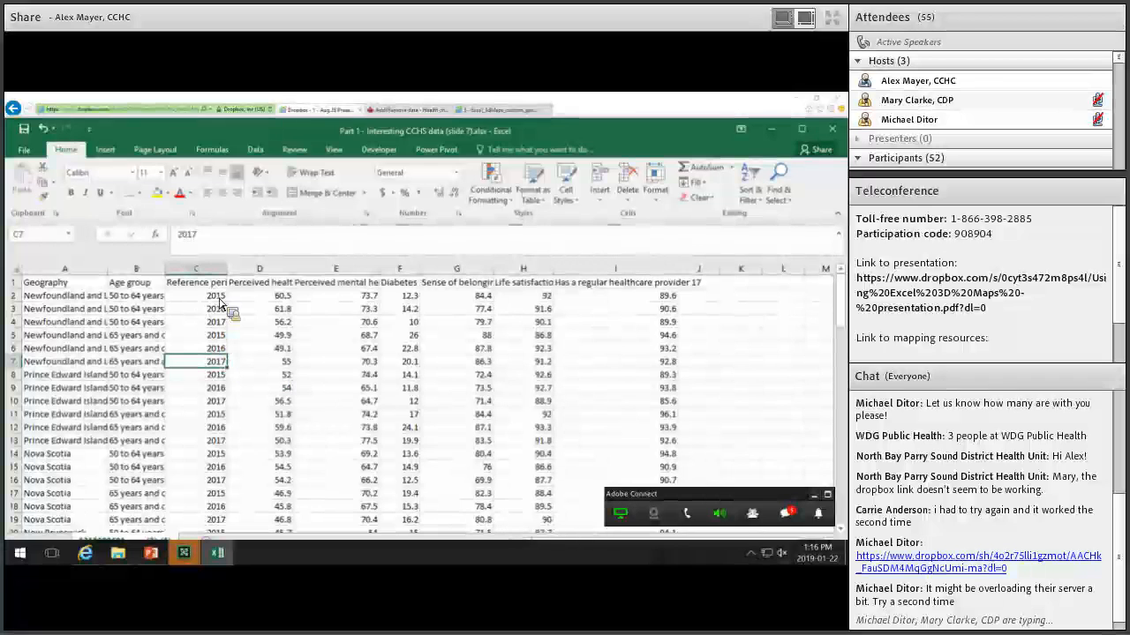
{"action": "left_click", "coordinate": [196, 297]}
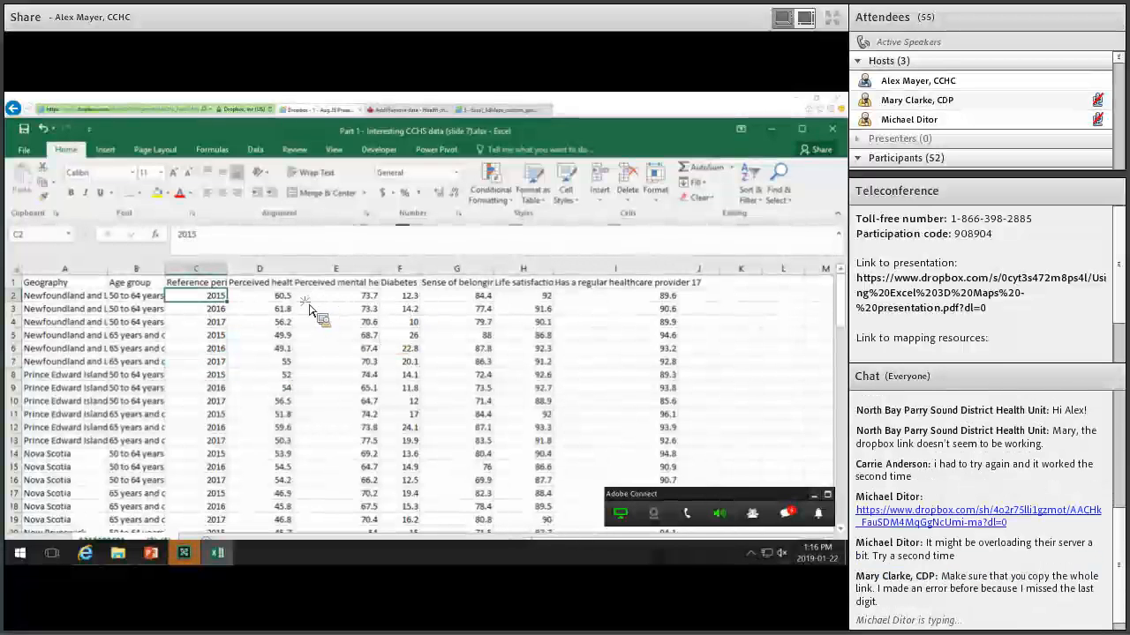
{"action": "left_click_drag", "start_coordinate": [280, 299], "coordinate": [607, 487]}
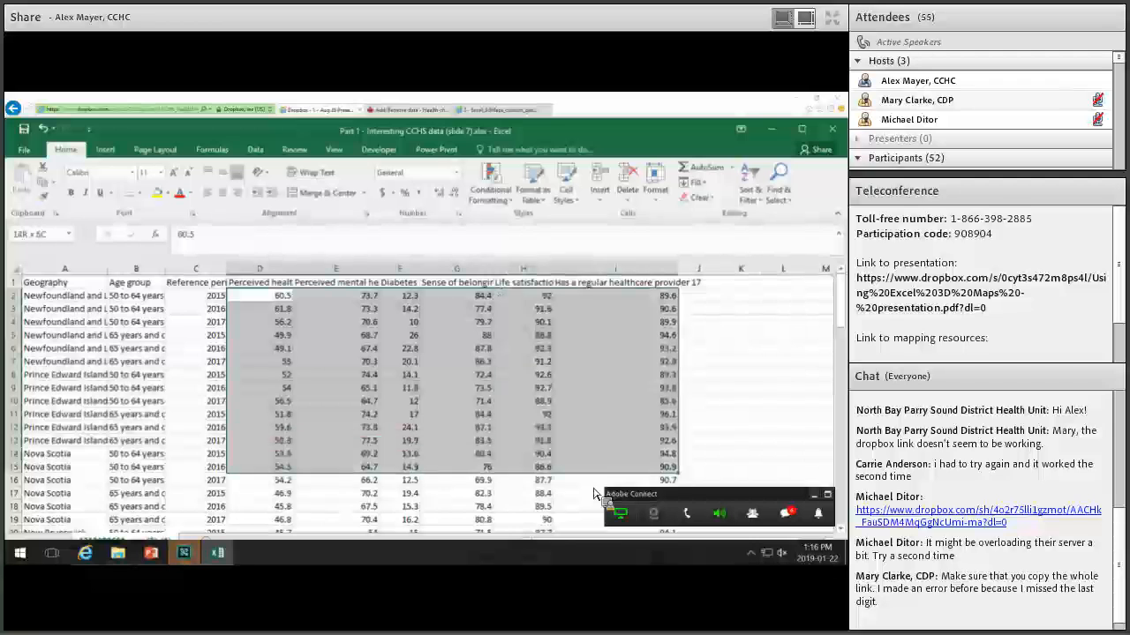
{"action": "scroll", "coordinate": [634, 392], "scroll_direction": "down", "scroll_amount": 4}
{"action": "left_click", "coordinate": [631, 399]}
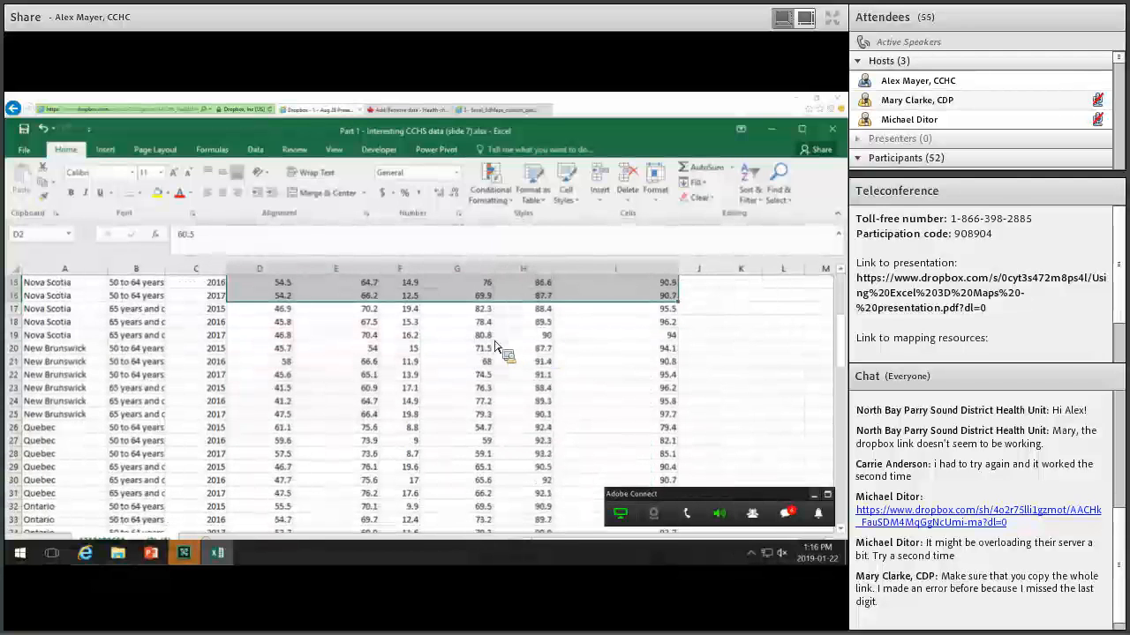
{"action": "scroll", "coordinate": [306, 312], "scroll_direction": "up", "scroll_amount": 5}
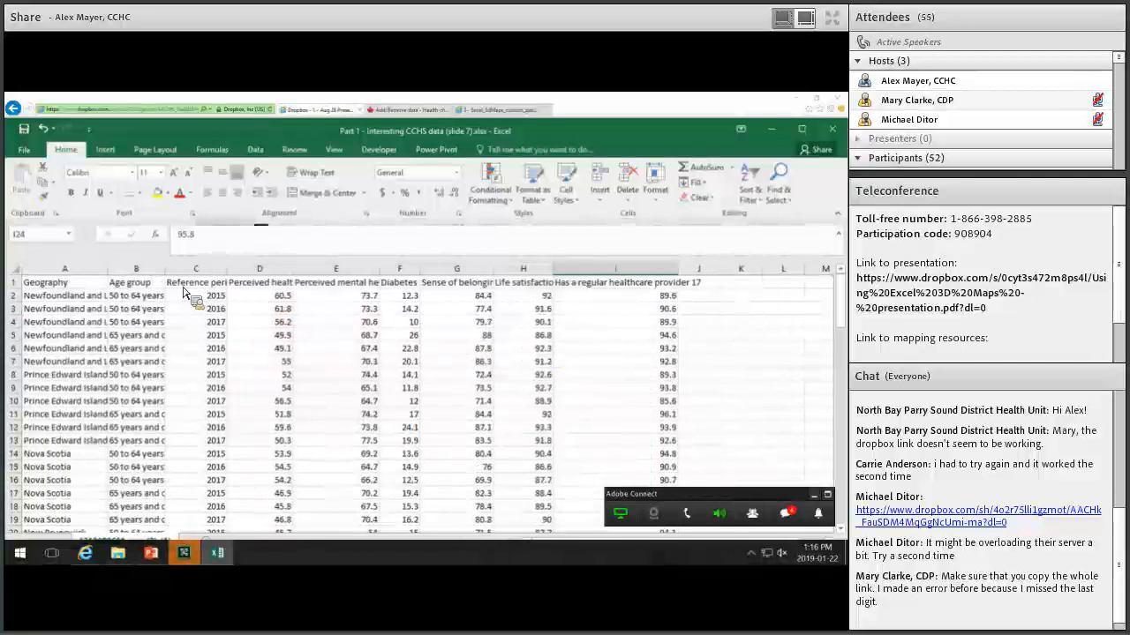
{"action": "left_click", "coordinate": [238, 295]}
{"action": "left_click", "coordinate": [212, 283]}
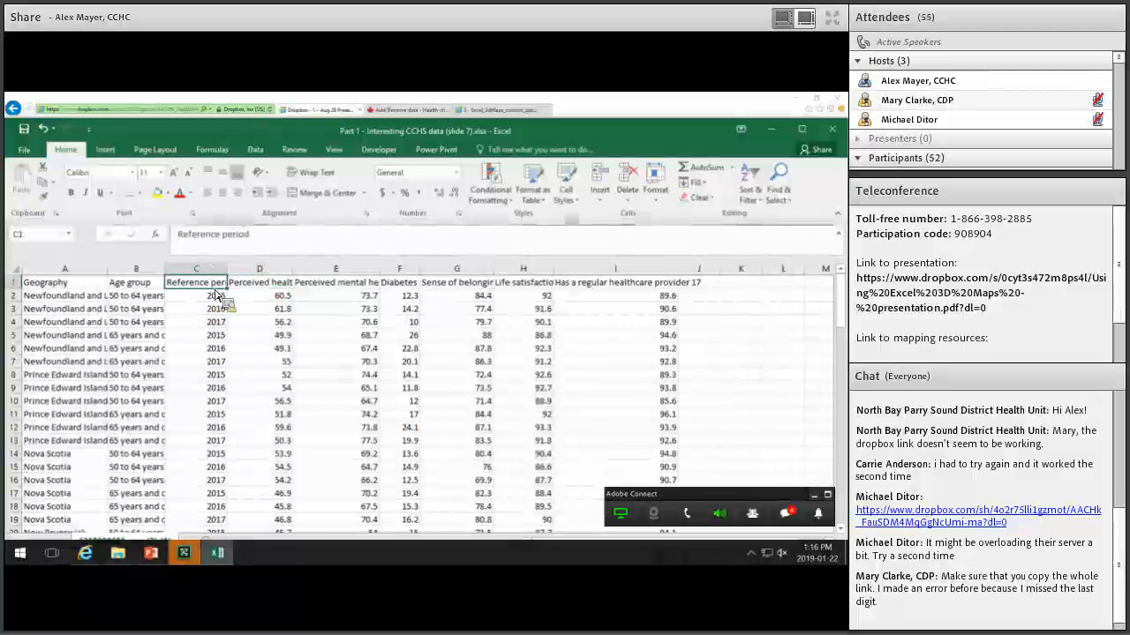
{"action": "left_click", "coordinate": [221, 298]}
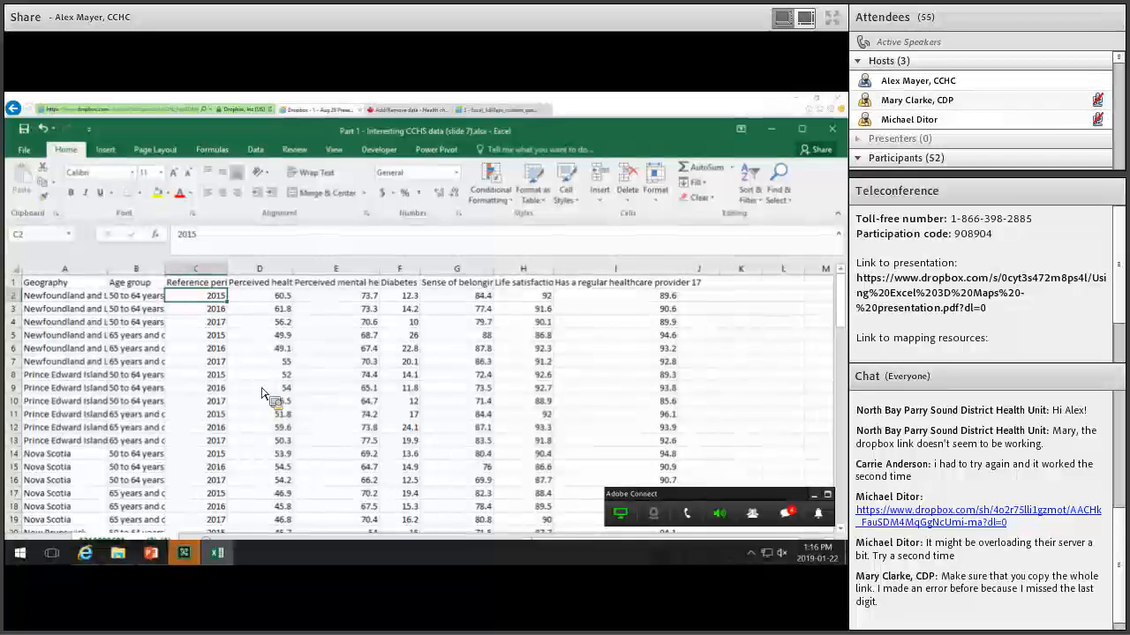
Insert a new column before Reference period headed 'Time'.
{"action": "left_click", "coordinate": [201, 272]}
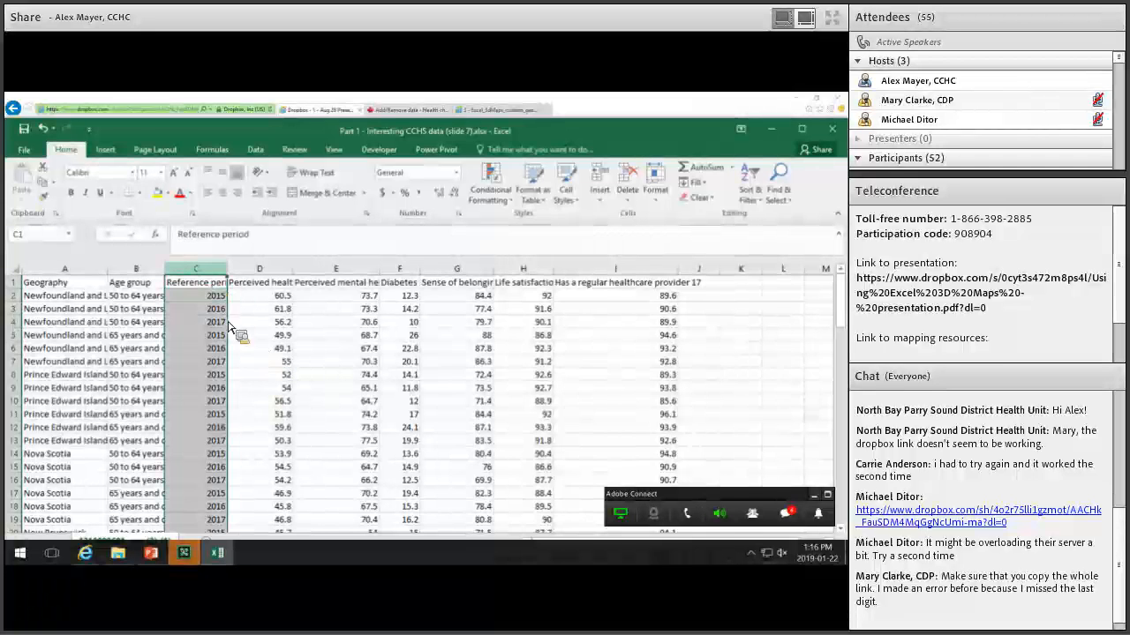
{"action": "right_click", "coordinate": [202, 275]}
{"action": "key", "text": "i"}
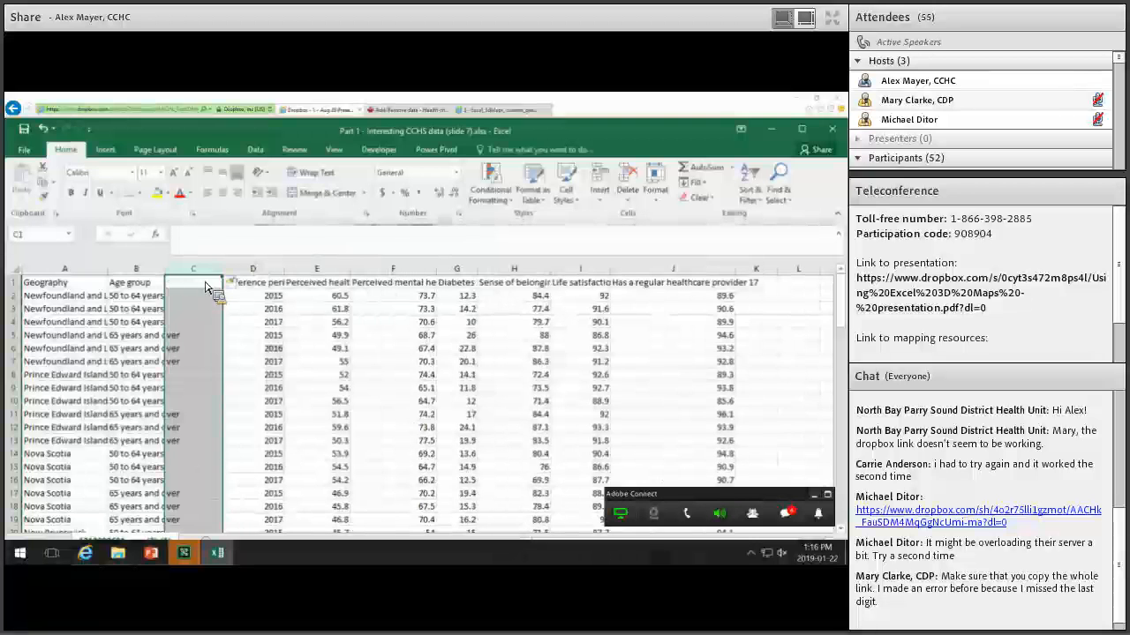
{"action": "left_click", "coordinate": [206, 287]}
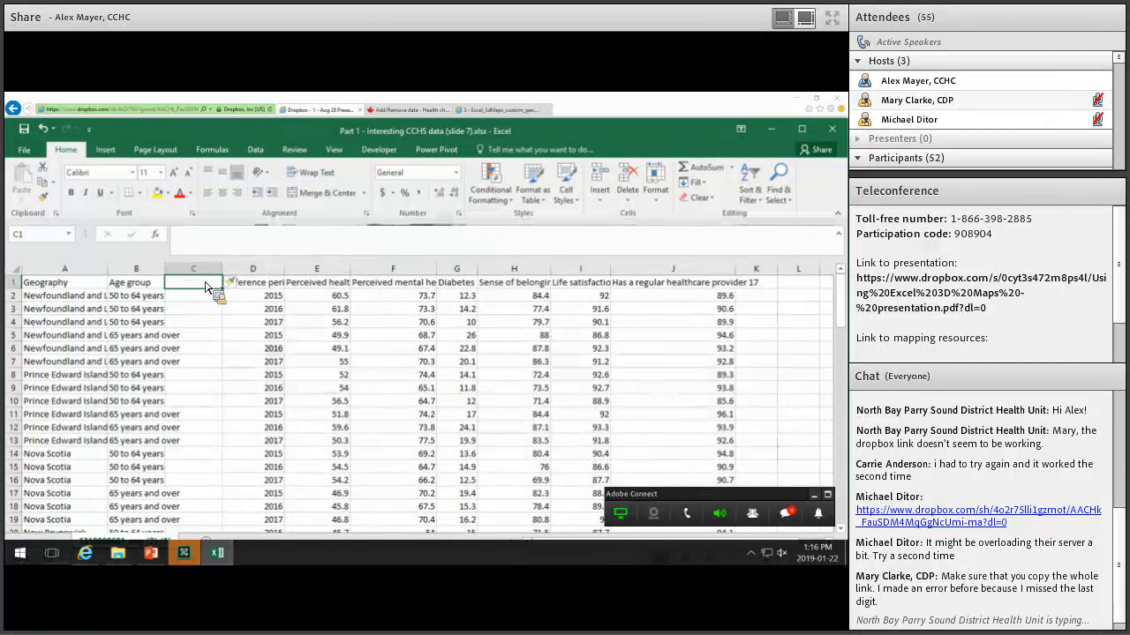
{"action": "type", "text": "Time"}
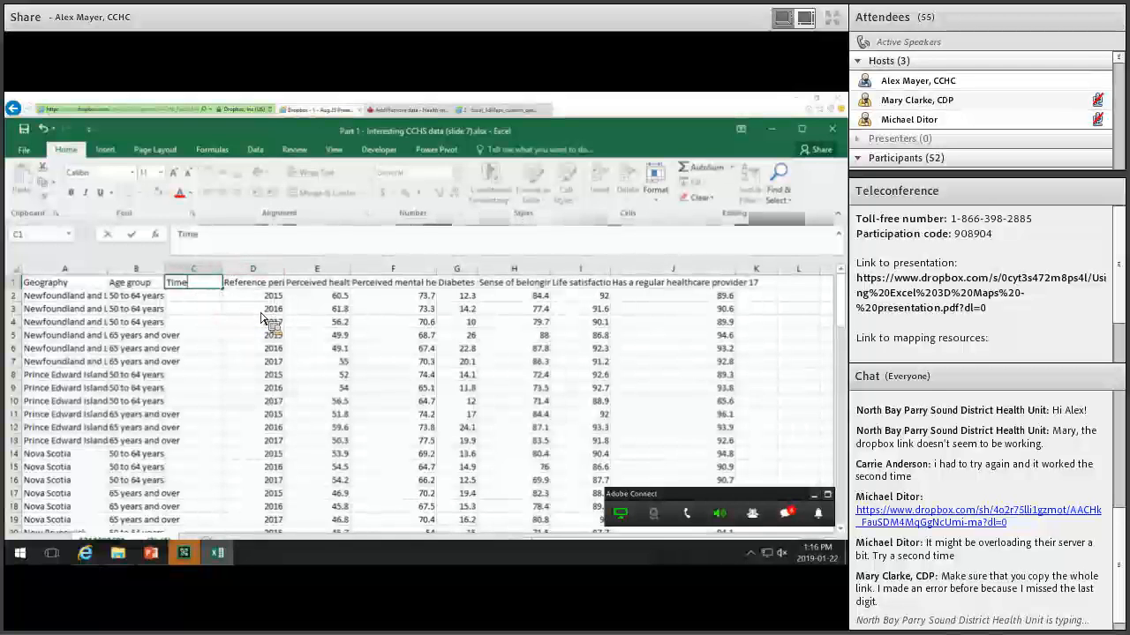
{"action": "key", "text": "Return"}
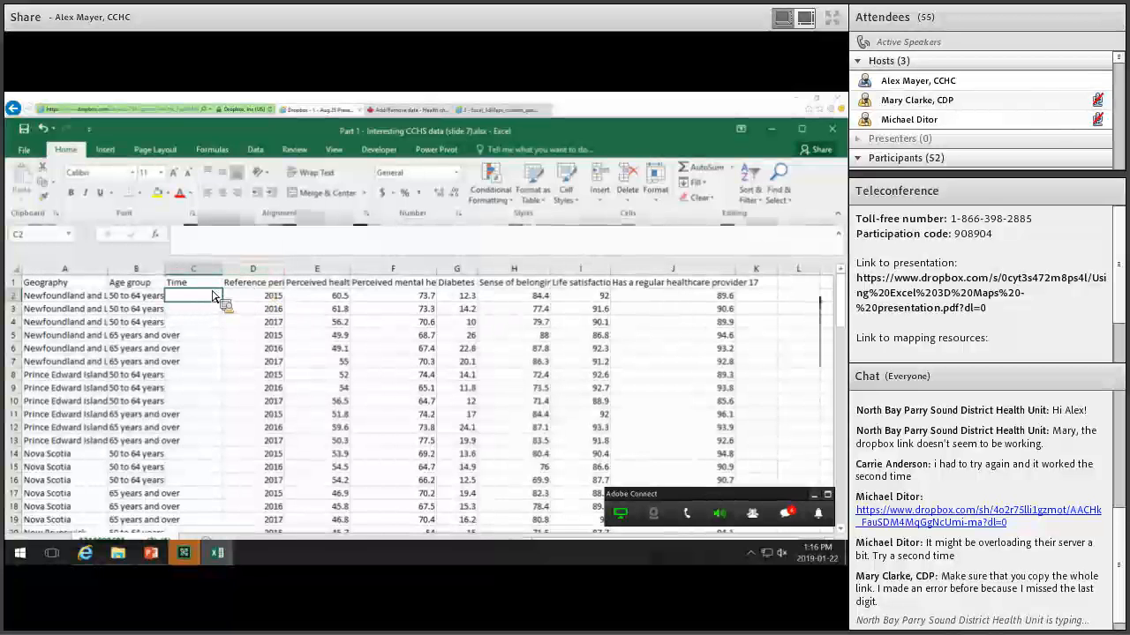
Enter =DATE(D2,1,1) in C2 and fill it down the Time column.
{"action": "type", "text": "=date("}
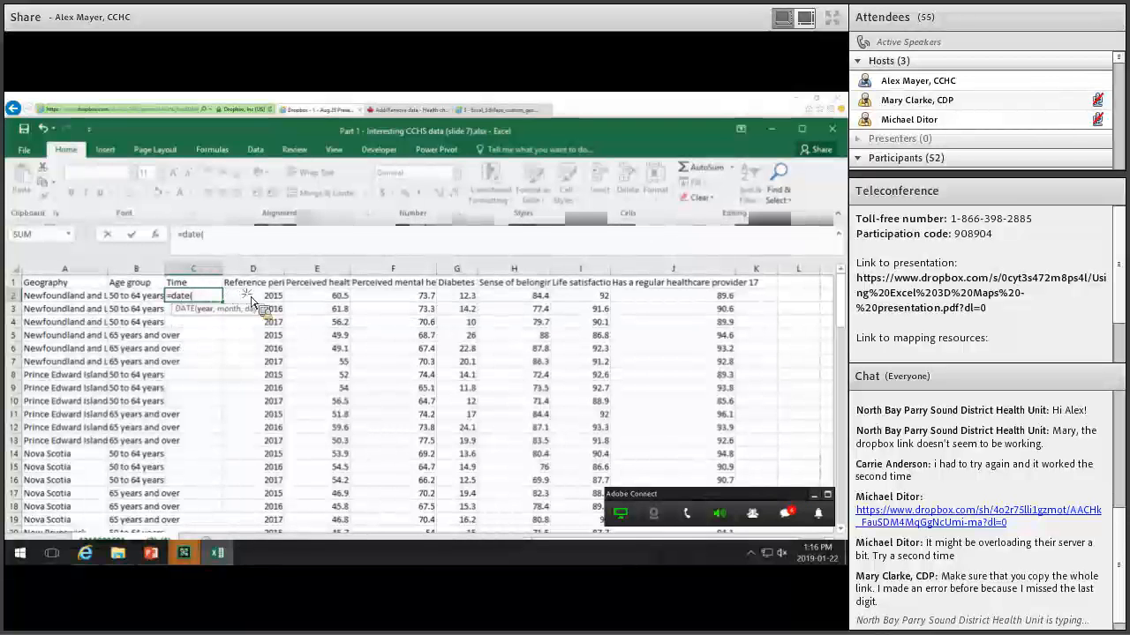
{"action": "left_click", "coordinate": [255, 298]}
{"action": "type", "text": ",1"}
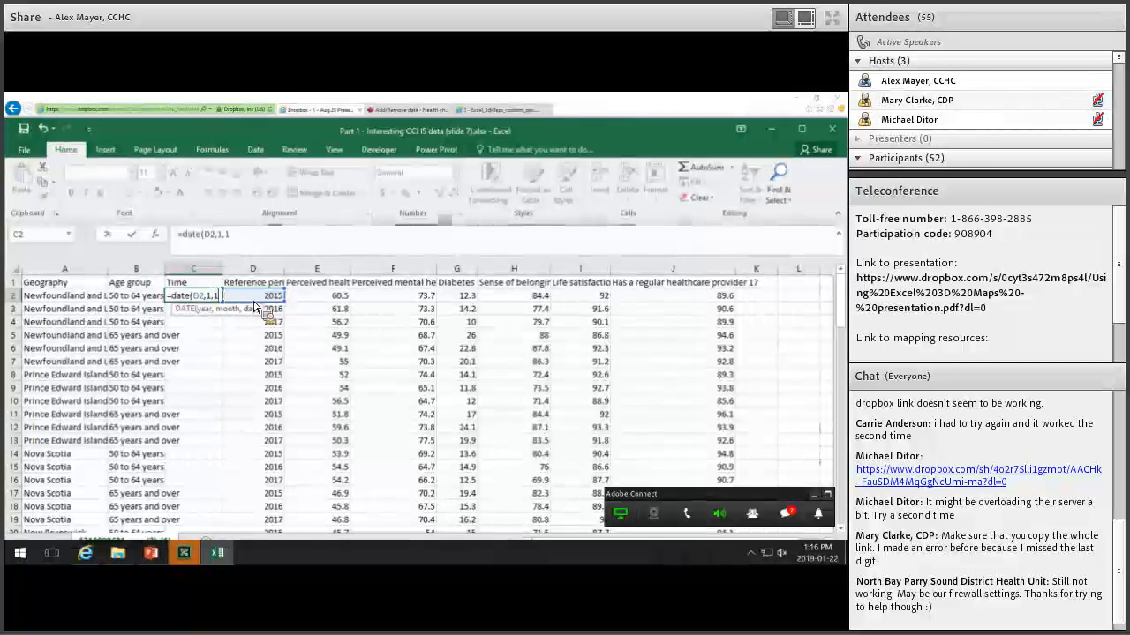
{"action": "type", "text": ",1"}
{"action": "key", "text": "Return"}
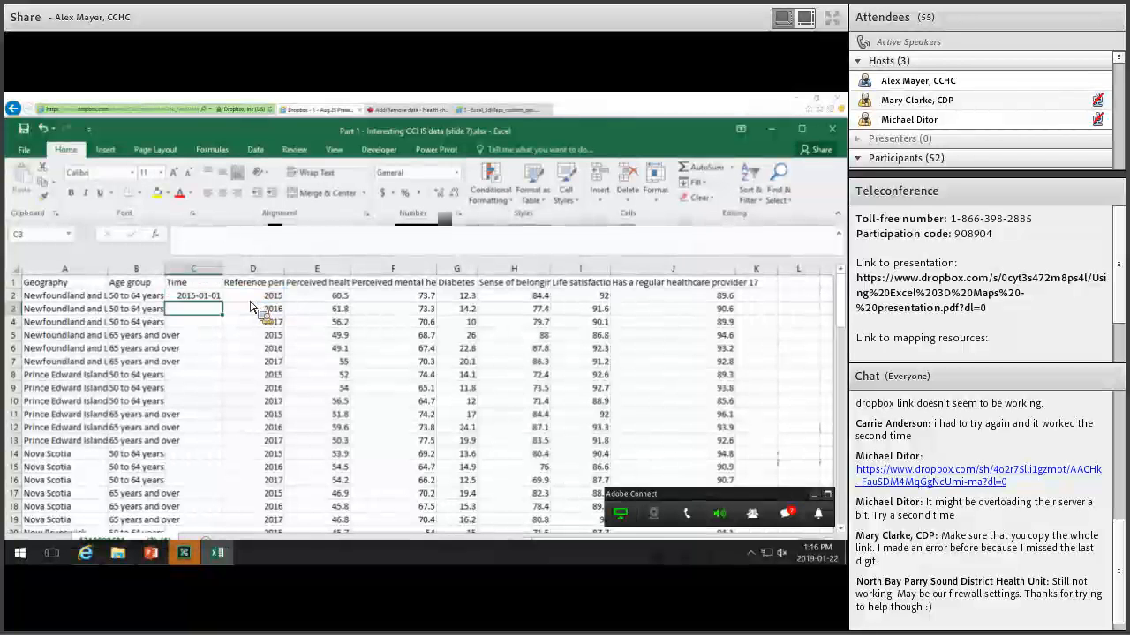
{"action": "key", "text": "Up"}
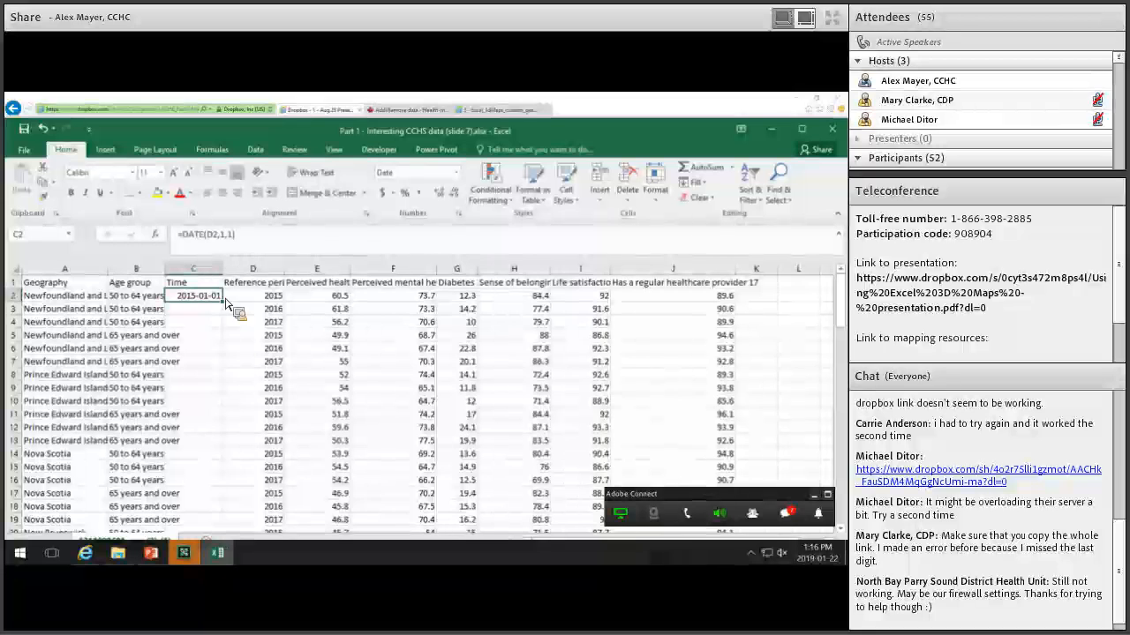
{"action": "mouse_move", "coordinate": [226, 309]}
{"action": "left_mouse_down"}
{"action": "mouse_move", "coordinate": [215, 558]}
{"action": "mouse_move", "coordinate": [222, 479]}
{"action": "mouse_move", "coordinate": [231, 481]}
{"action": "left_mouse_up"}
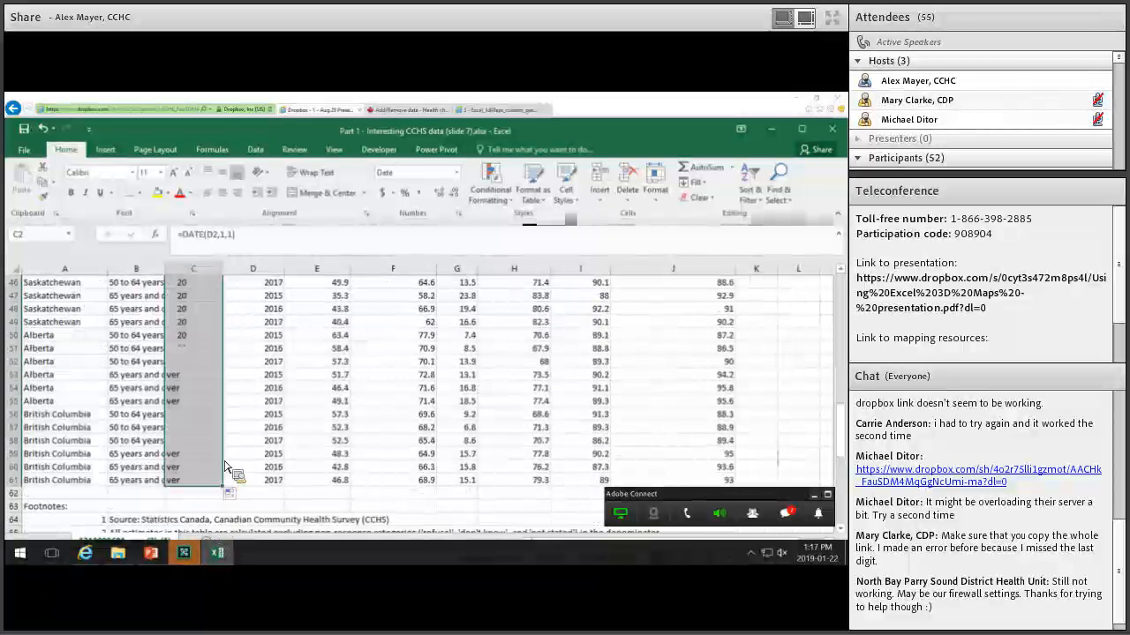
Replace the Time formulas with their date values using Paste Values.
{"action": "scroll", "coordinate": [260, 379], "scroll_direction": "up", "scroll_amount": 15}
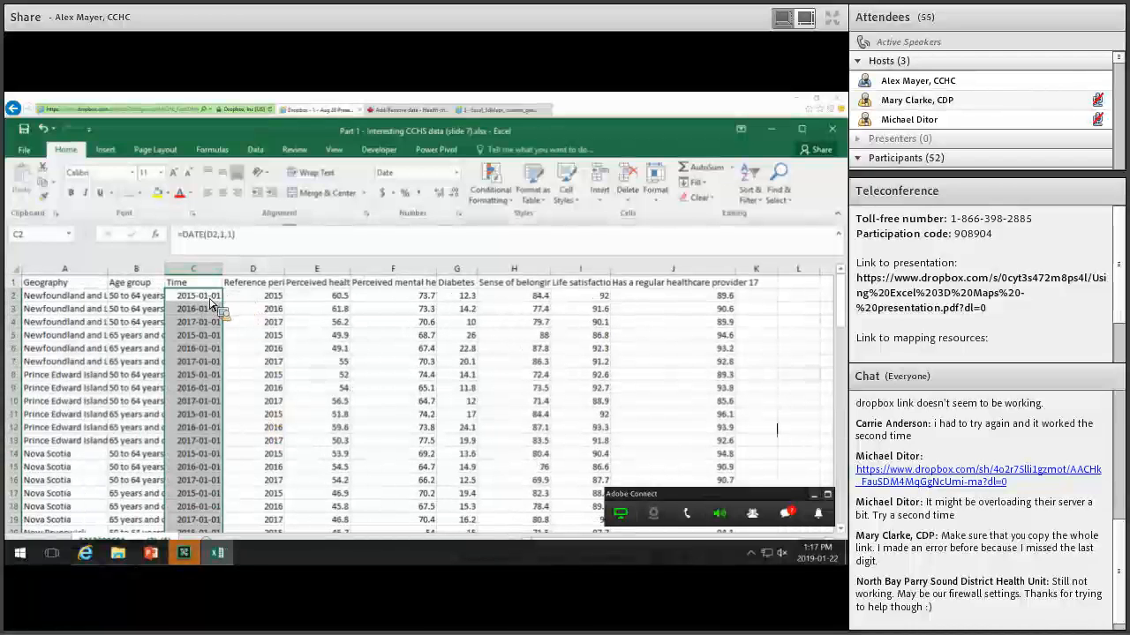
{"action": "key", "text": "ctrl+c"}
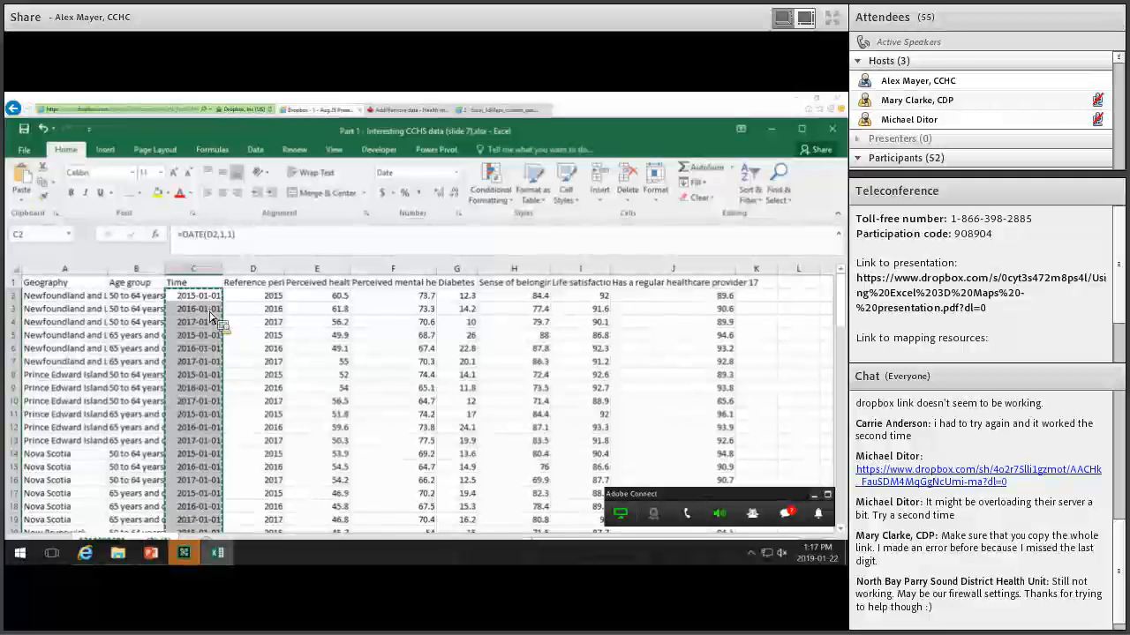
{"action": "key", "text": "ctrl+v"}
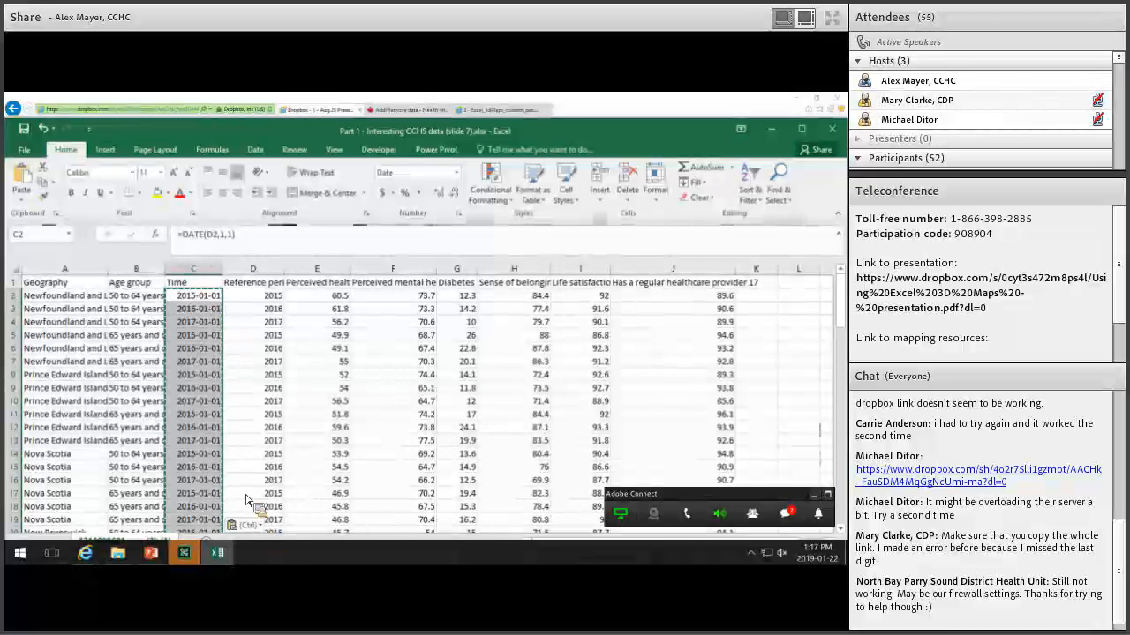
{"action": "left_click", "coordinate": [247, 525]}
{"action": "left_click", "coordinate": [236, 473]}
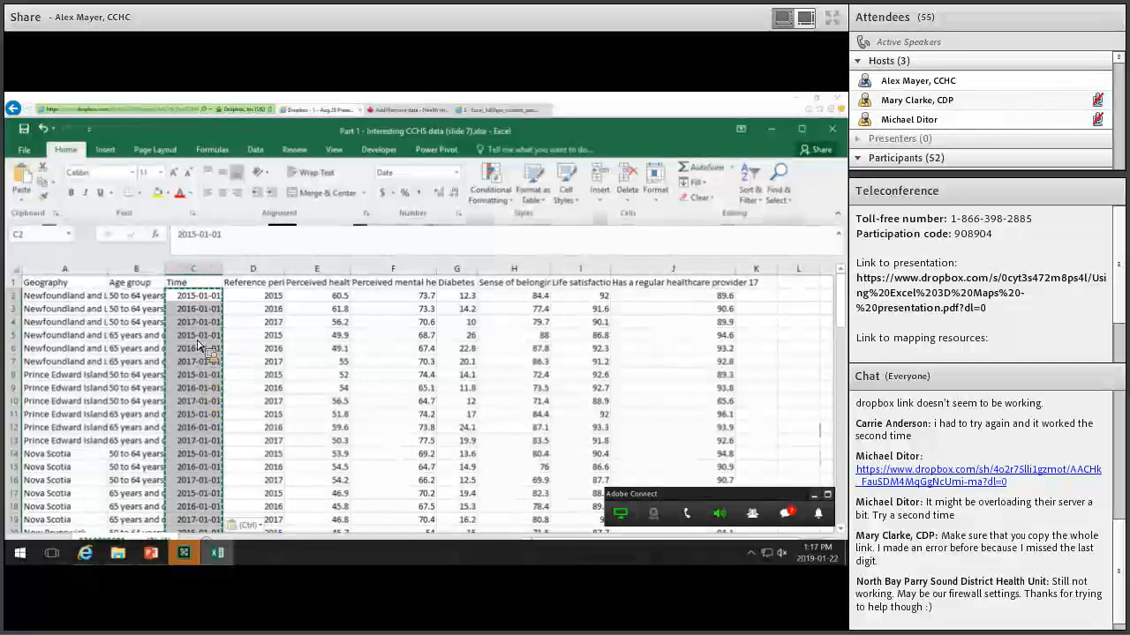
{"action": "left_click", "coordinate": [254, 268]}
Delete the Reference period column.
{"action": "right_click", "coordinate": [259, 270]}
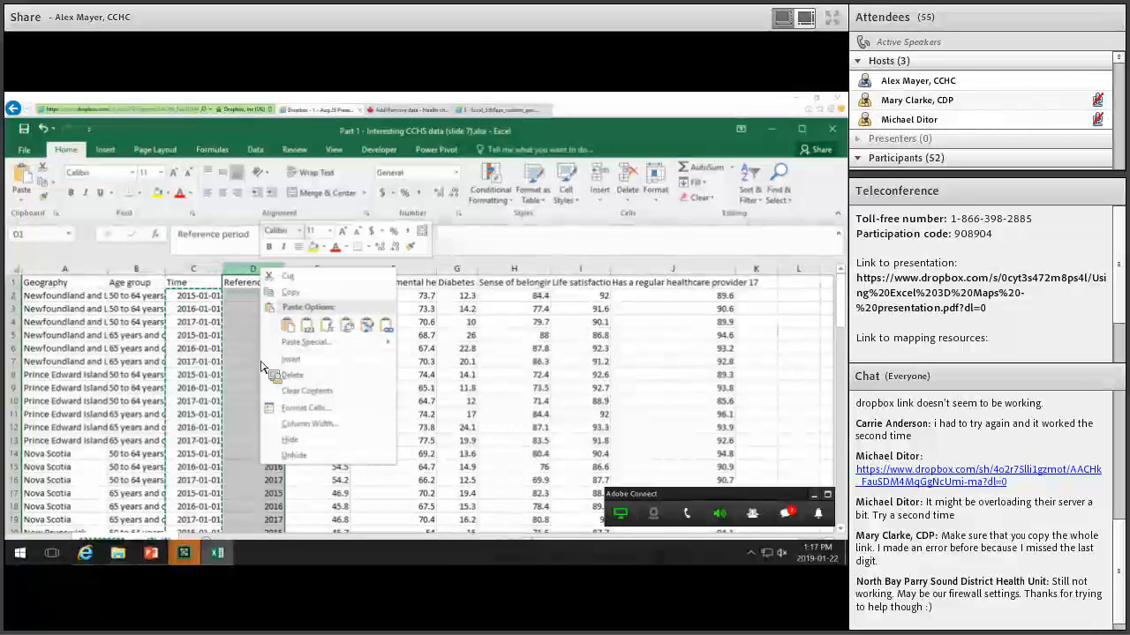
{"action": "left_click", "coordinate": [287, 375]}
{"action": "left_click", "coordinate": [351, 384]}
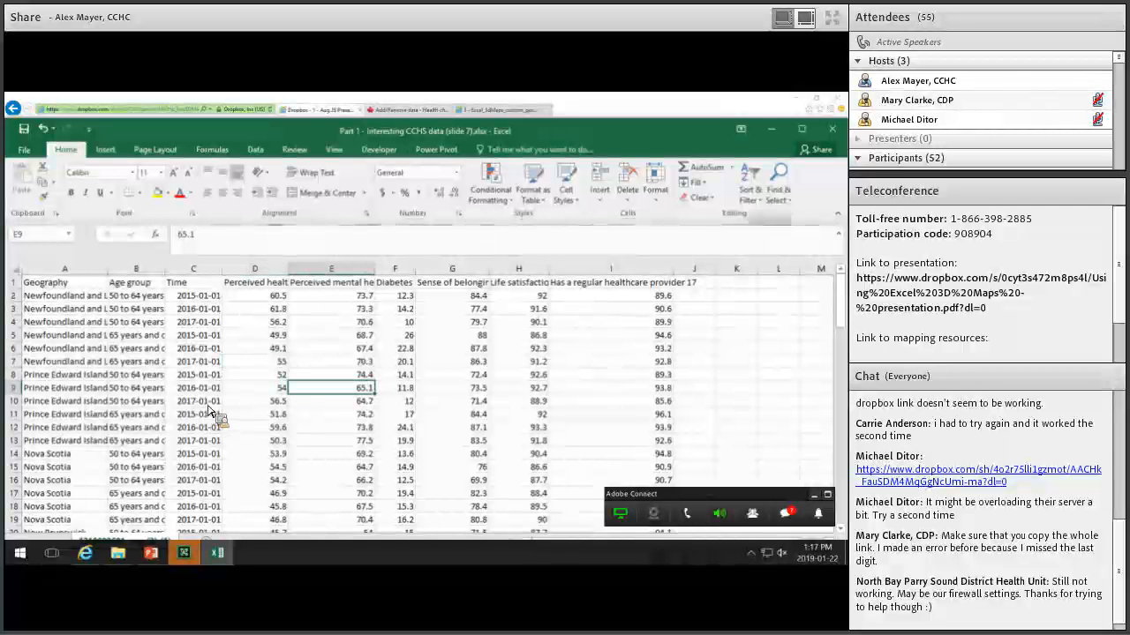
Format the whole data range as a table with a chosen table style.
{"action": "scroll", "coordinate": [278, 403], "scroll_direction": "down", "scroll_amount": 20}
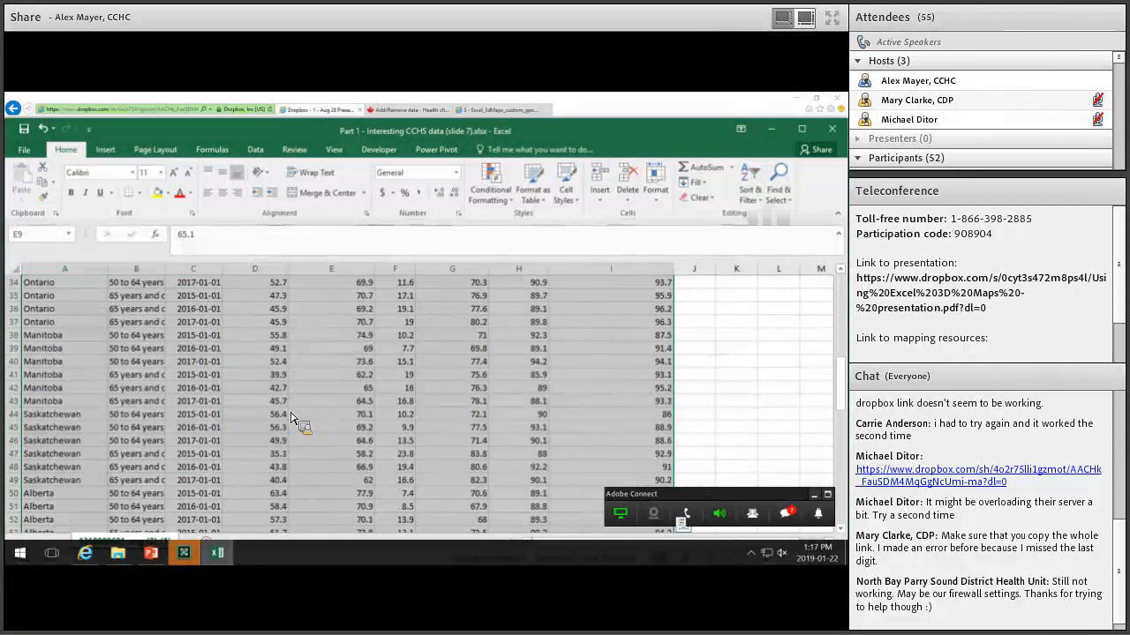
{"action": "key", "text": "ctrl+a"}
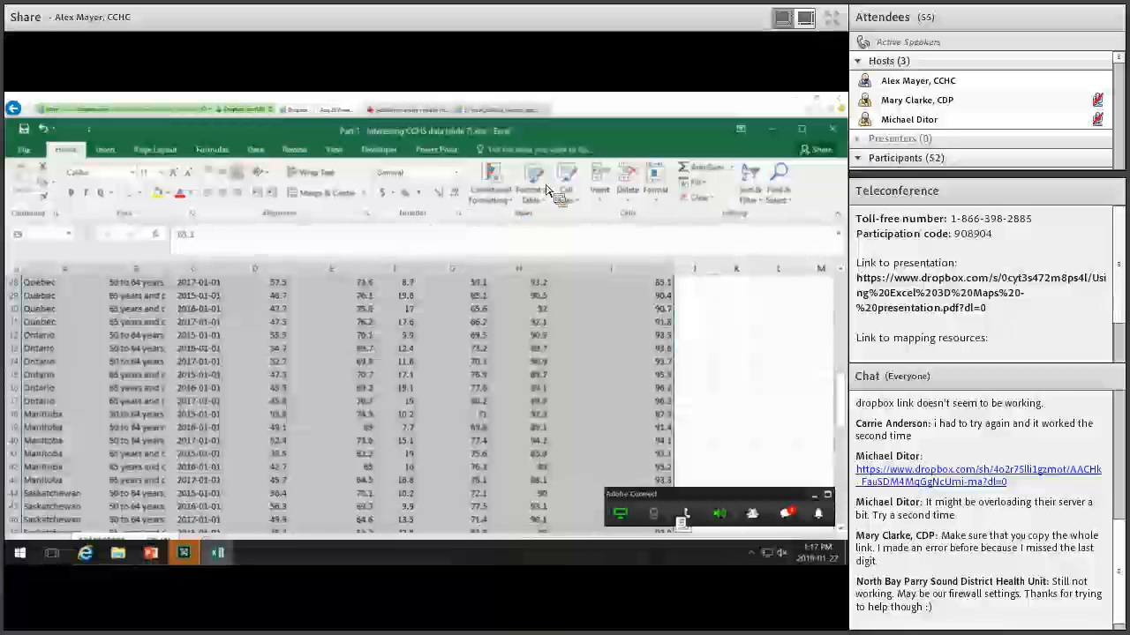
{"action": "left_click", "coordinate": [538, 224]}
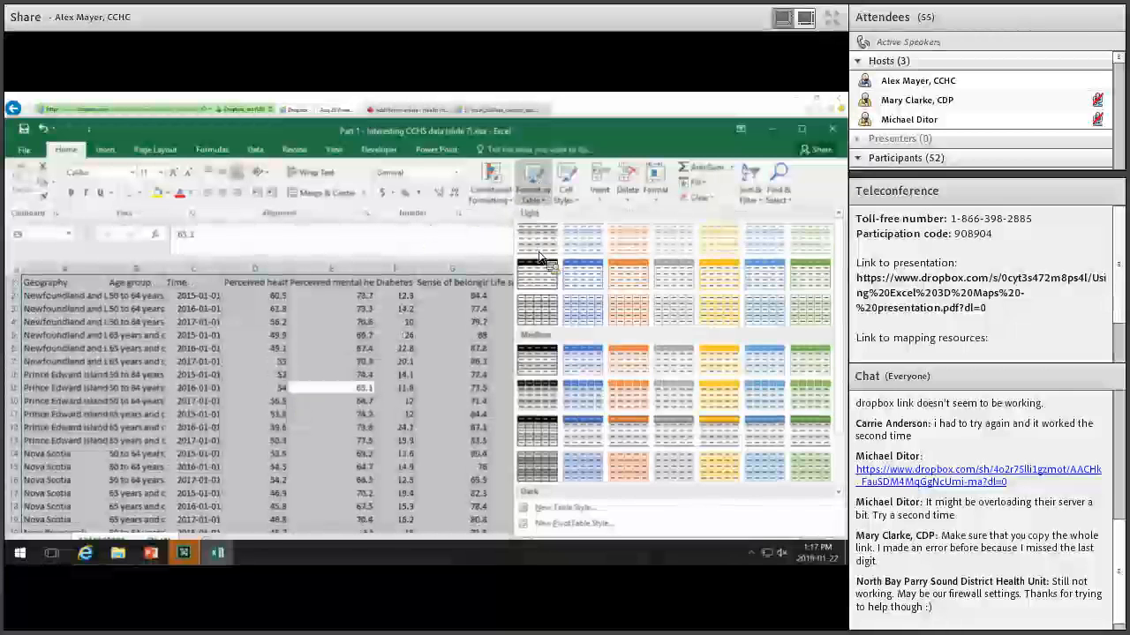
{"action": "left_click", "coordinate": [499, 325]}
{"action": "left_click", "coordinate": [326, 478]}
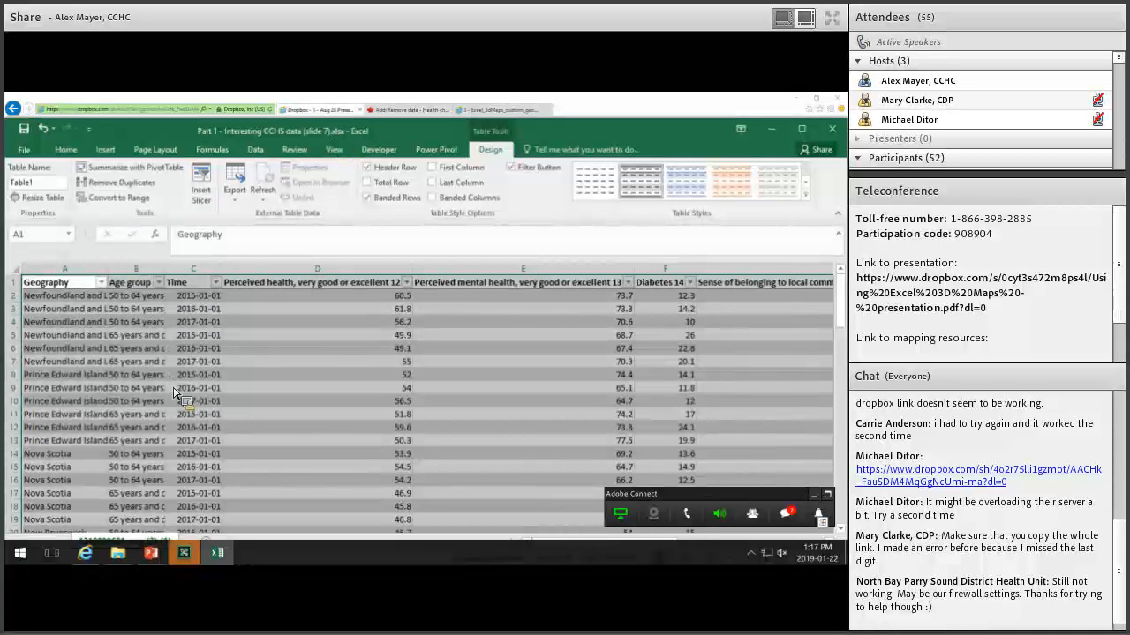
Launch 3D Maps from the Insert ribbon to plot Table1's Geography on the globe.
{"action": "left_click", "coordinate": [65, 150]}
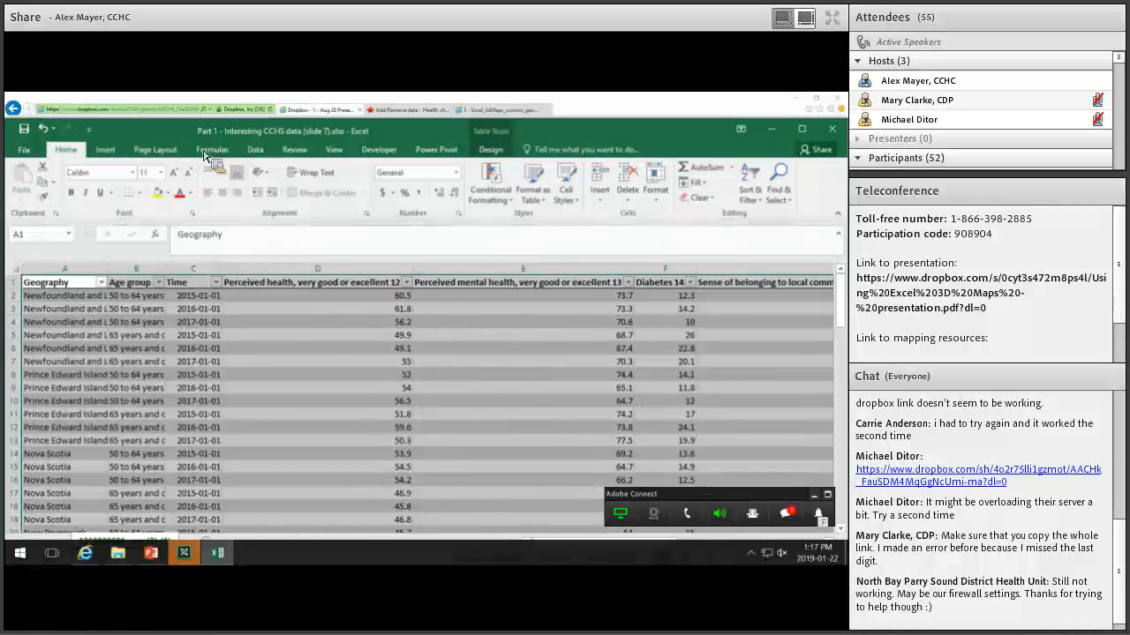
{"action": "left_click", "coordinate": [105, 149]}
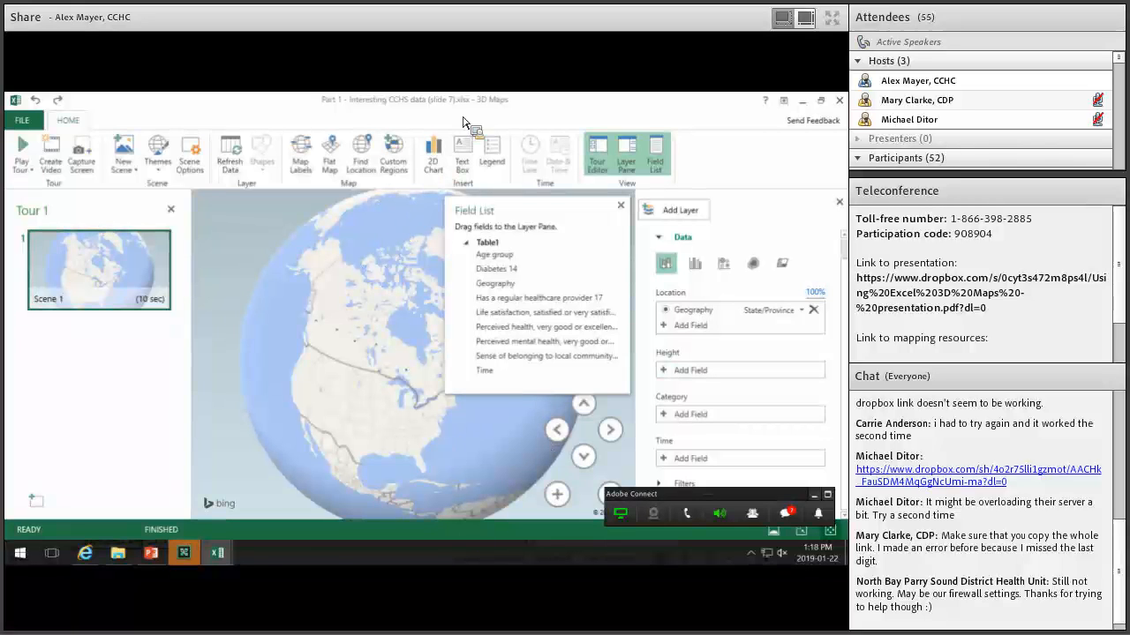
Maximize the 3D Maps window and centre the globe on Canada.
{"action": "left_click", "coordinate": [820, 99]}
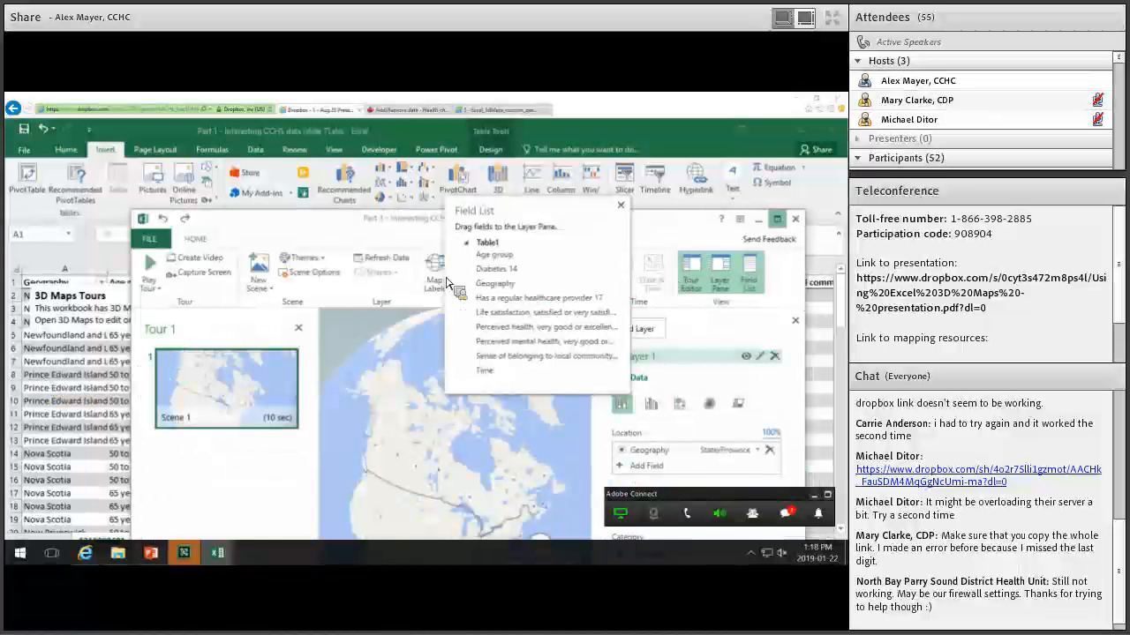
{"action": "left_click", "coordinate": [777, 219]}
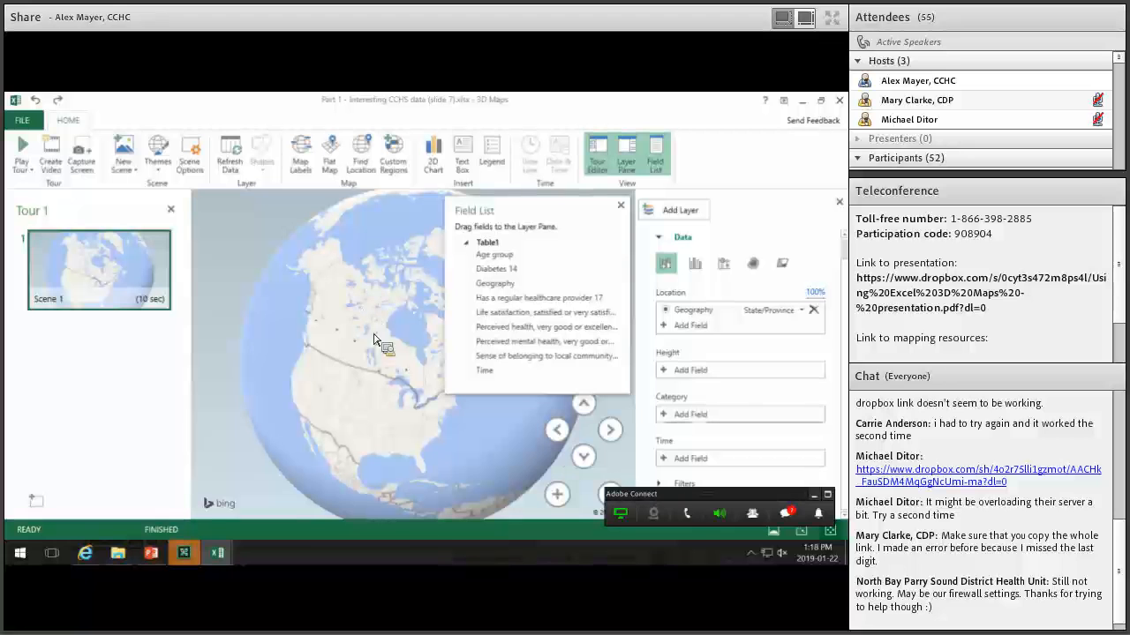
{"action": "left_click_drag", "start_coordinate": [307, 406], "coordinate": [393, 356]}
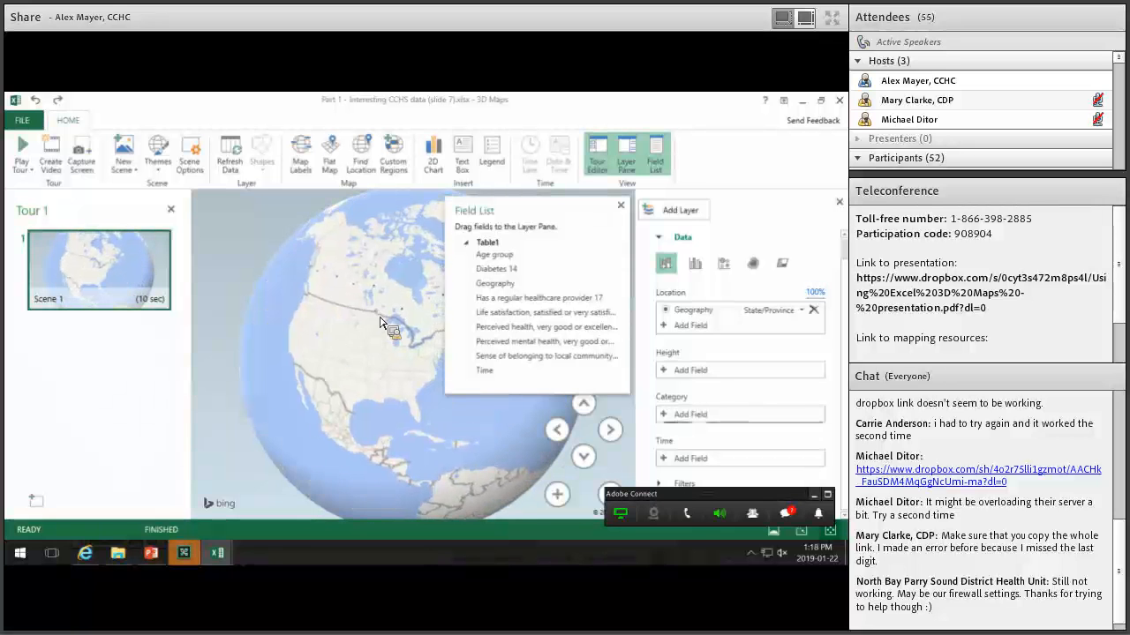
{"action": "scroll", "coordinate": [386, 323], "scroll_direction": "up", "scroll_amount": 5}
{"action": "left_click_drag", "start_coordinate": [375, 204], "coordinate": [378, 294]}
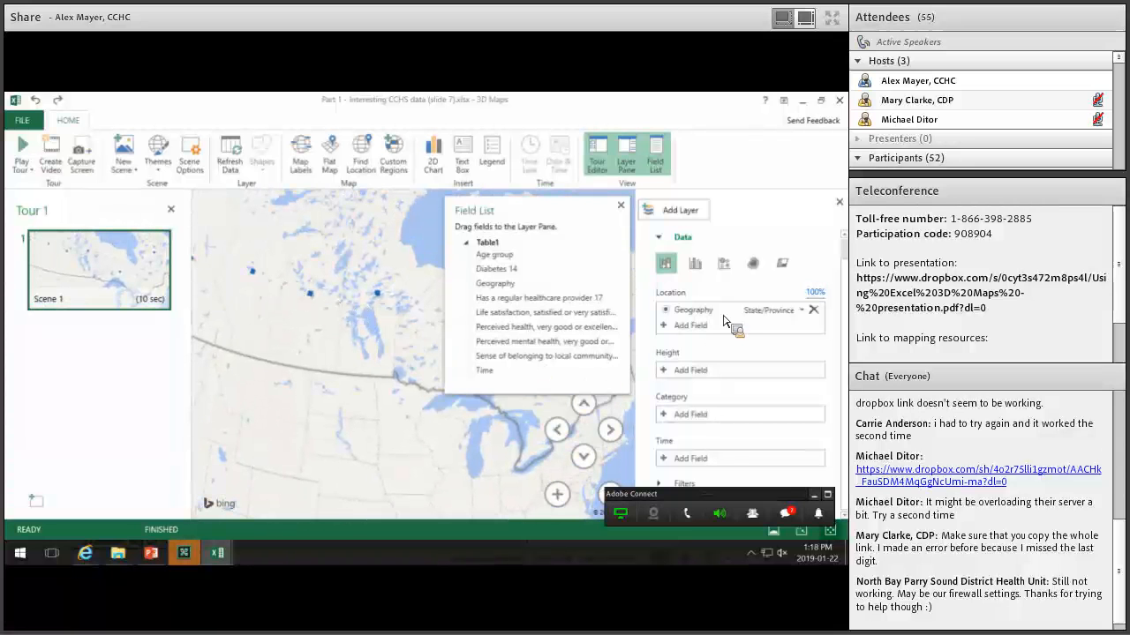
Set Geography as the layer's location field and zoom in on central Canada.
{"action": "left_click_drag", "start_coordinate": [708, 318], "coordinate": [756, 325]}
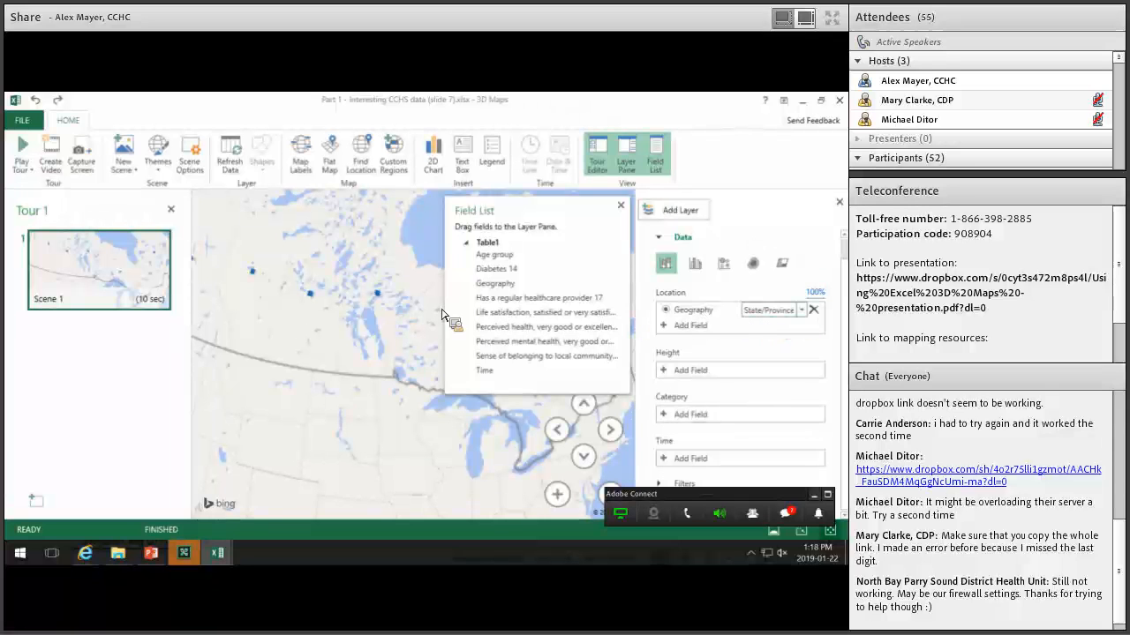
{"action": "scroll", "coordinate": [393, 371], "scroll_direction": "down", "scroll_amount": 3}
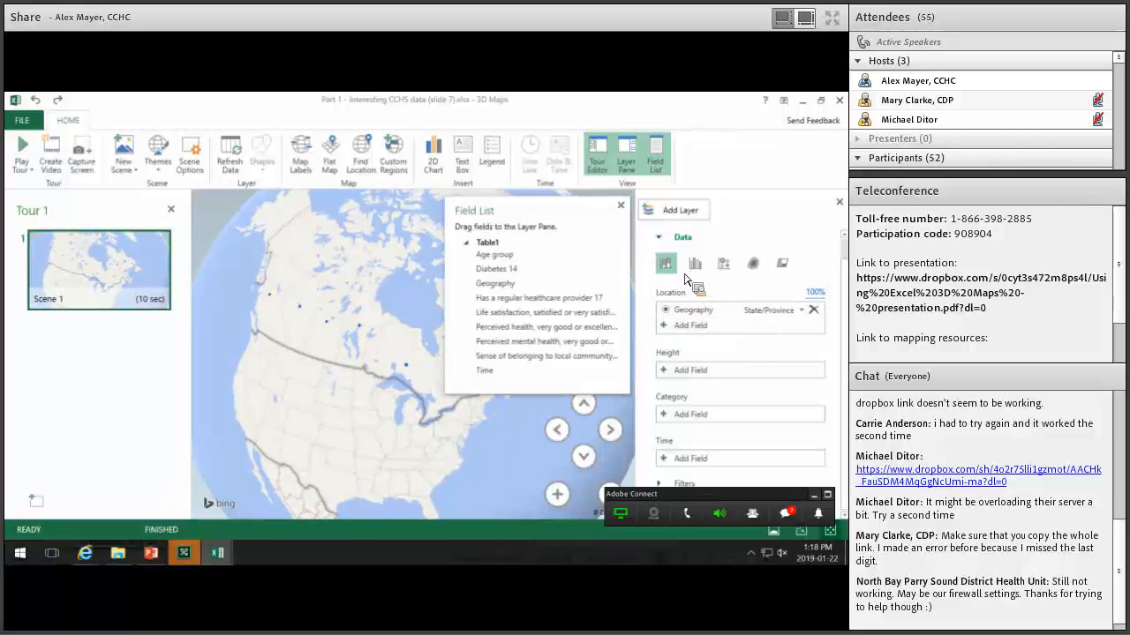
{"action": "scroll", "coordinate": [367, 321], "scroll_direction": "up", "scroll_amount": 3}
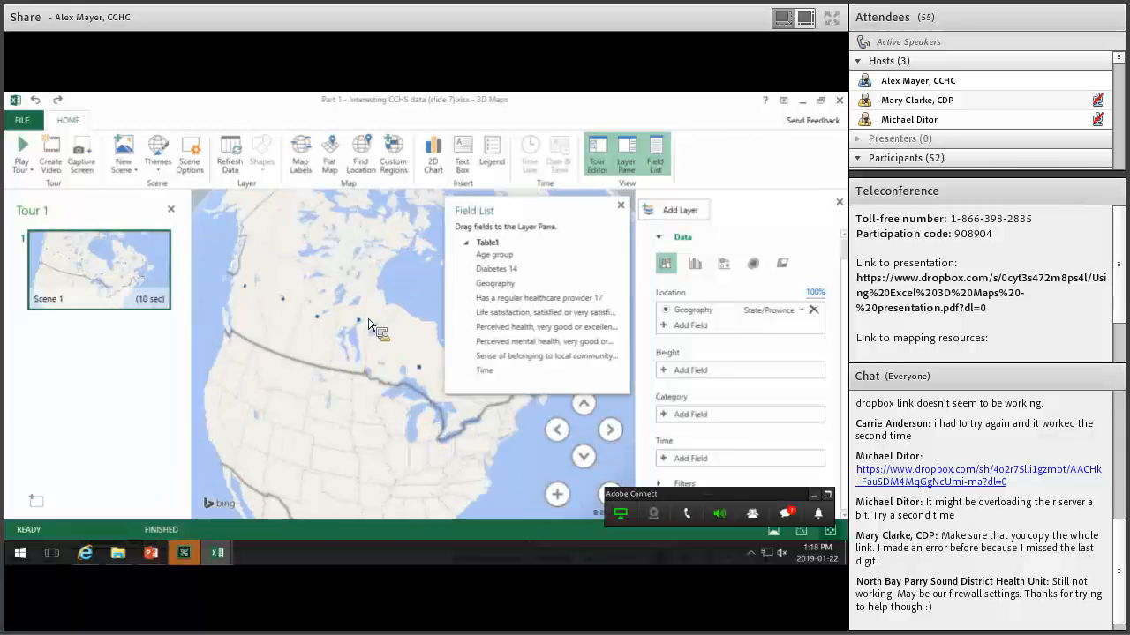
{"action": "mouse_move", "coordinate": [358, 316]}
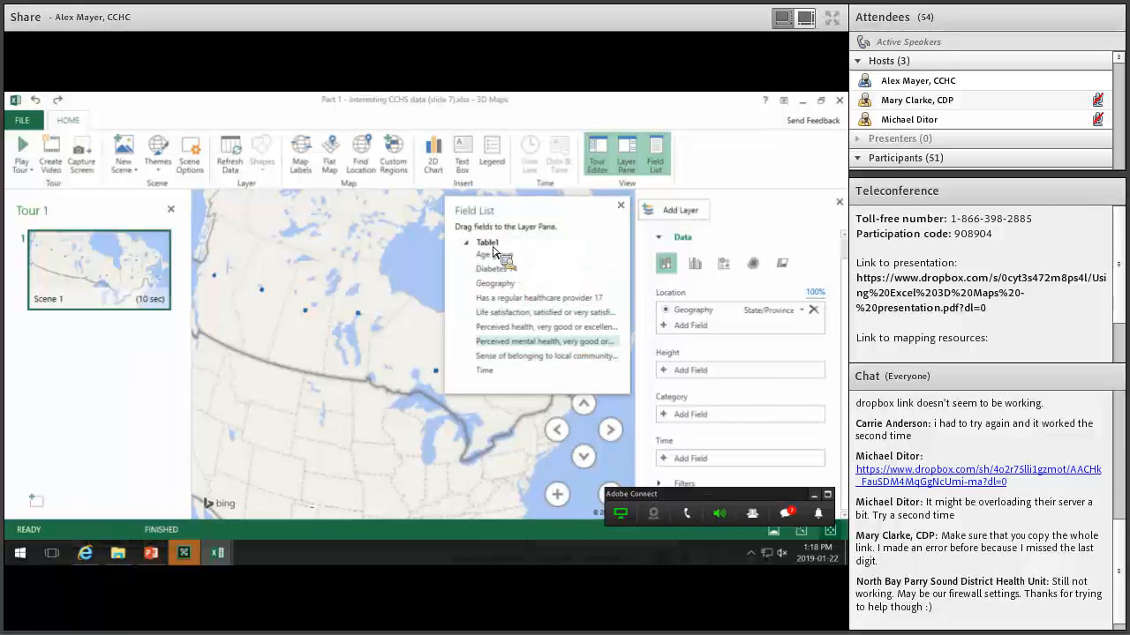
Hide and close the Field List, zooming out to frame Canada.
{"action": "left_click", "coordinate": [662, 162]}
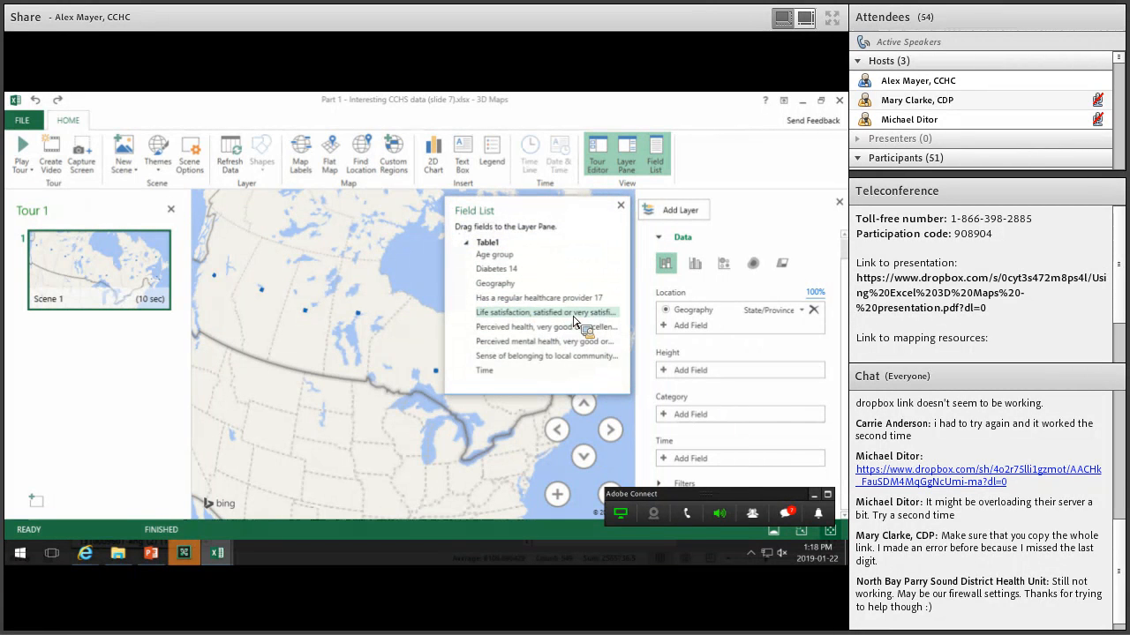
{"action": "left_click", "coordinate": [620, 206]}
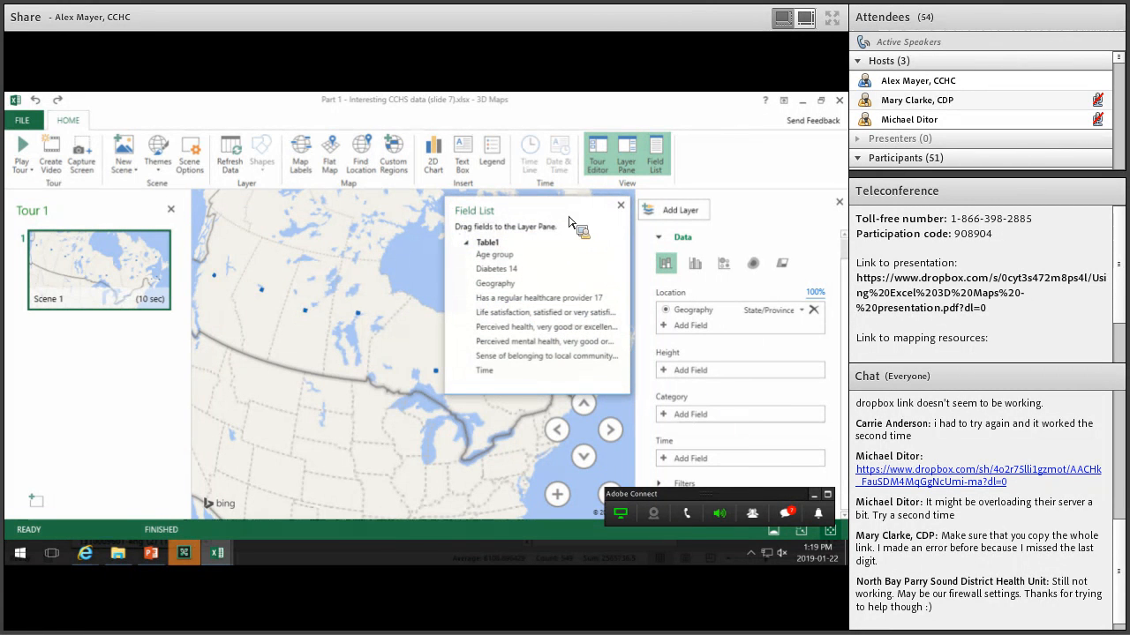
{"action": "scroll", "coordinate": [503, 333], "scroll_direction": "down", "scroll_amount": 4}
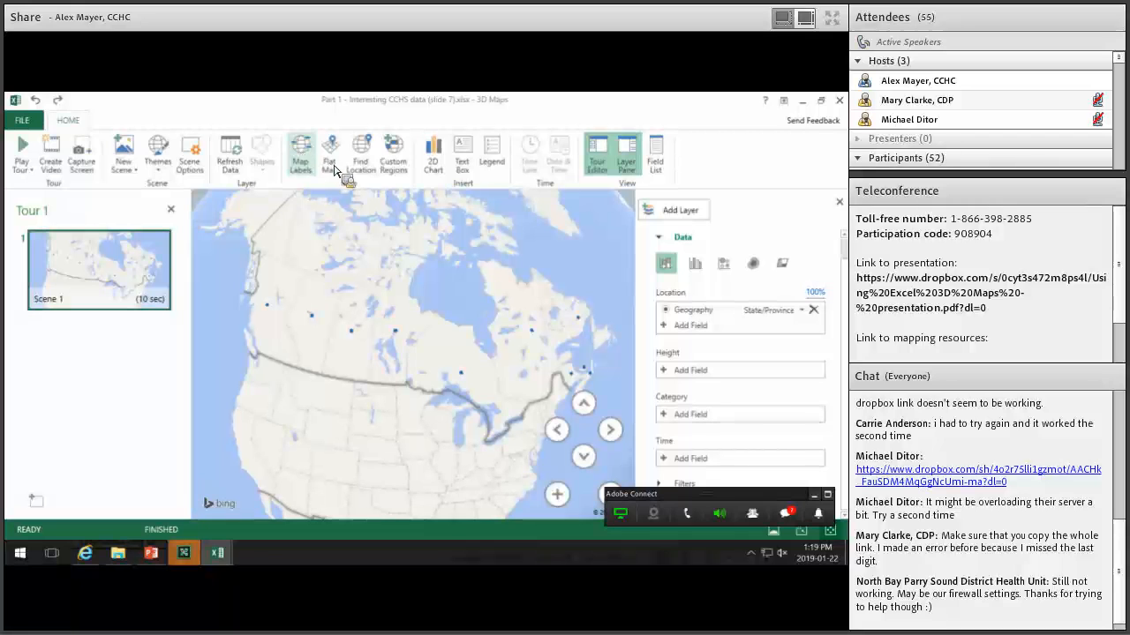
Toggle Map Labels on and off and switch to the Flat Map view.
{"action": "left_click", "coordinate": [301, 161]}
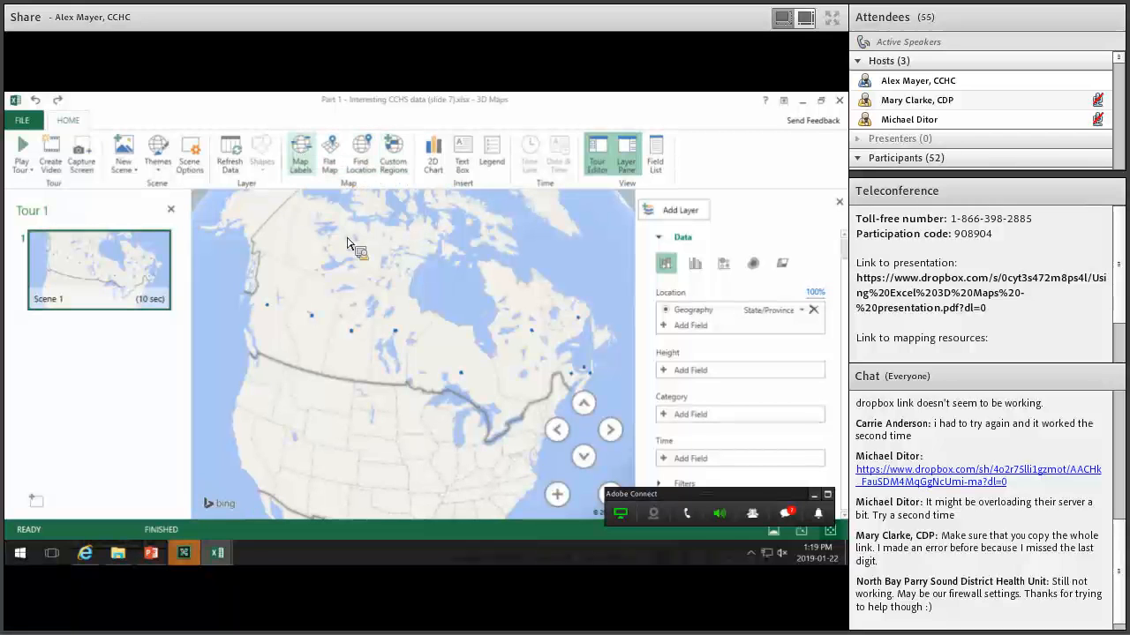
{"action": "left_click", "coordinate": [302, 158]}
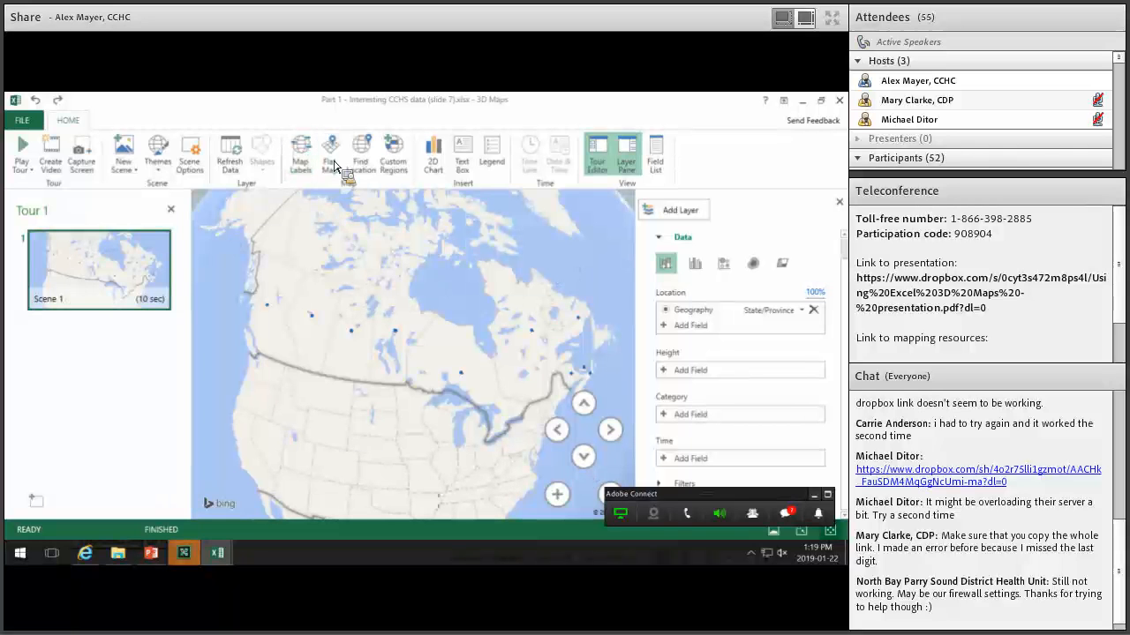
{"action": "left_click", "coordinate": [334, 164]}
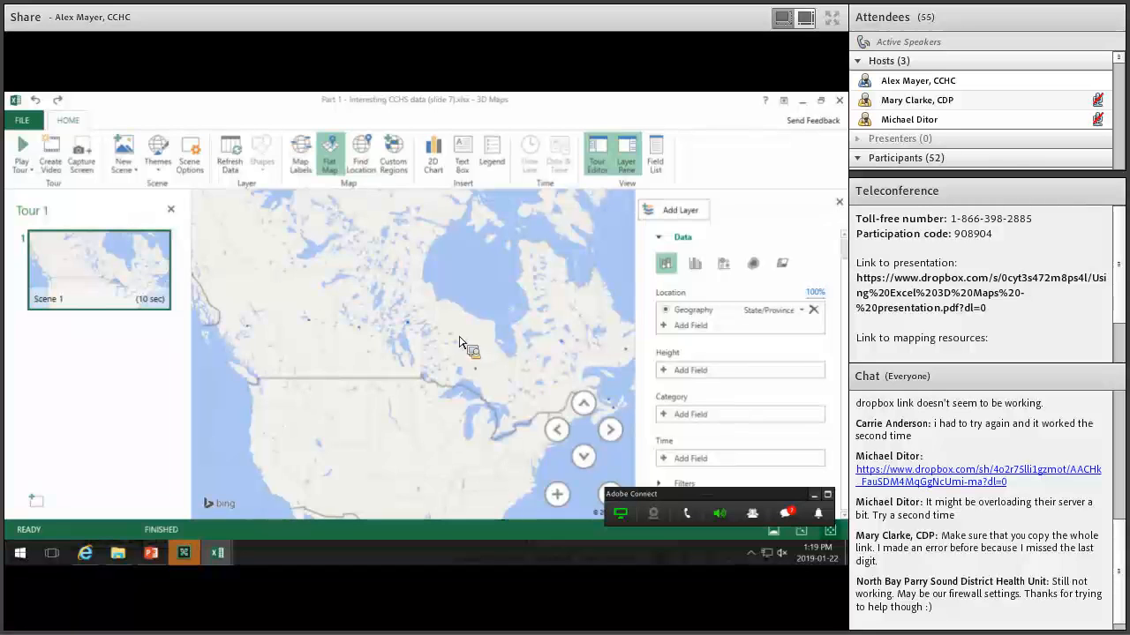
{"action": "scroll", "coordinate": [460, 342], "scroll_direction": "up", "scroll_amount": 2}
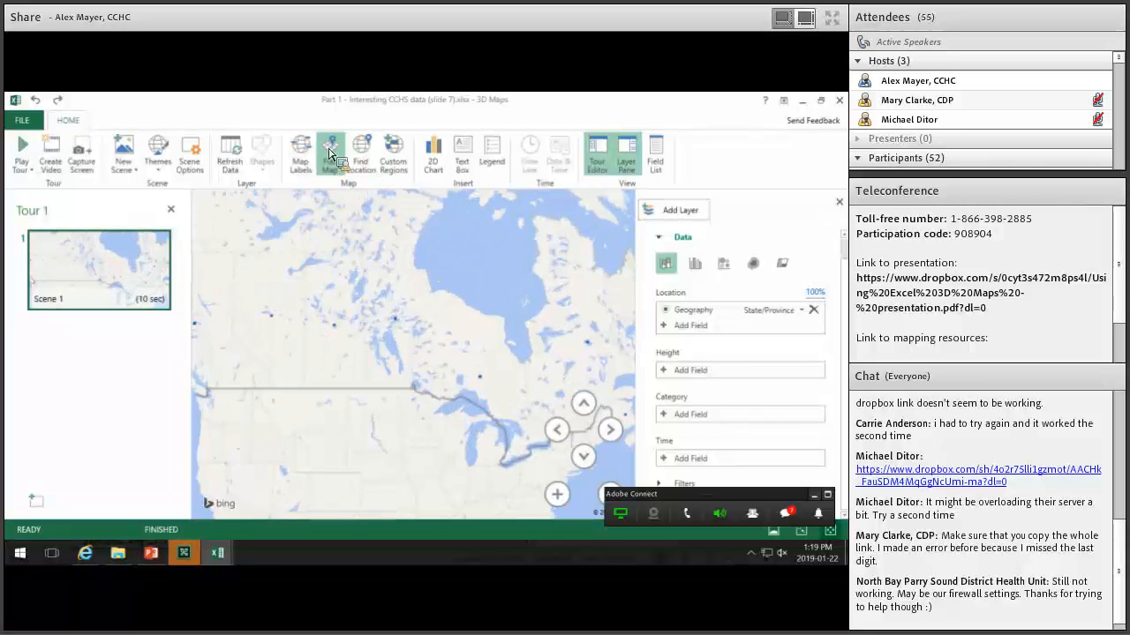
{"action": "scroll", "coordinate": [481, 336], "scroll_direction": "down", "scroll_amount": 2}
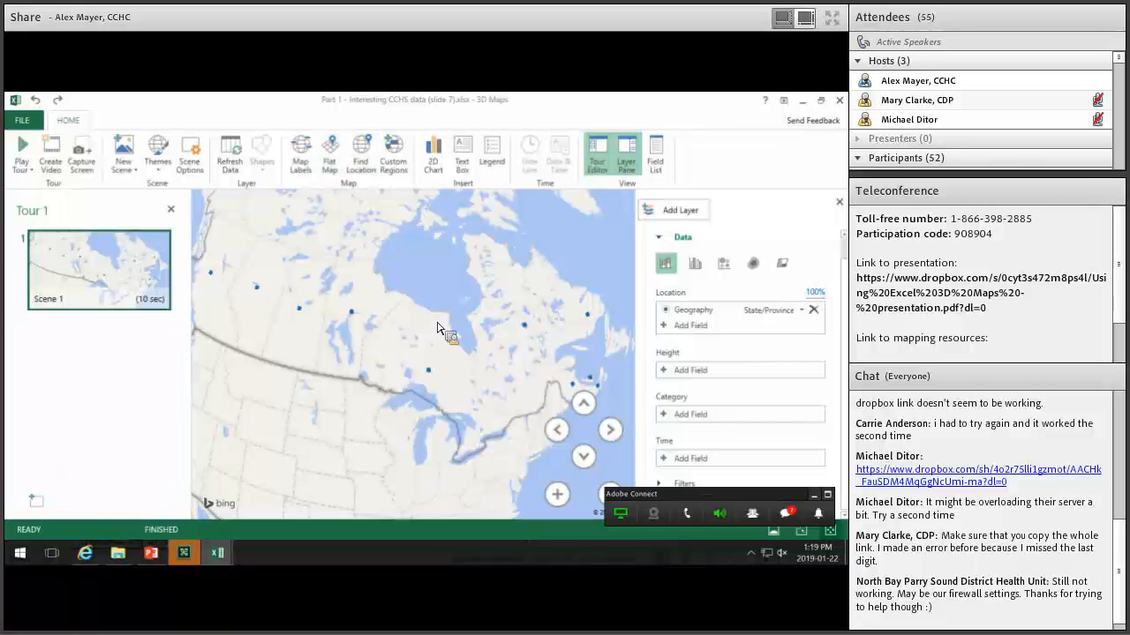
{"action": "left_click_drag", "start_coordinate": [667, 377], "coordinate": [667, 378]}
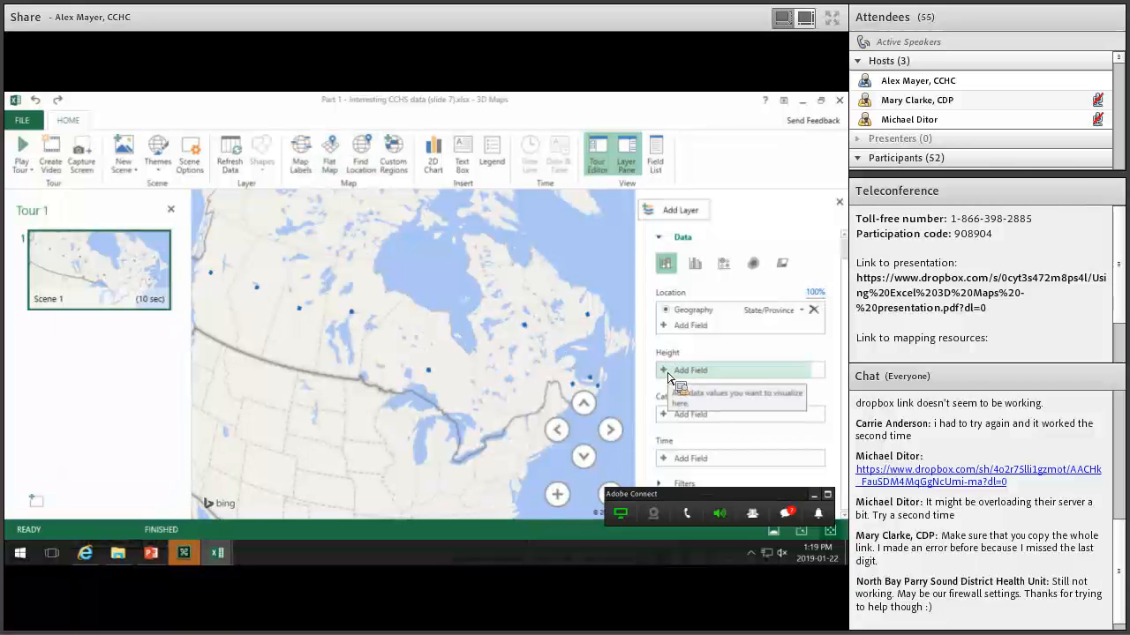
Add 'Has a regular healthcare provider 17' as the layer's Height field.
{"action": "left_click", "coordinate": [690, 372]}
{"action": "scroll", "coordinate": [719, 495], "scroll_direction": "down", "scroll_amount": 1}
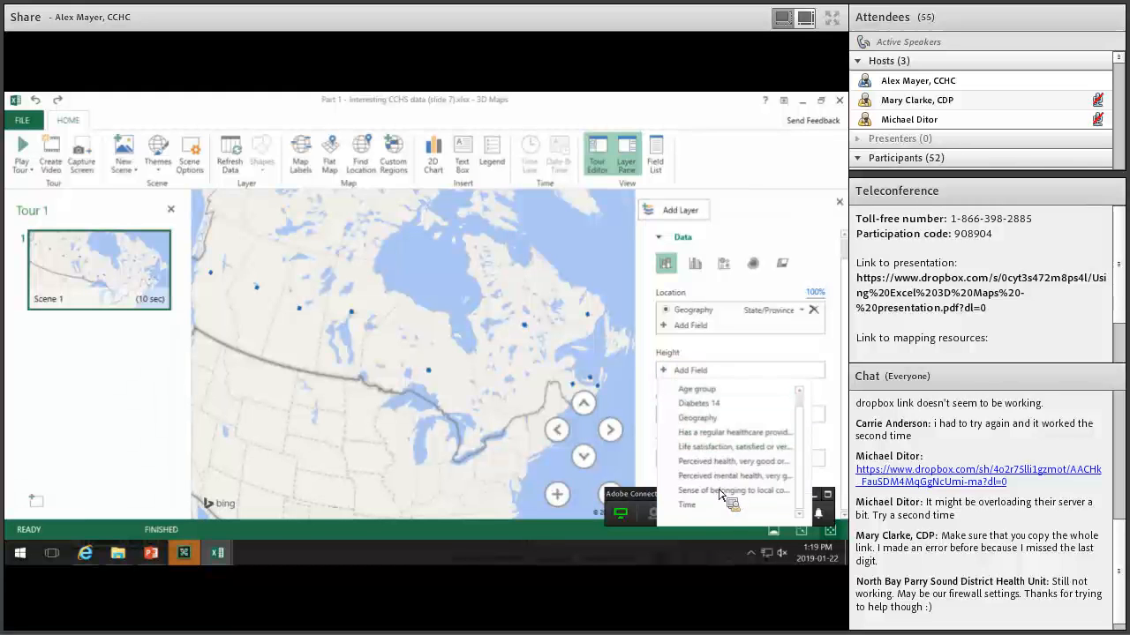
{"action": "left_click", "coordinate": [733, 439]}
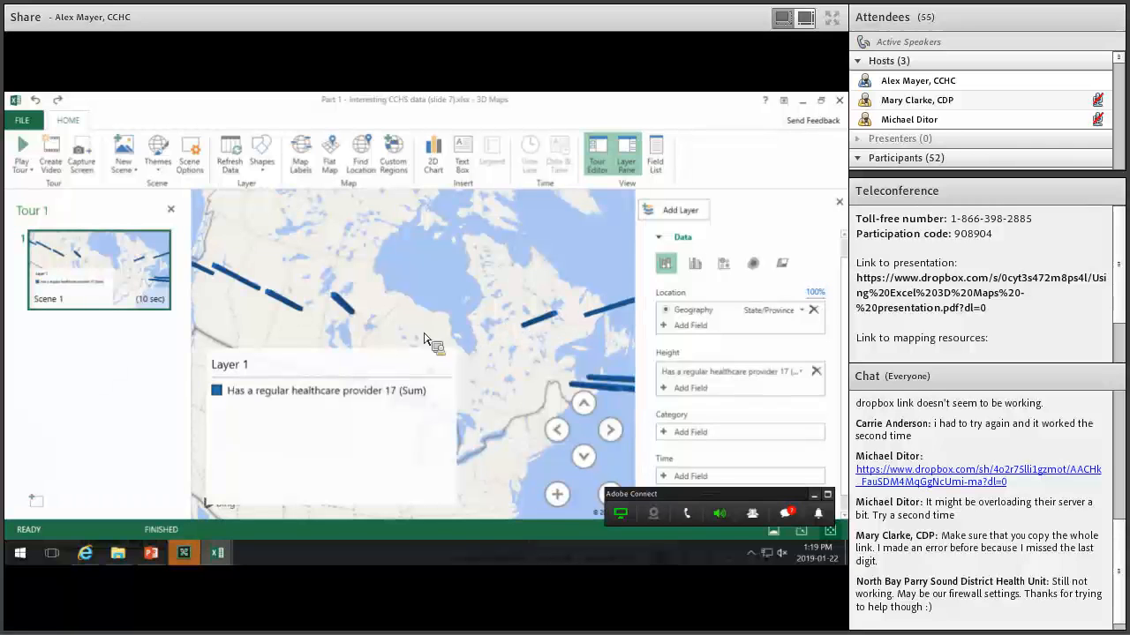
{"action": "left_click_drag", "start_coordinate": [406, 333], "coordinate": [489, 275]}
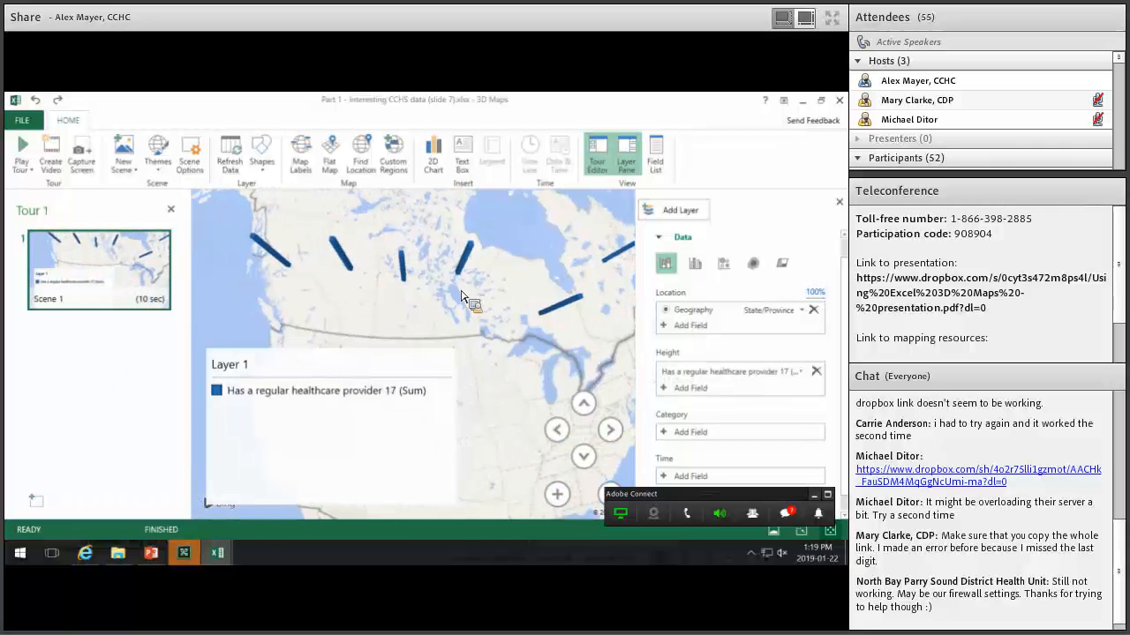
Switch the visualization to Clustered Column, then Bubble, then Region.
{"action": "left_click", "coordinate": [697, 266]}
{"action": "left_click", "coordinate": [725, 265]}
{"action": "left_click_drag", "start_coordinate": [458, 291], "coordinate": [423, 306]}
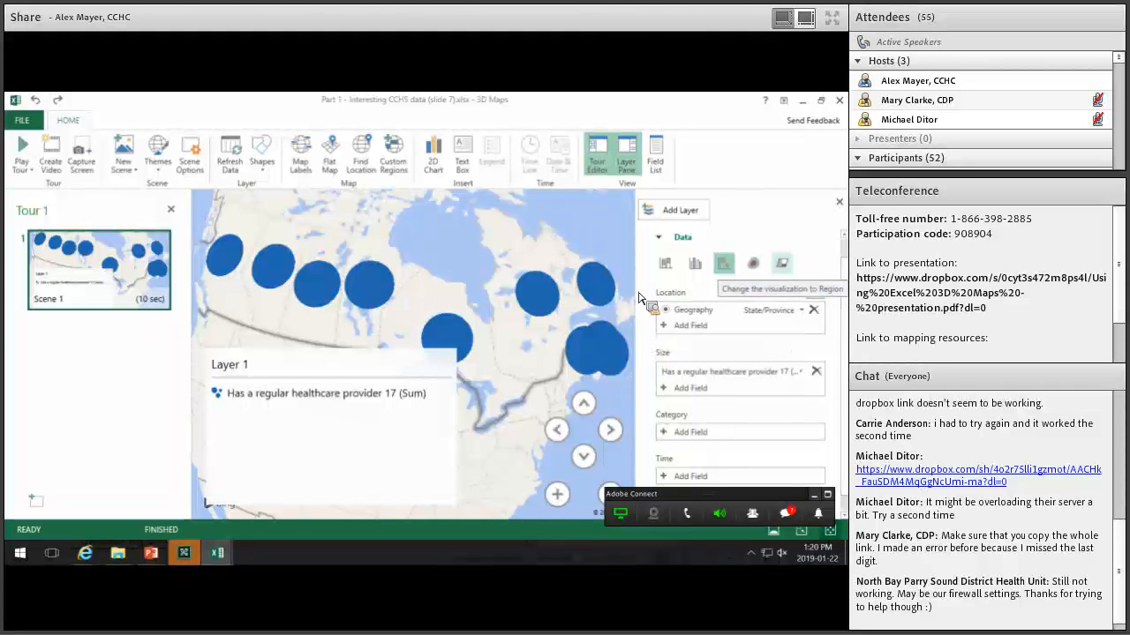
{"action": "left_click", "coordinate": [782, 263]}
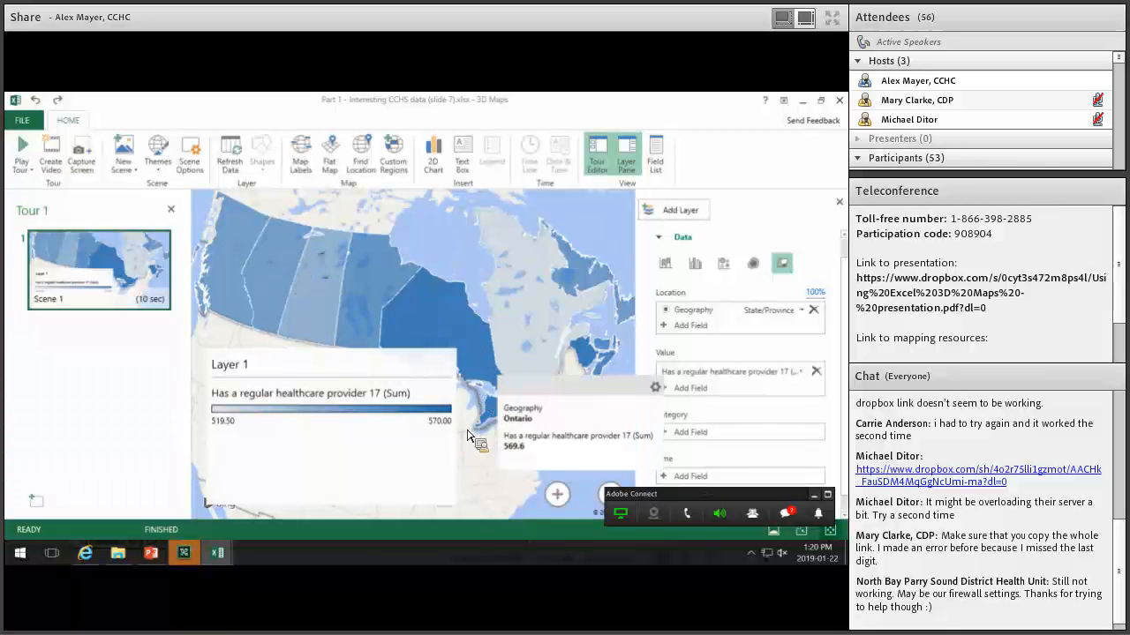
Reposition the Layer 1 legend and check the Nova Scotia value 54.2 in the worksheet.
{"action": "left_click_drag", "start_coordinate": [793, 376], "coordinate": [668, 365]}
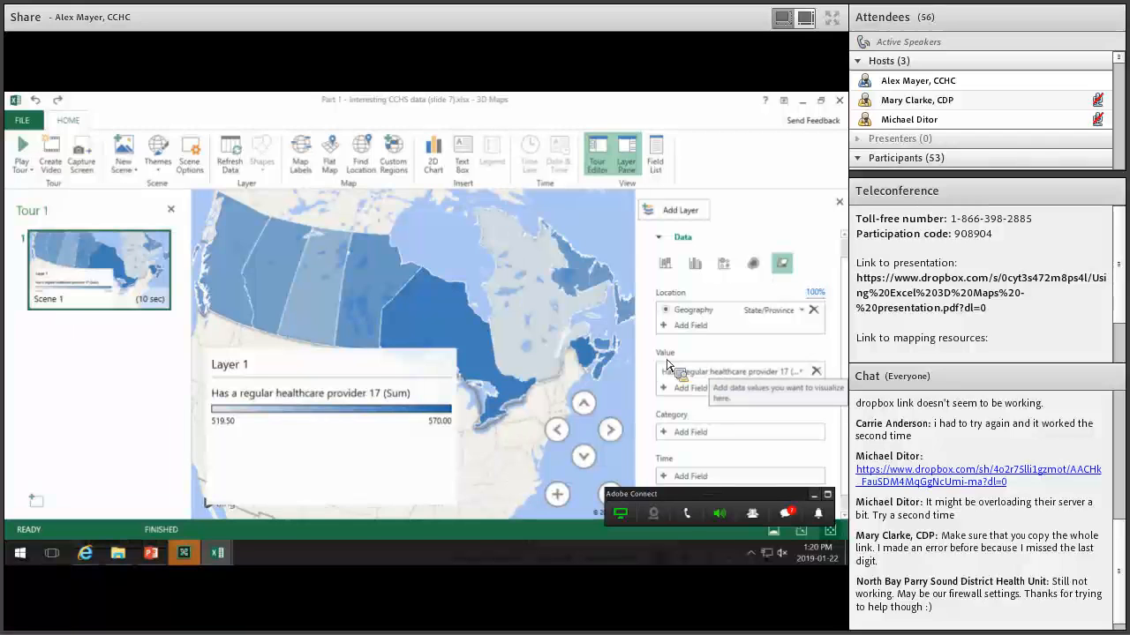
{"action": "left_click_drag", "start_coordinate": [423, 408], "coordinate": [236, 428]}
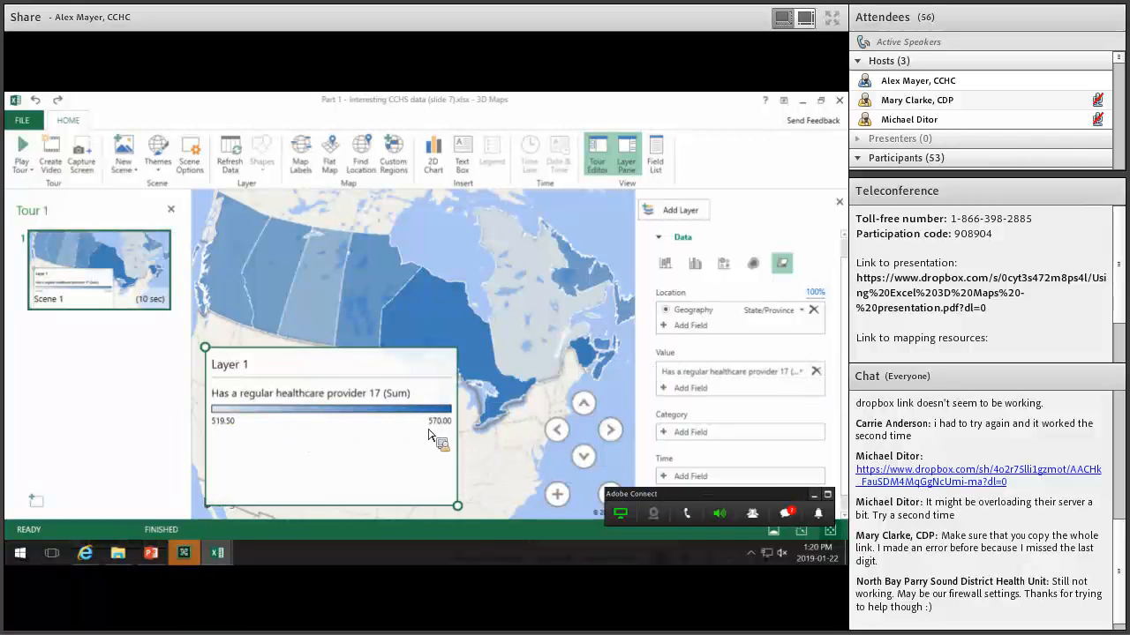
{"action": "left_click_drag", "start_coordinate": [396, 447], "coordinate": [396, 451]}
{"action": "left_click_drag", "start_coordinate": [678, 398], "coordinate": [404, 398]}
{"action": "mouse_move", "coordinate": [300, 485]}
{"action": "left_mouse_down"}
{"action": "mouse_move", "coordinate": [212, 569]}
{"action": "mouse_move", "coordinate": [150, 409]}
{"action": "mouse_move", "coordinate": [78, 456]}
{"action": "mouse_move", "coordinate": [79, 530]}
{"action": "mouse_move", "coordinate": [318, 521]}
{"action": "left_mouse_up"}
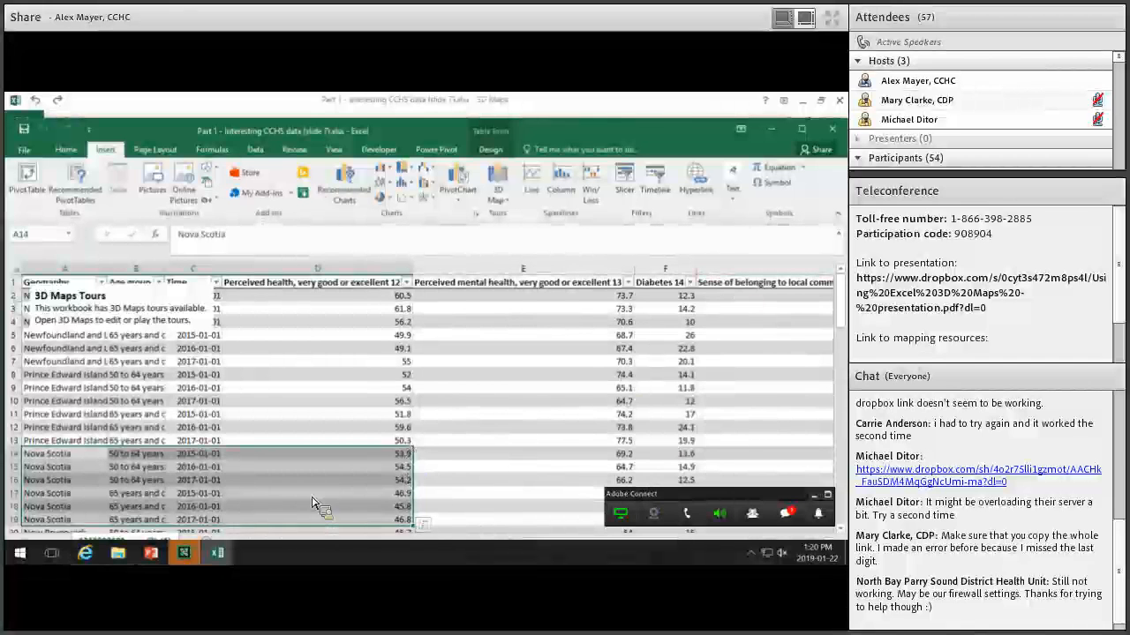
{"action": "left_click", "coordinate": [364, 481]}
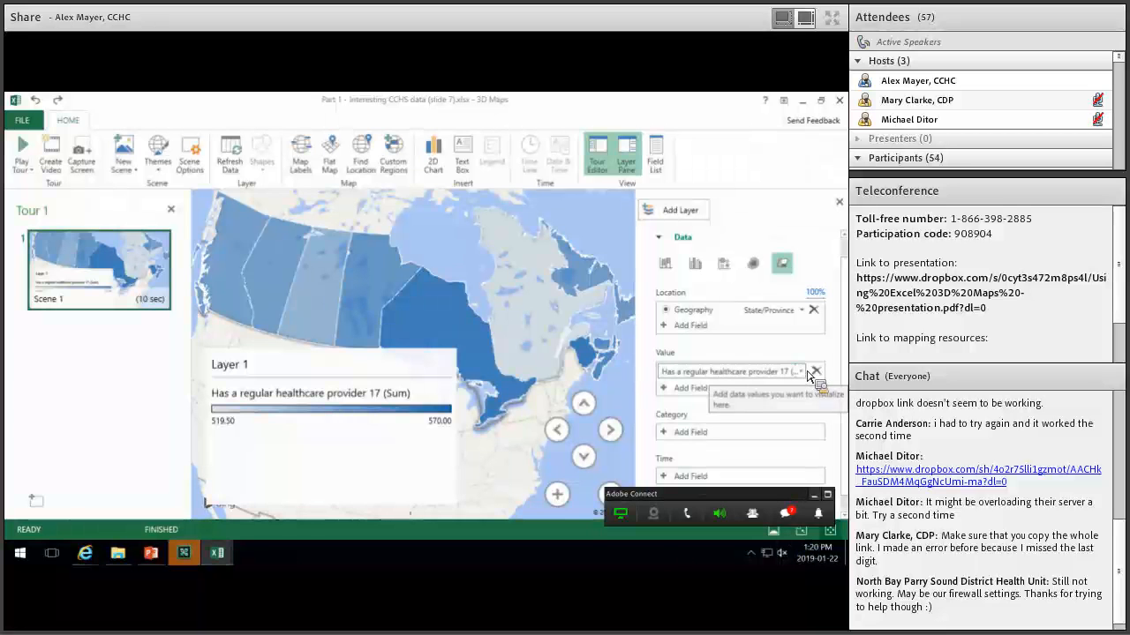
Change the value field's aggregation from Sum to Average.
{"action": "left_click", "coordinate": [801, 372]}
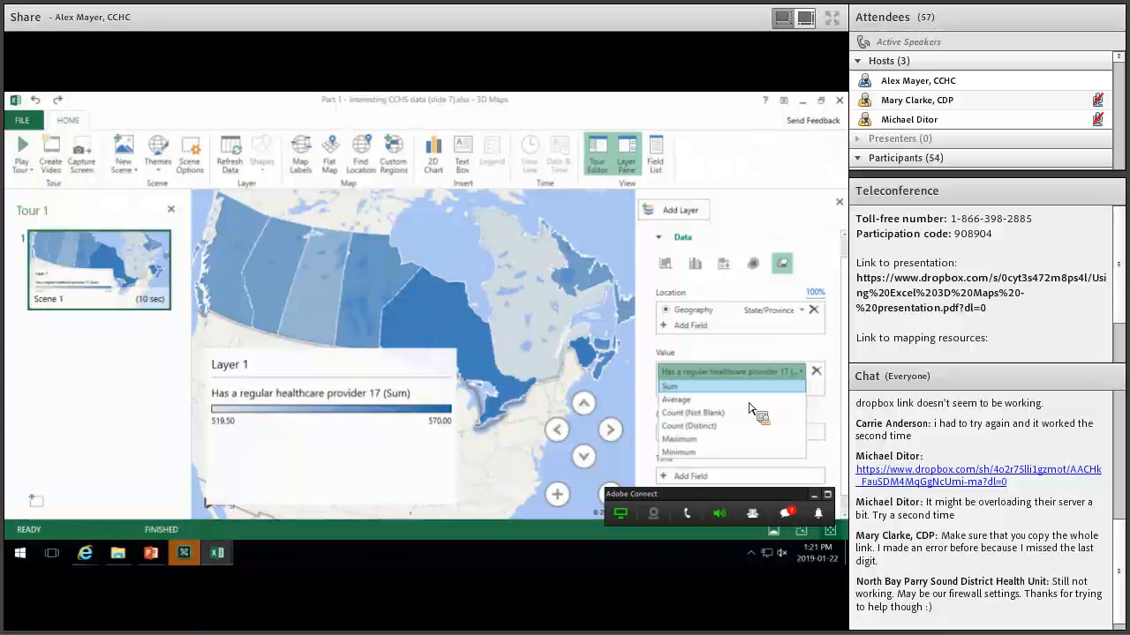
{"action": "left_click", "coordinate": [750, 401]}
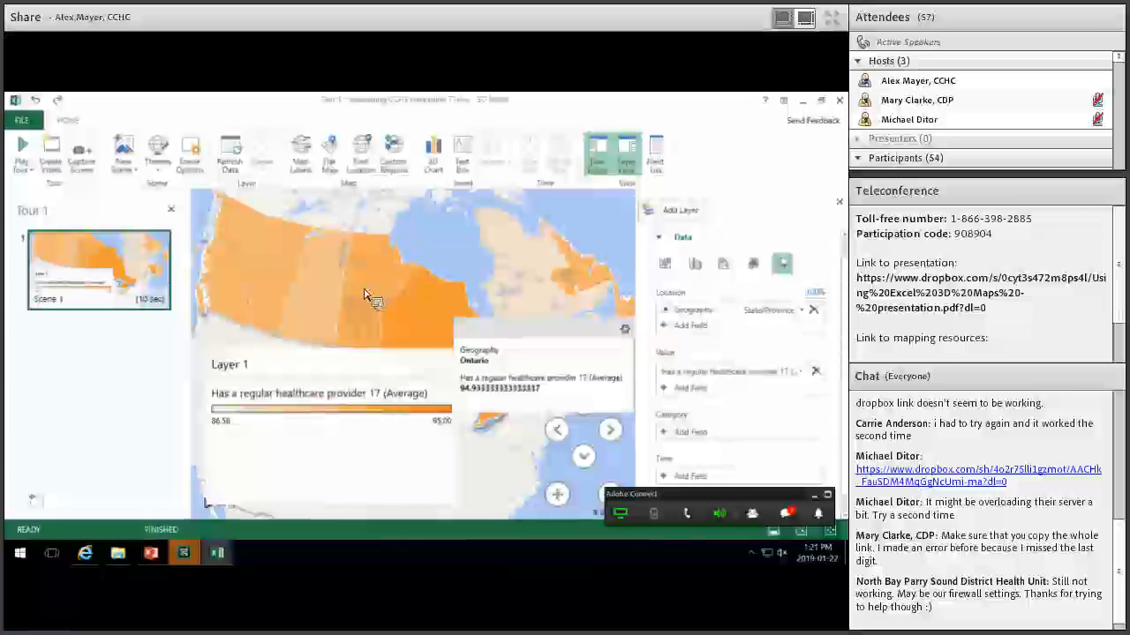
{"action": "mouse_move", "coordinate": [366, 295]}
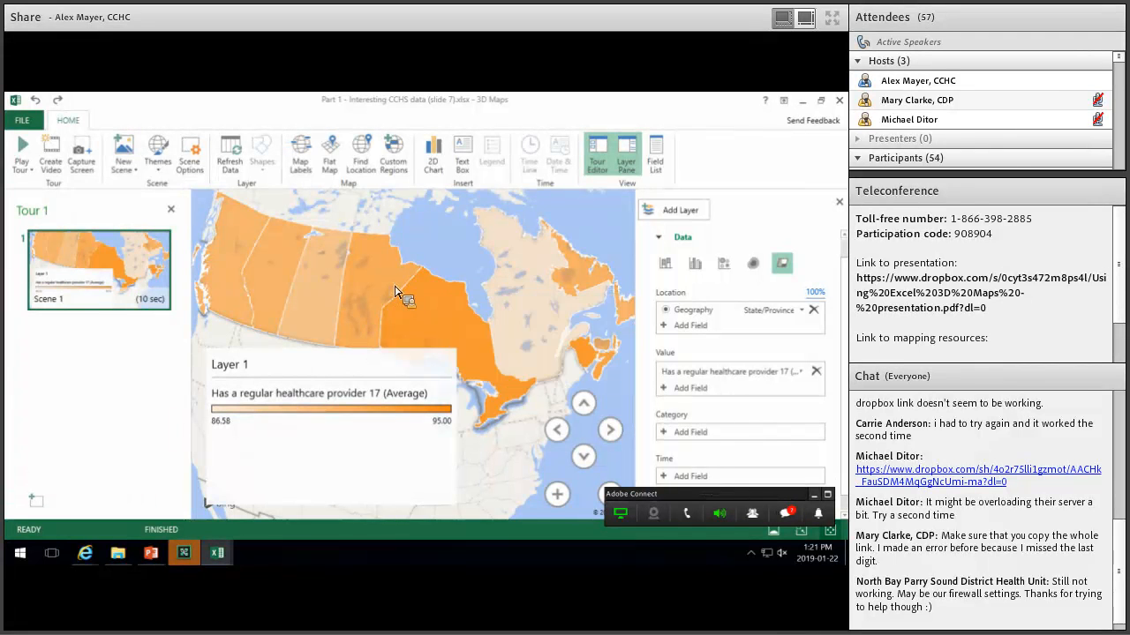
{"action": "scroll", "coordinate": [679, 433], "scroll_direction": "down", "scroll_amount": 1}
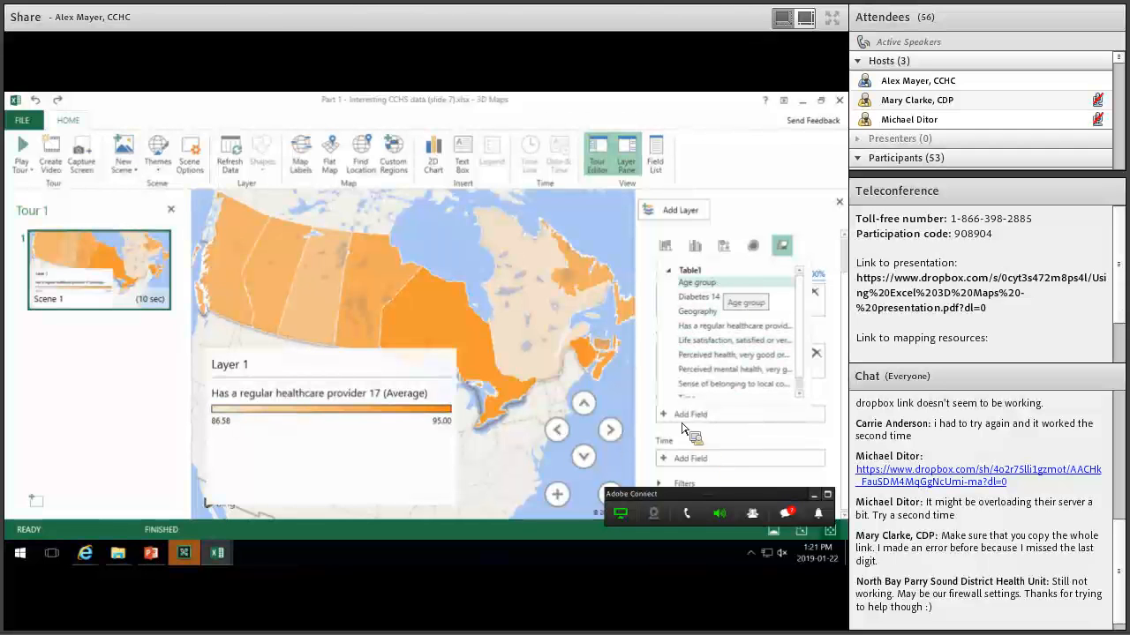
{"action": "left_click_drag", "start_coordinate": [697, 442], "coordinate": [697, 415]}
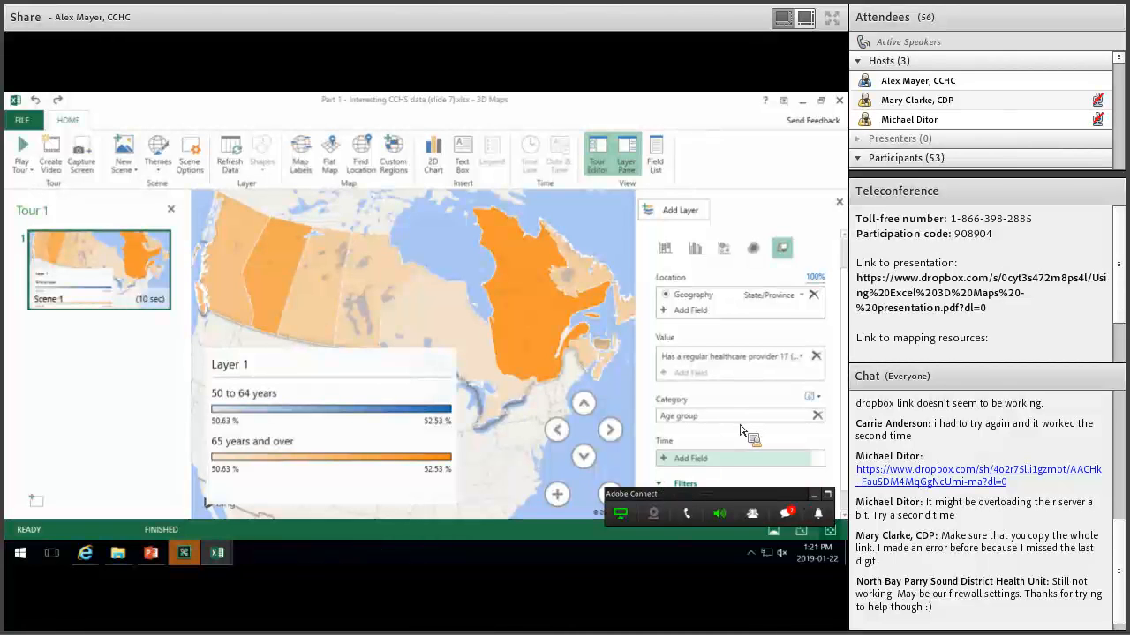
Add an Age group filter to Layer 1 and keep only '50 to 64 years'.
{"action": "left_click", "coordinate": [681, 483]}
{"action": "left_click", "coordinate": [687, 478]}
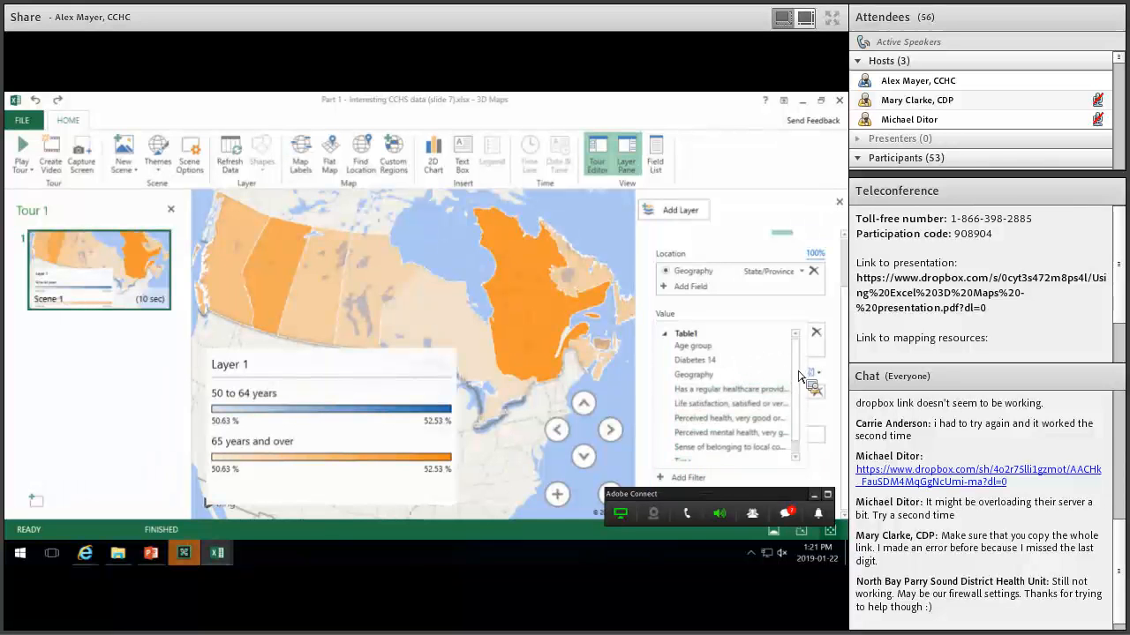
{"action": "scroll", "coordinate": [748, 357], "scroll_direction": "down", "scroll_amount": 1}
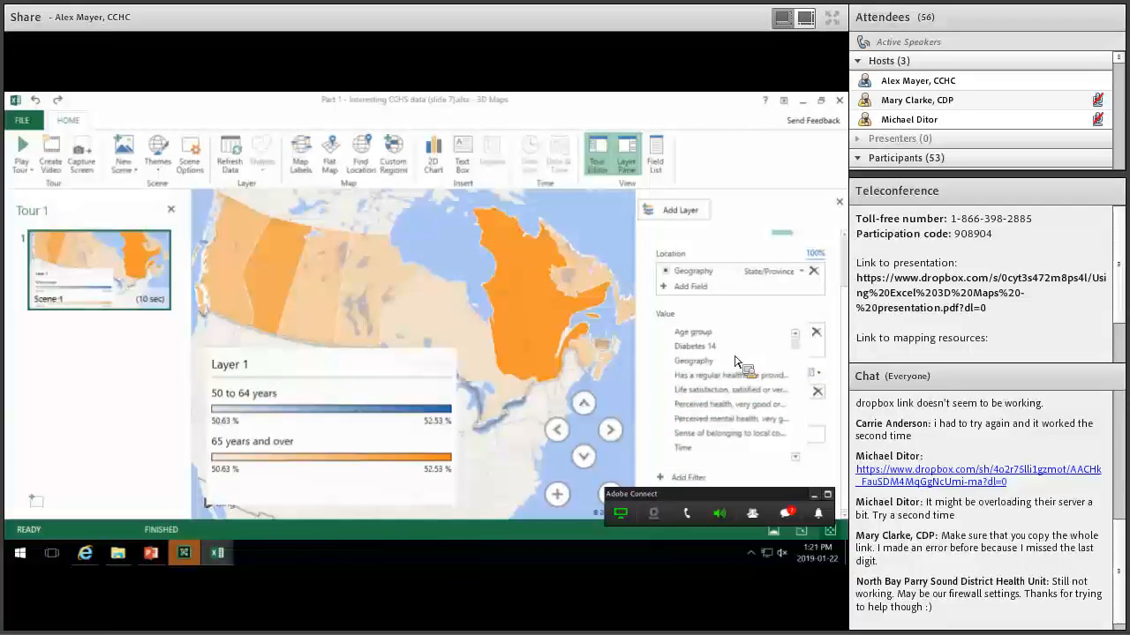
{"action": "scroll", "coordinate": [718, 355], "scroll_direction": "up", "scroll_amount": 1}
{"action": "left_click", "coordinate": [691, 346]}
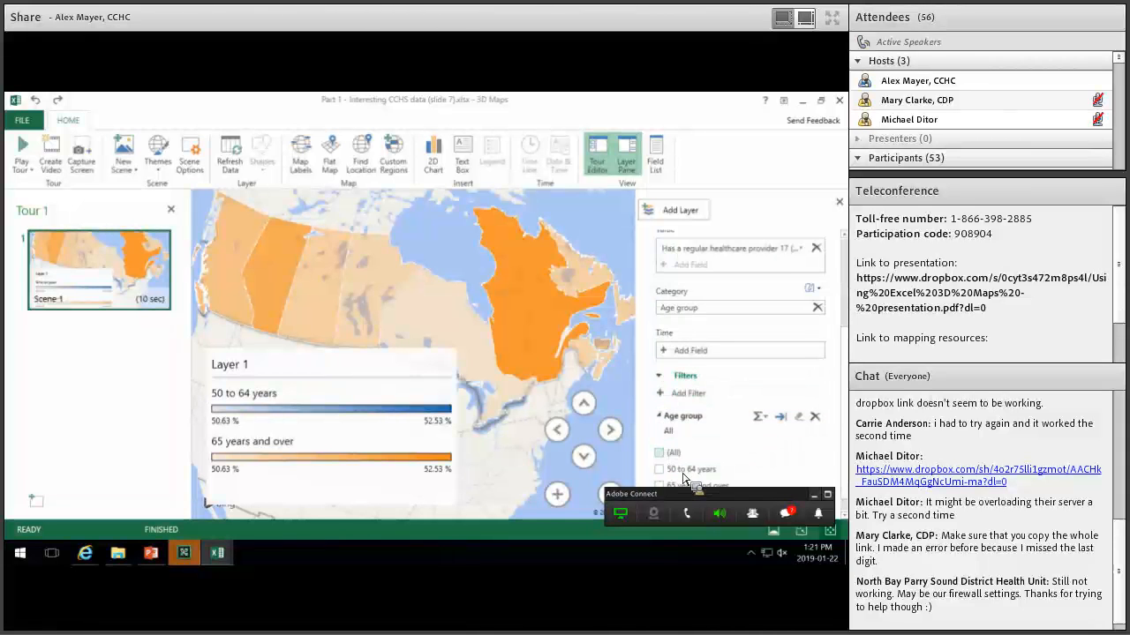
{"action": "left_click", "coordinate": [659, 470]}
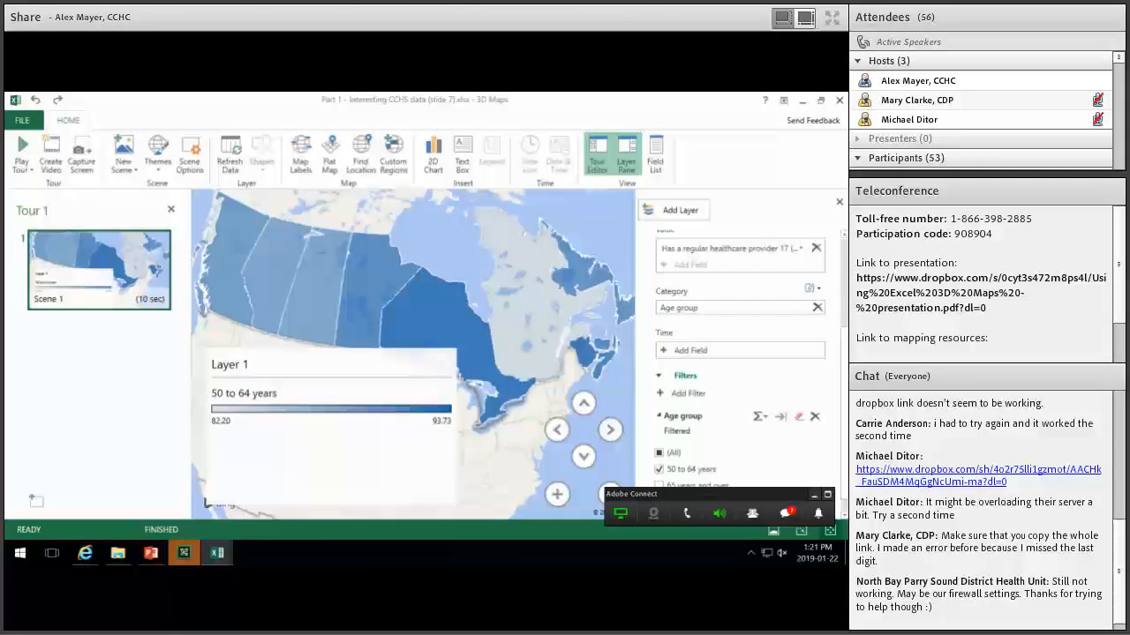
{"action": "scroll", "coordinate": [844, 220], "scroll_direction": "up", "scroll_amount": 3}
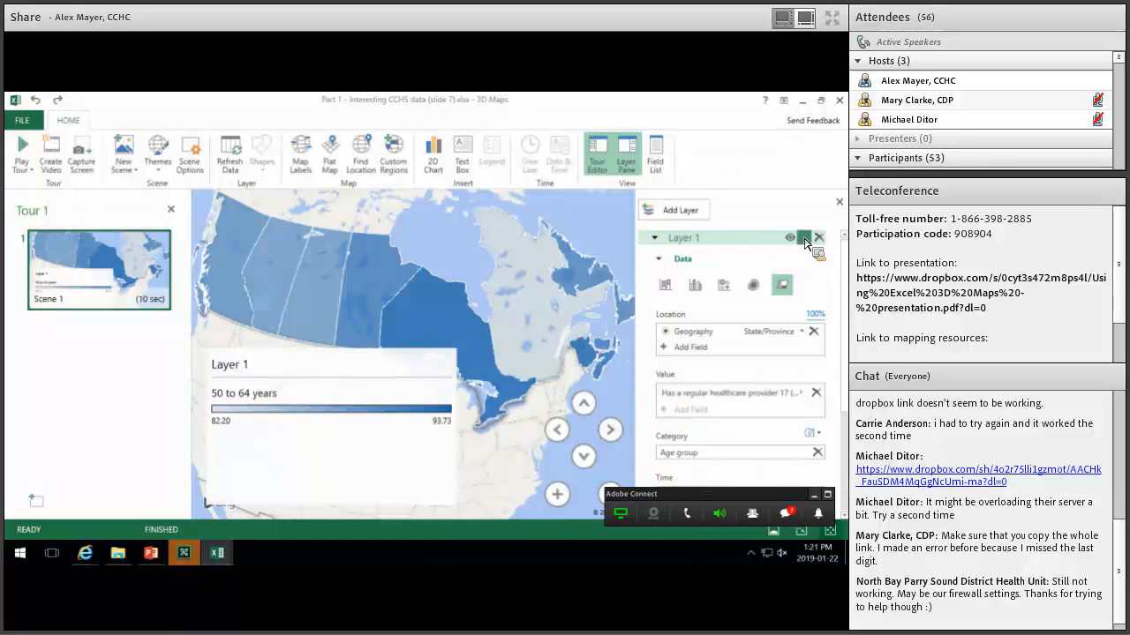
Rename Layer 1 to 'PC attachment (50-64y)'.
{"action": "double_click", "coordinate": [696, 240]}
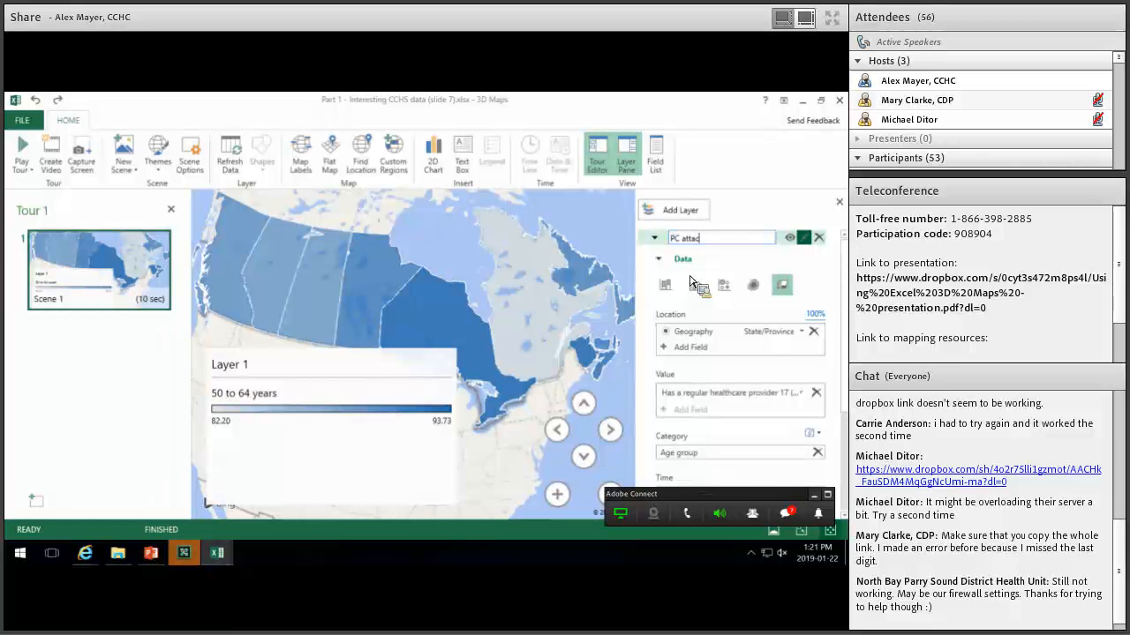
{"action": "type", "text": "PC attachment ("}
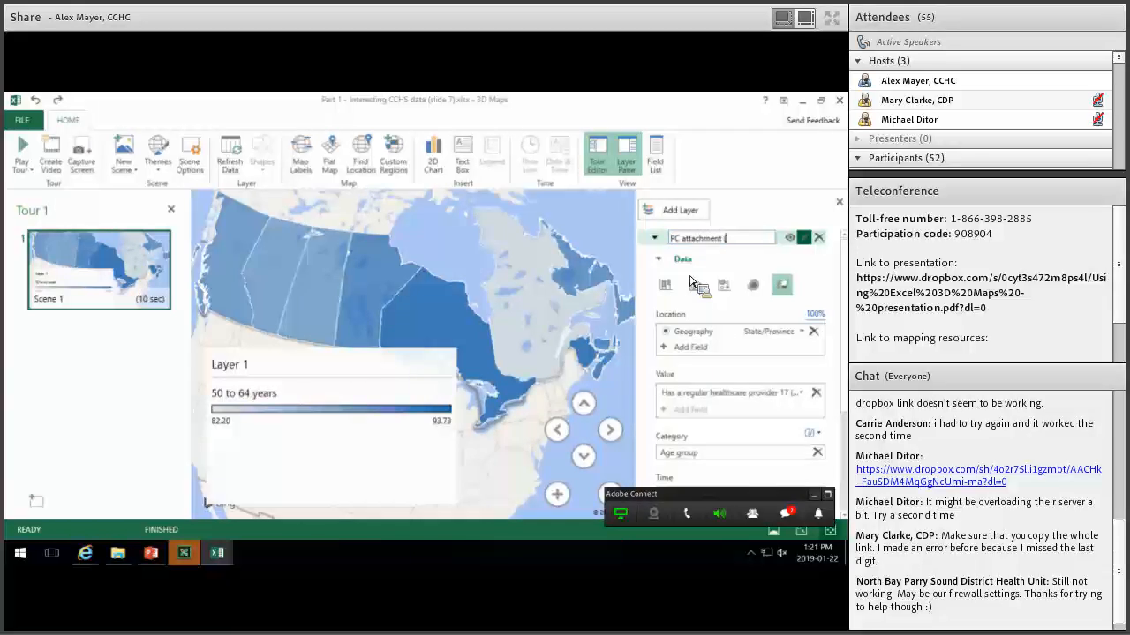
{"action": "type", "text": "50-64y)"}
{"action": "key", "text": "Return"}
Shrink the layer's legend box on the map.
{"action": "left_click", "coordinate": [344, 420]}
{"action": "left_click_drag", "start_coordinate": [202, 419], "coordinate": [200, 421]}
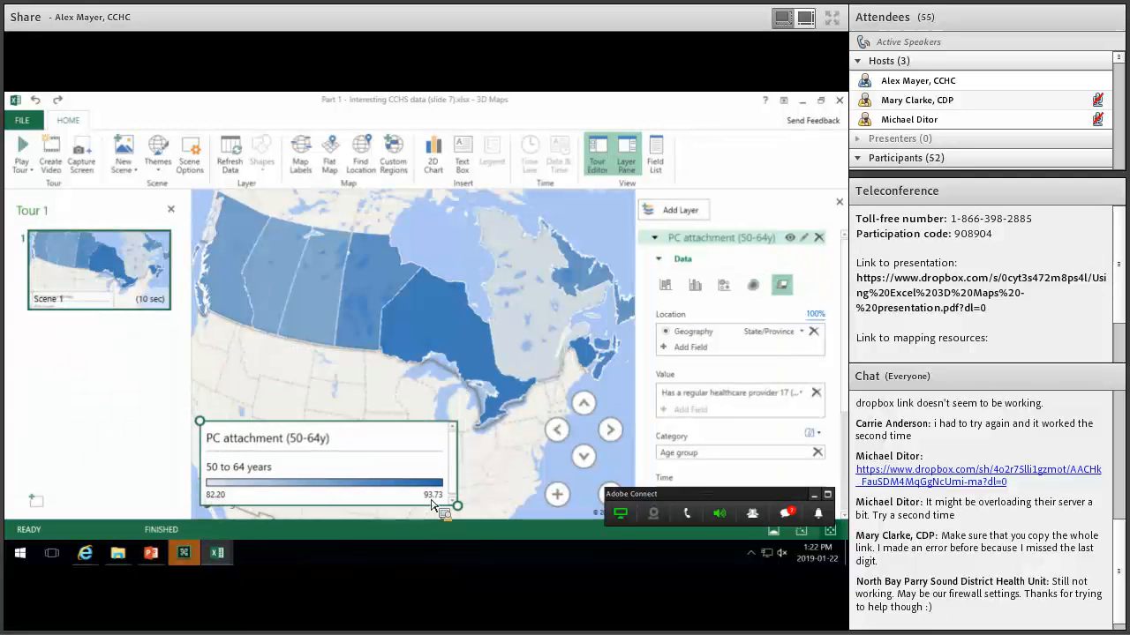
{"action": "left_click", "coordinate": [422, 321]}
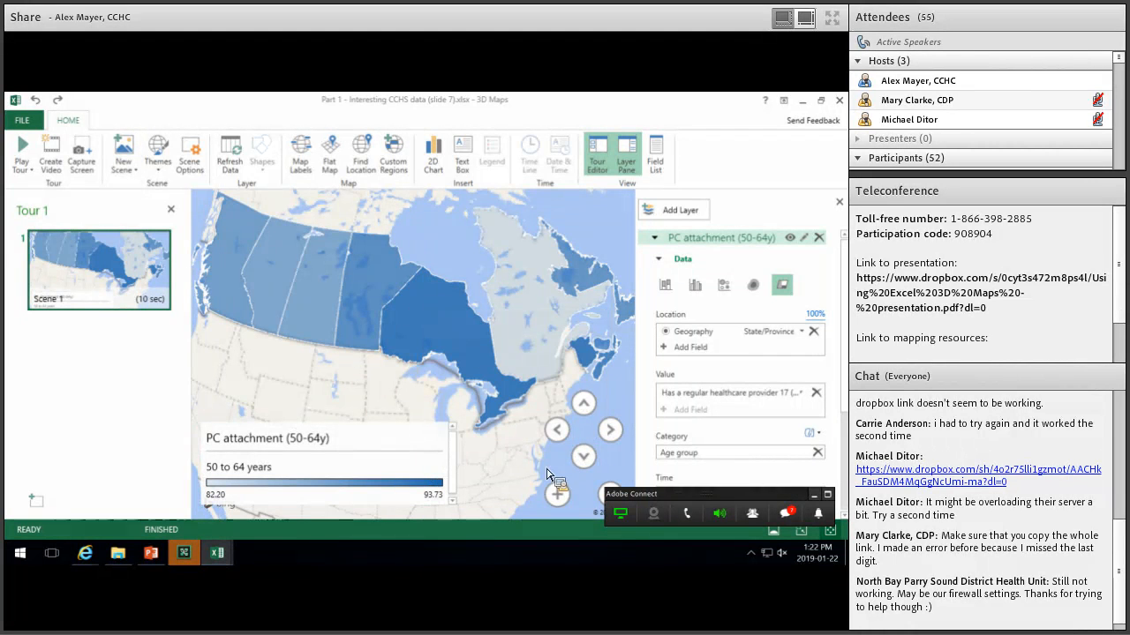
Add the Time field to the layer's timeline and play the animation.
{"action": "scroll", "coordinate": [684, 472], "scroll_direction": "down", "scroll_amount": 1}
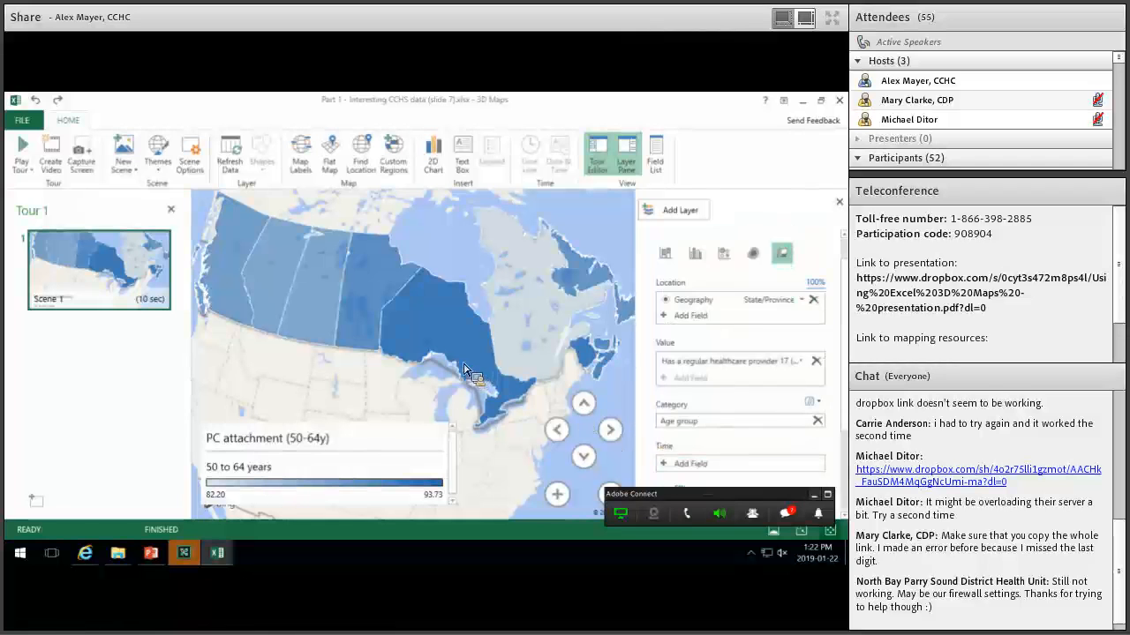
{"action": "mouse_move", "coordinate": [451, 336]}
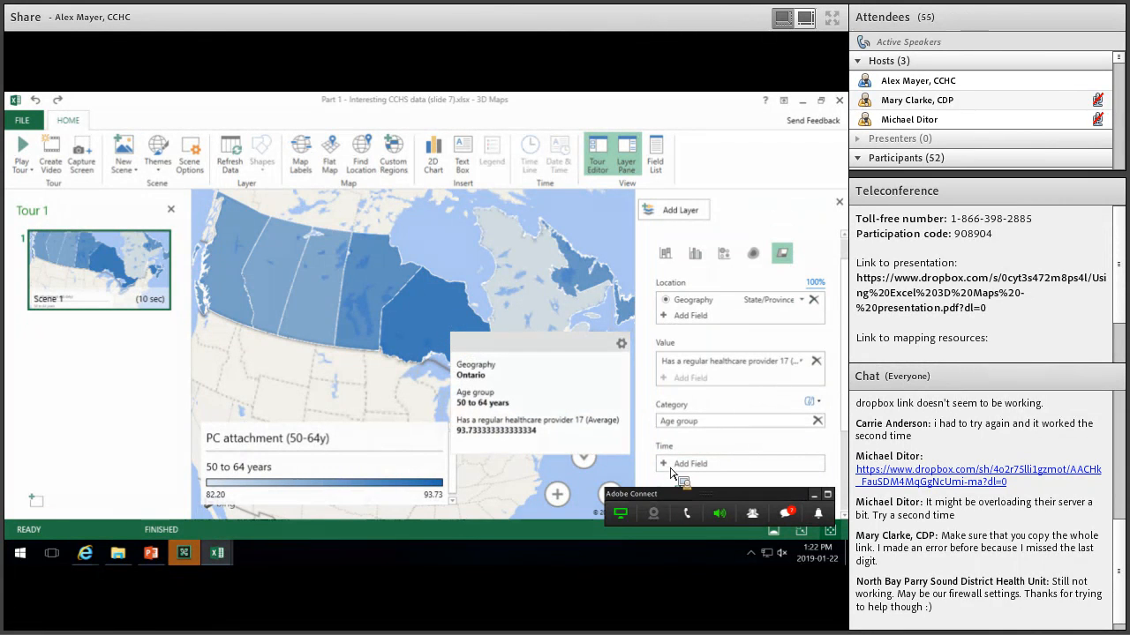
{"action": "scroll", "coordinate": [679, 441], "scroll_direction": "down", "scroll_amount": 1}
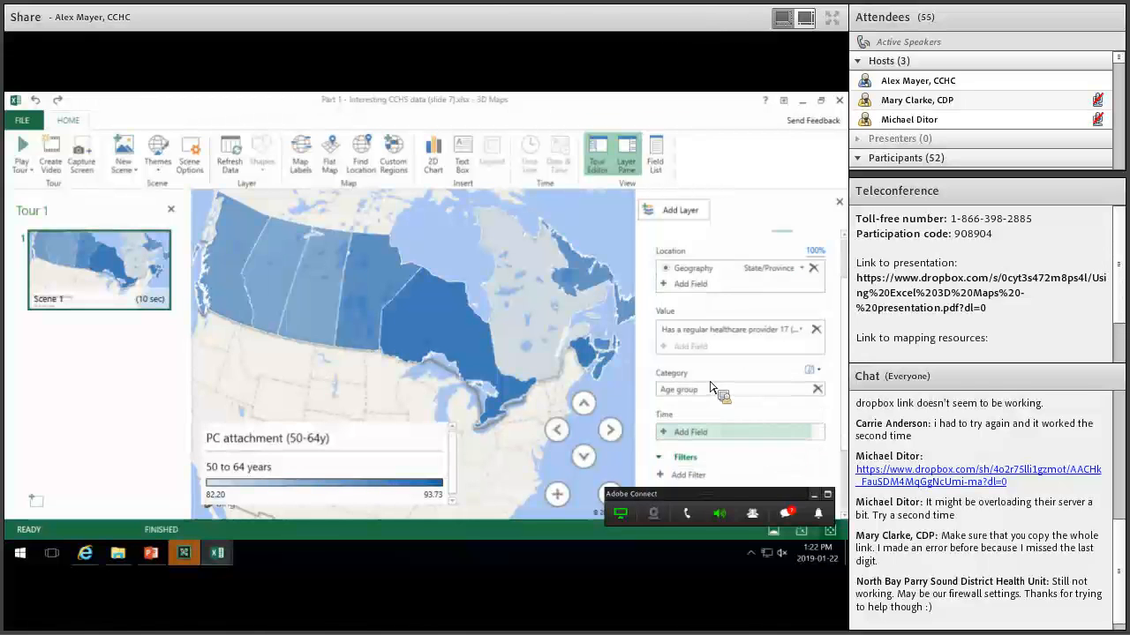
{"action": "scroll", "coordinate": [710, 386], "scroll_direction": "down", "scroll_amount": 1}
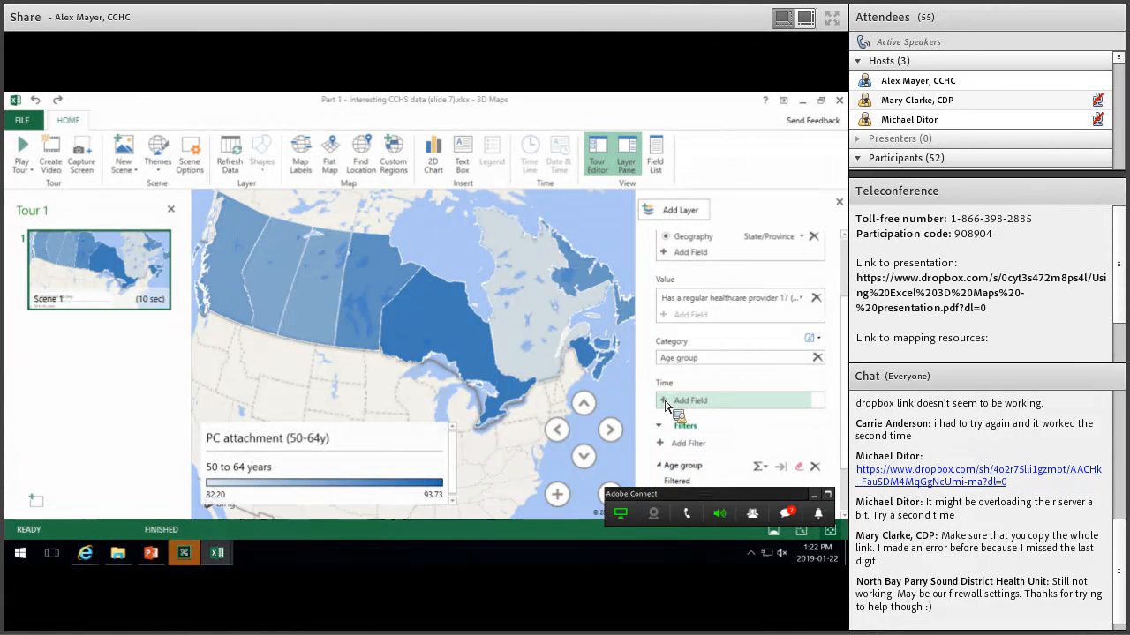
{"action": "left_click", "coordinate": [668, 406]}
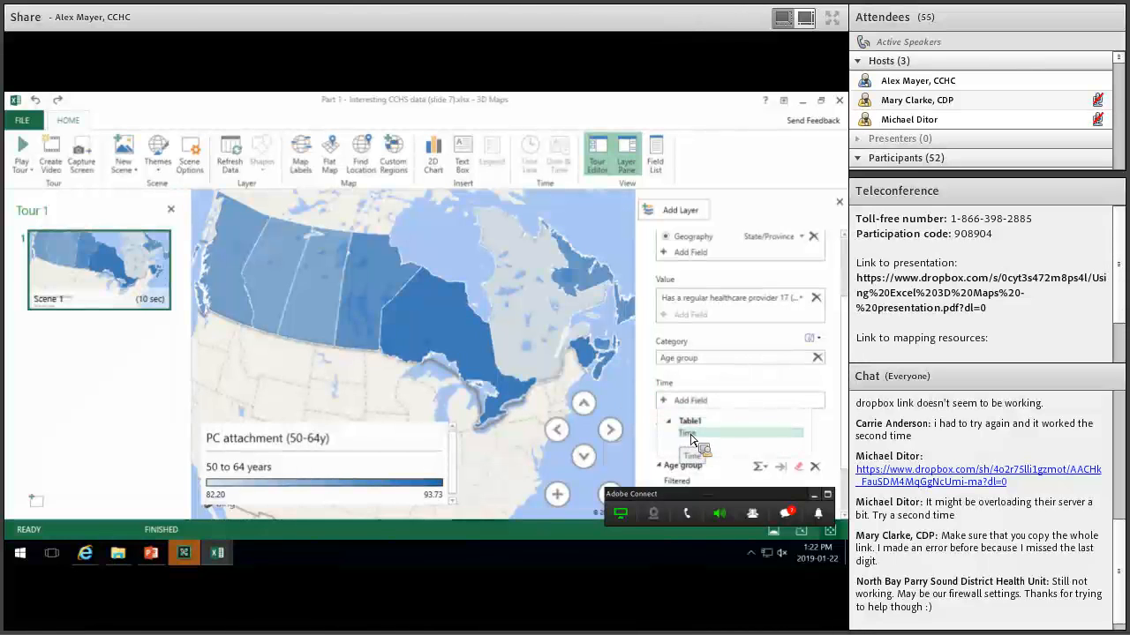
{"action": "left_click", "coordinate": [691, 435]}
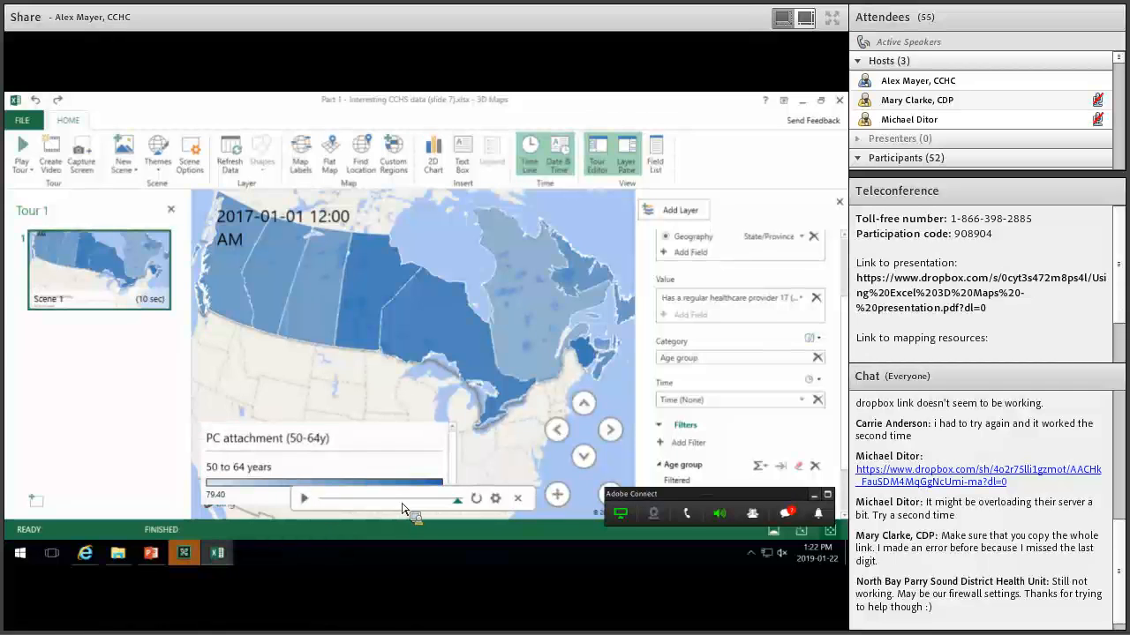
{"action": "left_click", "coordinate": [305, 500]}
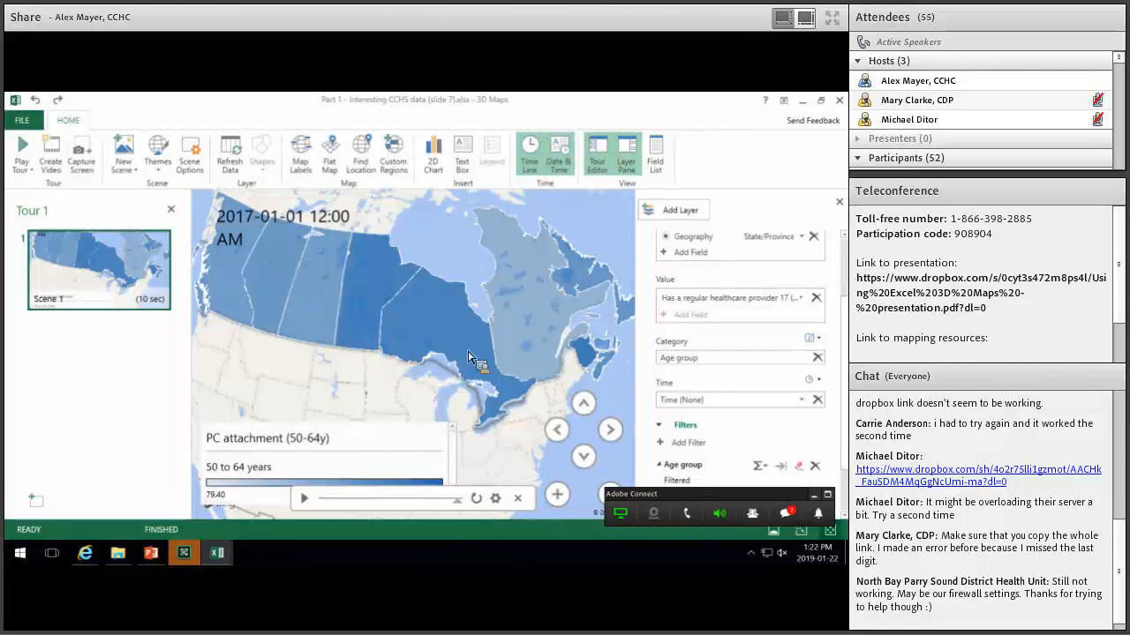
Set the date box to a year-only format showing 2017, and close the Tour panel.
{"action": "mouse_move", "coordinate": [391, 308]}
{"action": "left_click", "coordinate": [253, 225]}
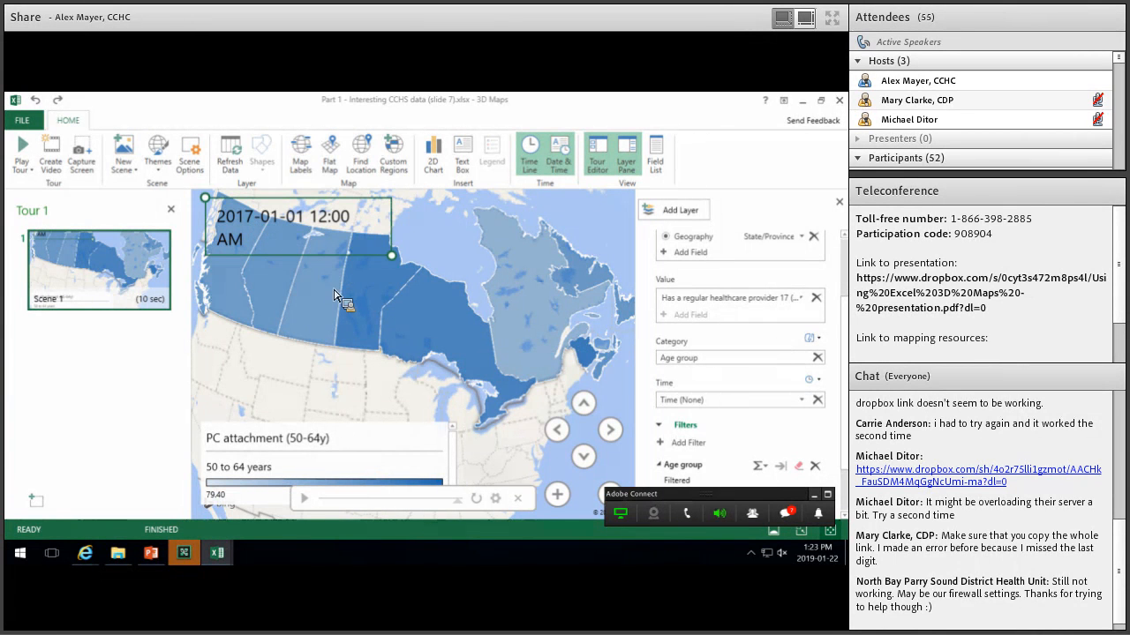
{"action": "right_click", "coordinate": [304, 235]}
{"action": "left_click", "coordinate": [302, 236]}
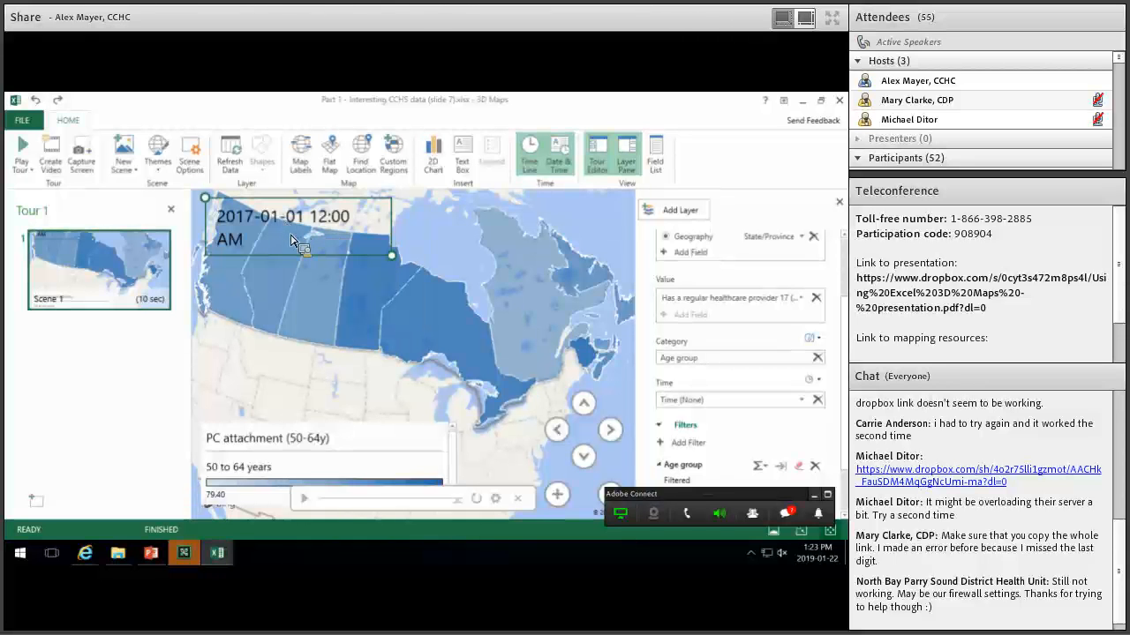
{"action": "right_click", "coordinate": [292, 239]}
{"action": "left_click", "coordinate": [280, 232]}
{"action": "right_click", "coordinate": [273, 231]}
{"action": "left_click", "coordinate": [335, 304]}
{"action": "left_click", "coordinate": [336, 315]}
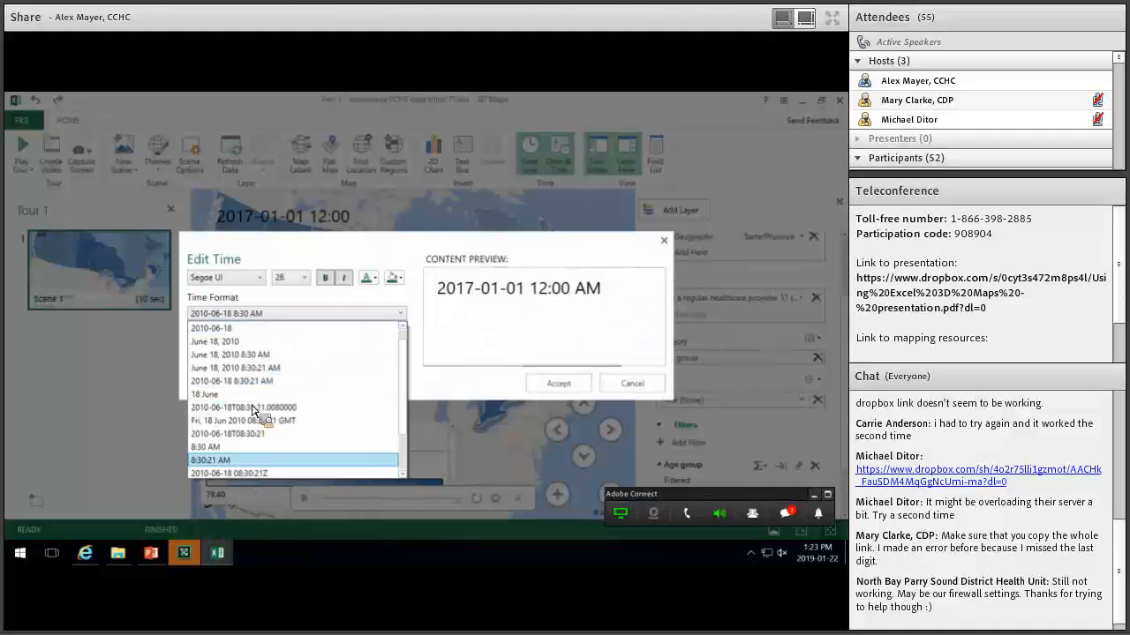
{"action": "scroll", "coordinate": [256, 447], "scroll_direction": "down", "scroll_amount": 2}
{"action": "left_click", "coordinate": [244, 463]}
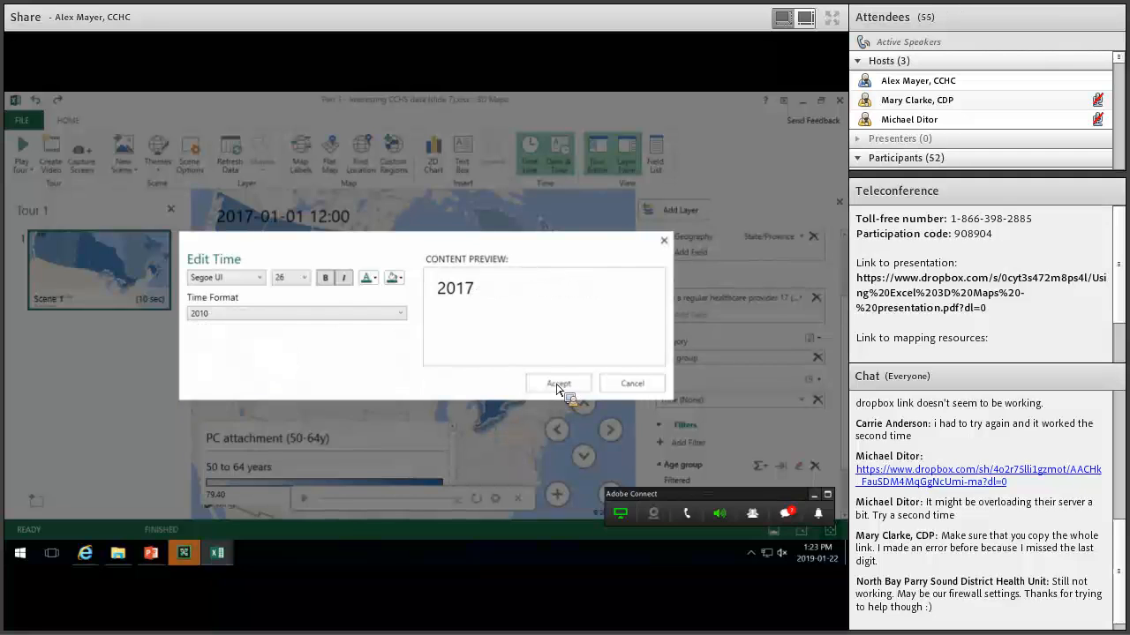
{"action": "left_click", "coordinate": [557, 385]}
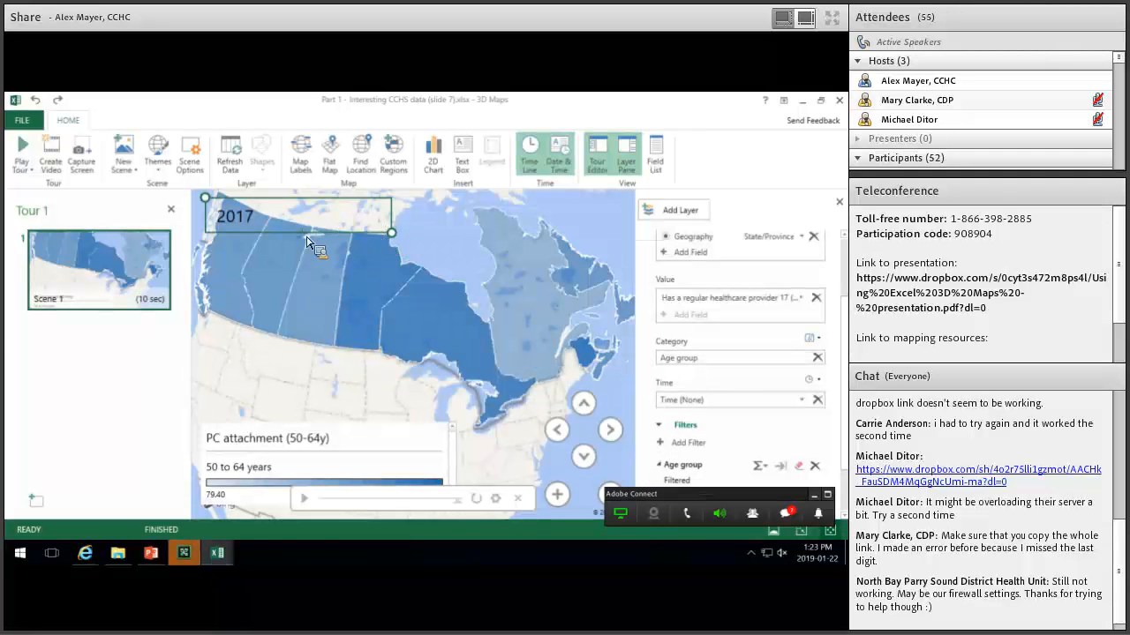
{"action": "left_click", "coordinate": [171, 210]}
{"action": "scroll", "coordinate": [406, 388], "scroll_direction": "down", "scroll_amount": 3}
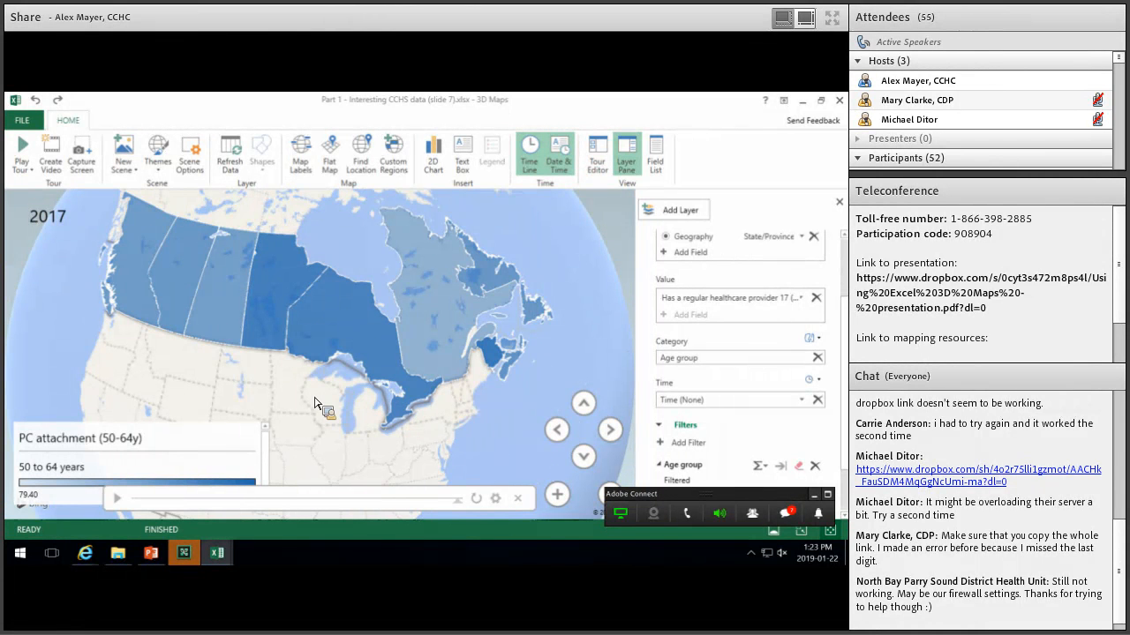
{"action": "left_click", "coordinate": [116, 499]}
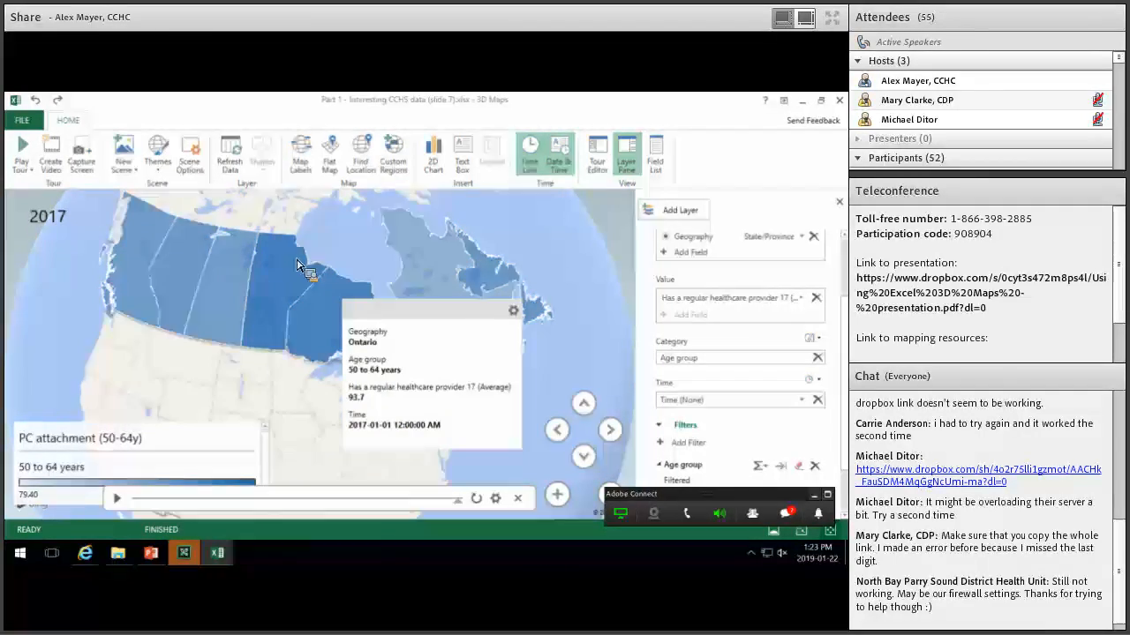
{"action": "mouse_move", "coordinate": [298, 291]}
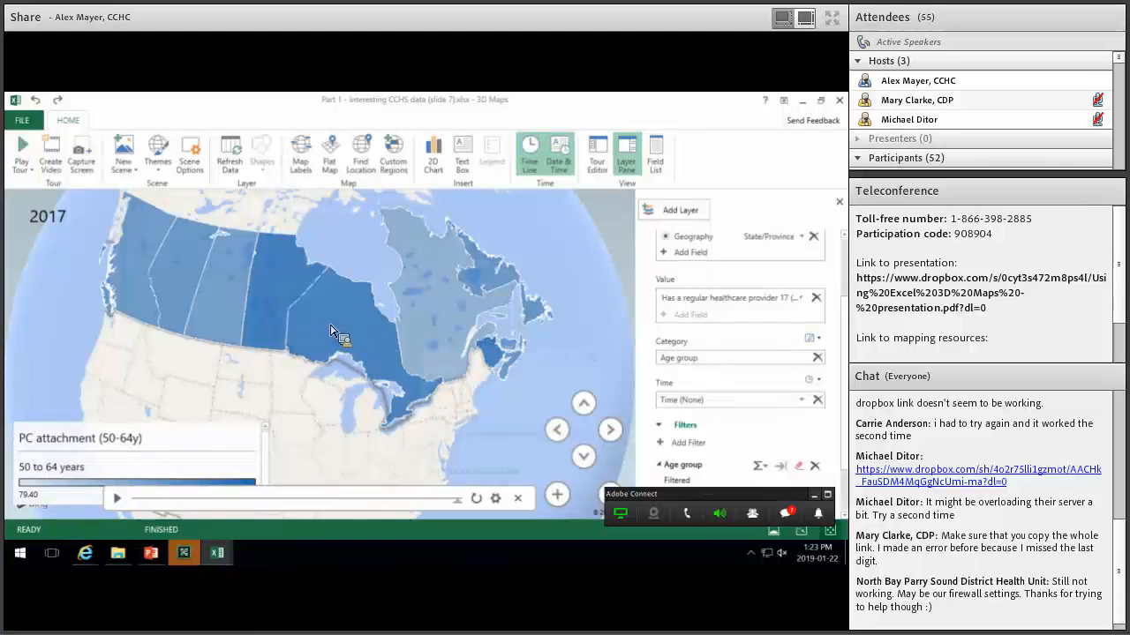
{"action": "mouse_move", "coordinate": [333, 327]}
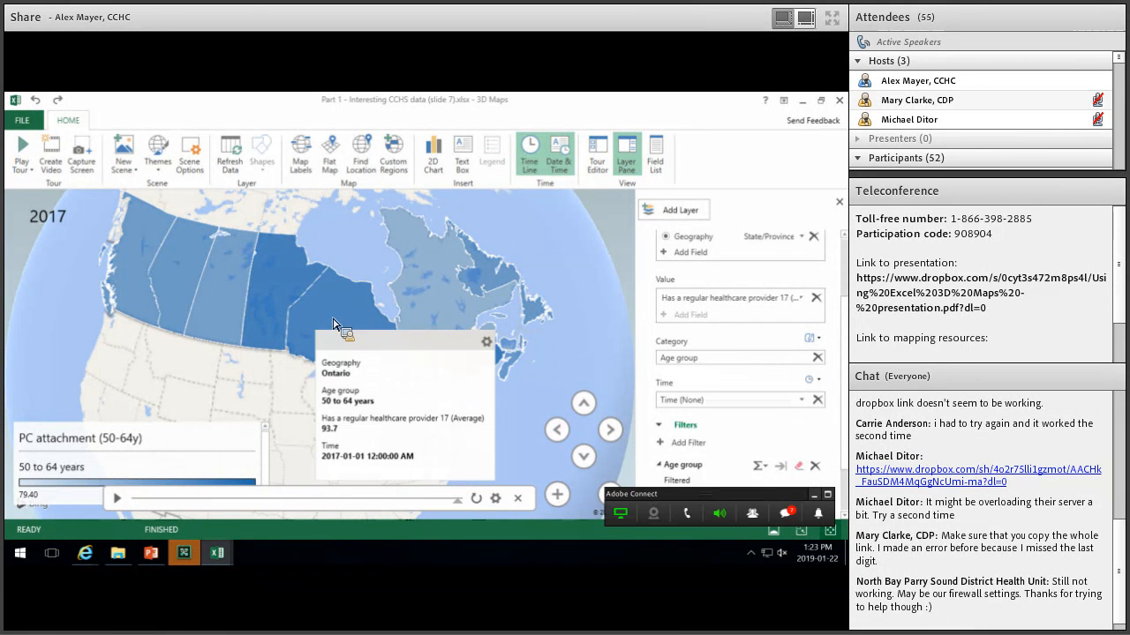
Annotate Ontario with title 'ON' and its healthcare provider average (93.7).
{"action": "right_click", "coordinate": [338, 325]}
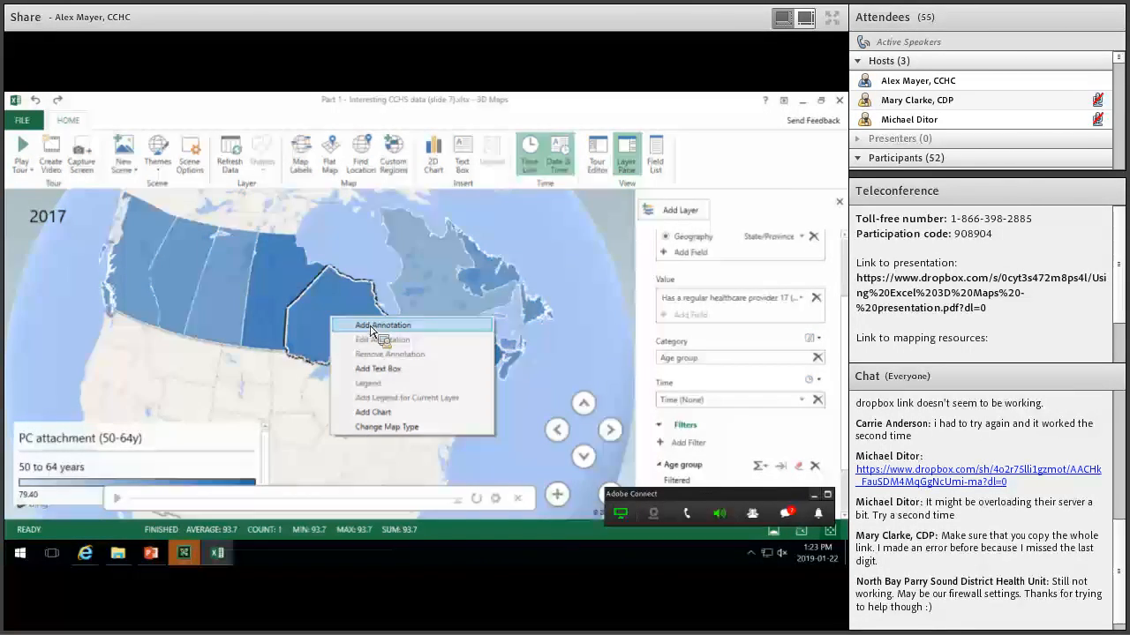
{"action": "left_click", "coordinate": [380, 325]}
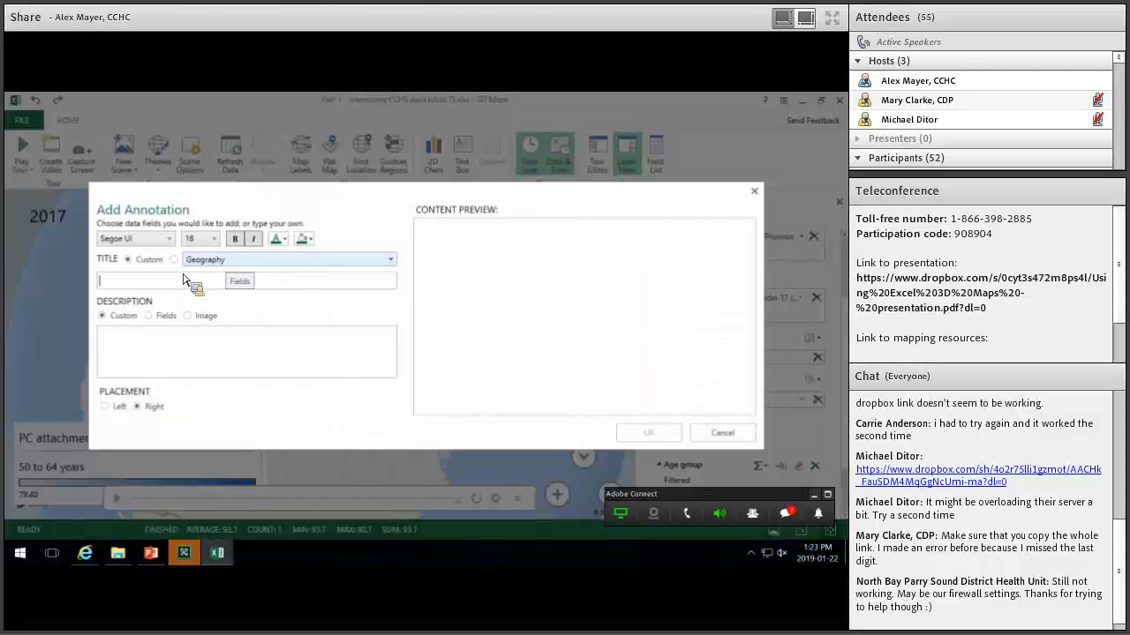
{"action": "left_click", "coordinate": [209, 258]}
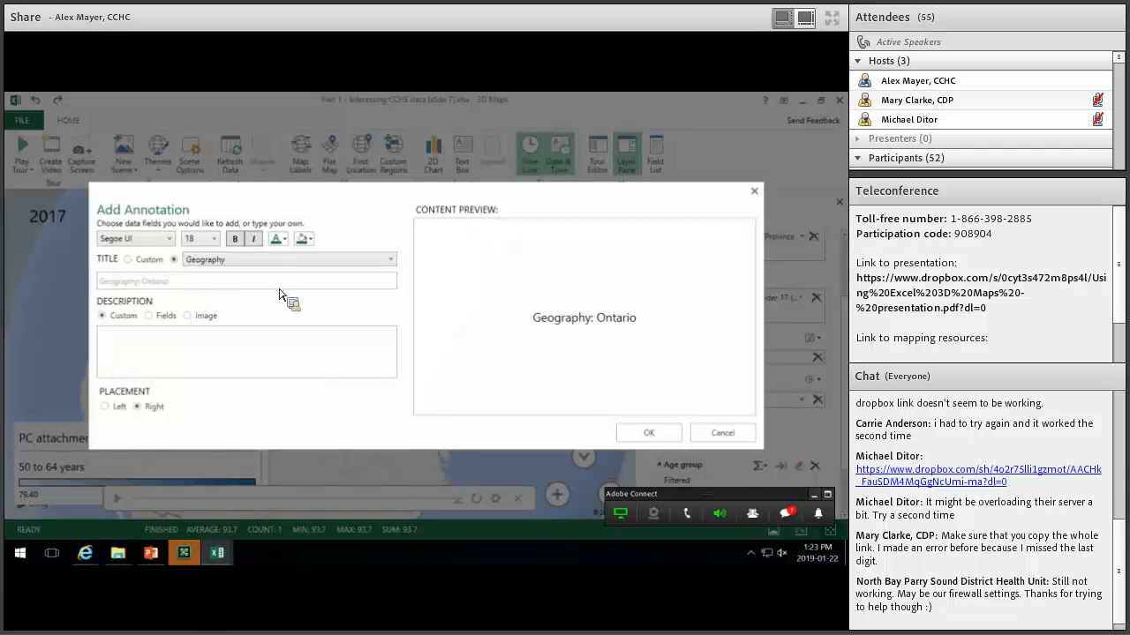
{"action": "double_click", "coordinate": [166, 286]}
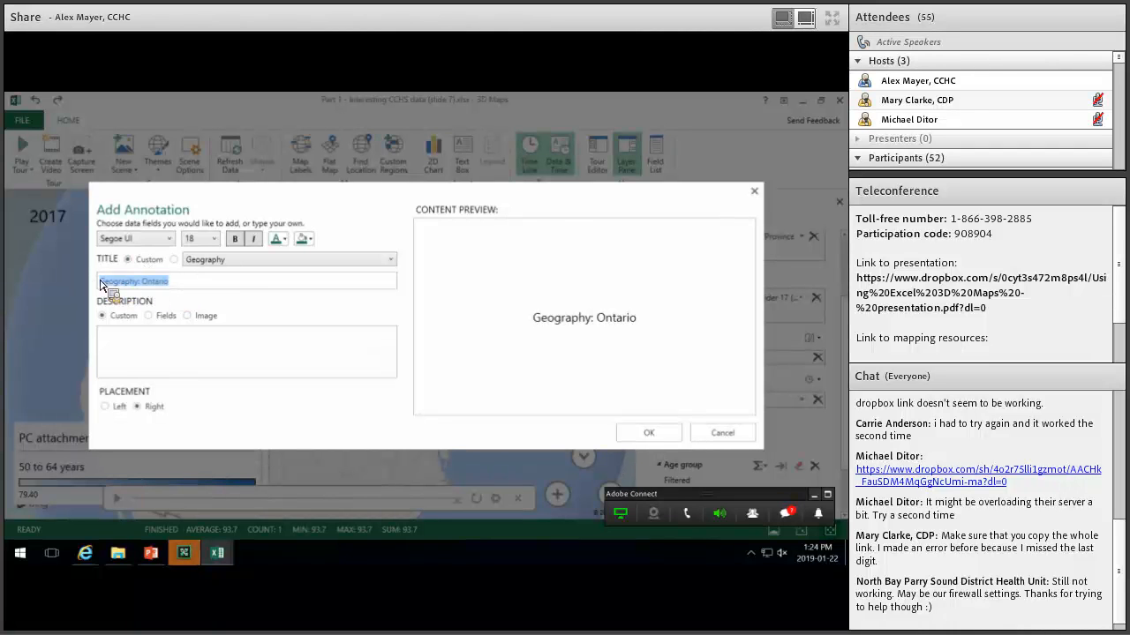
{"action": "type", "text": "ON"}
{"action": "left_click", "coordinate": [149, 316]}
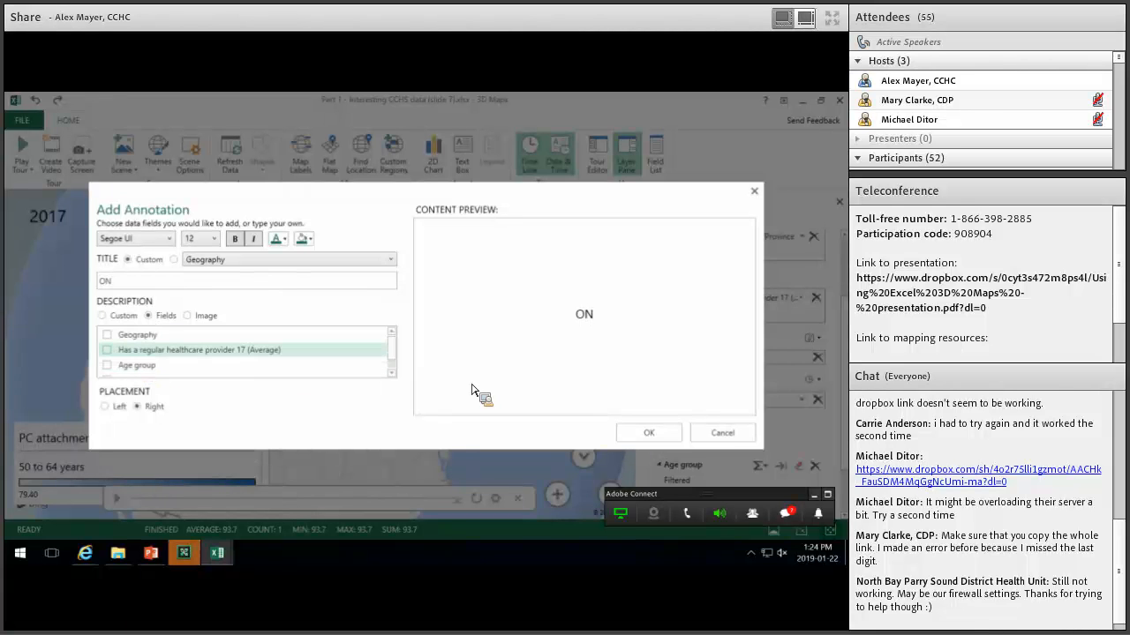
{"action": "left_click", "coordinate": [107, 350]}
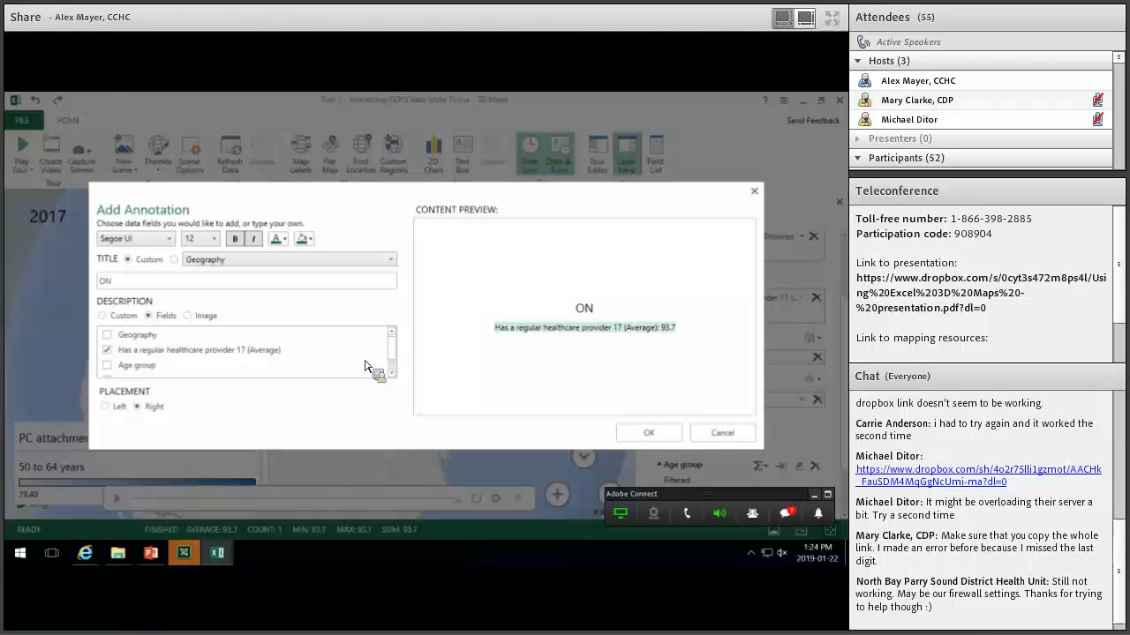
{"action": "left_click", "coordinate": [649, 432]}
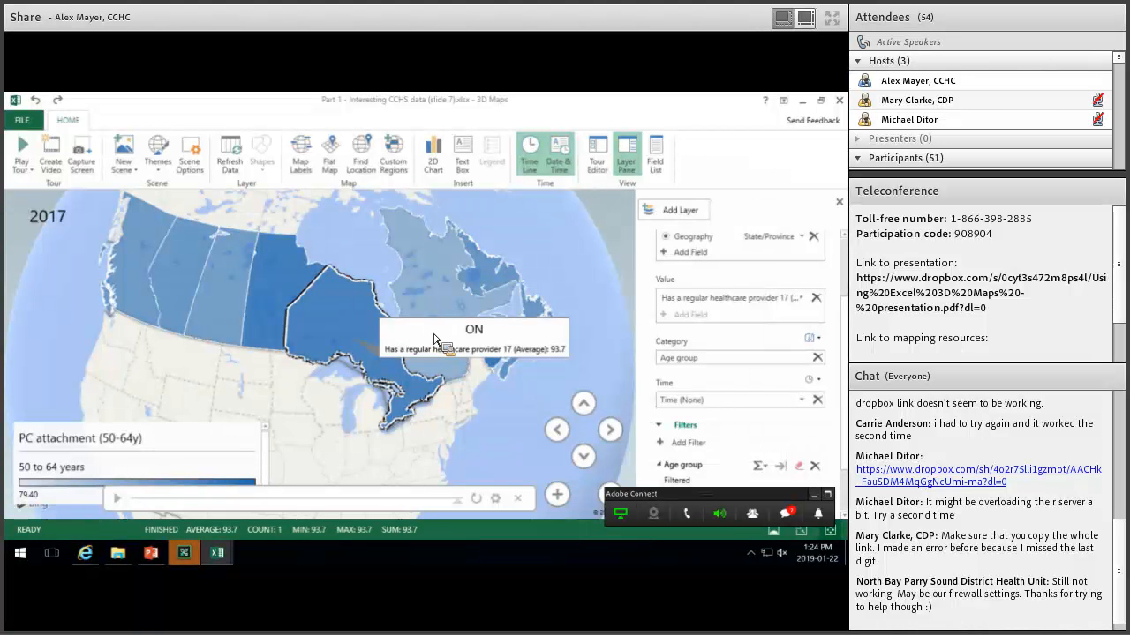
Replay the timeline, then pan and zoom to bring Ontario into closer view.
{"action": "left_click", "coordinate": [117, 498]}
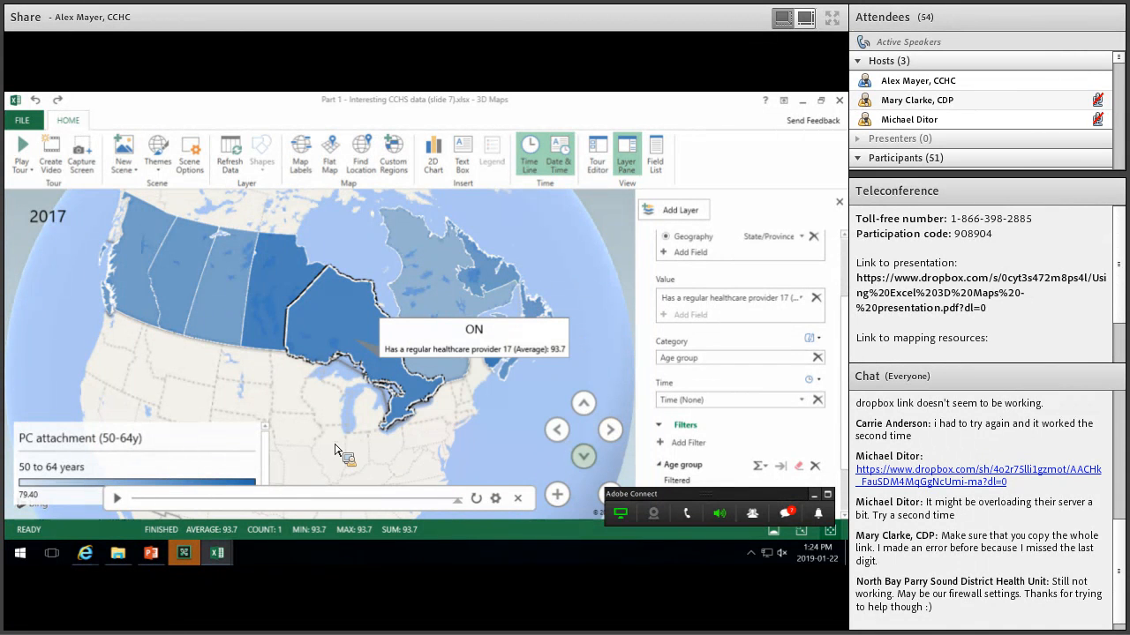
{"action": "mouse_move", "coordinate": [382, 433]}
{"action": "left_mouse_down"}
{"action": "mouse_move", "coordinate": [385, 442]}
{"action": "mouse_move", "coordinate": [391, 431]}
{"action": "left_mouse_up"}
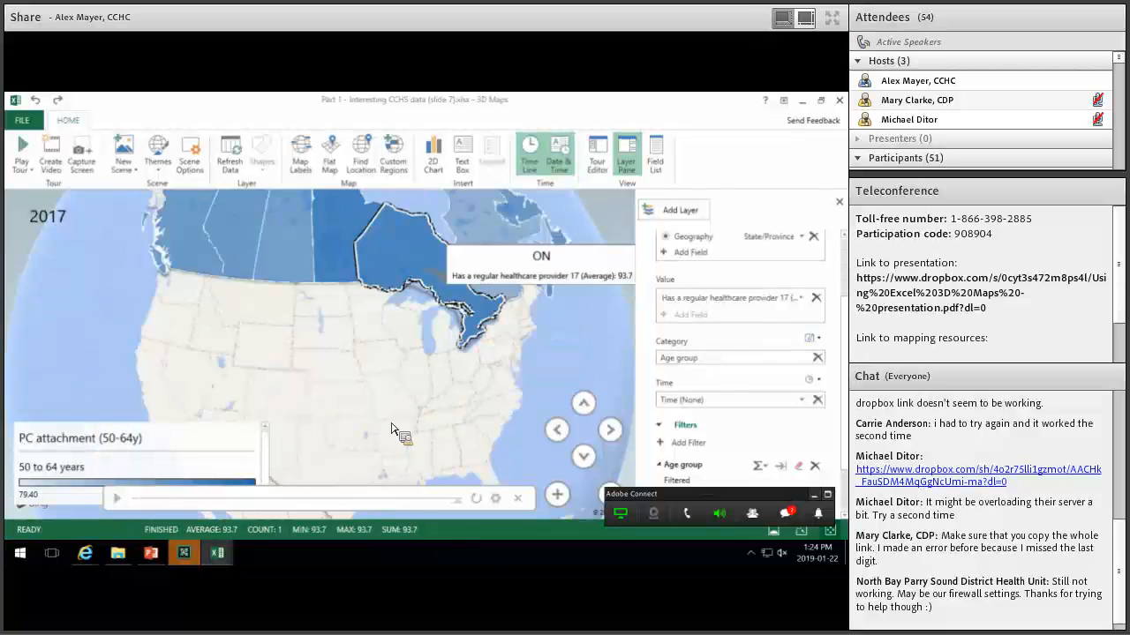
{"action": "scroll", "coordinate": [394, 352], "scroll_direction": "up", "scroll_amount": 5}
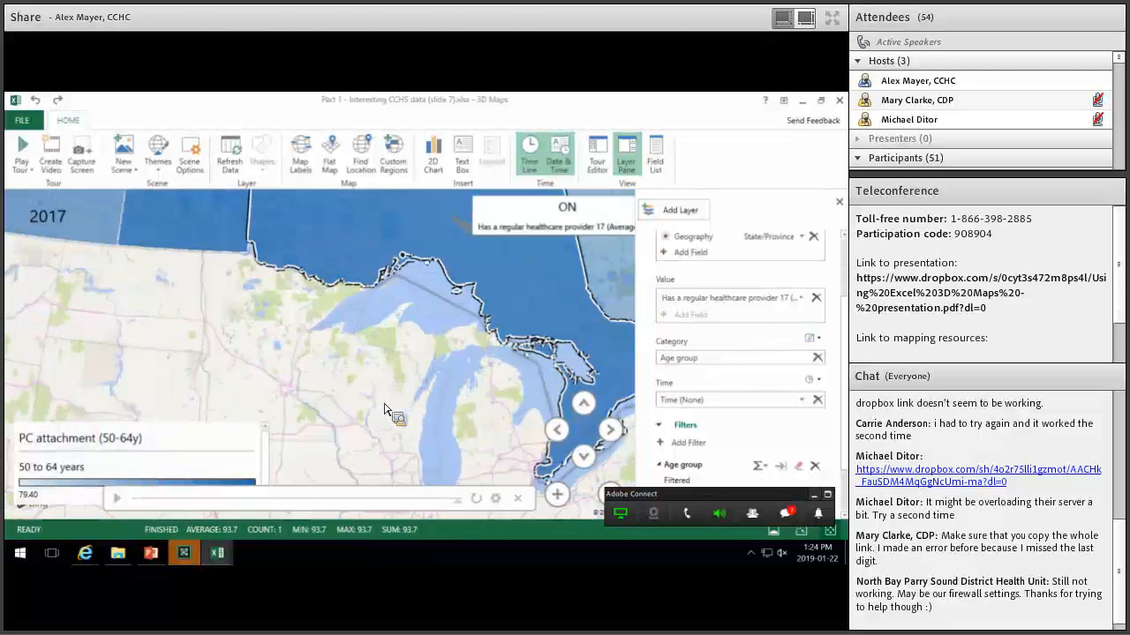
{"action": "left_click_drag", "start_coordinate": [405, 228], "coordinate": [381, 354]}
{"action": "scroll", "coordinate": [393, 372], "scroll_direction": "down", "scroll_amount": 5}
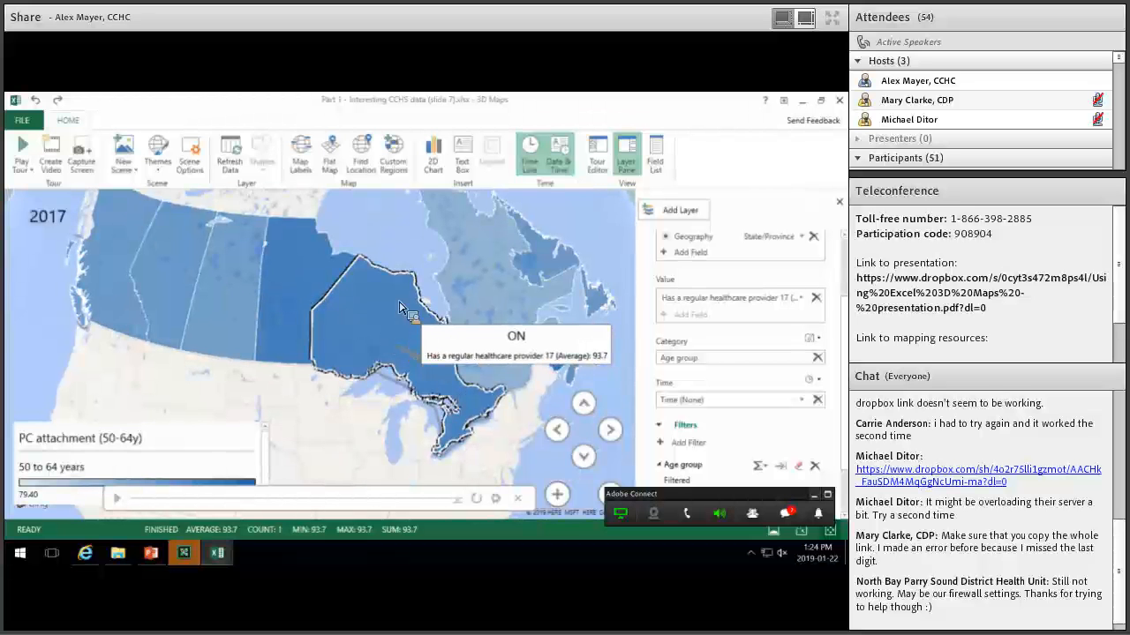
{"action": "mouse_move", "coordinate": [415, 401]}
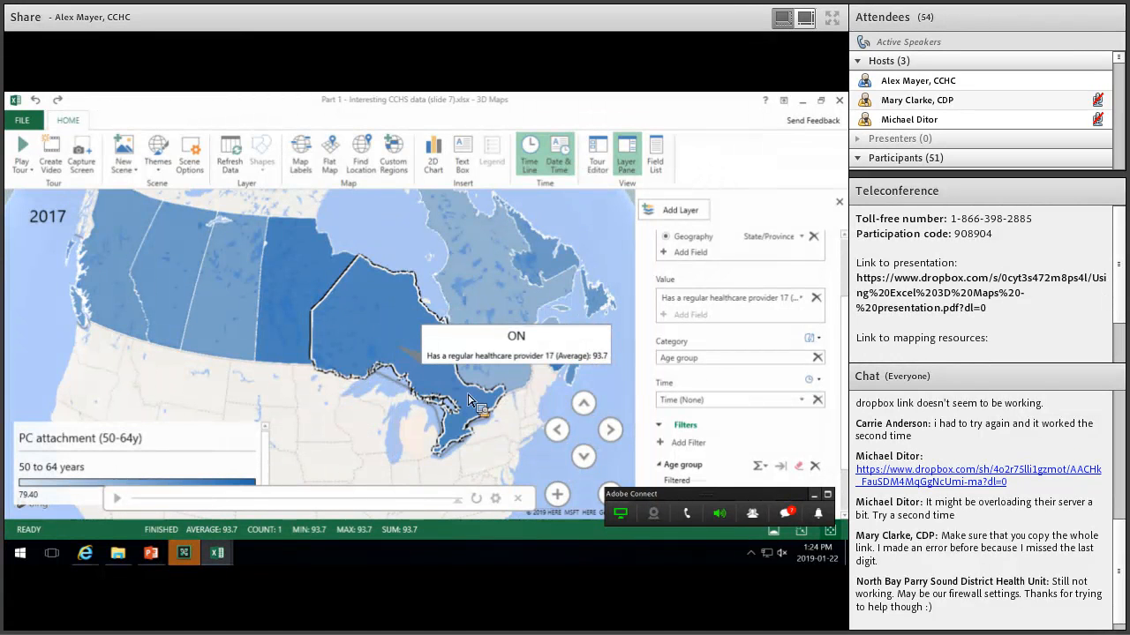
Tilt the map up and down with the tilt arrows to frame Ontario.
{"action": "mouse_move", "coordinate": [457, 397]}
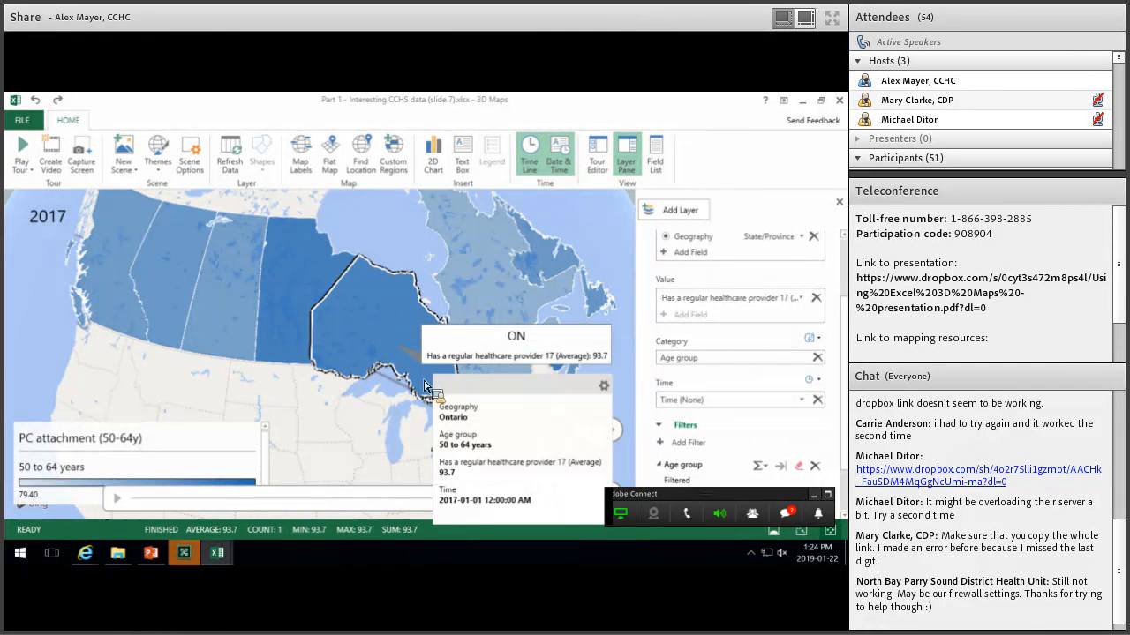
{"action": "scroll", "coordinate": [424, 386], "scroll_direction": "up", "scroll_amount": 3}
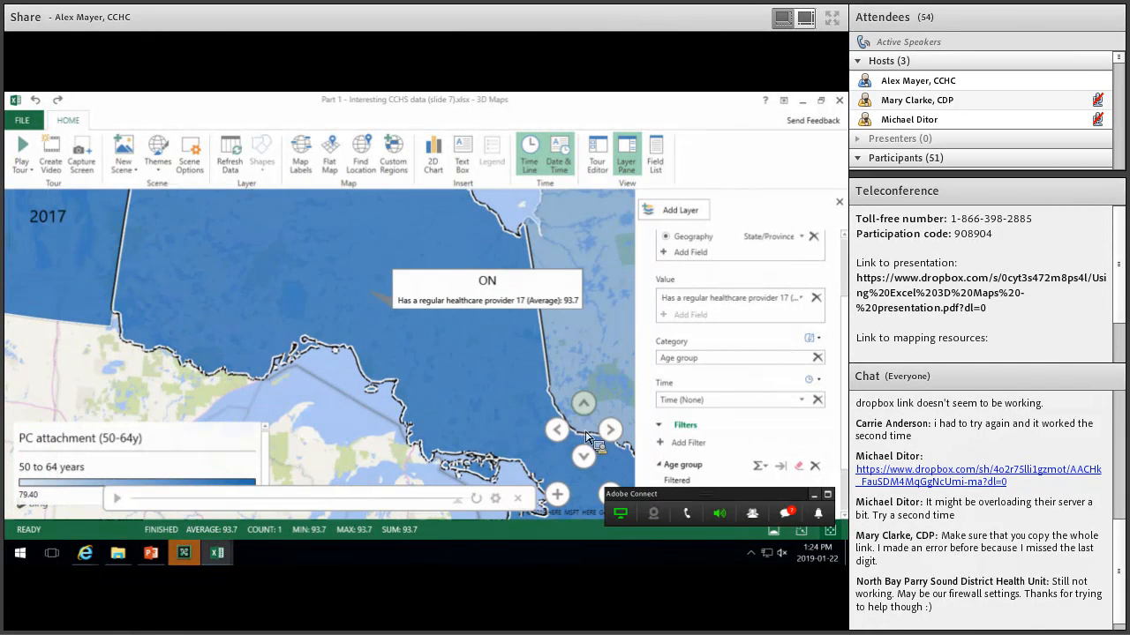
{"action": "left_click", "coordinate": [585, 466]}
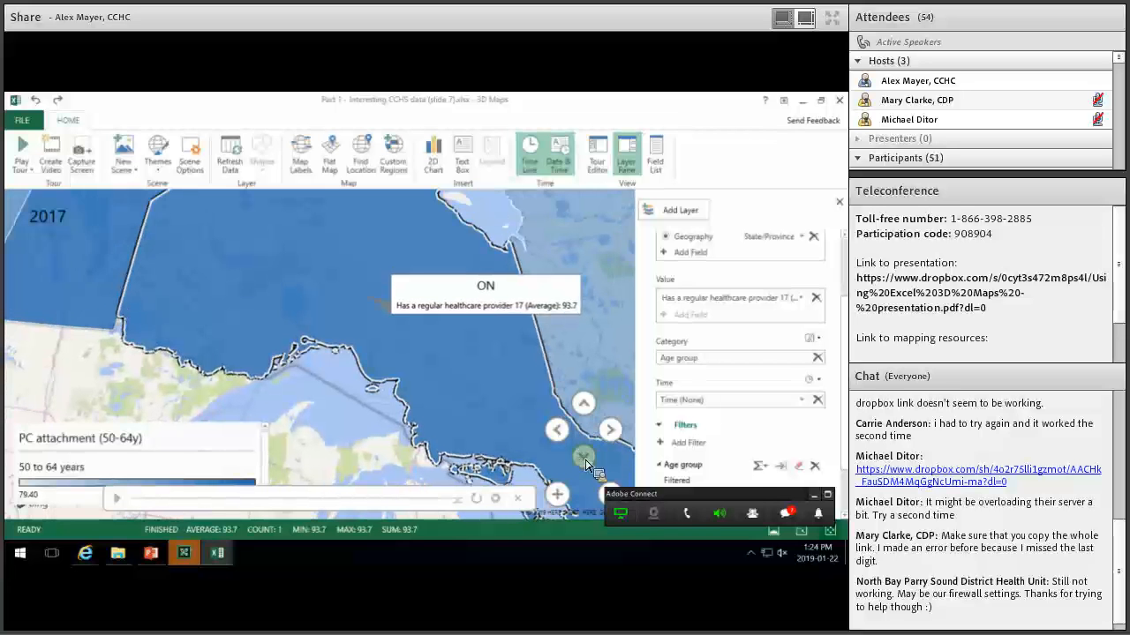
{"action": "left_click", "coordinate": [585, 466]}
{"action": "left_click", "coordinate": [586, 405]}
{"action": "left_click", "coordinate": [586, 405]}
{"action": "left_click", "coordinate": [586, 405]}
{"action": "left_click", "coordinate": [587, 408]}
{"action": "left_click", "coordinate": [587, 406]}
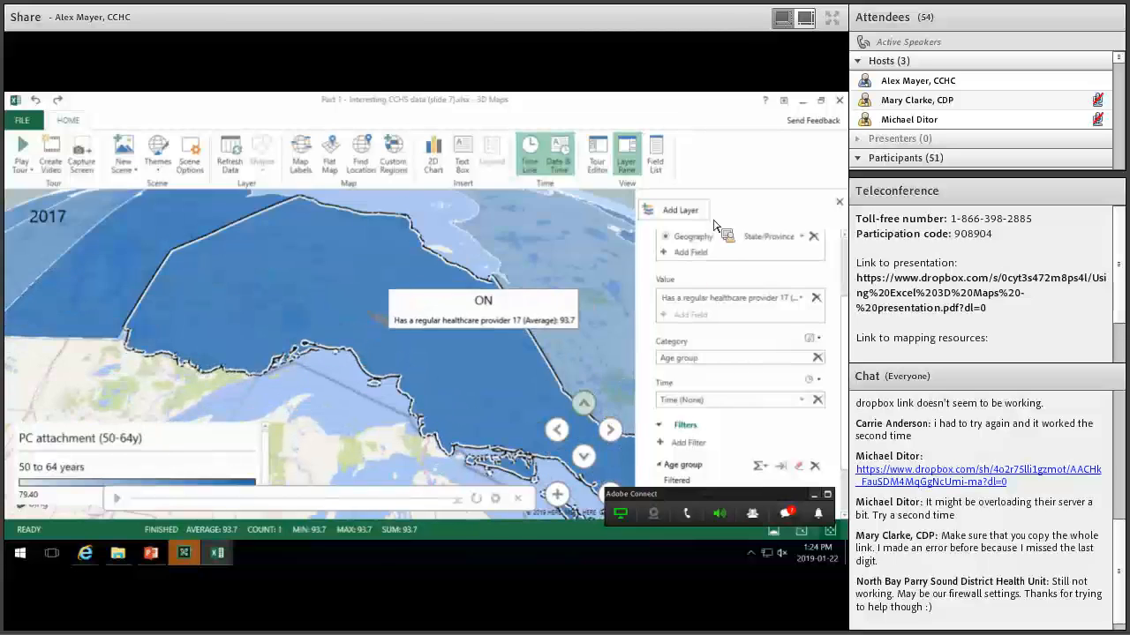
Zoom out and rotate the globe to recentre all of Canada.
{"action": "scroll", "coordinate": [690, 280], "scroll_direction": "up", "scroll_amount": 1}
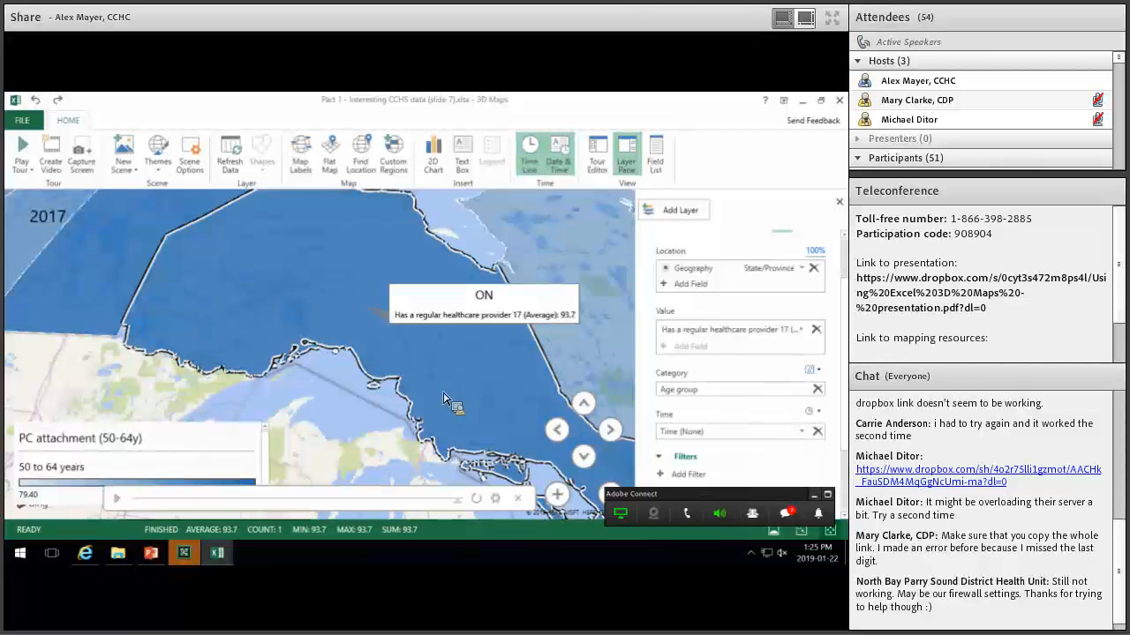
{"action": "scroll", "coordinate": [455, 404], "scroll_direction": "down", "scroll_amount": 3}
{"action": "scroll", "coordinate": [457, 406], "scroll_direction": "down", "scroll_amount": 5}
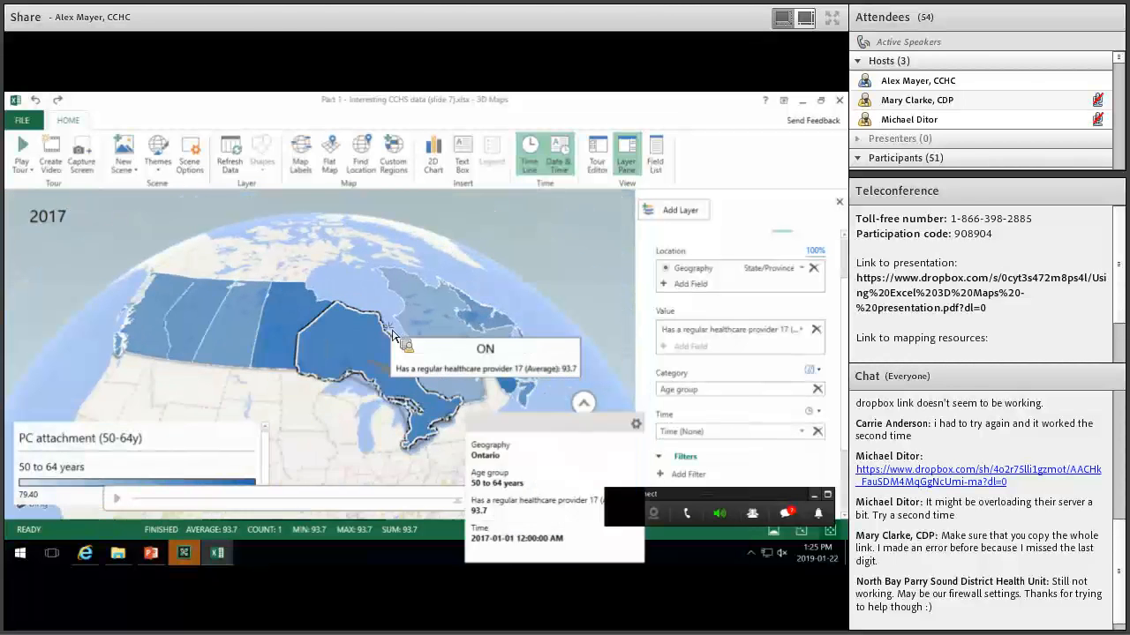
{"action": "left_click_drag", "start_coordinate": [359, 302], "coordinate": [442, 357]}
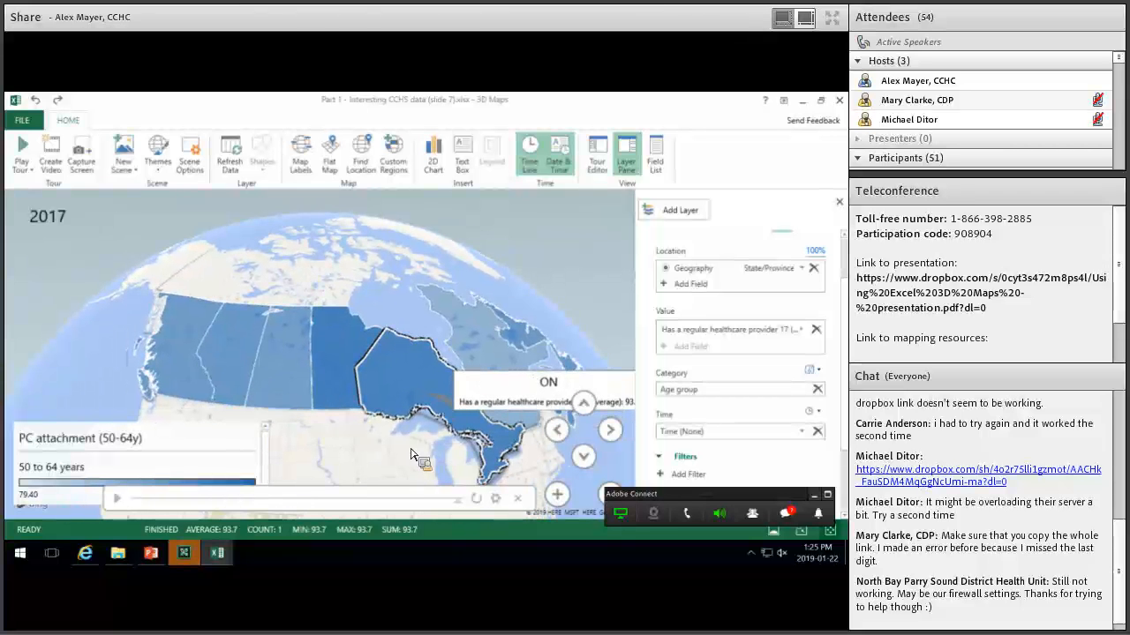
{"action": "left_click_drag", "start_coordinate": [426, 415], "coordinate": [351, 303]}
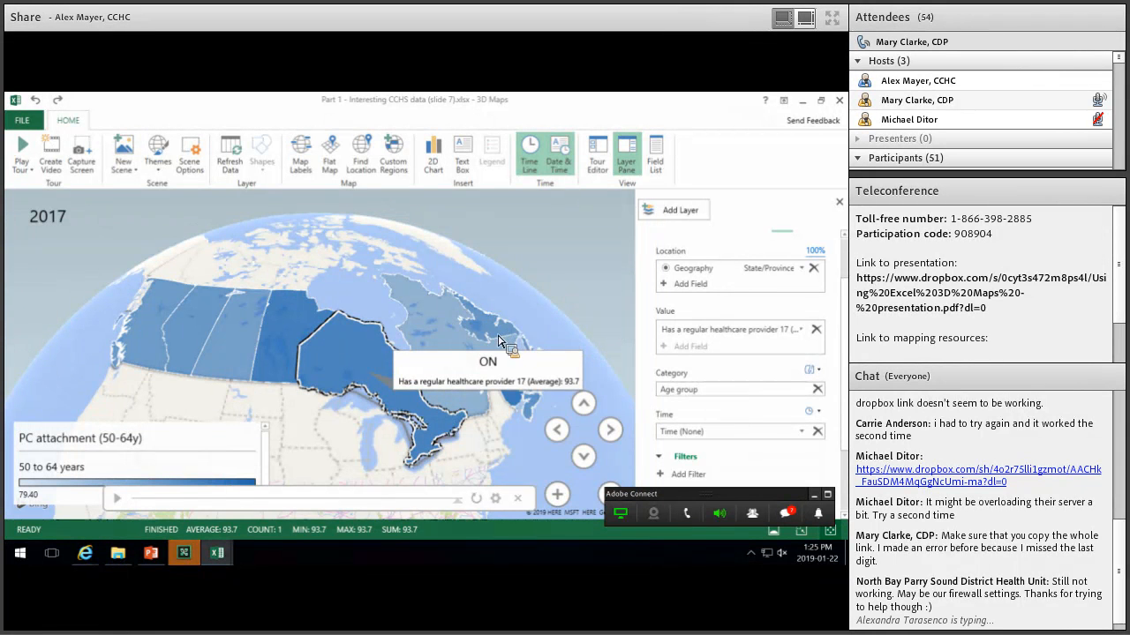
{"action": "mouse_move", "coordinate": [488, 314]}
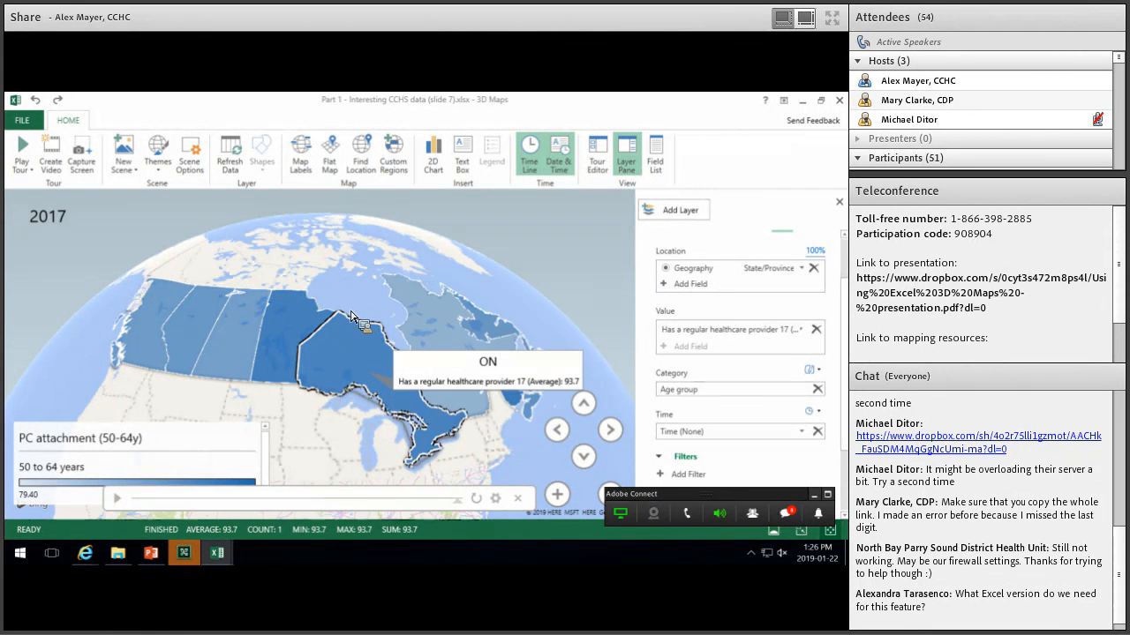
{"action": "left_click", "coordinate": [331, 353]}
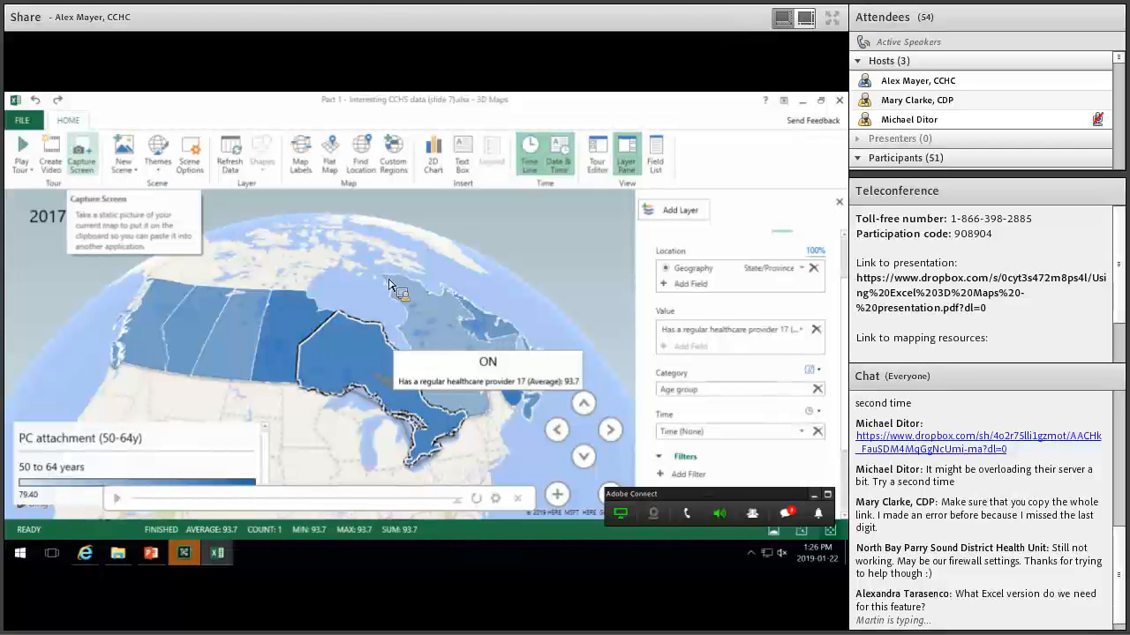
{"action": "left_click", "coordinate": [378, 364]}
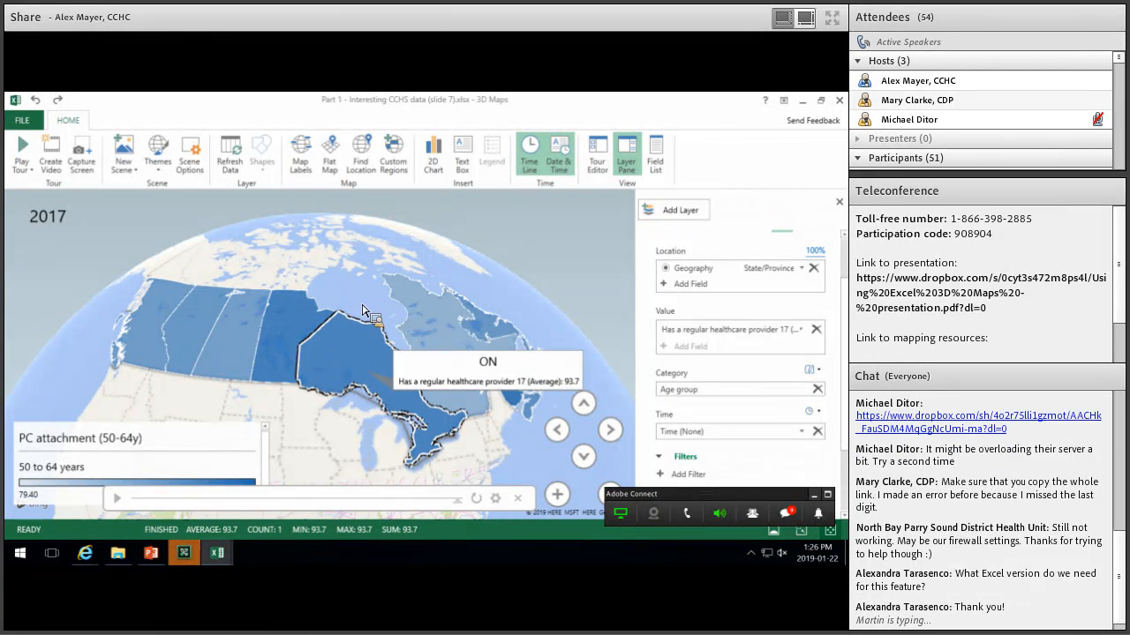
{"action": "left_click_drag", "start_coordinate": [364, 302], "coordinate": [354, 334]}
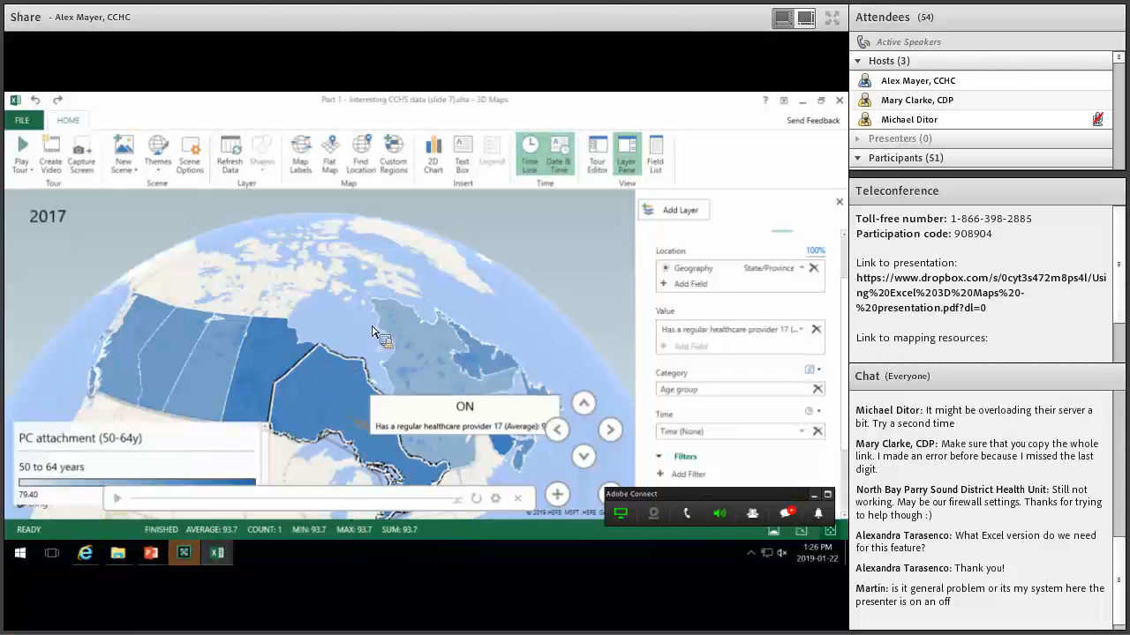
{"action": "scroll", "coordinate": [358, 377], "scroll_direction": "down", "scroll_amount": 2}
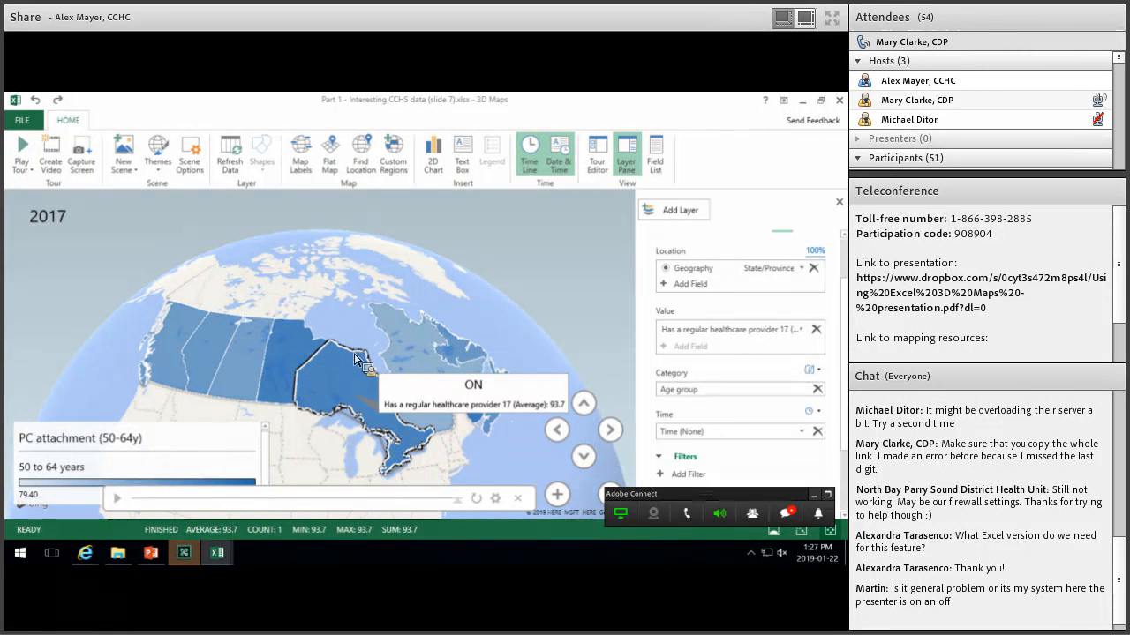
{"action": "mouse_move", "coordinate": [355, 358]}
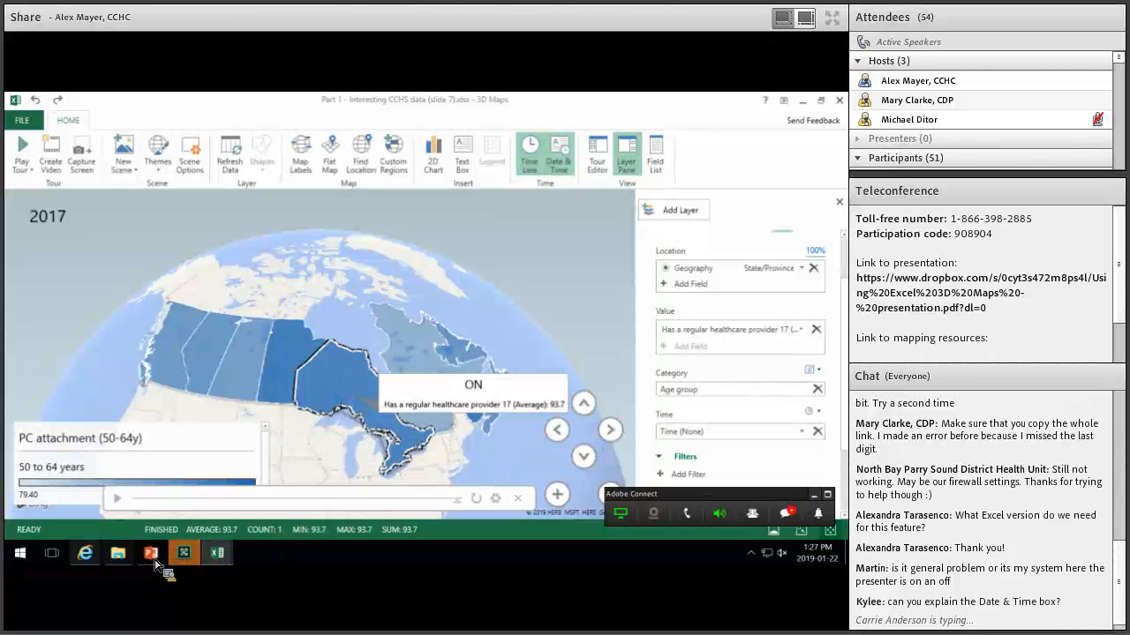
{"action": "left_click", "coordinate": [154, 559]}
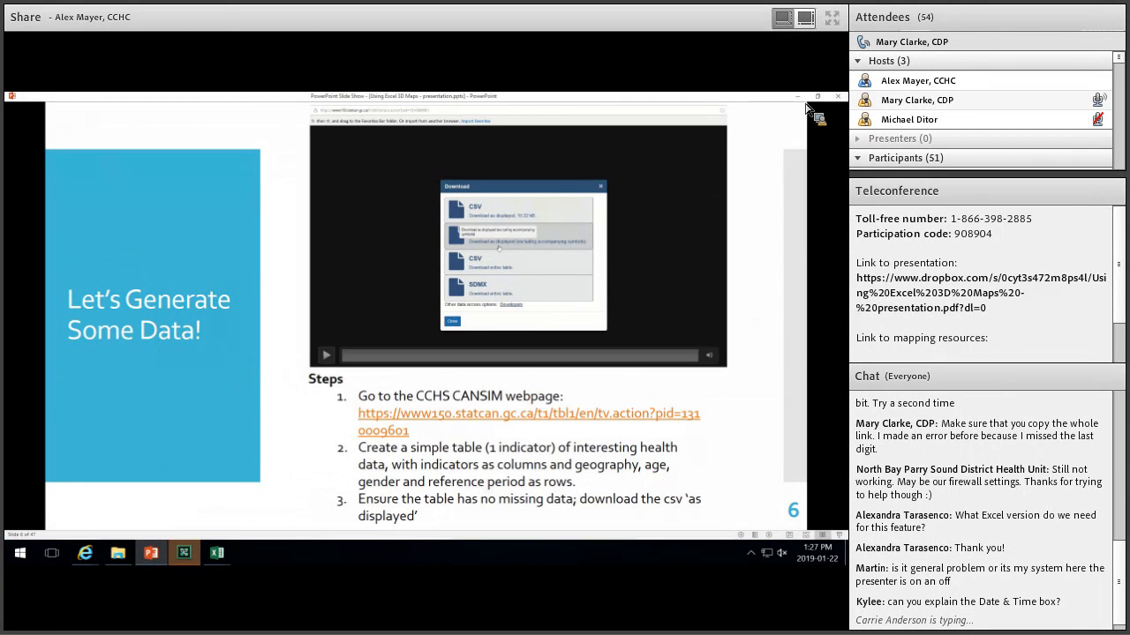
{"action": "left_click", "coordinate": [219, 552]}
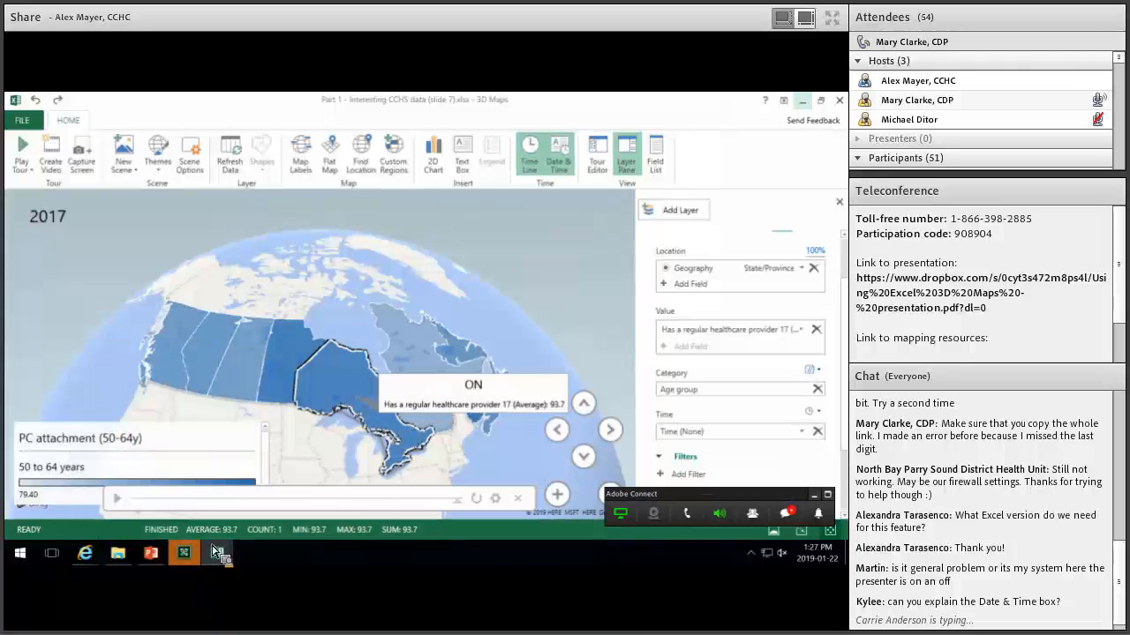
{"action": "left_click", "coordinate": [187, 523]}
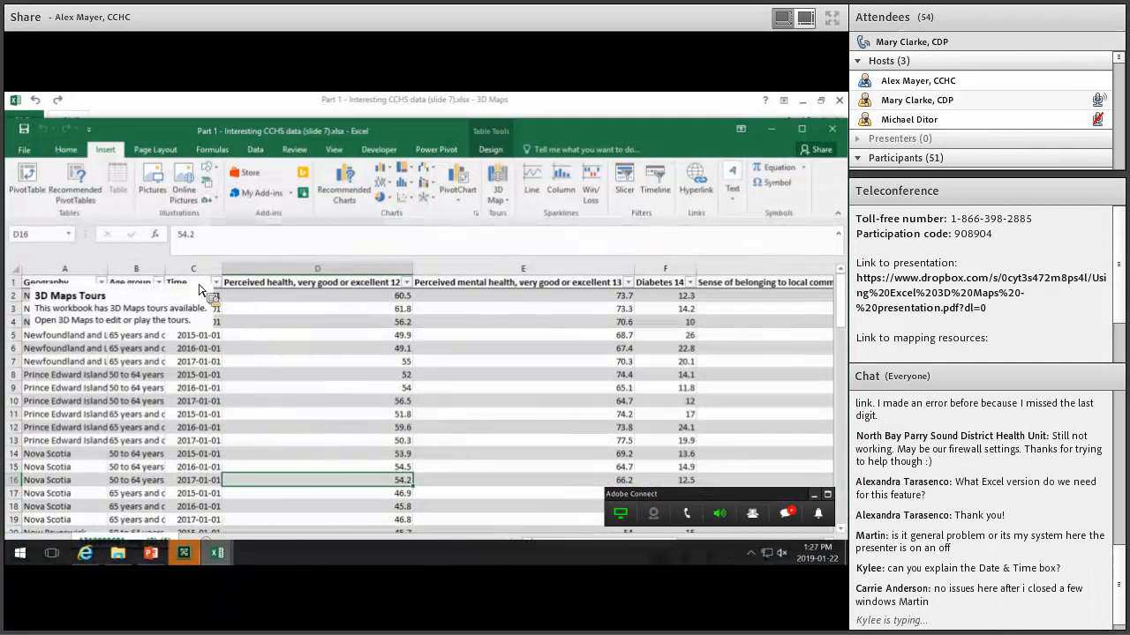
Select the Time column C and check the 2017 year label in 3D Maps.
{"action": "left_click", "coordinate": [196, 275]}
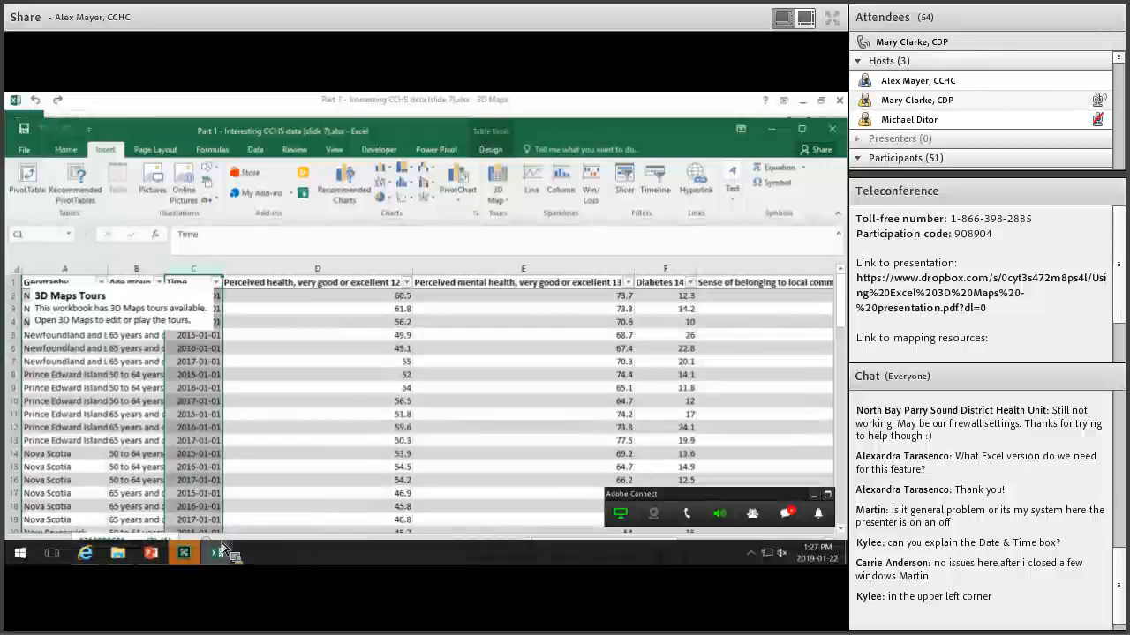
{"action": "mouse_move", "coordinate": [227, 569]}
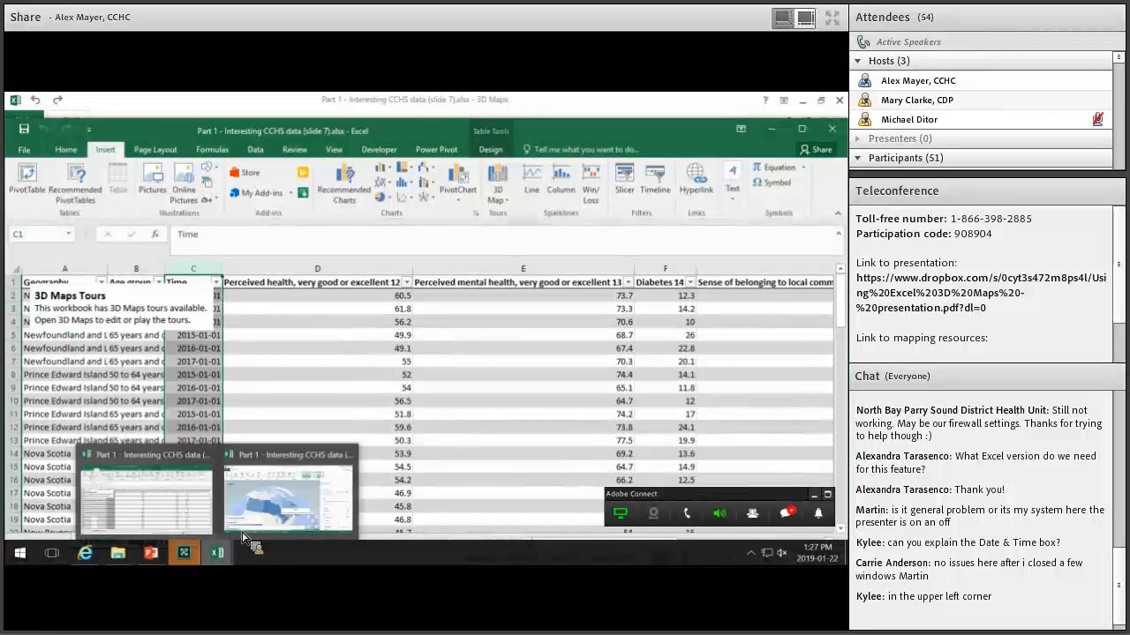
{"action": "left_click", "coordinate": [263, 505]}
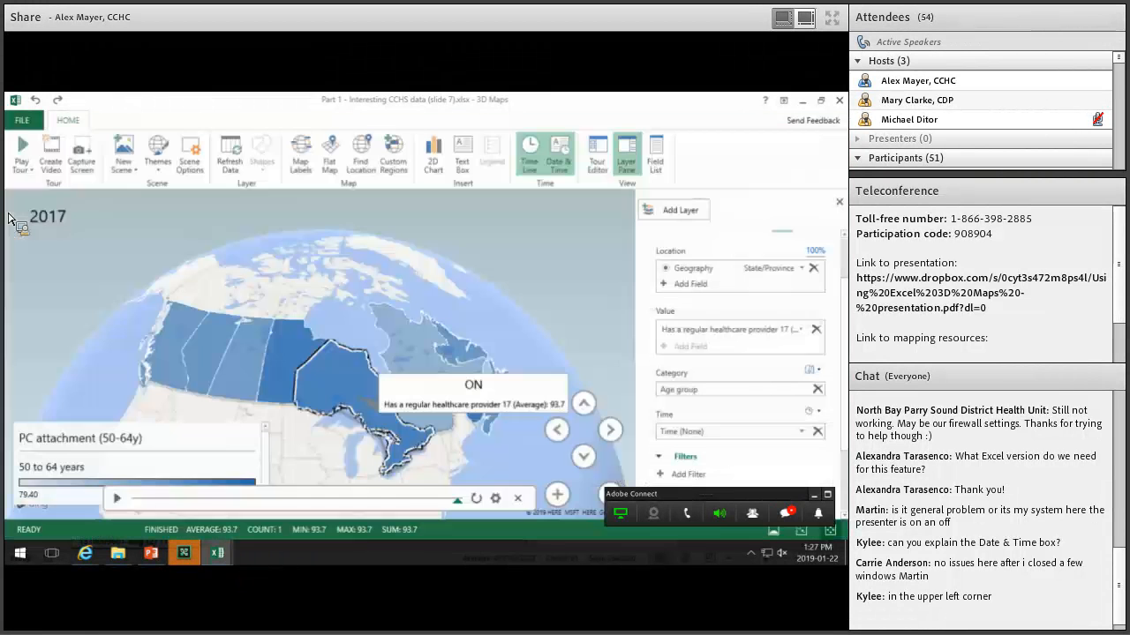
{"action": "left_click", "coordinate": [72, 223]}
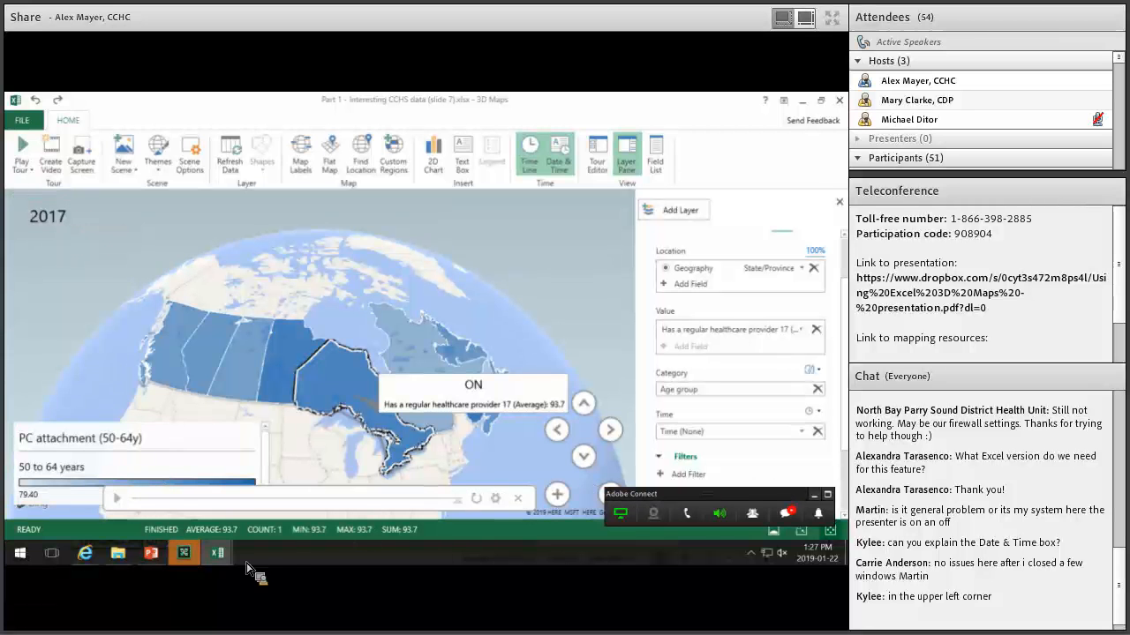
{"action": "mouse_move", "coordinate": [217, 556]}
{"action": "left_click", "coordinate": [228, 481]}
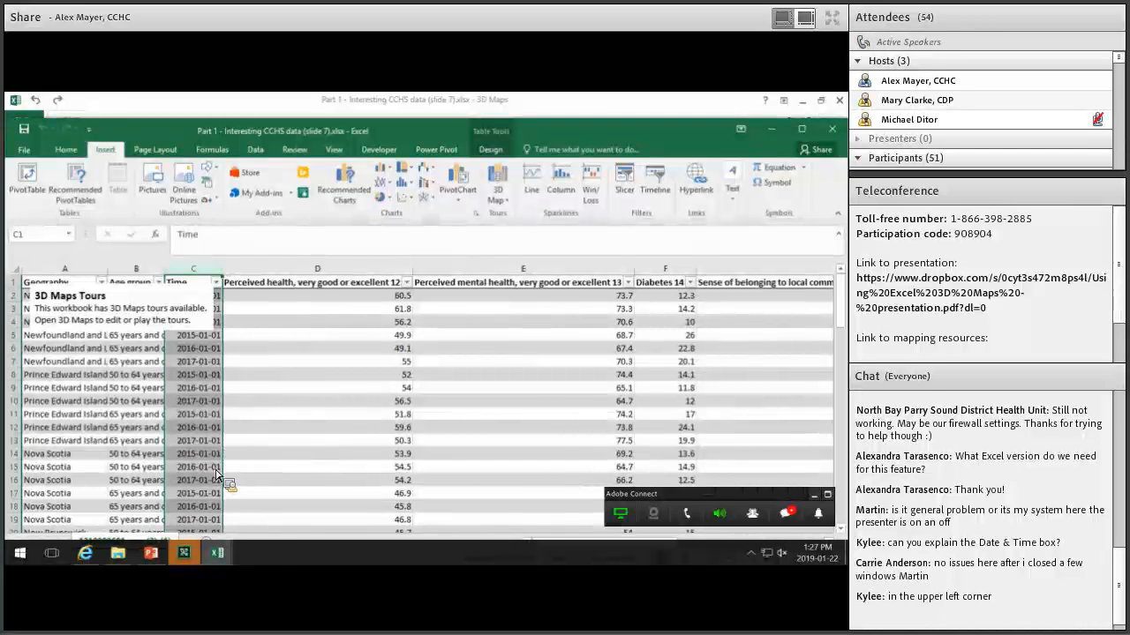
Review the healthcare provider values around row 14, then return to 3D Maps.
{"action": "left_click", "coordinate": [406, 453]}
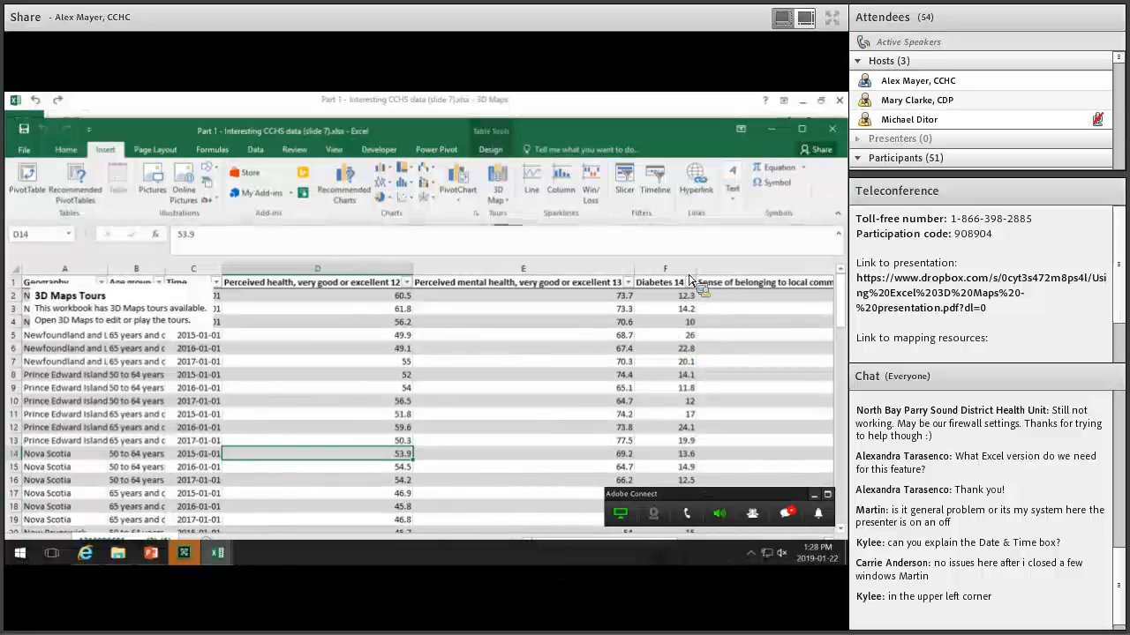
{"action": "key", "text": "Right"}
{"action": "key", "text": "Right"}
{"action": "key", "text": "Right"}
{"action": "key", "text": "Right"}
{"action": "key", "text": "Right"}
{"action": "key", "text": "Right"}
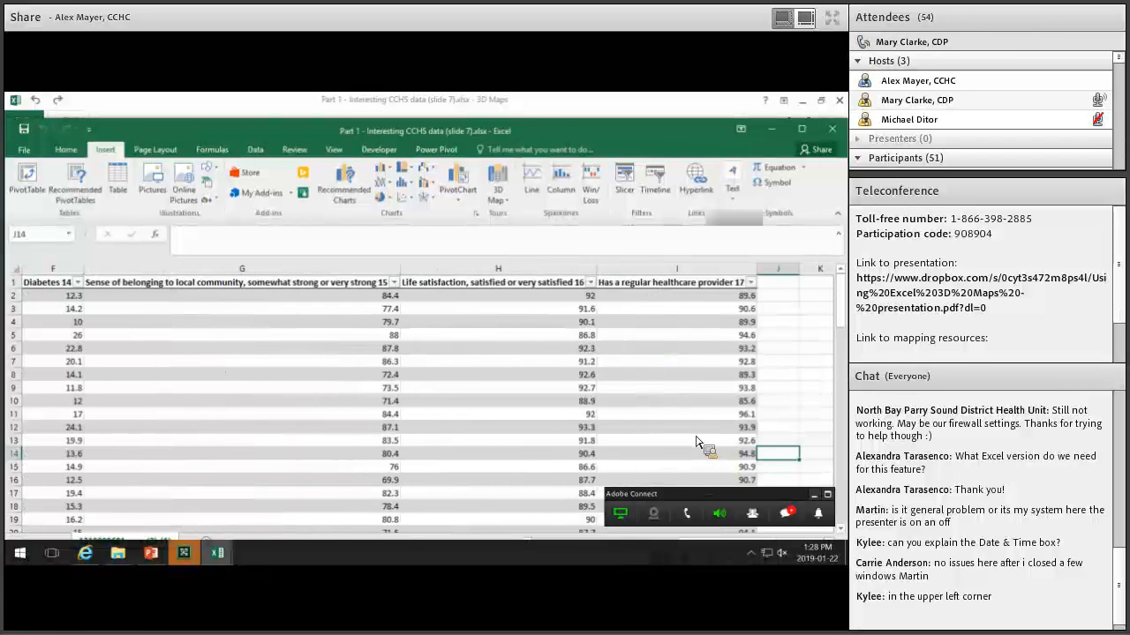
{"action": "key", "text": "Up"}
{"action": "key", "text": "Up"}
{"action": "key", "text": "Home"}
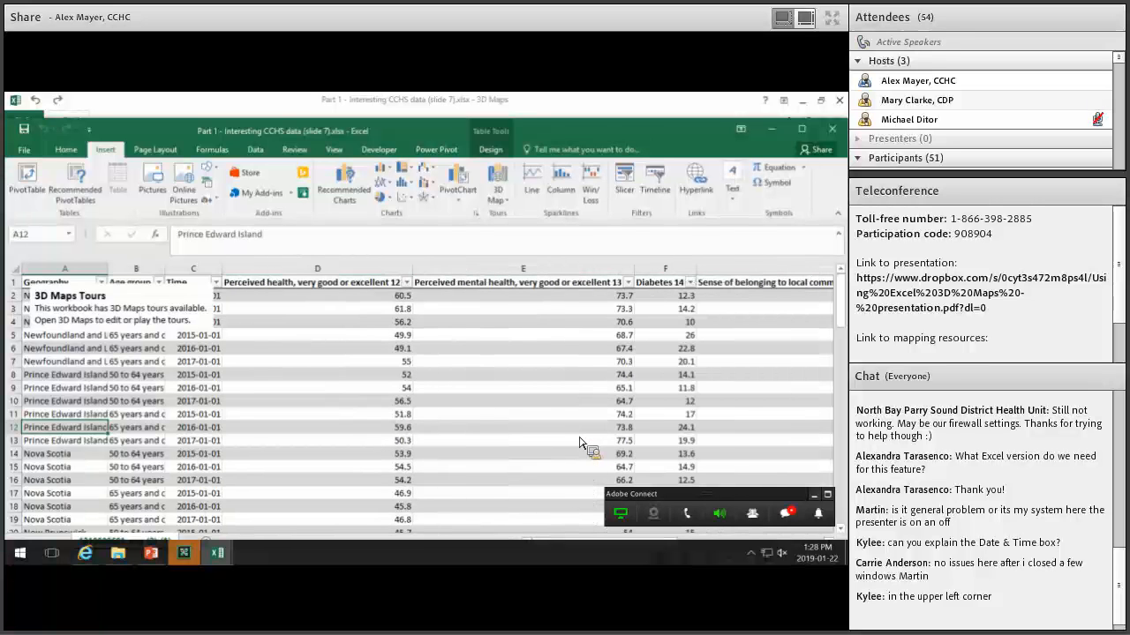
{"action": "key", "text": "Down"}
{"action": "key", "text": "Down"}
{"action": "key", "text": "Right"}
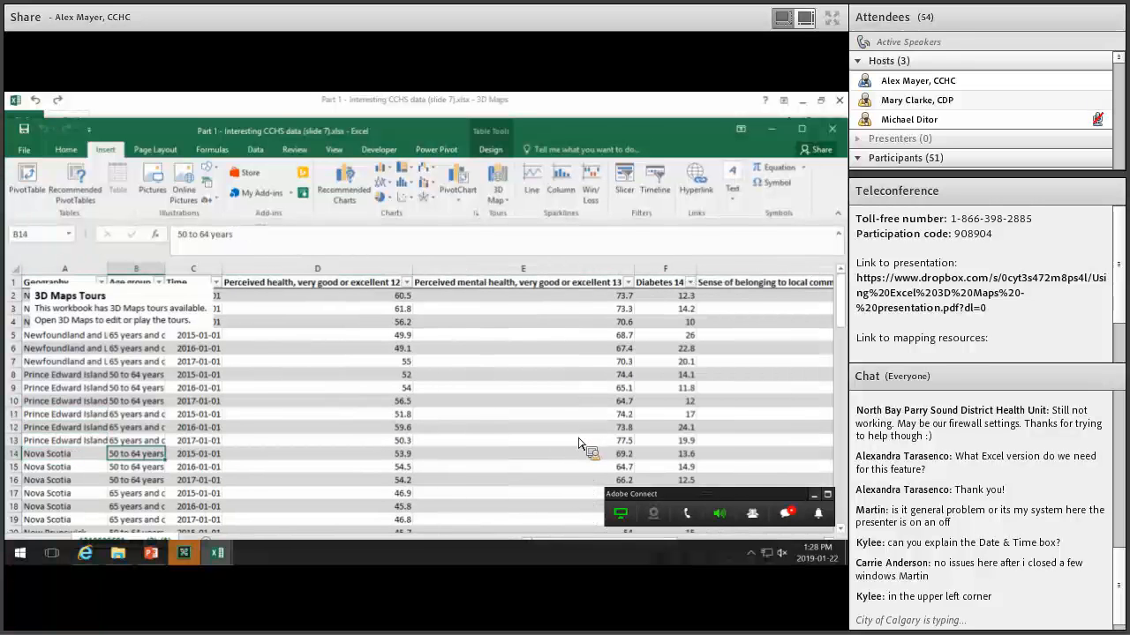
{"action": "key", "text": "ctrl+Right"}
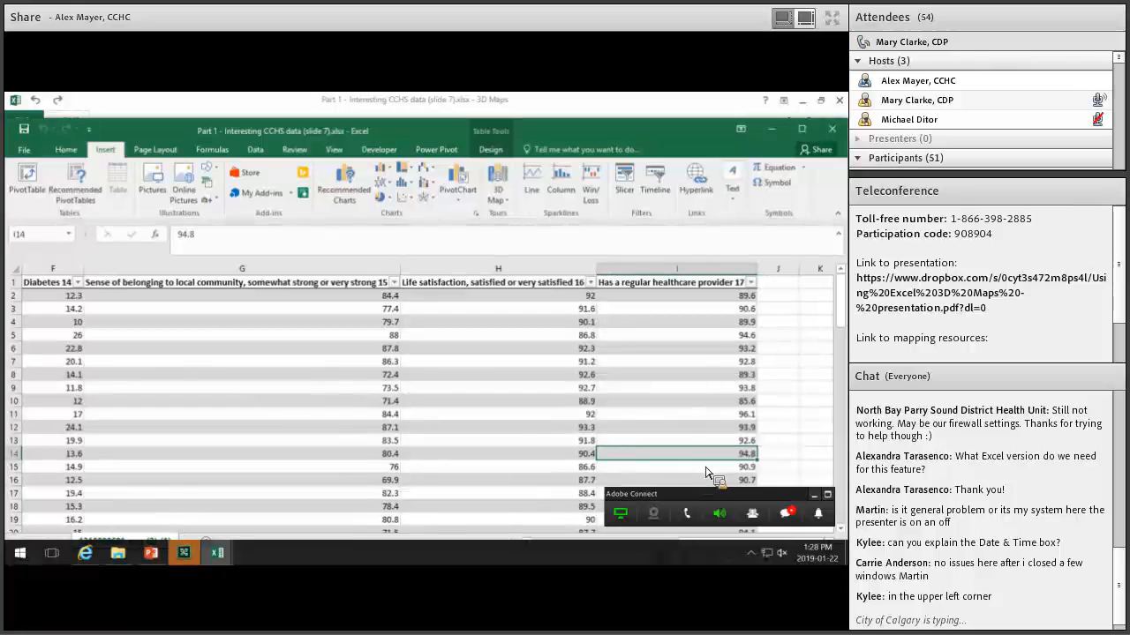
{"action": "key", "text": "Down"}
{"action": "key", "text": "Down"}
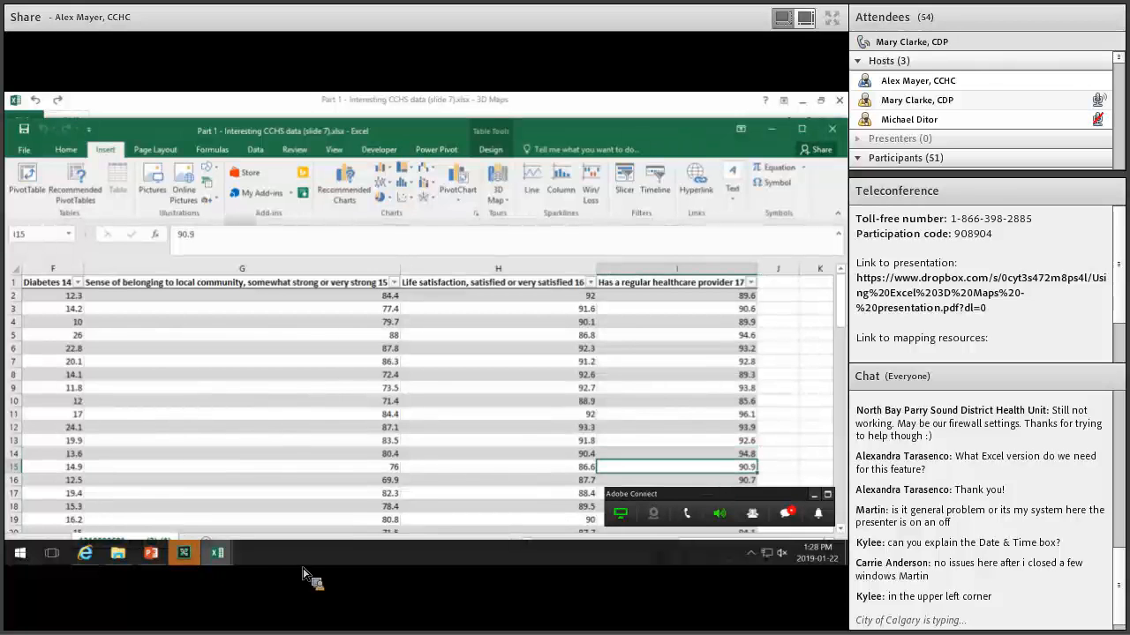
{"action": "left_click", "coordinate": [271, 516]}
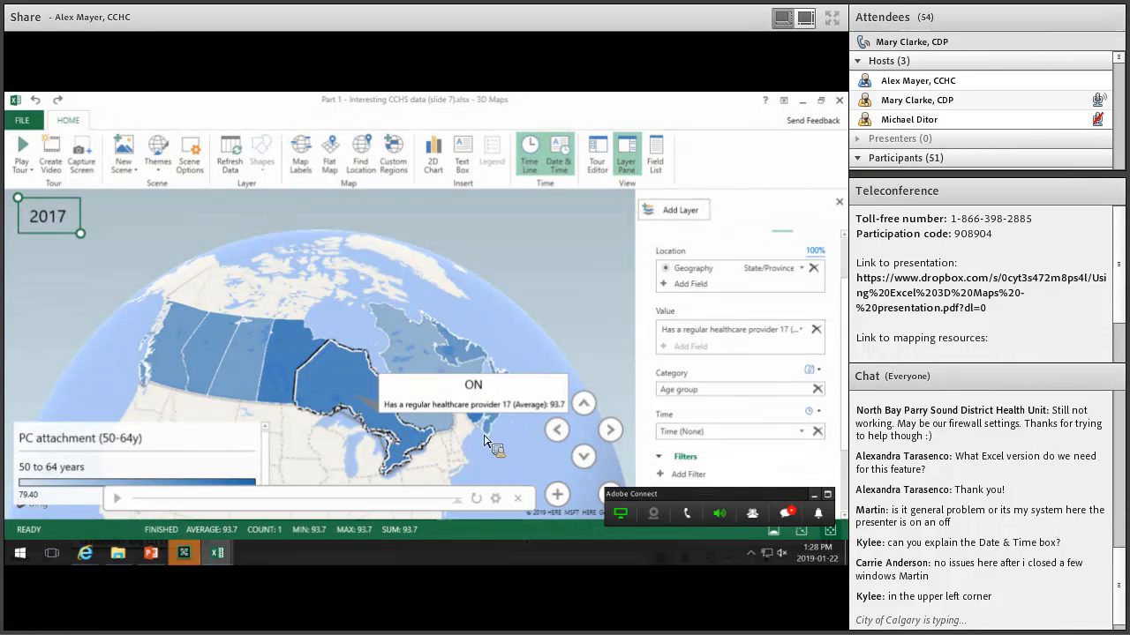
Remove the ON annotation from Ontario.
{"action": "left_click", "coordinate": [492, 433]}
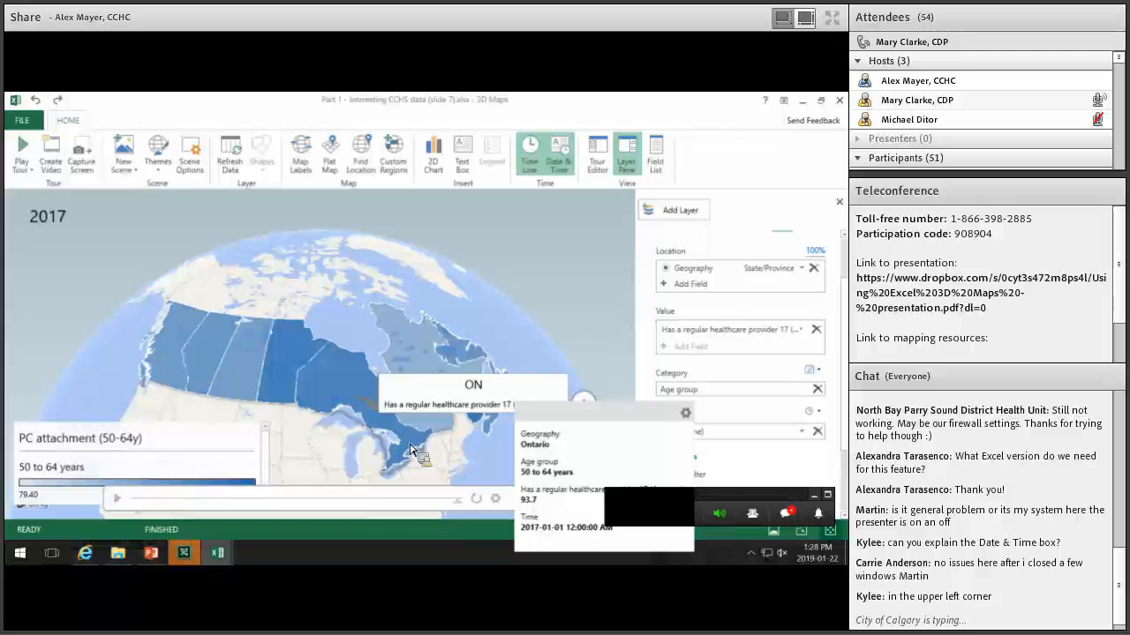
{"action": "right_click", "coordinate": [359, 397]}
{"action": "left_click", "coordinate": [484, 431]}
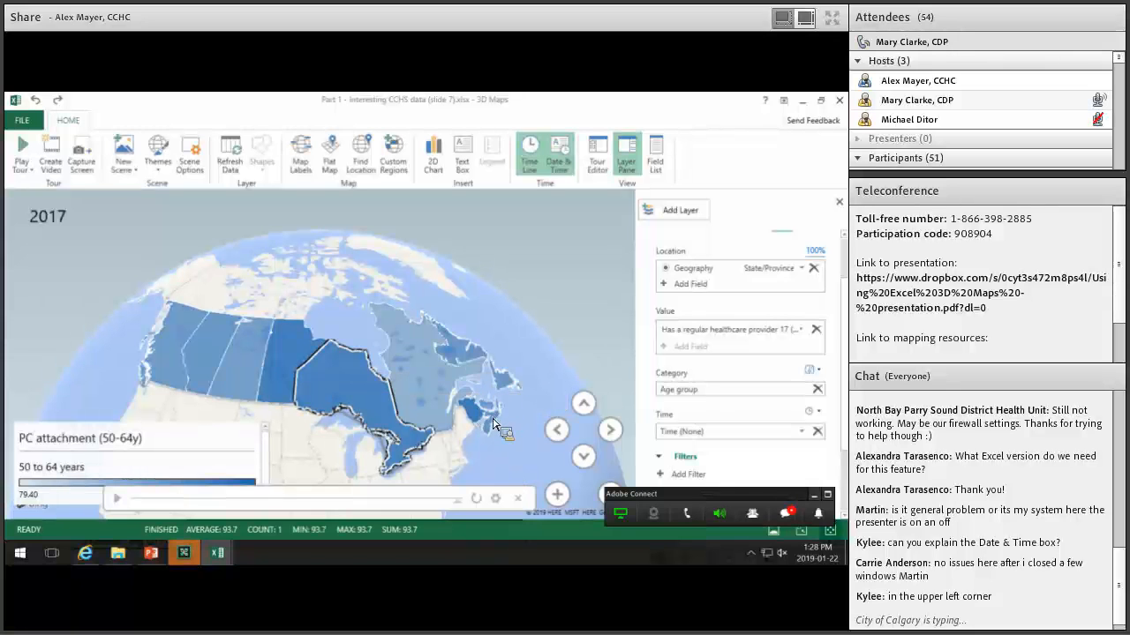
Annotate Nova Scotia with its healthcare provider average of 90.7 and centre it.
{"action": "scroll", "coordinate": [514, 431], "scroll_direction": "up", "scroll_amount": 5}
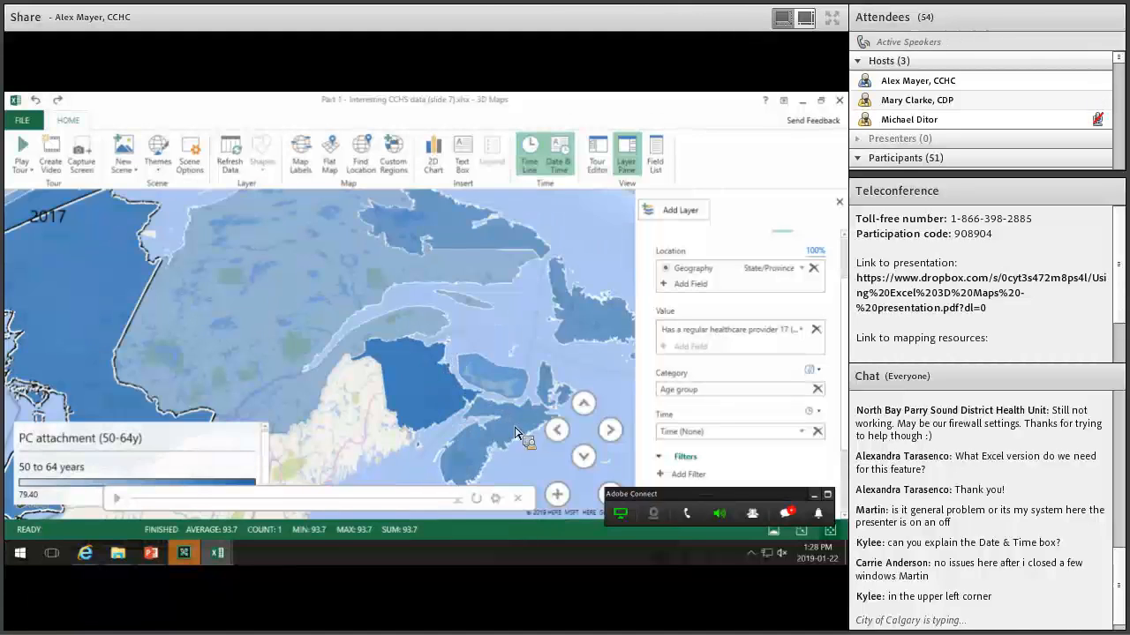
{"action": "right_click", "coordinate": [512, 426]}
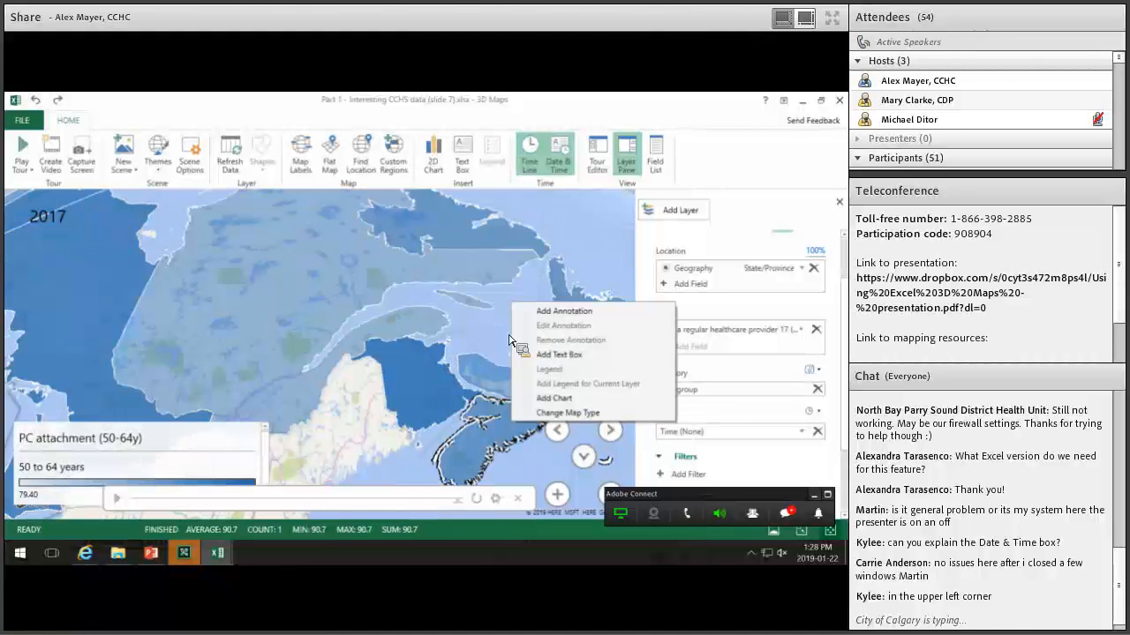
{"action": "left_click", "coordinate": [556, 310]}
{"action": "left_click", "coordinate": [149, 315]}
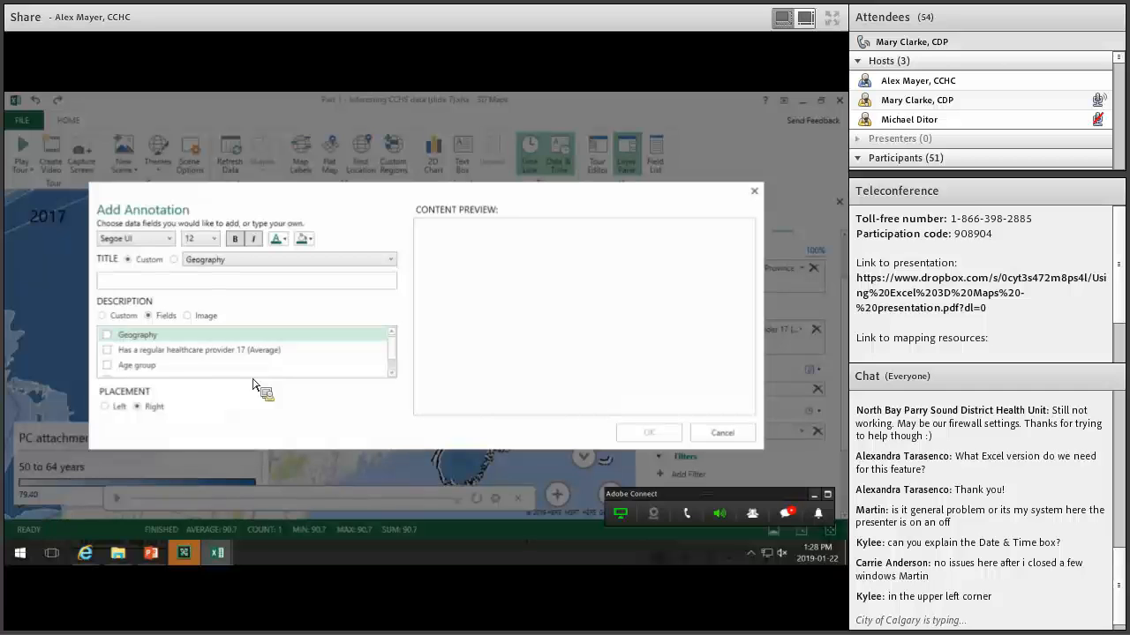
{"action": "left_click", "coordinate": [107, 350]}
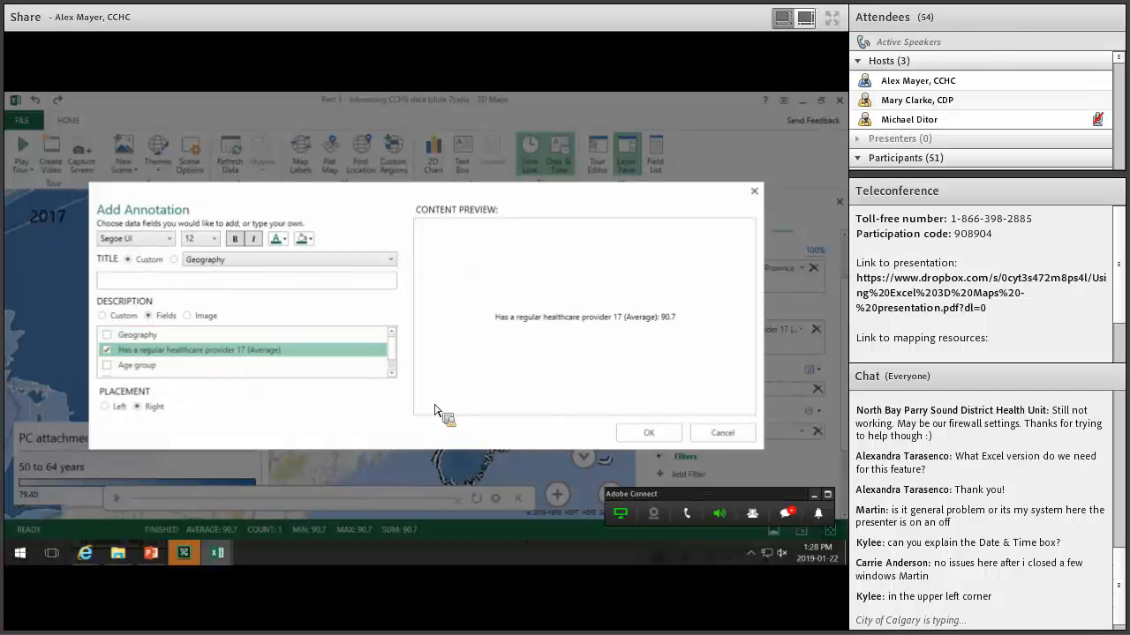
{"action": "left_click", "coordinate": [647, 433]}
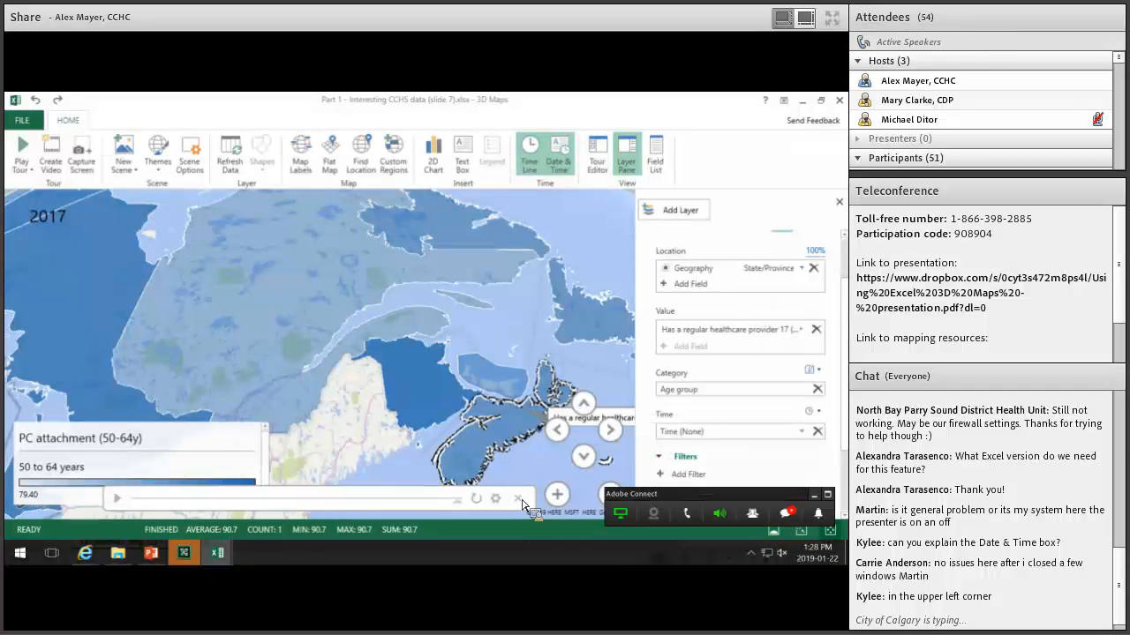
{"action": "scroll", "coordinate": [511, 475], "scroll_direction": "down", "scroll_amount": 3}
{"action": "left_click_drag", "start_coordinate": [508, 472], "coordinate": [344, 407]}
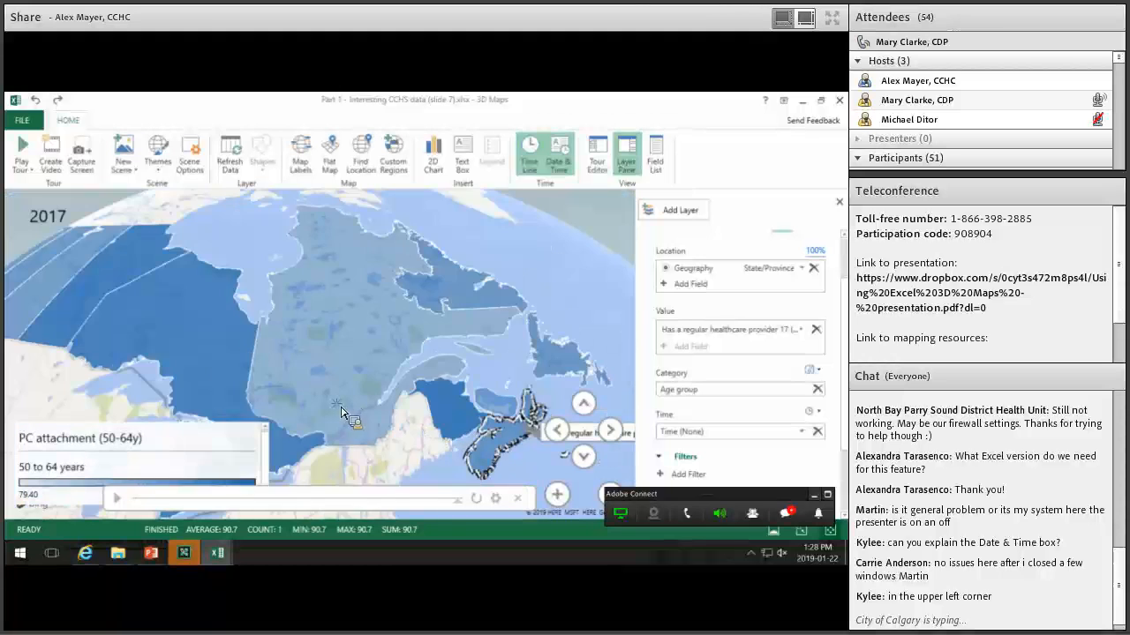
Play the map through the years to 2017 and read the provinces' data cards.
{"action": "left_click", "coordinate": [117, 500]}
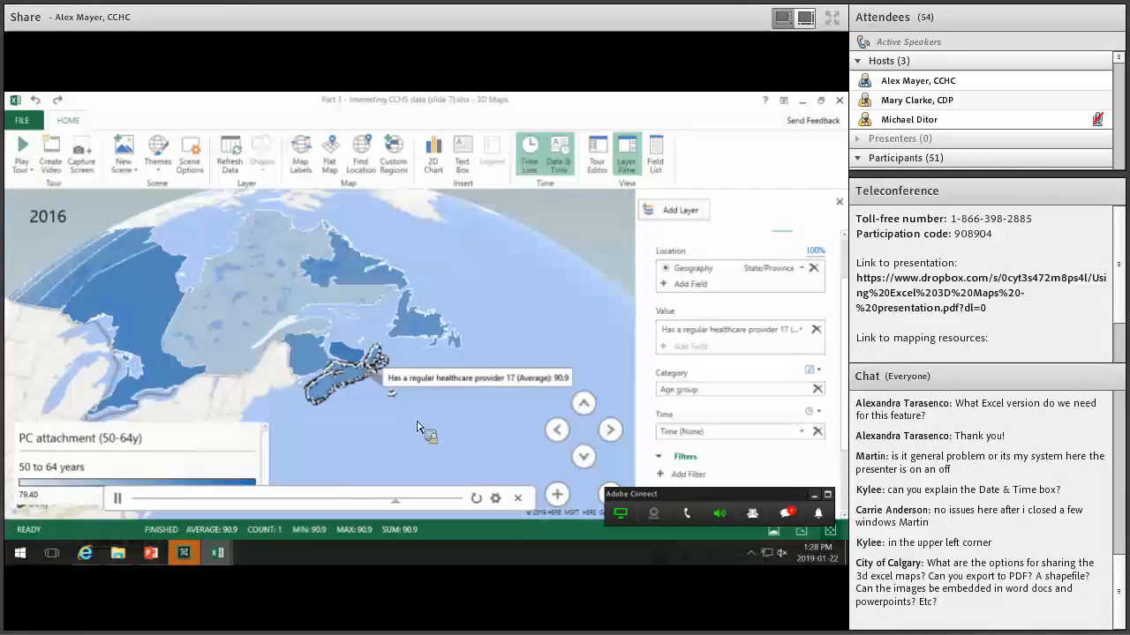
{"action": "scroll", "coordinate": [341, 431], "scroll_direction": "down", "scroll_amount": 3}
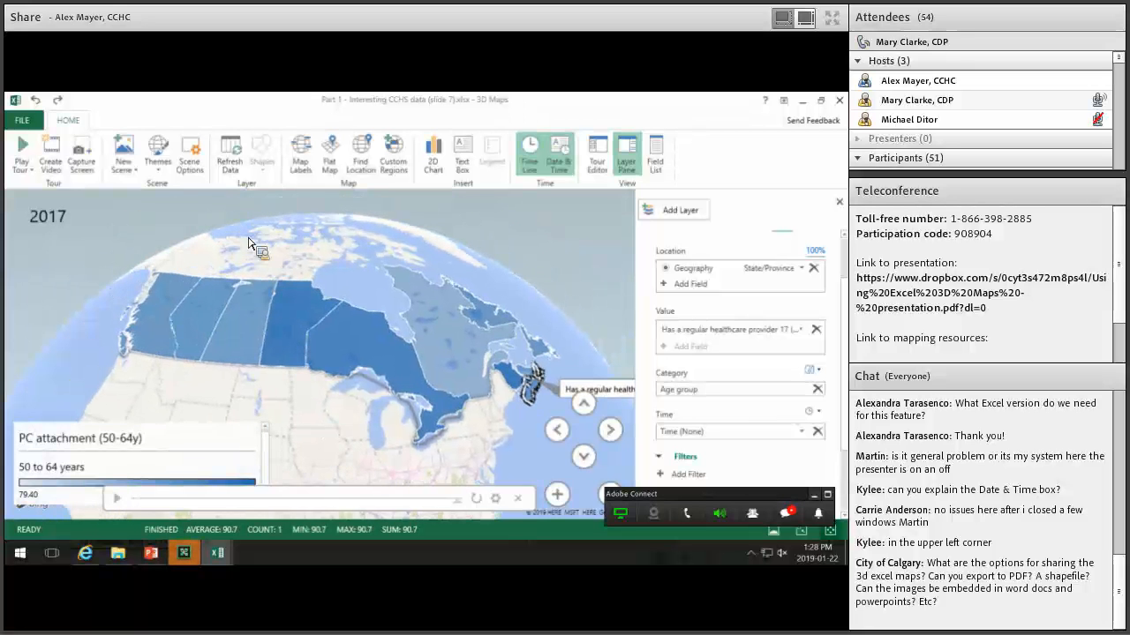
{"action": "left_click", "coordinate": [78, 212]}
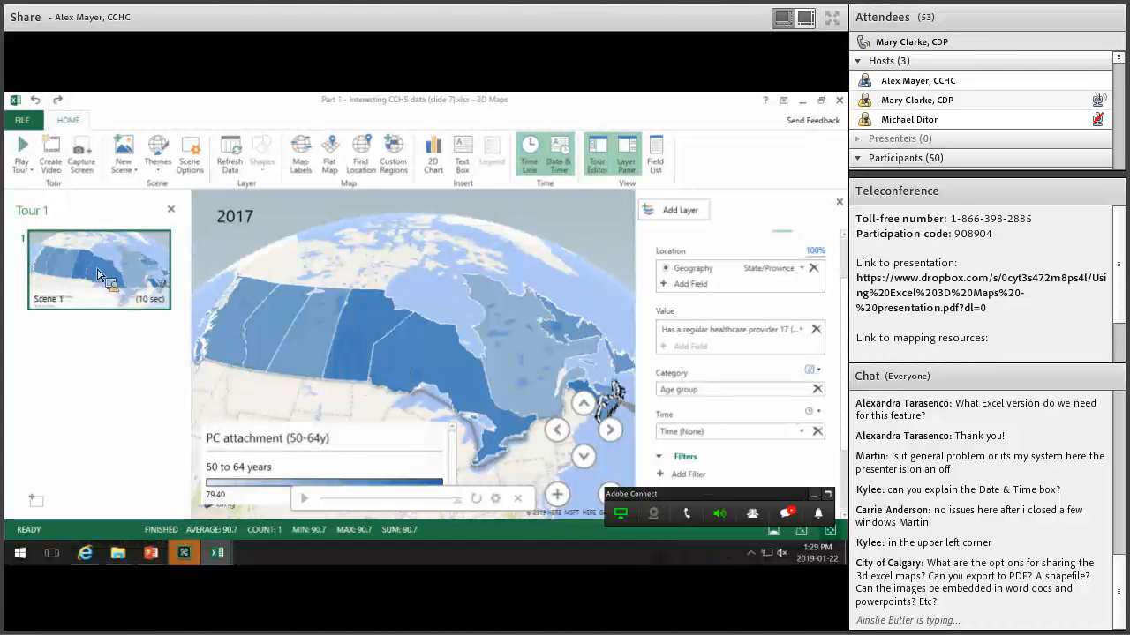
{"action": "mouse_move", "coordinate": [118, 293]}
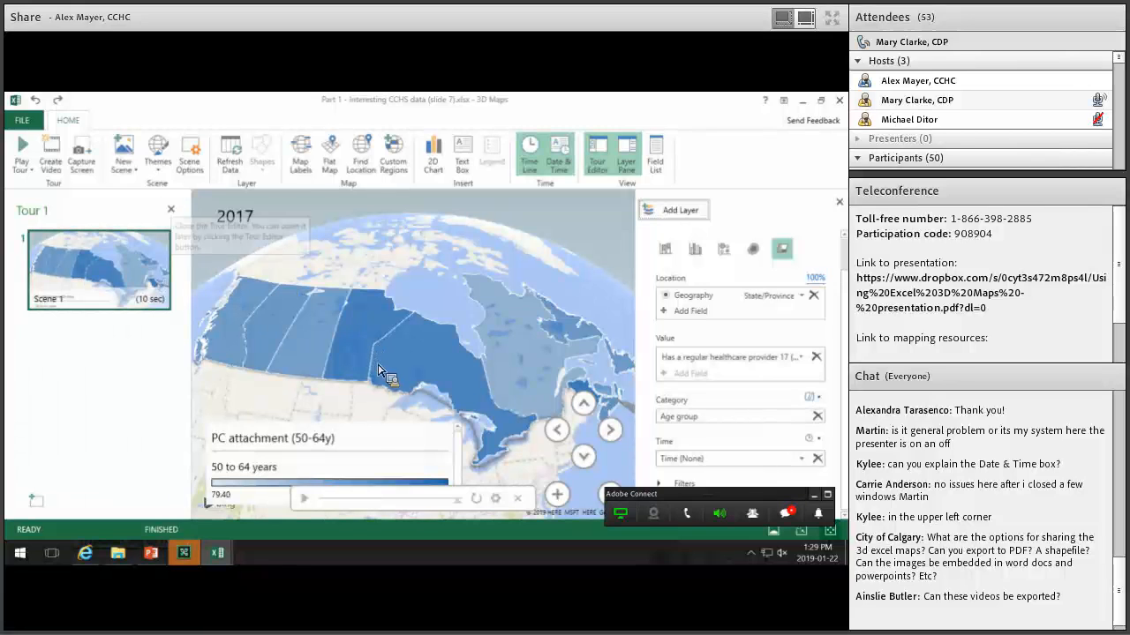
{"action": "mouse_move", "coordinate": [423, 336]}
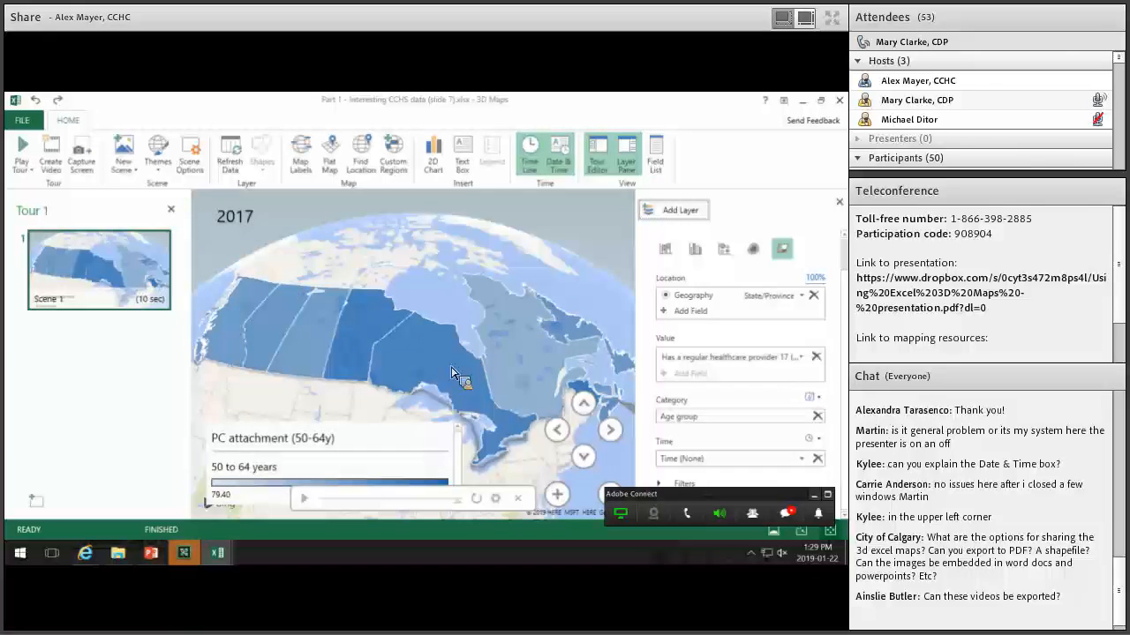
{"action": "mouse_move", "coordinate": [471, 374]}
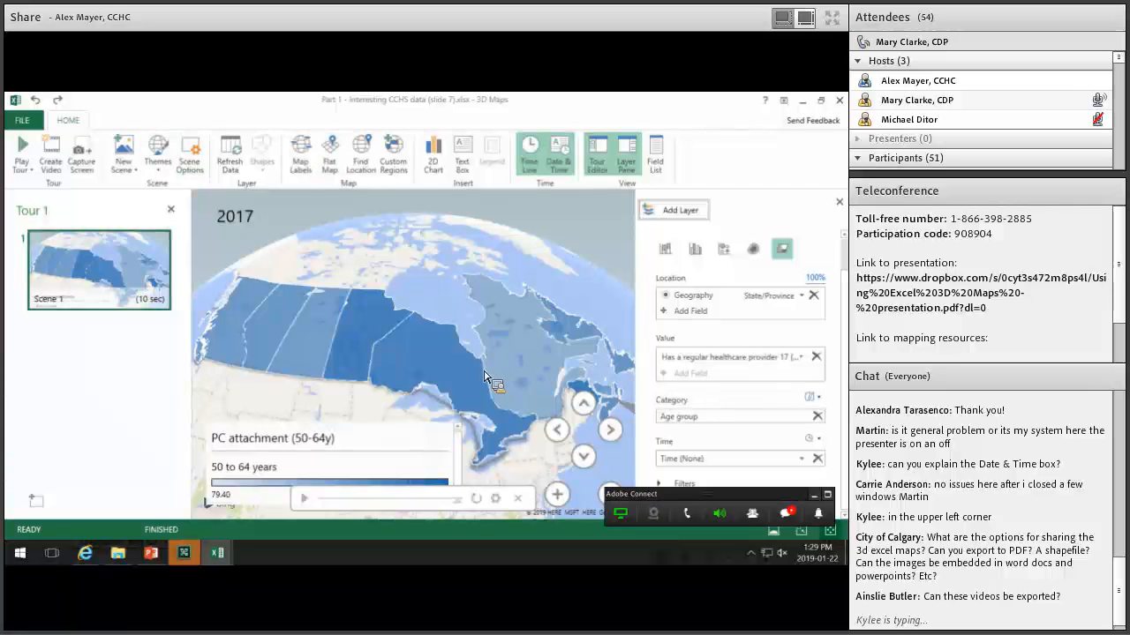
{"action": "mouse_move", "coordinate": [499, 353]}
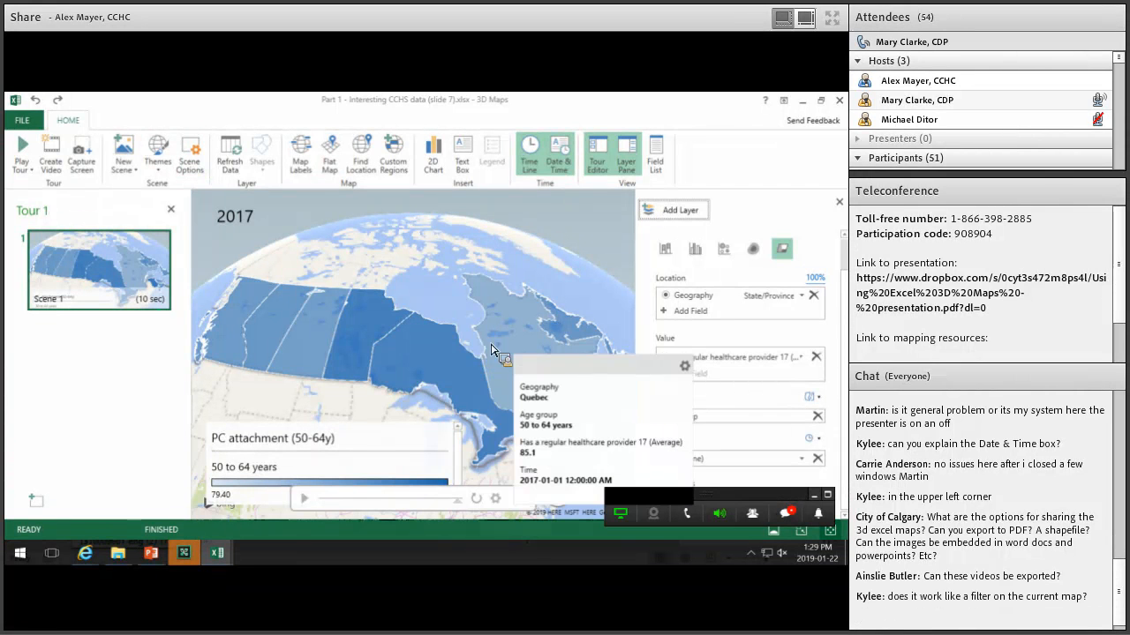
{"action": "mouse_move", "coordinate": [364, 336]}
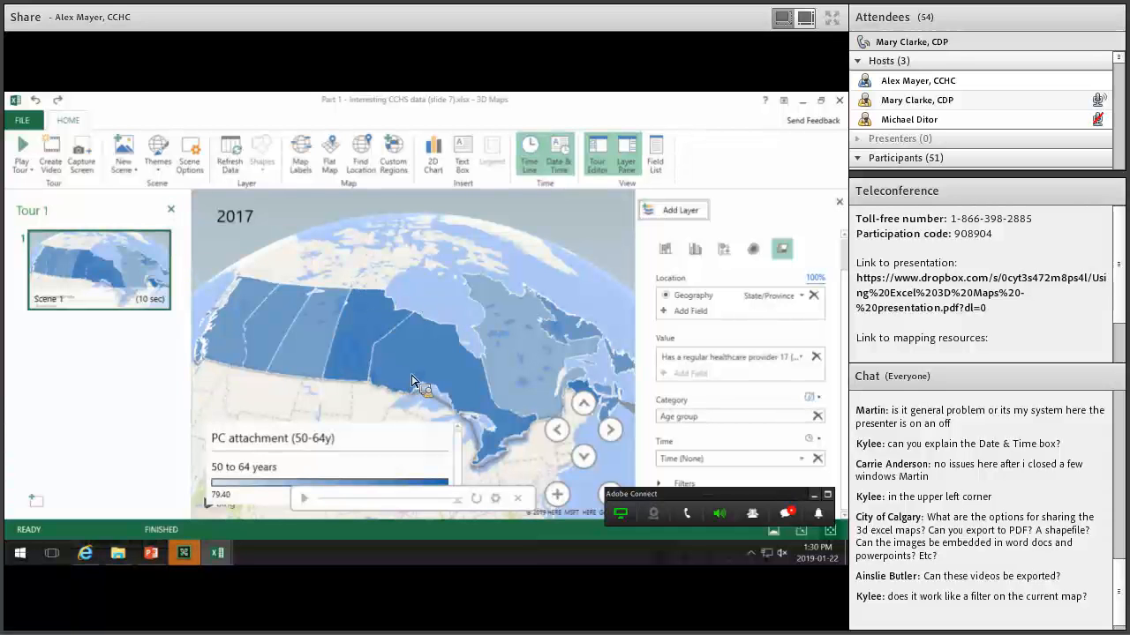
{"action": "left_click", "coordinate": [254, 227]}
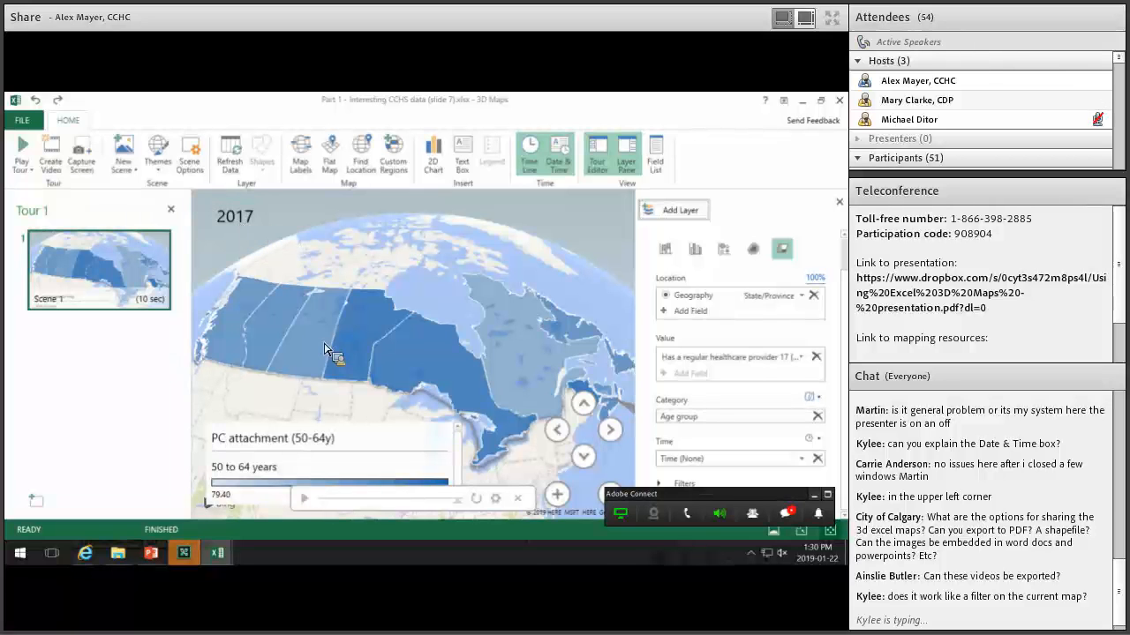
{"action": "left_click", "coordinate": [238, 223]}
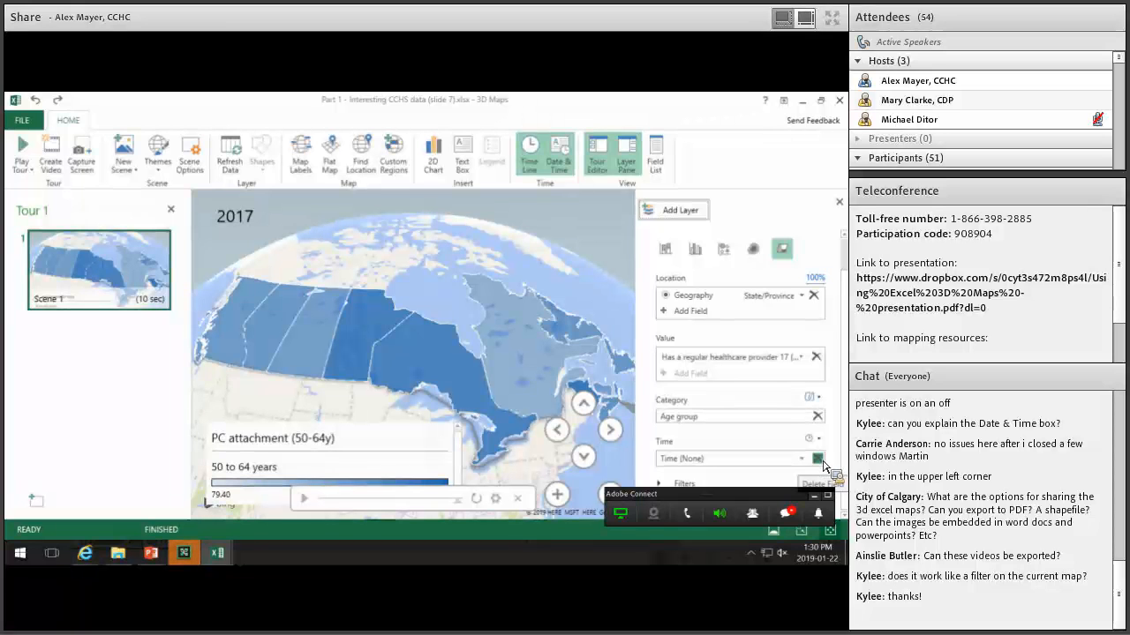
Delete the Time field from the PC attachment (50-64y) layer, leaving a static map.
{"action": "left_click", "coordinate": [821, 466]}
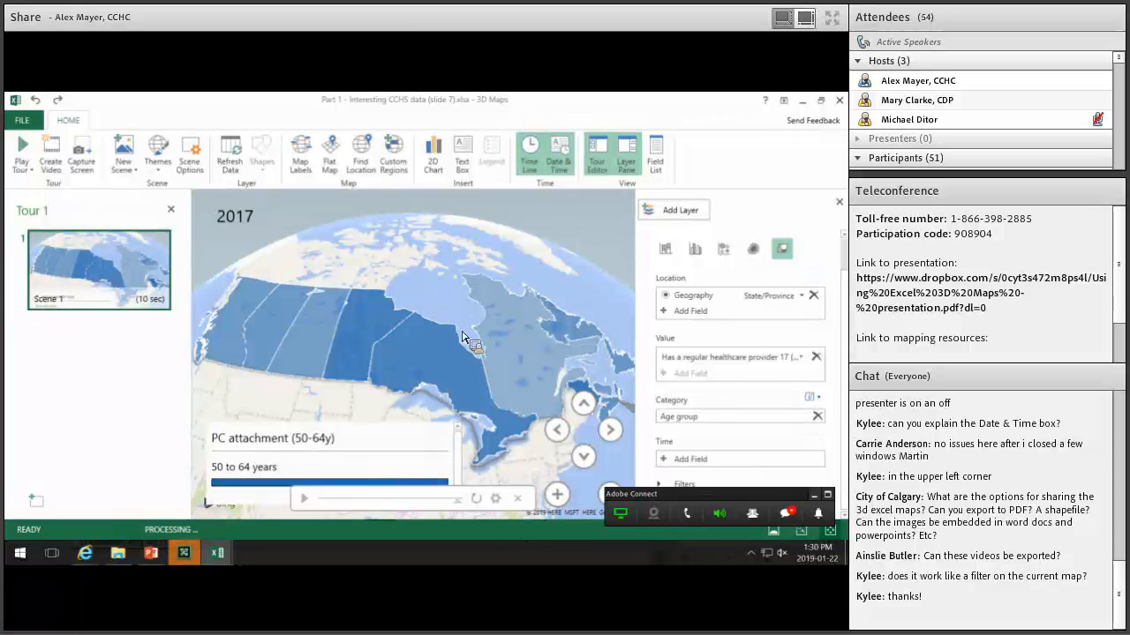
{"action": "left_click_drag", "start_coordinate": [664, 463], "coordinate": [721, 375]}
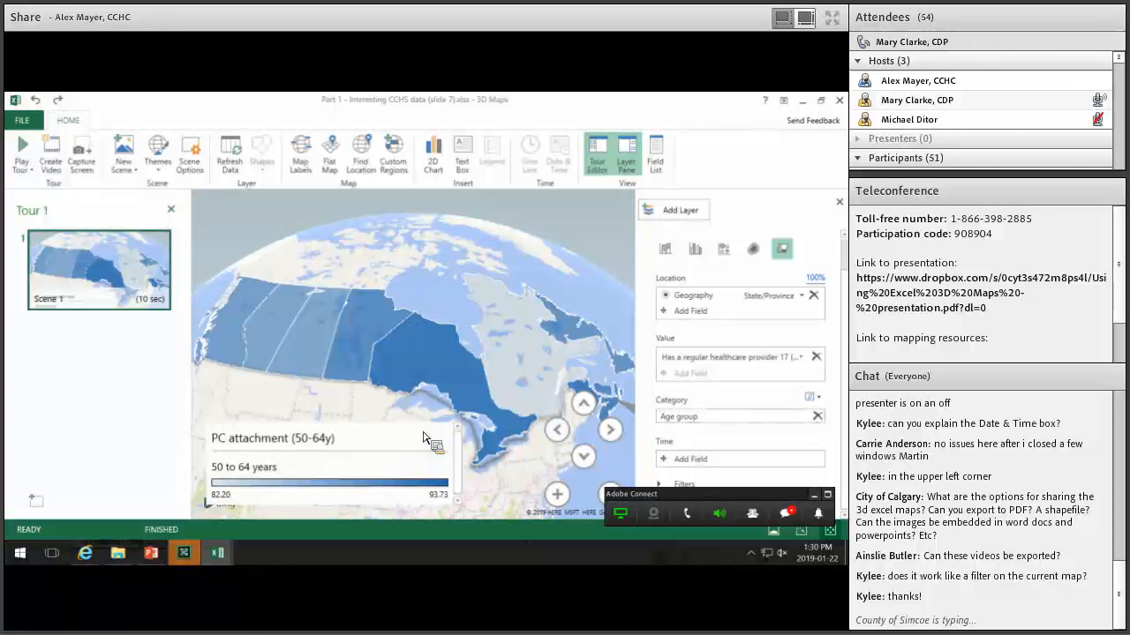
{"action": "mouse_move", "coordinate": [147, 311]}
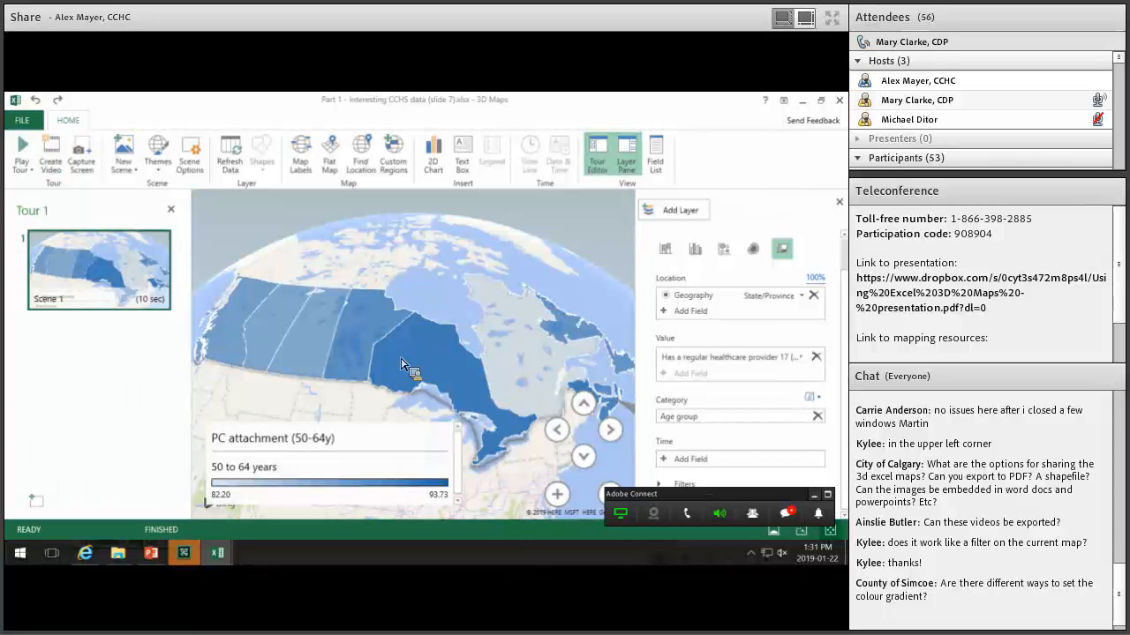
{"action": "mouse_move", "coordinate": [381, 351]}
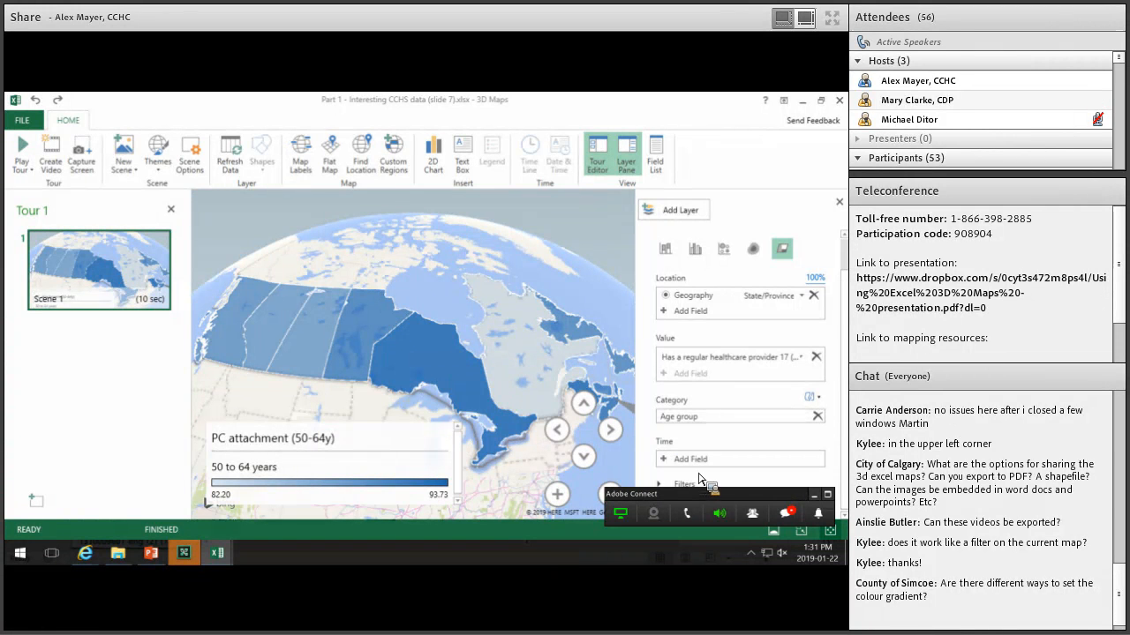
{"action": "left_click", "coordinate": [812, 495]}
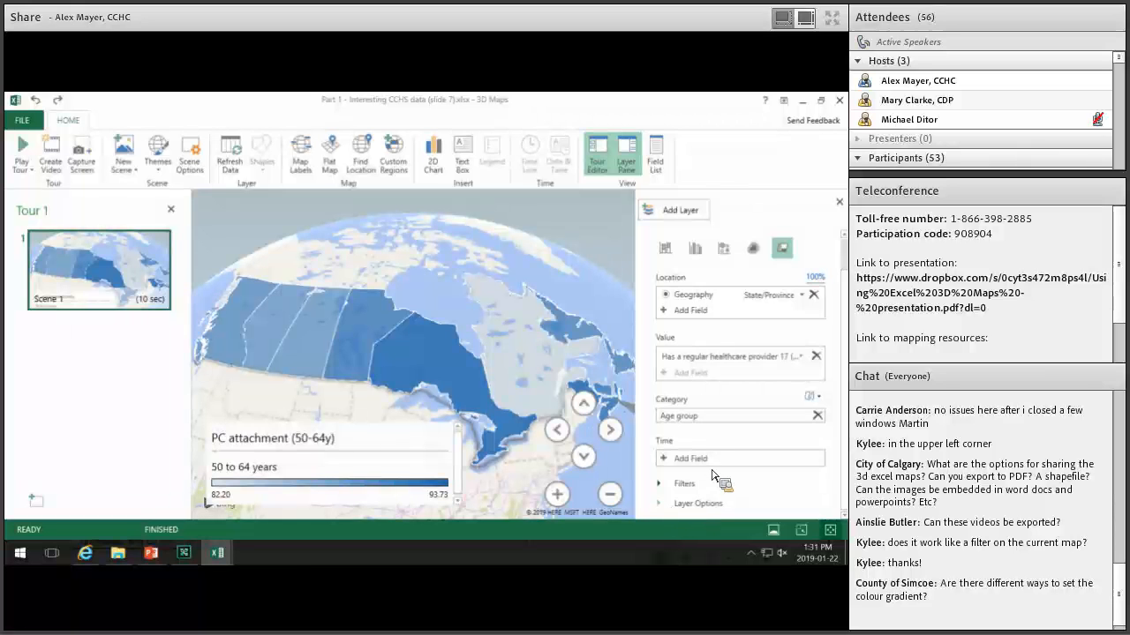
{"action": "left_click", "coordinate": [699, 502]}
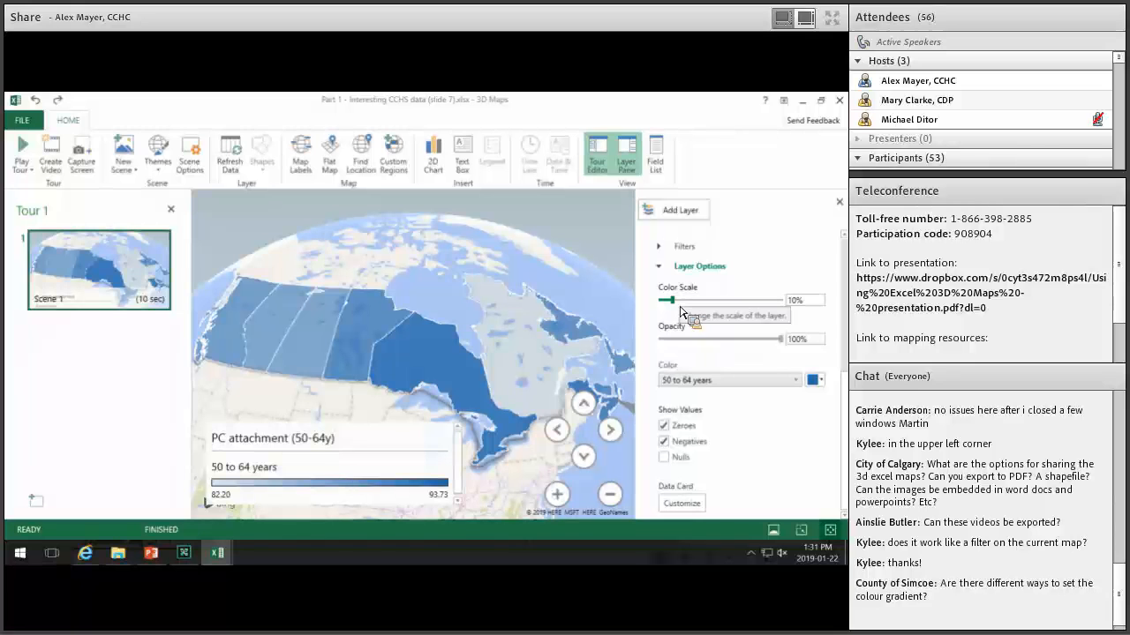
Try Color Scale values from 0% to 100%, settle on 18%, and test Opacity.
{"action": "left_click_drag", "start_coordinate": [668, 308], "coordinate": [658, 309]}
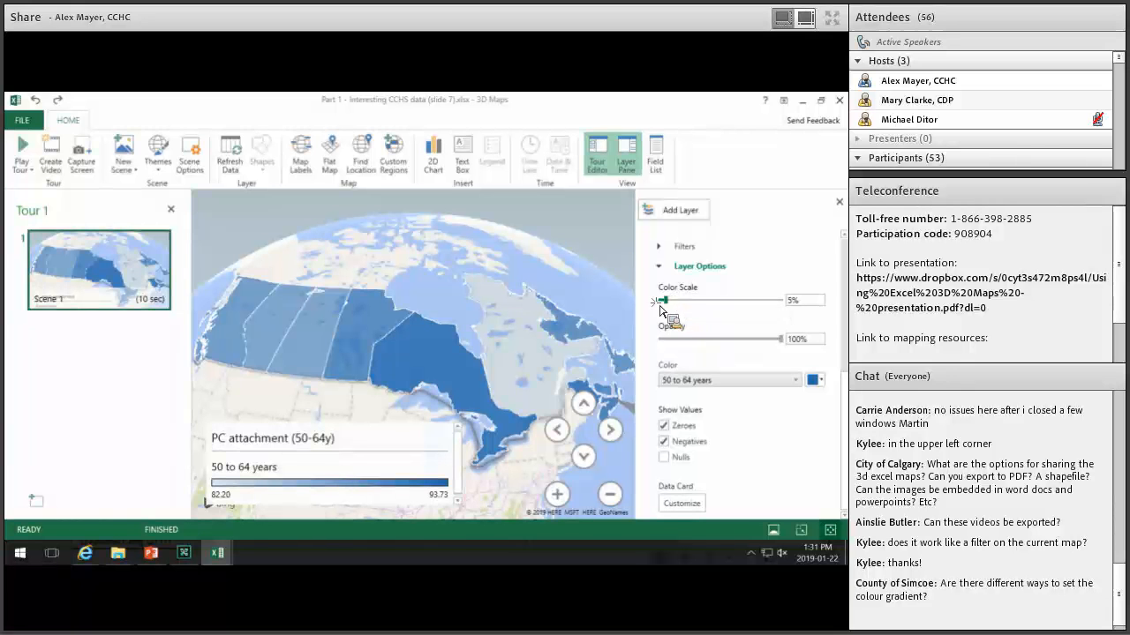
{"action": "left_click_drag", "start_coordinate": [755, 307], "coordinate": [799, 310]}
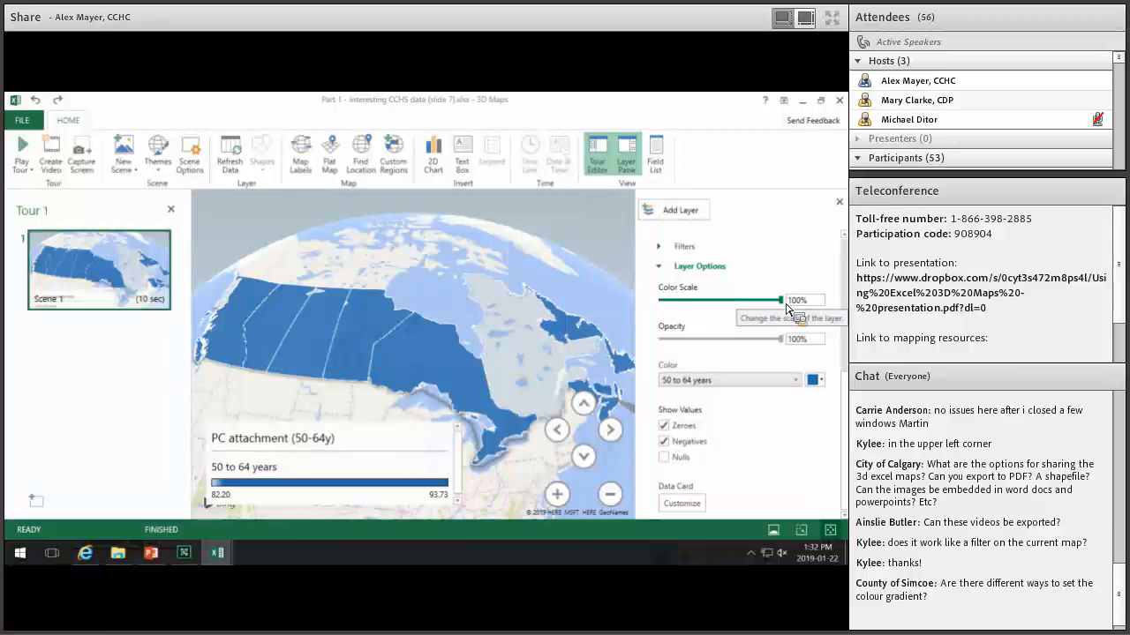
{"action": "left_click_drag", "start_coordinate": [782, 300], "coordinate": [660, 302]}
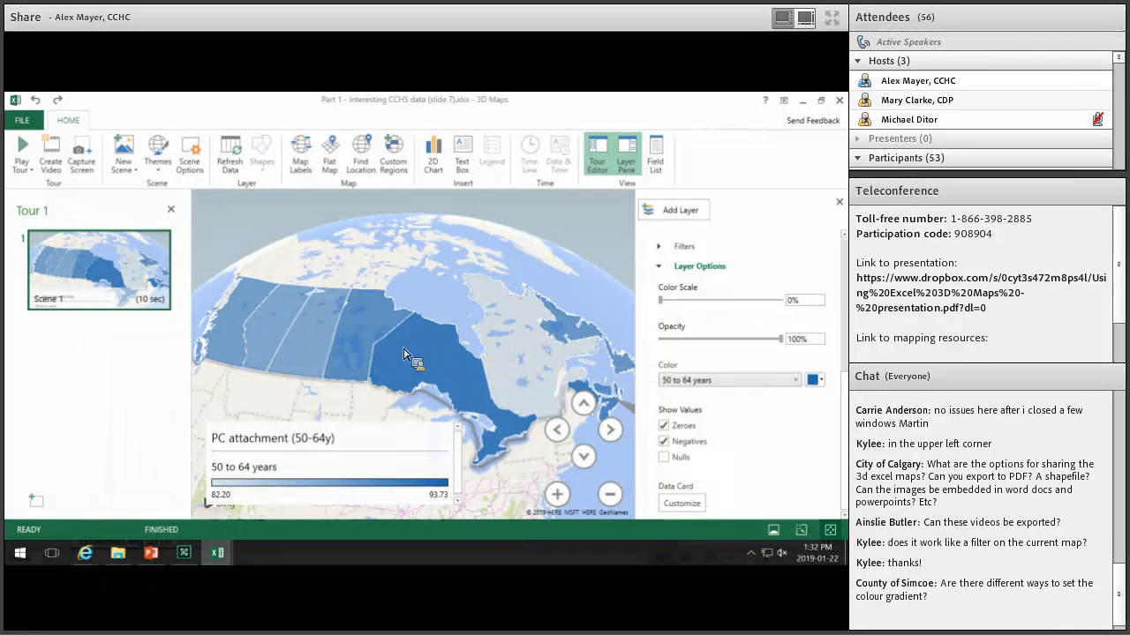
{"action": "mouse_move", "coordinate": [417, 339]}
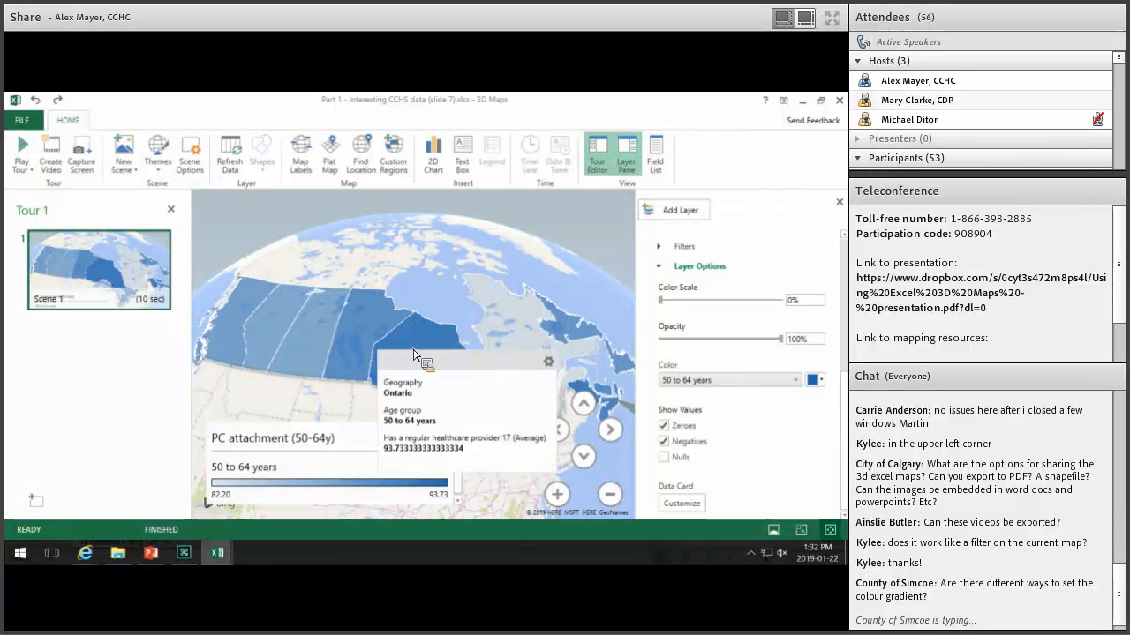
{"action": "mouse_move", "coordinate": [306, 349]}
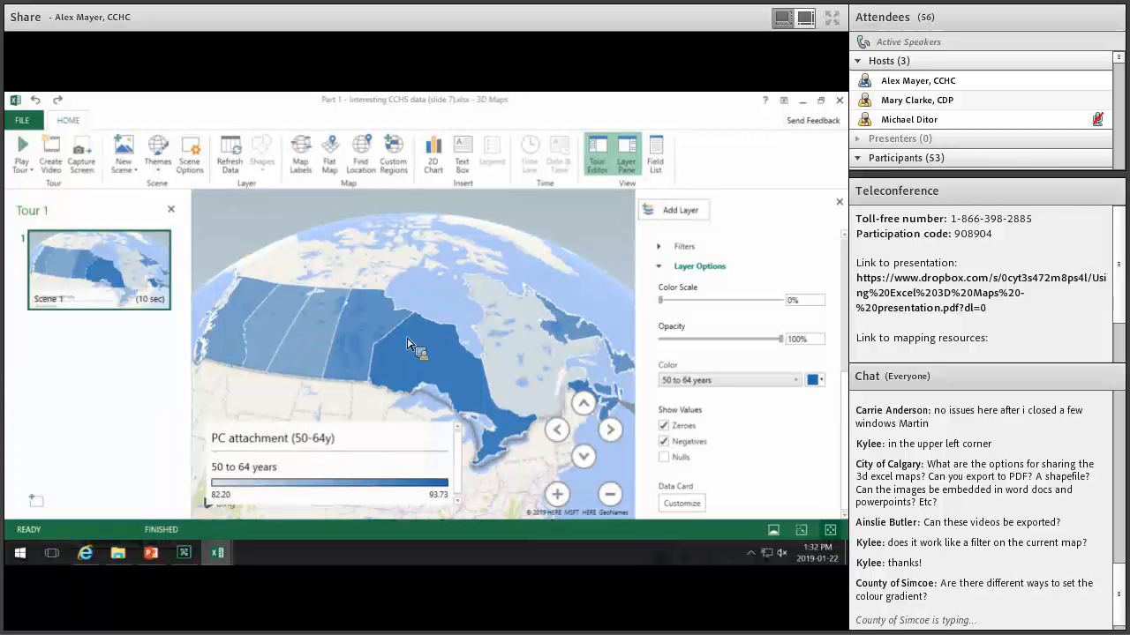
{"action": "left_click", "coordinate": [691, 302]}
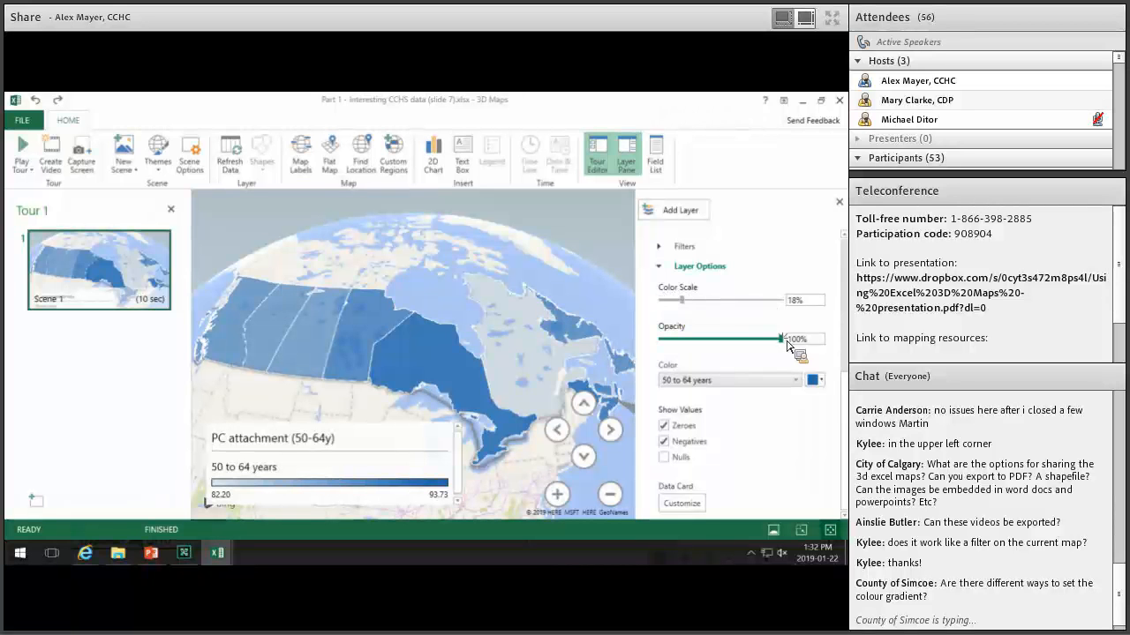
{"action": "left_click_drag", "start_coordinate": [730, 344], "coordinate": [715, 342]}
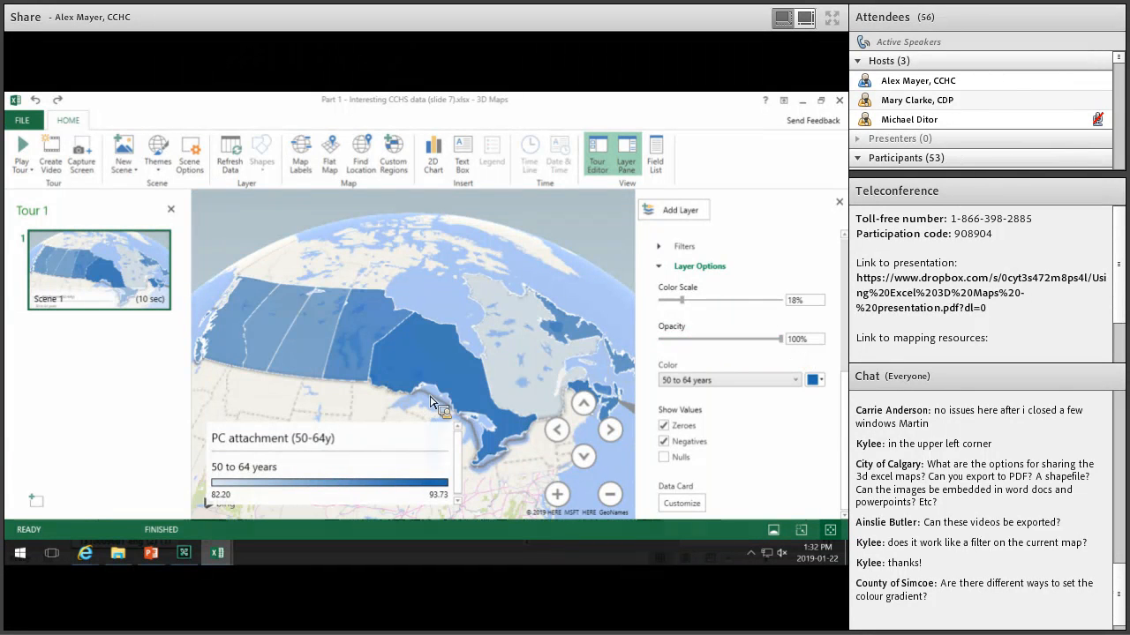
Zoom in on the Ontario coastline and lower the region layer's opacity.
{"action": "scroll", "coordinate": [410, 363], "scroll_direction": "up", "scroll_amount": 10}
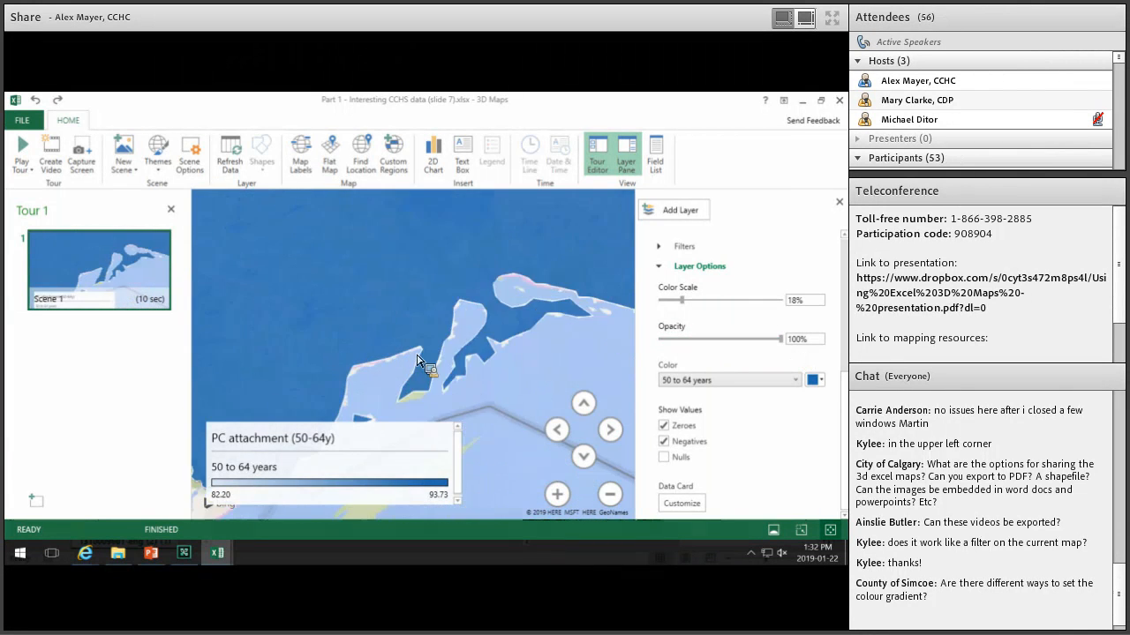
{"action": "scroll", "coordinate": [397, 351], "scroll_direction": "up", "scroll_amount": 3}
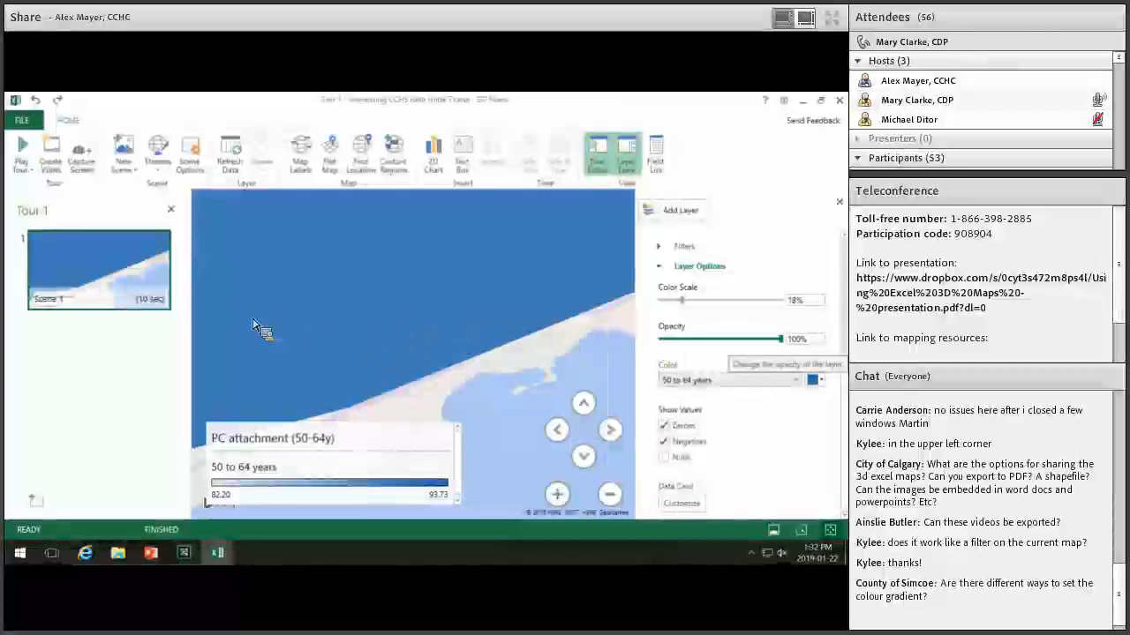
{"action": "left_click", "coordinate": [692, 341]}
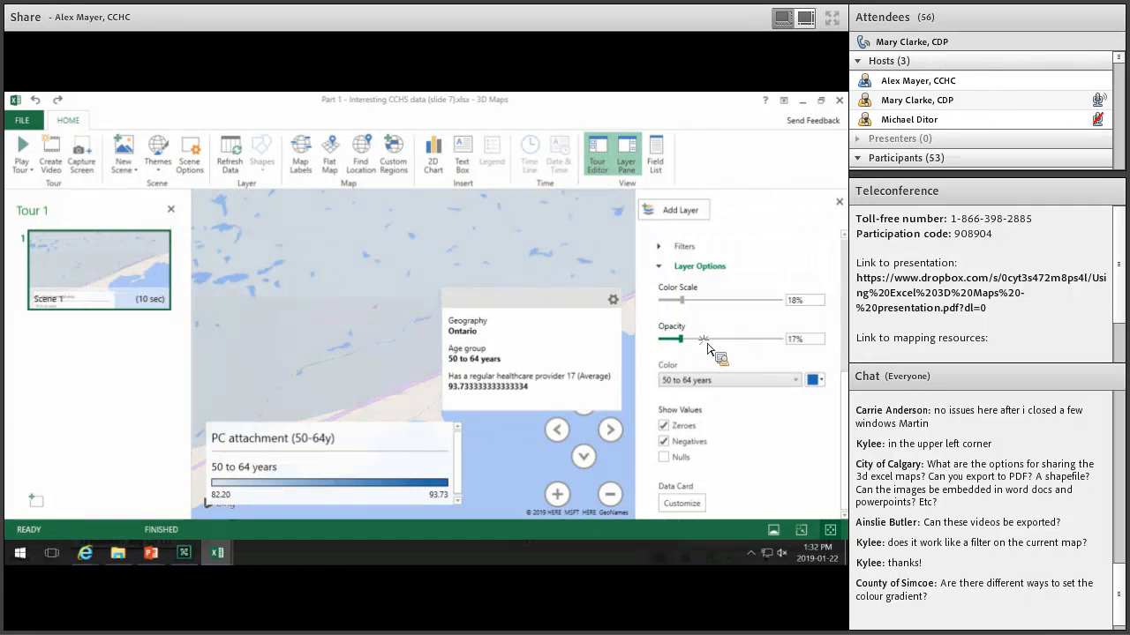
Turn on Map Labels and return the region layer's opacity to 100%.
{"action": "left_click", "coordinate": [303, 155]}
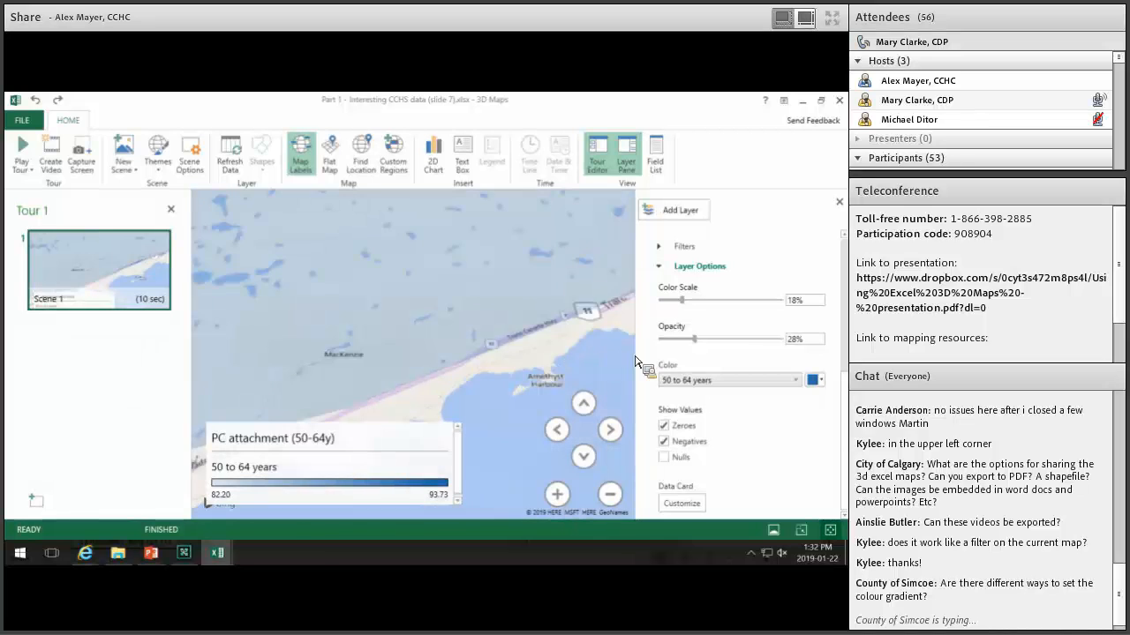
{"action": "left_click_drag", "start_coordinate": [706, 344], "coordinate": [807, 345]}
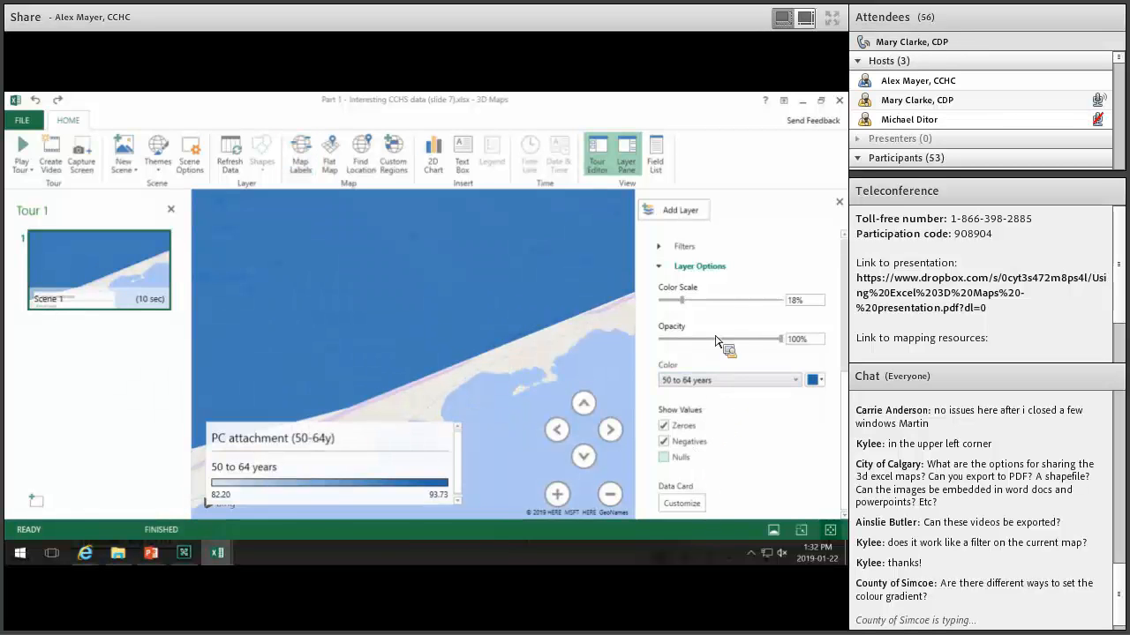
{"action": "scroll", "coordinate": [827, 450], "scroll_direction": "up", "scroll_amount": 1}
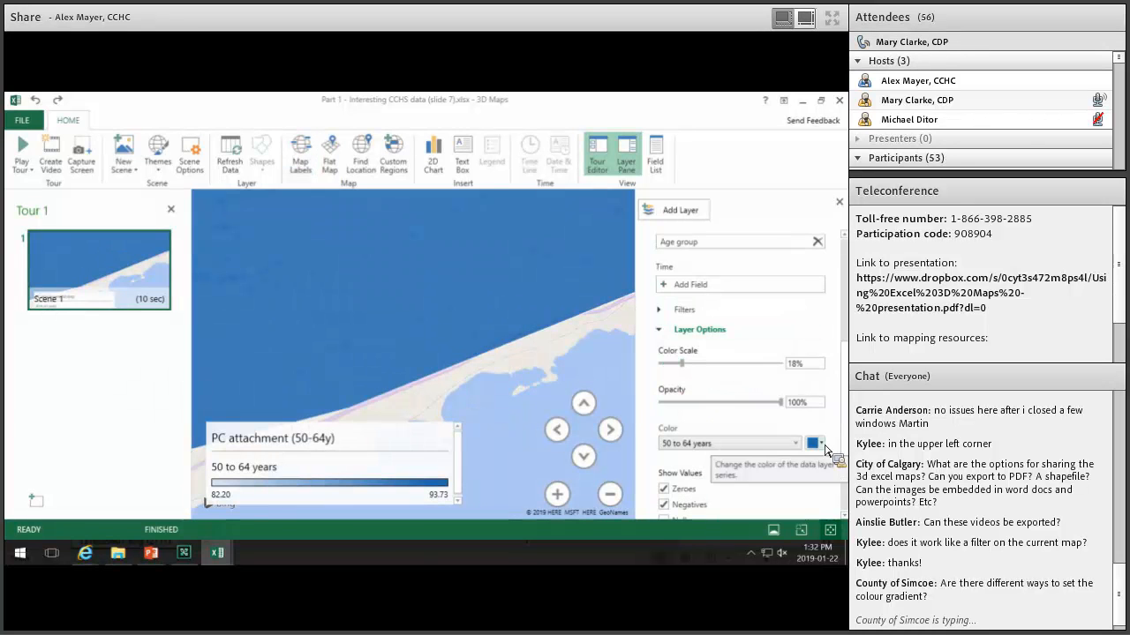
{"action": "left_click", "coordinate": [823, 445]}
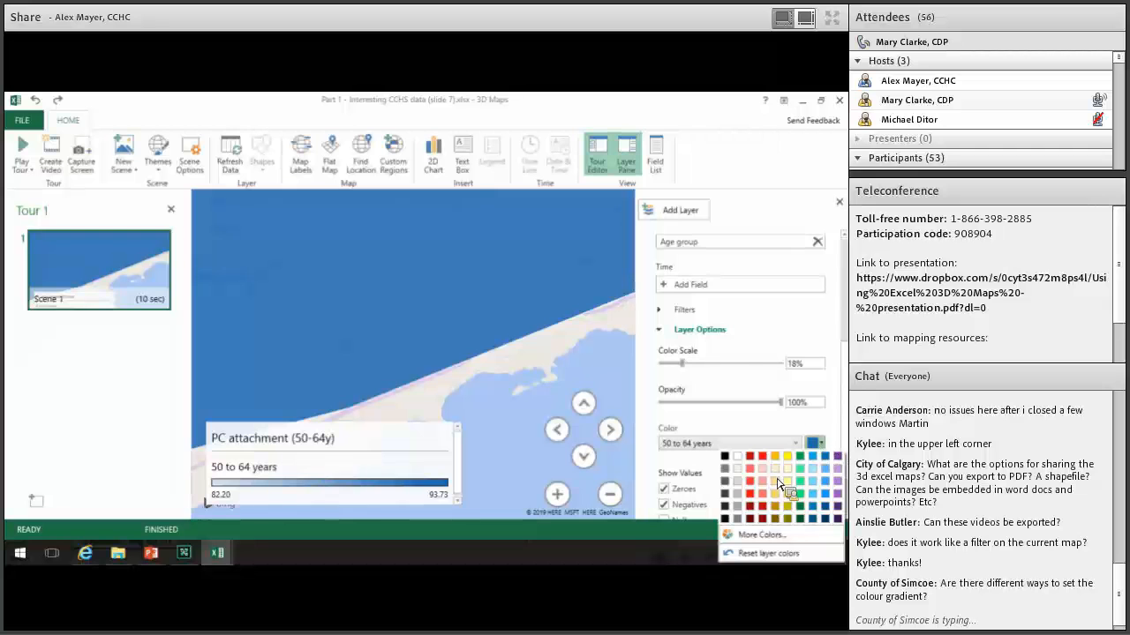
Zoom the map back out, leaving the layer colour unchanged for now.
{"action": "scroll", "coordinate": [817, 407], "scroll_direction": "down", "scroll_amount": 1}
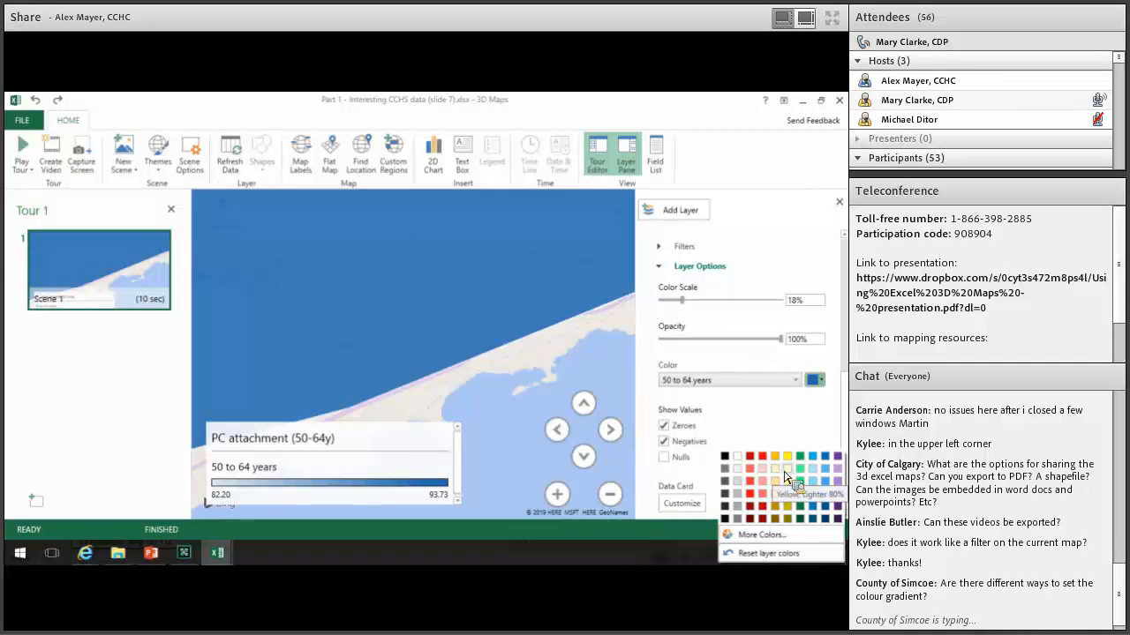
{"action": "left_click", "coordinate": [827, 380]}
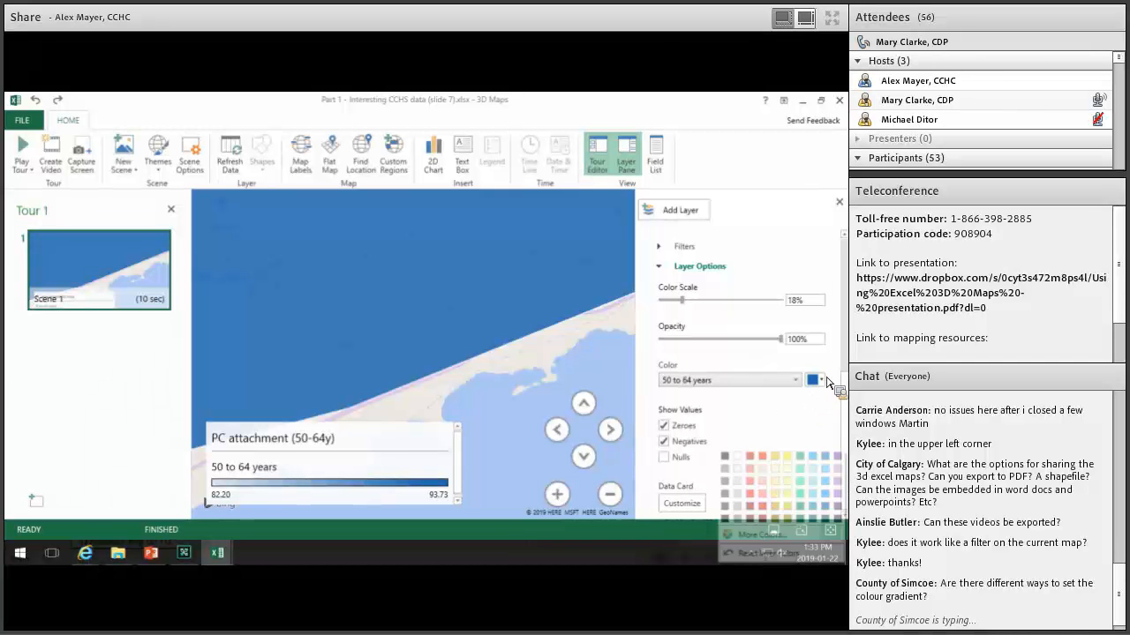
{"action": "left_click", "coordinate": [610, 494]}
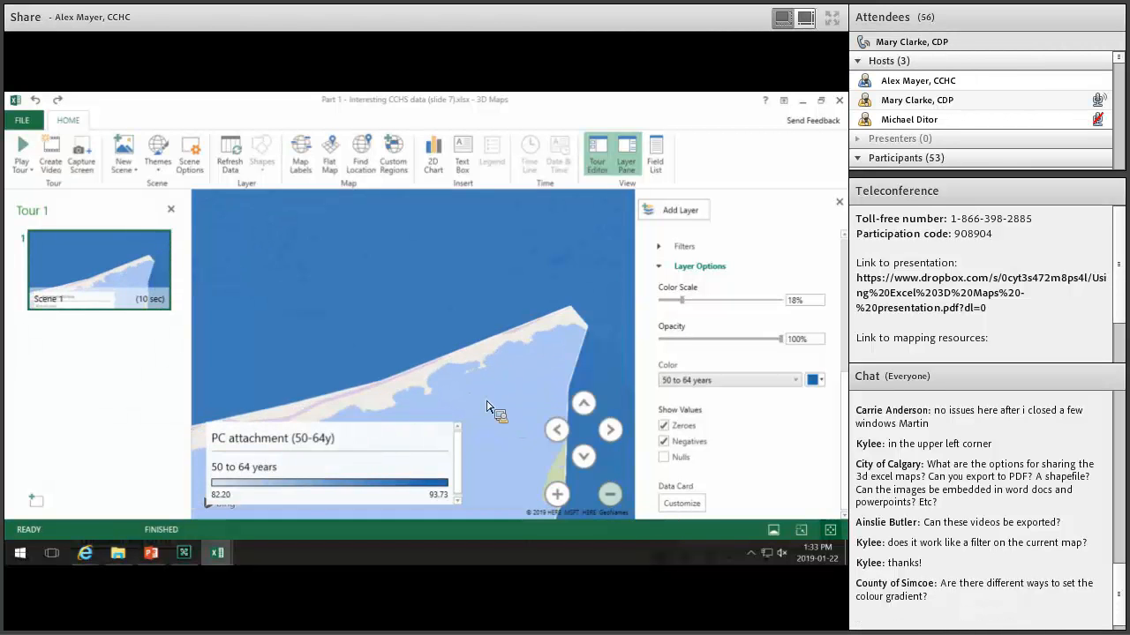
Change the Canada region layer colour from blue to red, then return to the PowerPoint slide show.
{"action": "scroll", "coordinate": [476, 366], "scroll_direction": "down", "scroll_amount": 5}
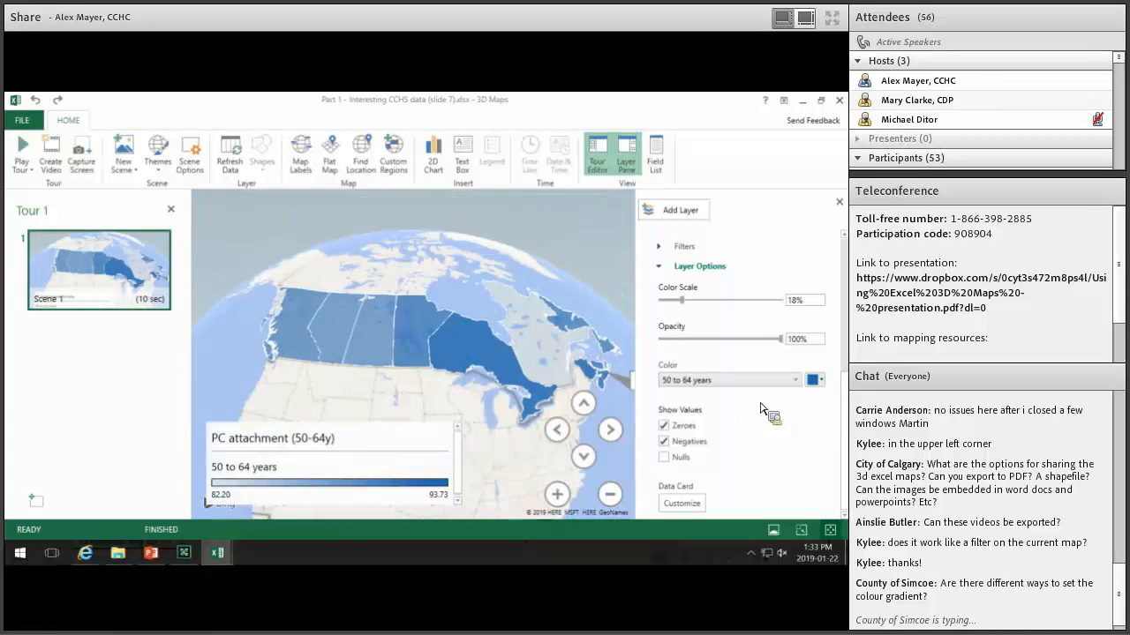
{"action": "left_click", "coordinate": [816, 379]}
{"action": "left_click", "coordinate": [749, 393]}
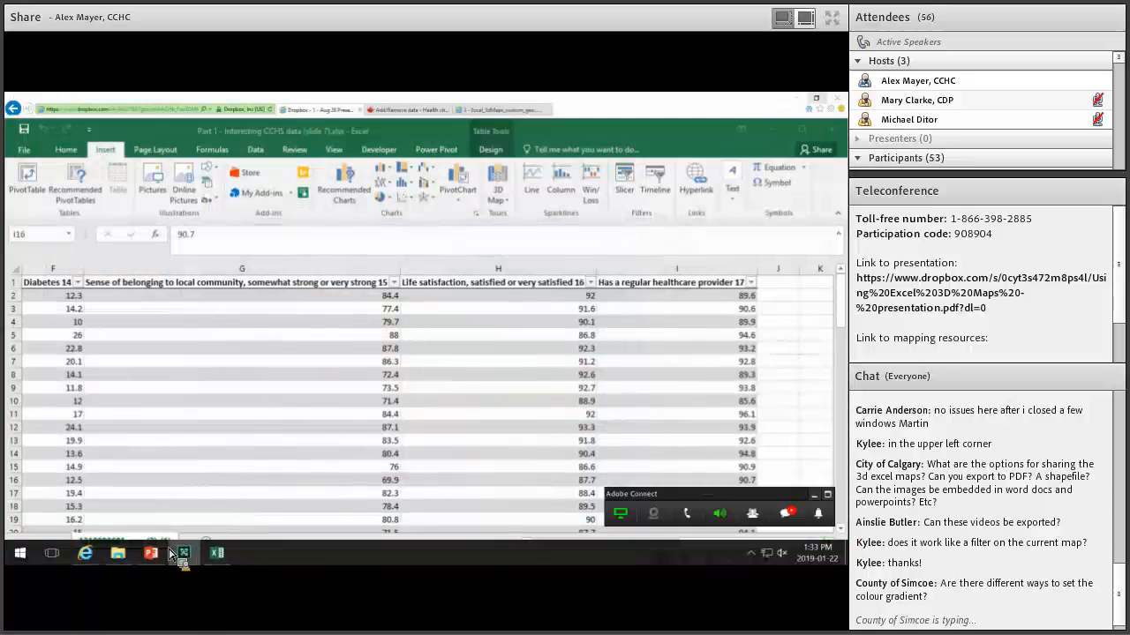
{"action": "left_click", "coordinate": [151, 553]}
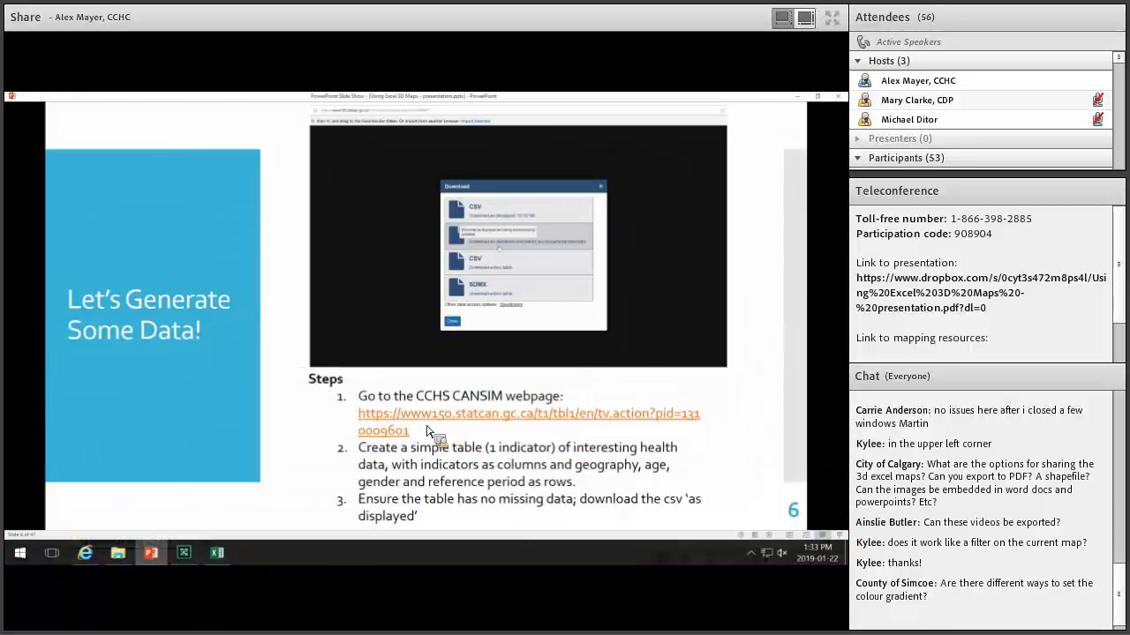
Advance the slide show from slide 6 to slide 14, 'What About Using Non-Standard Geographies?'.
{"action": "scroll", "coordinate": [433, 432], "scroll_direction": "down", "scroll_amount": 4}
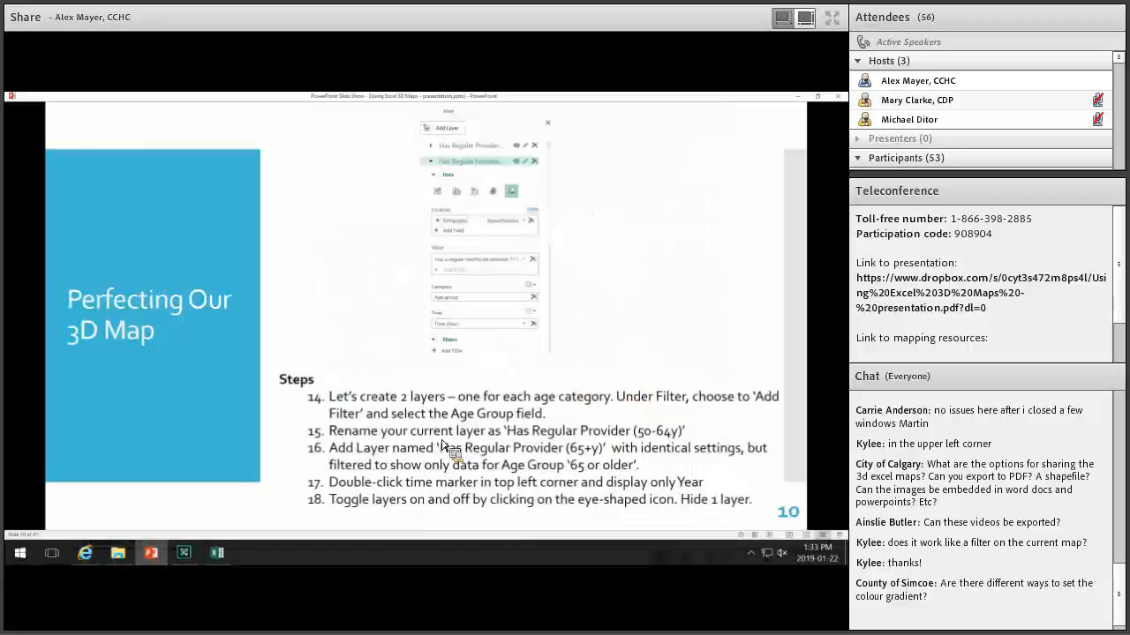
{"action": "scroll", "coordinate": [451, 447], "scroll_direction": "down", "scroll_amount": 2}
{"action": "scroll", "coordinate": [451, 439], "scroll_direction": "down", "scroll_amount": 1}
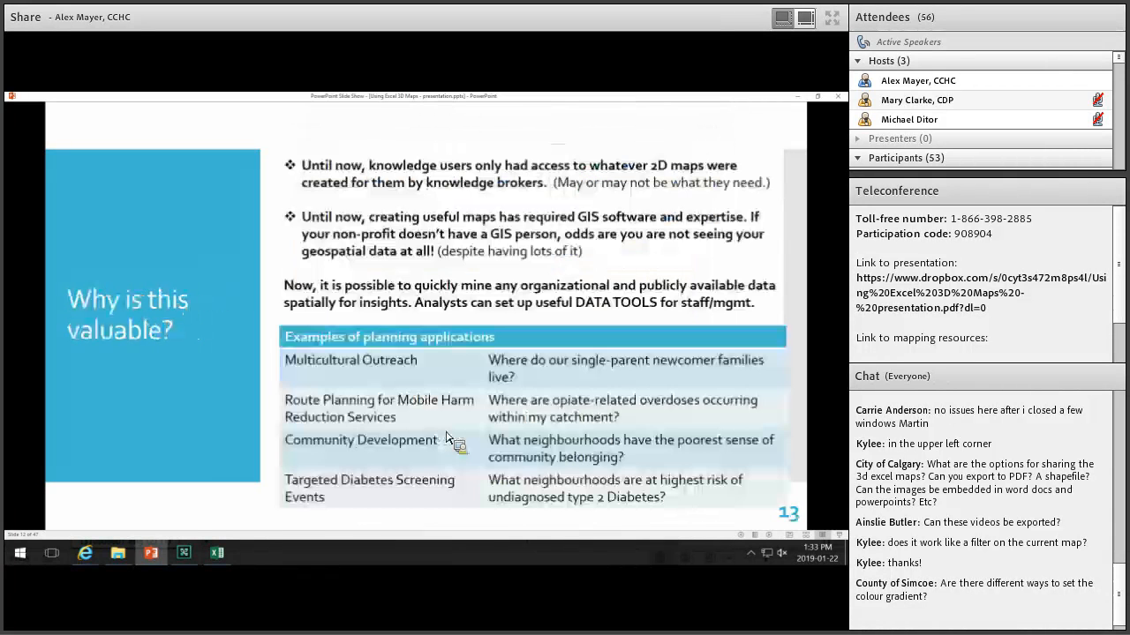
{"action": "scroll", "coordinate": [397, 404], "scroll_direction": "down", "scroll_amount": 1}
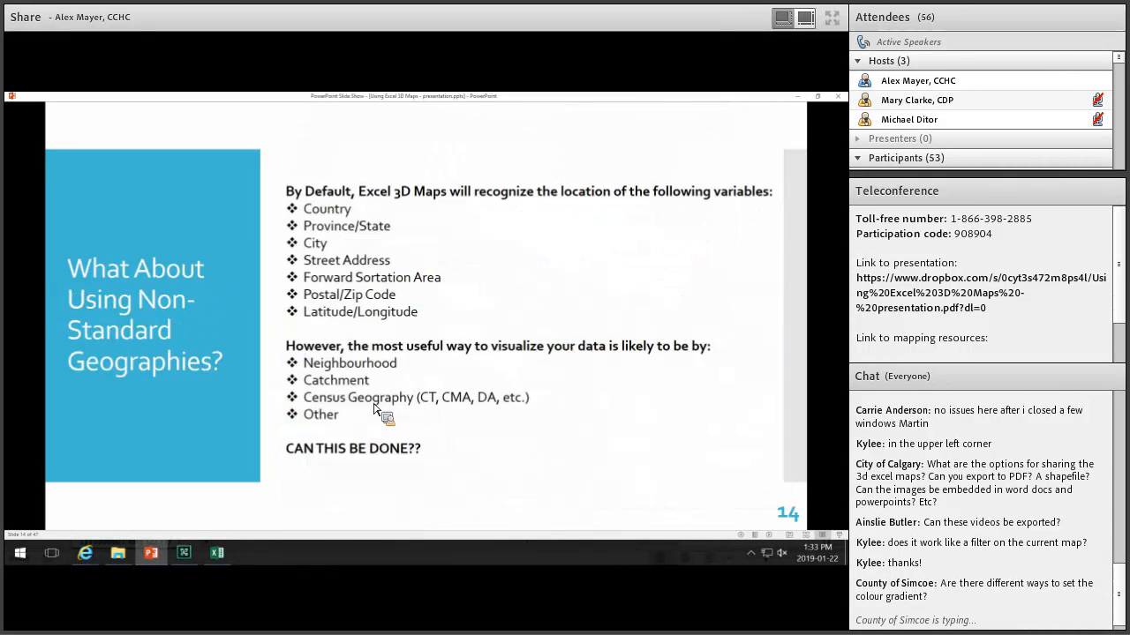
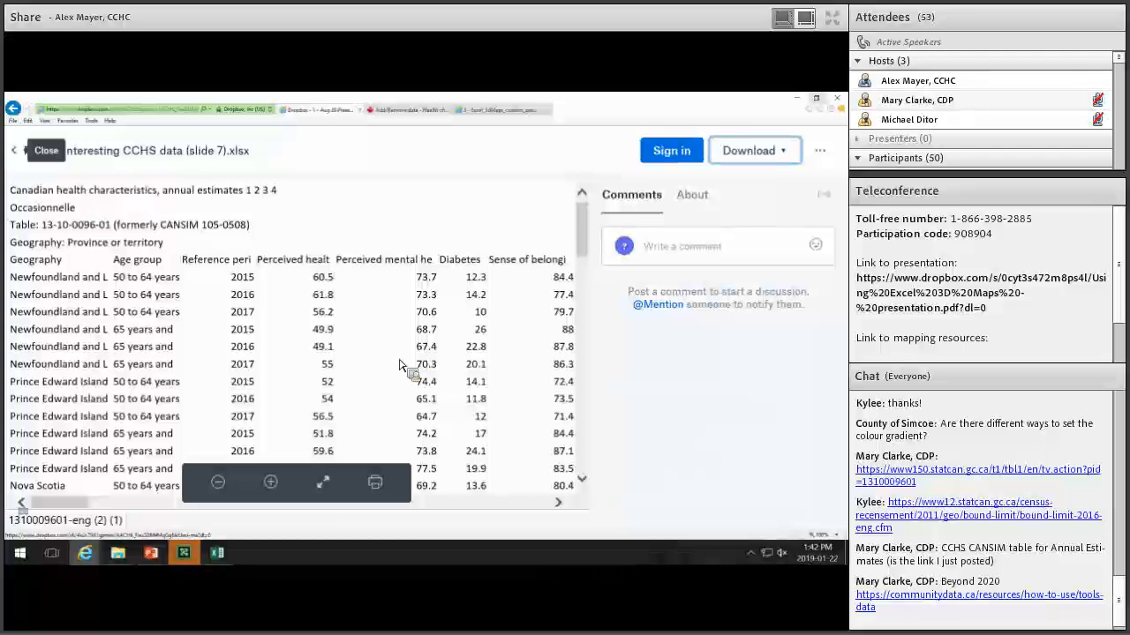
Direct-download Ottawa2016_Census_Data_Cleaned.ivt from the Dropbox folder.
{"action": "scroll", "coordinate": [472, 327], "scroll_direction": "down", "scroll_amount": 2}
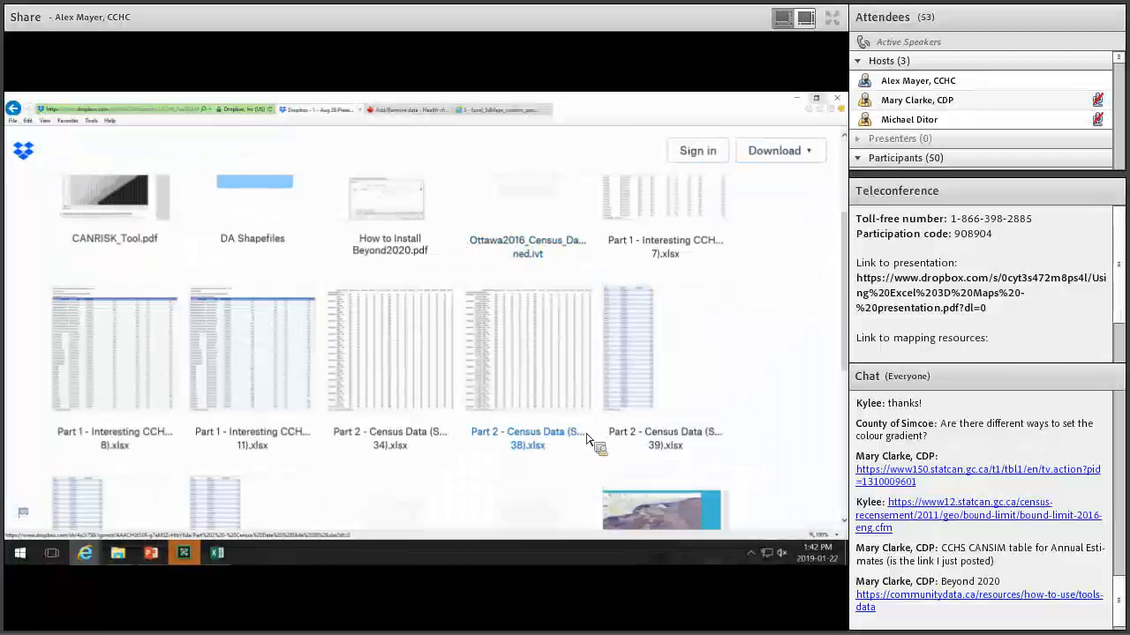
{"action": "scroll", "coordinate": [494, 391], "scroll_direction": "down", "scroll_amount": 2}
{"action": "scroll", "coordinate": [558, 346], "scroll_direction": "up", "scroll_amount": 1}
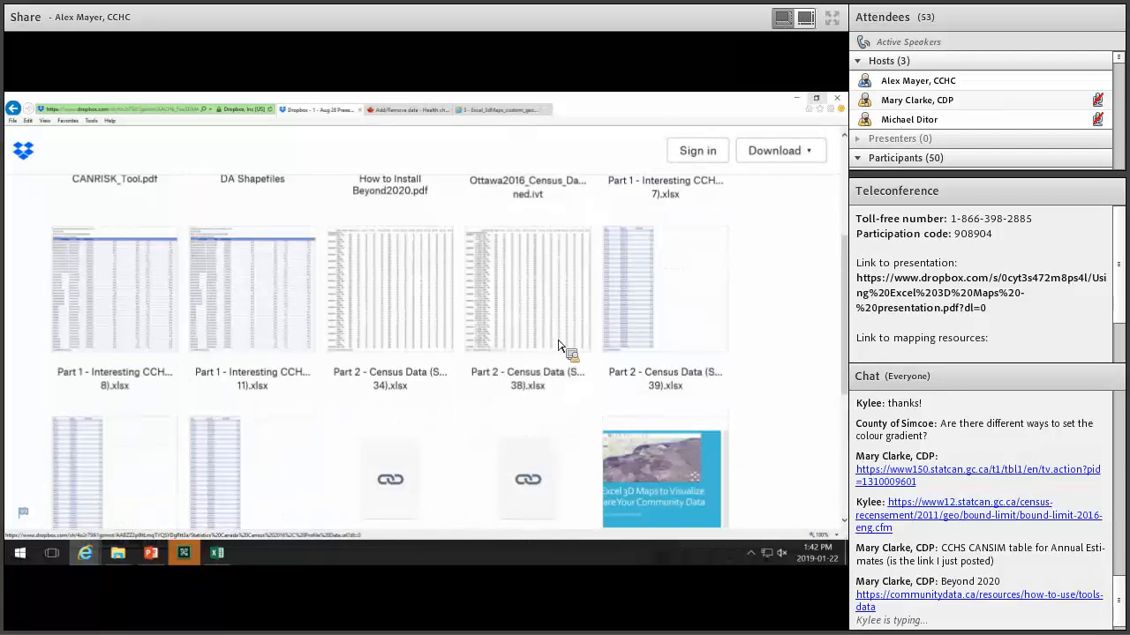
{"action": "scroll", "coordinate": [558, 345], "scroll_direction": "up", "scroll_amount": 2}
{"action": "left_click", "coordinate": [552, 318]}
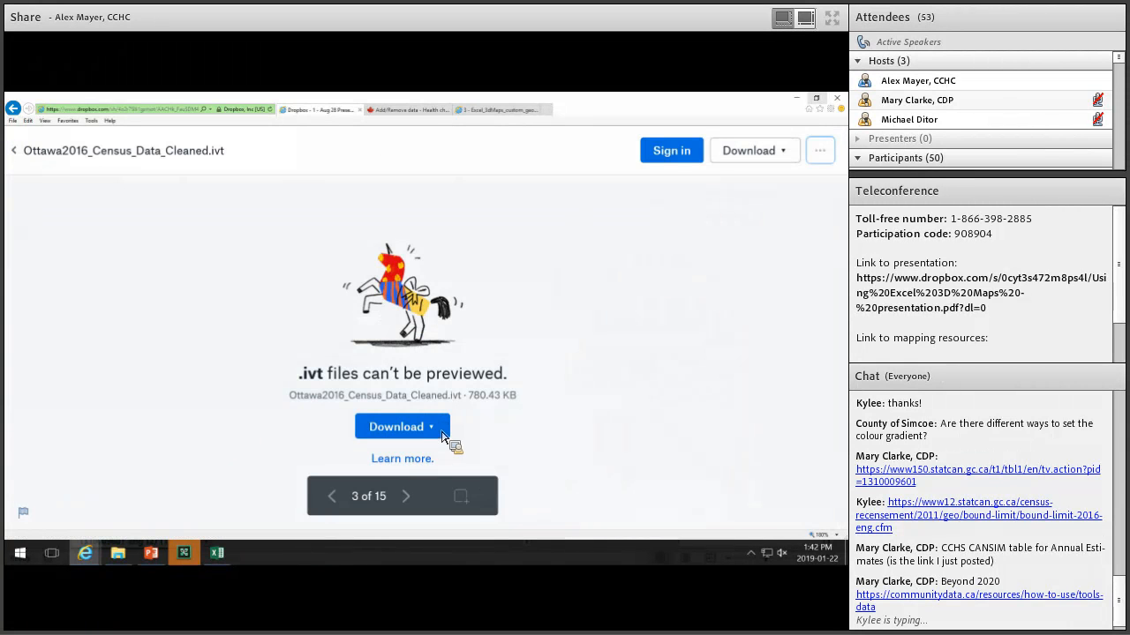
{"action": "left_click", "coordinate": [432, 429]}
{"action": "left_click", "coordinate": [402, 473]}
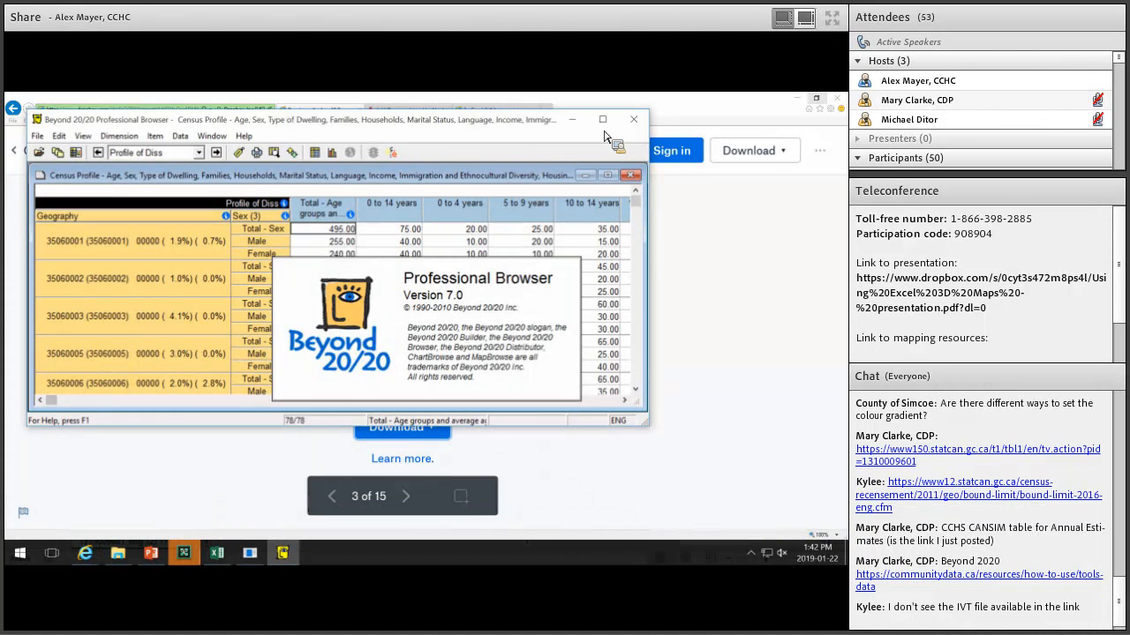
Maximize the census table, keeping geography as rows and age groups as columns; cancel the English Desc search.
{"action": "left_click", "coordinate": [602, 119]}
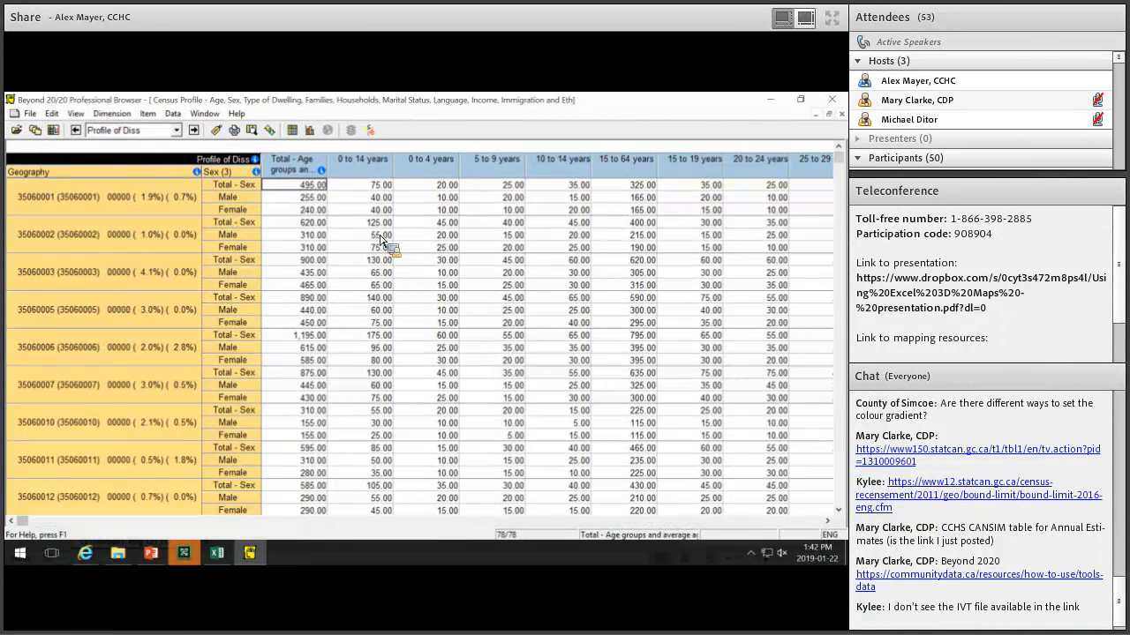
{"action": "left_click_drag", "start_coordinate": [205, 161], "coordinate": [143, 263]}
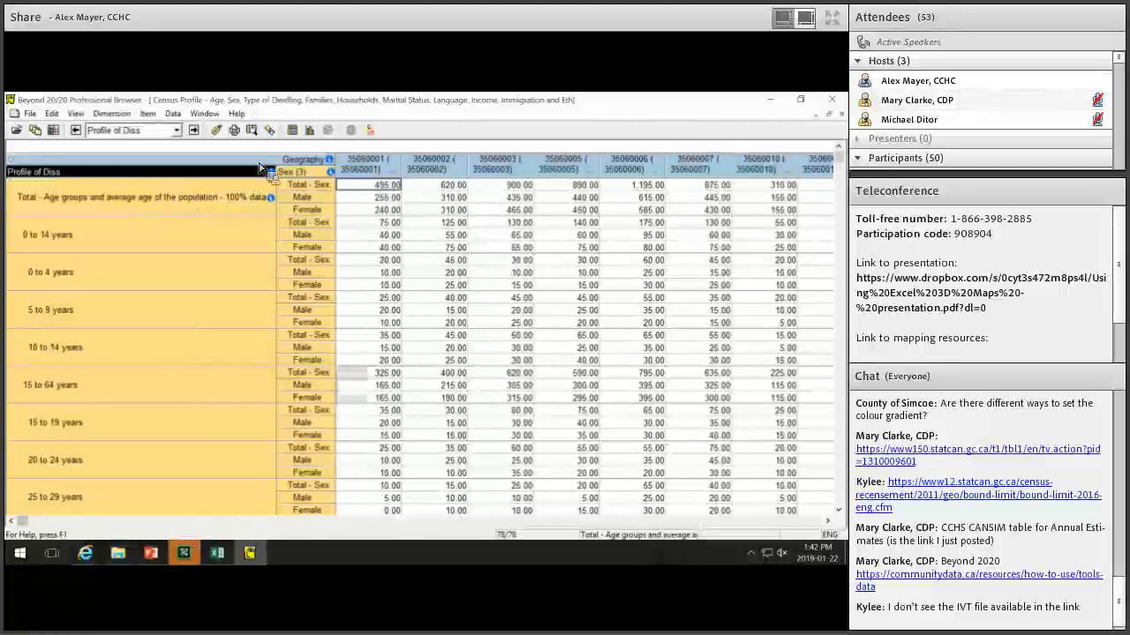
{"action": "left_click_drag", "start_coordinate": [231, 192], "coordinate": [124, 273]}
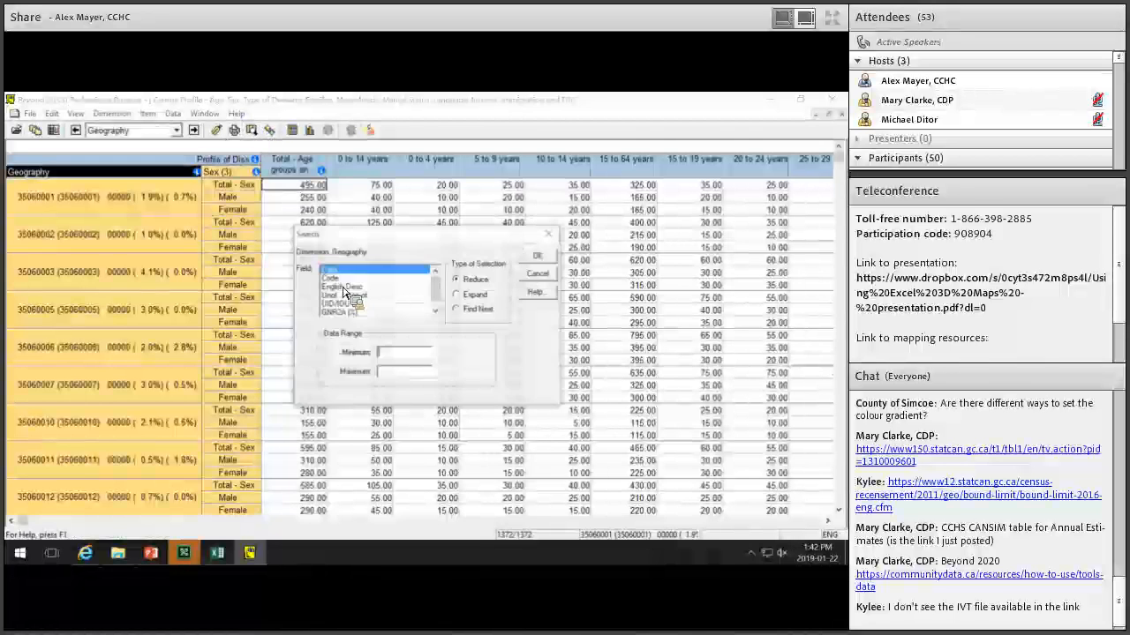
{"action": "key", "text": "Down"}
{"action": "key", "text": "Down"}
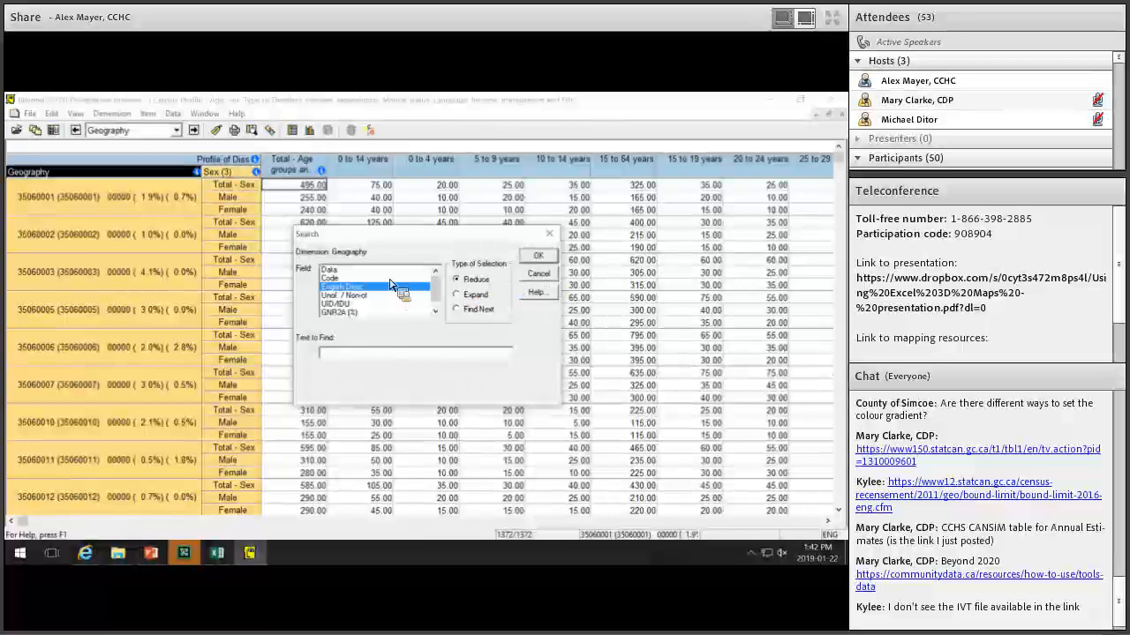
{"action": "key", "text": "Escape"}
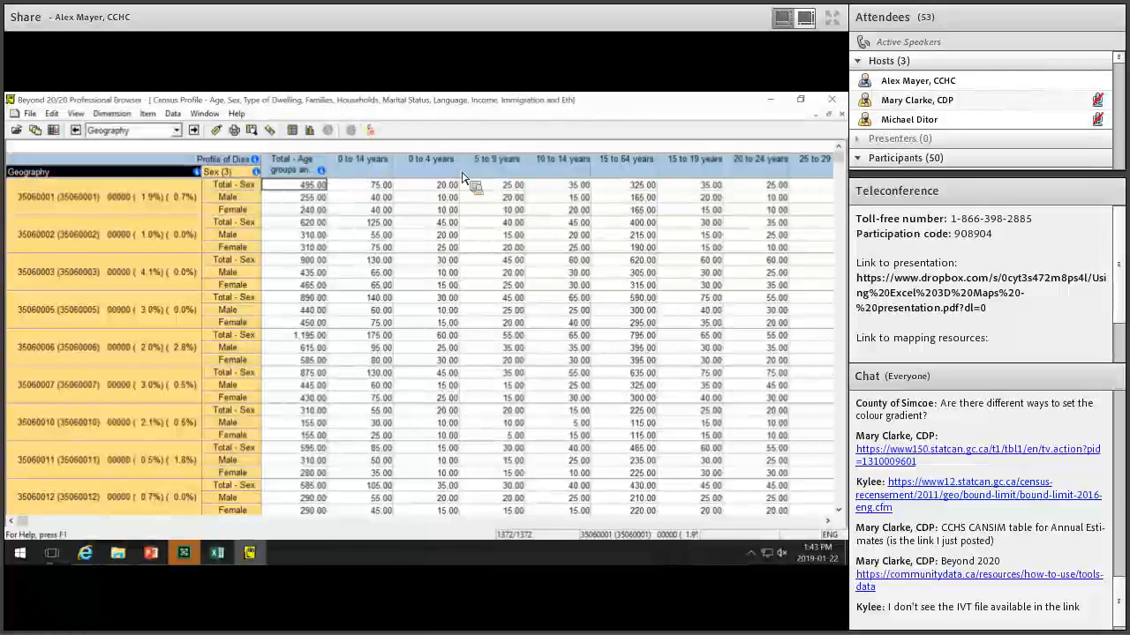
{"action": "left_click", "coordinate": [362, 166]}
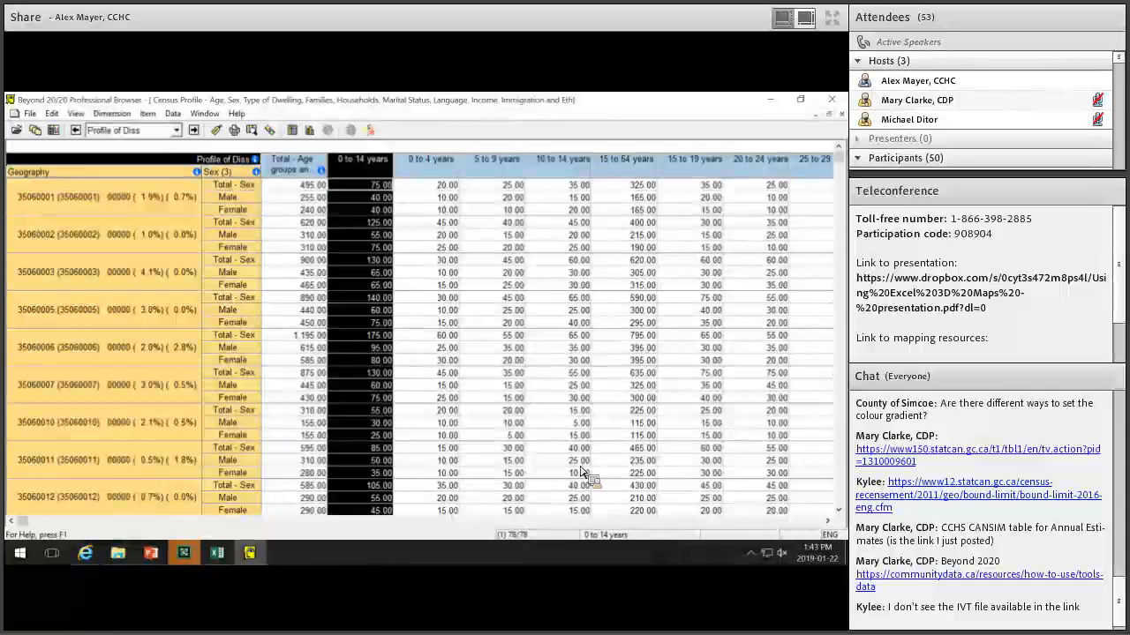
{"action": "left_click_drag", "start_coordinate": [28, 527], "coordinate": [277, 529]}
{"action": "left_click", "coordinate": [279, 525]}
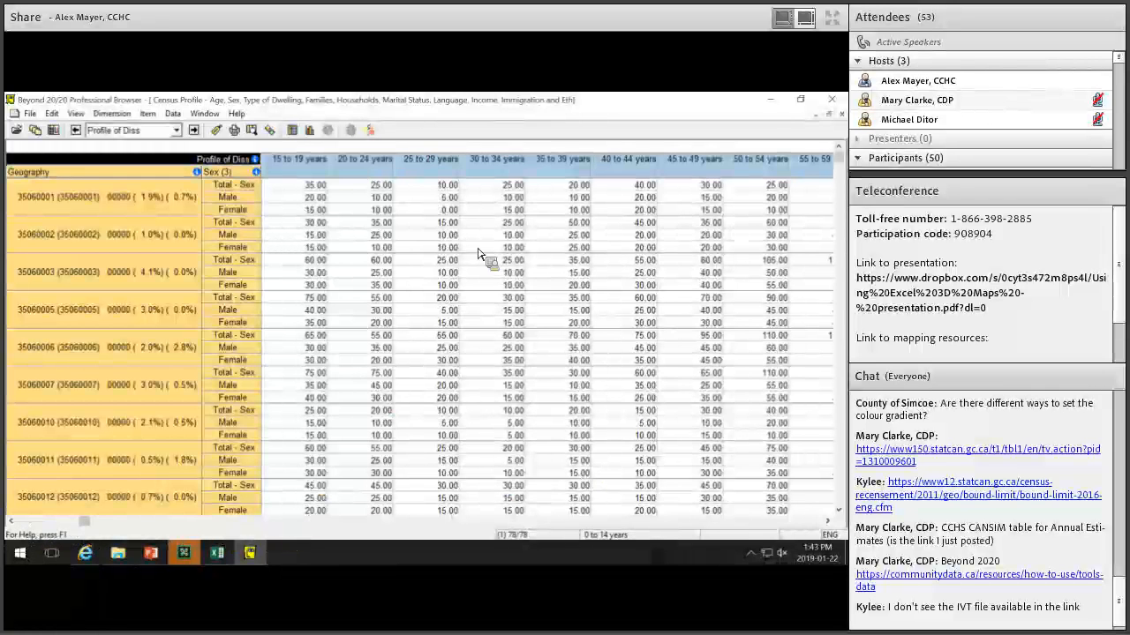
{"action": "left_click_drag", "start_coordinate": [178, 530], "coordinate": [618, 353]}
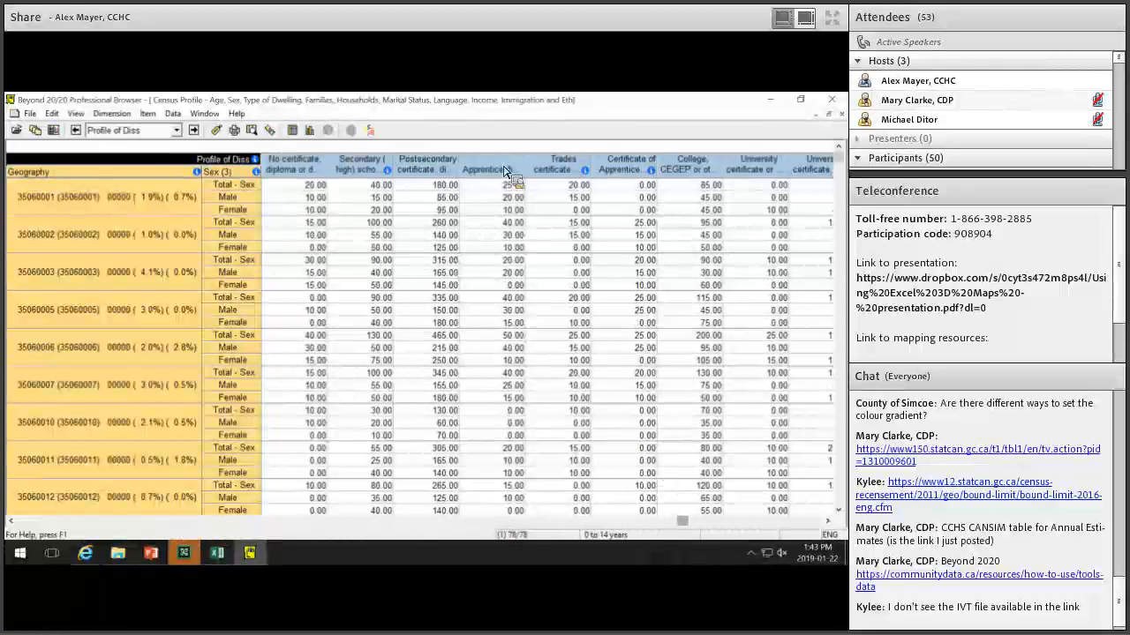
{"action": "left_click_drag", "start_coordinate": [685, 525], "coordinate": [22, 491]}
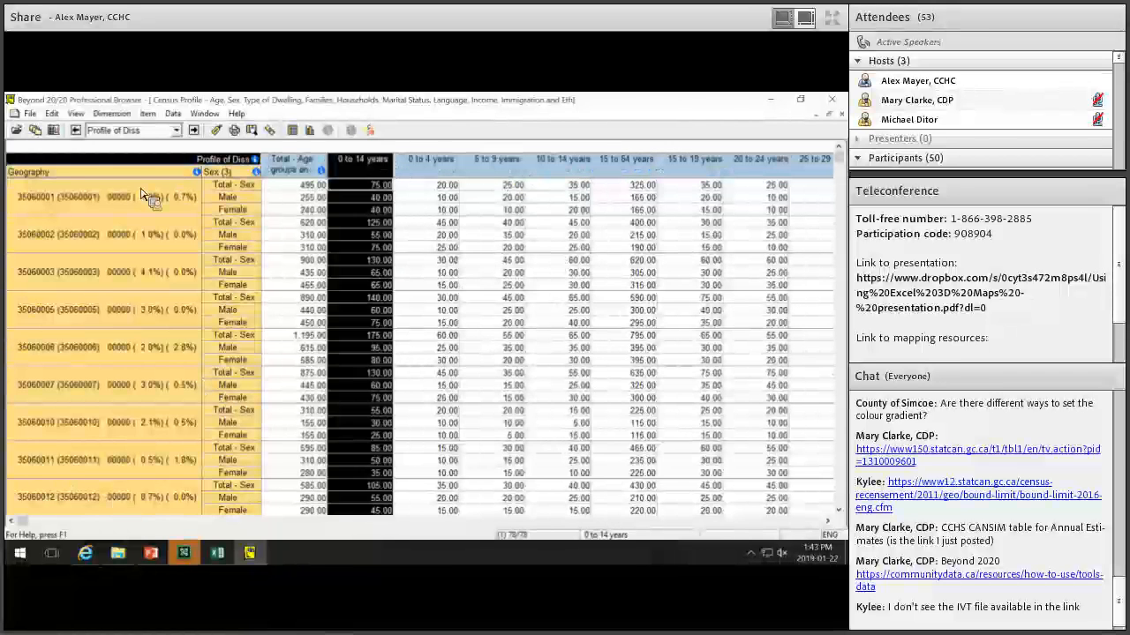
{"action": "right_click", "coordinate": [371, 169]}
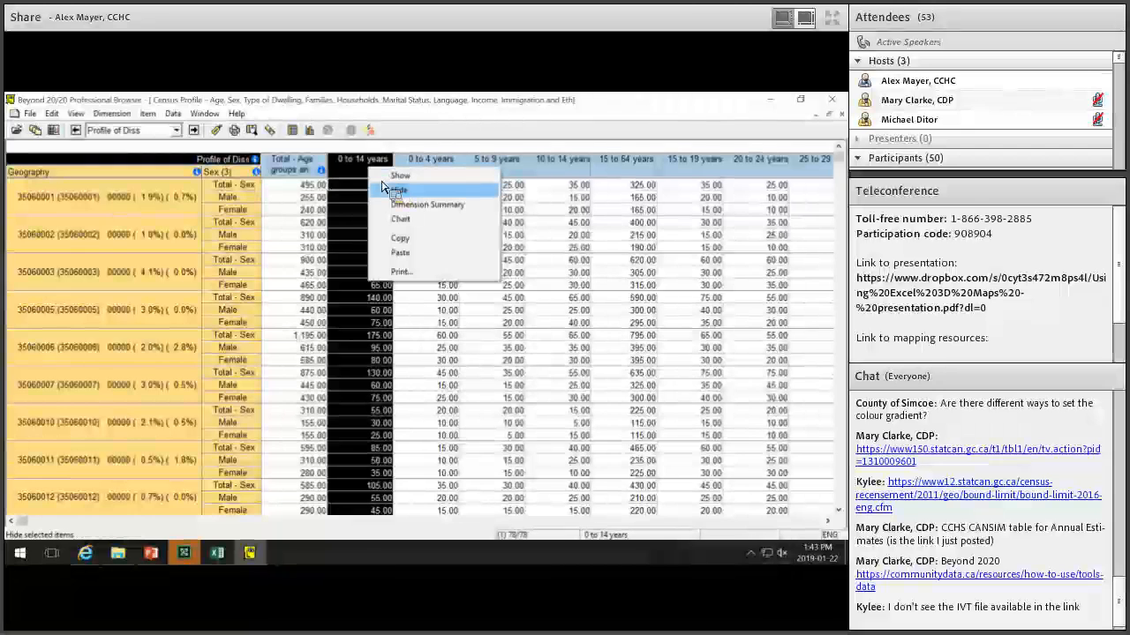
{"action": "left_click", "coordinate": [382, 189]}
{"action": "right_click", "coordinate": [379, 168]}
{"action": "left_click", "coordinate": [392, 190]}
{"action": "left_click", "coordinate": [371, 166]}
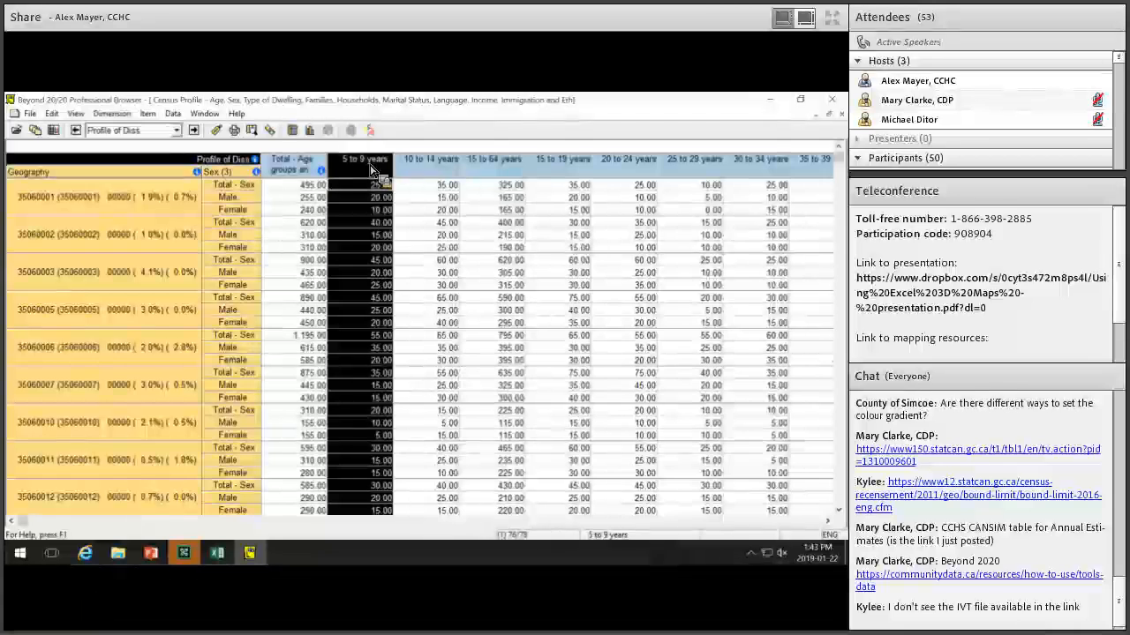
{"action": "right_click", "coordinate": [369, 165]}
{"action": "key", "text": "Return"}
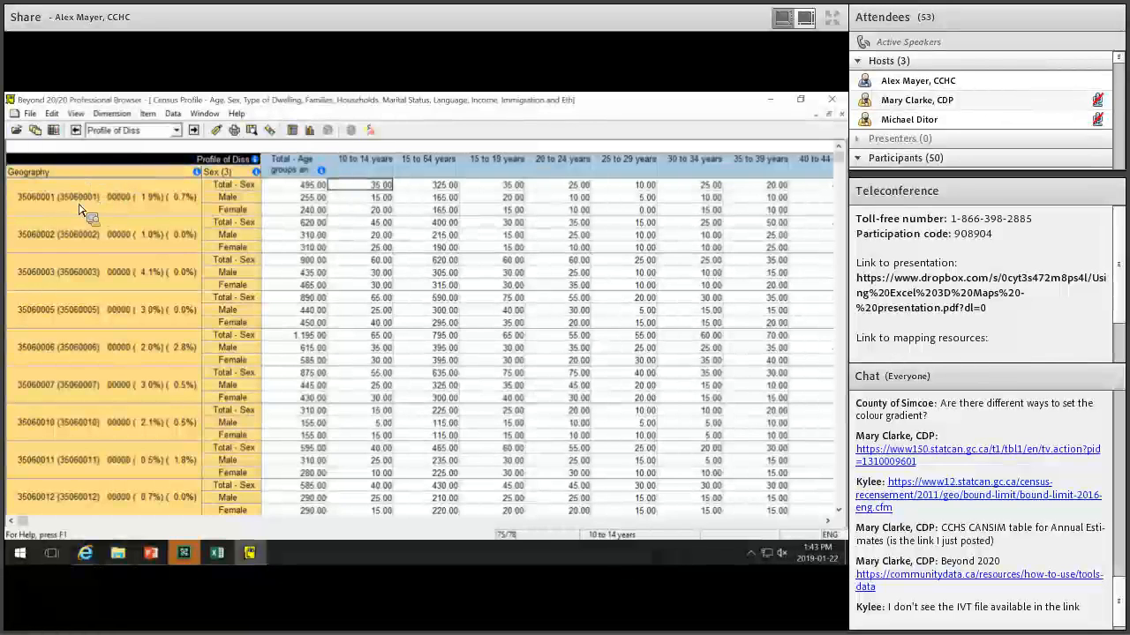
{"action": "left_click", "coordinate": [46, 173]}
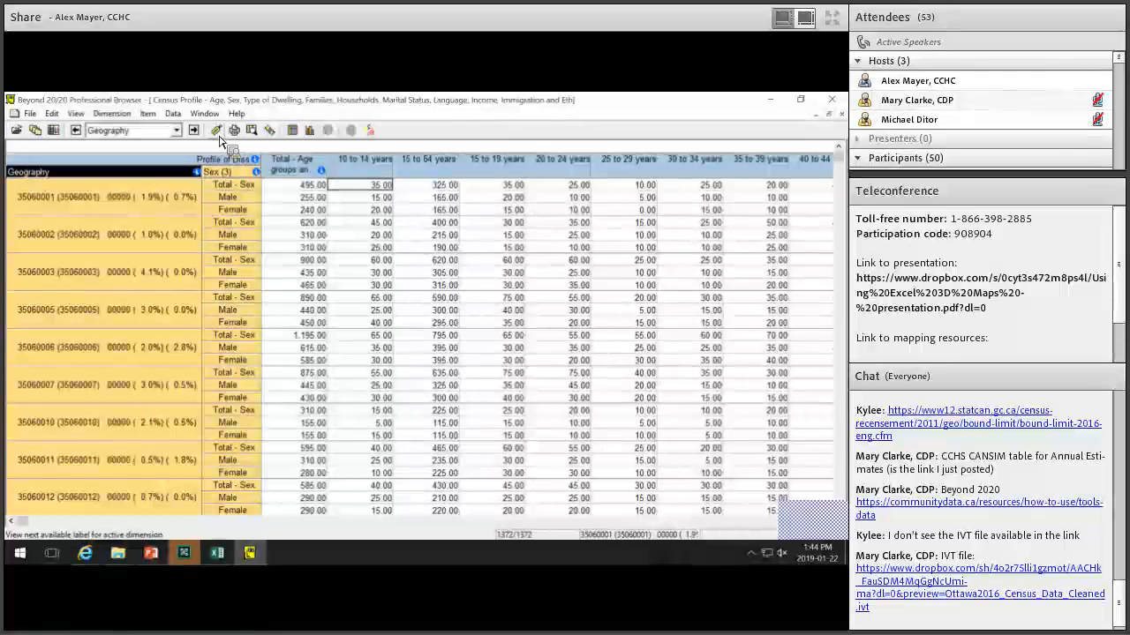
Switch the geography row labels to short codes only.
{"action": "left_click", "coordinate": [154, 163]}
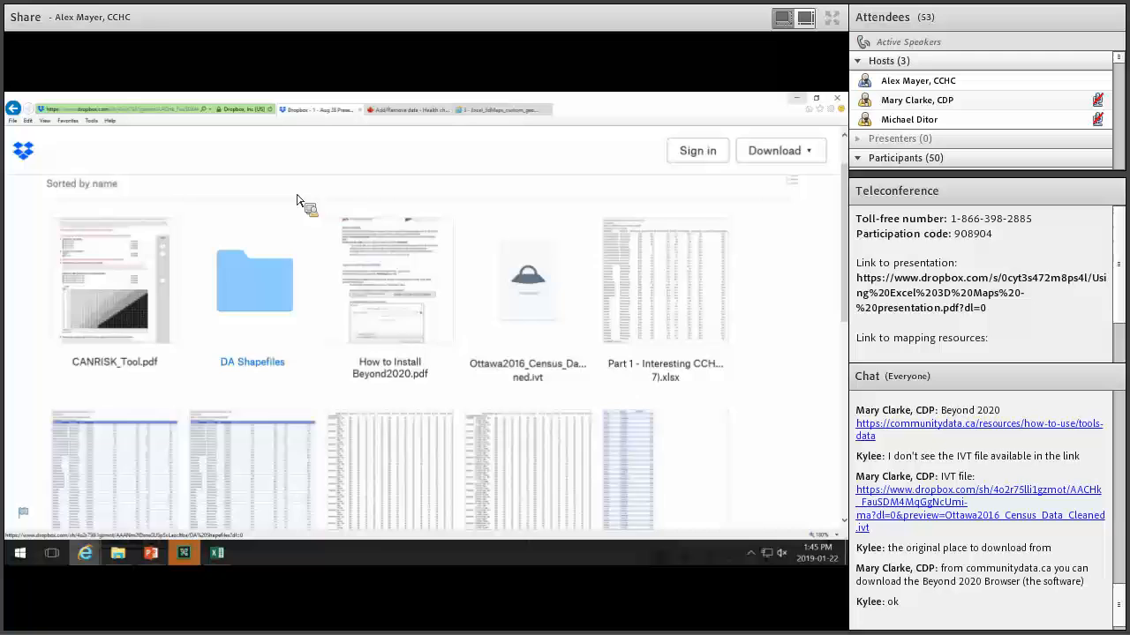
Preview Part 2 - Census Data (Slide 34).xlsx, then go back to the Statistics Canada table page.
{"action": "scroll", "coordinate": [471, 239], "scroll_direction": "down", "scroll_amount": 3}
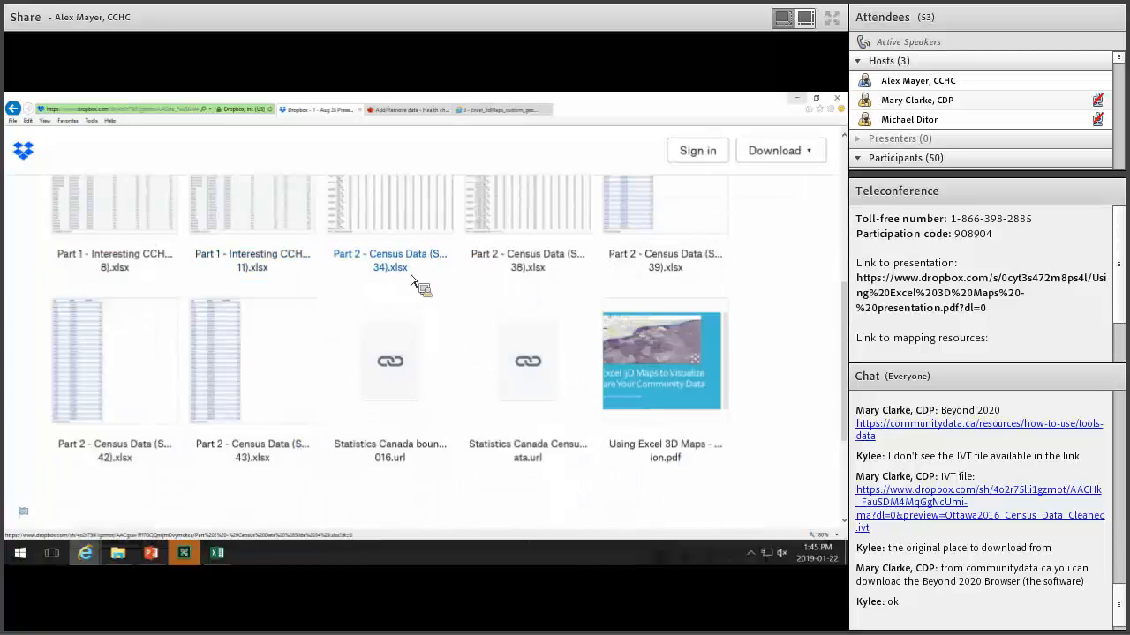
{"action": "scroll", "coordinate": [423, 336], "scroll_direction": "up", "scroll_amount": 2}
{"action": "left_click", "coordinate": [435, 382]}
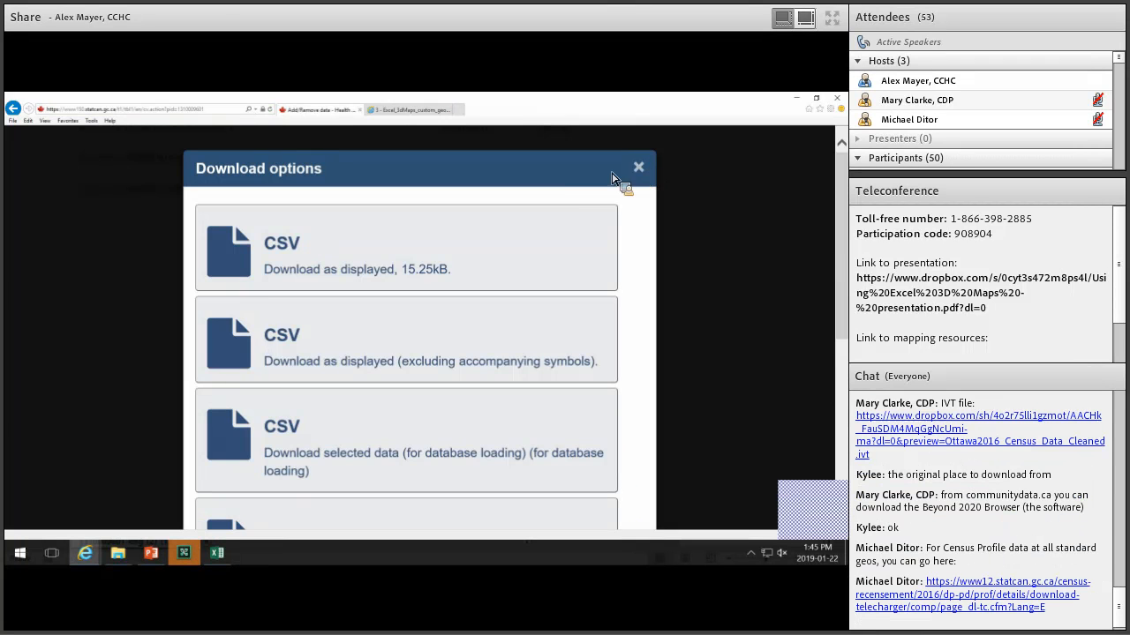
{"action": "left_click", "coordinate": [637, 168]}
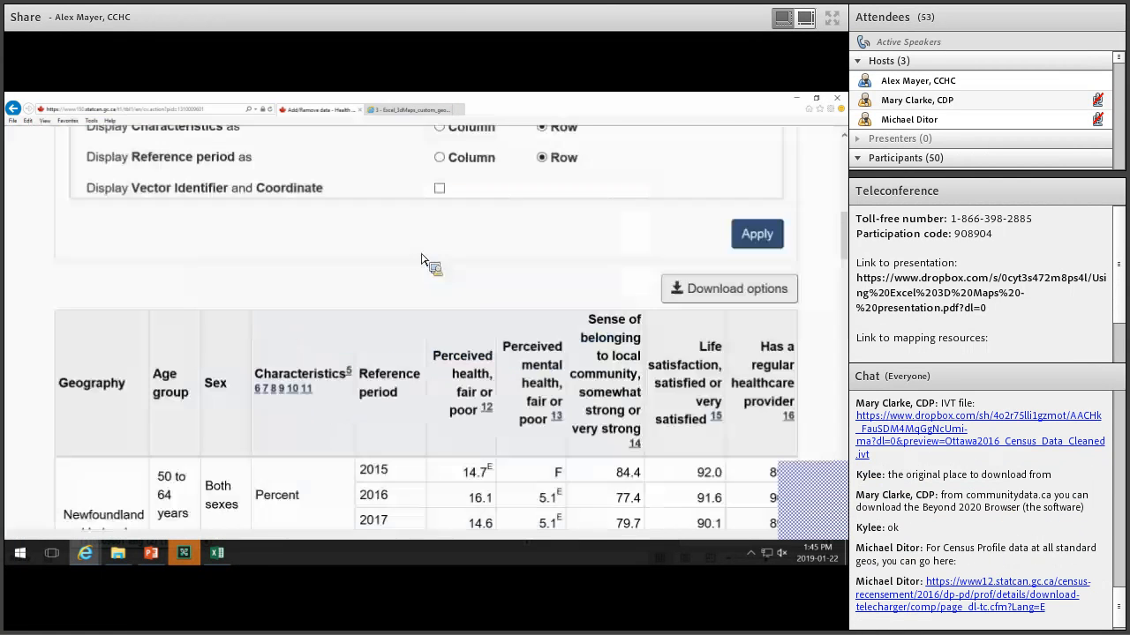
View the 3 - Excel_3dMaps_custom_geos Dropbox folder, then return to the slide show.
{"action": "left_click", "coordinate": [444, 111]}
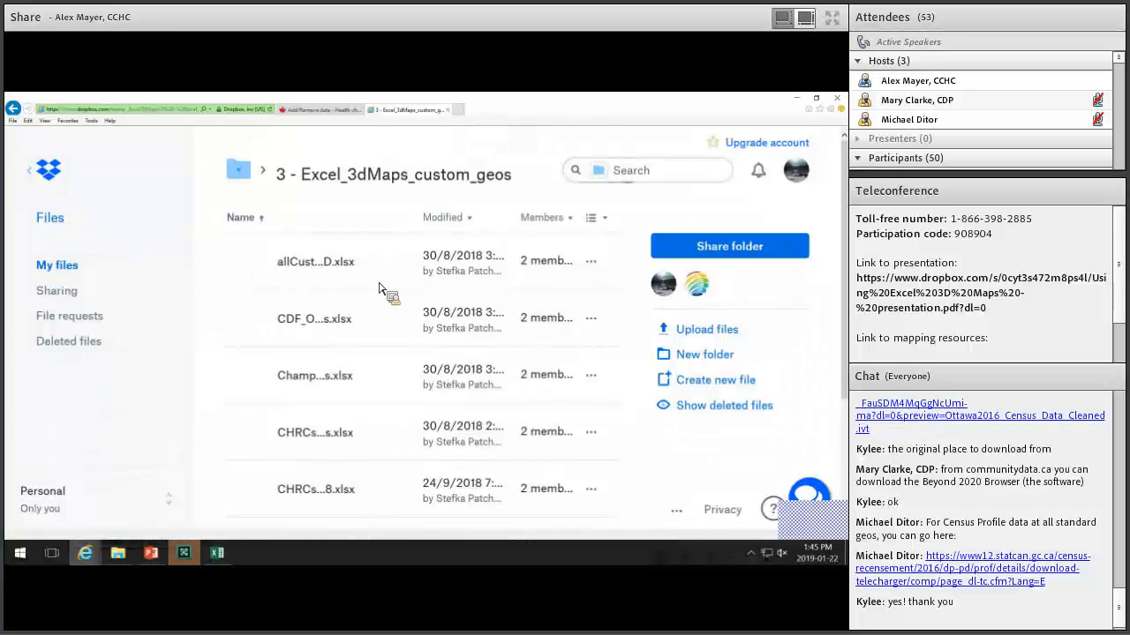
{"action": "left_click", "coordinate": [463, 112]}
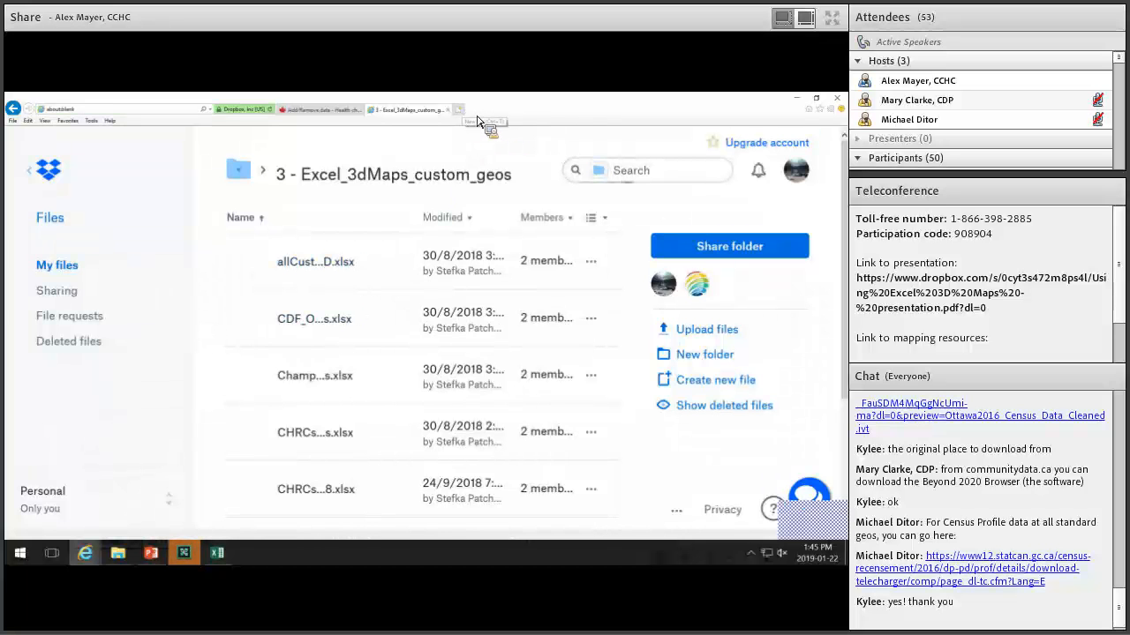
{"action": "left_click", "coordinate": [536, 112]}
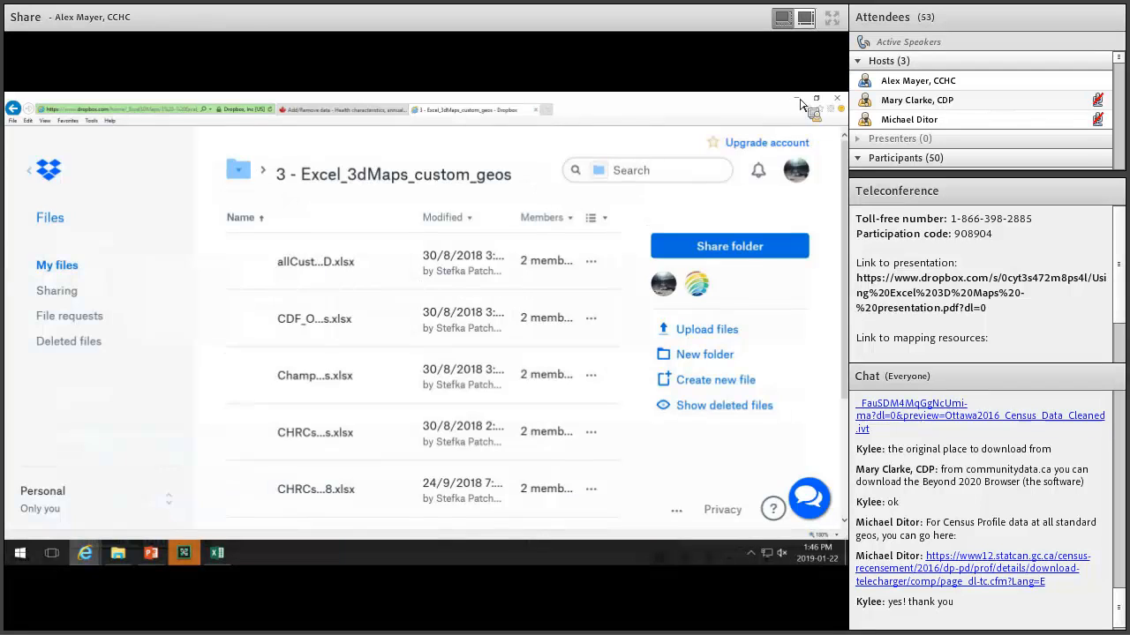
{"action": "key", "text": "alt+Tab"}
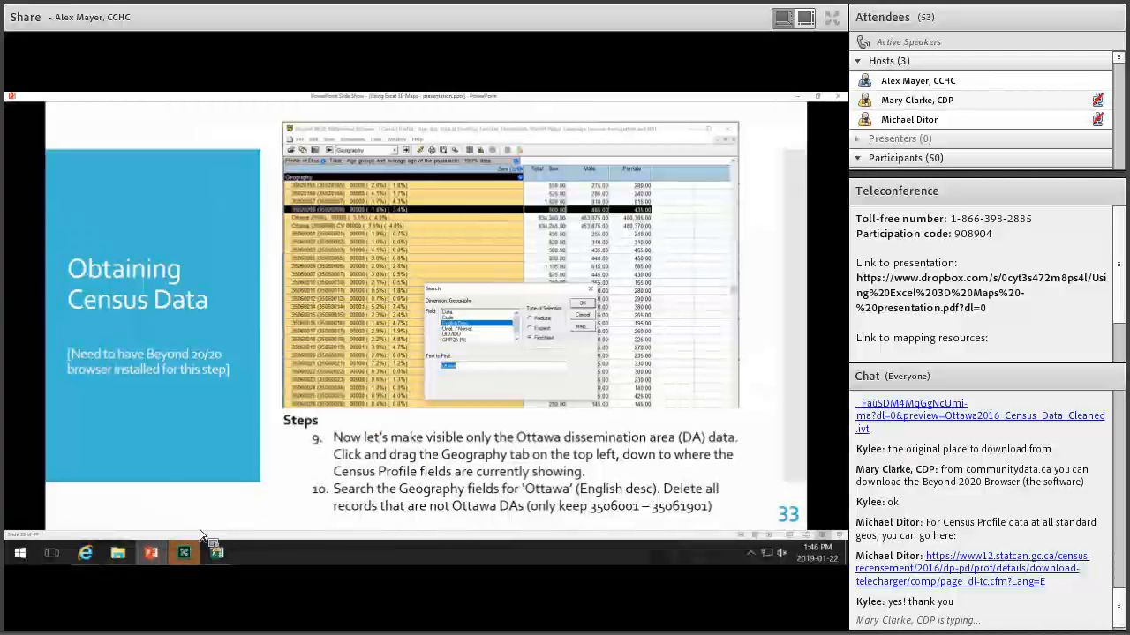
Open Part 2 - Census Data (Slide 38).xlsx from the 3D Maps tutorial folder.
{"action": "left_click", "coordinate": [118, 553]}
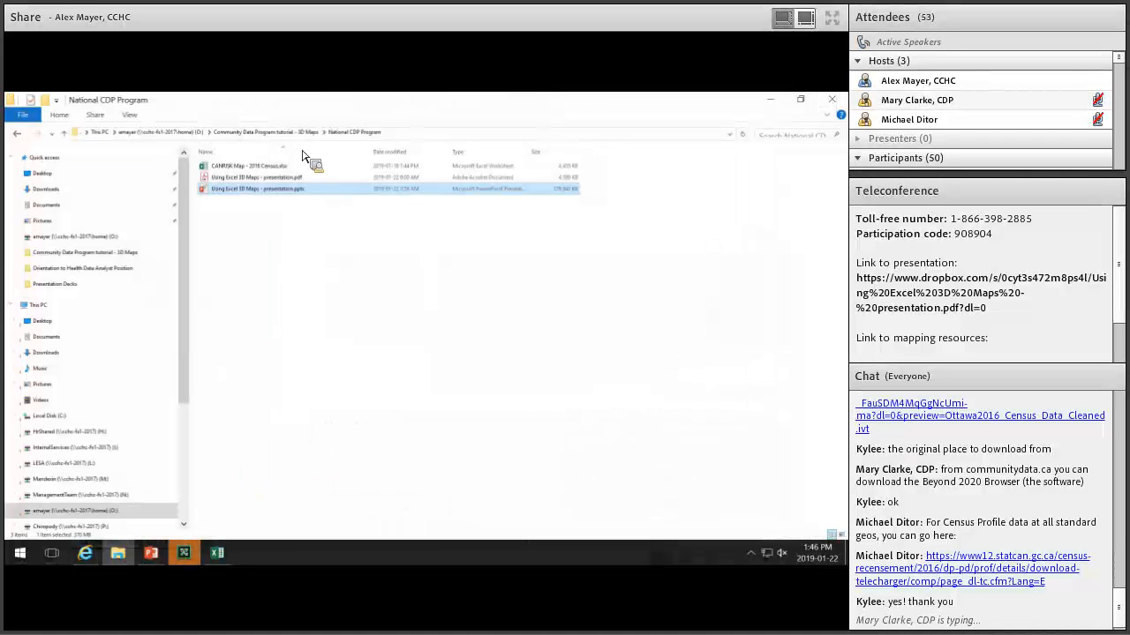
{"action": "left_click", "coordinate": [280, 134]}
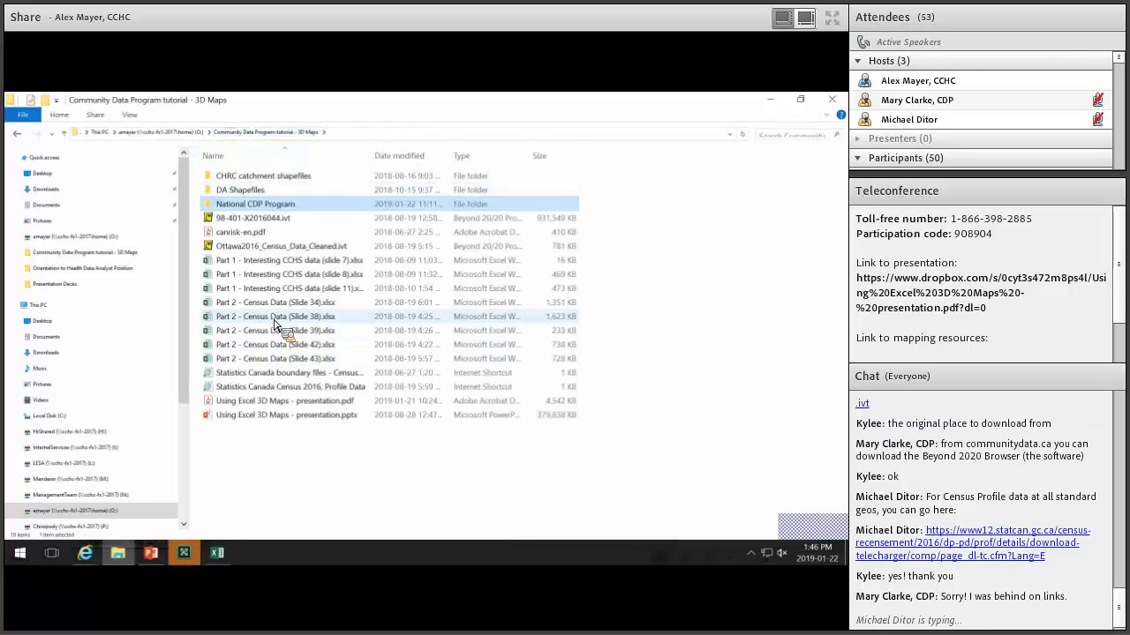
{"action": "double_click", "coordinate": [276, 323]}
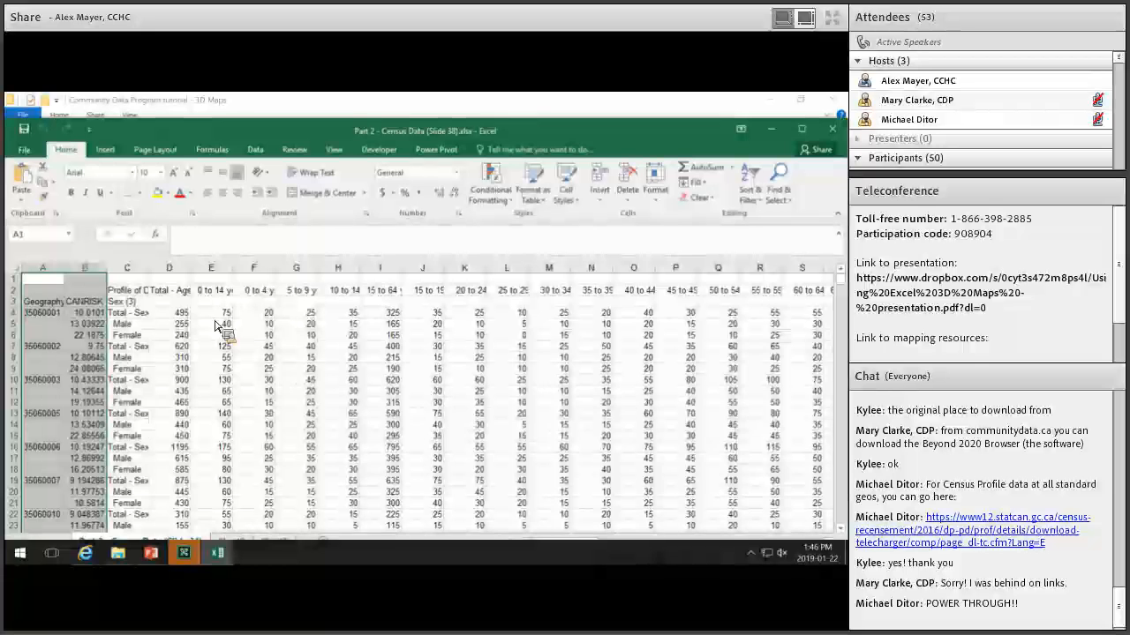
{"action": "scroll", "coordinate": [64, 323], "scroll_direction": "down", "scroll_amount": 1}
{"action": "scroll", "coordinate": [49, 320], "scroll_direction": "up", "scroll_amount": 1}
{"action": "left_click", "coordinate": [55, 314]}
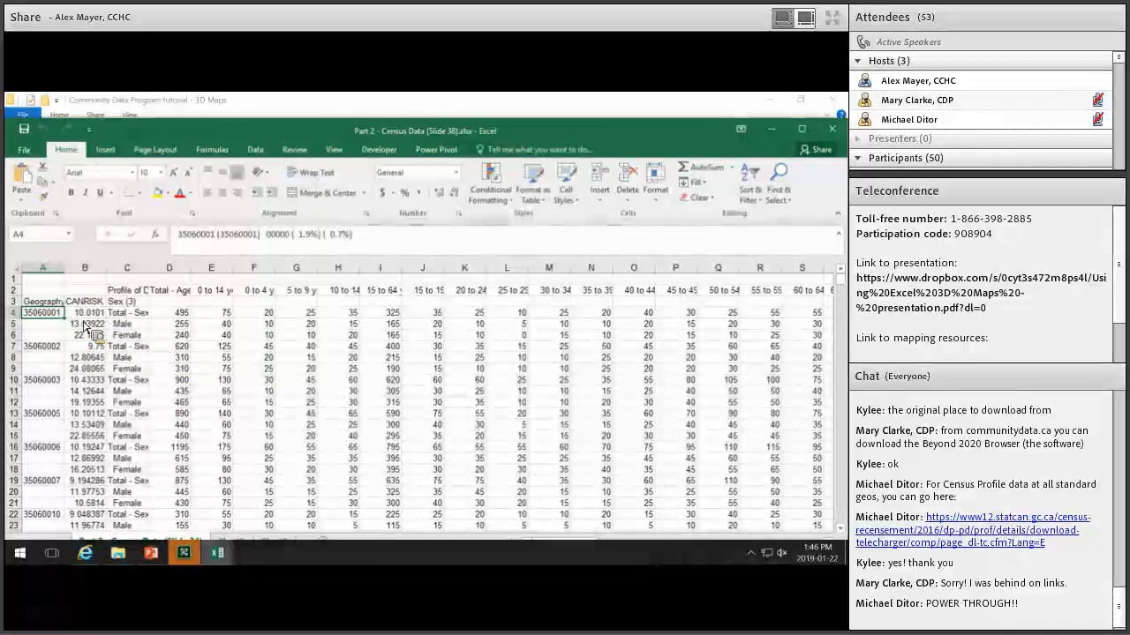
{"action": "left_click", "coordinate": [217, 315]}
{"action": "left_click", "coordinate": [214, 357]}
{"action": "left_click", "coordinate": [254, 368]}
{"action": "left_click", "coordinate": [549, 436]}
{"action": "left_click", "coordinate": [550, 458]}
{"action": "scroll", "coordinate": [596, 435], "scroll_direction": "down", "scroll_amount": 7}
{"action": "scroll", "coordinate": [657, 404], "scroll_direction": "up", "scroll_amount": 7}
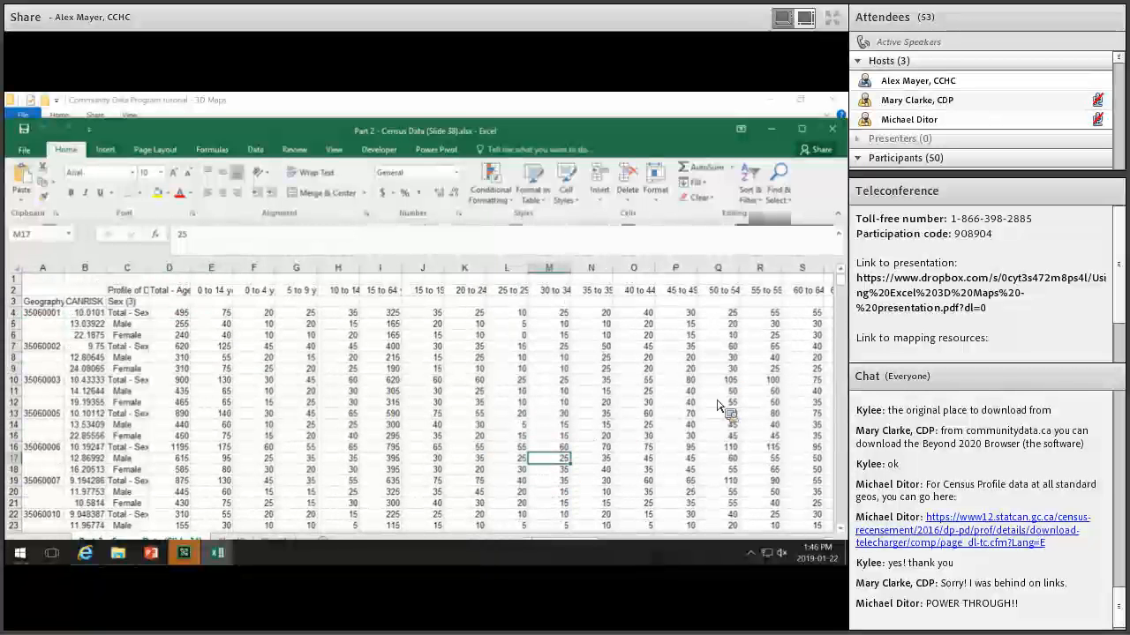
{"action": "left_click", "coordinate": [718, 369]}
{"action": "scroll", "coordinate": [477, 423], "scroll_direction": "down", "scroll_amount": 11}
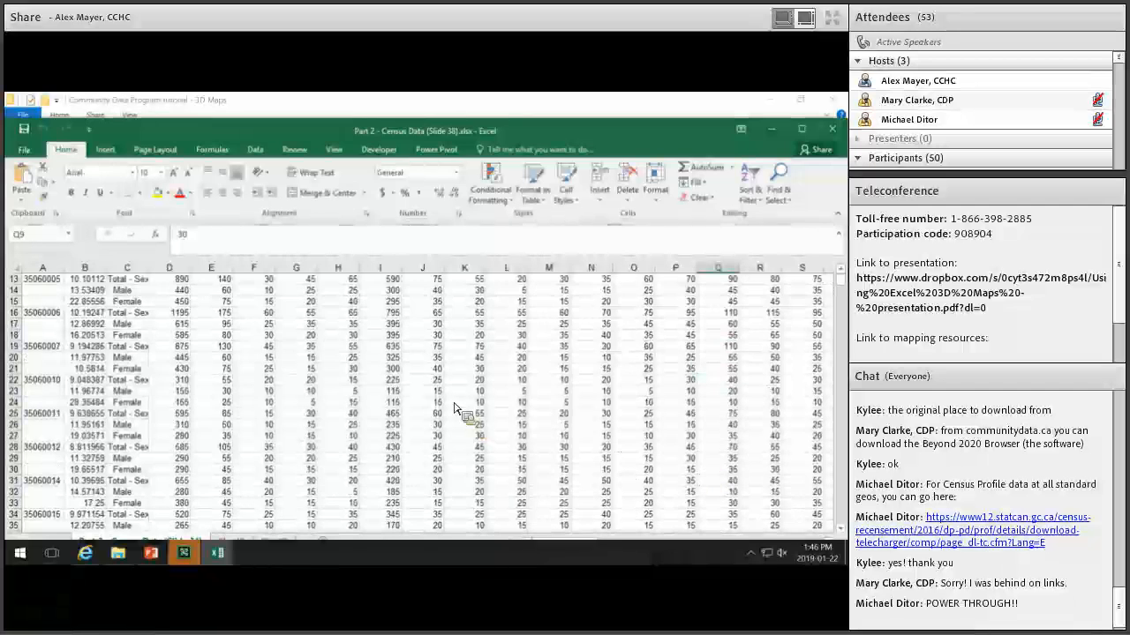
{"action": "scroll", "coordinate": [150, 331], "scroll_direction": "up", "scroll_amount": 11}
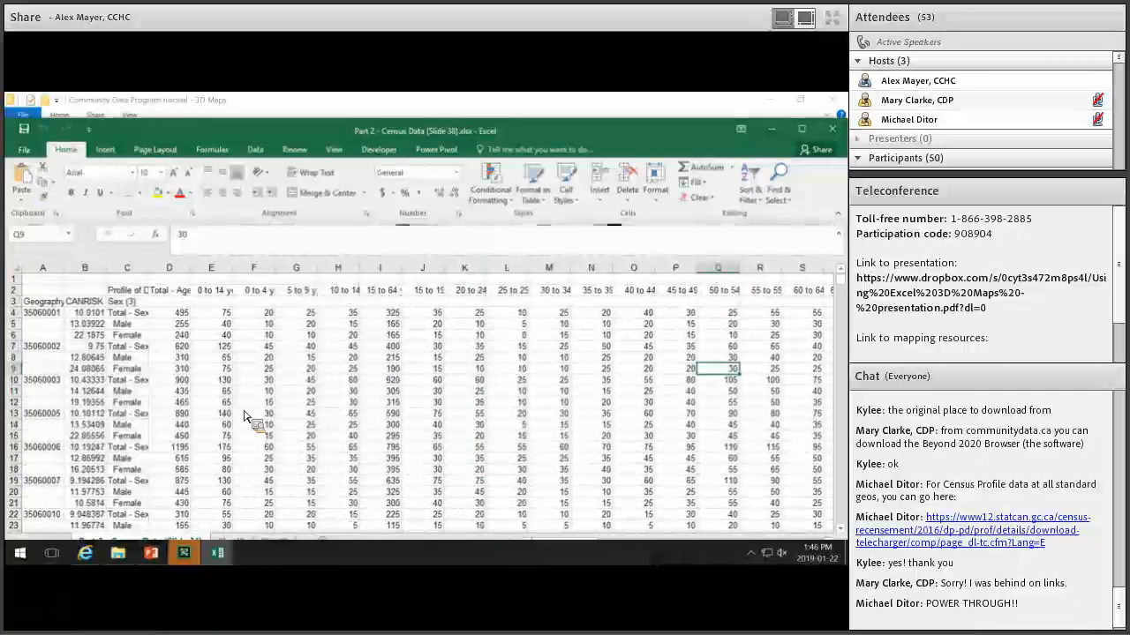
{"action": "left_click", "coordinate": [254, 539]}
{"action": "left_click", "coordinate": [297, 338]}
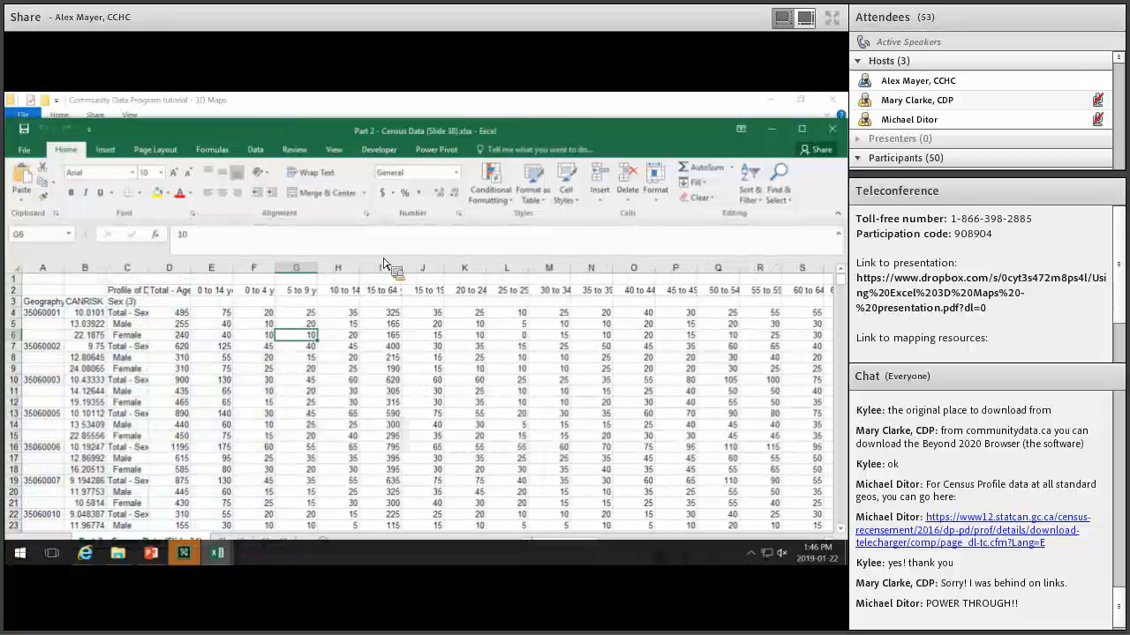
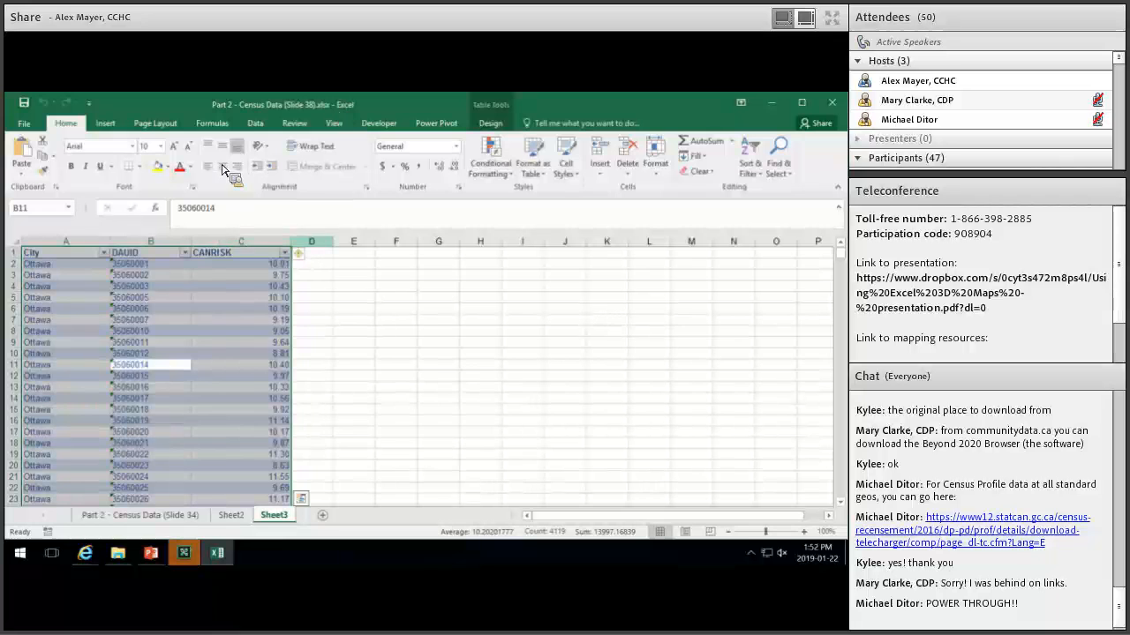
Check the CANRISK column filter, then launch 3D Maps from Insert on the City/DAUID/CANRISK table.
{"action": "left_click", "coordinate": [106, 123]}
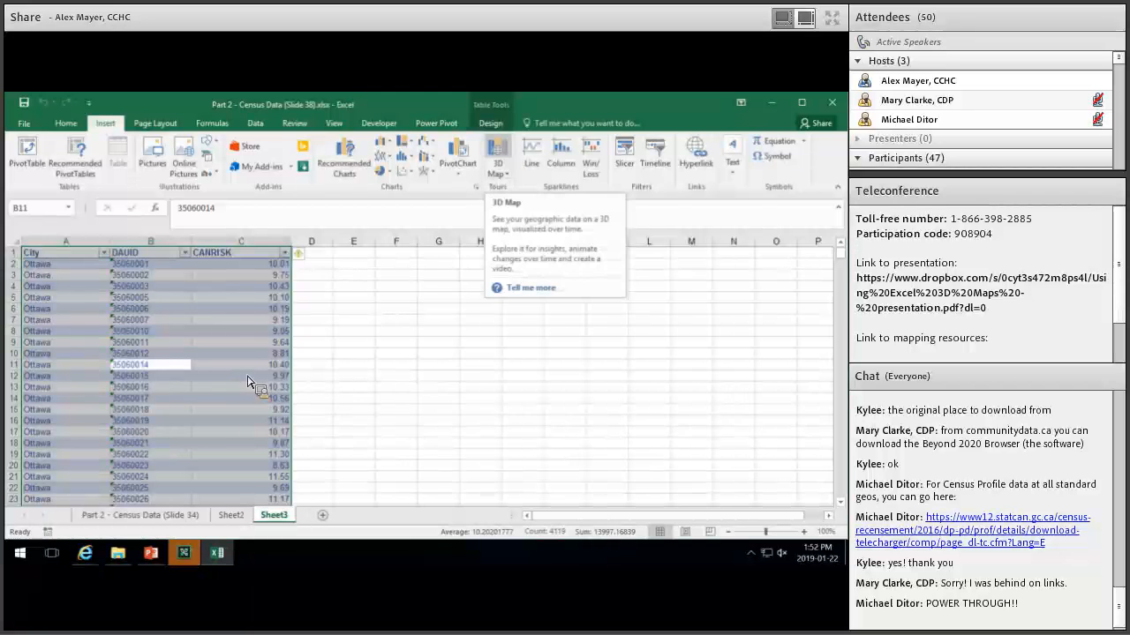
{"action": "scroll", "coordinate": [295, 297], "scroll_direction": "down", "scroll_amount": 17}
{"action": "left_click", "coordinate": [285, 242]}
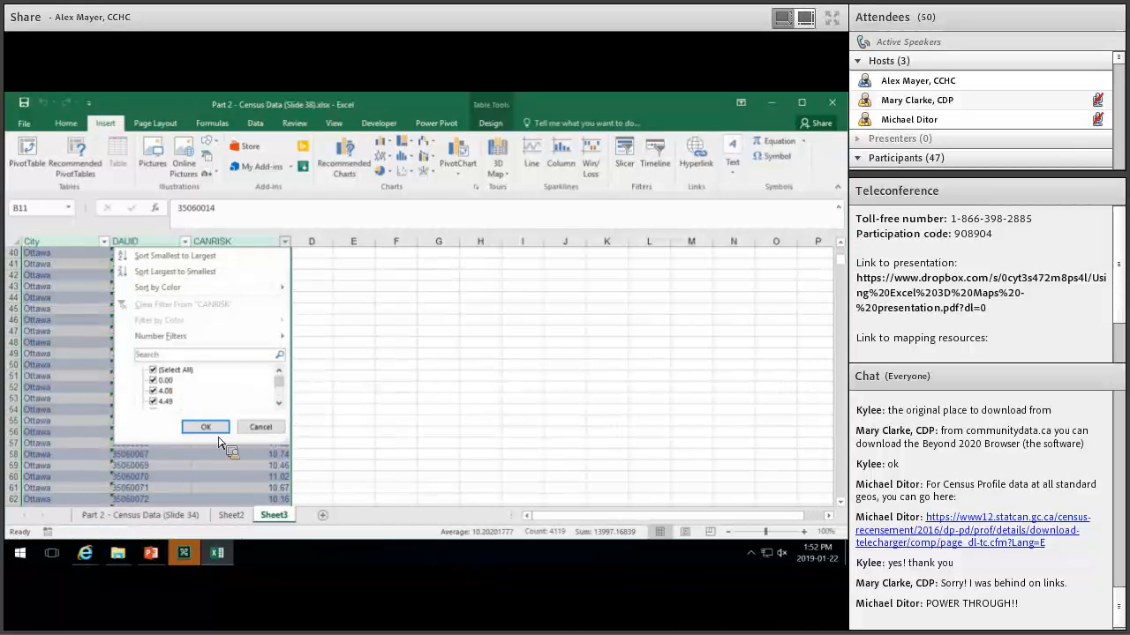
{"action": "left_click", "coordinate": [260, 427]}
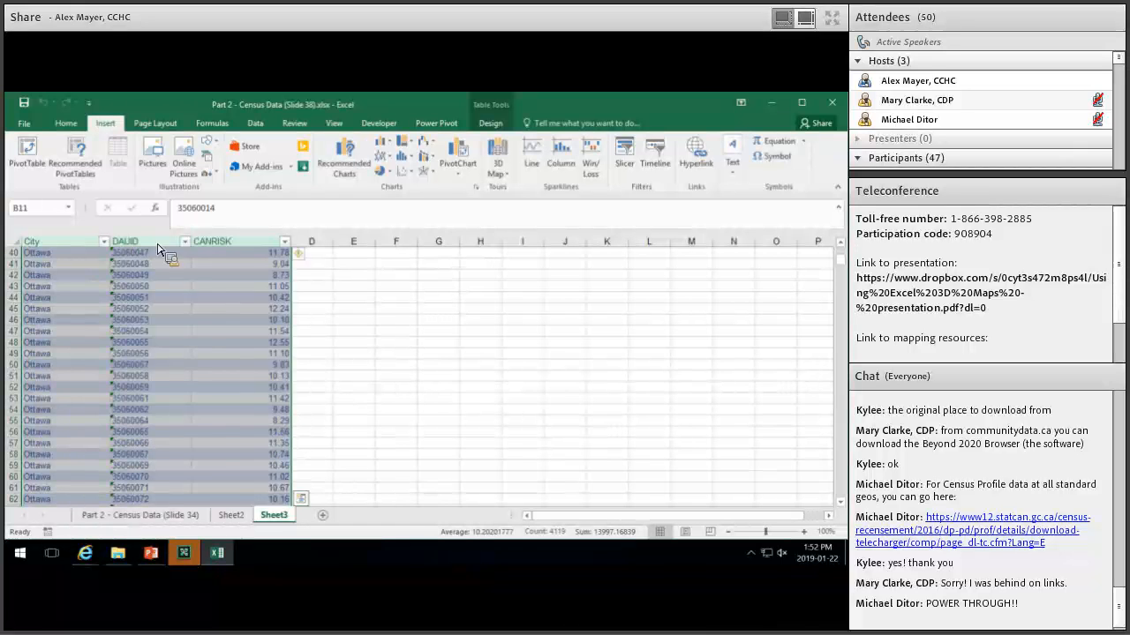
{"action": "left_click", "coordinate": [498, 161]}
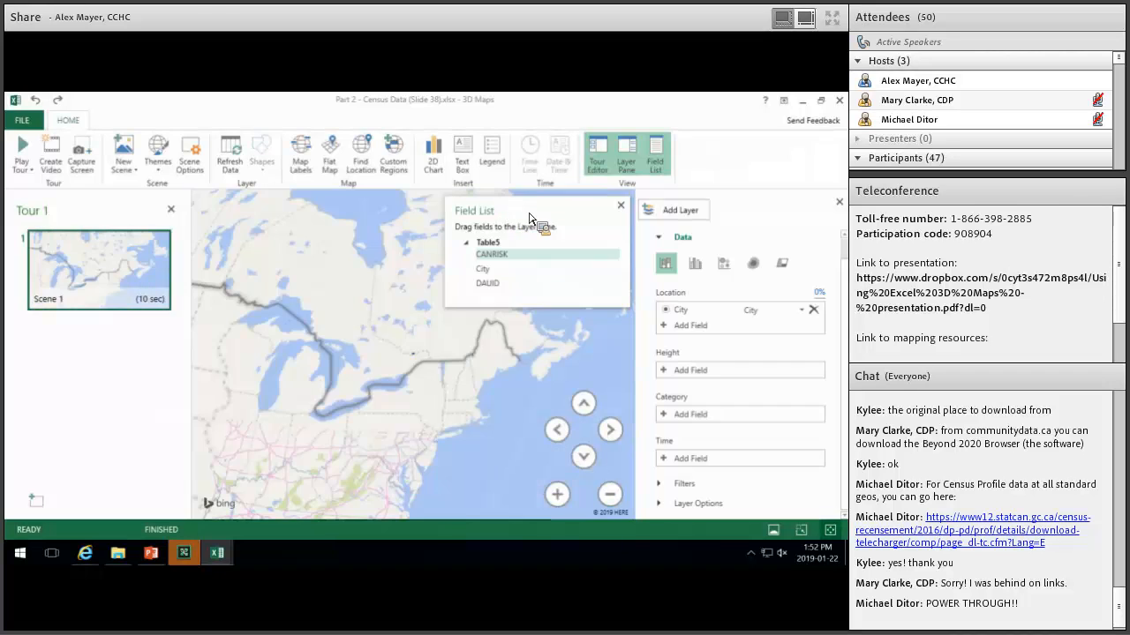
Close the Field List and bring the 3D Maps window back in front of the Sheet3 workbook.
{"action": "left_click", "coordinate": [621, 205]}
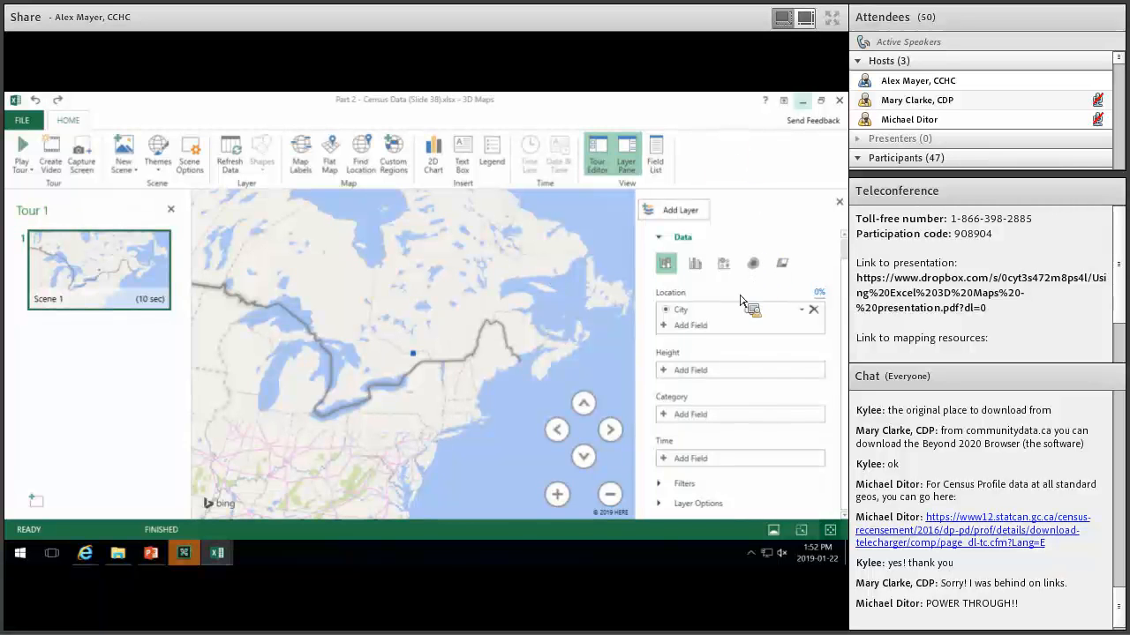
{"action": "left_click", "coordinate": [227, 558]}
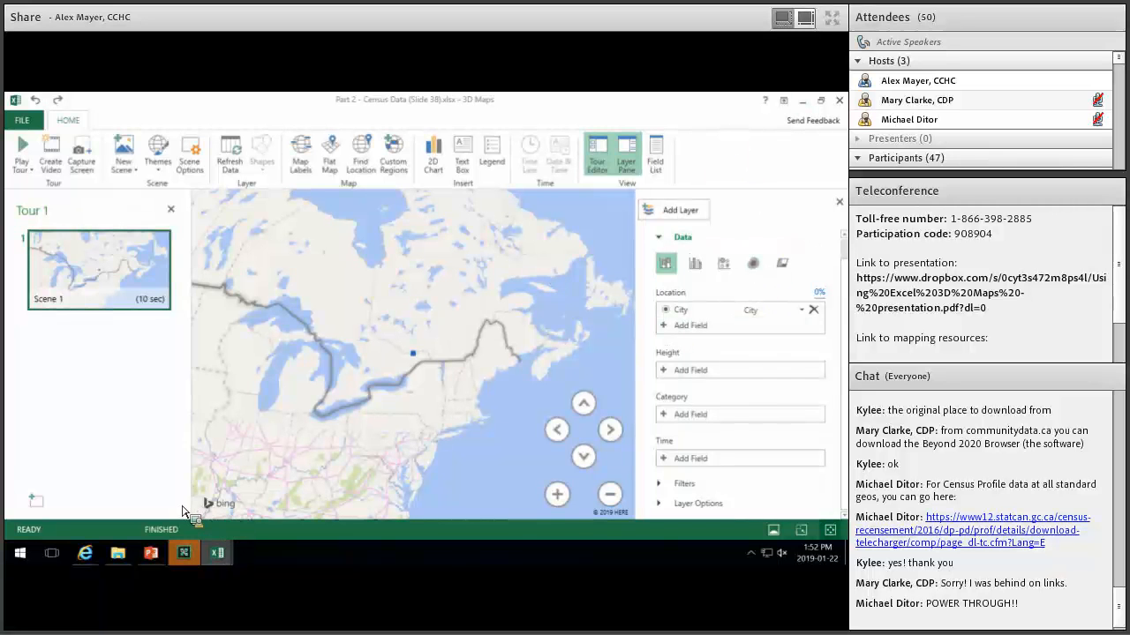
{"action": "left_click", "coordinate": [183, 507]}
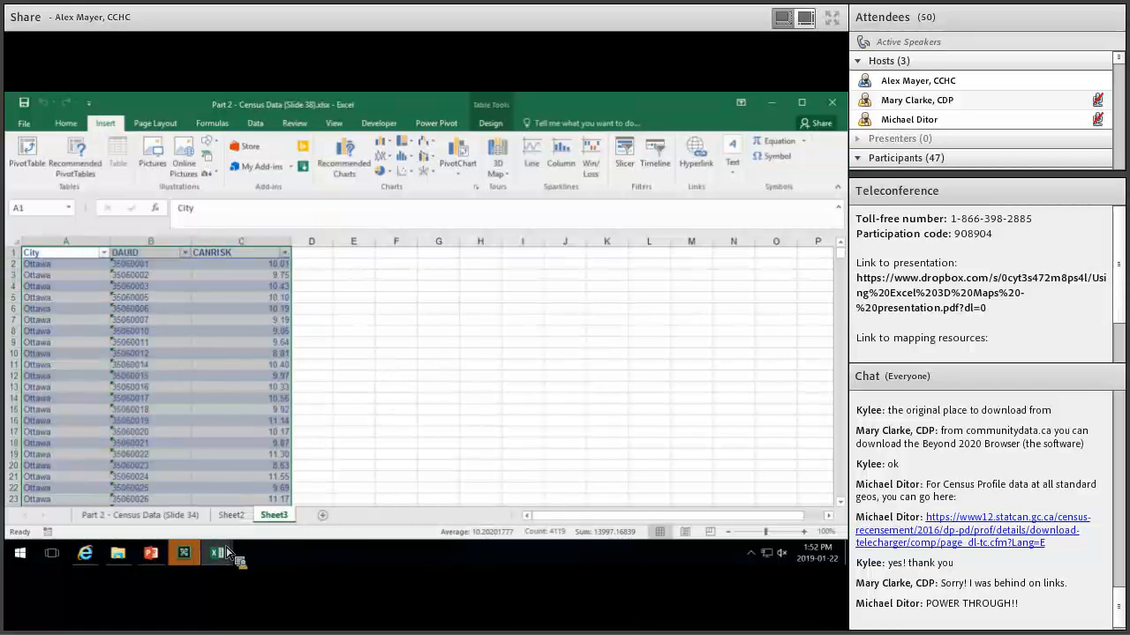
{"action": "mouse_move", "coordinate": [222, 560]}
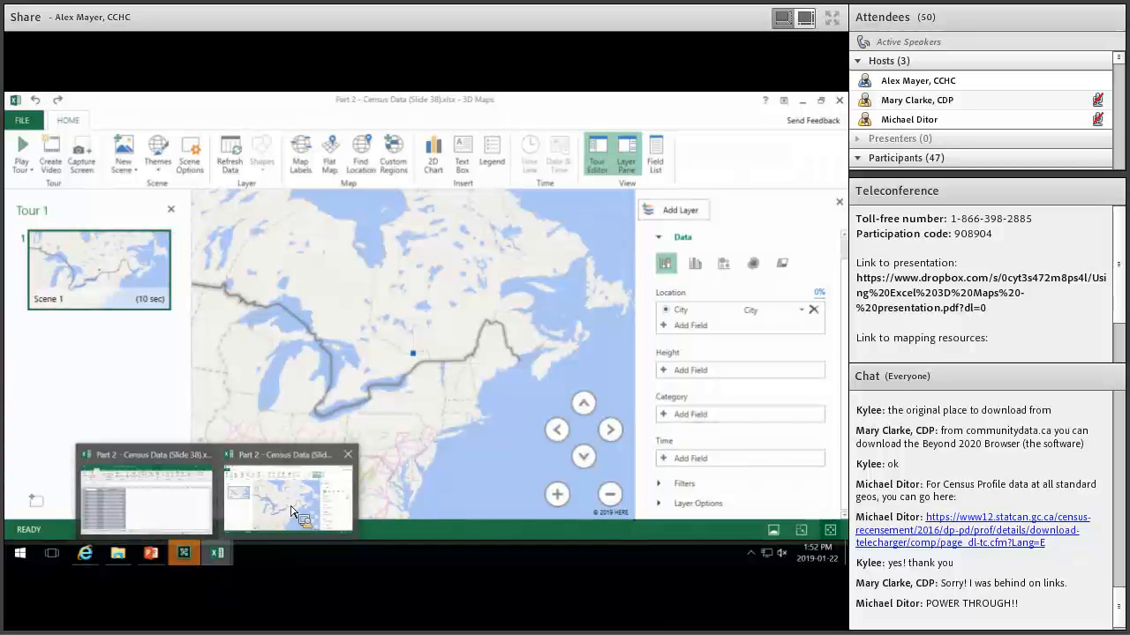
{"action": "left_click_drag", "start_coordinate": [293, 501], "coordinate": [437, 404]}
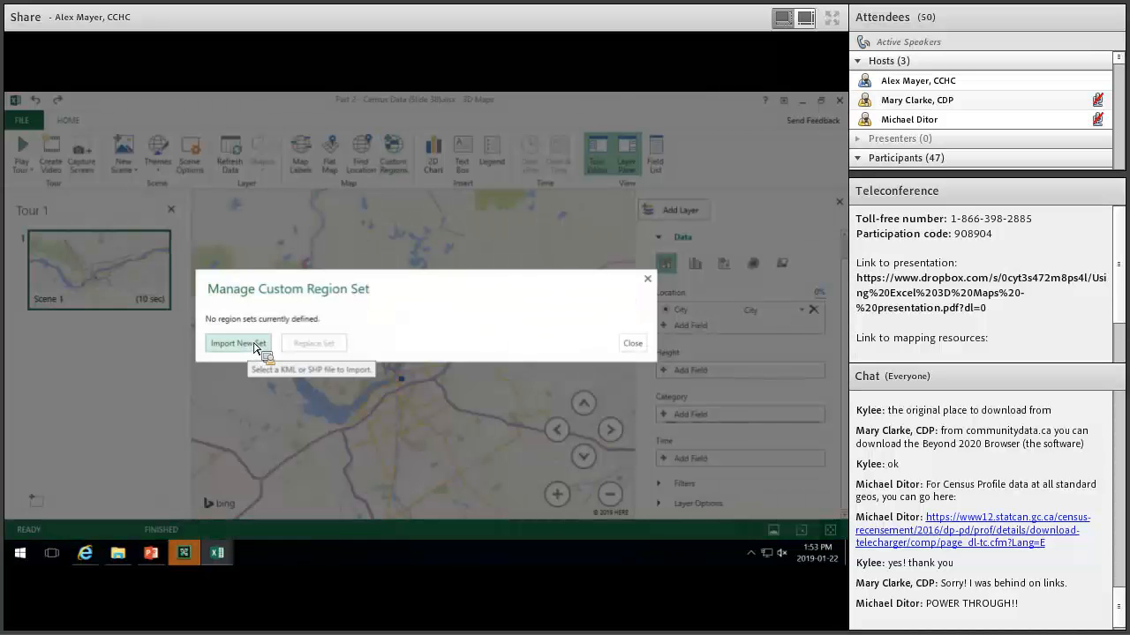
Import a new region set by opening Export_Output.shp from DA Shapefiles > WGS 1984.
{"action": "left_click", "coordinate": [255, 345]}
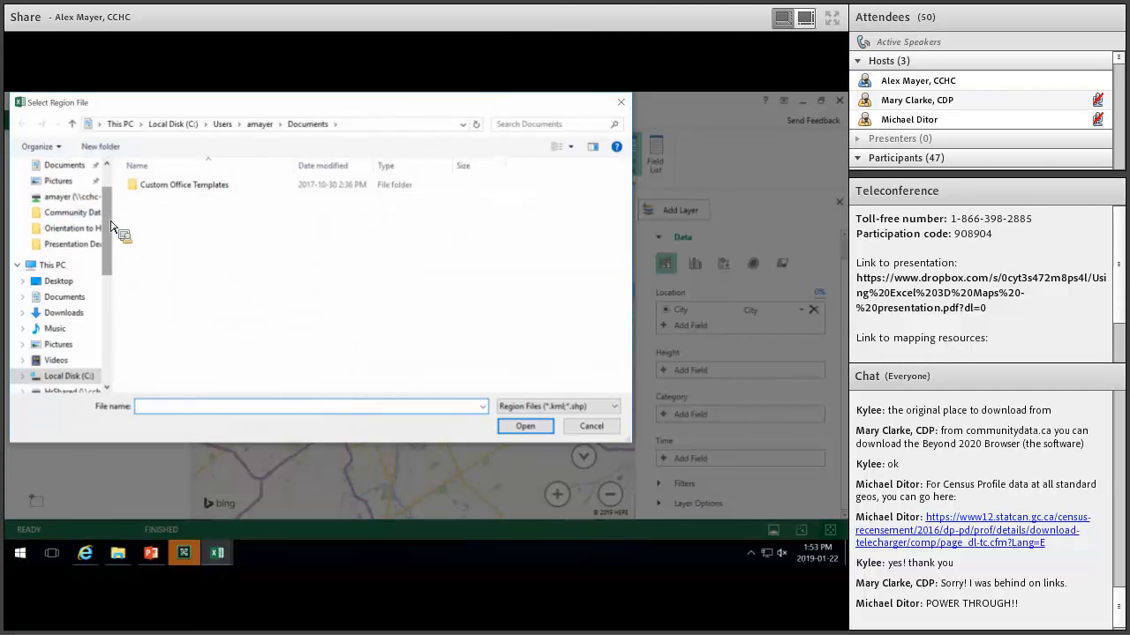
{"action": "scroll", "coordinate": [111, 265], "scroll_direction": "down", "scroll_amount": 6}
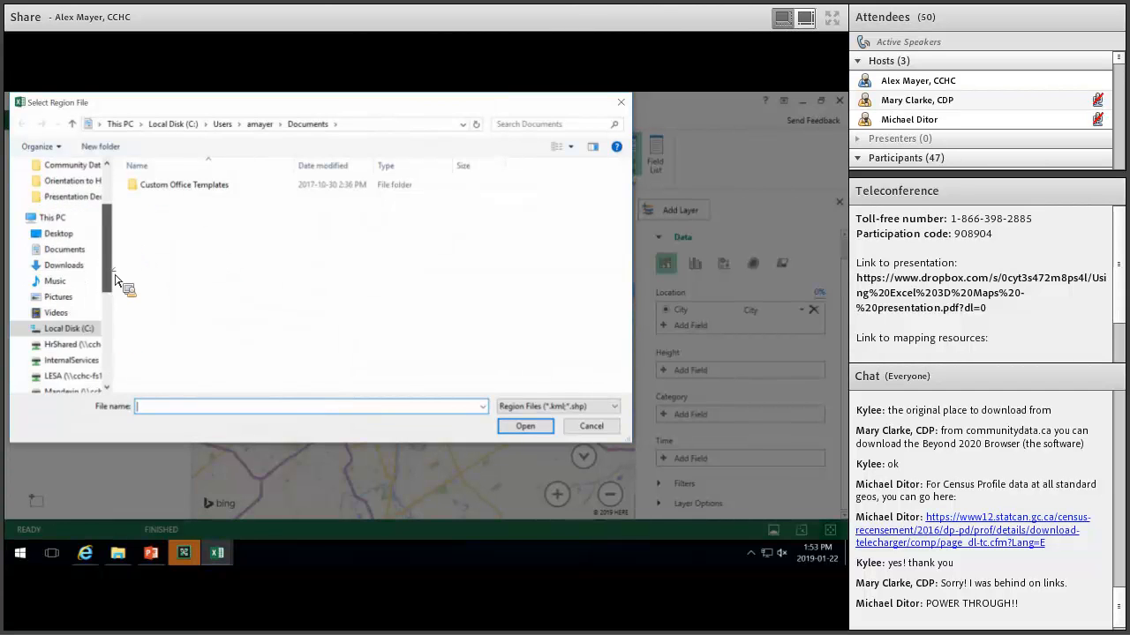
{"action": "scroll", "coordinate": [79, 282], "scroll_direction": "up", "scroll_amount": 10}
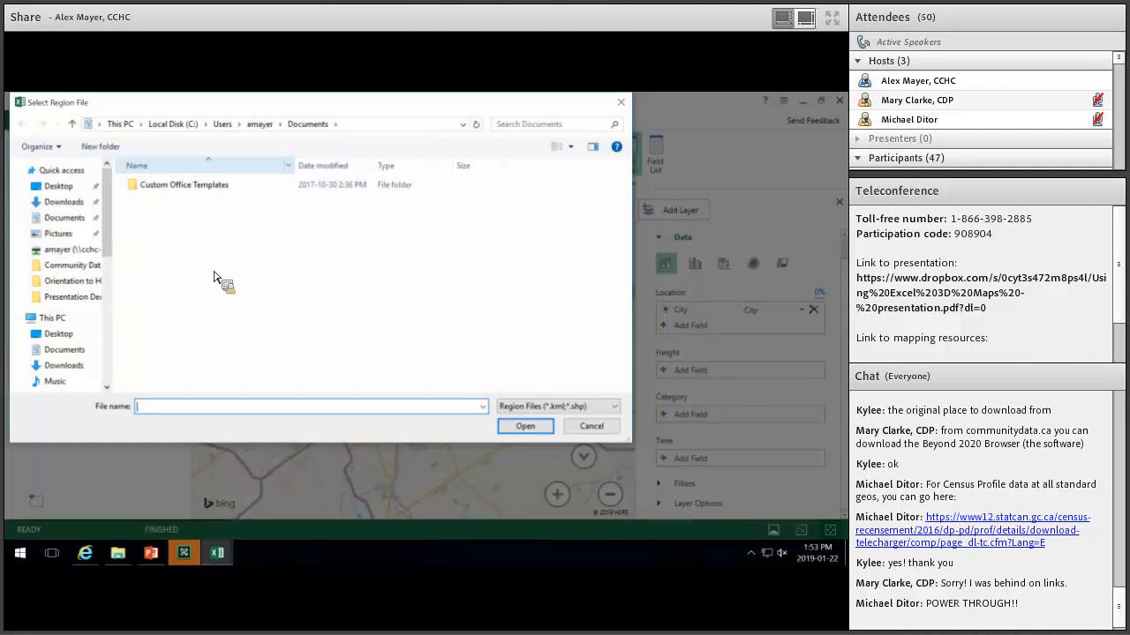
{"action": "left_click_drag", "start_coordinate": [76, 285], "coordinate": [93, 270]}
{"action": "left_click", "coordinate": [94, 270]}
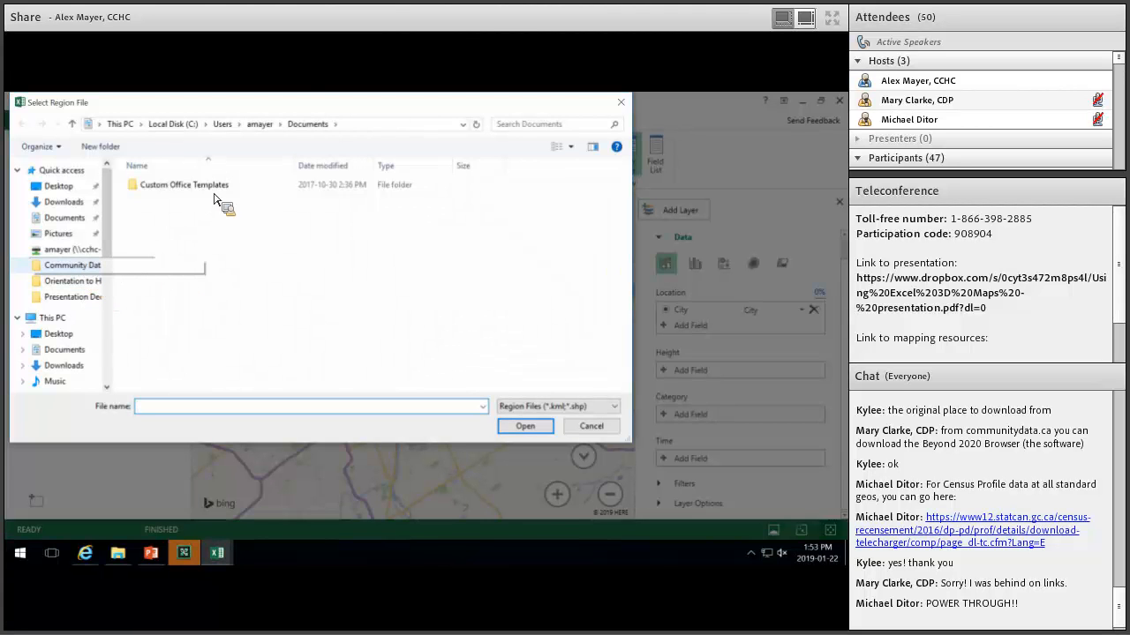
{"action": "left_click", "coordinate": [169, 195]}
{"action": "double_click", "coordinate": [168, 194]}
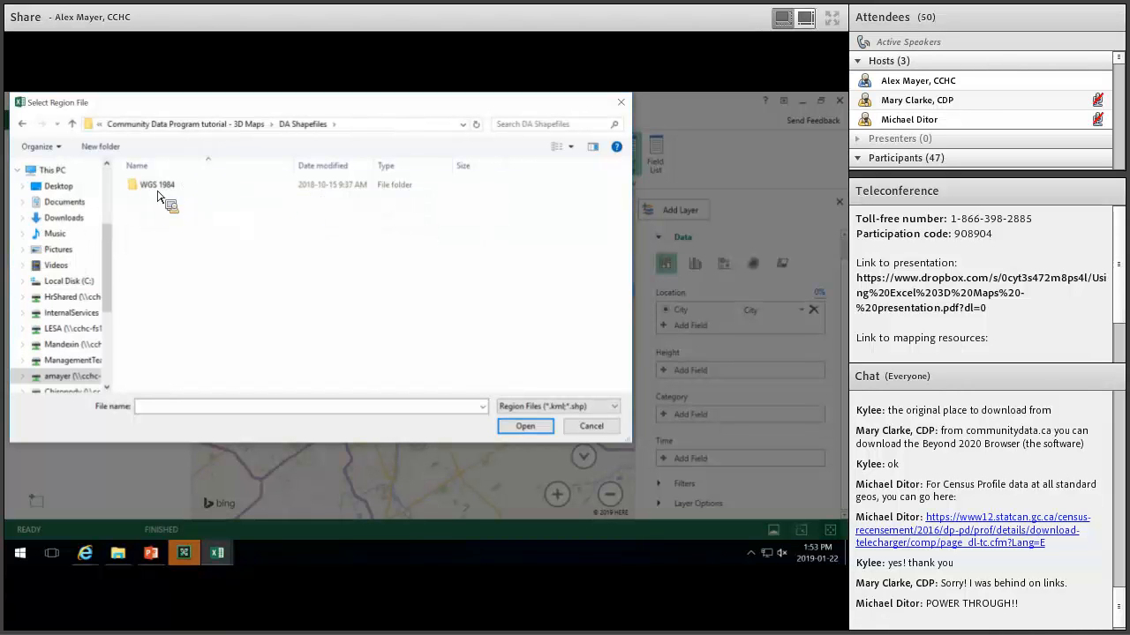
{"action": "left_click", "coordinate": [148, 190]}
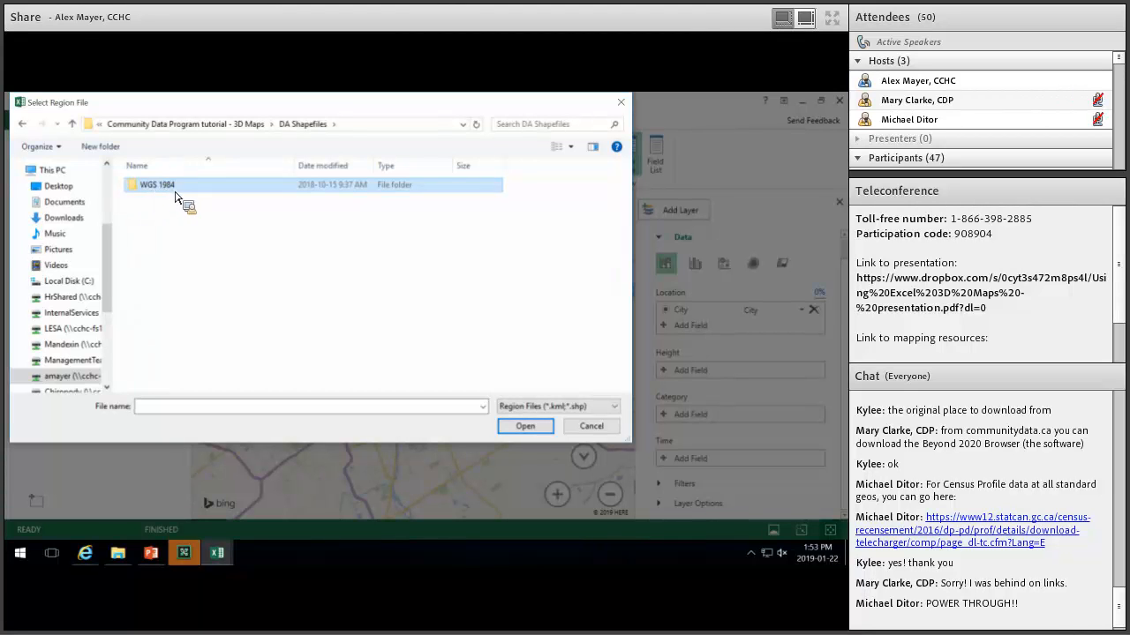
{"action": "double_click", "coordinate": [185, 191]}
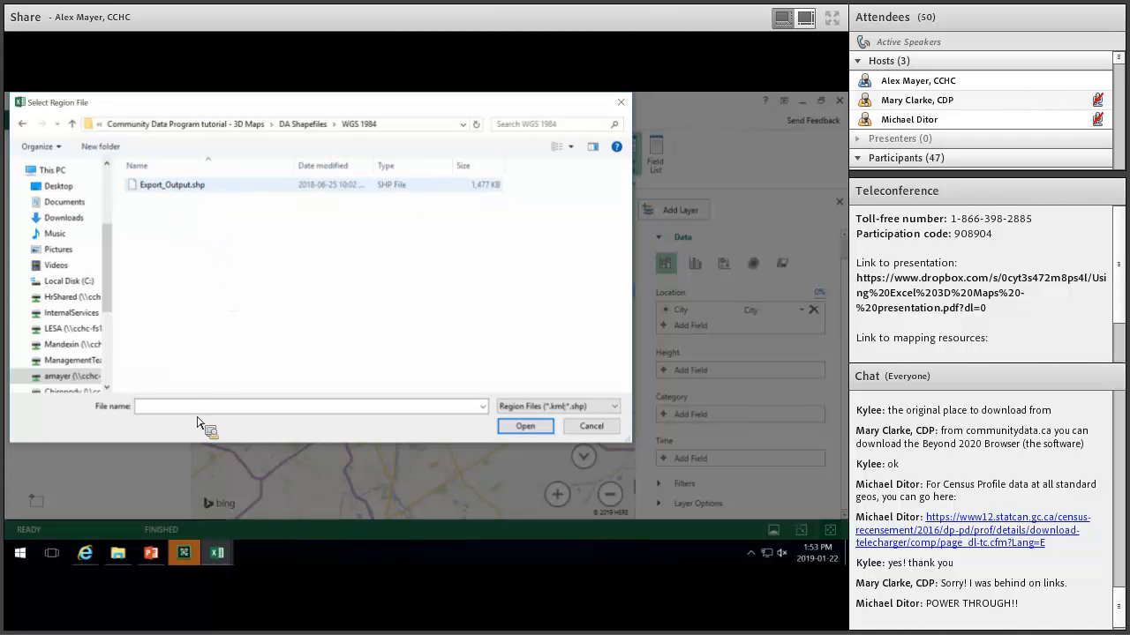
{"action": "left_click", "coordinate": [184, 185]}
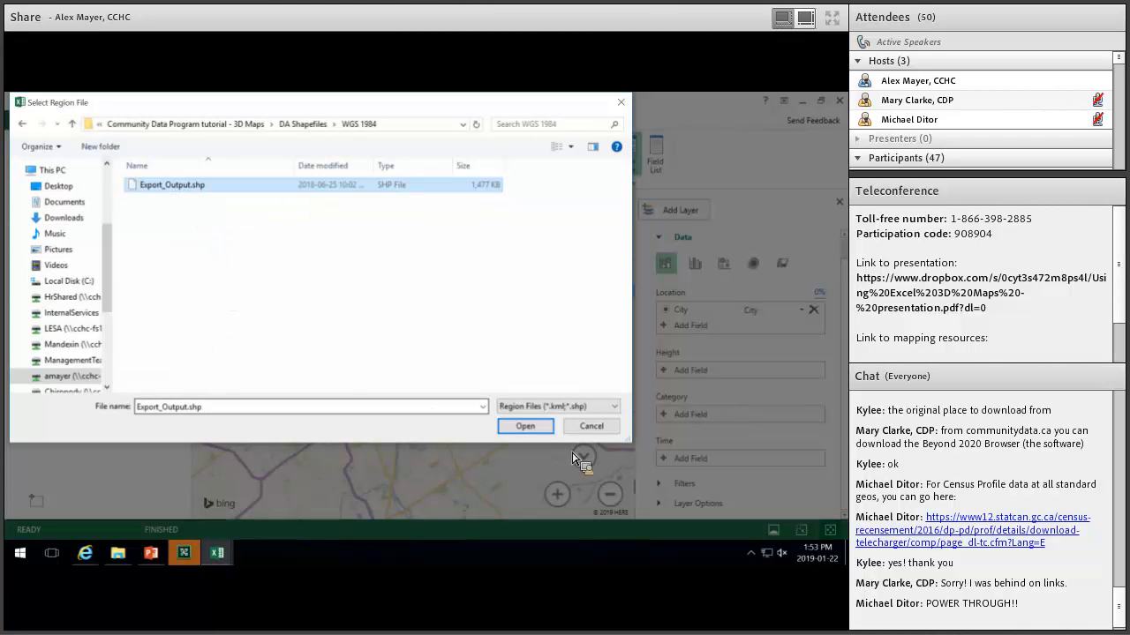
{"action": "key", "text": "Return"}
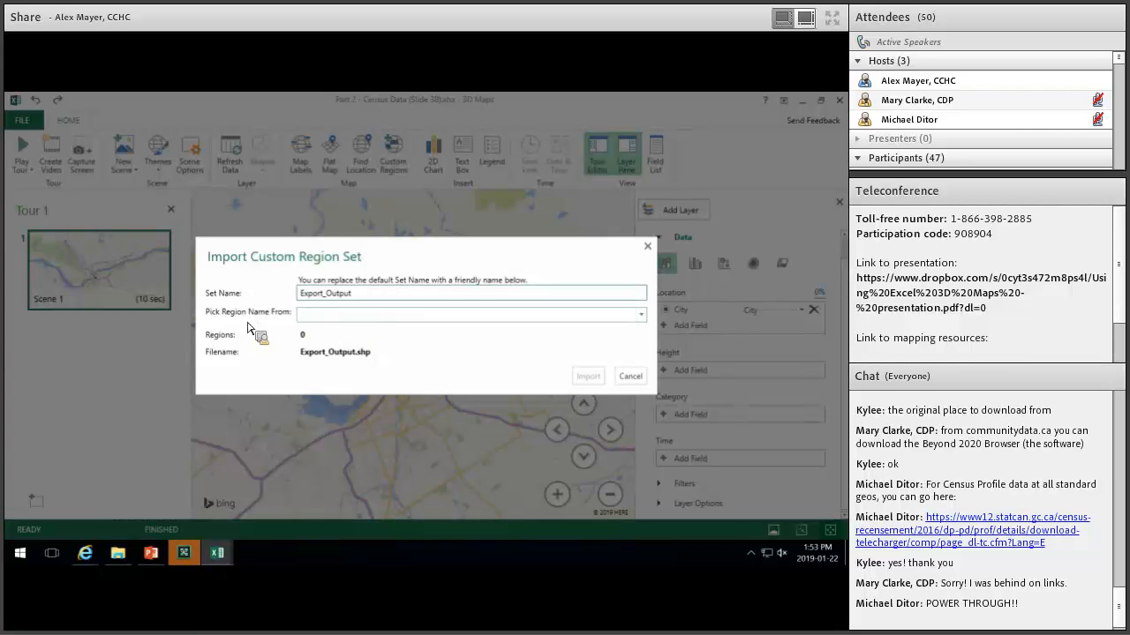
Name the Export_Output regions by the DAUID field and import them.
{"action": "left_click", "coordinate": [469, 317]}
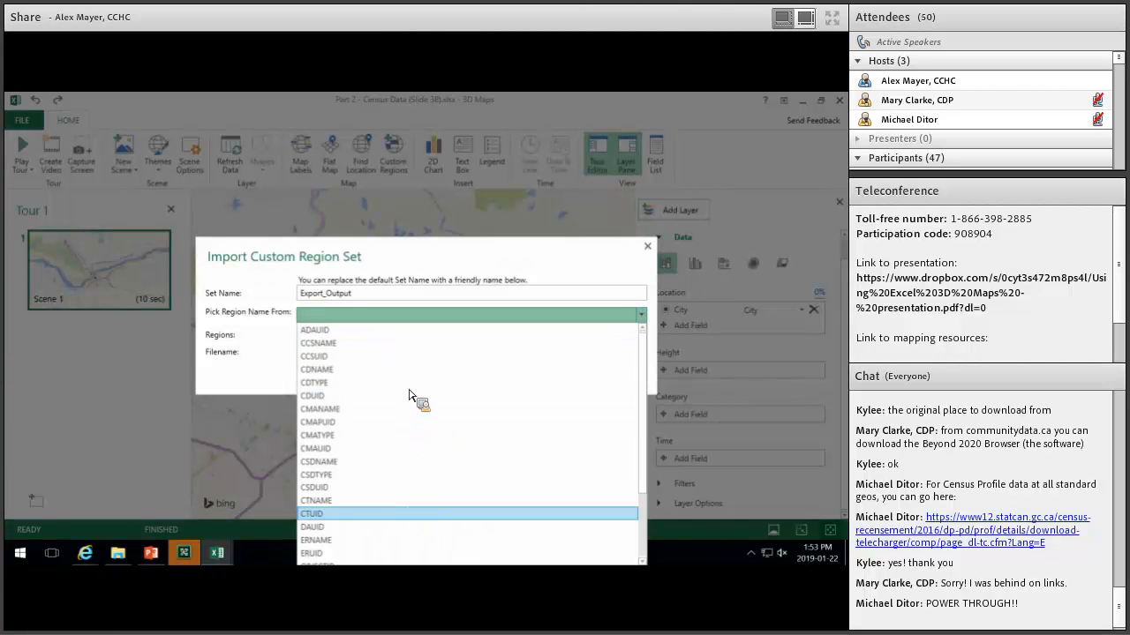
{"action": "scroll", "coordinate": [492, 411], "scroll_direction": "down", "scroll_amount": 2}
{"action": "scroll", "coordinate": [448, 439], "scroll_direction": "up", "scroll_amount": 2}
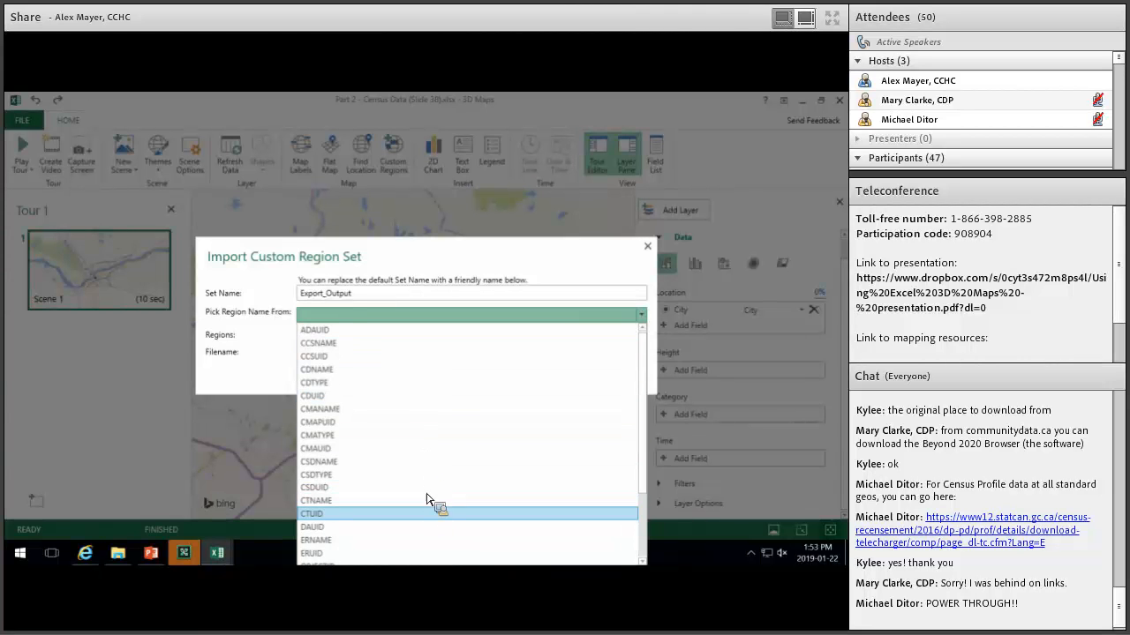
{"action": "left_click", "coordinate": [317, 528]}
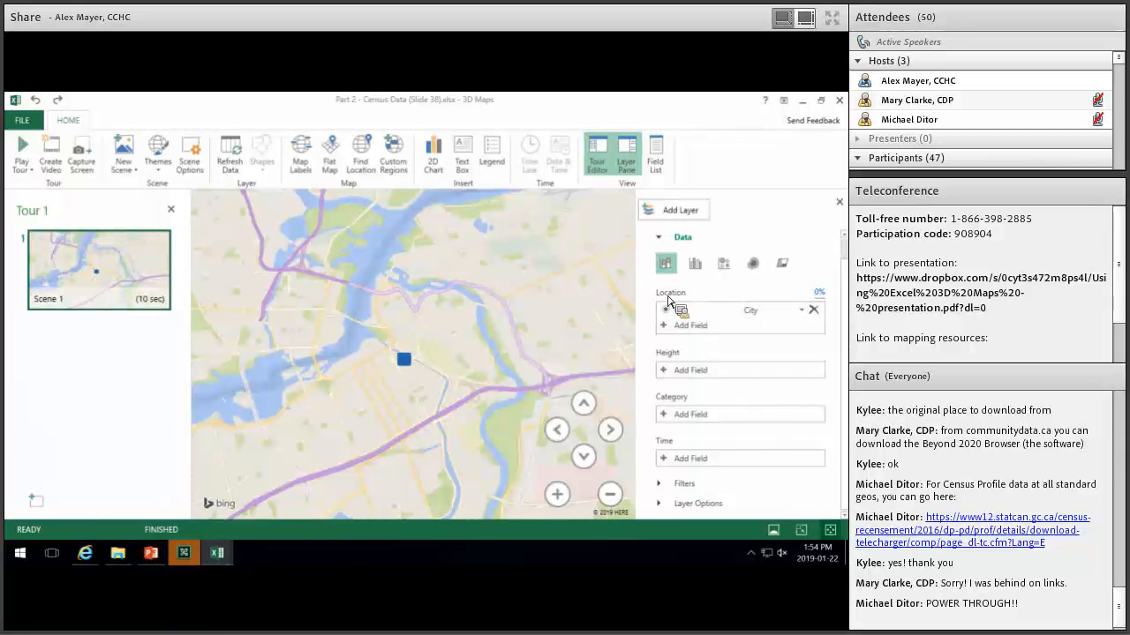
Replace City with DAUID as the location field, matched to the custom regions.
{"action": "left_click", "coordinate": [802, 310]}
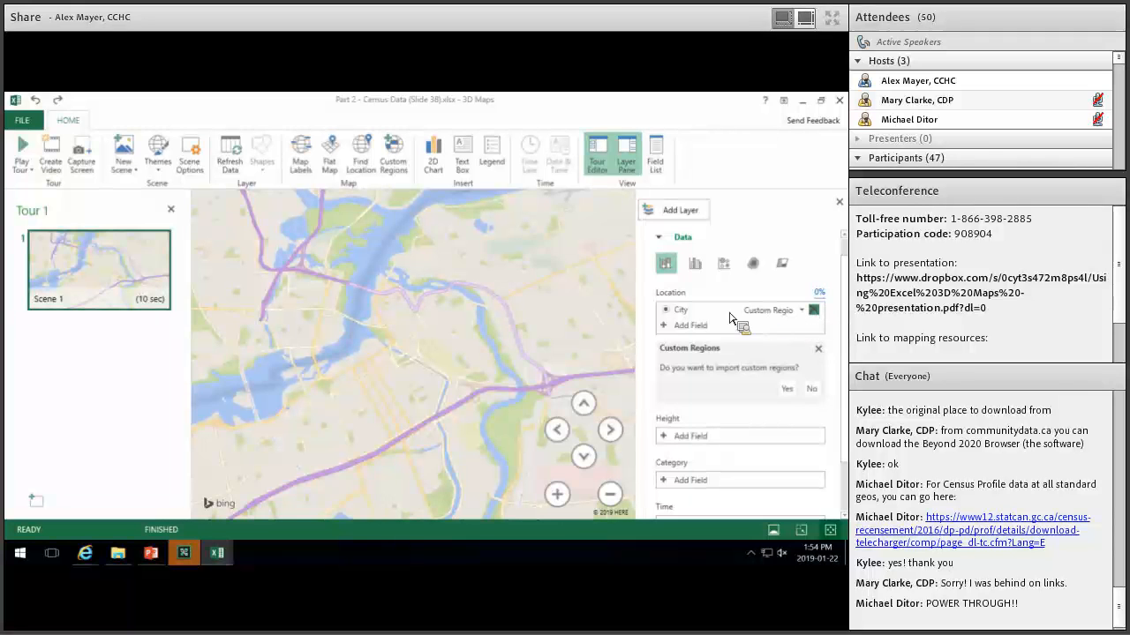
{"action": "left_click", "coordinate": [665, 311]}
{"action": "left_click", "coordinate": [665, 311]}
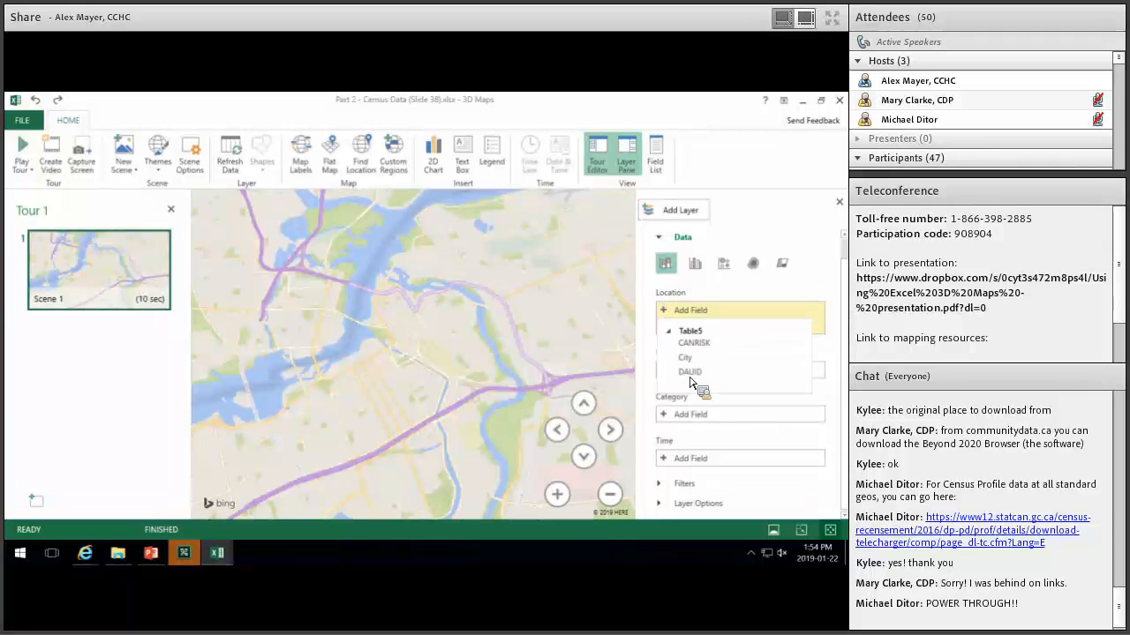
{"action": "left_click_drag", "start_coordinate": [690, 374], "coordinate": [678, 300]}
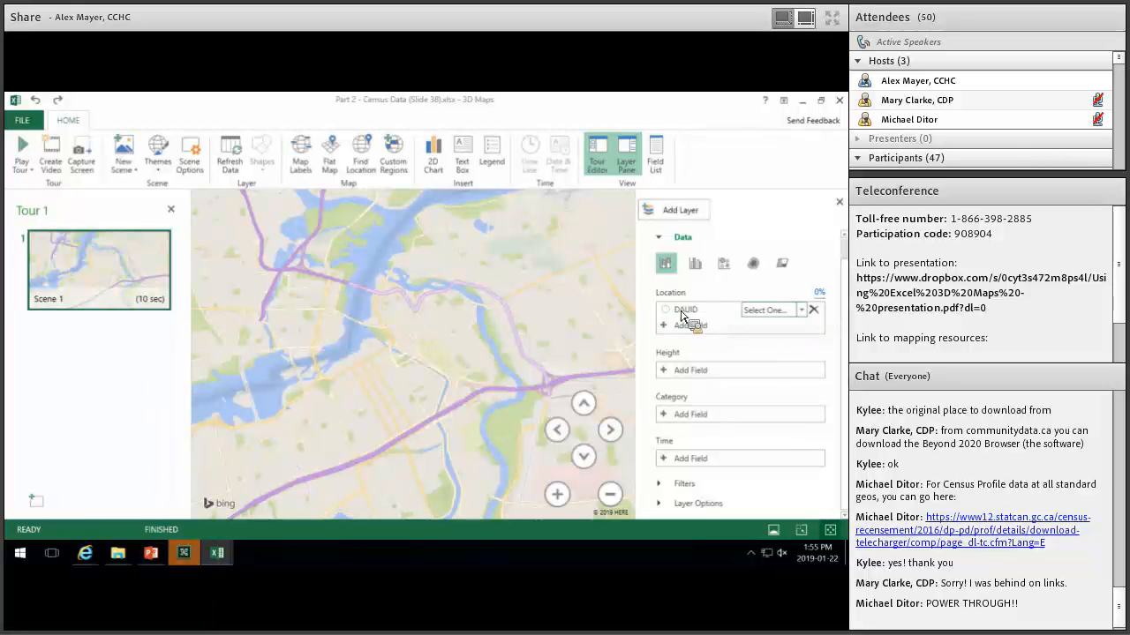
{"action": "left_click", "coordinate": [799, 310]}
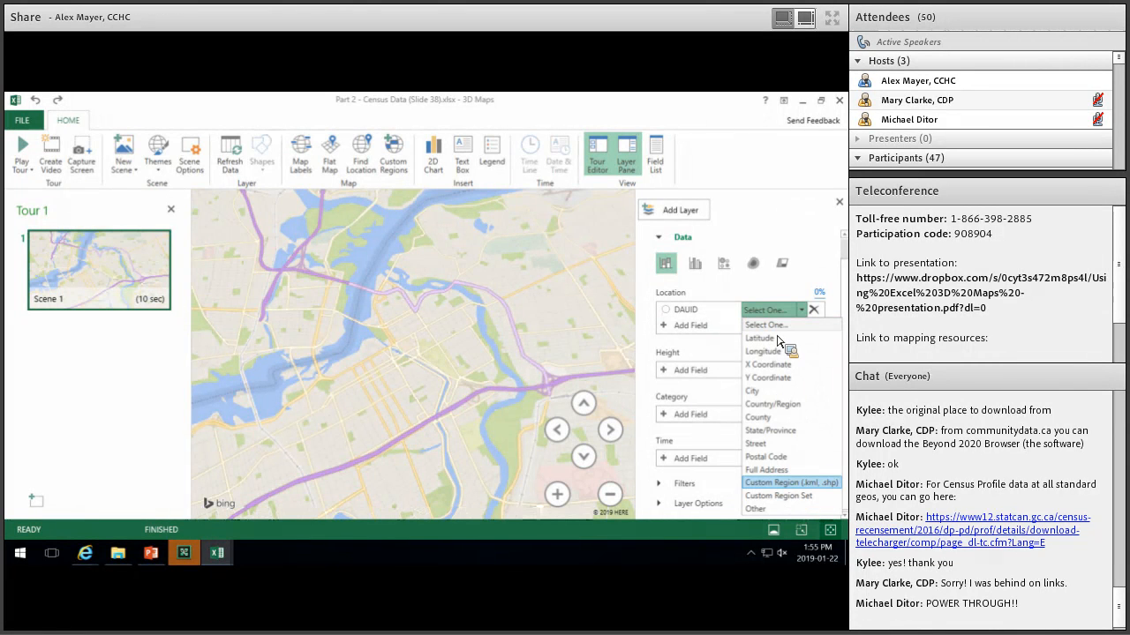
{"action": "left_click", "coordinate": [791, 482]}
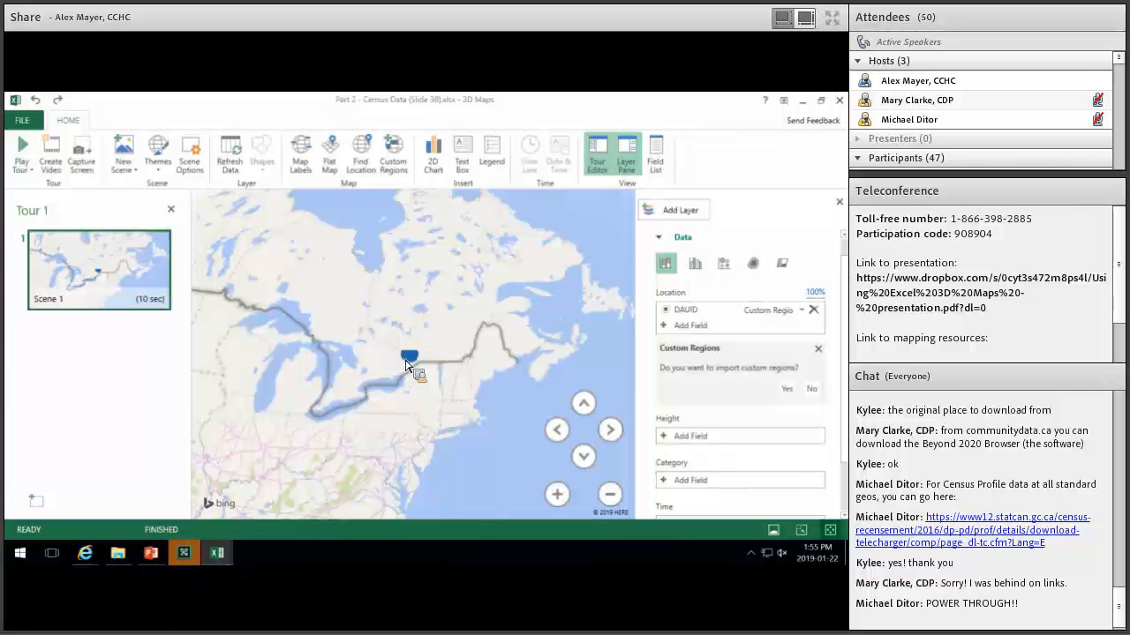
Zoom out until the whole Ottawa cluster of census-area points is visible.
{"action": "scroll", "coordinate": [424, 353], "scroll_direction": "up", "scroll_amount": 3}
{"action": "scroll", "coordinate": [433, 349], "scroll_direction": "up", "scroll_amount": 5}
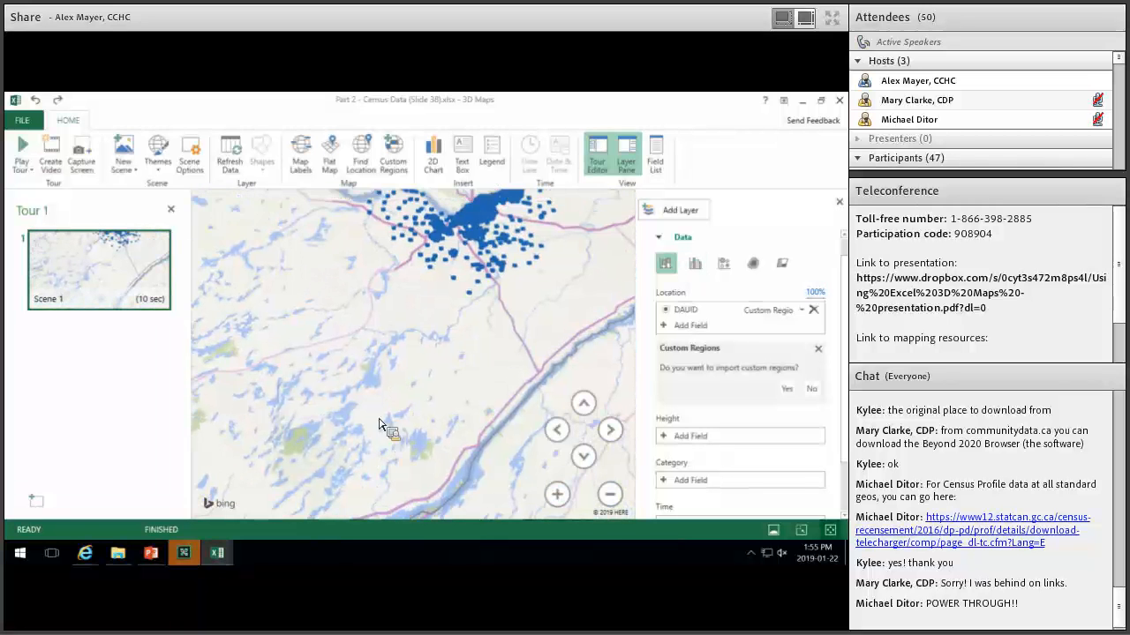
{"action": "scroll", "coordinate": [367, 399], "scroll_direction": "up", "scroll_amount": 3}
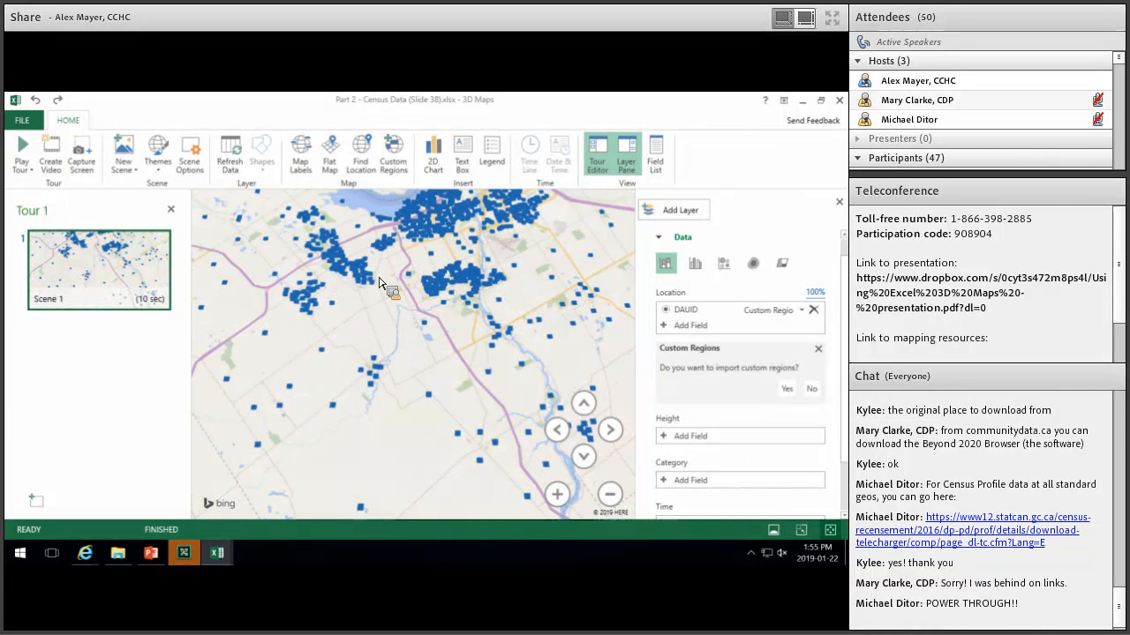
{"action": "scroll", "coordinate": [413, 357], "scroll_direction": "down", "scroll_amount": 5}
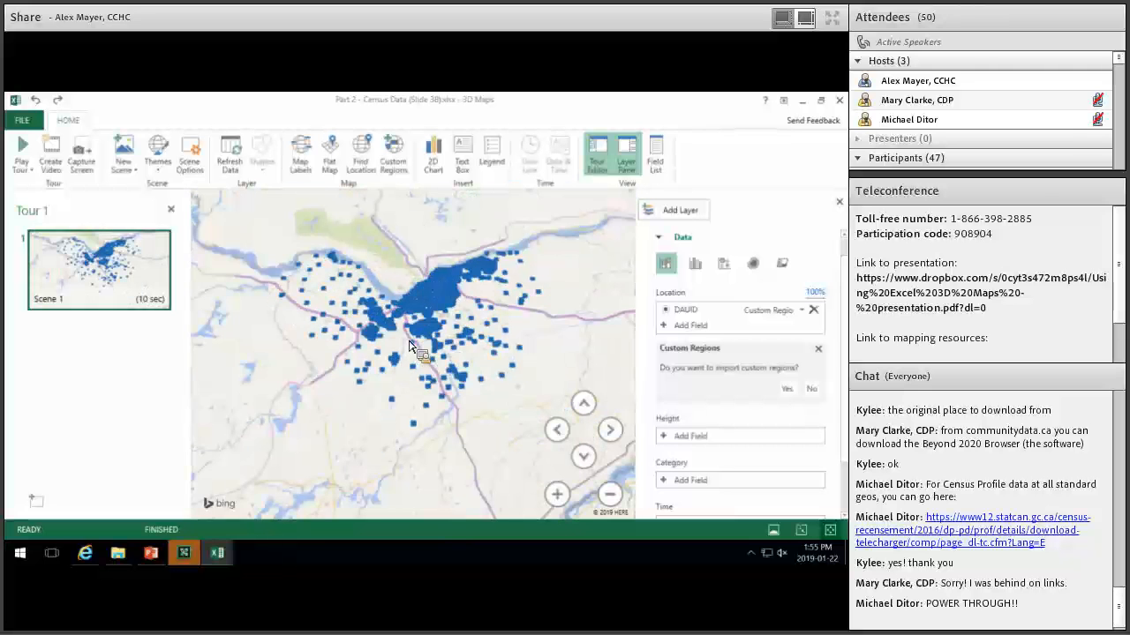
Switch the layer to Region visualization and pan the map around Ottawa.
{"action": "left_click", "coordinate": [780, 264]}
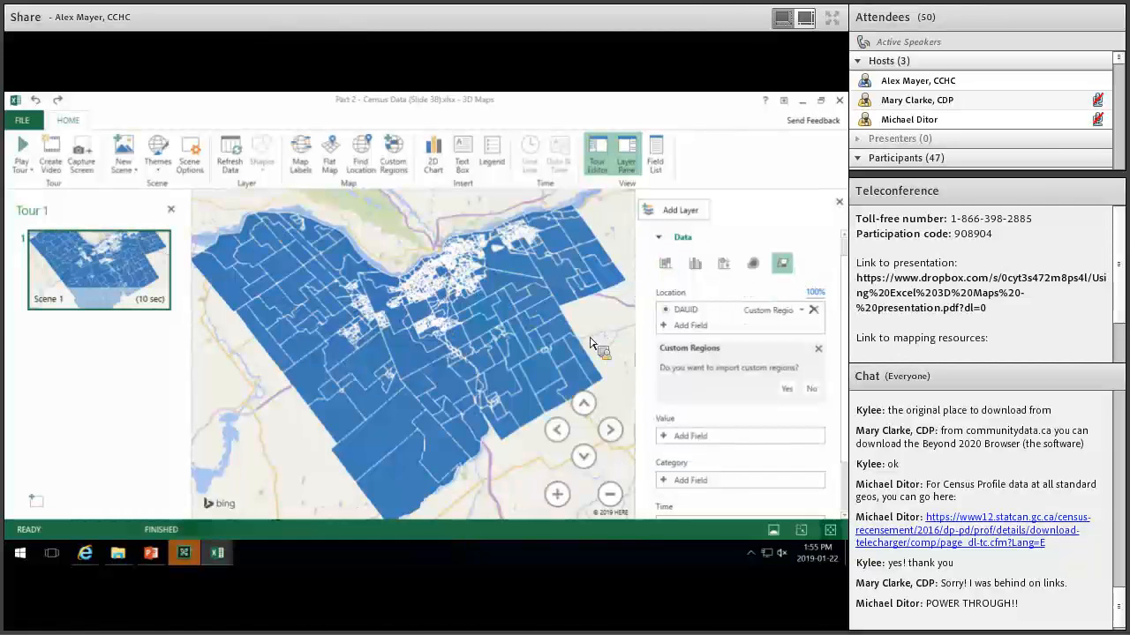
{"action": "left_click_drag", "start_coordinate": [460, 447], "coordinate": [349, 505]}
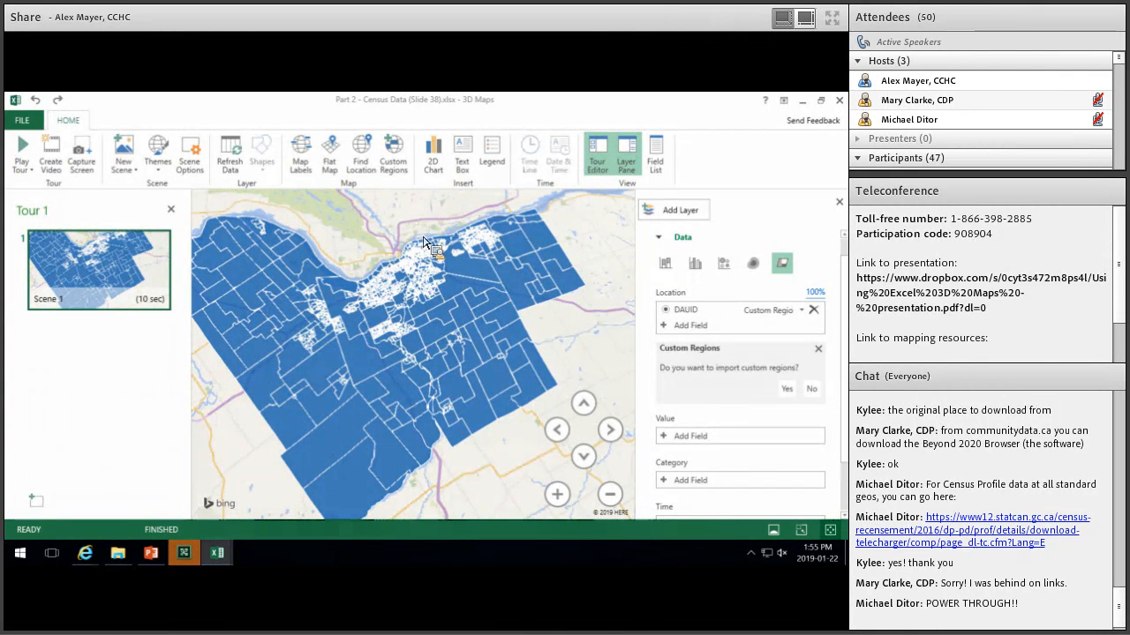
{"action": "left_click_drag", "start_coordinate": [423, 243], "coordinate": [487, 233]}
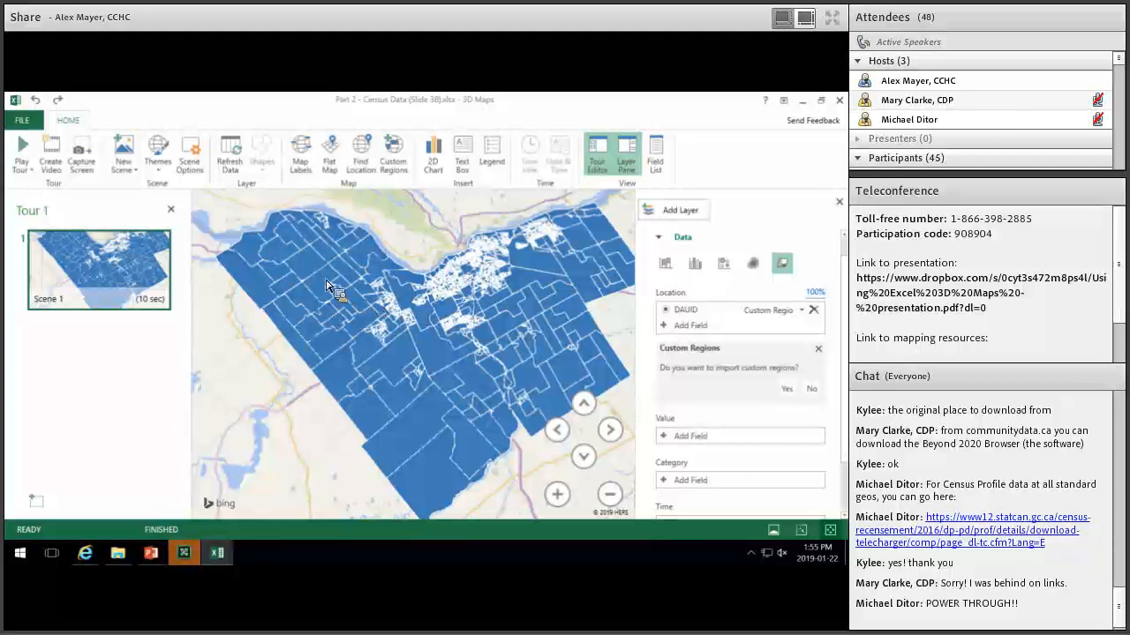
{"action": "mouse_move", "coordinate": [325, 276]}
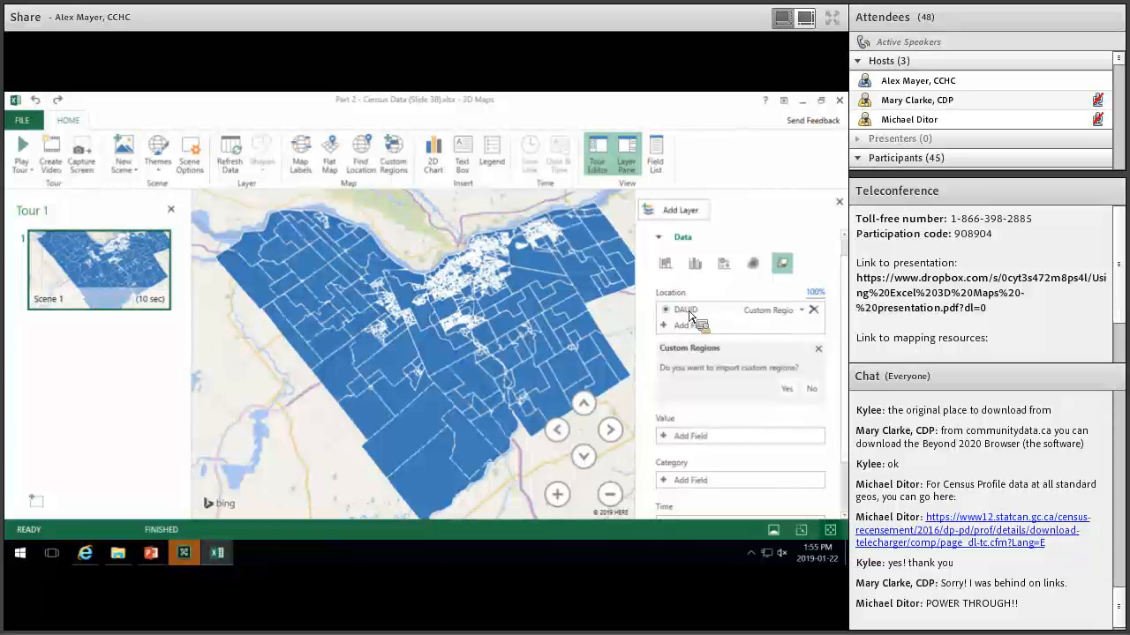
Open and close the Value field list, then minimize 3D Maps to the workbook.
{"action": "left_click", "coordinate": [669, 441]}
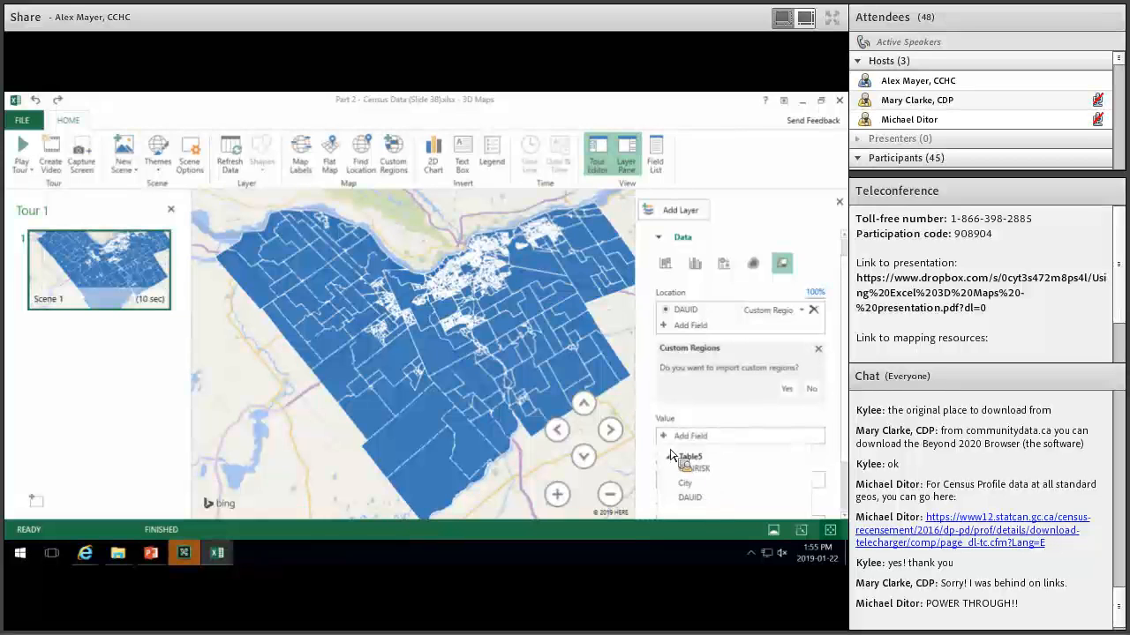
{"action": "left_click", "coordinate": [639, 165]}
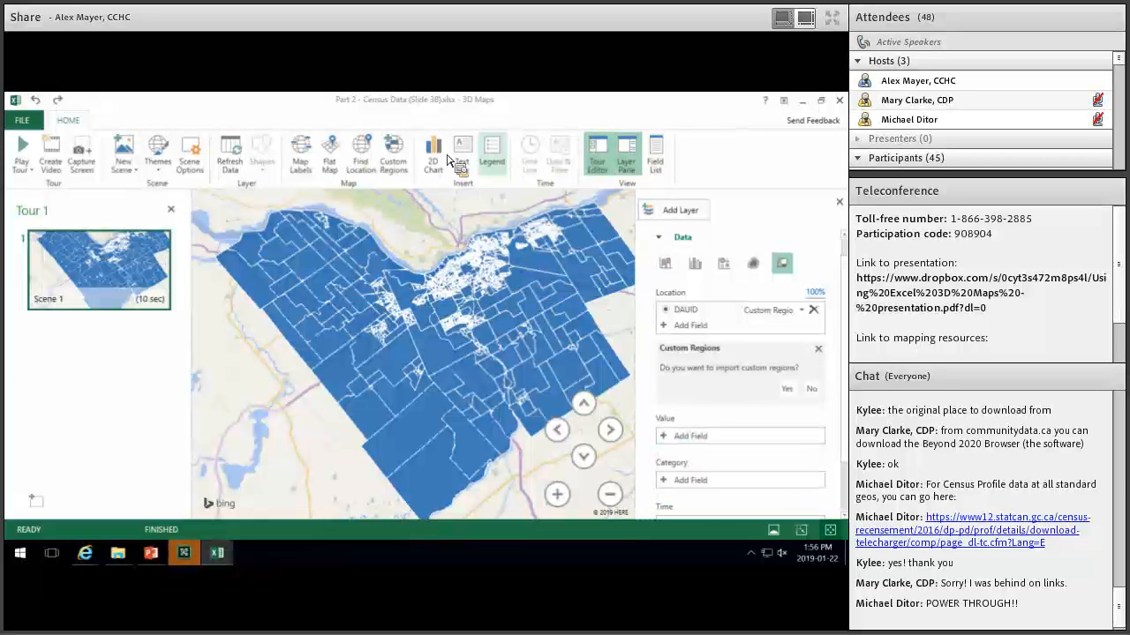
{"action": "left_click", "coordinate": [802, 103]}
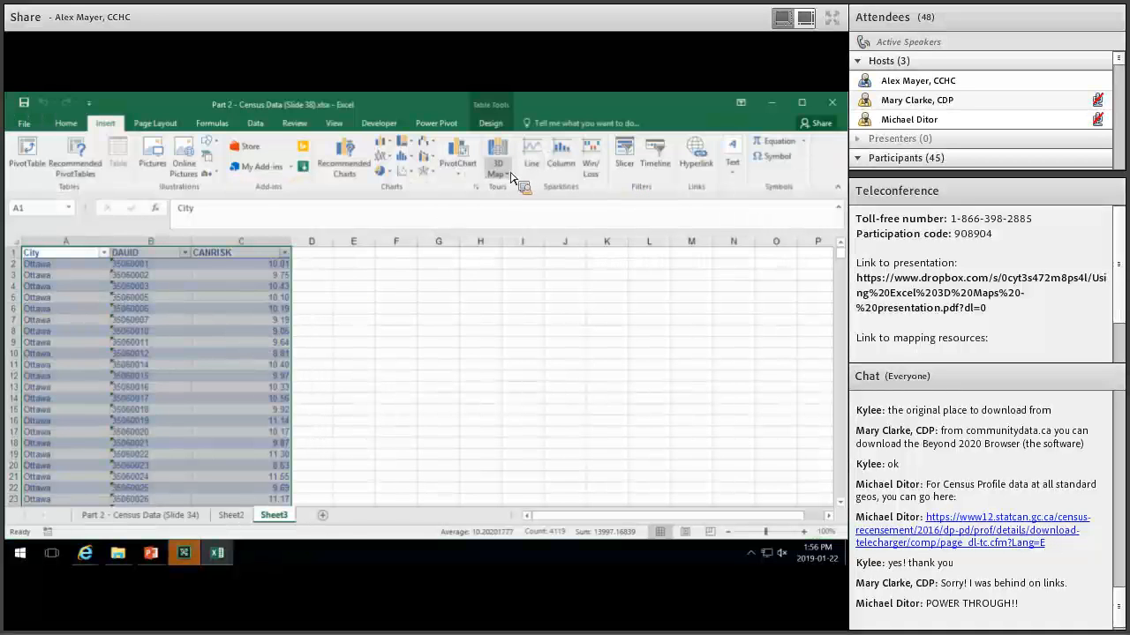
Reopen 3D Maps from Insert, accept the Custom Regions prompt, and cancel the region-file selection.
{"action": "left_click", "coordinate": [498, 168]}
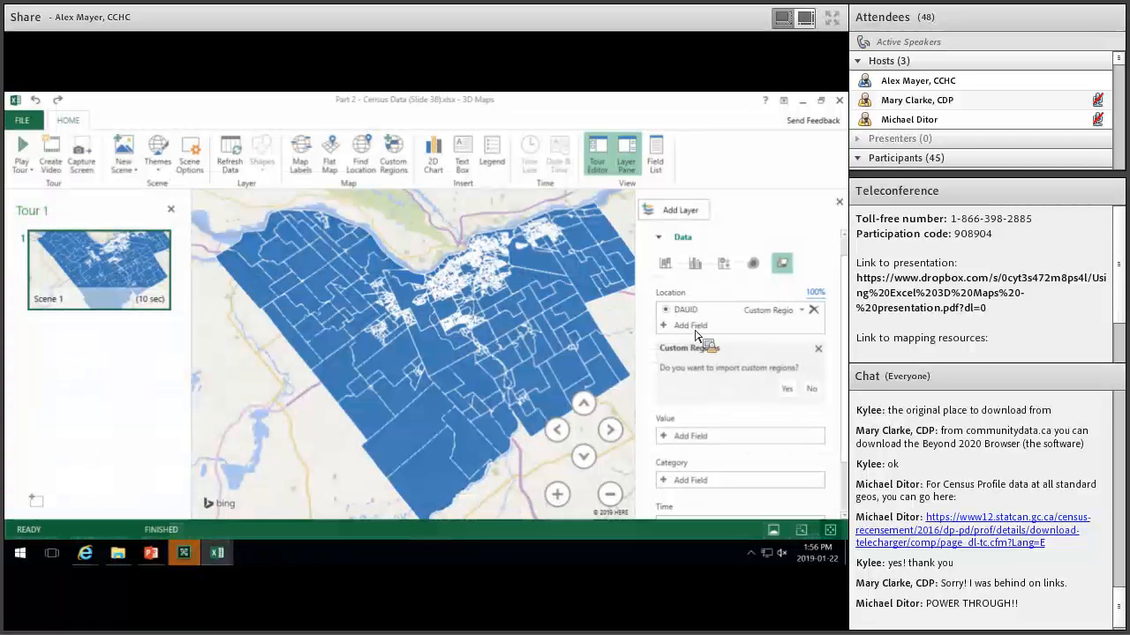
{"action": "left_click", "coordinate": [786, 388]}
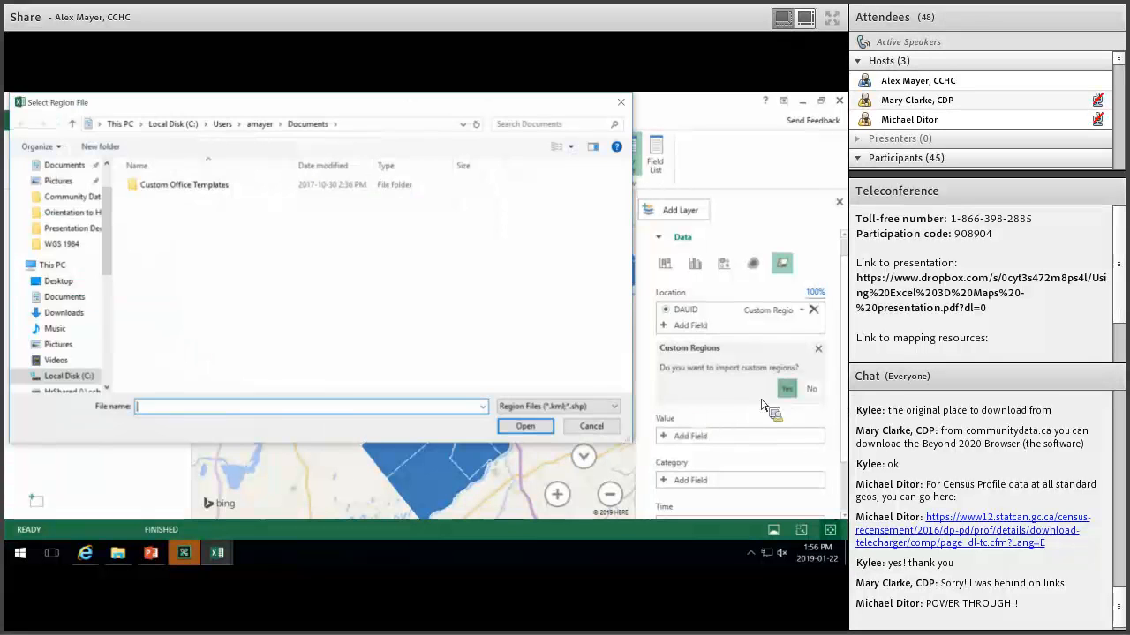
{"action": "key", "text": "Escape"}
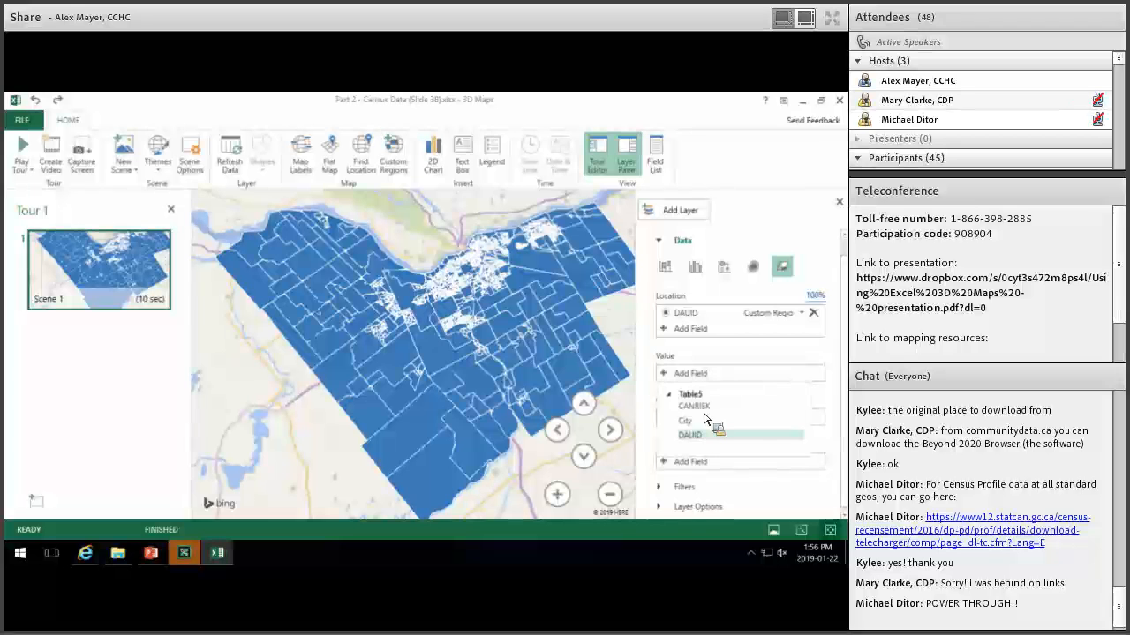
Shade the DAUID regions by CANRISK (Sum), giving a 0–17.69 legend.
{"action": "left_click_drag", "start_coordinate": [695, 407], "coordinate": [697, 413]}
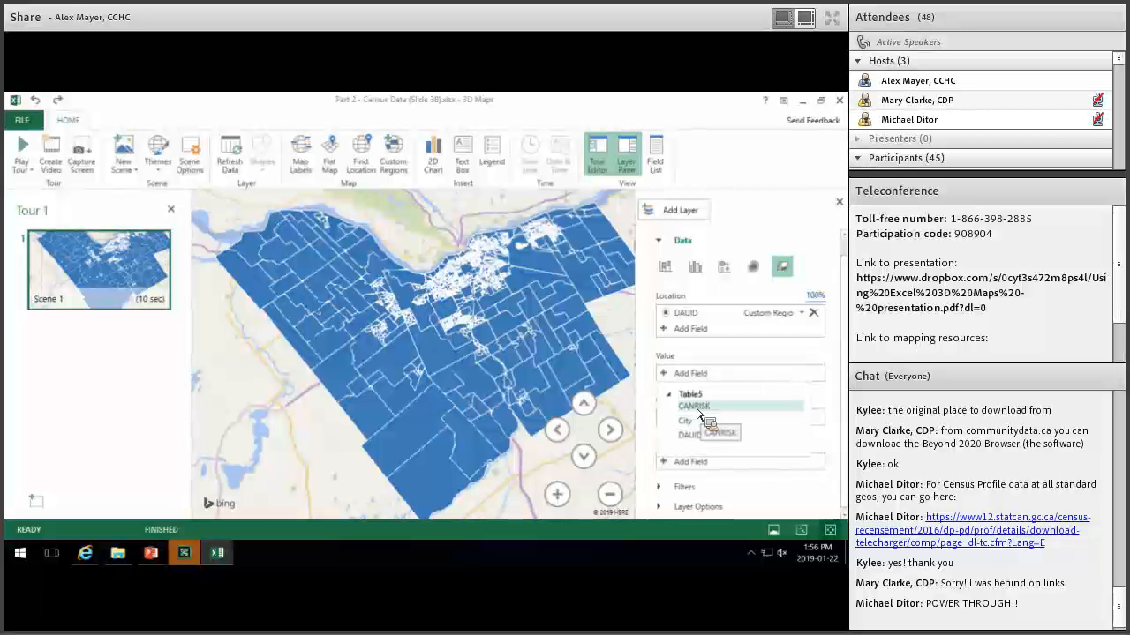
{"action": "left_click_drag", "start_coordinate": [418, 404], "coordinate": [415, 408]}
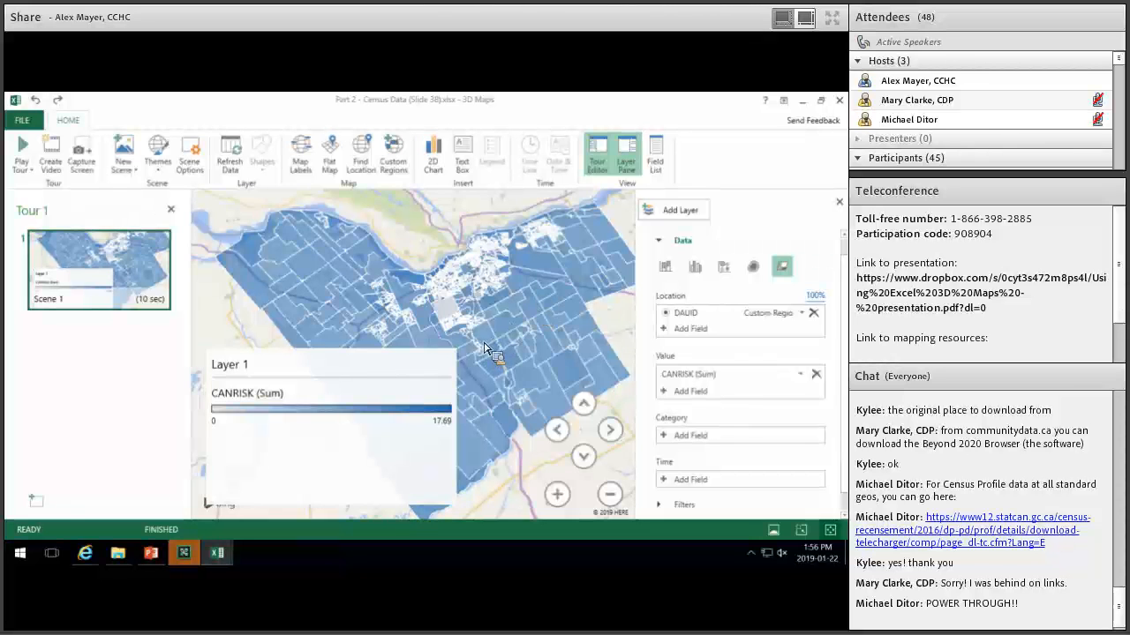
{"action": "scroll", "coordinate": [481, 346], "scroll_direction": "up", "scroll_amount": 4}
{"action": "scroll", "coordinate": [481, 346], "scroll_direction": "down", "scroll_amount": 5}
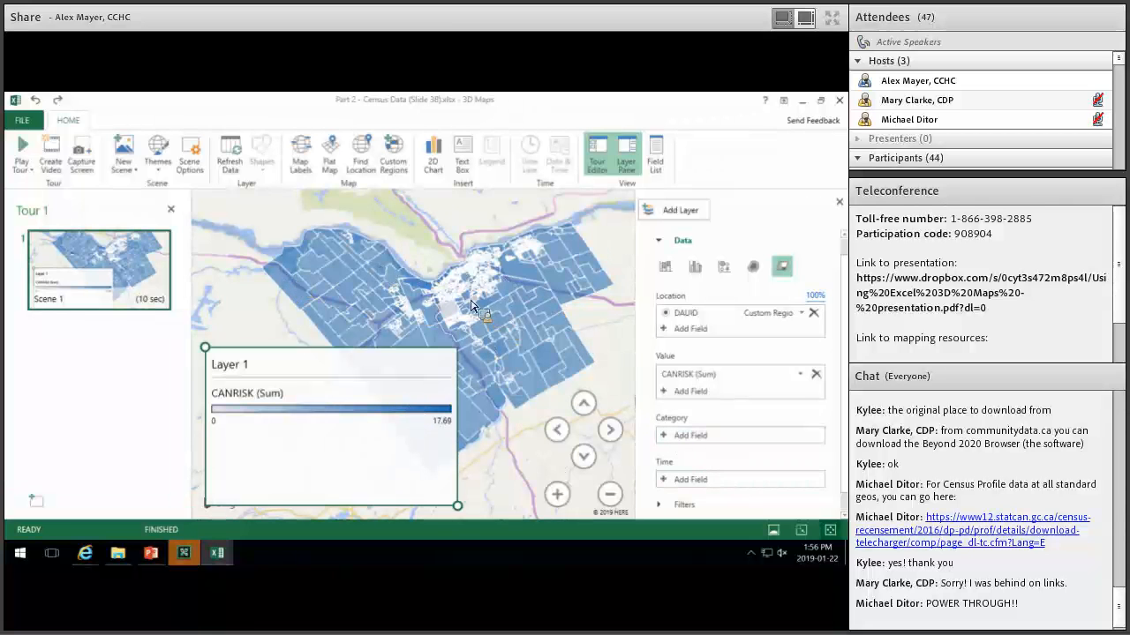
{"action": "scroll", "coordinate": [462, 320], "scroll_direction": "up", "scroll_amount": 3}
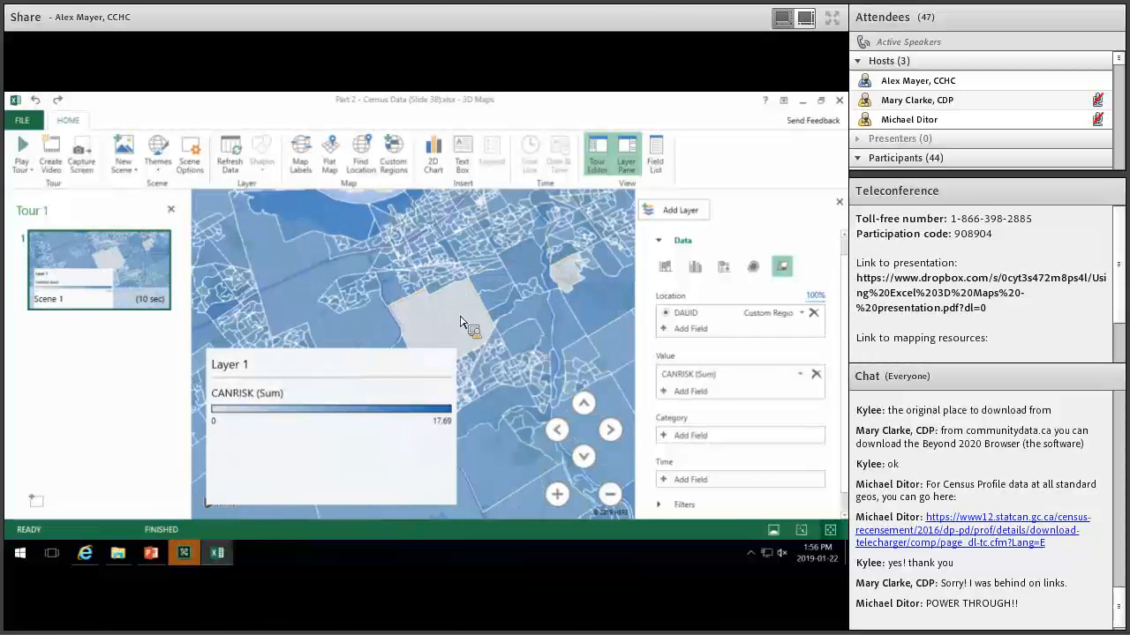
Close the Tour Editor and expand the layer's Filters section.
{"action": "left_click", "coordinate": [172, 213]}
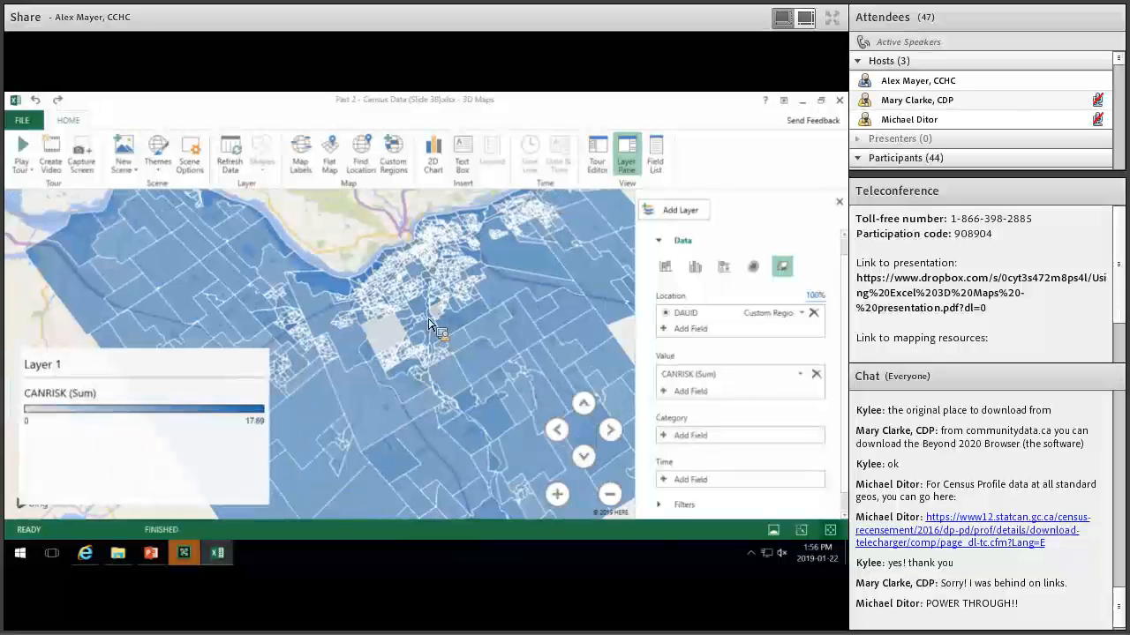
{"action": "scroll", "coordinate": [418, 332], "scroll_direction": "down", "scroll_amount": 2}
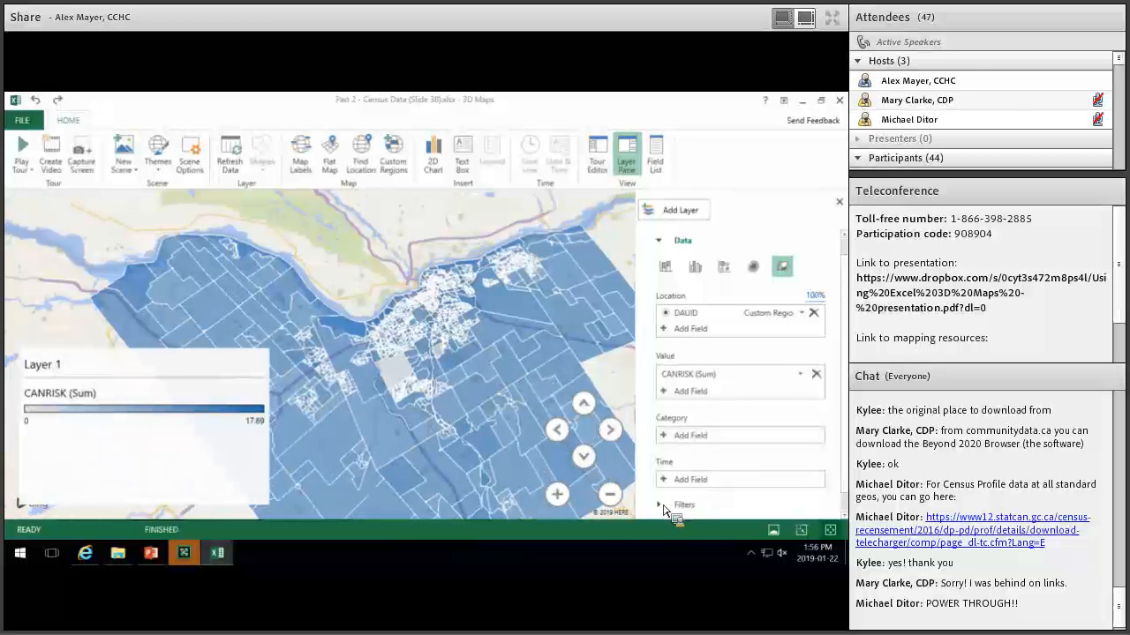
{"action": "left_click", "coordinate": [672, 504]}
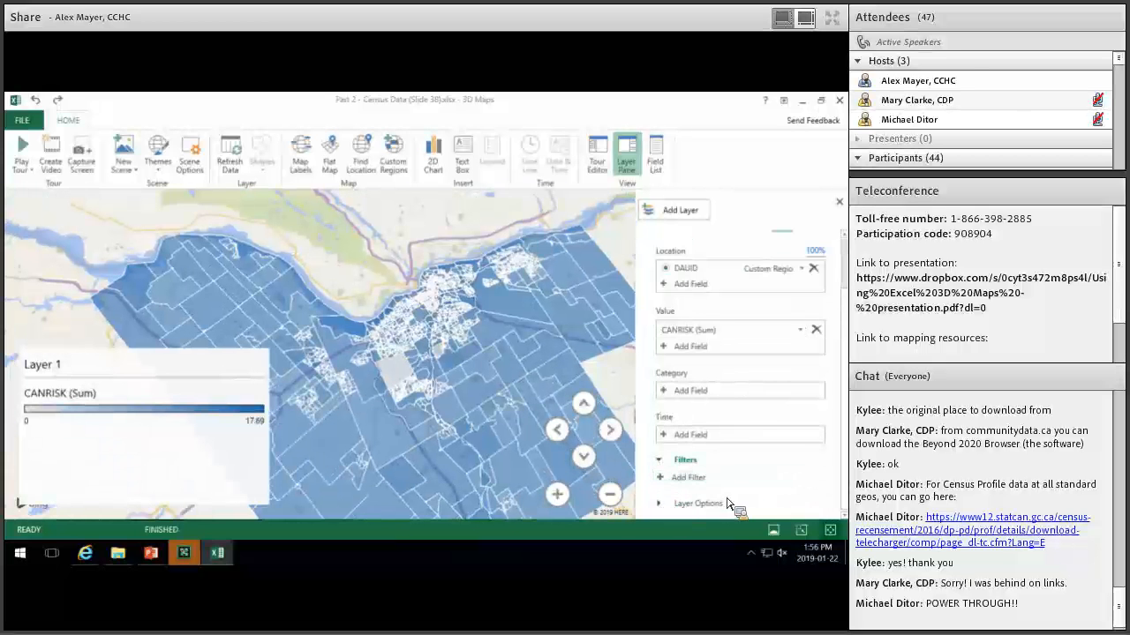
Set the CANRISK shading colour to red and lower the colour scale to 0%.
{"action": "scroll", "coordinate": [672, 465], "scroll_direction": "down", "scroll_amount": 5}
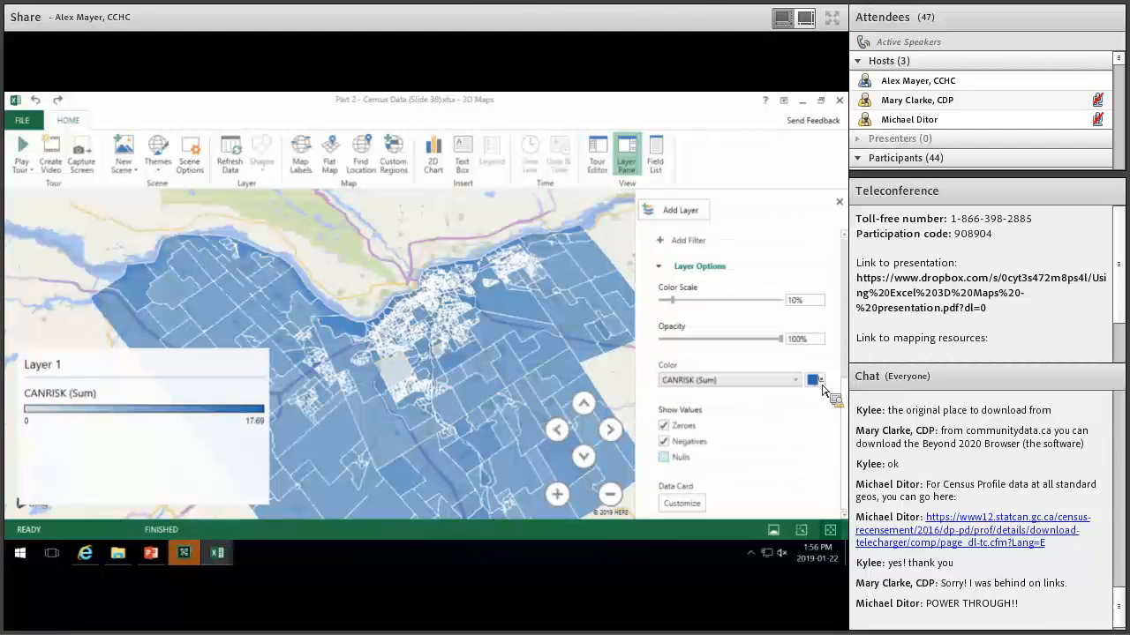
{"action": "left_click", "coordinate": [816, 379]}
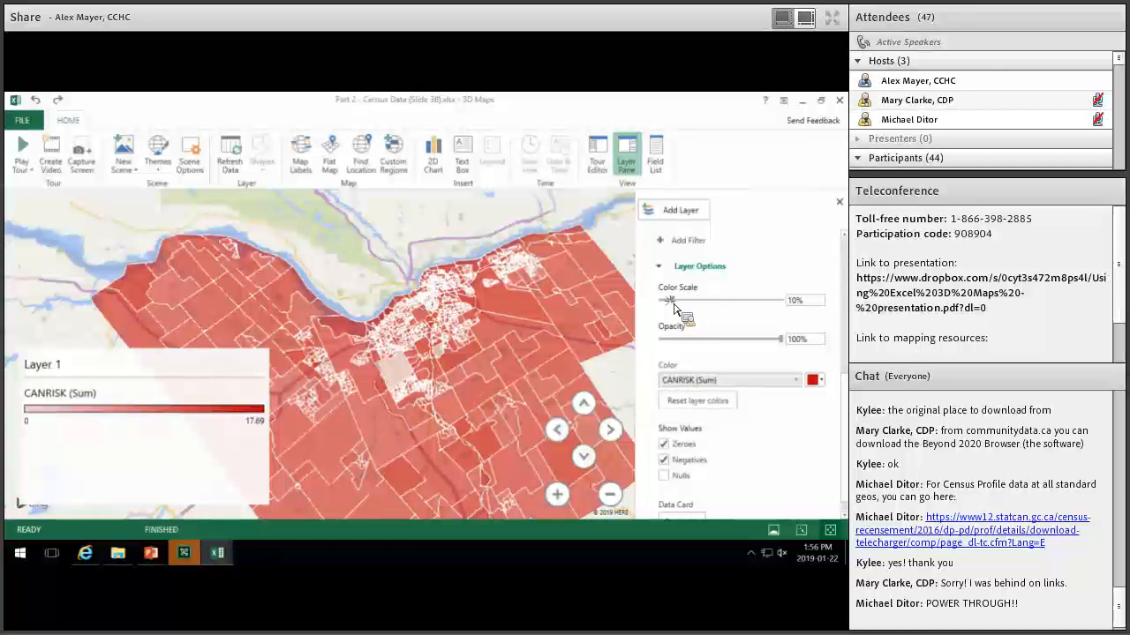
{"action": "left_click_drag", "start_coordinate": [667, 301], "coordinate": [660, 301]}
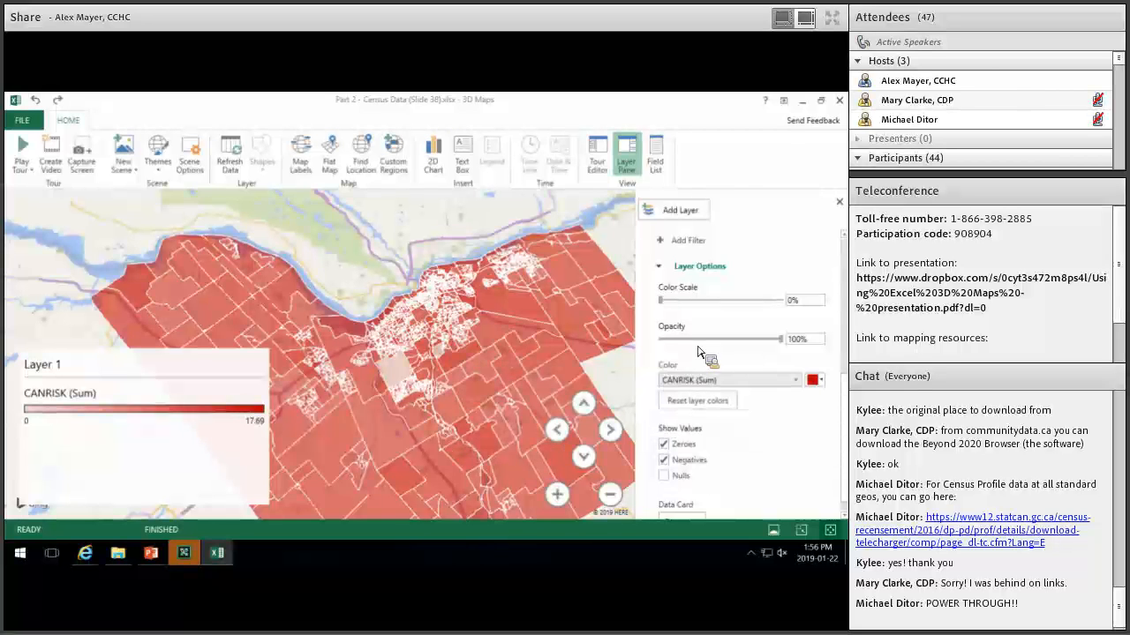
{"action": "left_click", "coordinate": [661, 267]}
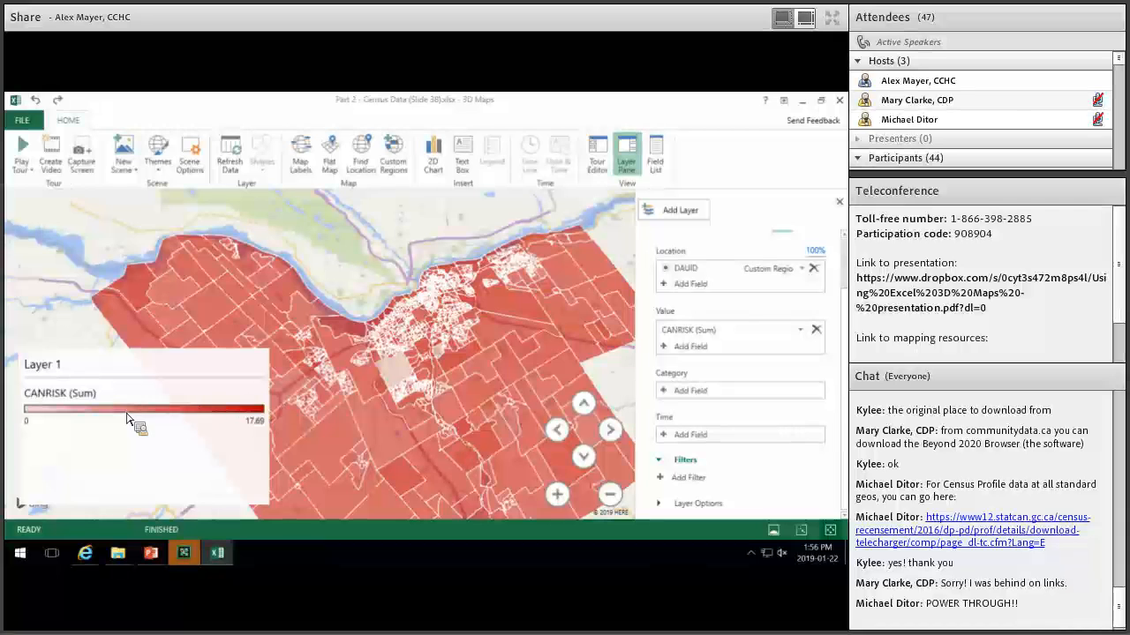
Start adding a new filter to the CANRISK layer.
{"action": "mouse_move", "coordinate": [127, 413]}
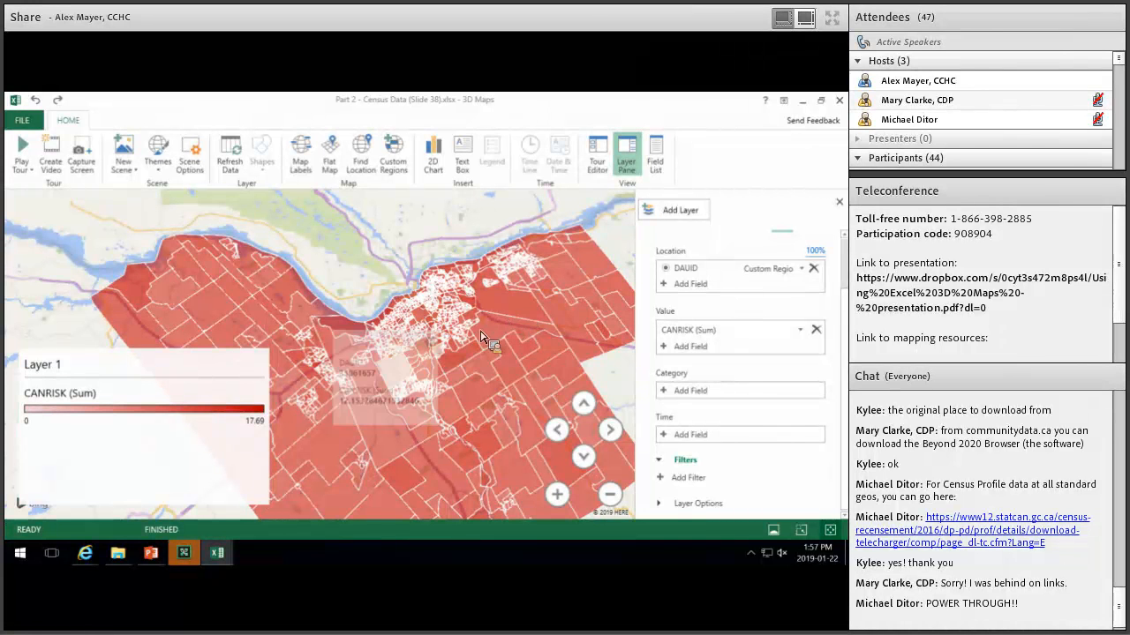
{"action": "mouse_move", "coordinate": [457, 369]}
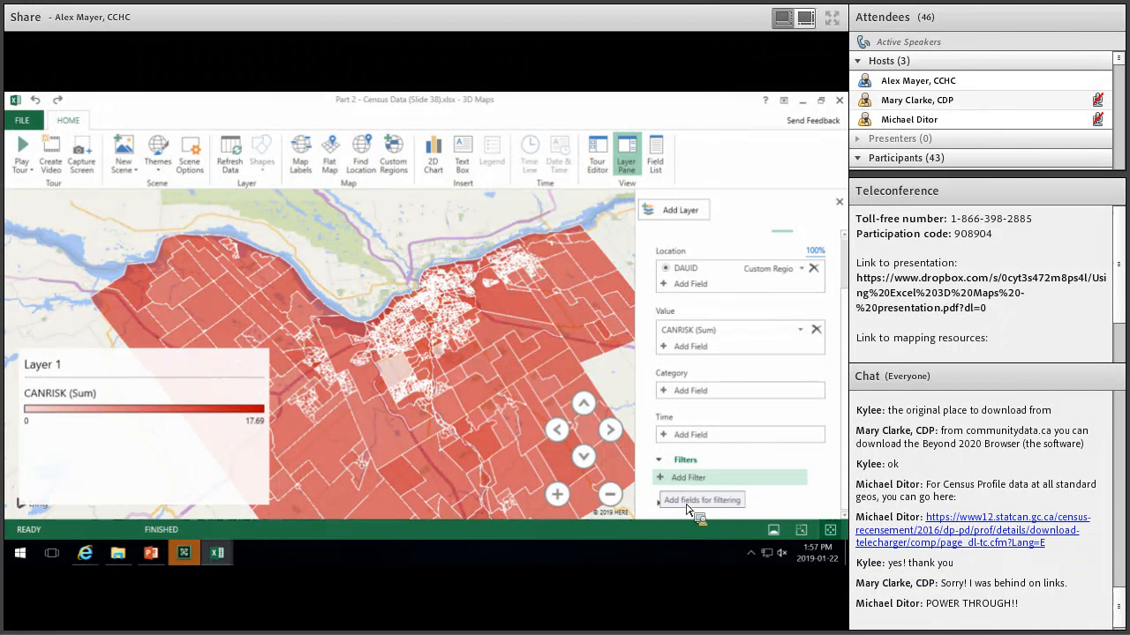
{"action": "left_click", "coordinate": [688, 479]}
Filter the layer to Sum of CANRISK between 10.10 and 17.69.
{"action": "left_click_drag", "start_coordinate": [697, 519], "coordinate": [752, 472]}
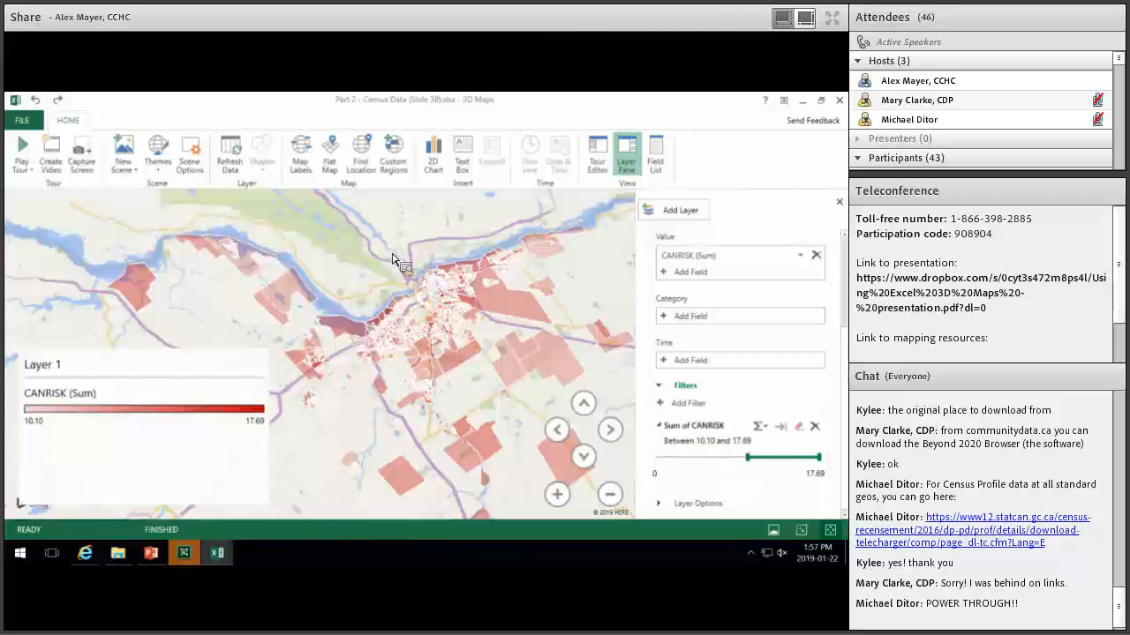
{"action": "scroll", "coordinate": [392, 258], "scroll_direction": "up", "scroll_amount": 5}
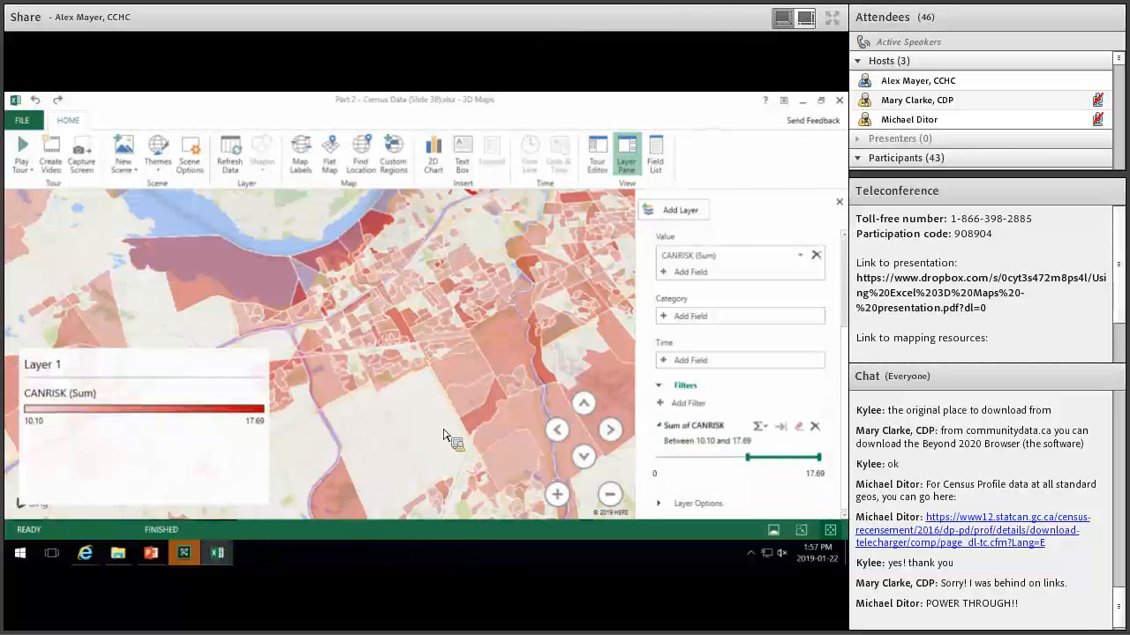
{"action": "scroll", "coordinate": [396, 269], "scroll_direction": "down", "scroll_amount": 3}
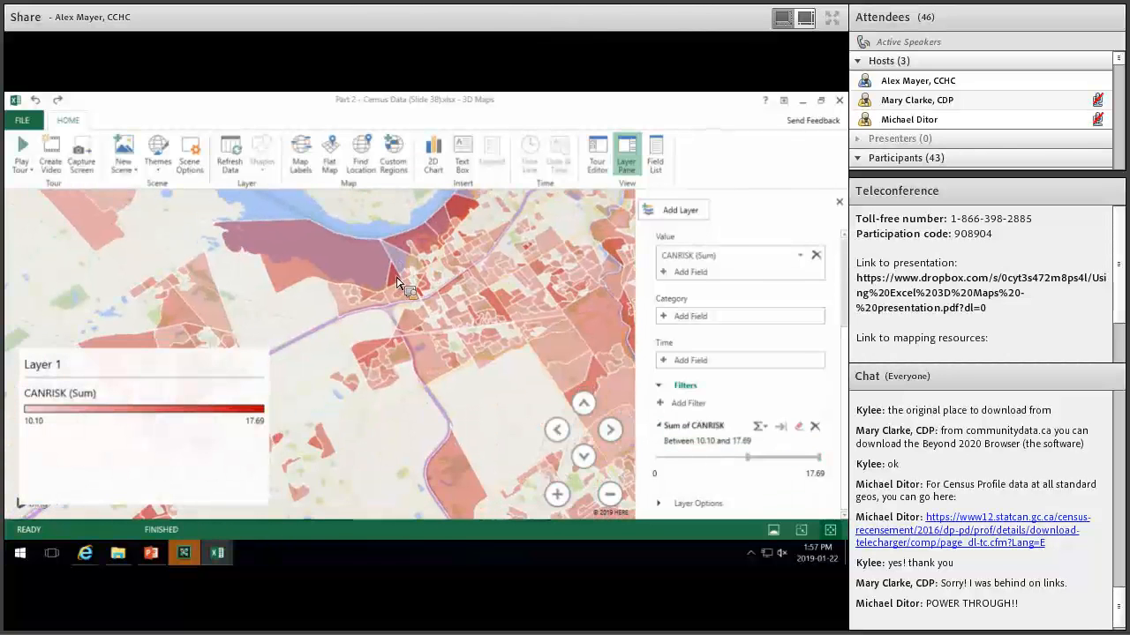
Pan and zoom over the wider Ottawa region, then open the data card's settings.
{"action": "mouse_move", "coordinate": [396, 281]}
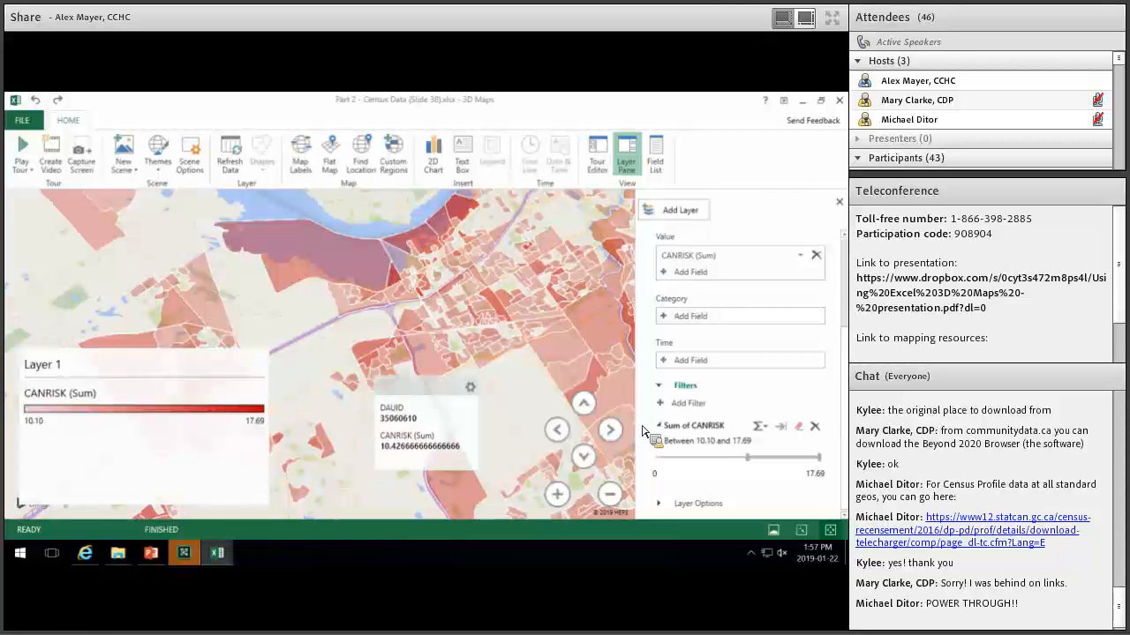
{"action": "scroll", "coordinate": [384, 303], "scroll_direction": "down", "scroll_amount": 3}
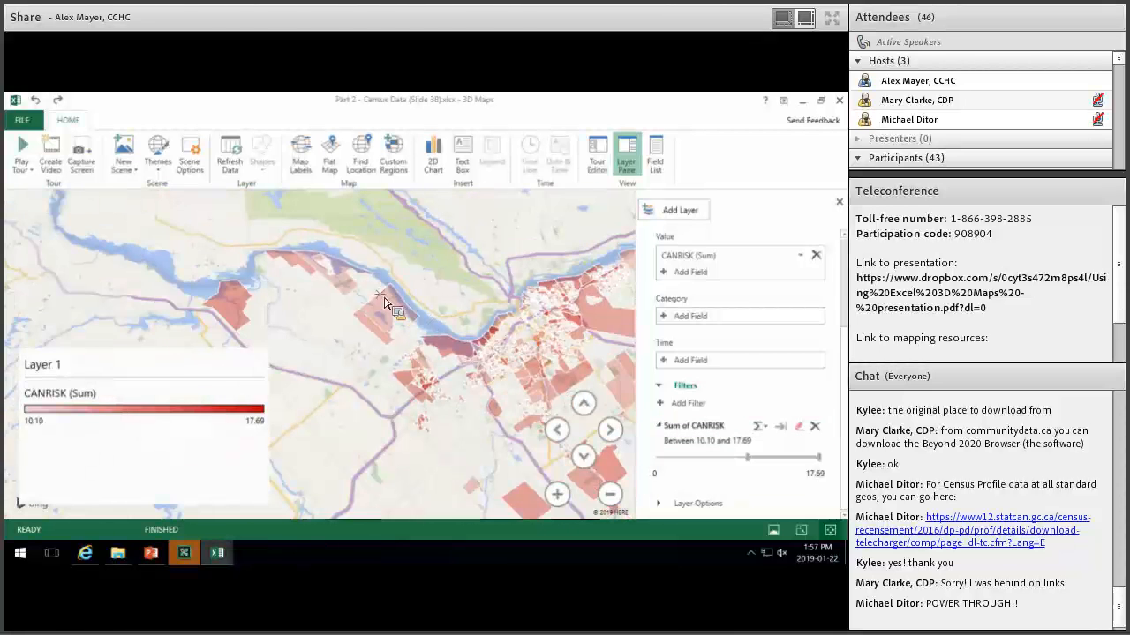
{"action": "left_click_drag", "start_coordinate": [412, 275], "coordinate": [415, 338]}
{"action": "scroll", "coordinate": [410, 341], "scroll_direction": "up", "scroll_amount": 3}
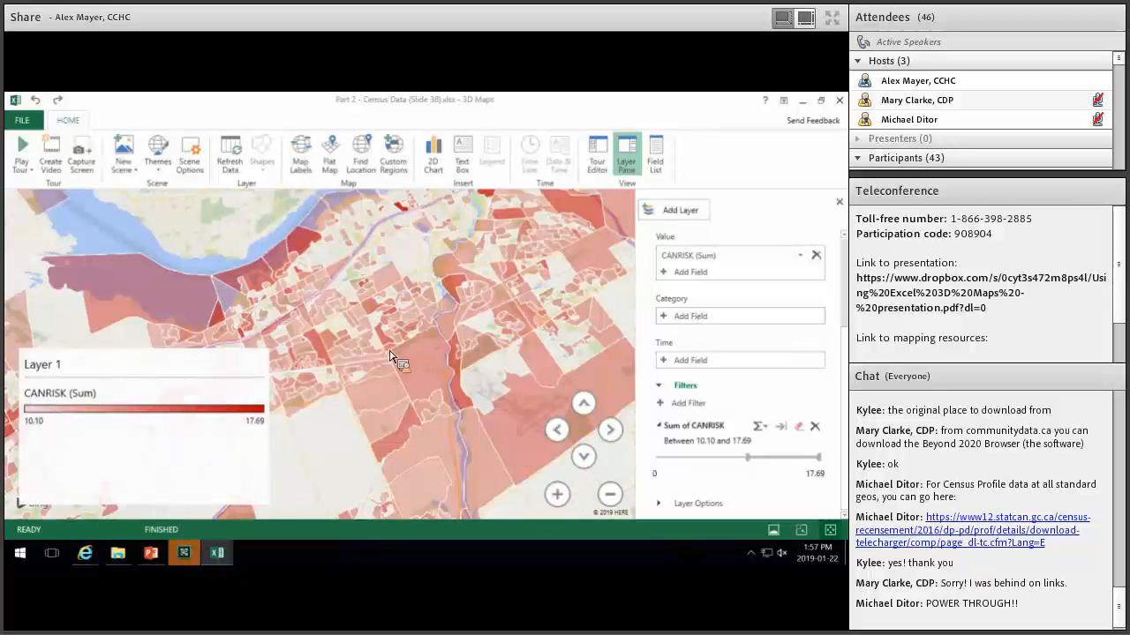
{"action": "left_click_drag", "start_coordinate": [468, 252], "coordinate": [355, 303]}
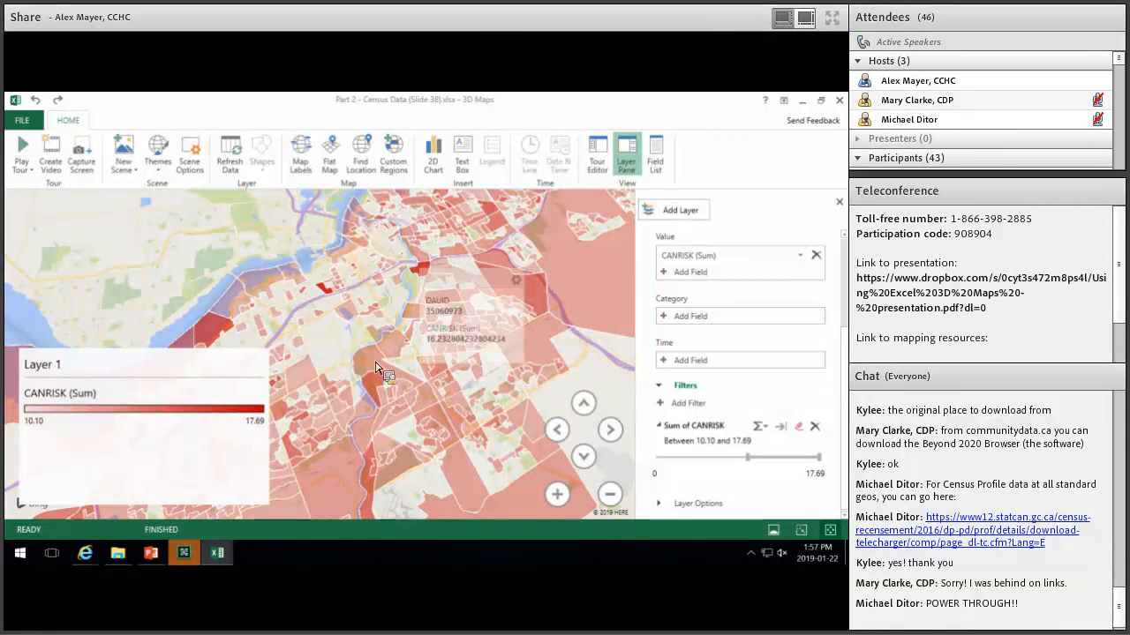
{"action": "scroll", "coordinate": [341, 457], "scroll_direction": "down", "scroll_amount": 2}
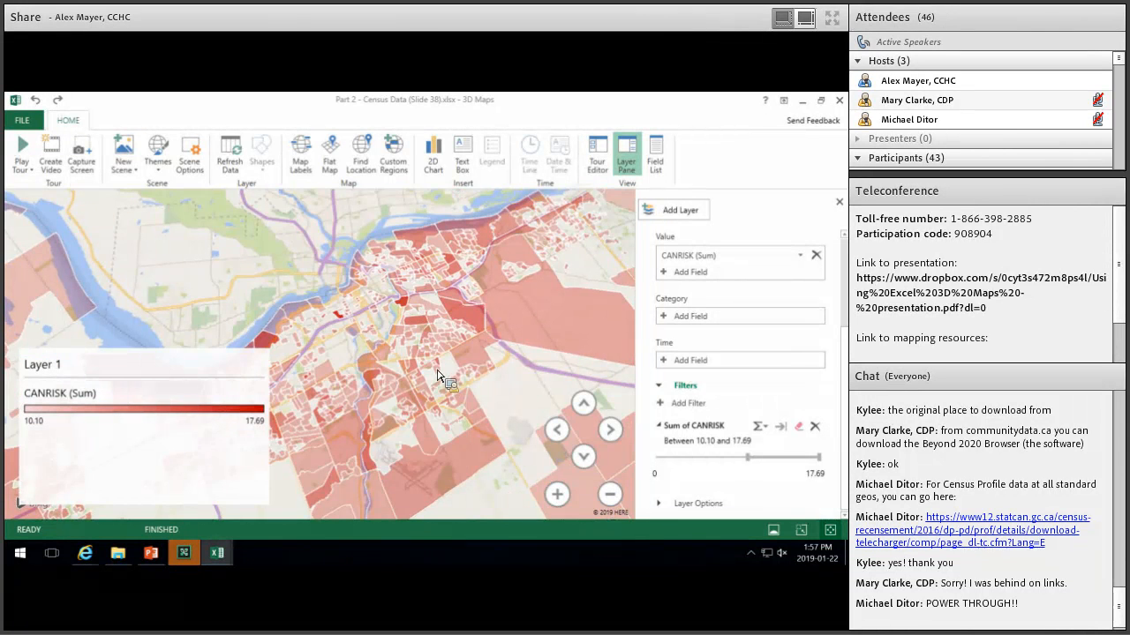
{"action": "scroll", "coordinate": [439, 375], "scroll_direction": "down", "scroll_amount": 2}
{"action": "left_click_drag", "start_coordinate": [444, 351], "coordinate": [402, 333]}
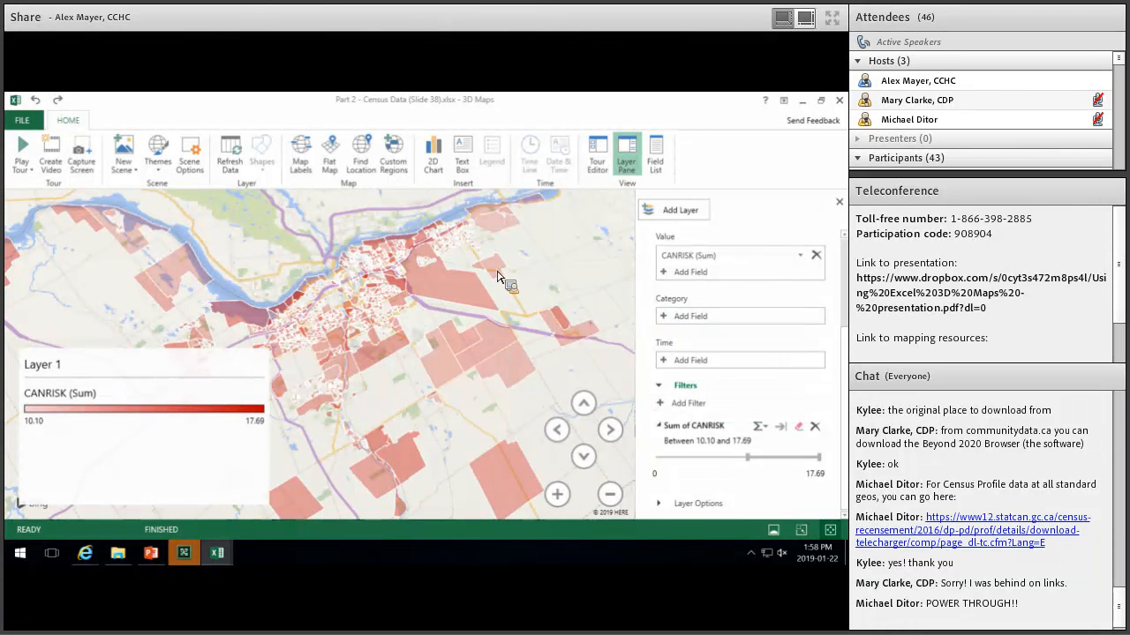
{"action": "mouse_move", "coordinate": [433, 293]}
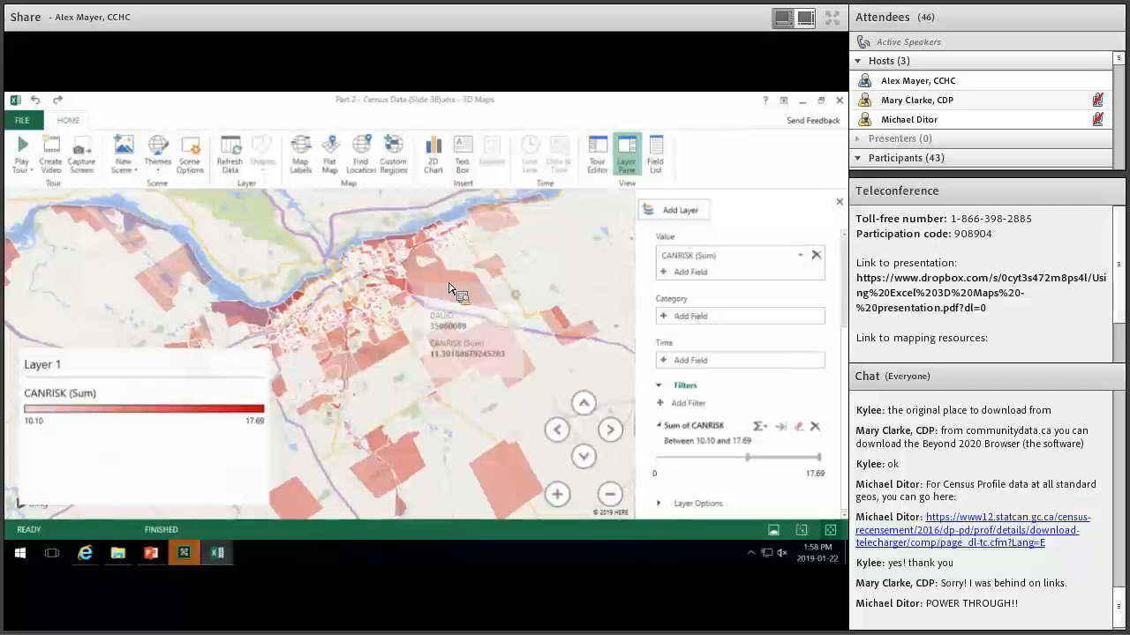
{"action": "left_click", "coordinate": [515, 294]}
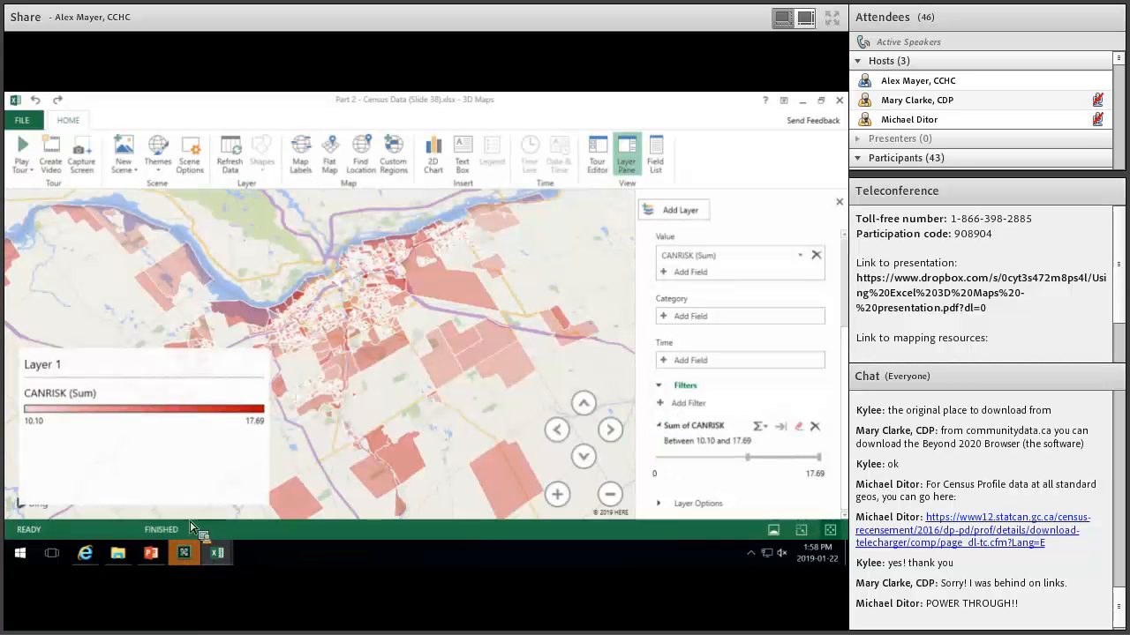
Bring the Excel workbook forward and select empty columns D, E and F beside the table.
{"action": "mouse_move", "coordinate": [217, 553]}
{"action": "left_click", "coordinate": [291, 476]}
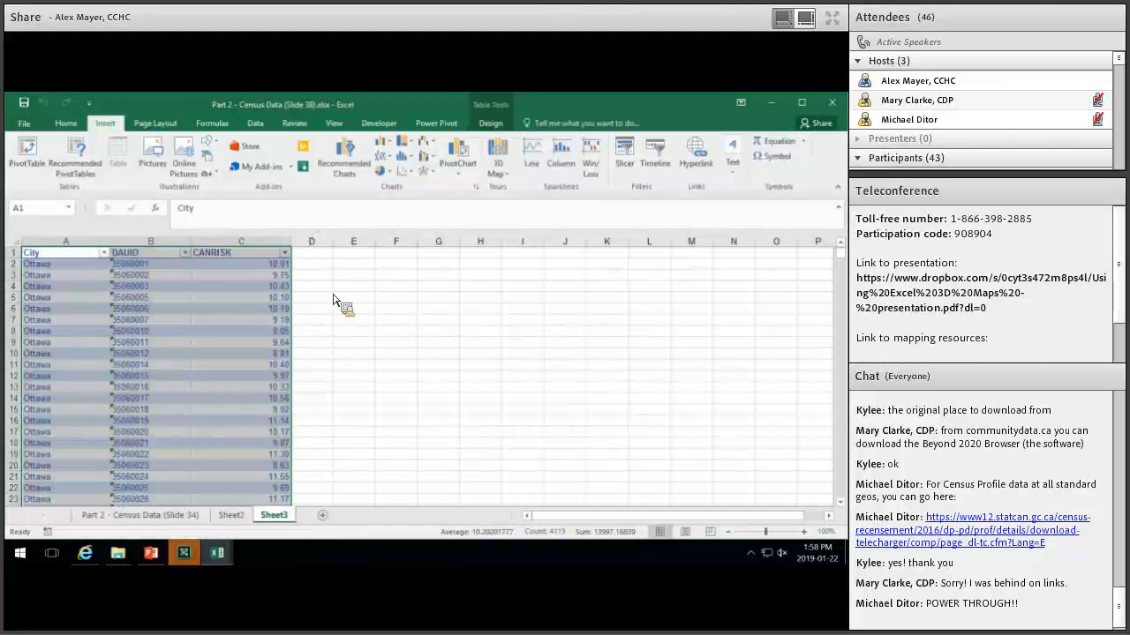
{"action": "left_click", "coordinate": [312, 241]}
{"action": "left_click", "coordinate": [356, 242]}
{"action": "left_click", "coordinate": [396, 242]}
Reselect columns D through F, then return to the PowerPoint slide show.
{"action": "left_click", "coordinate": [318, 242]}
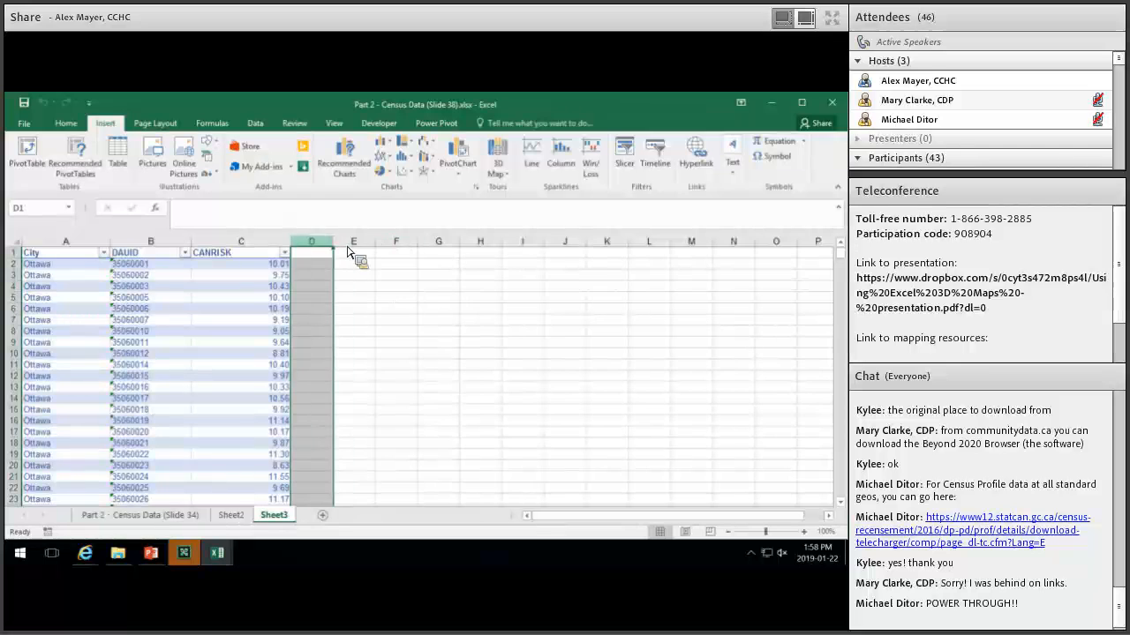
{"action": "left_click", "coordinate": [354, 242]}
{"action": "left_click", "coordinate": [321, 242]}
{"action": "left_click", "coordinate": [355, 243]}
{"action": "left_click", "coordinate": [395, 242]}
{"action": "left_click", "coordinate": [317, 242]}
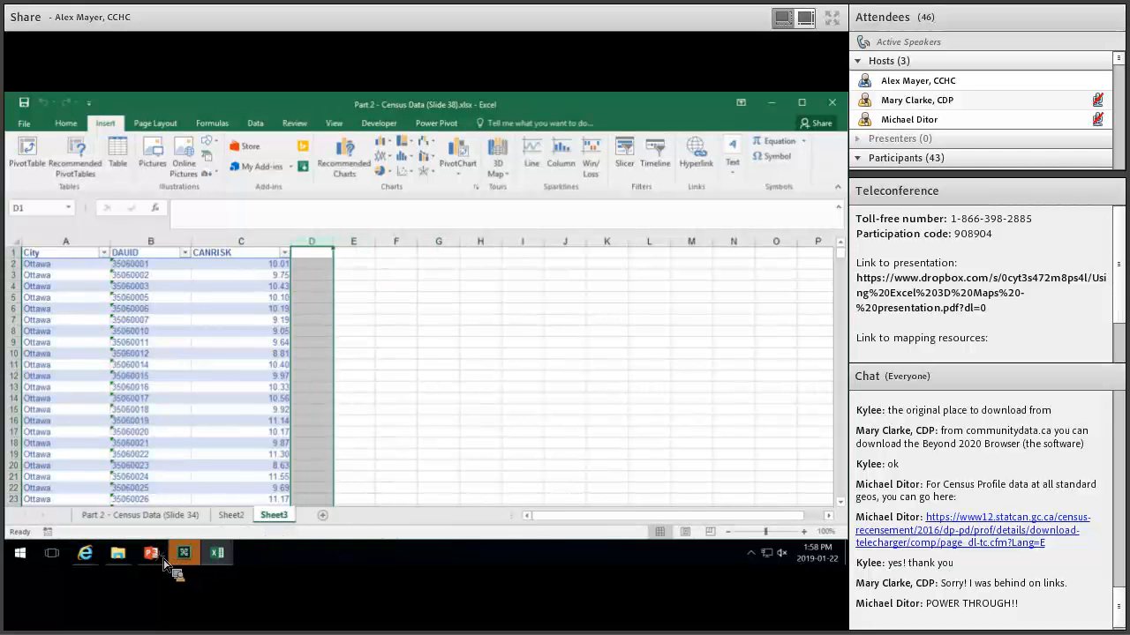
{"action": "left_click", "coordinate": [329, 464]}
{"action": "left_click", "coordinate": [153, 554]}
Review slide 38 'Formatting Our Data' in PowerPoint, then return to the Excel 3D Maps scene.
{"action": "left_click", "coordinate": [162, 559]}
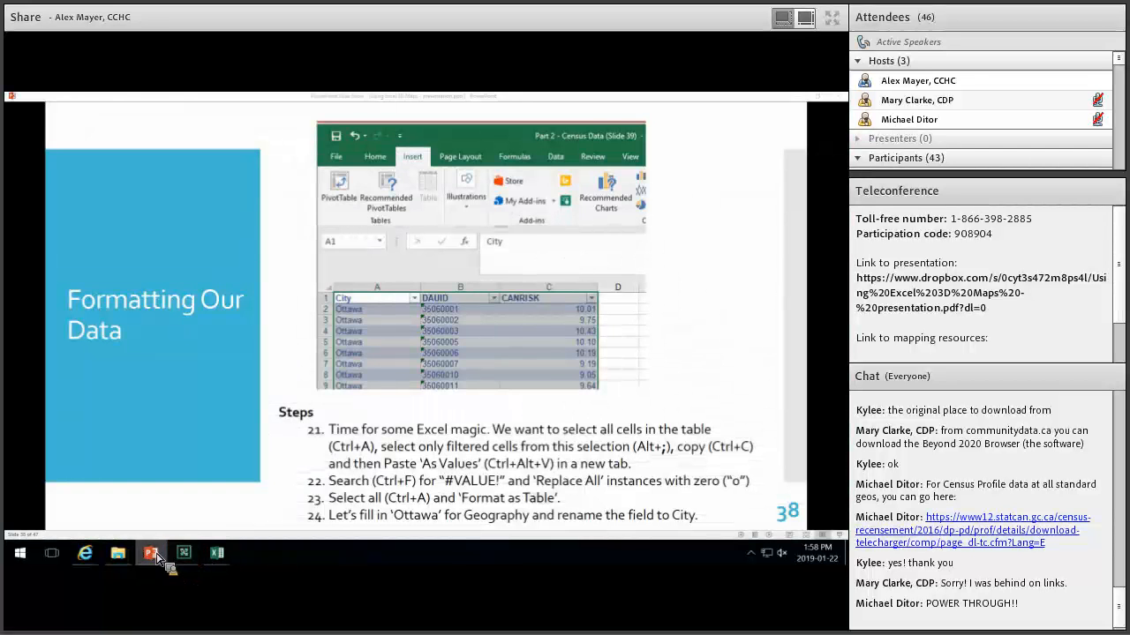
{"action": "left_click", "coordinate": [153, 557]}
{"action": "left_click", "coordinate": [153, 557]}
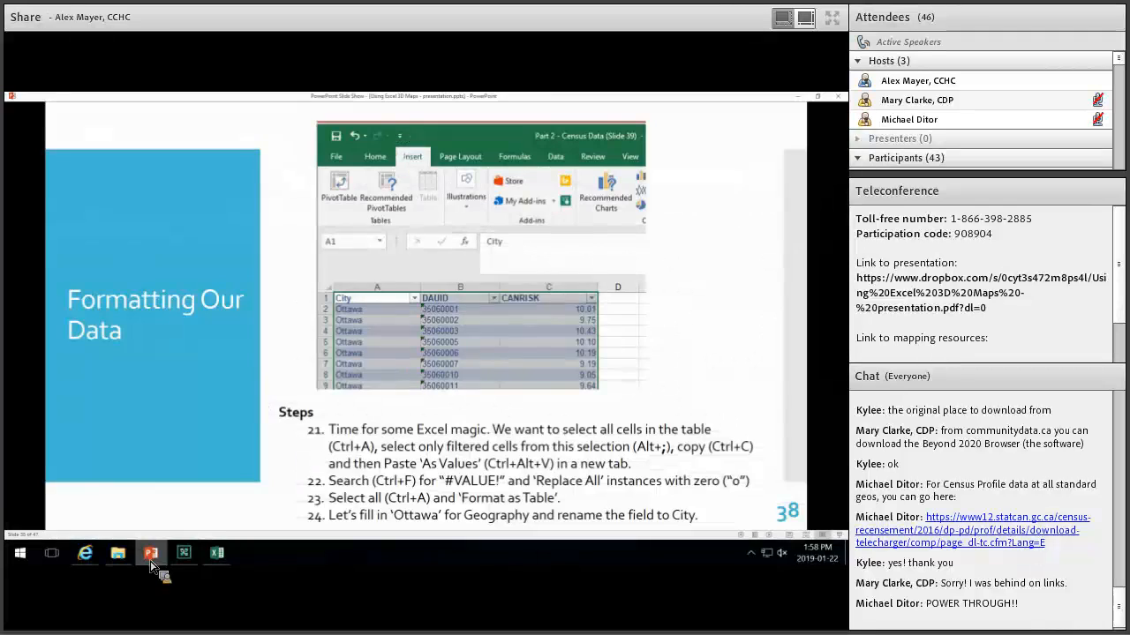
{"action": "left_click", "coordinate": [221, 556]}
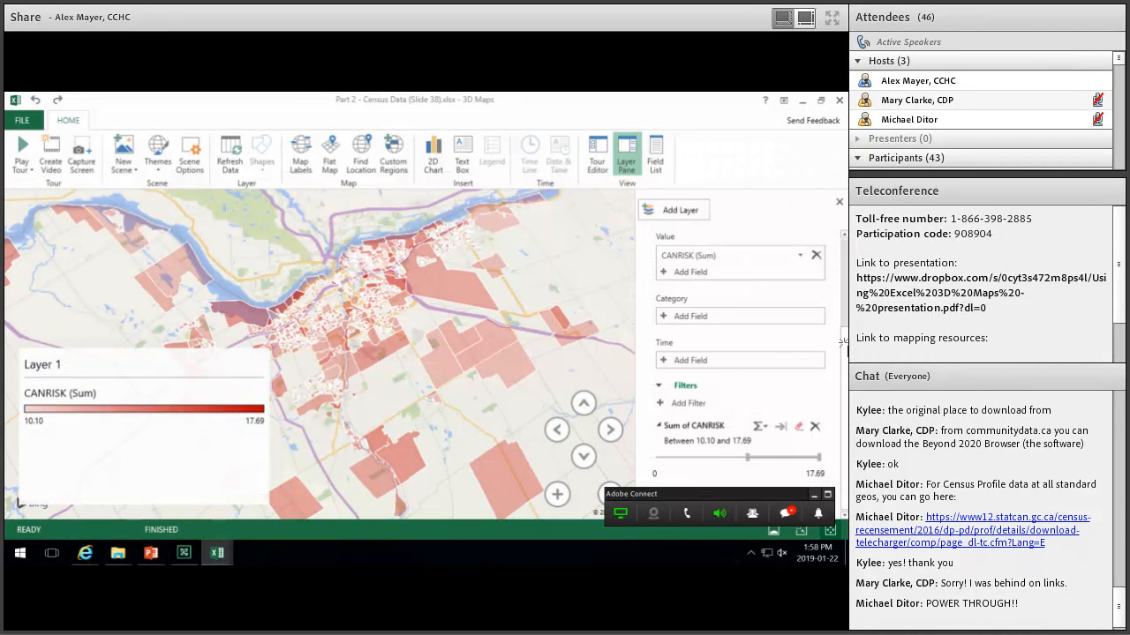
Rename Layer 1 to 'CANRISK Score' in the 3D Maps Layer Pane.
{"action": "scroll", "coordinate": [664, 240], "scroll_direction": "up", "scroll_amount": 3}
{"action": "left_click", "coordinate": [657, 239]}
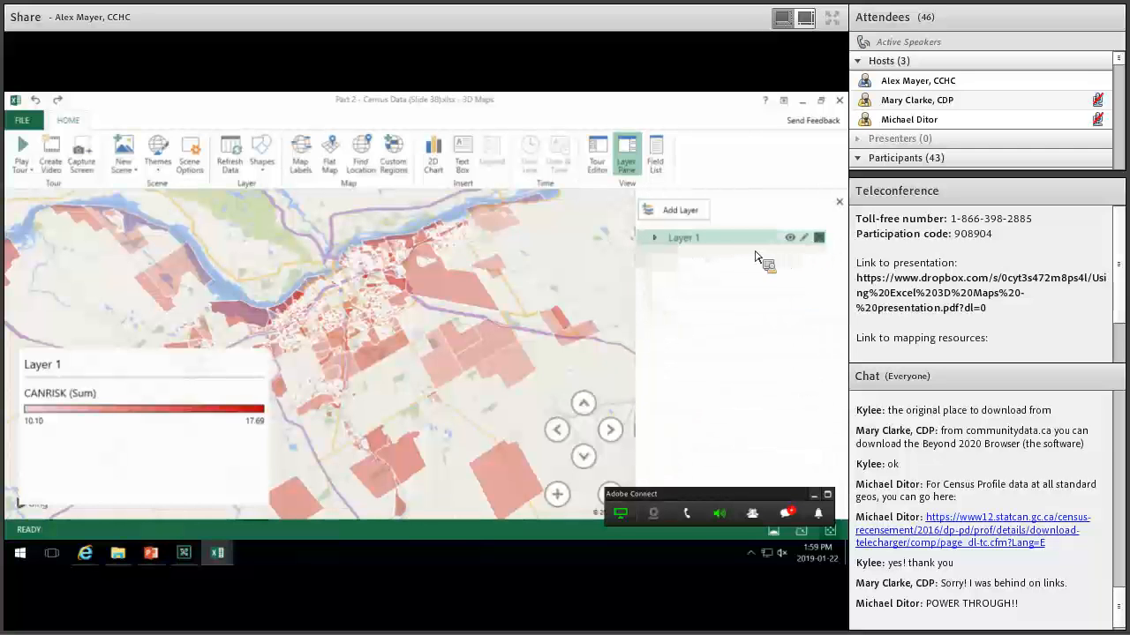
{"action": "double_click", "coordinate": [669, 238]}
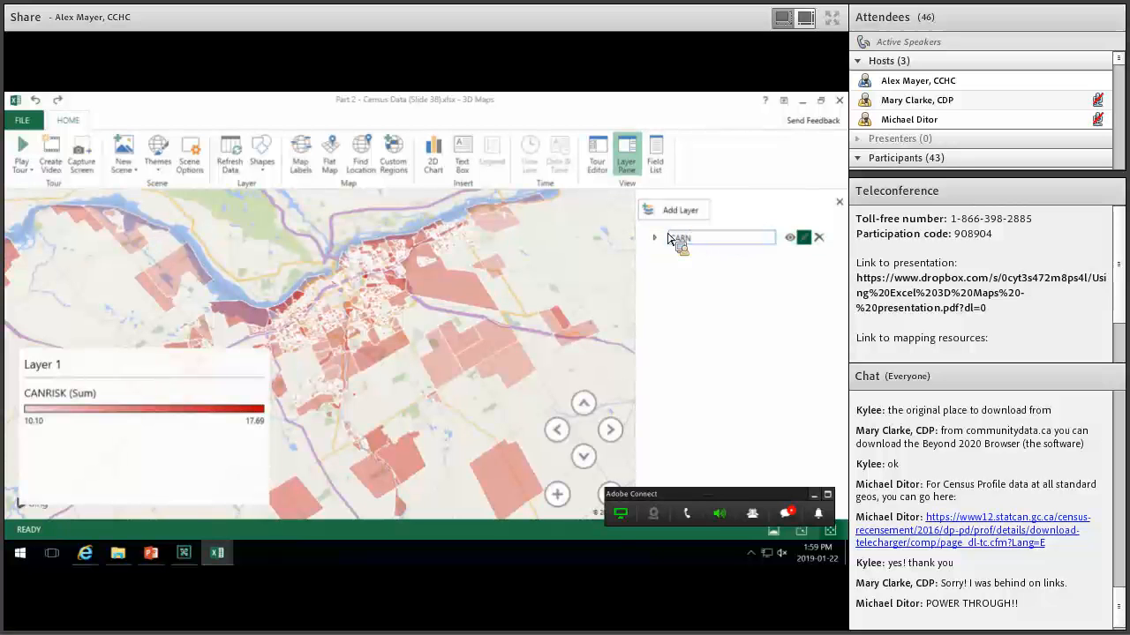
{"action": "type", "text": "CANRISK Score"}
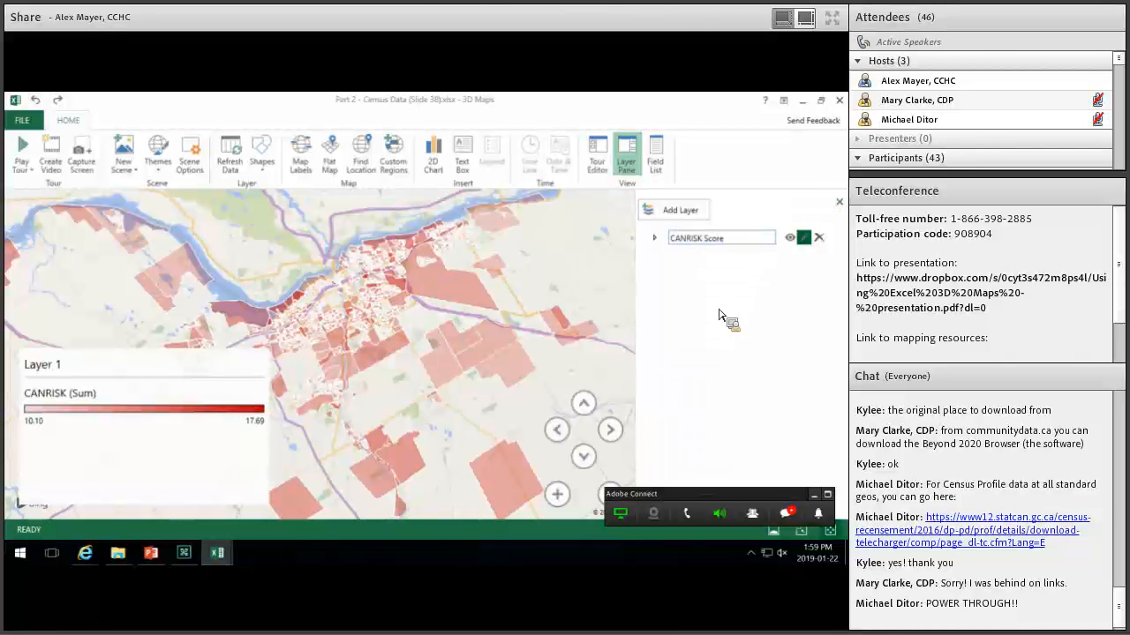
{"action": "key", "text": "Return"}
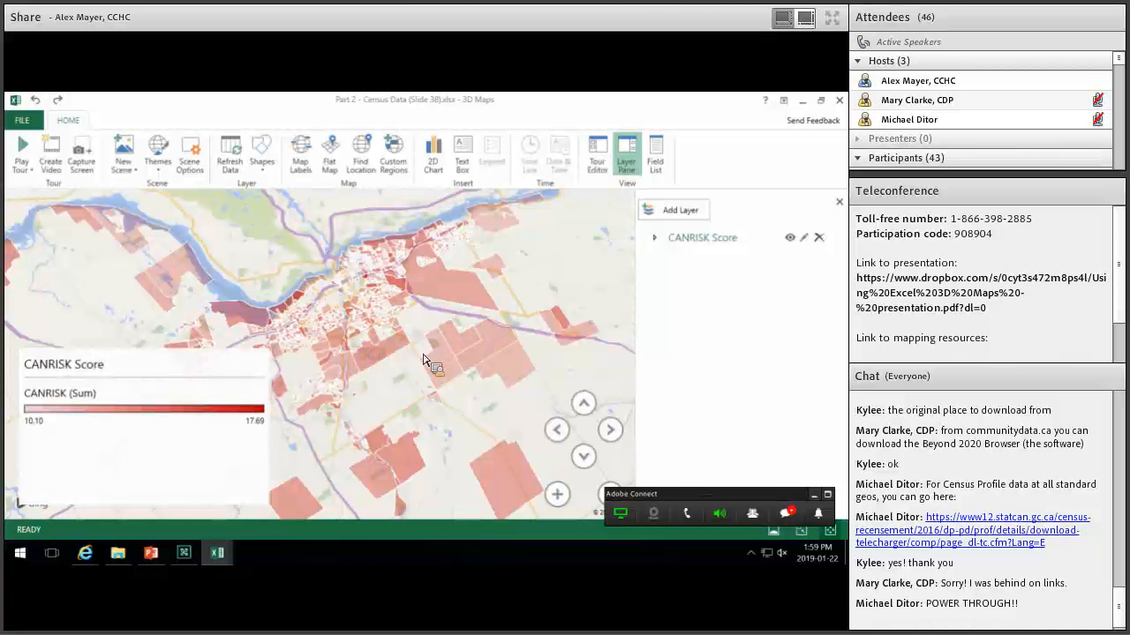
Adjust the 3D map view, then show the workbook's Sheet2 with the Geography, DAUID and CANRISK table.
{"action": "scroll", "coordinate": [423, 360], "scroll_direction": "up", "scroll_amount": 3}
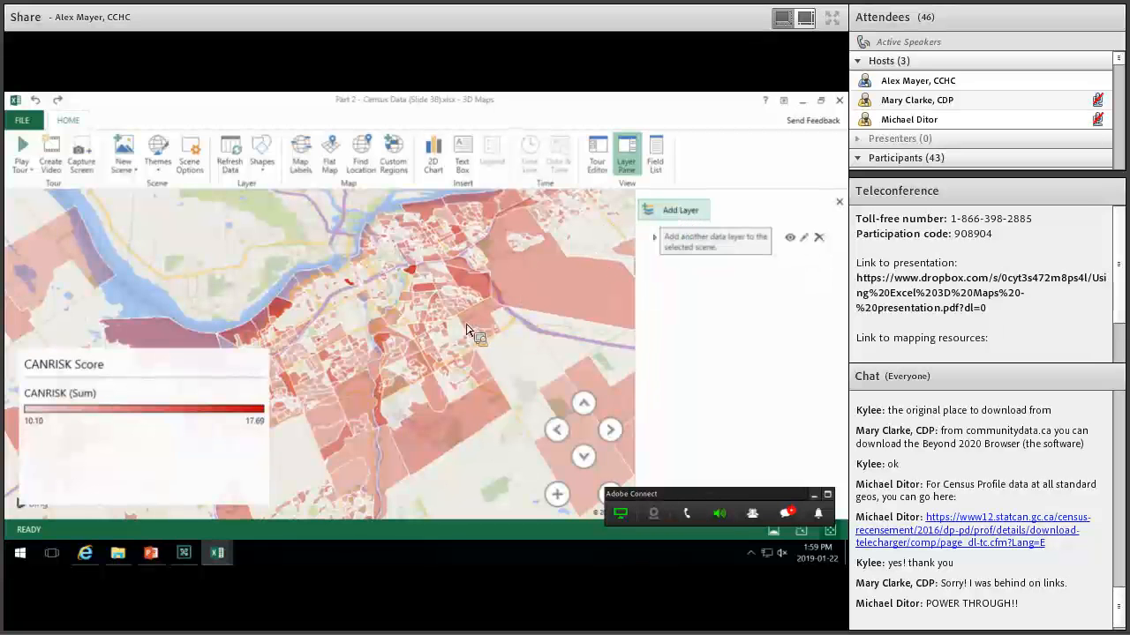
{"action": "left_click_drag", "start_coordinate": [484, 363], "coordinate": [441, 369]}
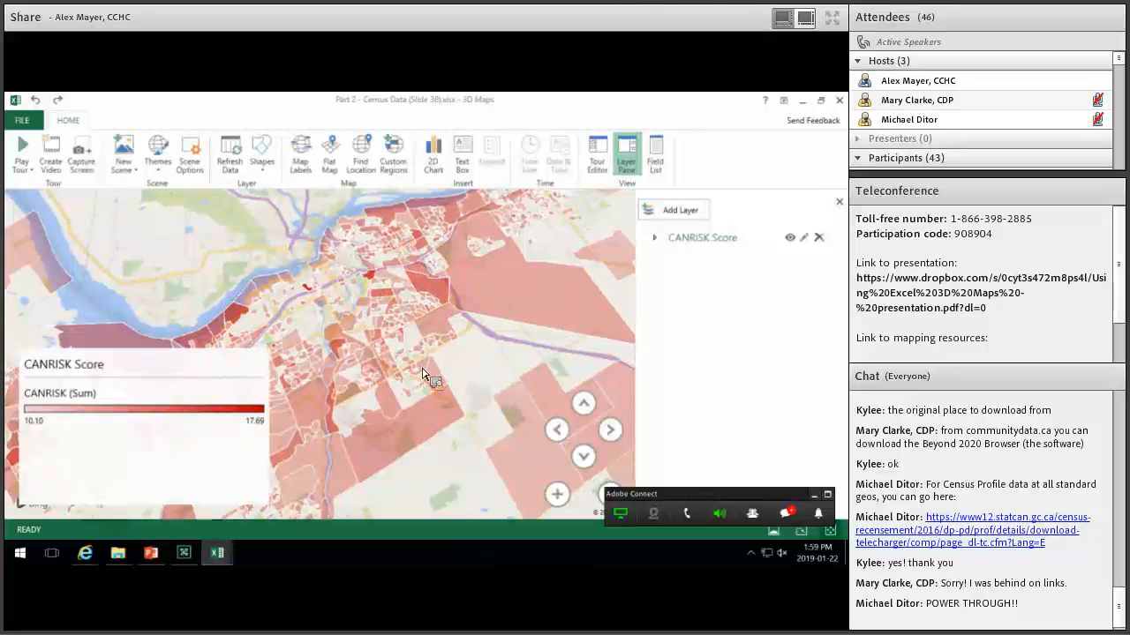
{"action": "left_click_drag", "start_coordinate": [514, 401], "coordinate": [510, 285]}
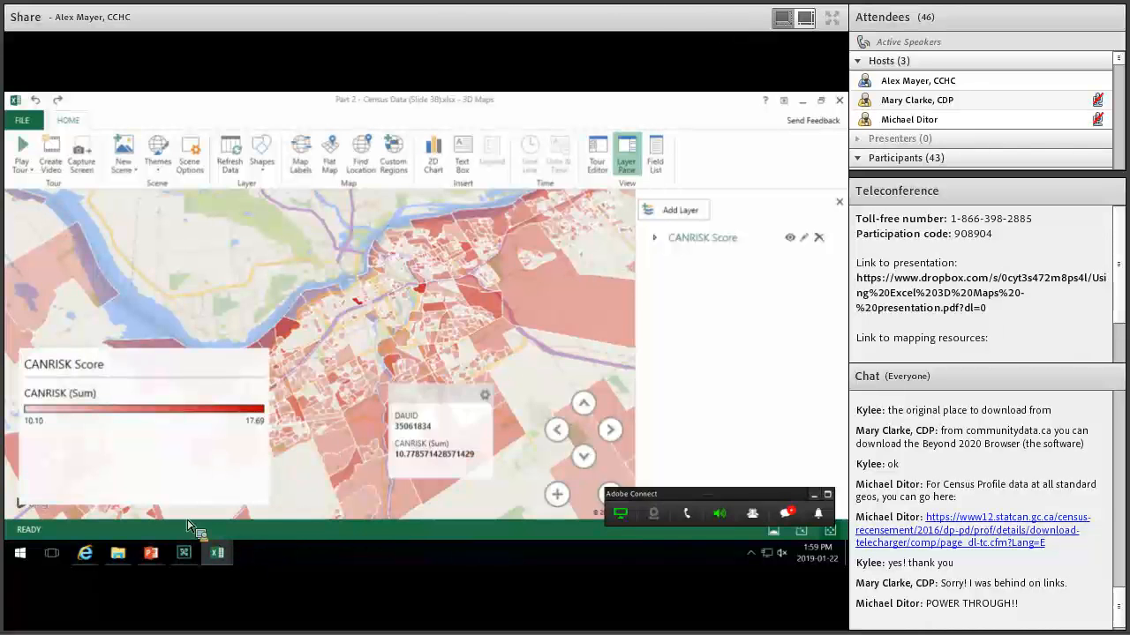
{"action": "left_click", "coordinate": [217, 554]}
{"action": "left_click", "coordinate": [168, 494]}
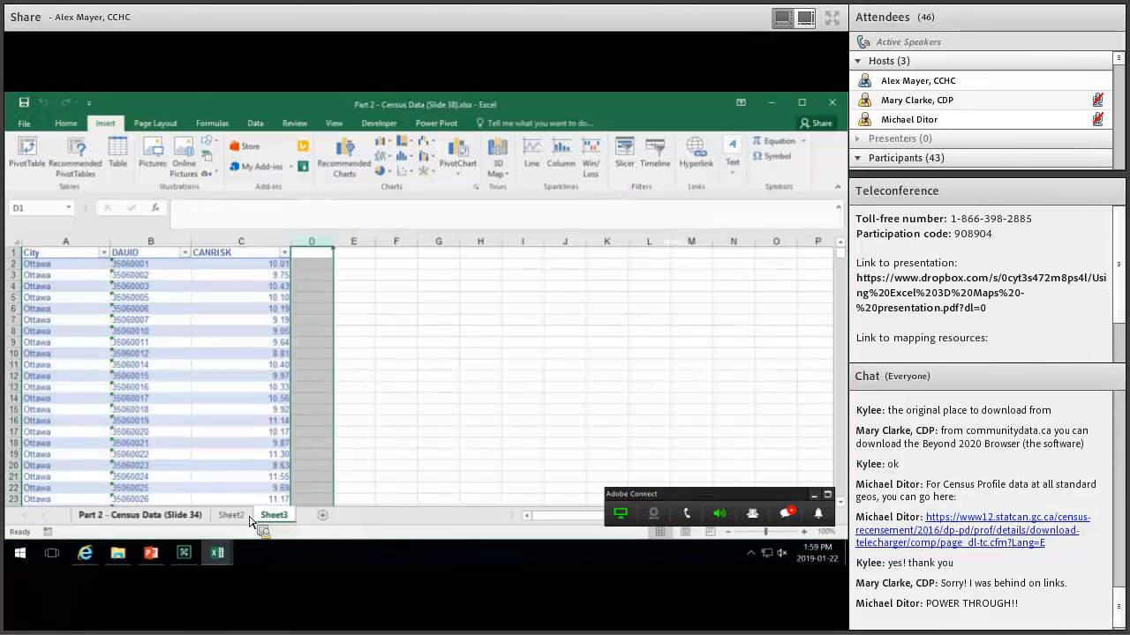
{"action": "left_click", "coordinate": [230, 515]}
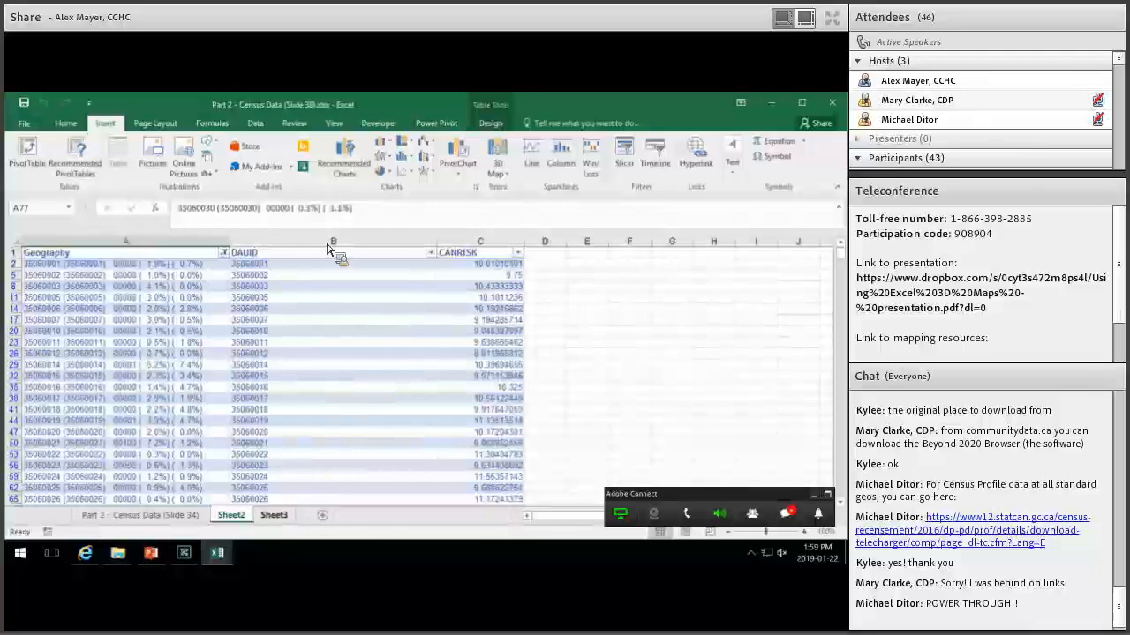
Add a new worksheet with headers 'Name' in A1 and 'Address' in B1.
{"action": "key", "text": "ctrl+Page_Down"}
{"action": "left_click", "coordinate": [322, 516]}
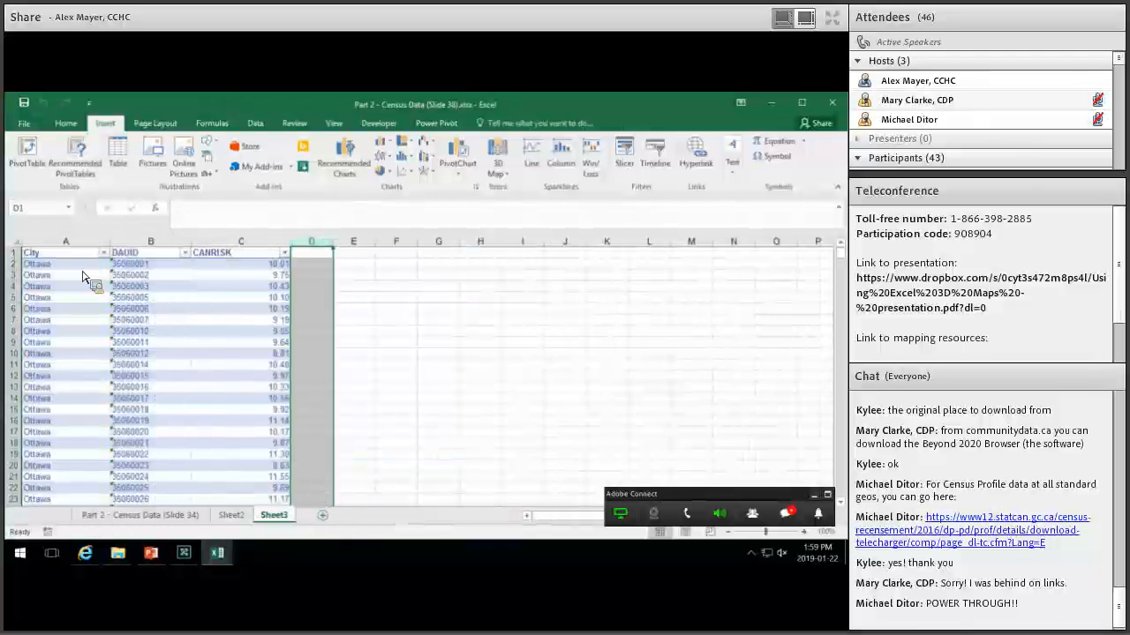
{"action": "key", "text": "Right"}
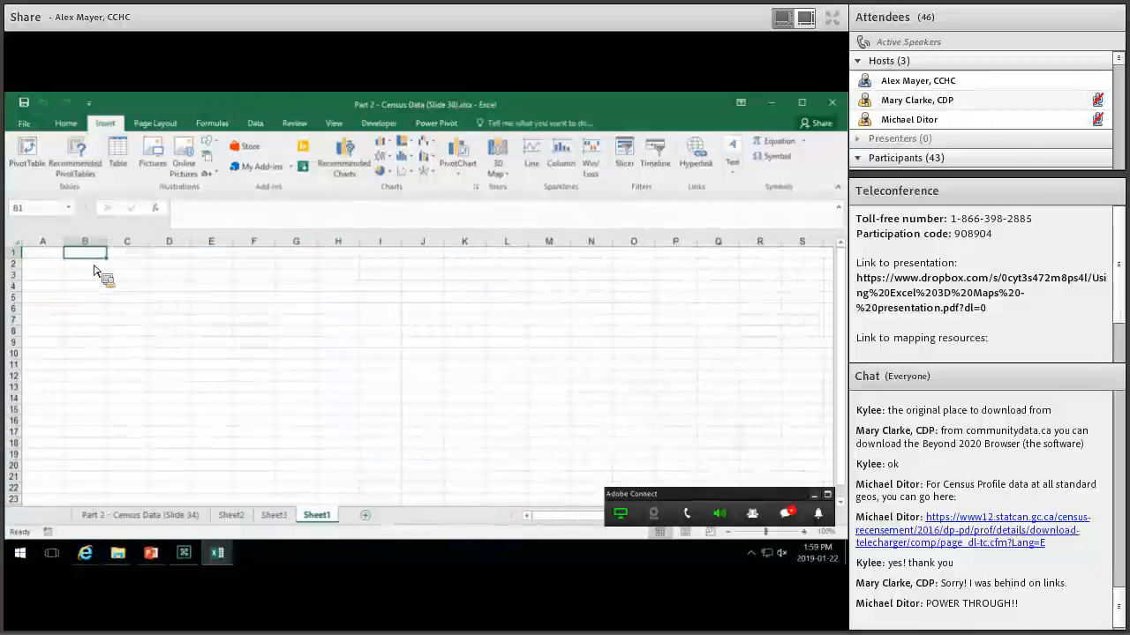
{"action": "type", "text": "Addre"}
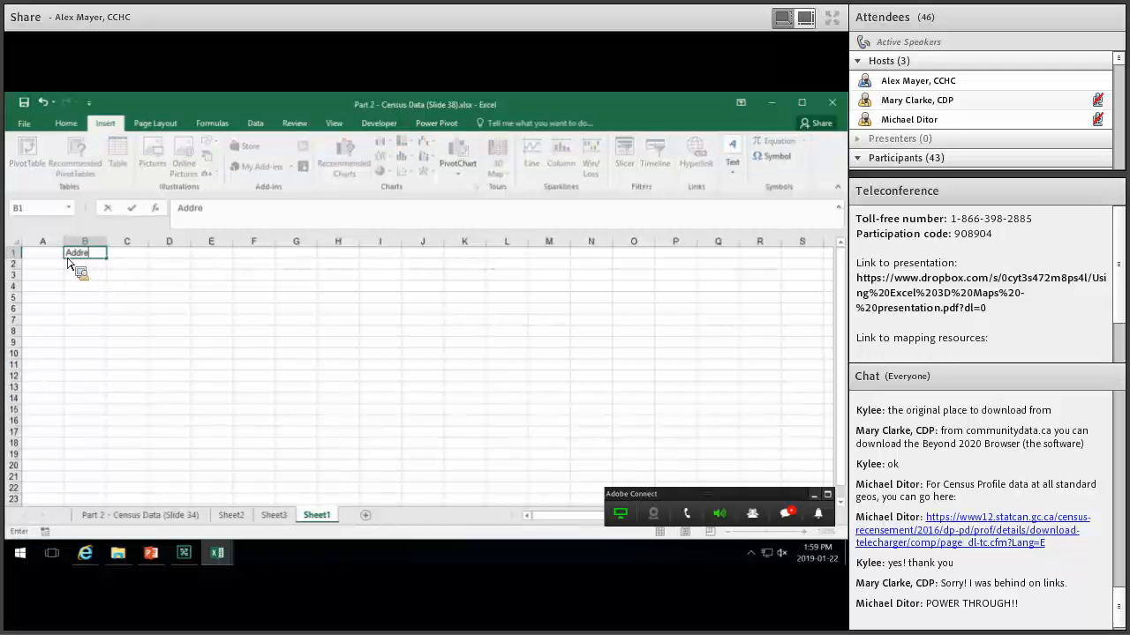
{"action": "type", "text": "ss"}
{"action": "left_click", "coordinate": [53, 255]}
{"action": "type", "text": "Name"}
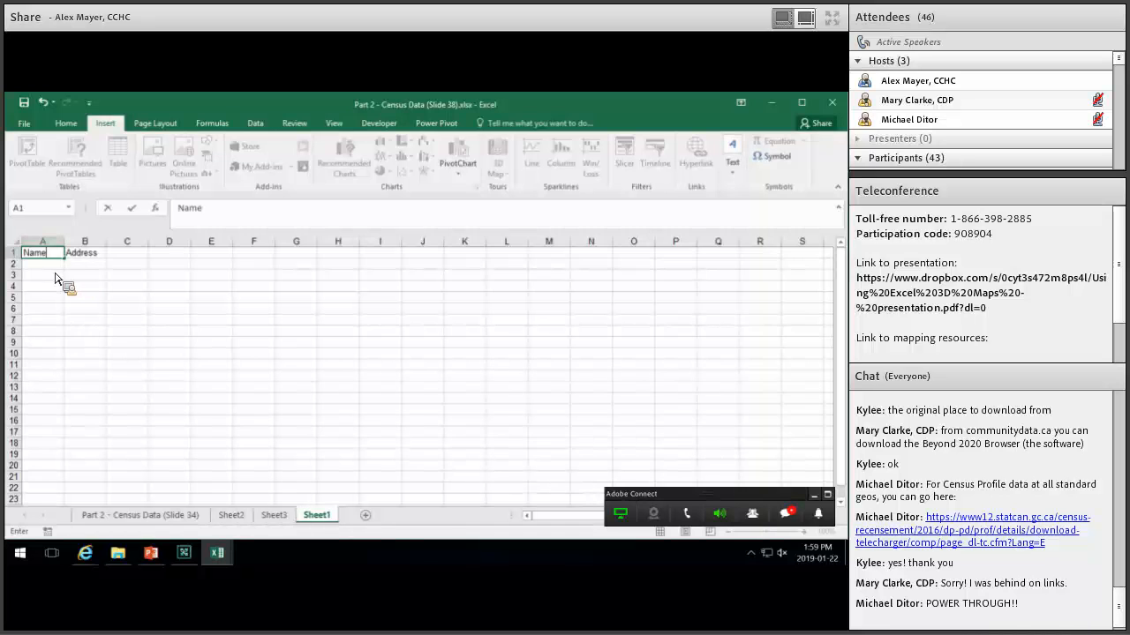
{"action": "left_click", "coordinate": [57, 264]}
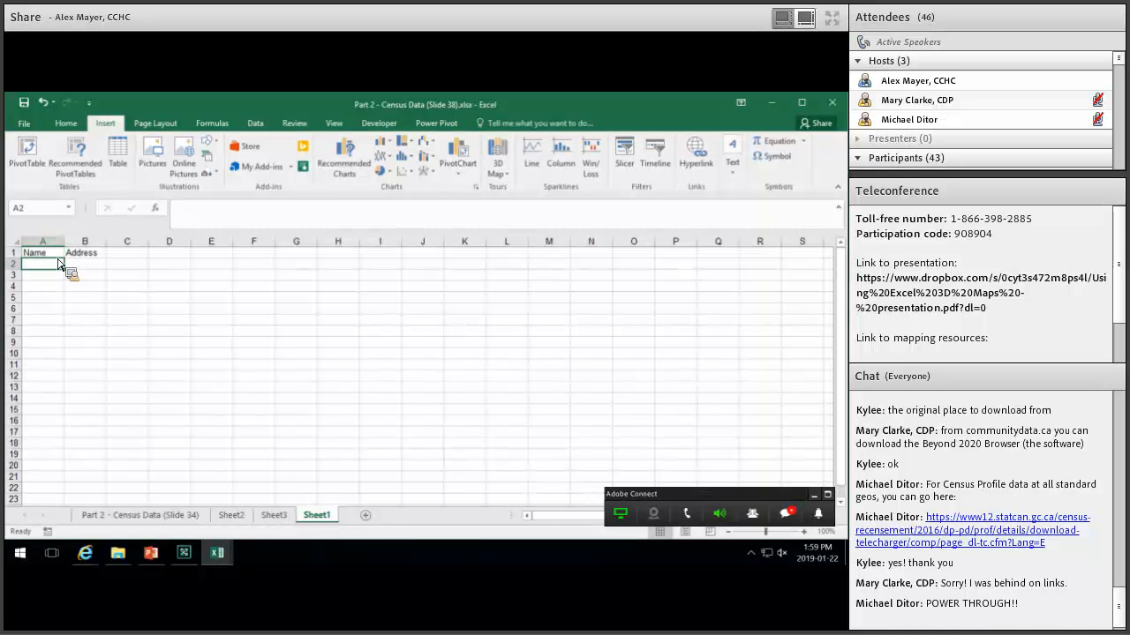
Enter 'Centretown CHC' in A2 and '420 Cooper St, Ottawa ON' in B2, then select A1:B2.
{"action": "type", "text": "Centretown C"}
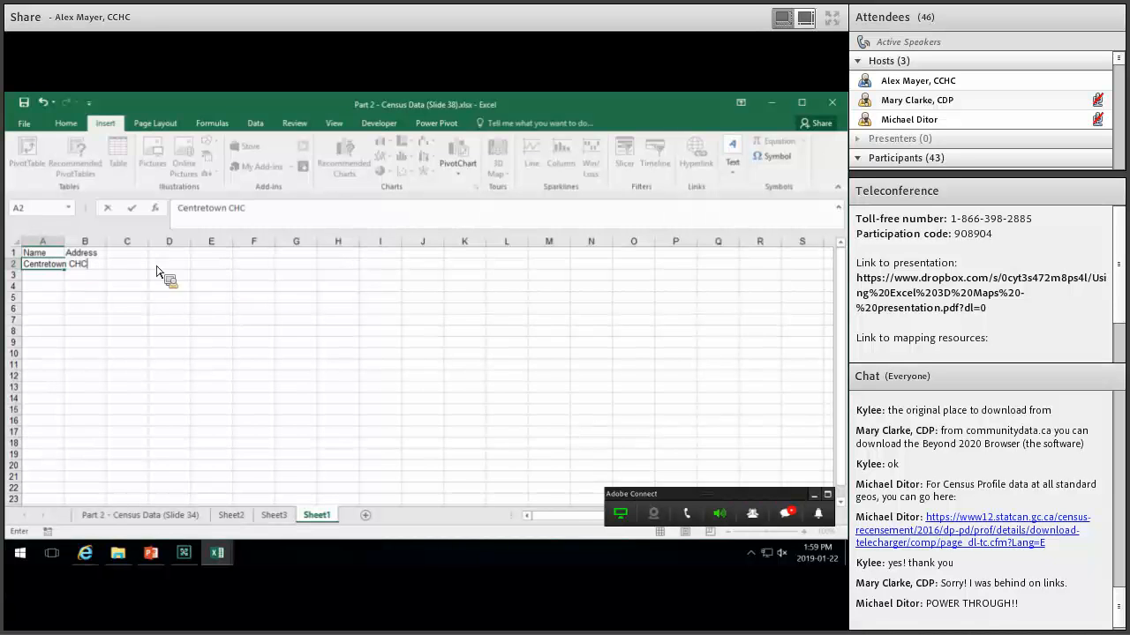
{"action": "type", "text": "HC"}
{"action": "left_click", "coordinate": [99, 267]}
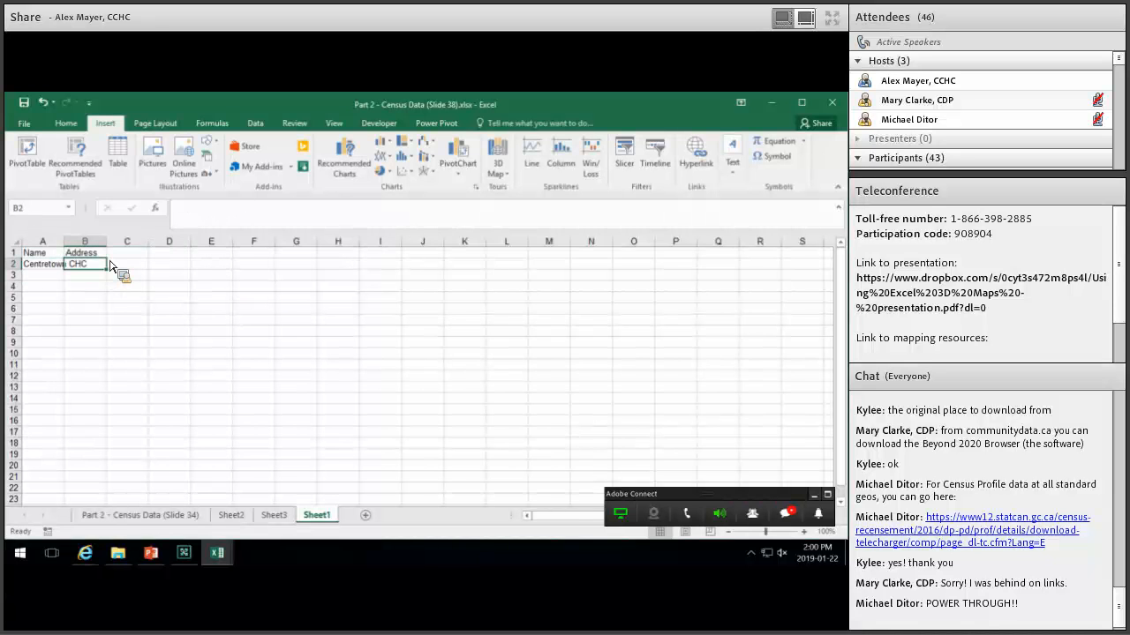
{"action": "type", "text": "420 Coop"}
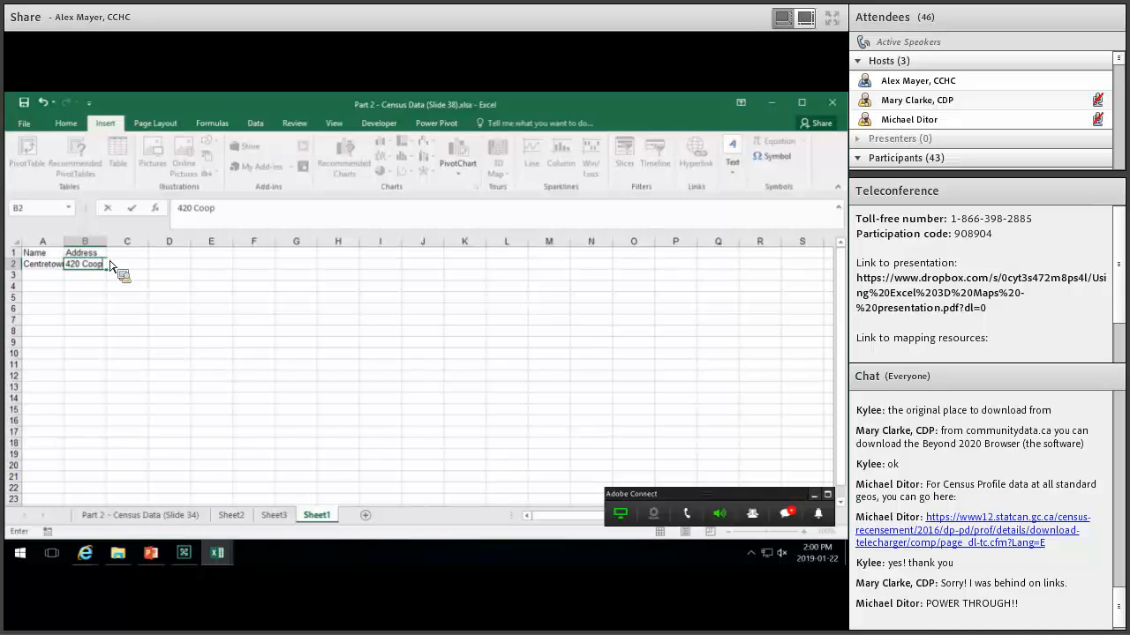
{"action": "type", "text": "er St, Ottawa ON"}
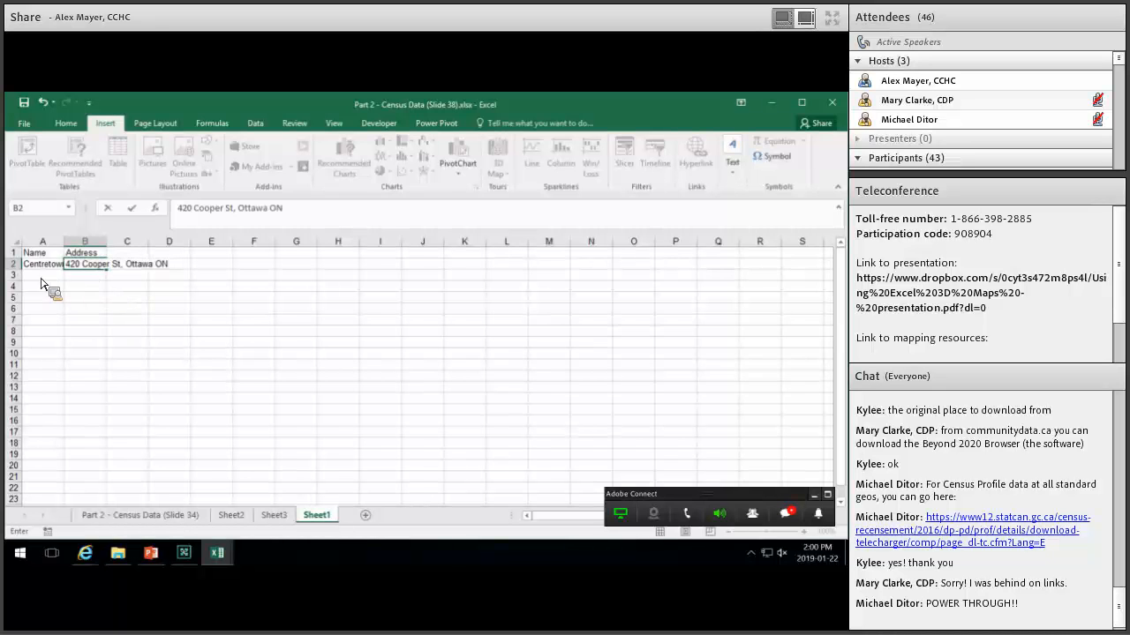
{"action": "left_click", "coordinate": [126, 320]}
{"action": "left_click", "coordinate": [50, 276]}
{"action": "left_click", "coordinate": [81, 275]}
{"action": "left_click", "coordinate": [81, 286]}
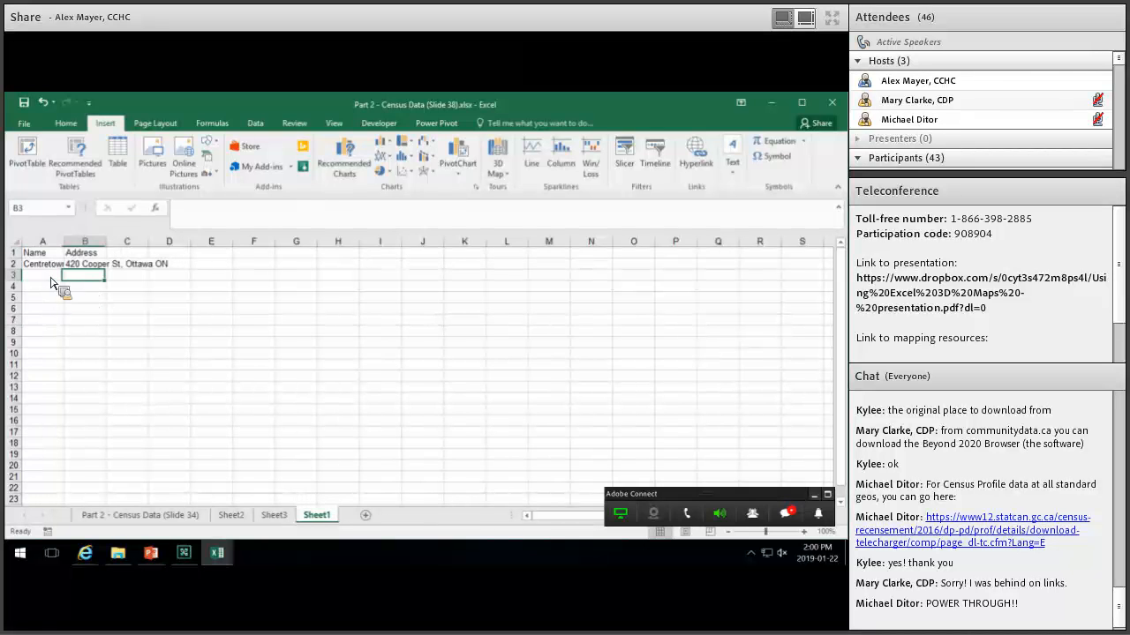
{"action": "left_click", "coordinate": [51, 286]}
{"action": "left_click", "coordinate": [97, 265]}
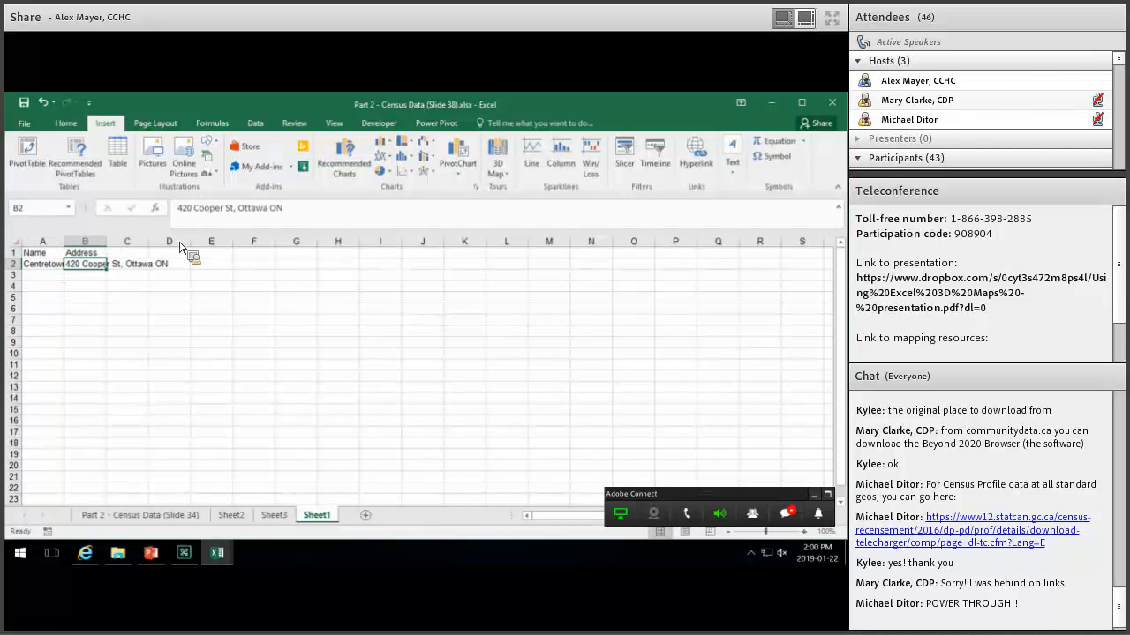
{"action": "left_click_drag", "start_coordinate": [87, 264], "coordinate": [42, 252]}
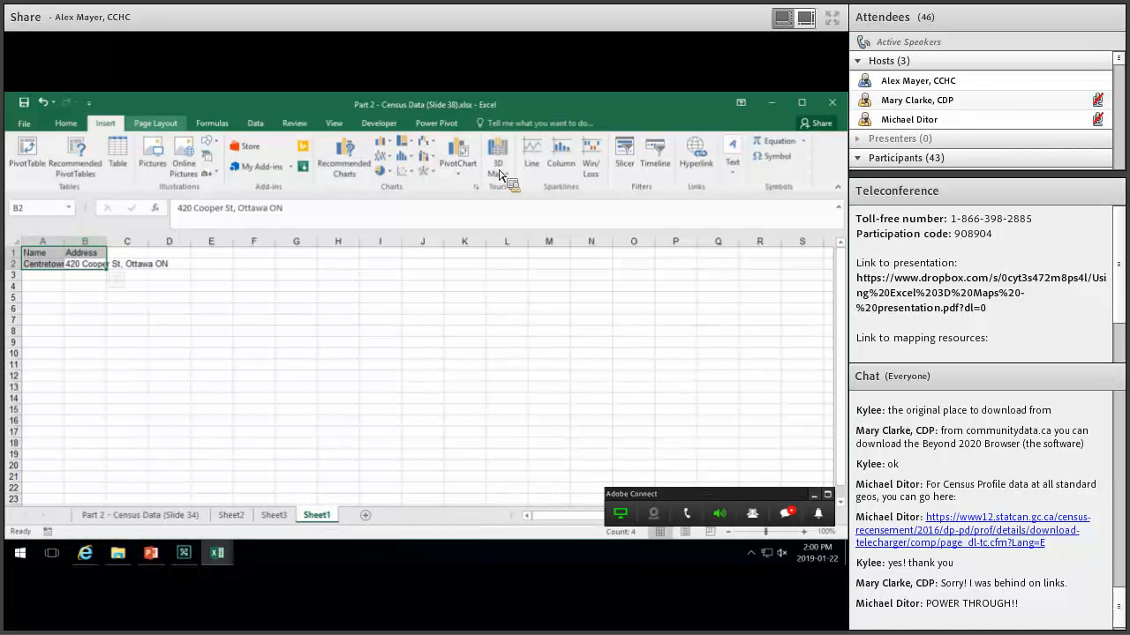
Format A1:B2 as a table with headers and add it to 3D Maps.
{"action": "left_click", "coordinate": [67, 122]}
{"action": "left_click", "coordinate": [533, 158]}
{"action": "left_click", "coordinate": [528, 219]}
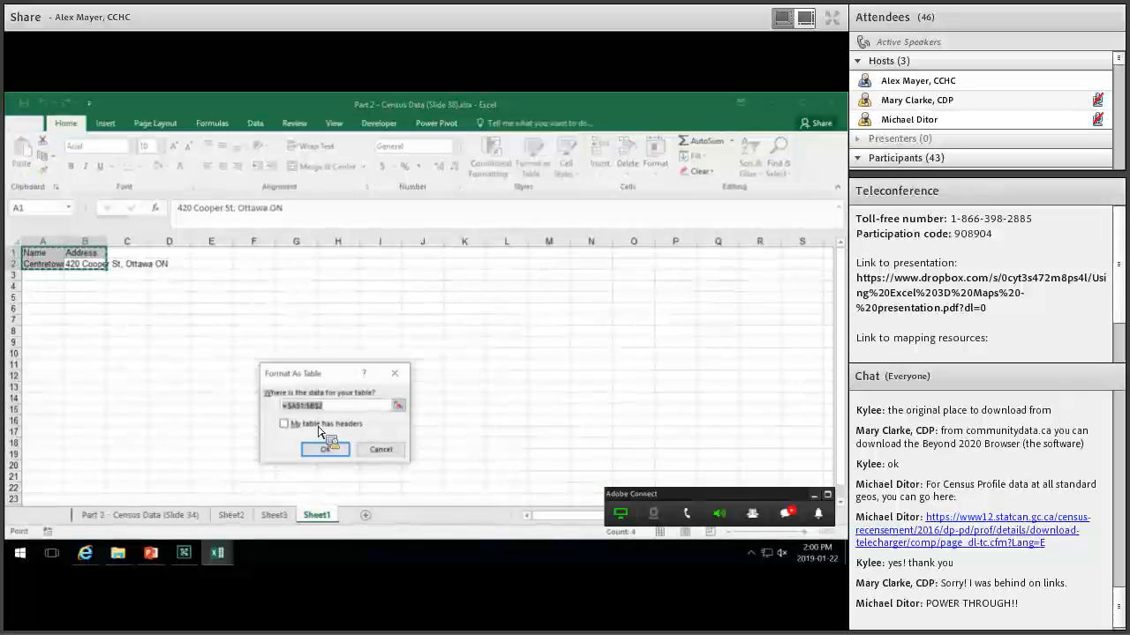
{"action": "left_click", "coordinate": [284, 423]}
{"action": "key", "text": "Return"}
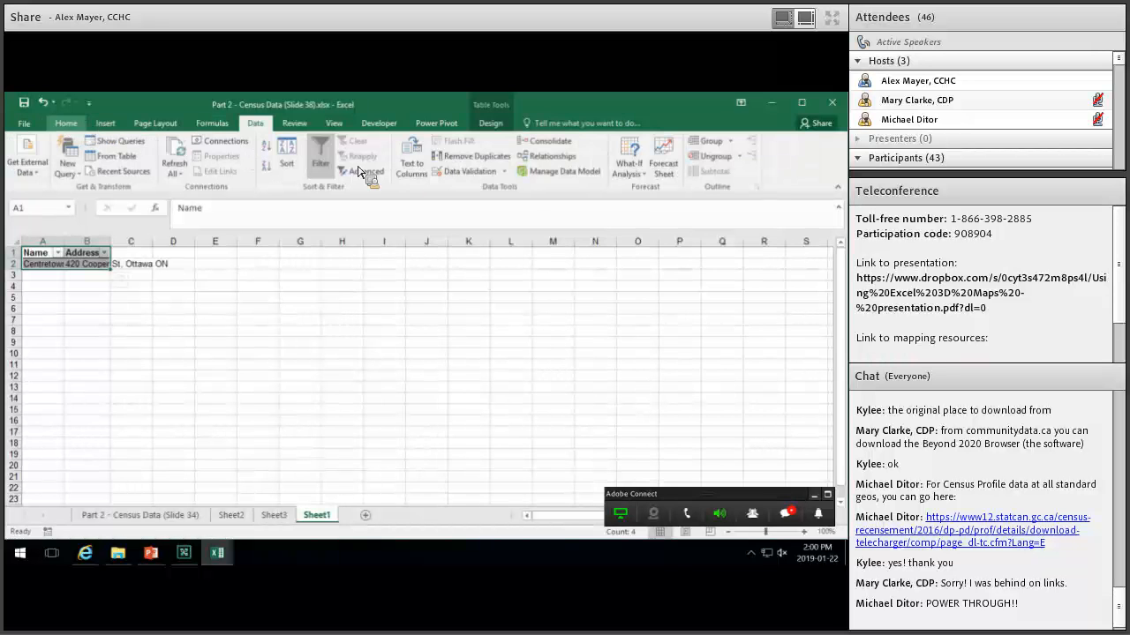
{"action": "scroll", "coordinate": [359, 171], "scroll_direction": "up", "scroll_amount": 3}
{"action": "left_click", "coordinate": [499, 169]}
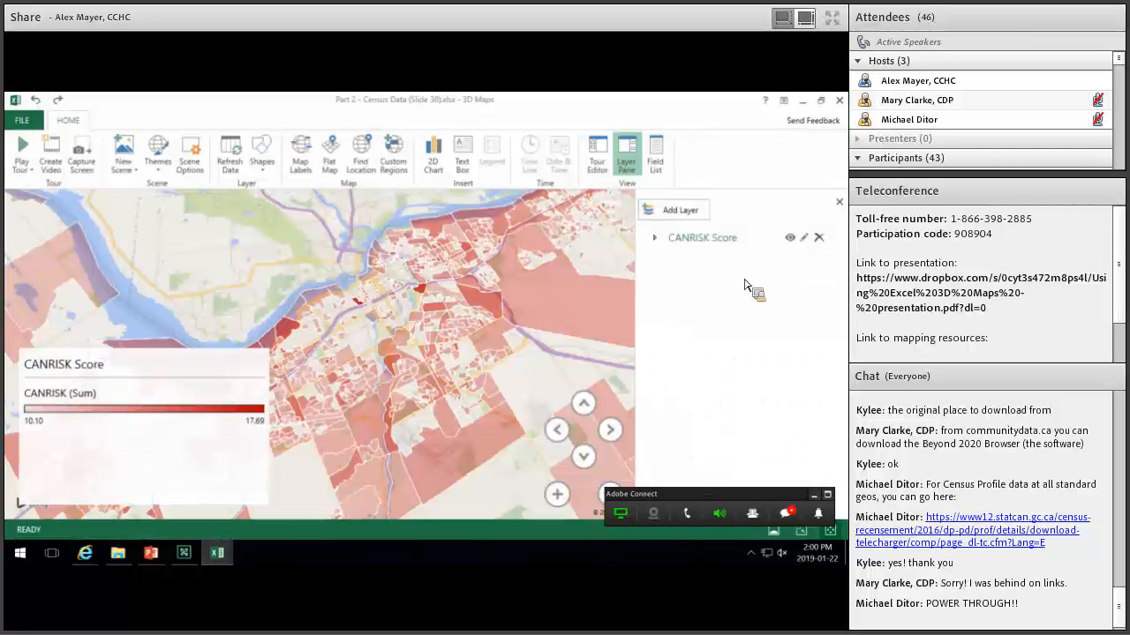
Set the new Table1 layer's Address field to Full Address so it plots as a point.
{"action": "left_click", "coordinate": [658, 239]}
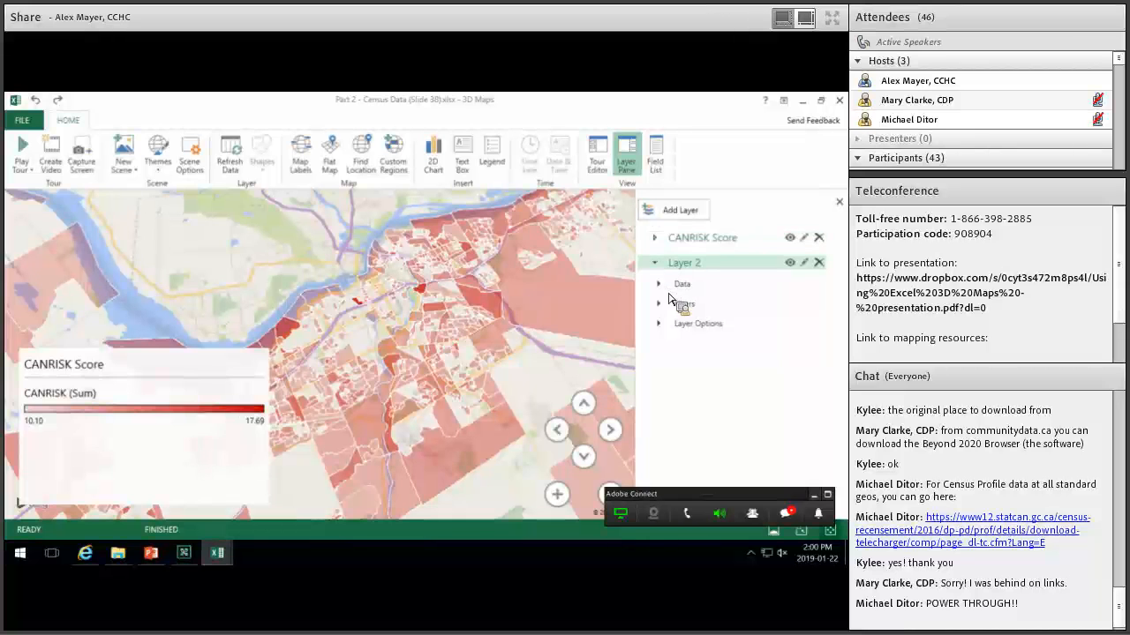
{"action": "left_click", "coordinate": [683, 285]}
{"action": "left_click_drag", "start_coordinate": [796, 318], "coordinate": [668, 378]}
{"action": "left_click", "coordinate": [669, 377]}
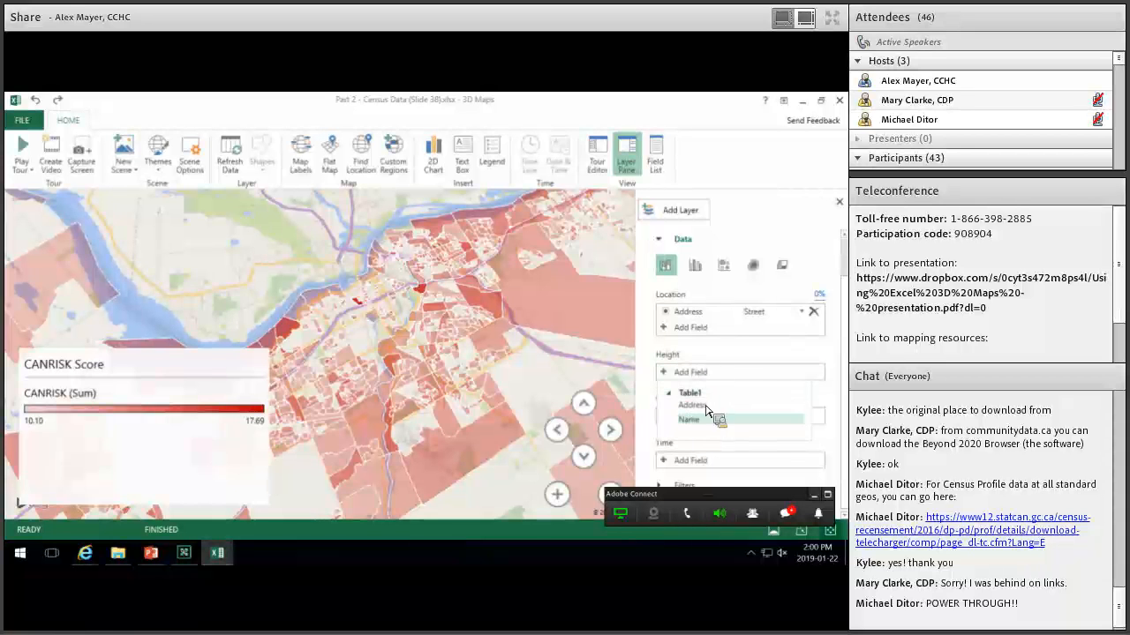
{"action": "left_click_drag", "start_coordinate": [706, 422], "coordinate": [735, 364]}
{"action": "left_click", "coordinate": [735, 358]}
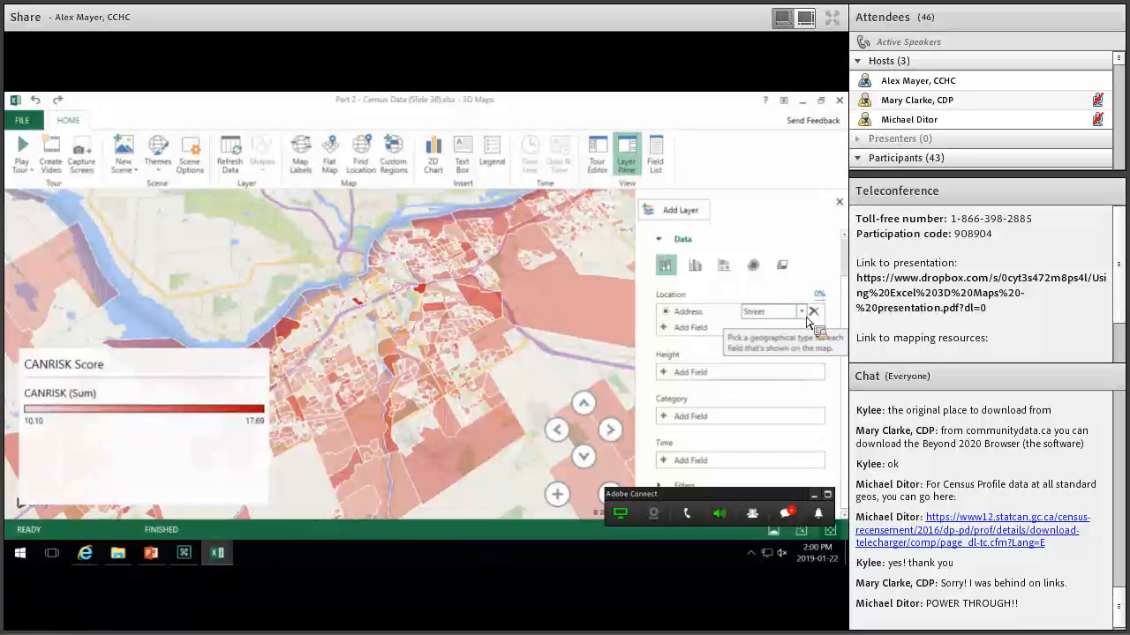
{"action": "left_click", "coordinate": [743, 311]}
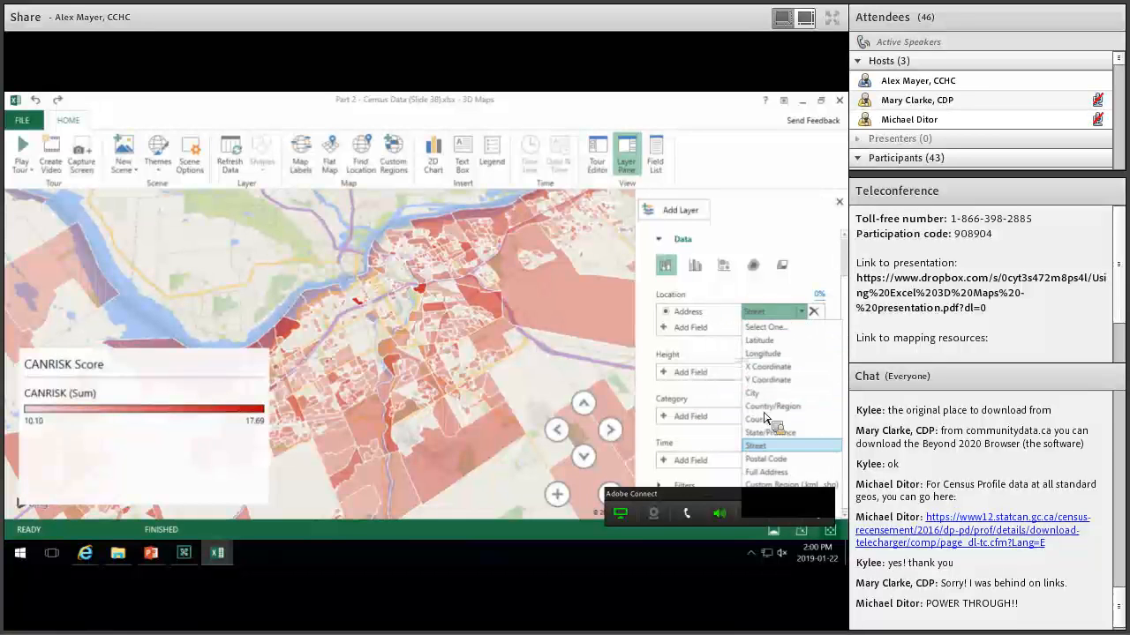
{"action": "left_click", "coordinate": [766, 470]}
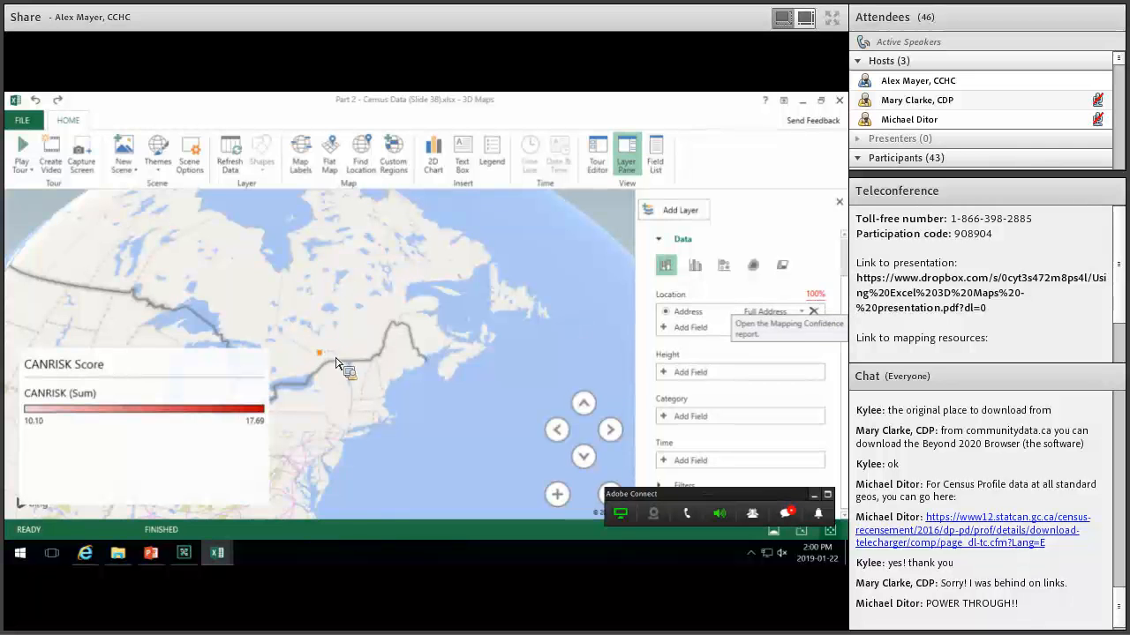
Zoom in on the orange 420 Cooper St point, read its card, then zoom back out over Ottawa.
{"action": "scroll", "coordinate": [326, 348], "scroll_direction": "up", "scroll_amount": 1}
{"action": "scroll", "coordinate": [327, 348], "scroll_direction": "up", "scroll_amount": 5}
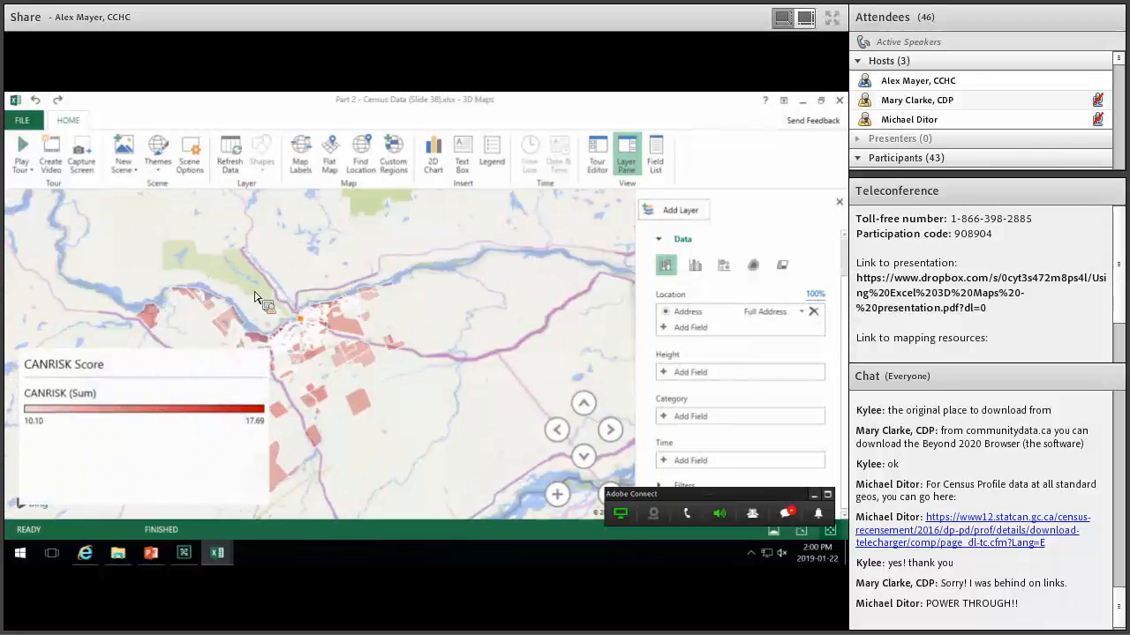
{"action": "scroll", "coordinate": [331, 317], "scroll_direction": "up", "scroll_amount": 5}
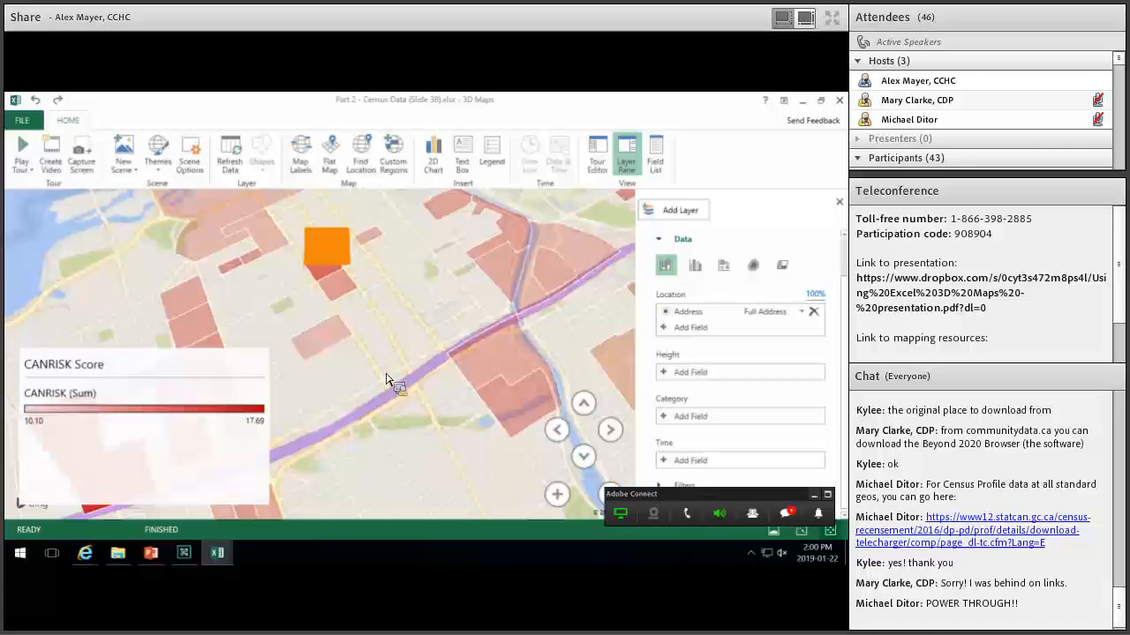
{"action": "mouse_move", "coordinate": [377, 321]}
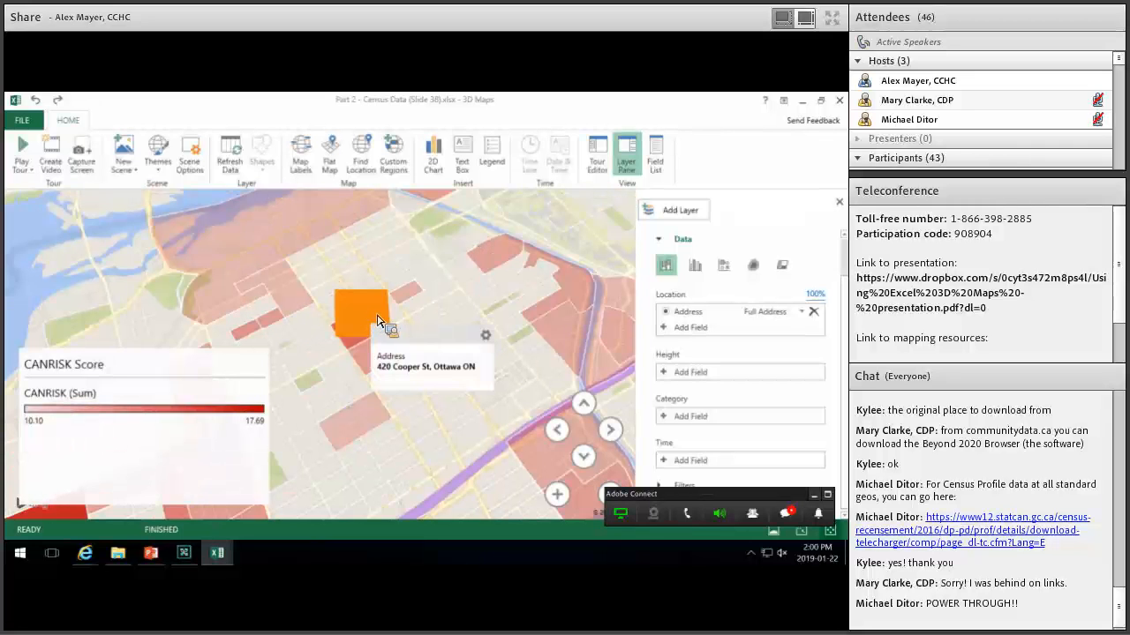
{"action": "scroll", "coordinate": [406, 349], "scroll_direction": "down", "scroll_amount": 4}
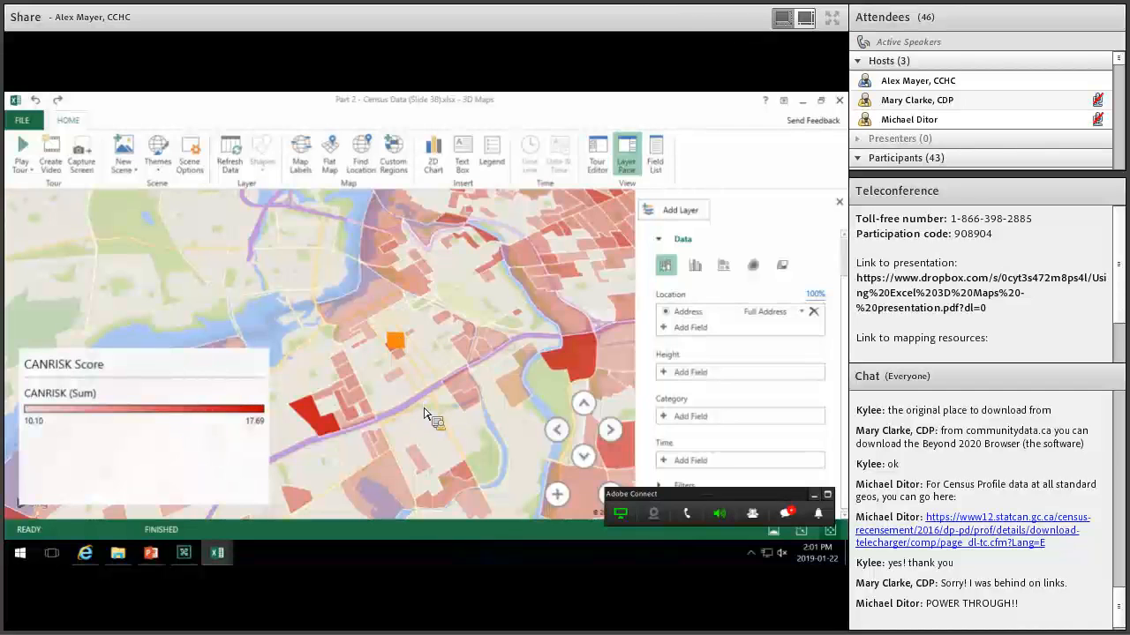
{"action": "scroll", "coordinate": [366, 384], "scroll_direction": "down", "scroll_amount": 2}
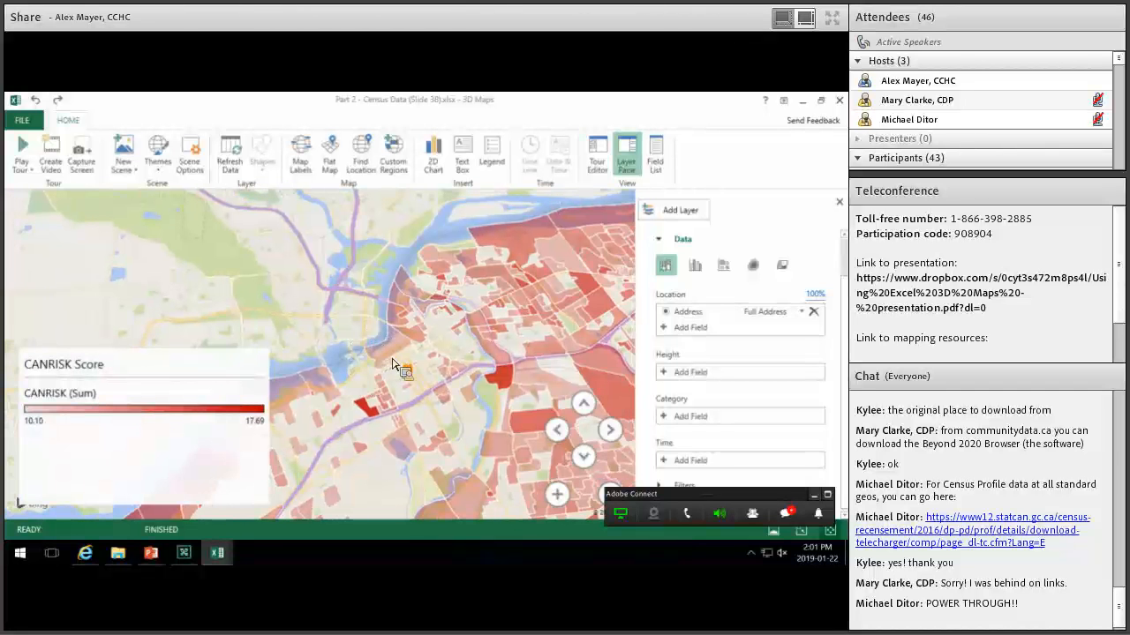
{"action": "scroll", "coordinate": [408, 384], "scroll_direction": "down", "scroll_amount": 3}
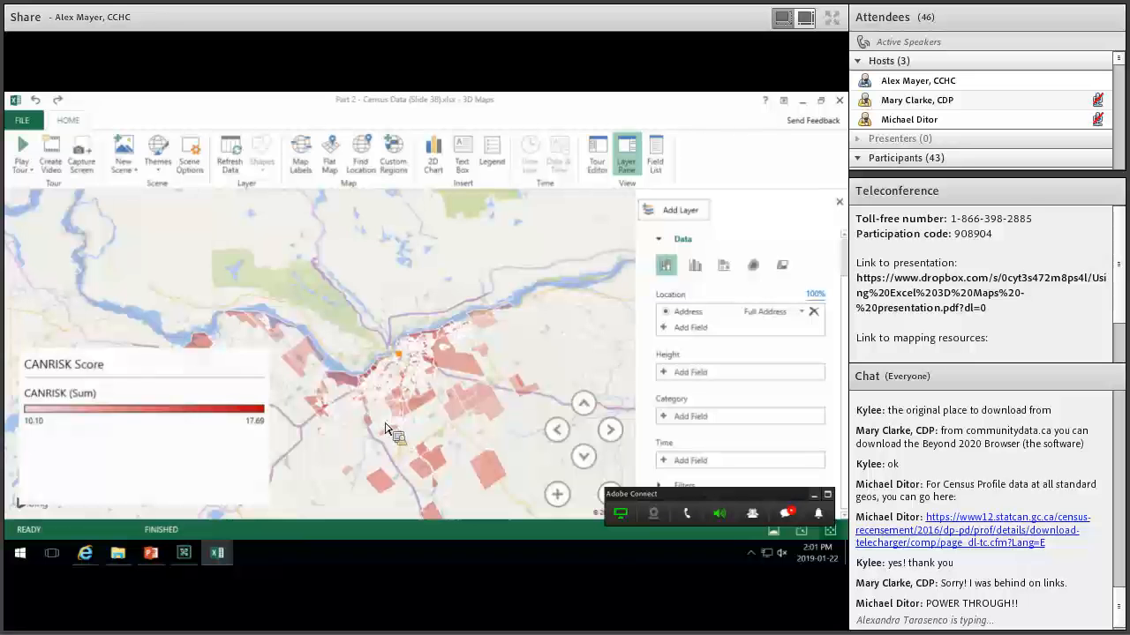
{"action": "scroll", "coordinate": [408, 360], "scroll_direction": "up", "scroll_amount": 4}
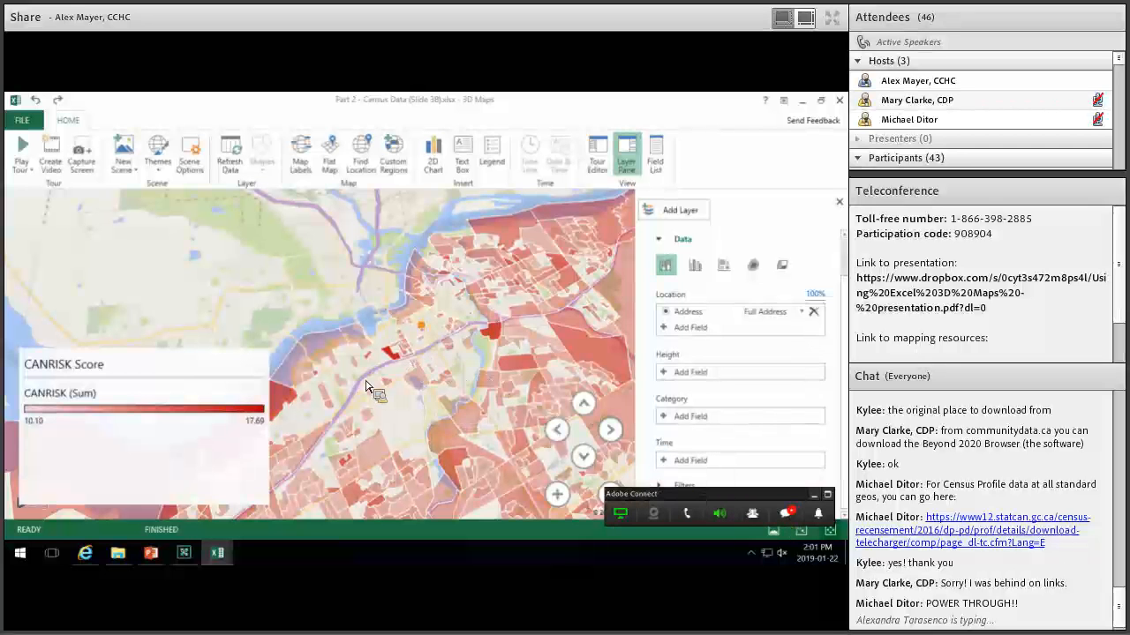
{"action": "scroll", "coordinate": [366, 389], "scroll_direction": "down", "scroll_amount": 3}
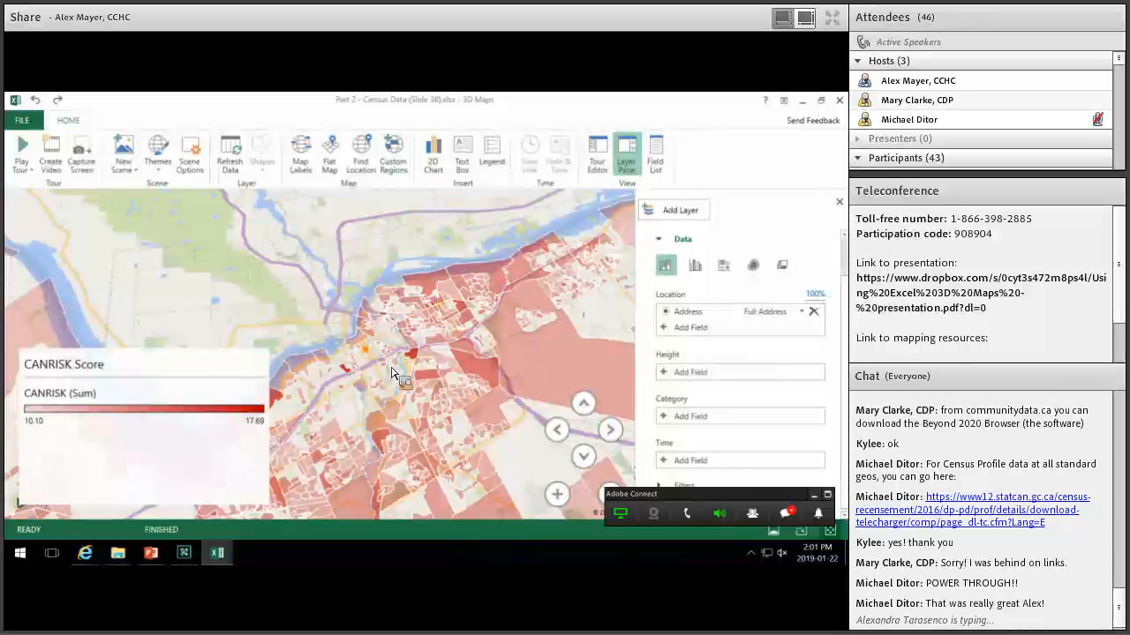
{"action": "mouse_move", "coordinate": [371, 354]}
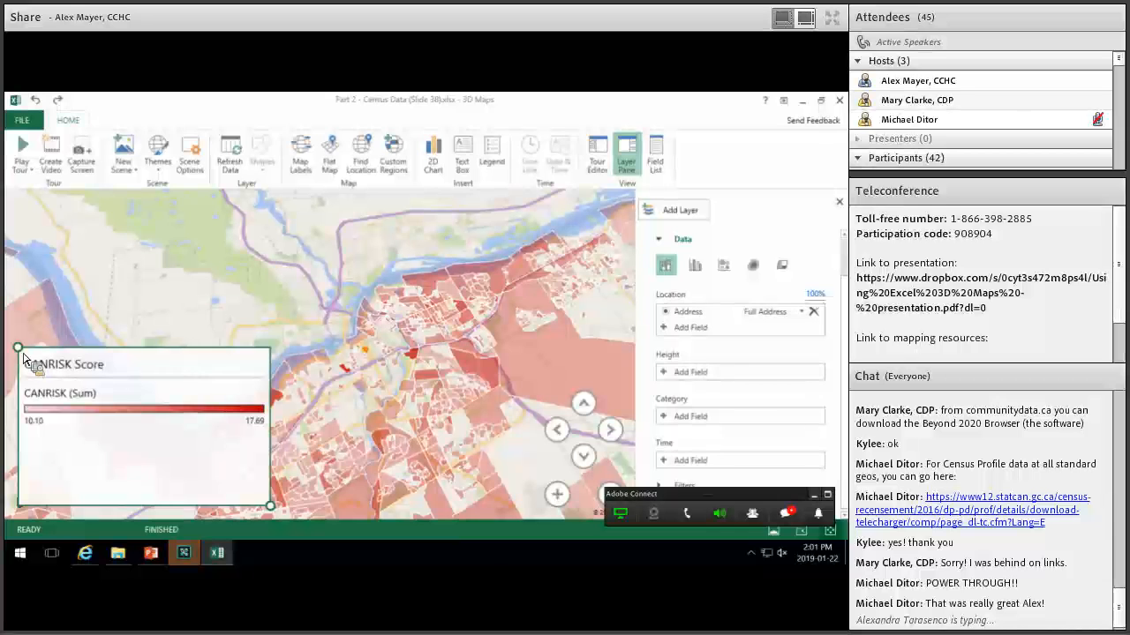
Shrink the CANRISK Score legend and recentre the Ottawa map.
{"action": "left_click_drag", "start_coordinate": [24, 356], "coordinate": [24, 426]}
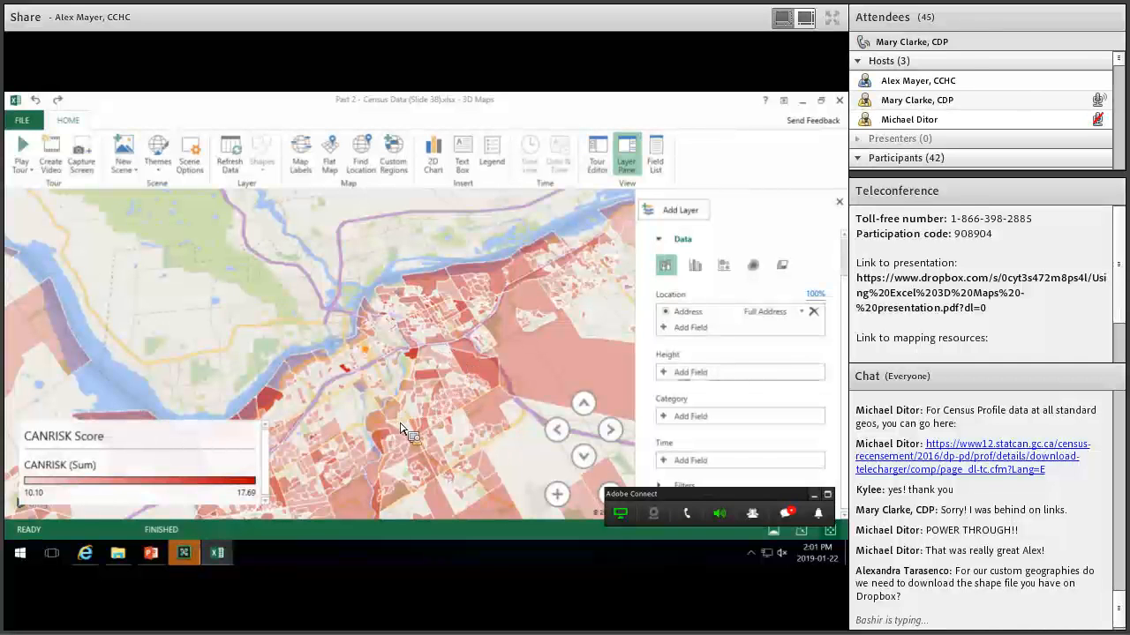
{"action": "scroll", "coordinate": [370, 379], "scroll_direction": "down", "scroll_amount": 5}
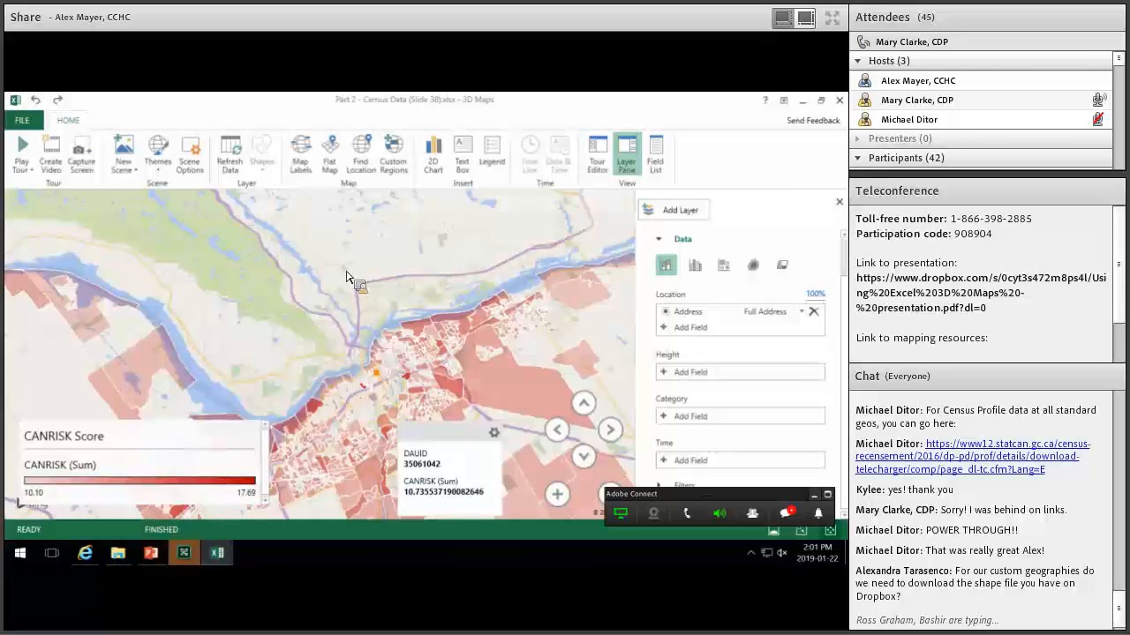
{"action": "scroll", "coordinate": [344, 287], "scroll_direction": "up", "scroll_amount": 3}
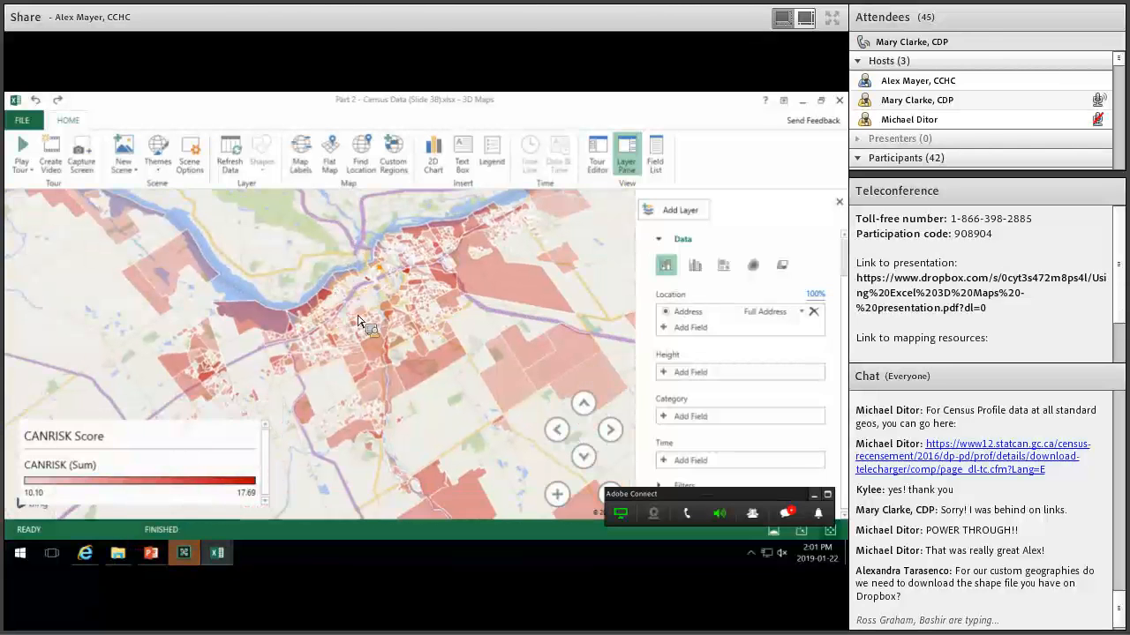
{"action": "left_click_drag", "start_coordinate": [357, 316], "coordinate": [350, 323]}
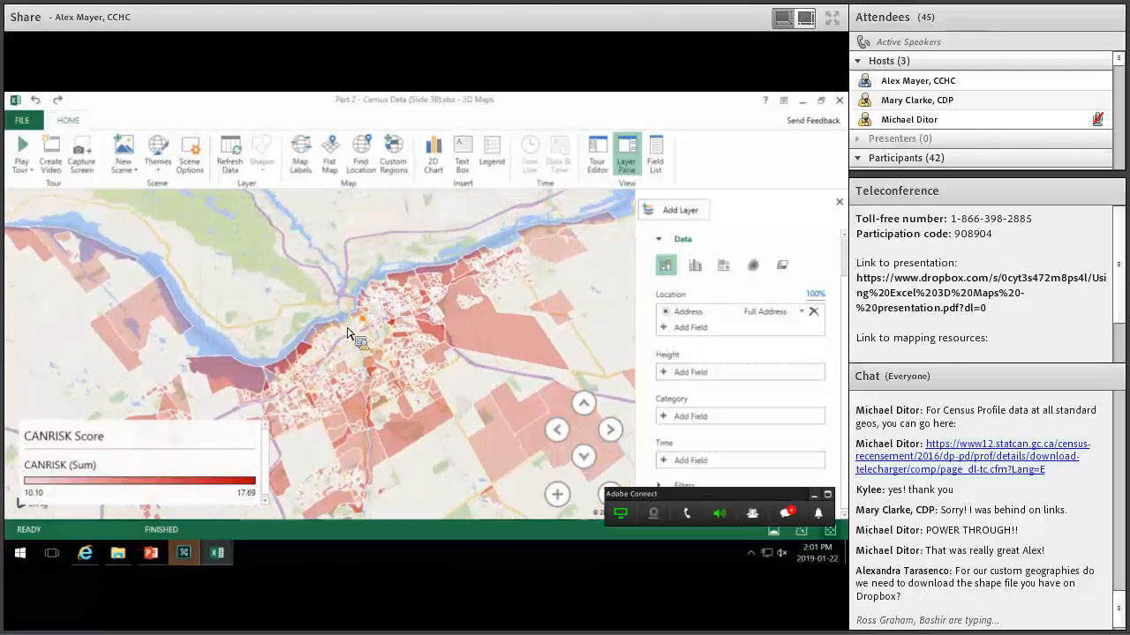
Return to PowerPoint and advance to slide 39, 'Creating Our CANRISK Map with Custom Regions'.
{"action": "mouse_move", "coordinate": [347, 329]}
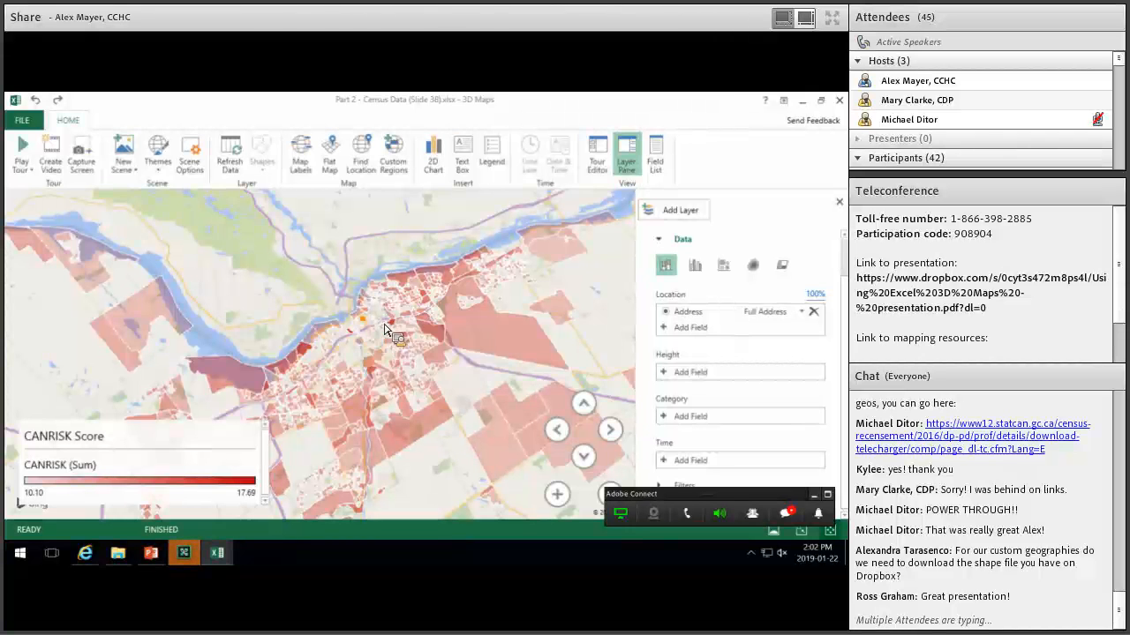
{"action": "mouse_move", "coordinate": [396, 324]}
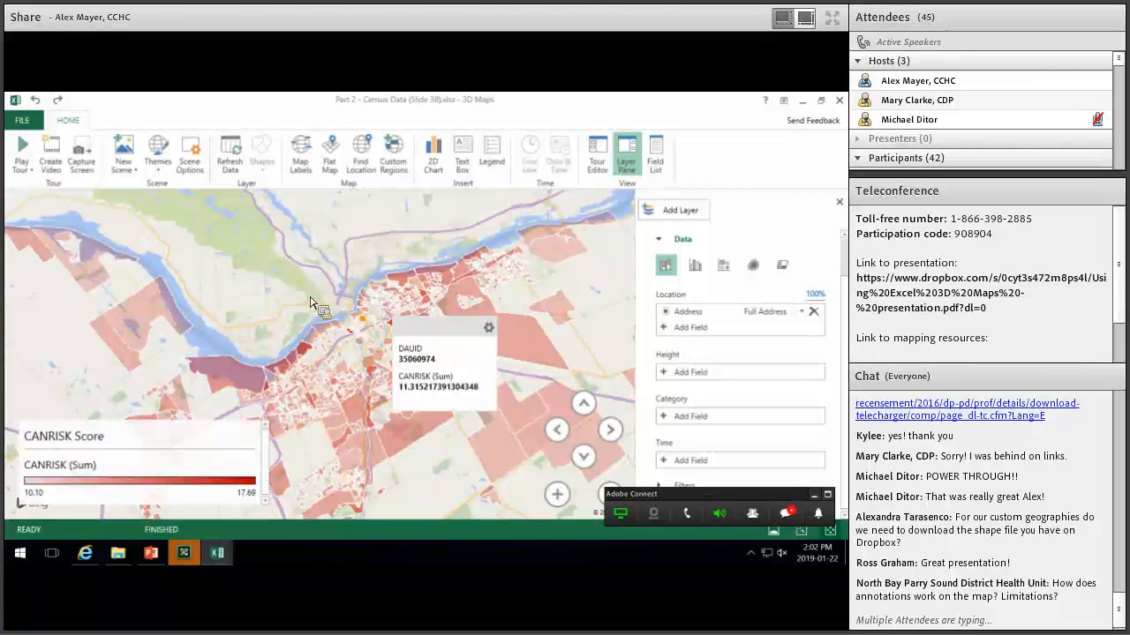
{"action": "left_click", "coordinate": [159, 556]}
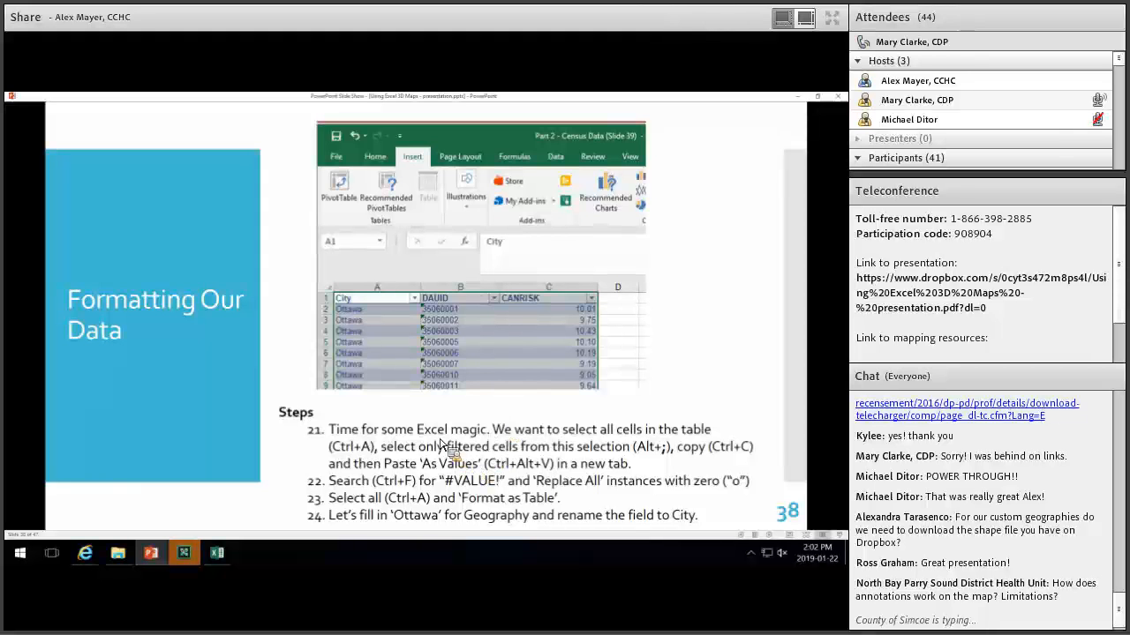
{"action": "scroll", "coordinate": [472, 385], "scroll_direction": "down", "scroll_amount": 4}
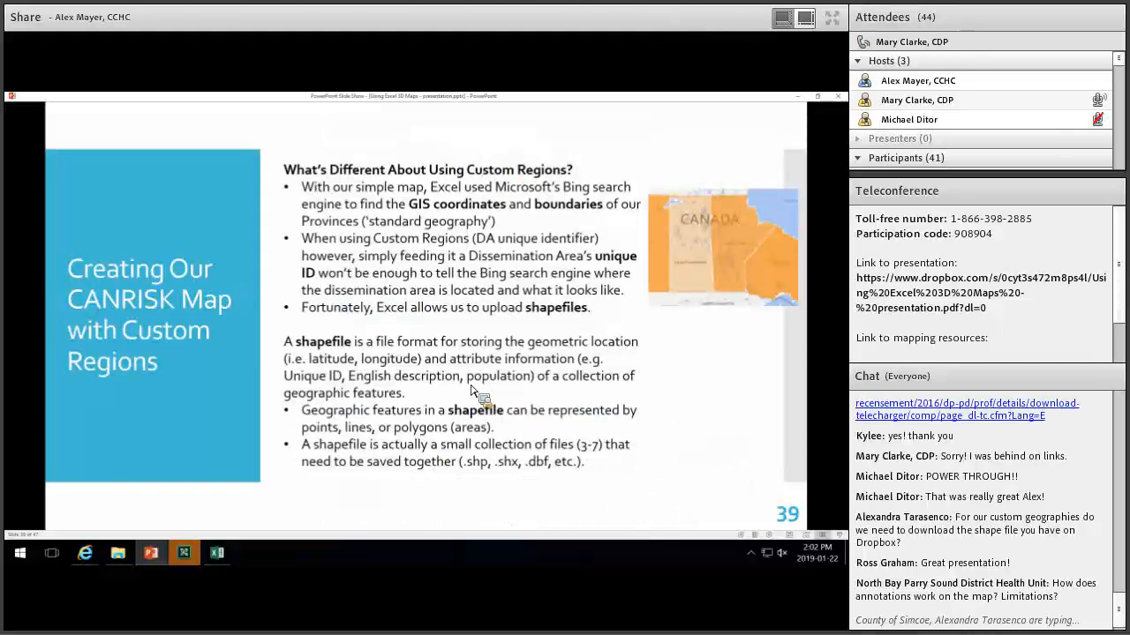
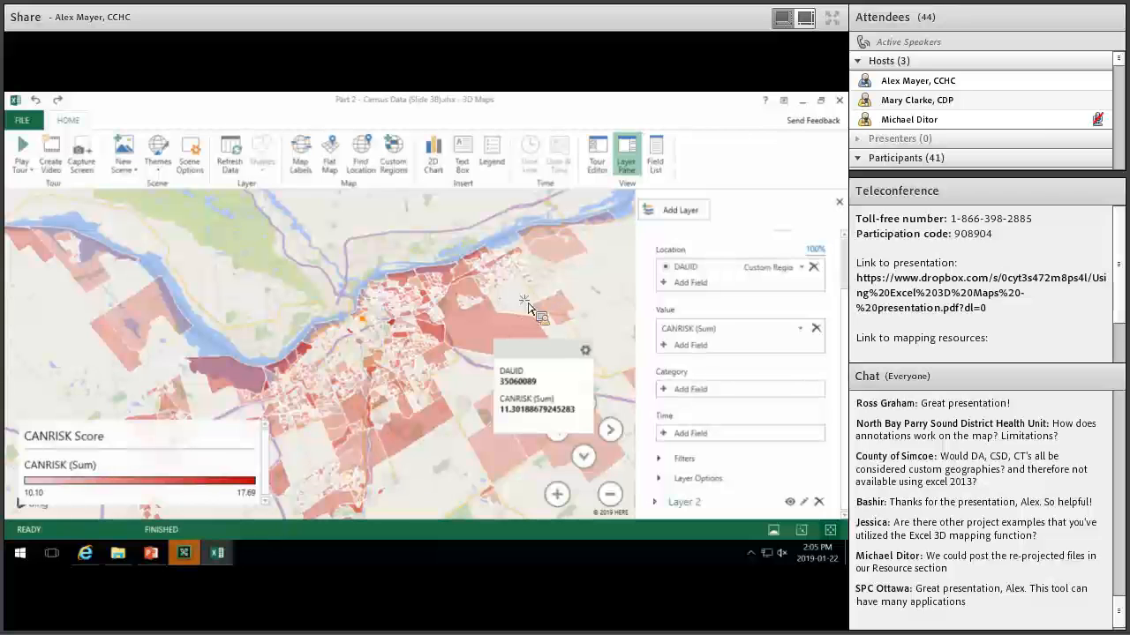
Pan and zoom around Ottawa's CANRISK-shaded dissemination areas.
{"action": "left_click_drag", "start_coordinate": [462, 363], "coordinate": [432, 374]}
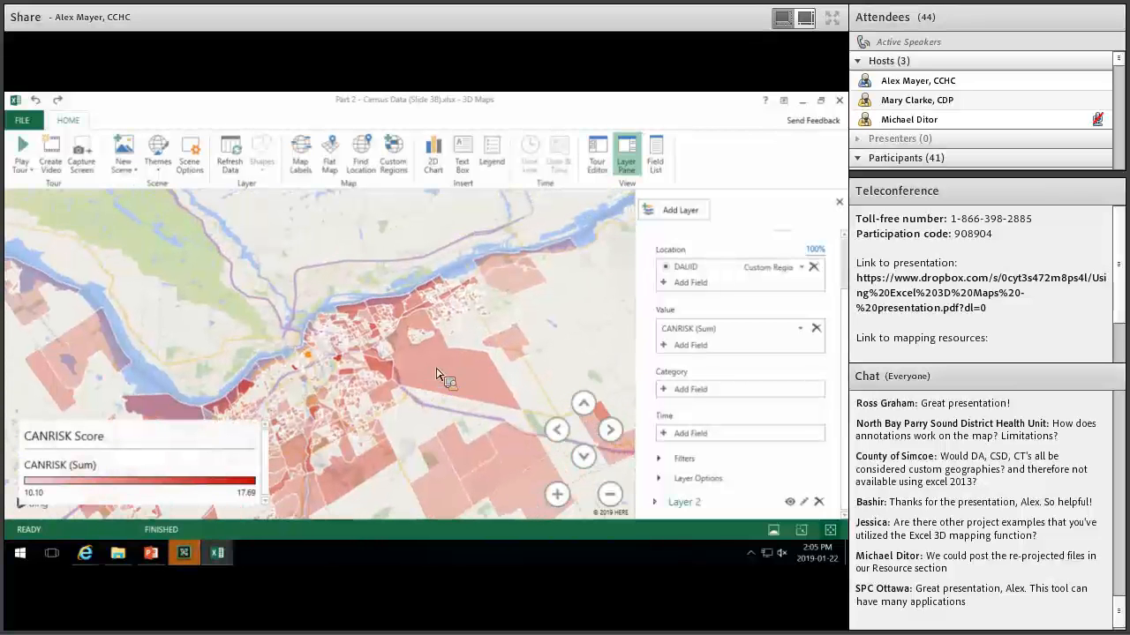
{"action": "mouse_move", "coordinate": [444, 373]}
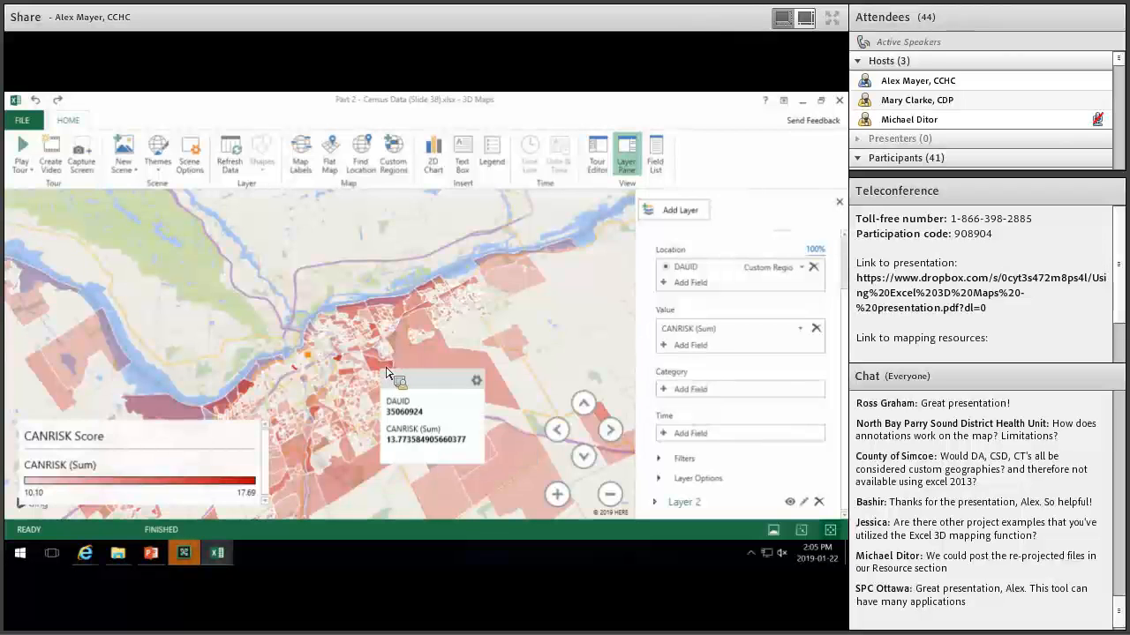
{"action": "scroll", "coordinate": [385, 372], "scroll_direction": "up", "scroll_amount": 5}
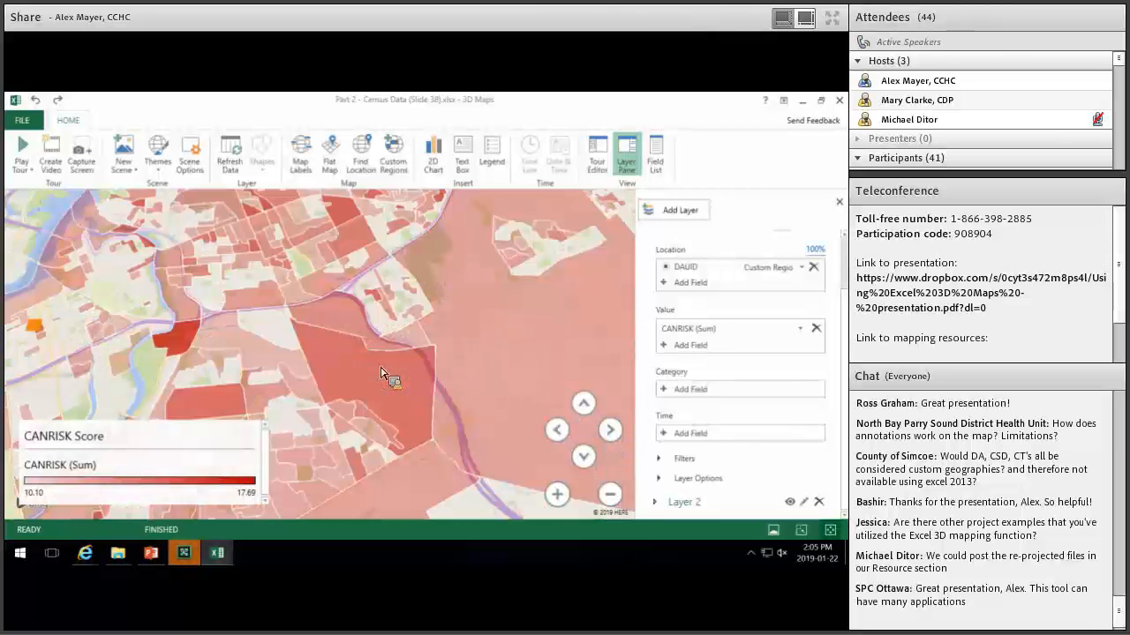
{"action": "scroll", "coordinate": [384, 372], "scroll_direction": "down", "scroll_amount": 4}
{"action": "mouse_move", "coordinate": [373, 382]}
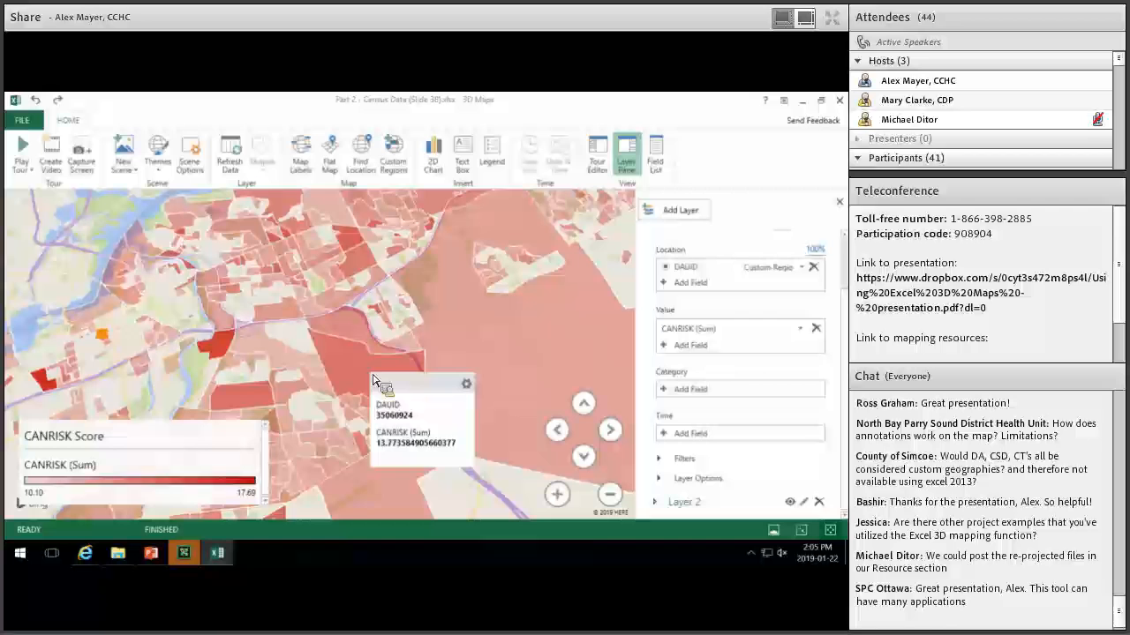
Add the City field to the region data card, then check cards such as area 35061042.
{"action": "left_click", "coordinate": [467, 386]}
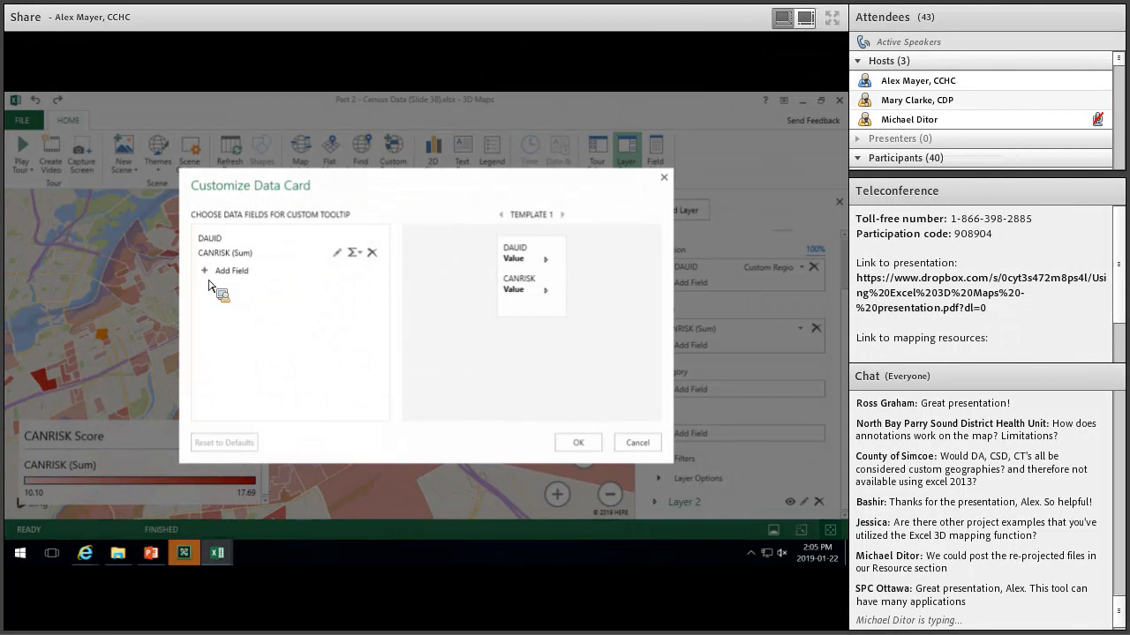
{"action": "left_click", "coordinate": [210, 274]}
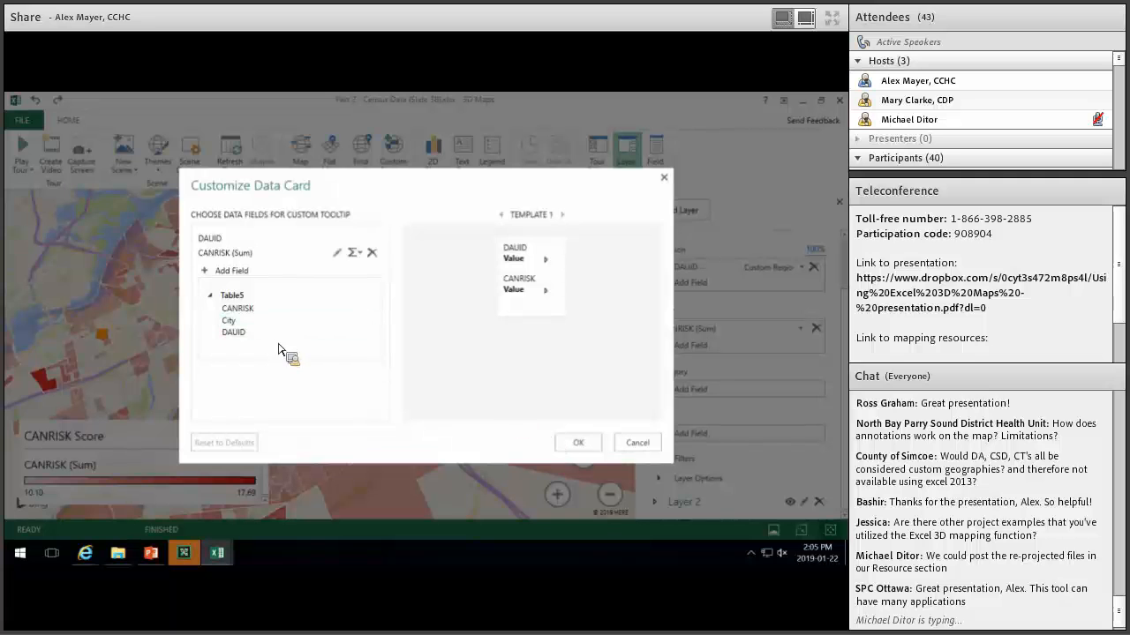
{"action": "left_click", "coordinate": [253, 321]}
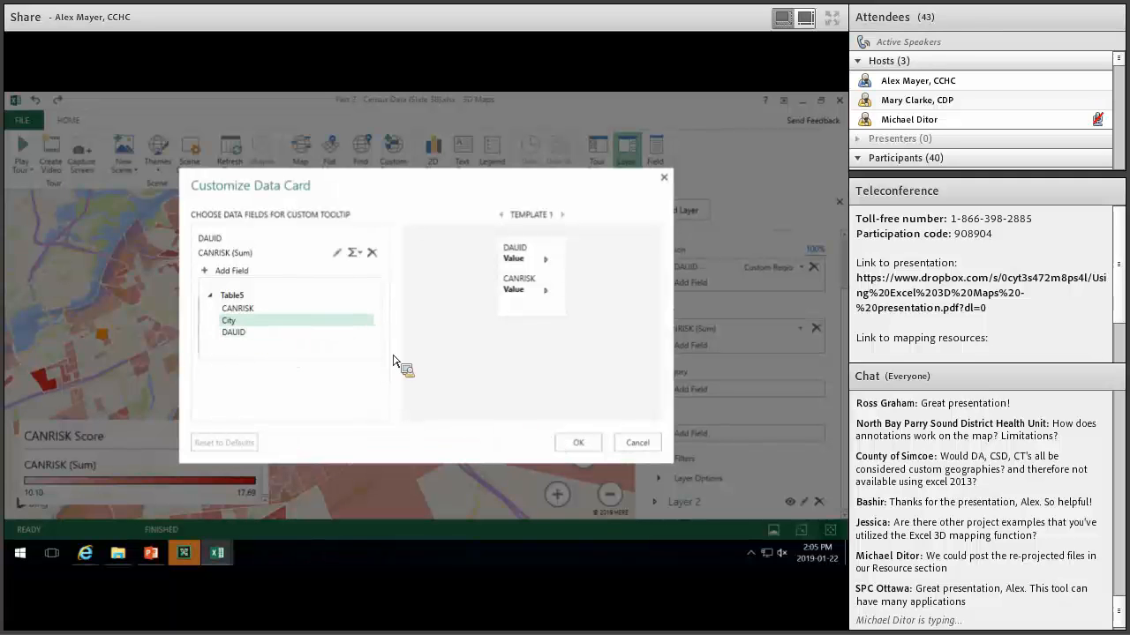
{"action": "left_click", "coordinate": [578, 442]}
{"action": "mouse_move", "coordinate": [378, 391]}
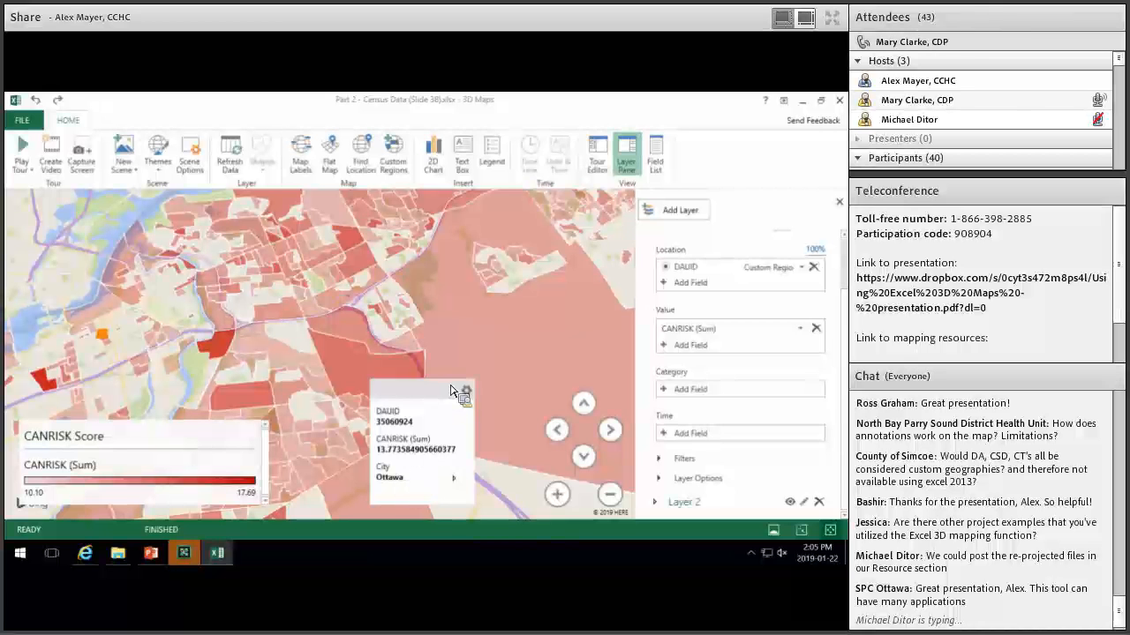
{"action": "mouse_move", "coordinate": [452, 419]}
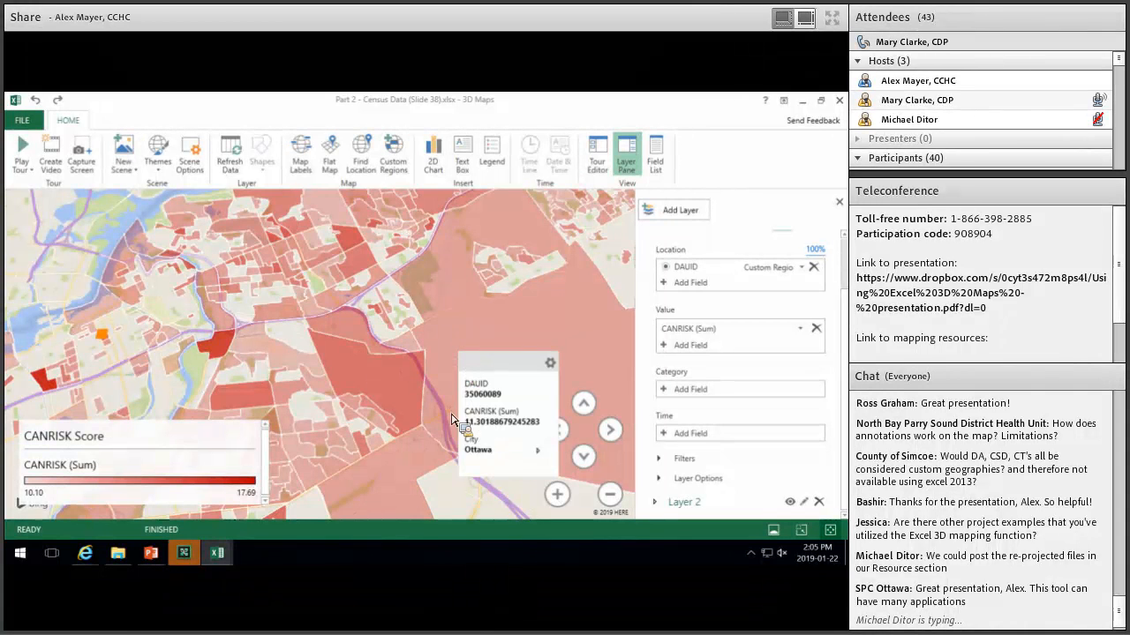
{"action": "mouse_move", "coordinate": [428, 481]}
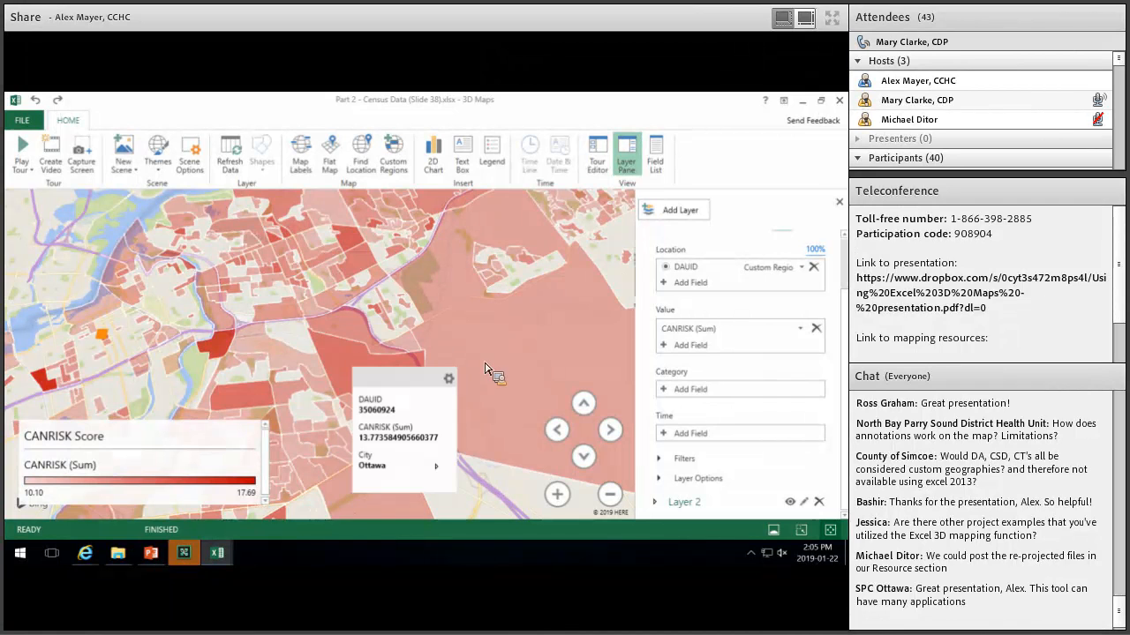
{"action": "scroll", "coordinate": [440, 254], "scroll_direction": "down", "scroll_amount": 3}
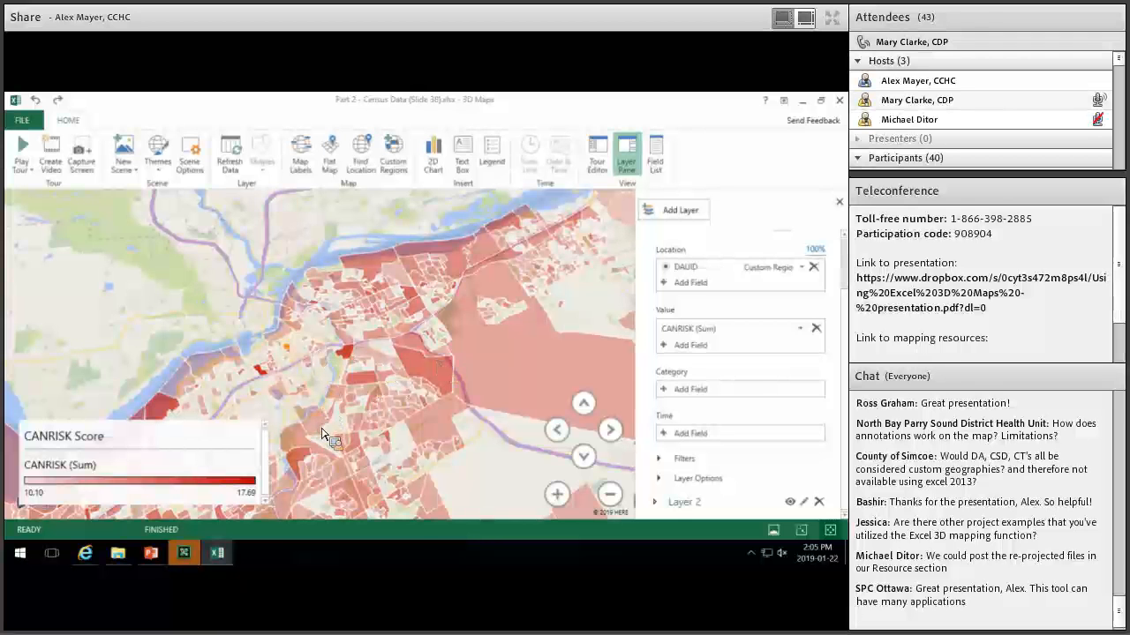
{"action": "mouse_move", "coordinate": [320, 430]}
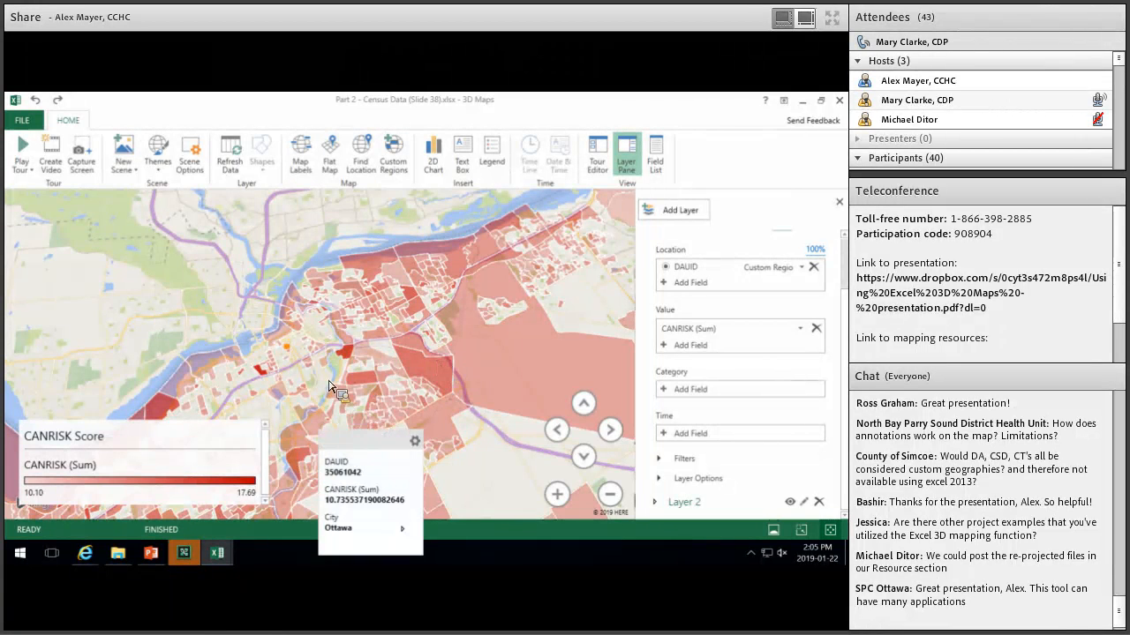
{"action": "right_click", "coordinate": [440, 373]}
{"action": "left_click", "coordinate": [490, 382]}
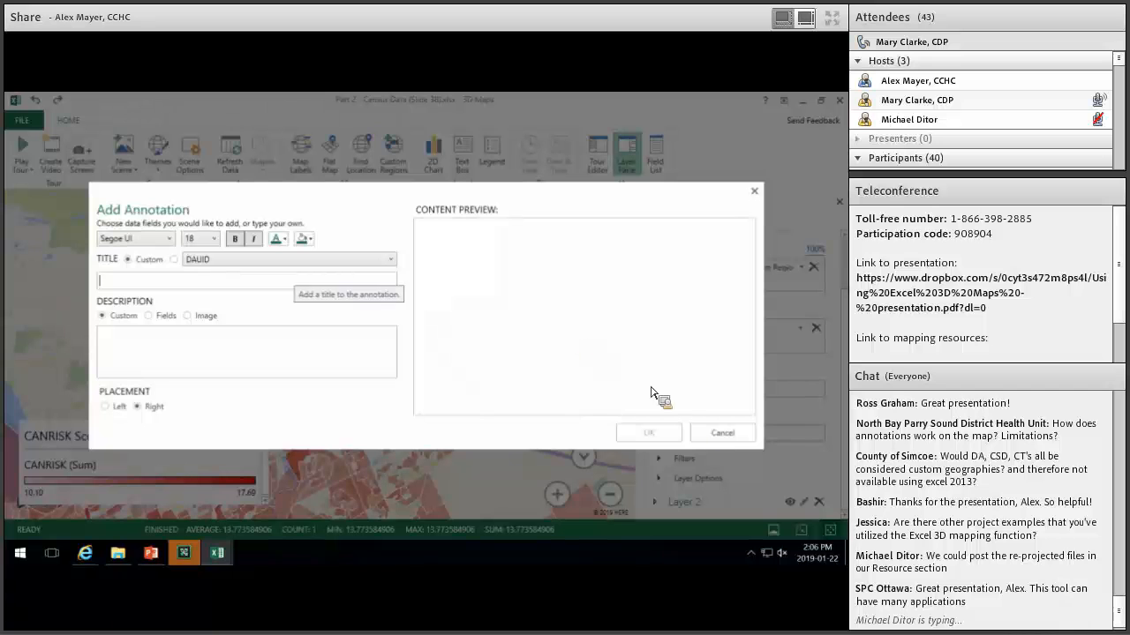
{"action": "key", "text": "Escape"}
{"action": "mouse_move", "coordinate": [422, 381]}
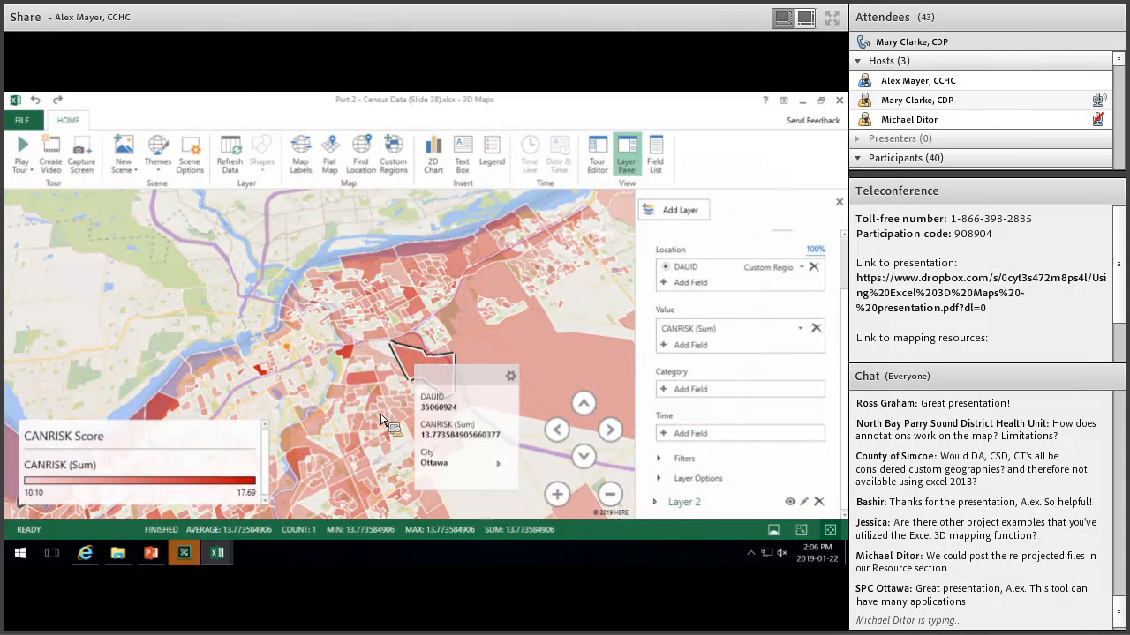
{"action": "scroll", "coordinate": [374, 421], "scroll_direction": "down", "scroll_amount": 2}
{"action": "left_click_drag", "start_coordinate": [535, 337], "coordinate": [477, 351]}
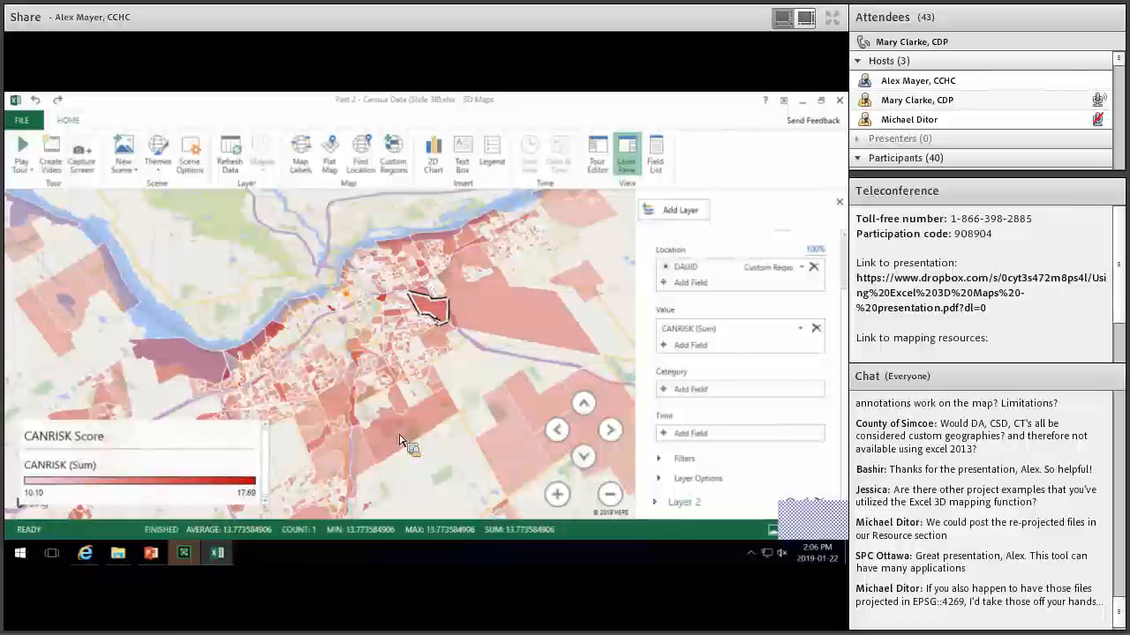
{"action": "mouse_move", "coordinate": [400, 441]}
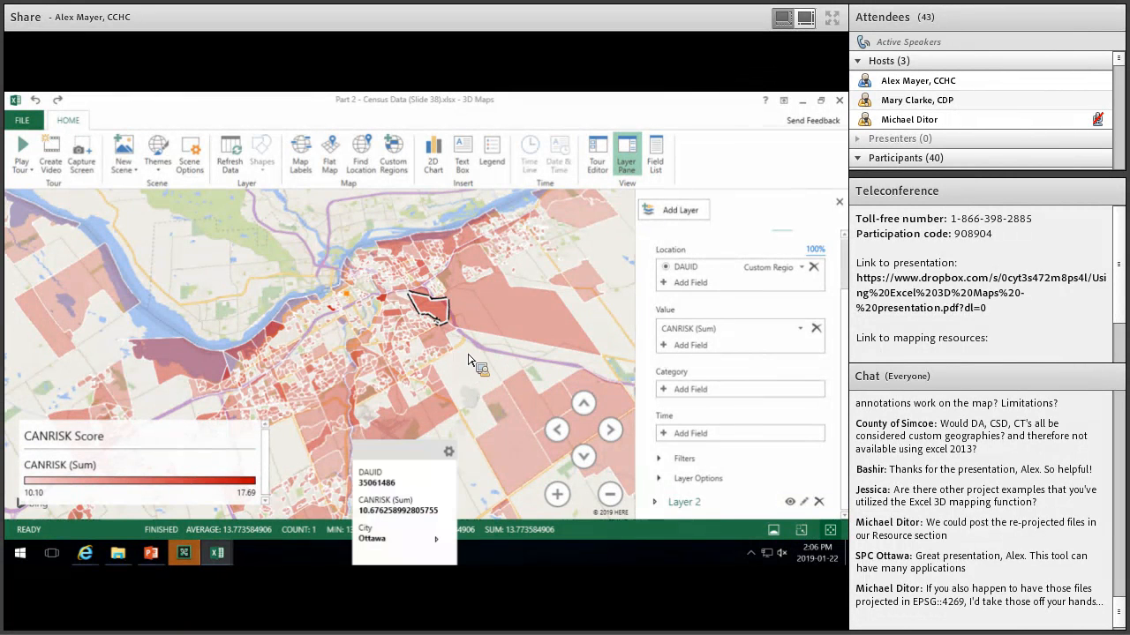
{"action": "scroll", "coordinate": [443, 357], "scroll_direction": "up", "scroll_amount": 2}
{"action": "scroll", "coordinate": [434, 369], "scroll_direction": "up", "scroll_amount": 2}
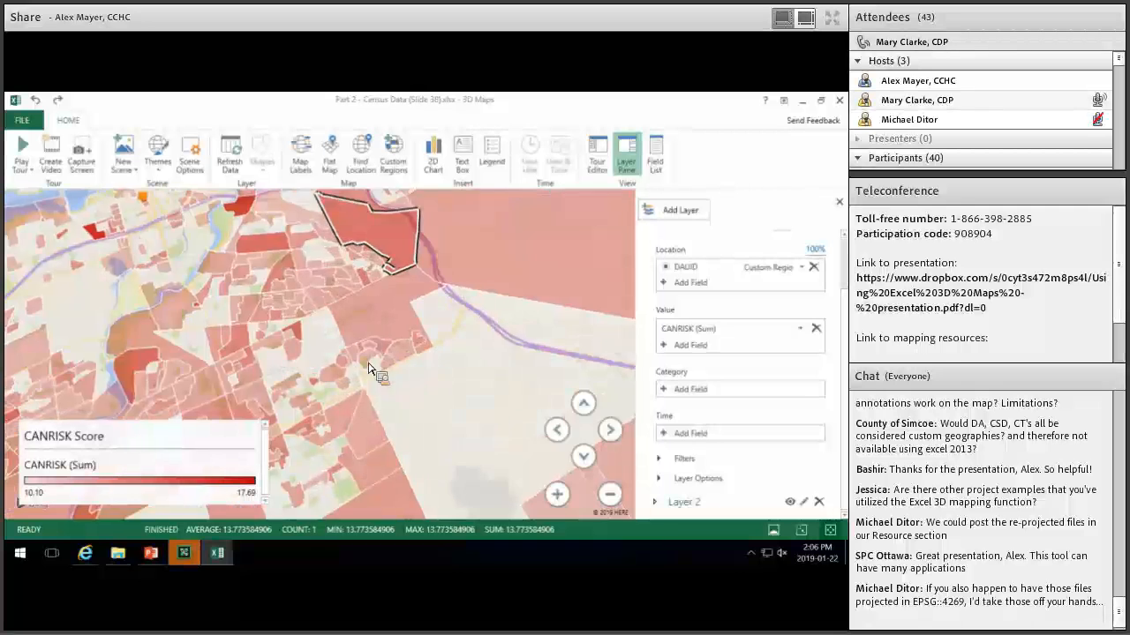
{"action": "scroll", "coordinate": [369, 346], "scroll_direction": "down", "scroll_amount": 3}
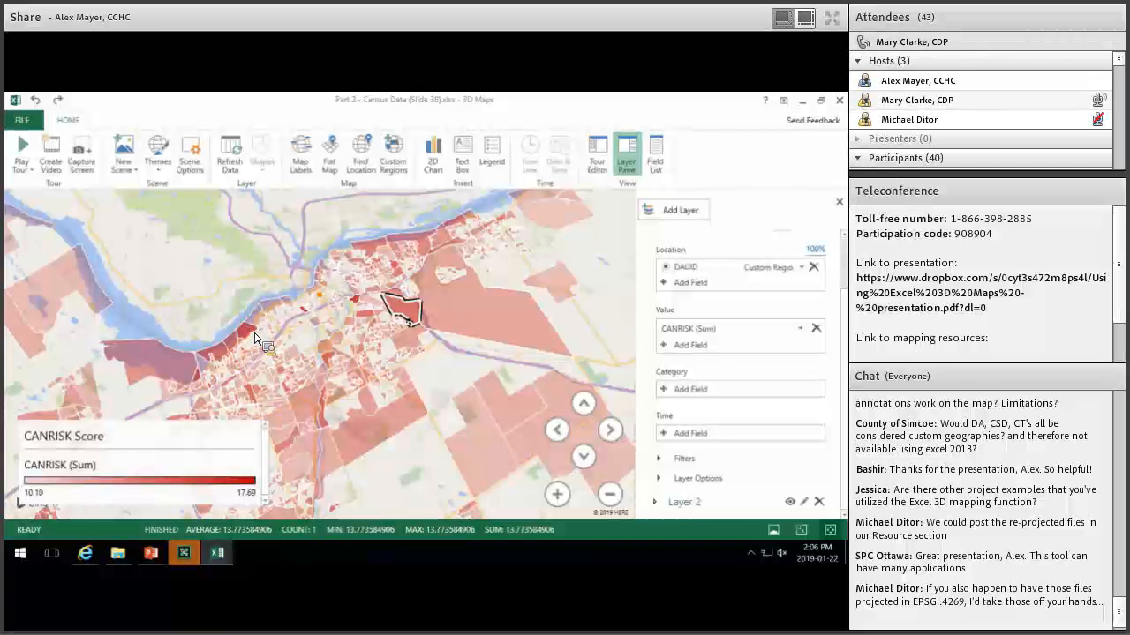
Annotate area 35061257 with custom title 'HI risk' and its CANRISK (Sum) value as description.
{"action": "right_click", "coordinate": [253, 334]}
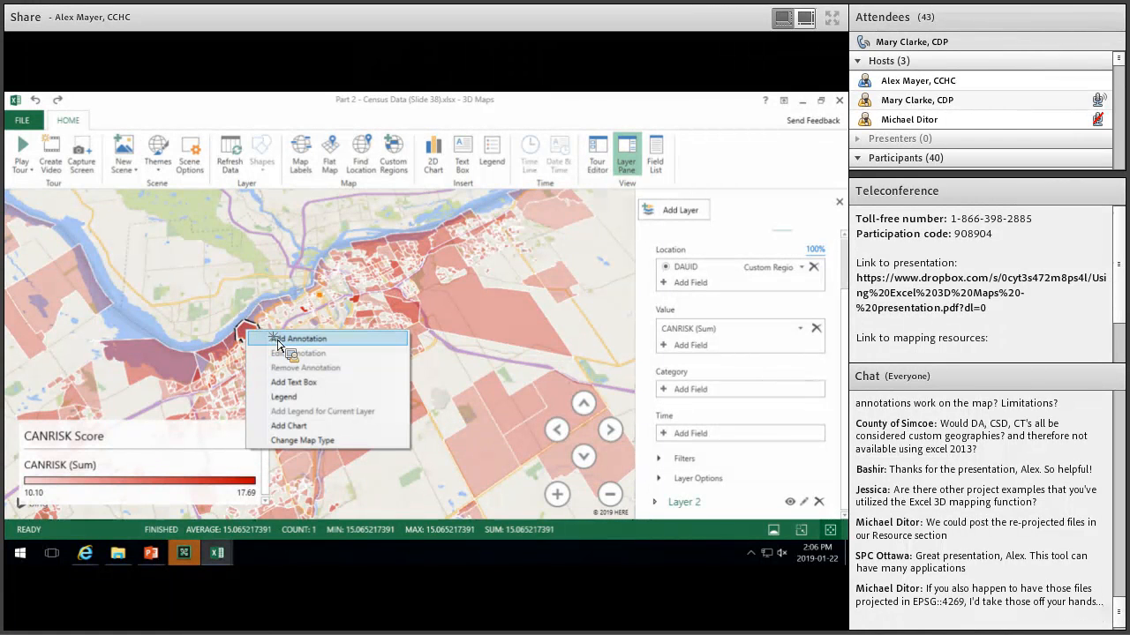
{"action": "left_click", "coordinate": [280, 339]}
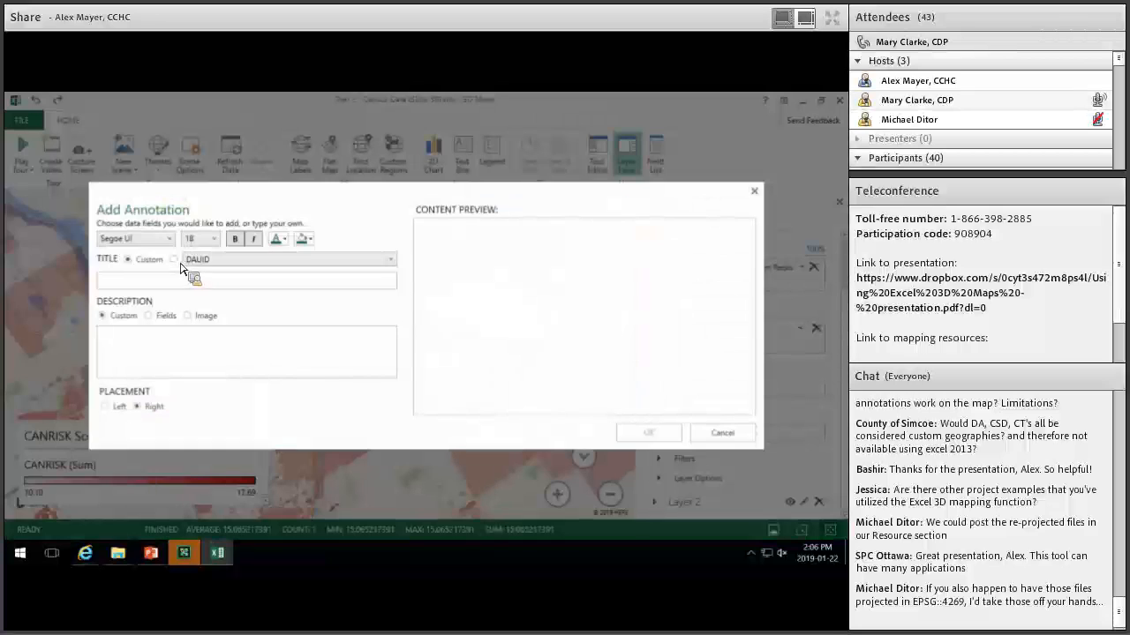
{"action": "left_click", "coordinate": [174, 259]}
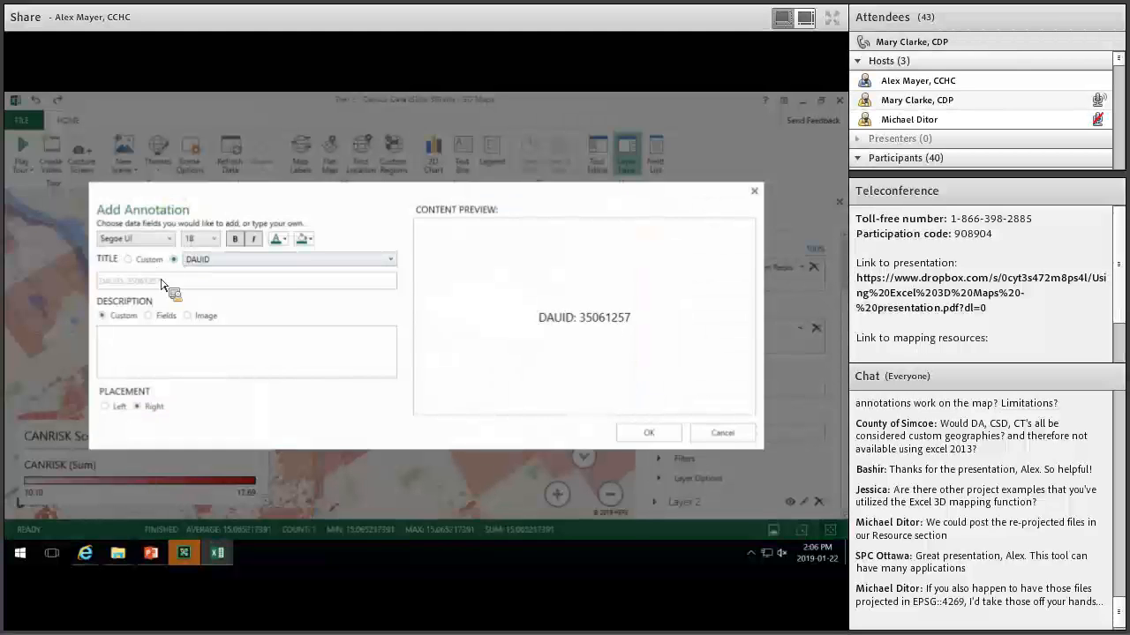
{"action": "left_click_drag", "start_coordinate": [166, 283], "coordinate": [97, 286]}
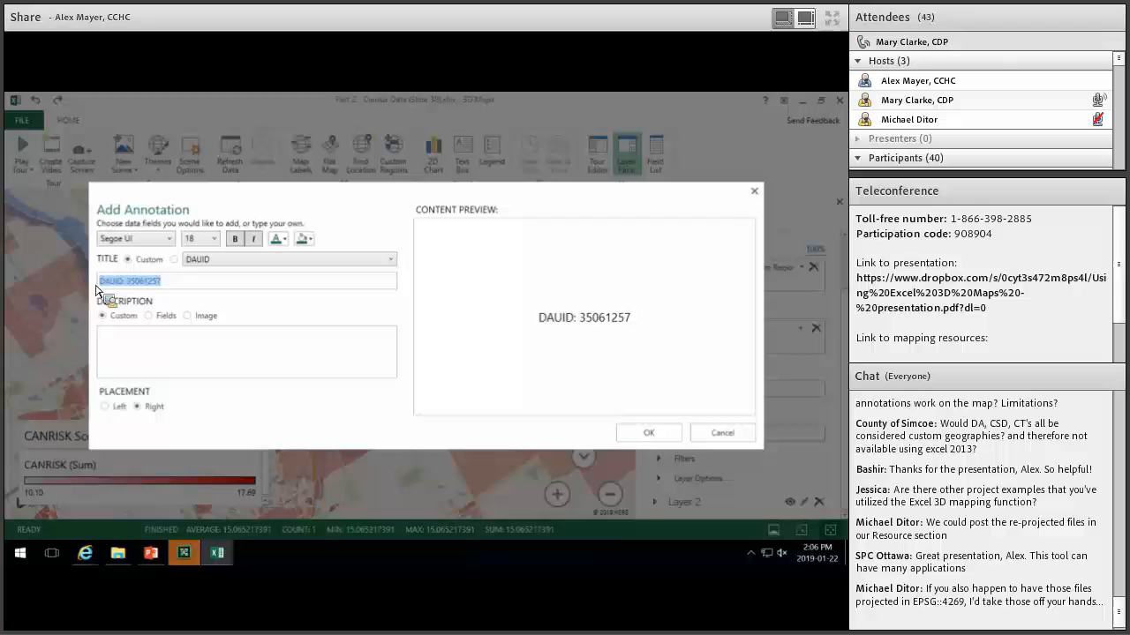
{"action": "type", "text": "Hi"}
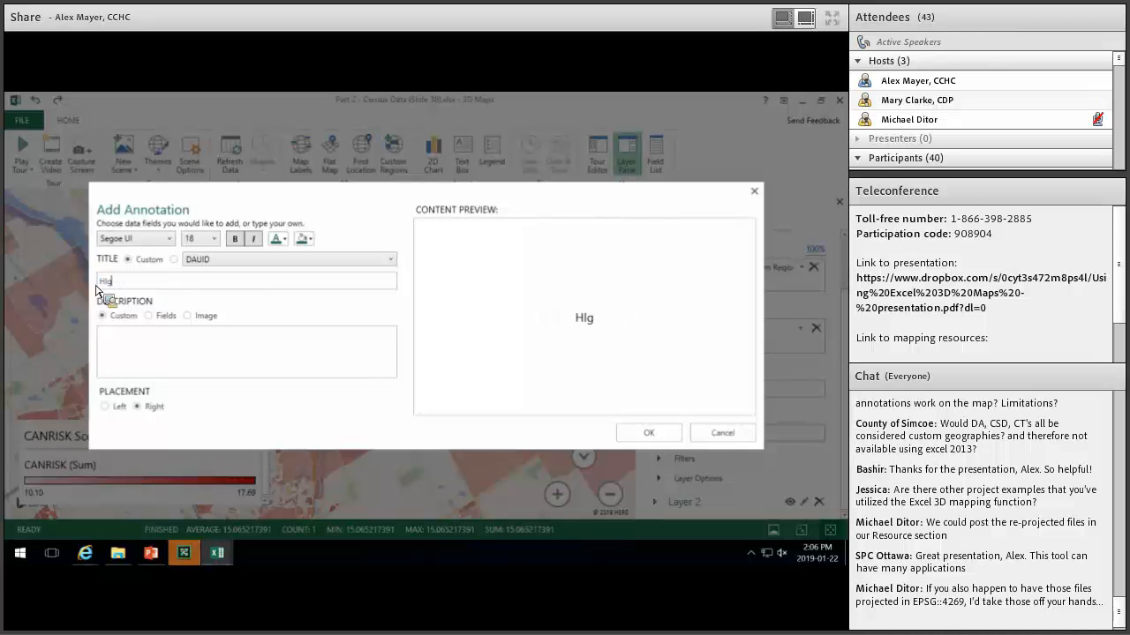
{"action": "key", "text": "BackSpace"}
{"action": "type", "text": "risk"}
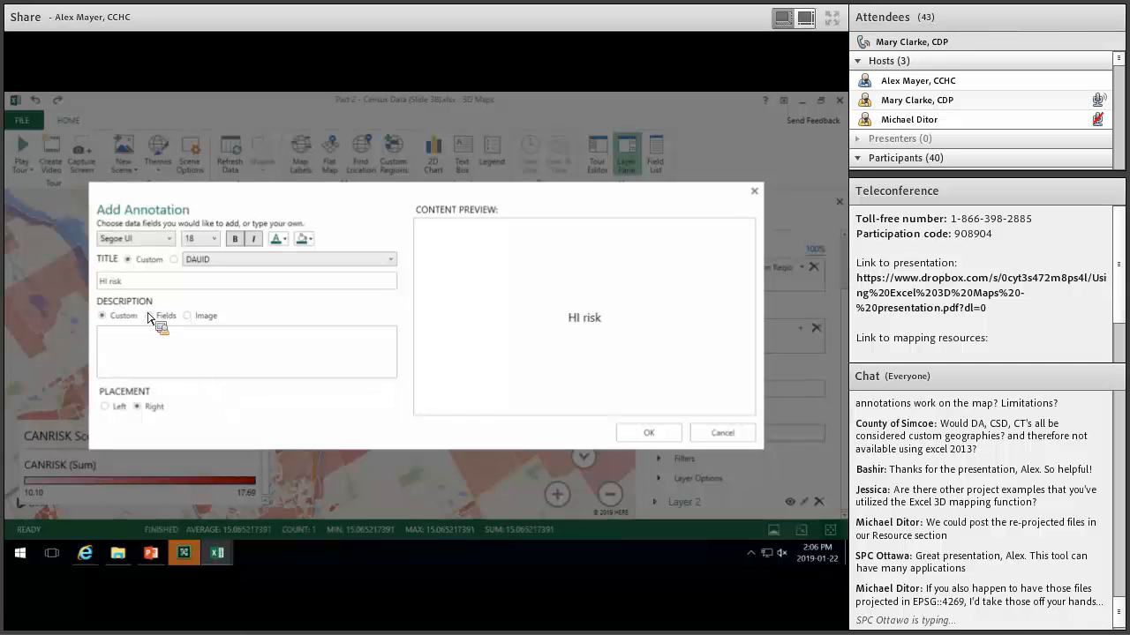
{"action": "left_click", "coordinate": [148, 315]}
{"action": "left_click", "coordinate": [109, 351]}
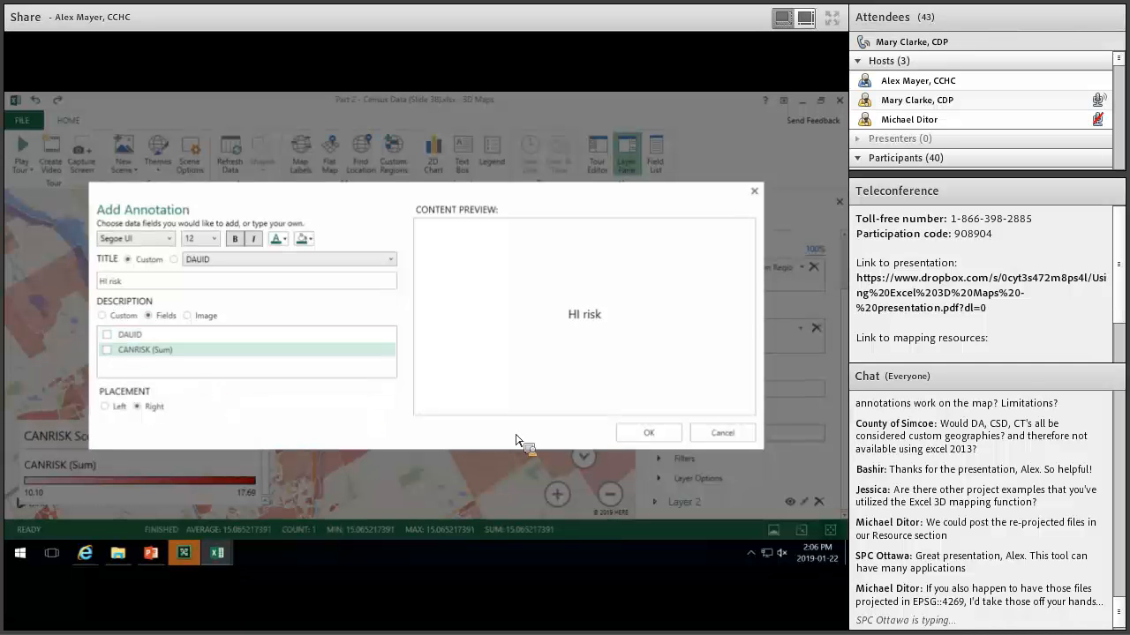
{"action": "left_click", "coordinate": [648, 433]}
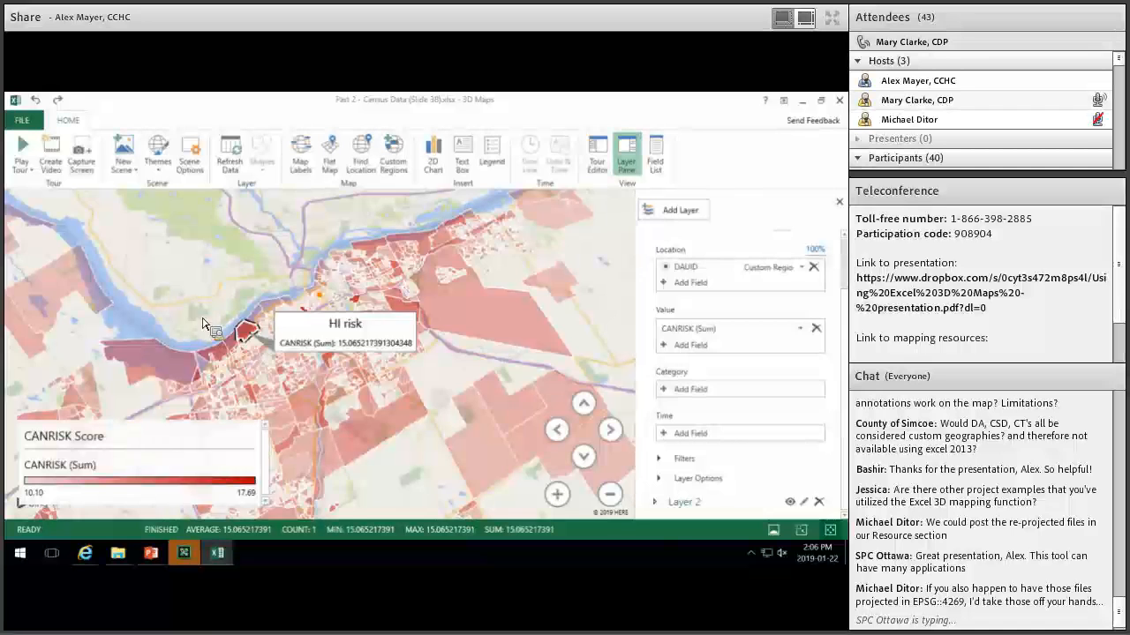
{"action": "scroll", "coordinate": [209, 321], "scroll_direction": "down", "scroll_amount": 3}
{"action": "scroll", "coordinate": [211, 320], "scroll_direction": "up", "scroll_amount": 3}
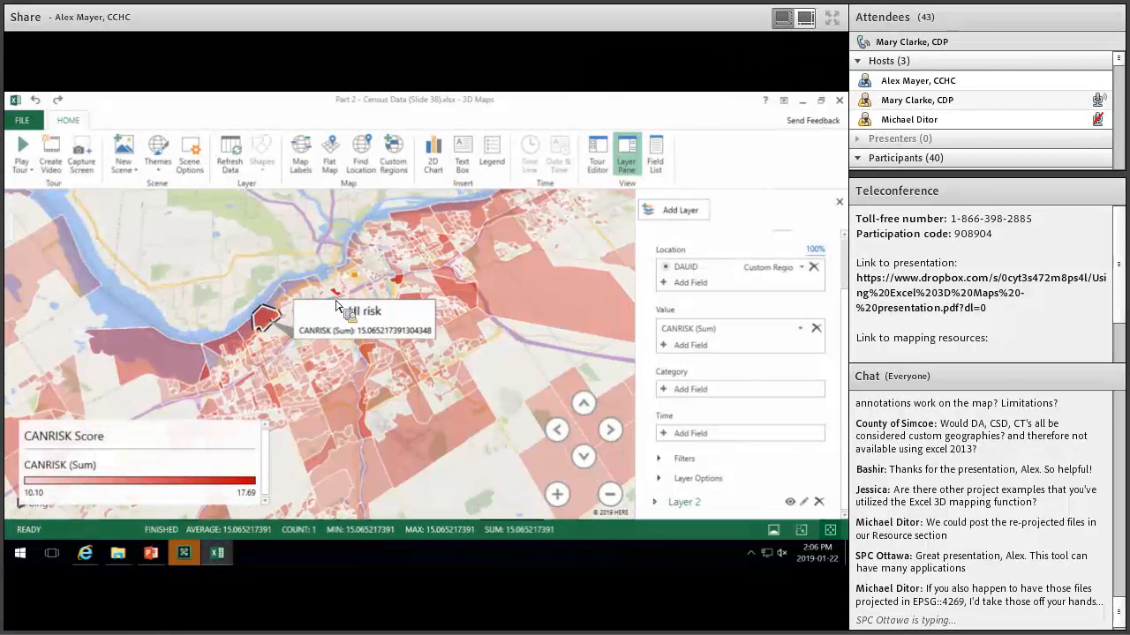
{"action": "scroll", "coordinate": [379, 379], "scroll_direction": "down", "scroll_amount": 2}
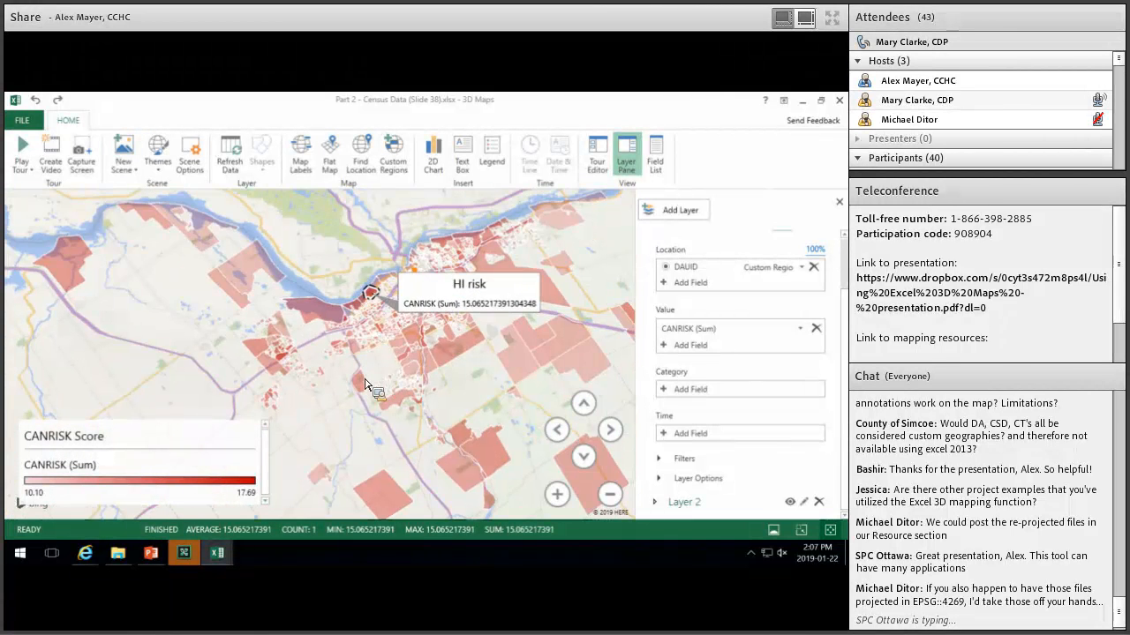
{"action": "scroll", "coordinate": [364, 375], "scroll_direction": "down", "scroll_amount": 1}
{"action": "left_click_drag", "start_coordinate": [324, 394], "coordinate": [331, 396]}
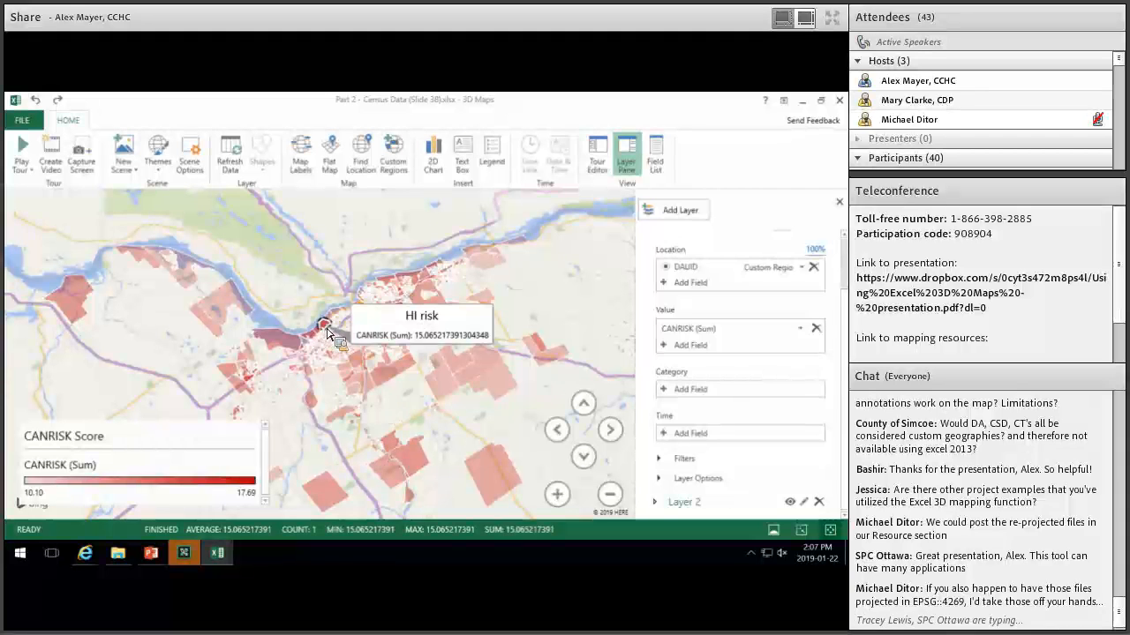
{"action": "mouse_move", "coordinate": [331, 328]}
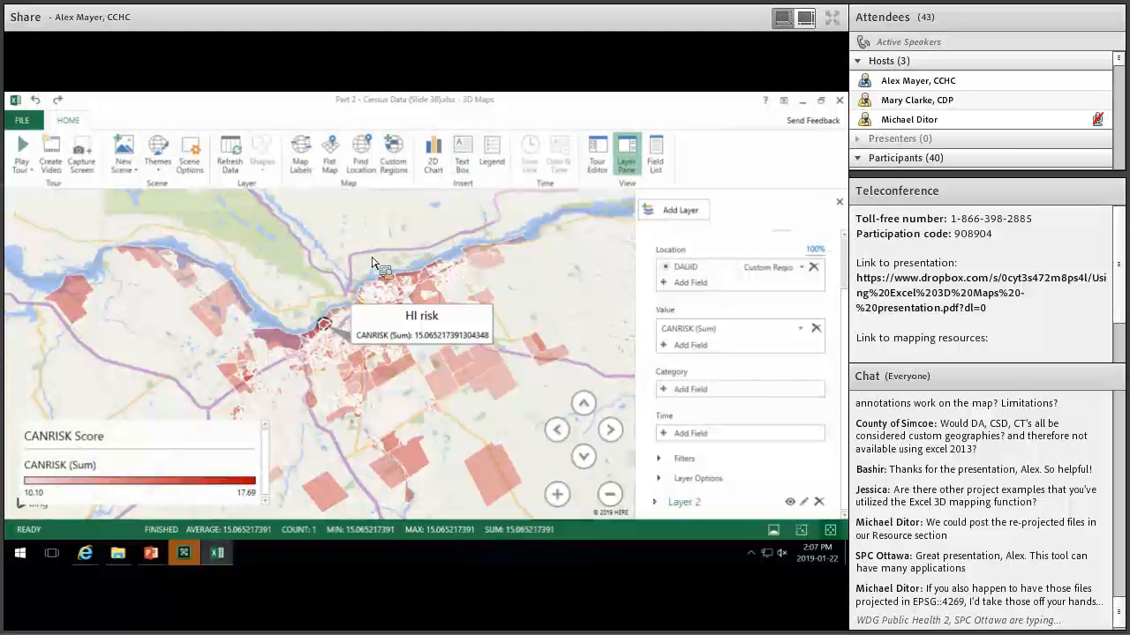
{"action": "mouse_move", "coordinate": [361, 318]}
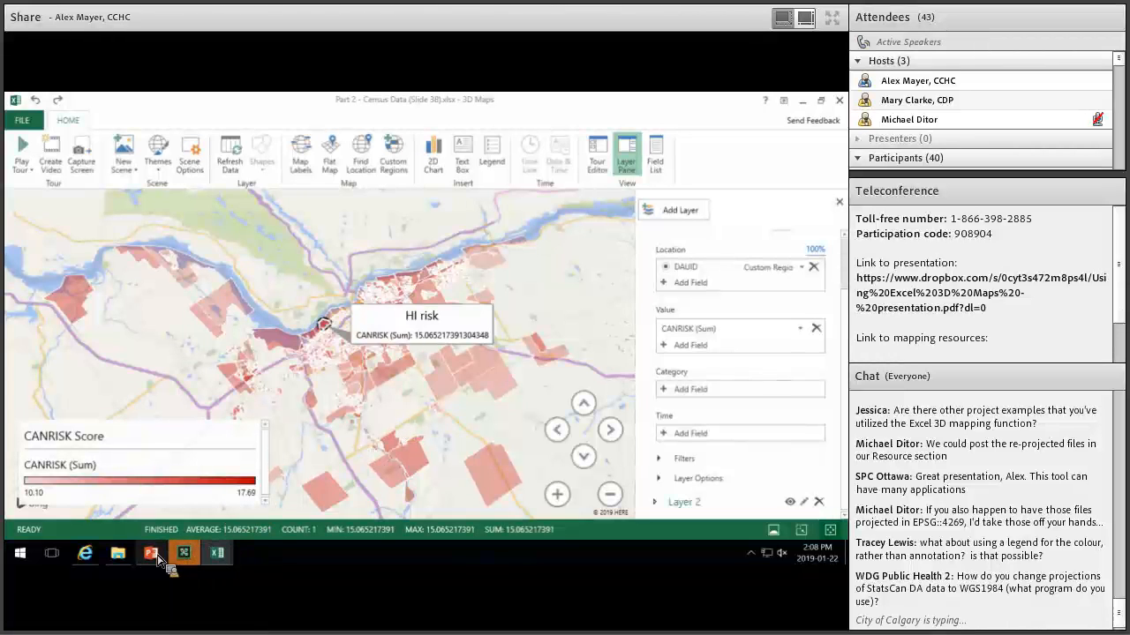
Open the Dropbox folder 3 - Excel_3dMaps_custom_geos in the browser.
{"action": "left_click", "coordinate": [132, 558]}
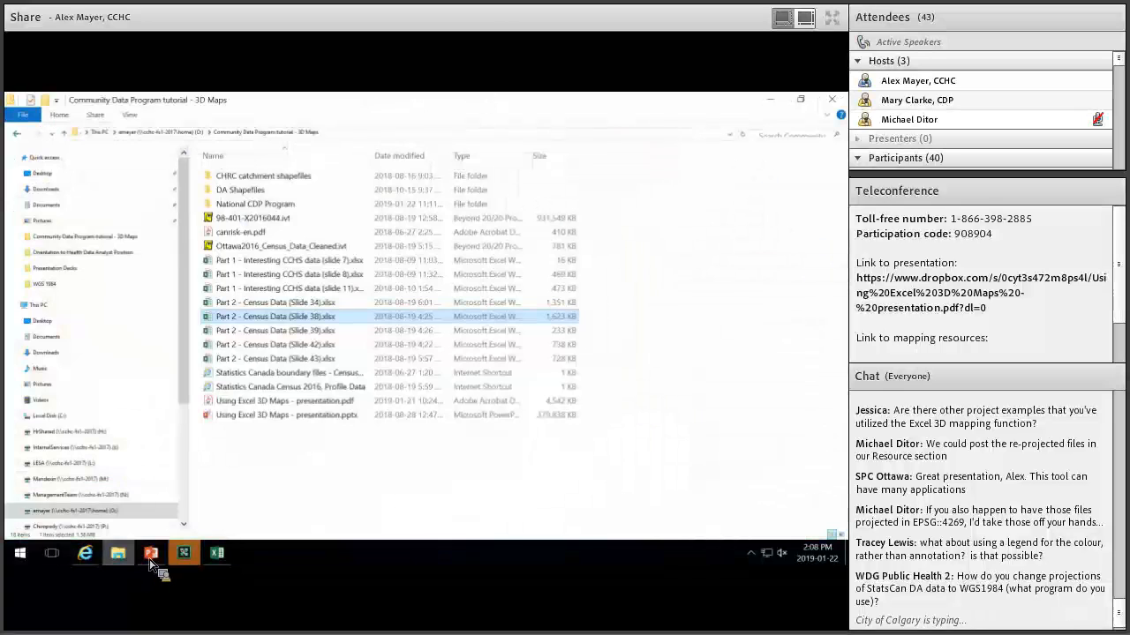
{"action": "mouse_move", "coordinate": [154, 563]}
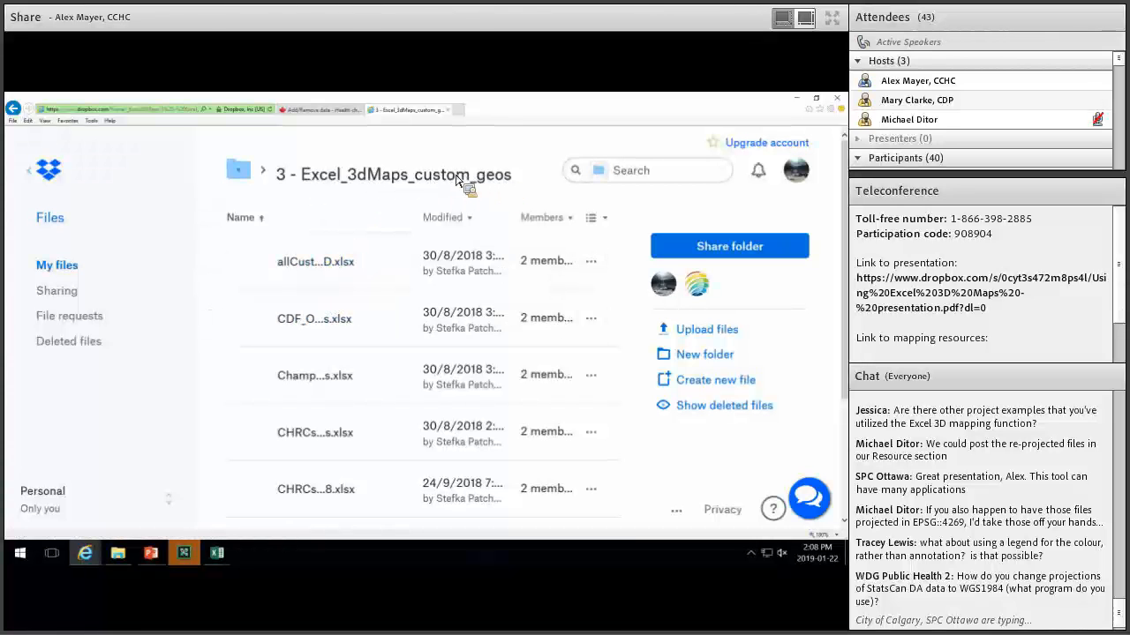
{"action": "mouse_move", "coordinate": [310, 267]}
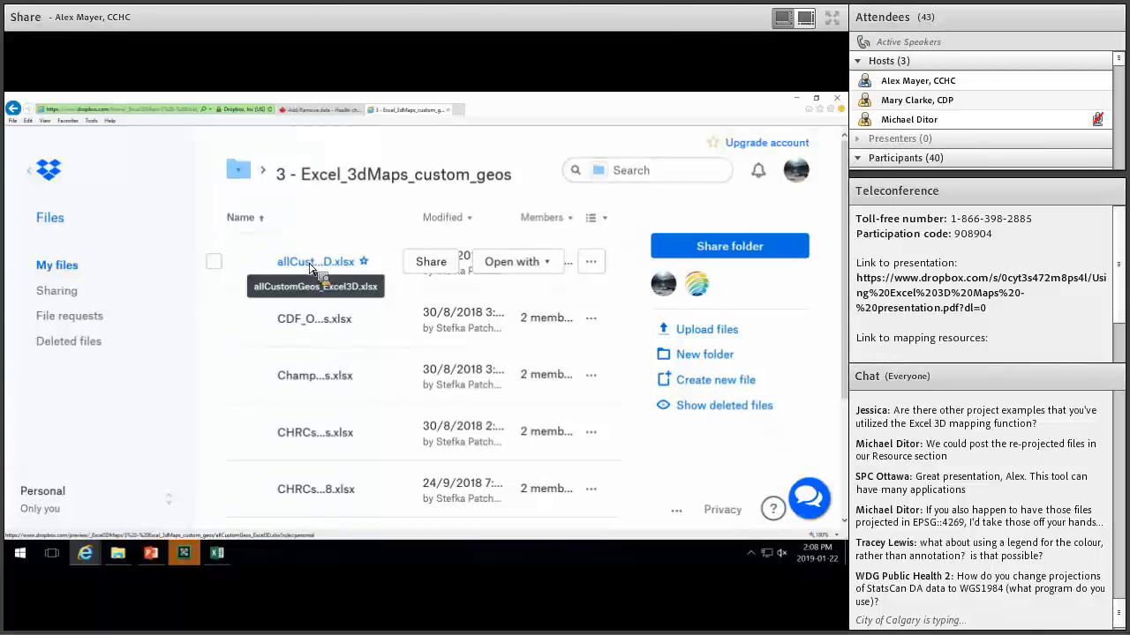
Open allCustomGeos_Excel3D.xlsx in Excel Online and browse the CHRCs, OEYCFC, ONS and CDF sheets.
{"action": "left_click", "coordinate": [503, 262]}
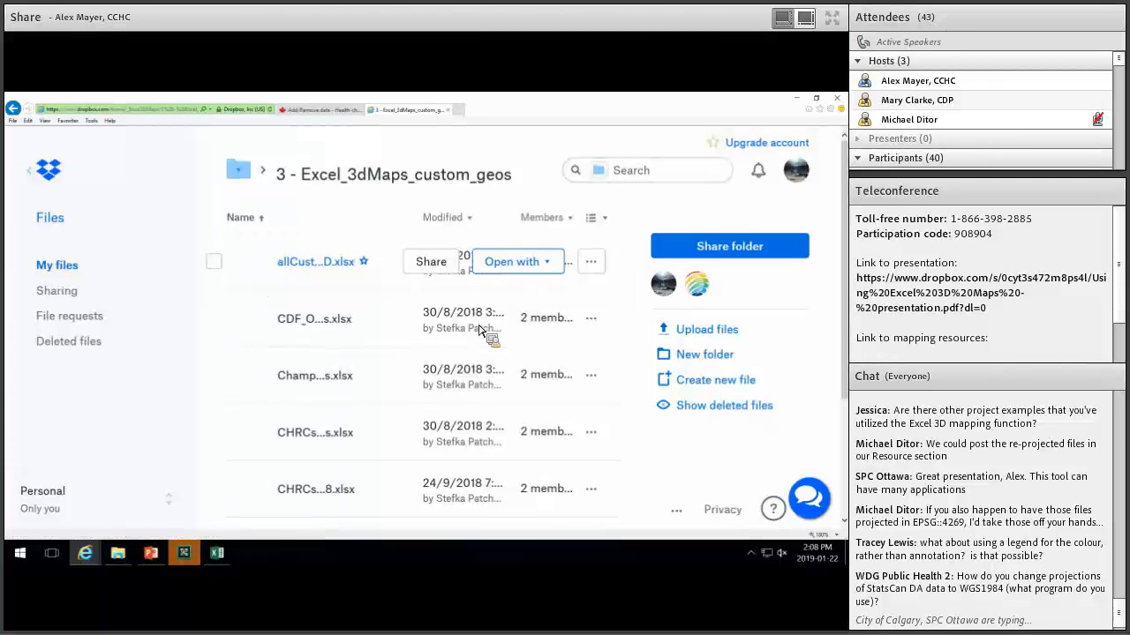
{"action": "left_click", "coordinate": [494, 323]}
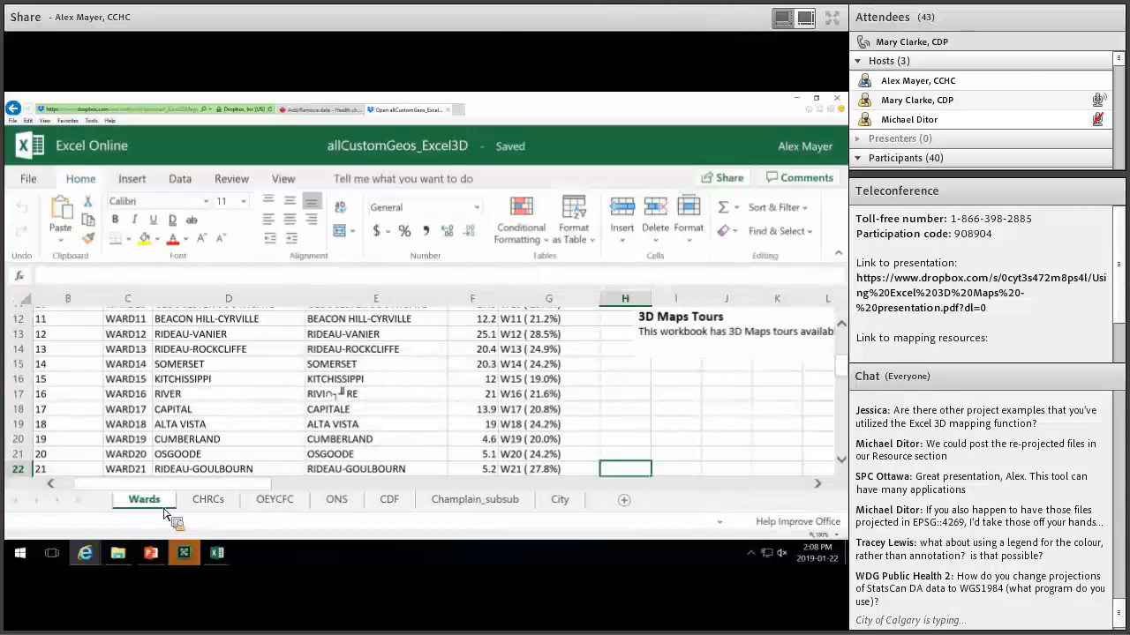
{"action": "left_click", "coordinate": [235, 505]}
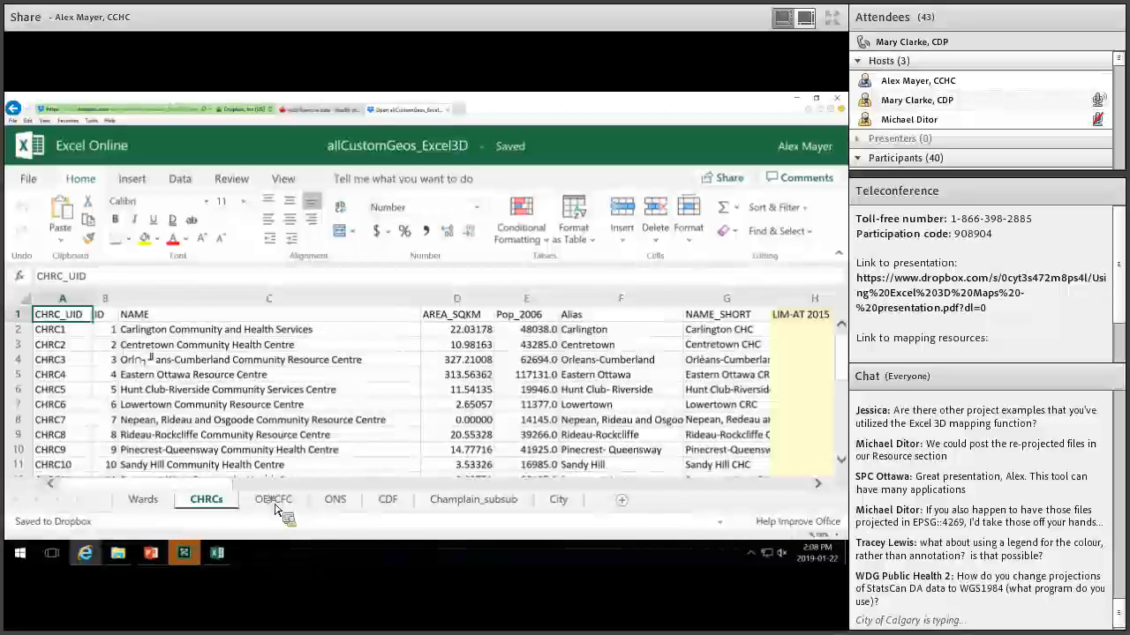
{"action": "left_click", "coordinate": [274, 501]}
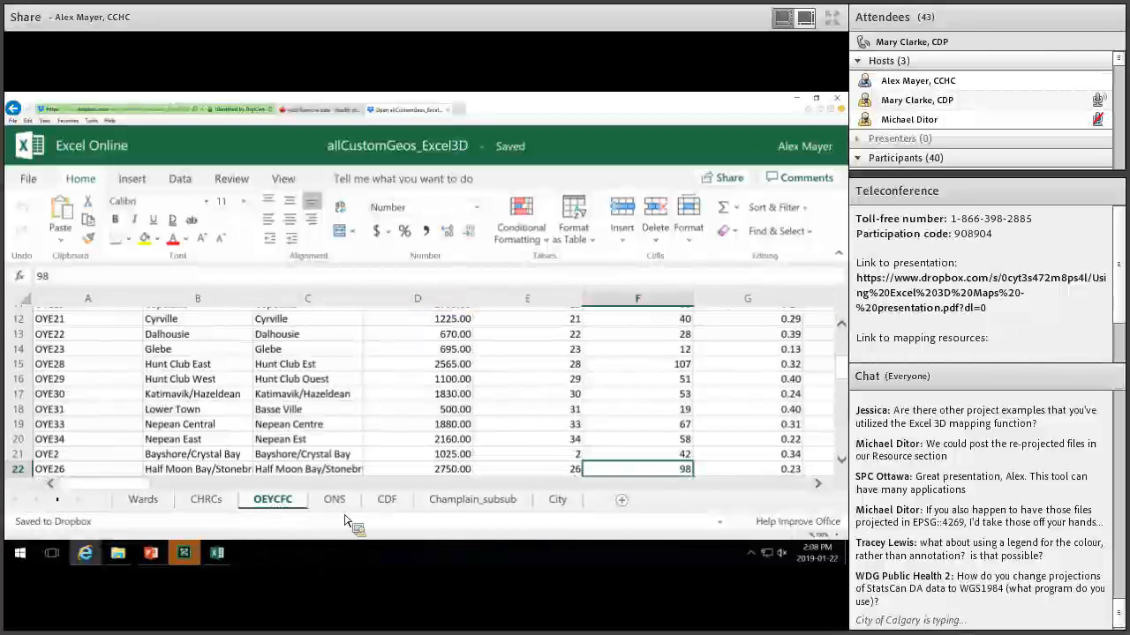
{"action": "left_click", "coordinate": [335, 500]}
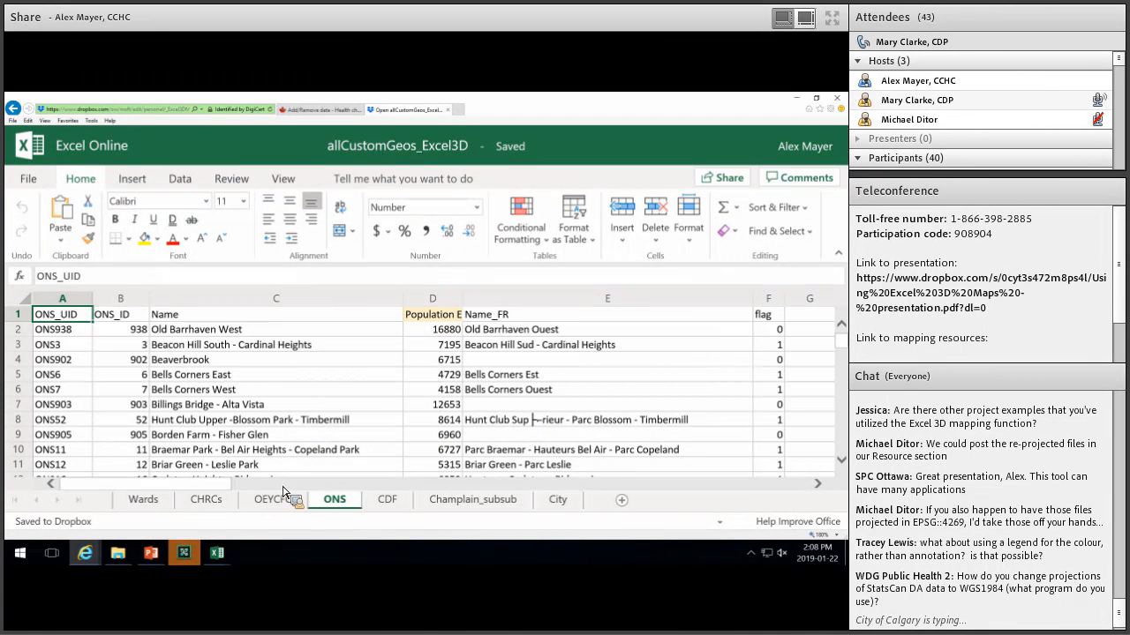
{"action": "left_click", "coordinate": [392, 503]}
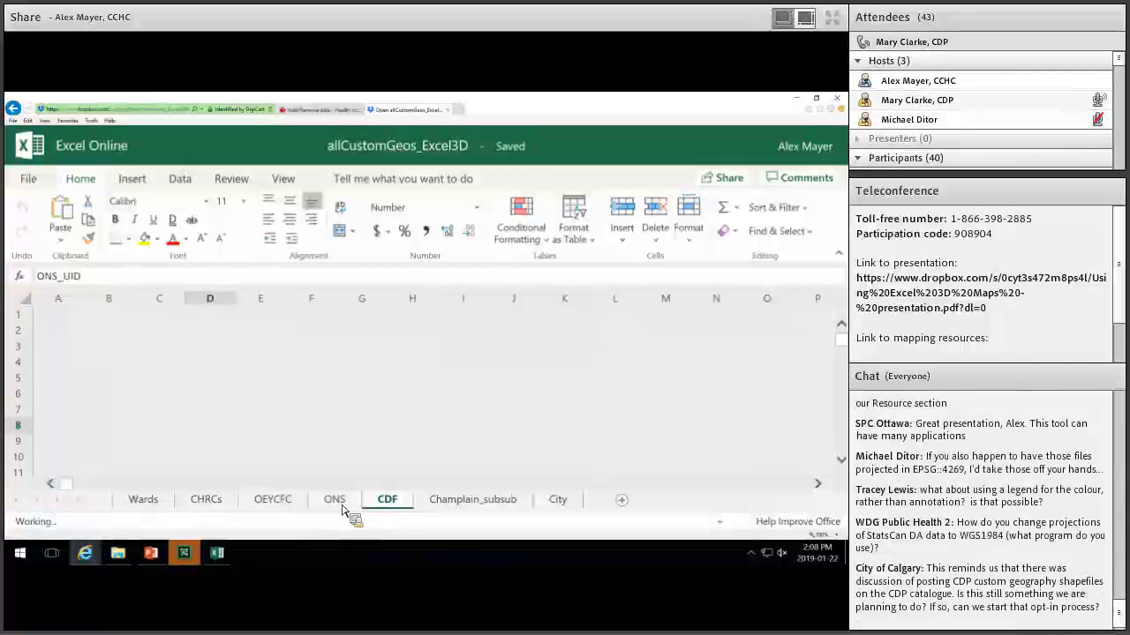
Revisit the OEYCFC, CHRCs and CDF sheets, finishing on Wards at cells I18 and H18.
{"action": "left_click", "coordinate": [272, 500]}
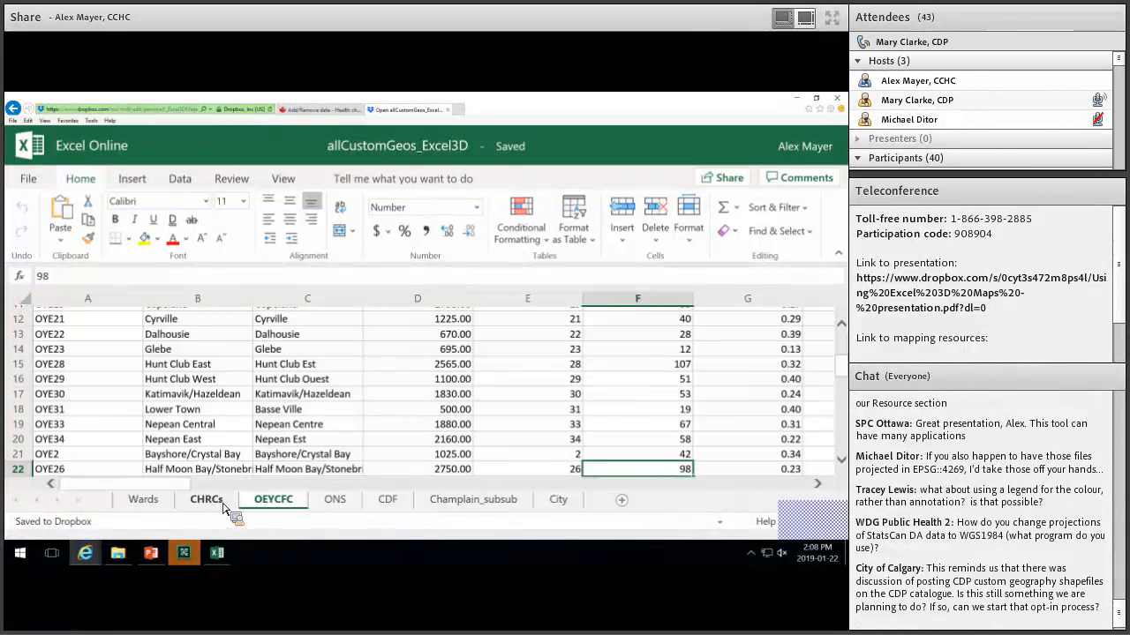
{"action": "left_click", "coordinate": [206, 501]}
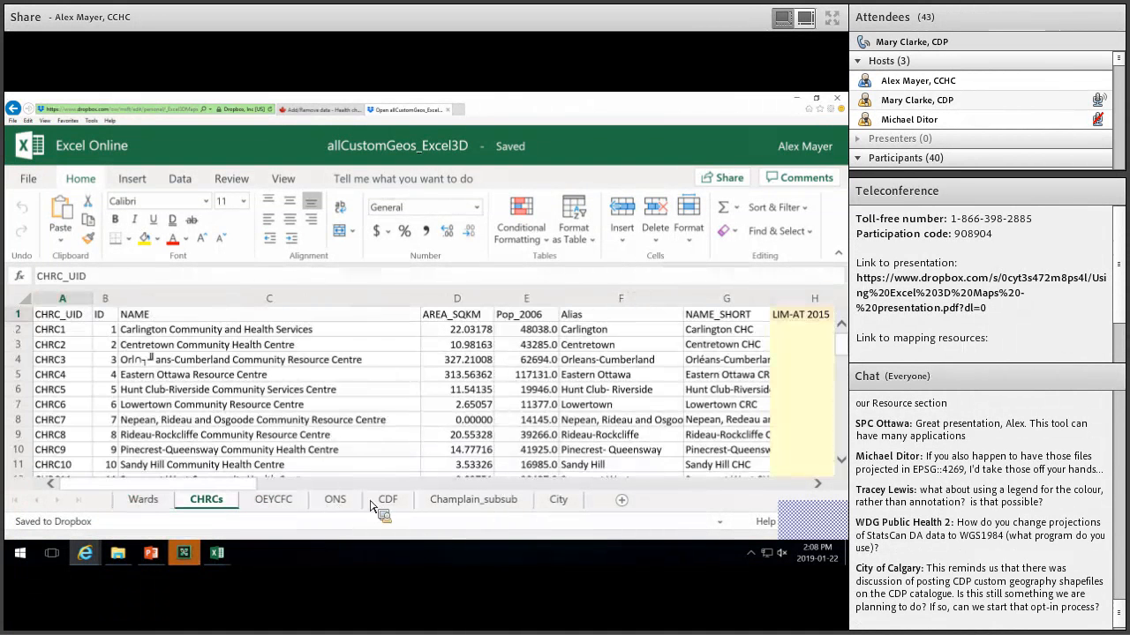
{"action": "left_click", "coordinate": [383, 504]}
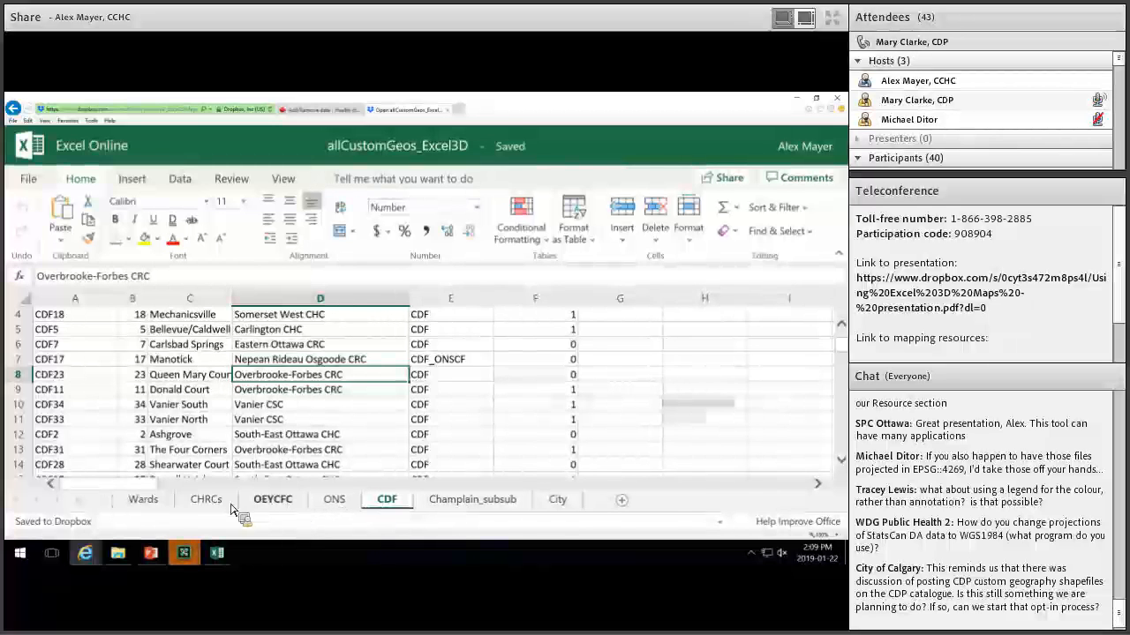
{"action": "left_click", "coordinate": [166, 508]}
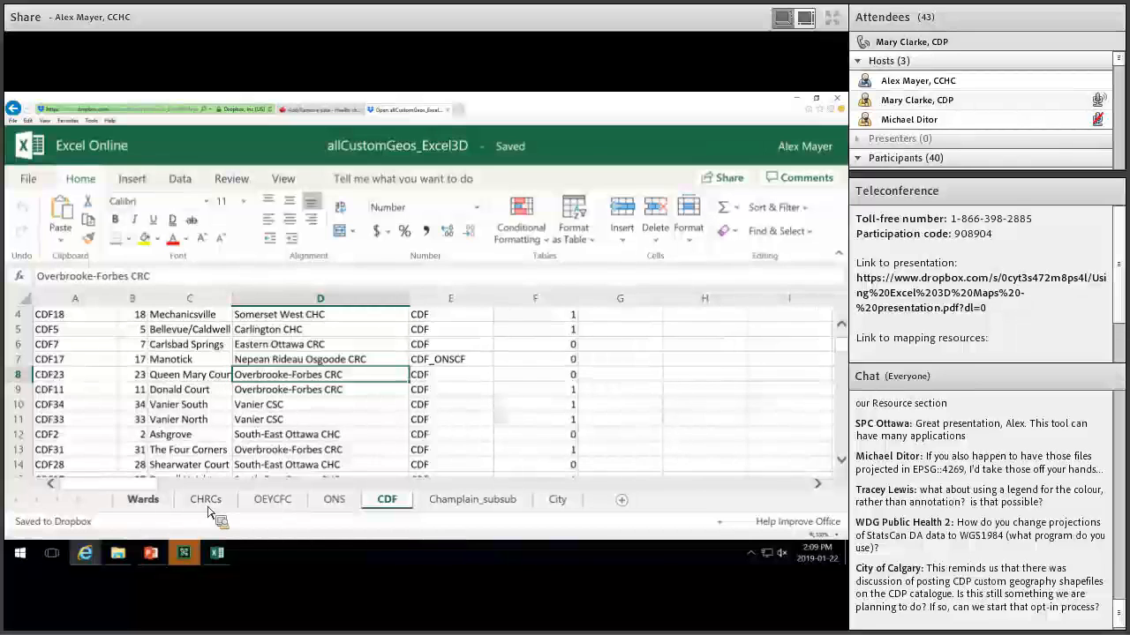
{"action": "left_click", "coordinate": [209, 501]}
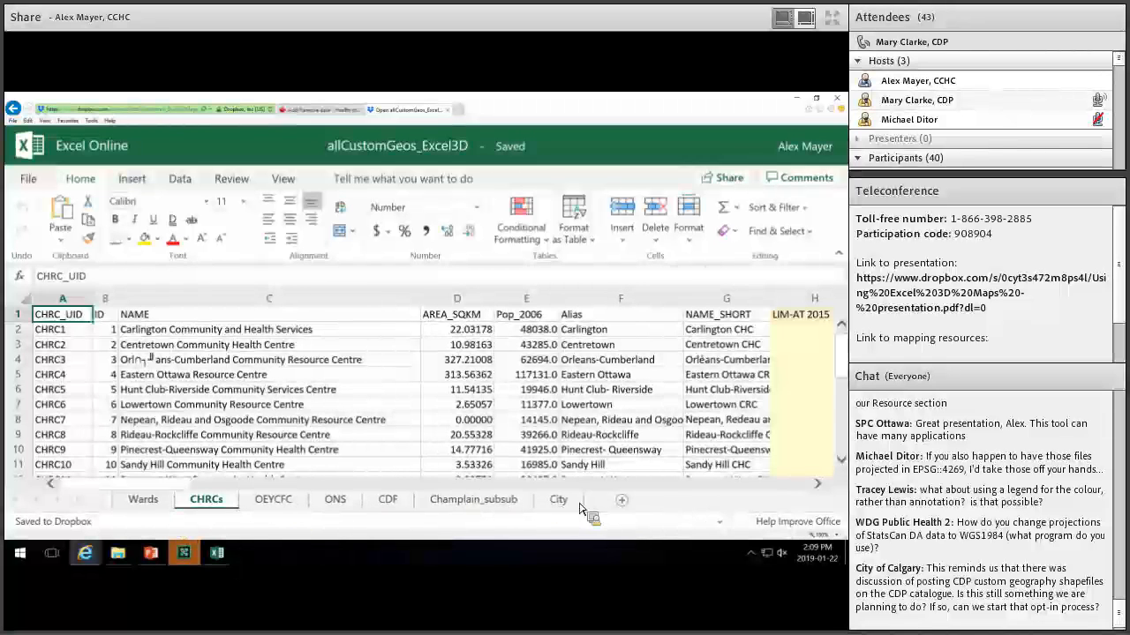
{"action": "left_click", "coordinate": [146, 501]}
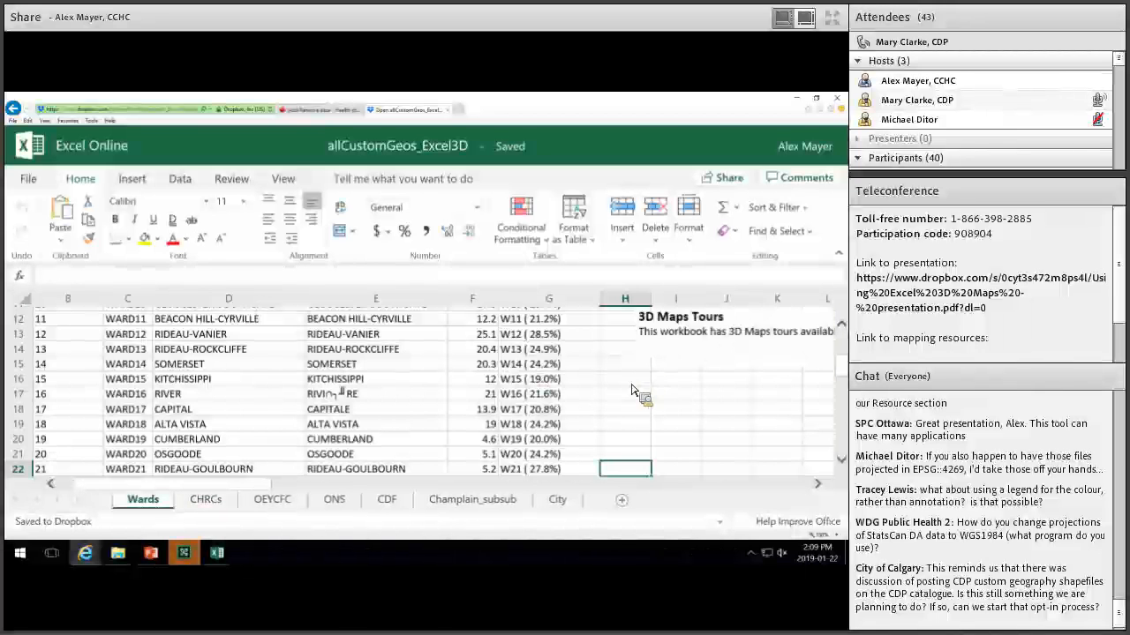
{"action": "left_click", "coordinate": [676, 408]}
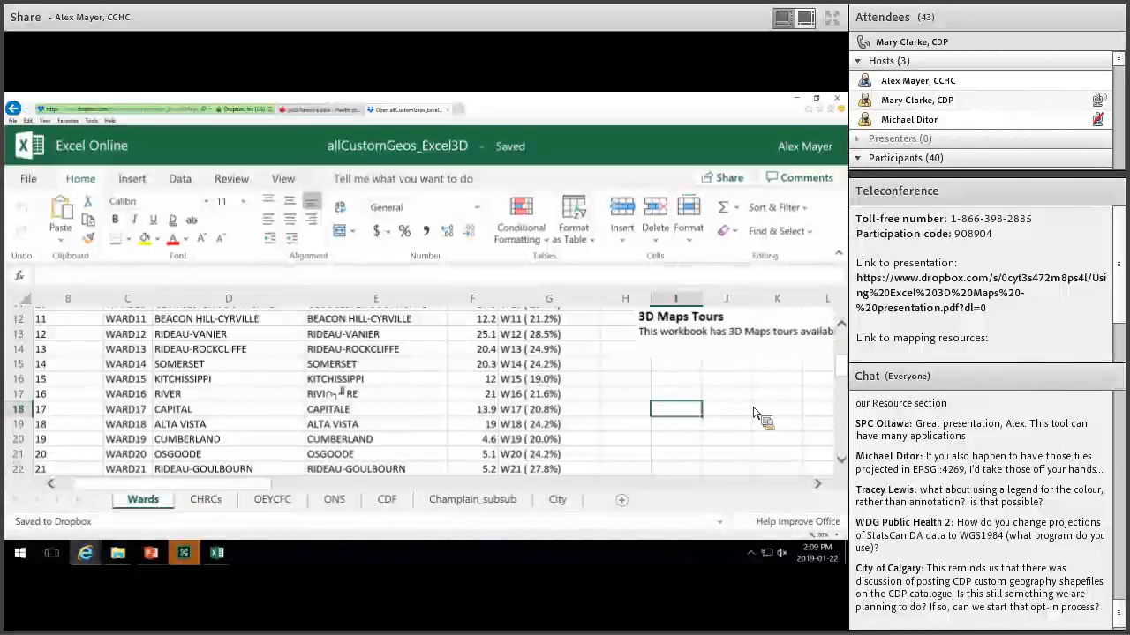
{"action": "left_click", "coordinate": [642, 411]}
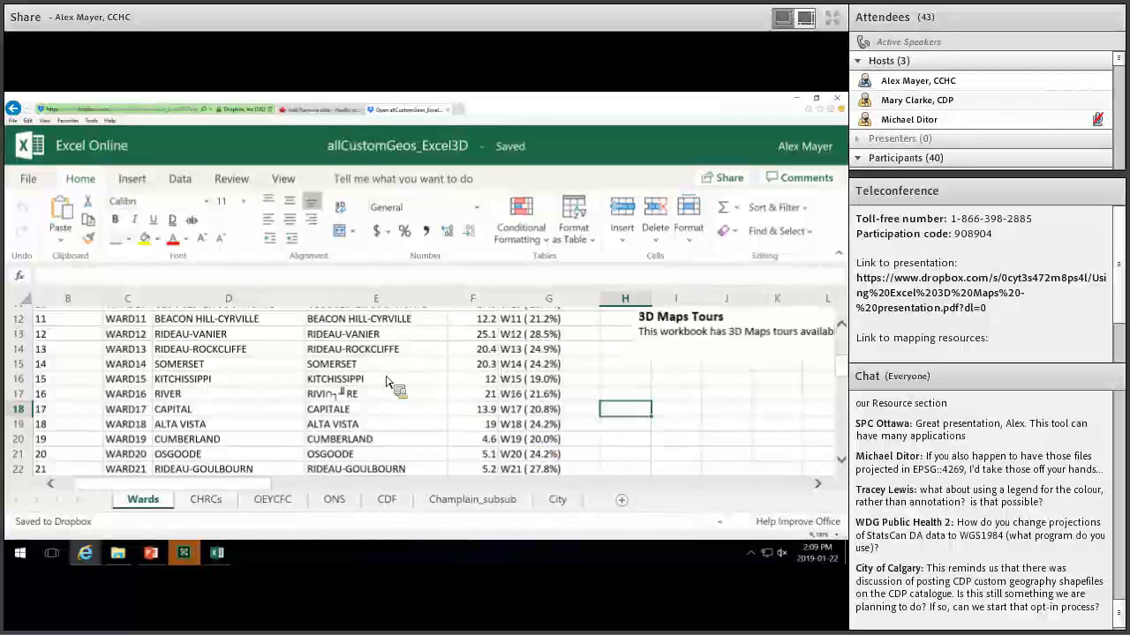
{"action": "scroll", "coordinate": [459, 450], "scroll_direction": "up", "scroll_amount": 3}
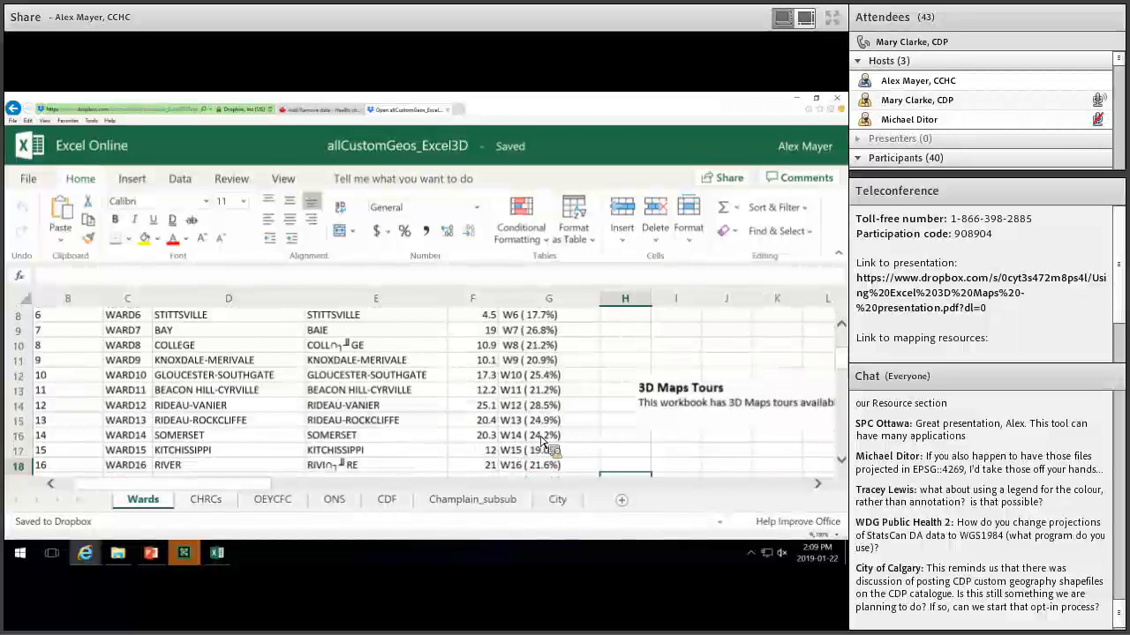
{"action": "scroll", "coordinate": [494, 437], "scroll_direction": "up", "scroll_amount": 2}
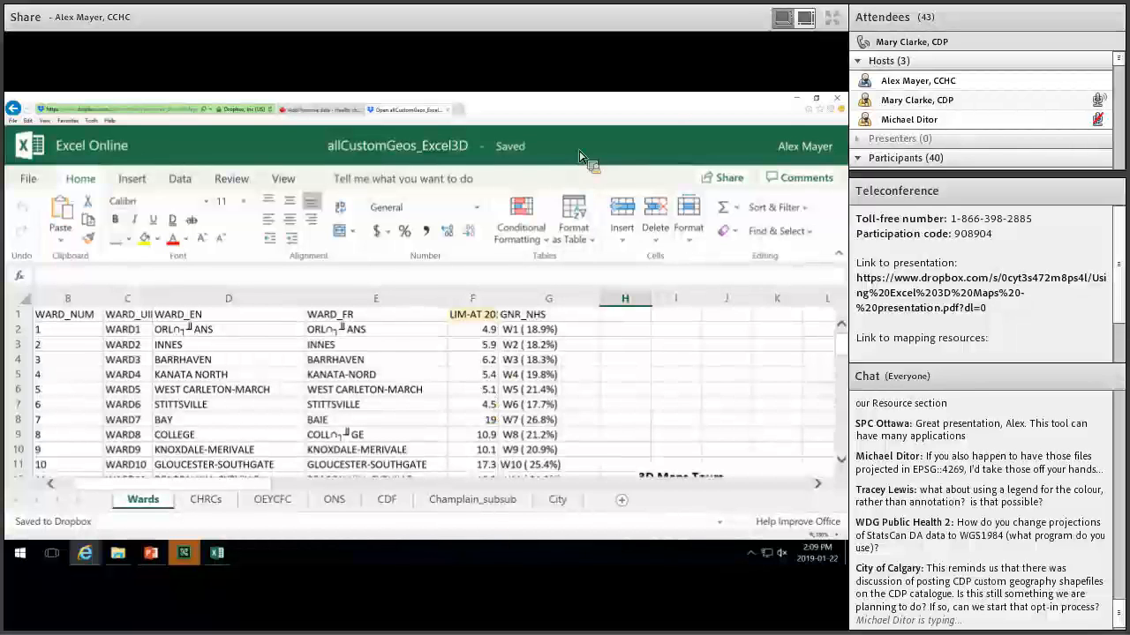
Glance at the StatCan tab, select WARD2 in cell C3, then return to PowerPoint.
{"action": "left_click", "coordinate": [322, 109]}
{"action": "left_click", "coordinate": [399, 111]}
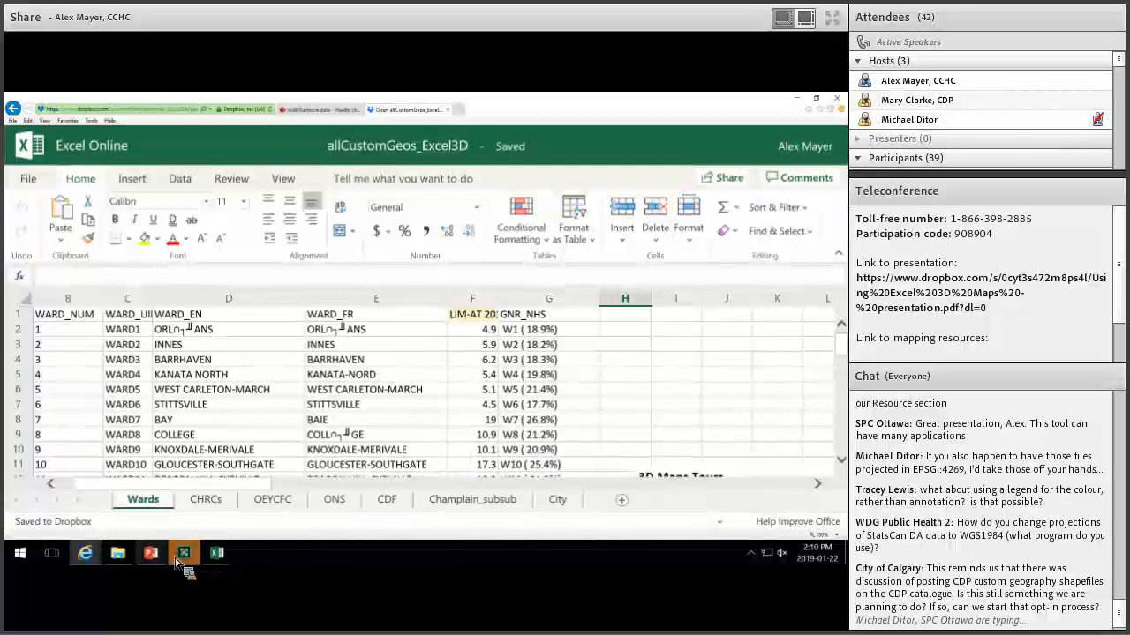
{"action": "mouse_move", "coordinate": [164, 558]}
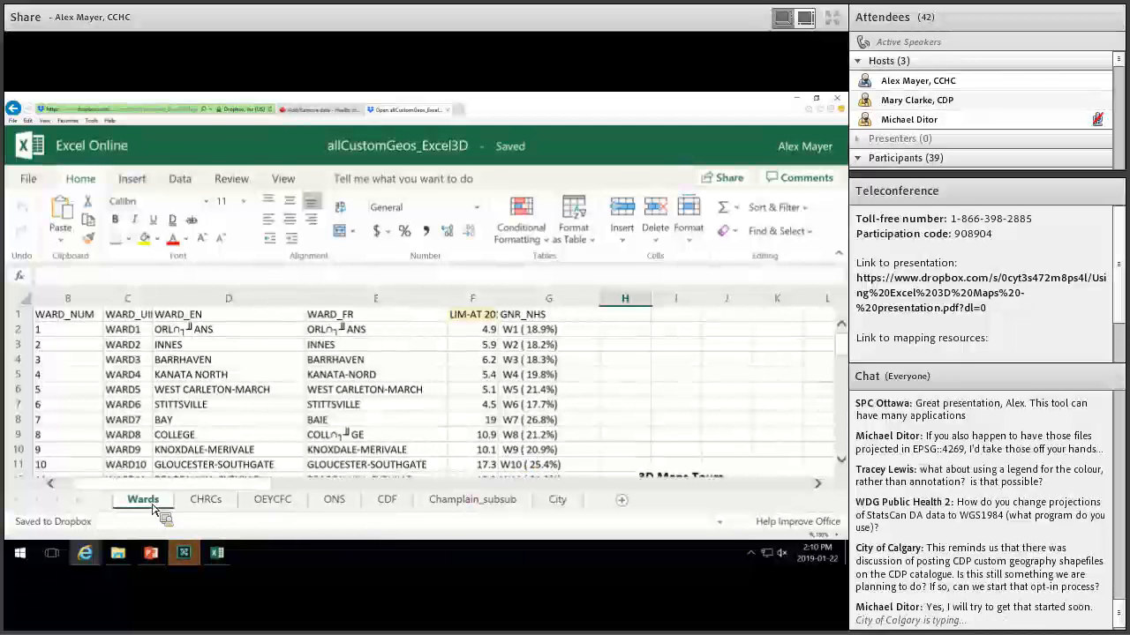
{"action": "left_click", "coordinate": [146, 347]}
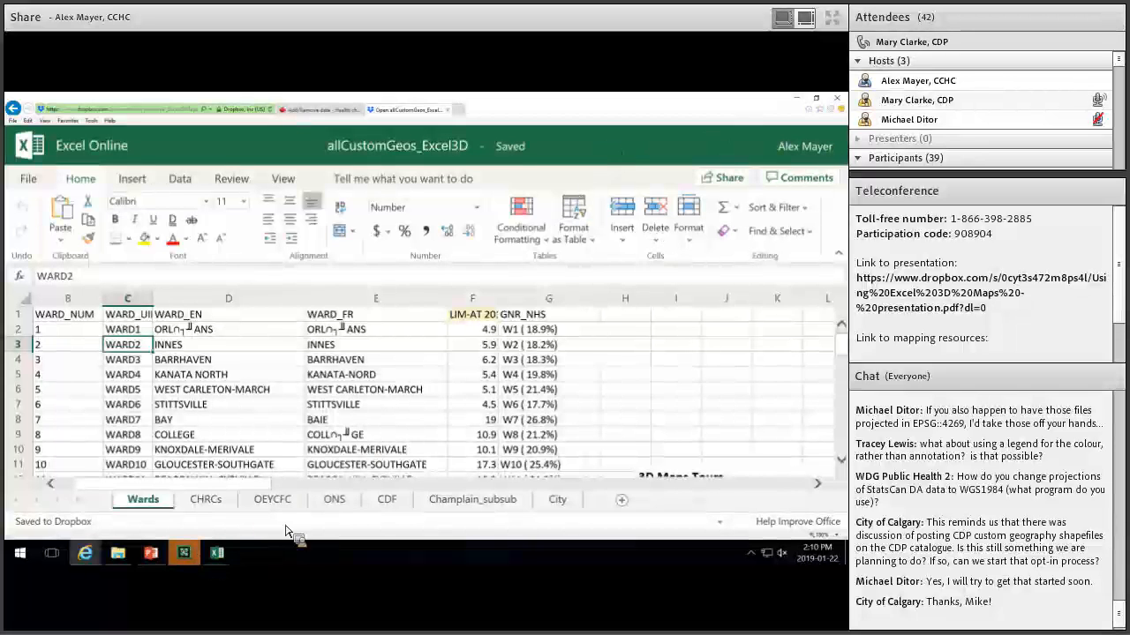
{"action": "left_click", "coordinate": [157, 556]}
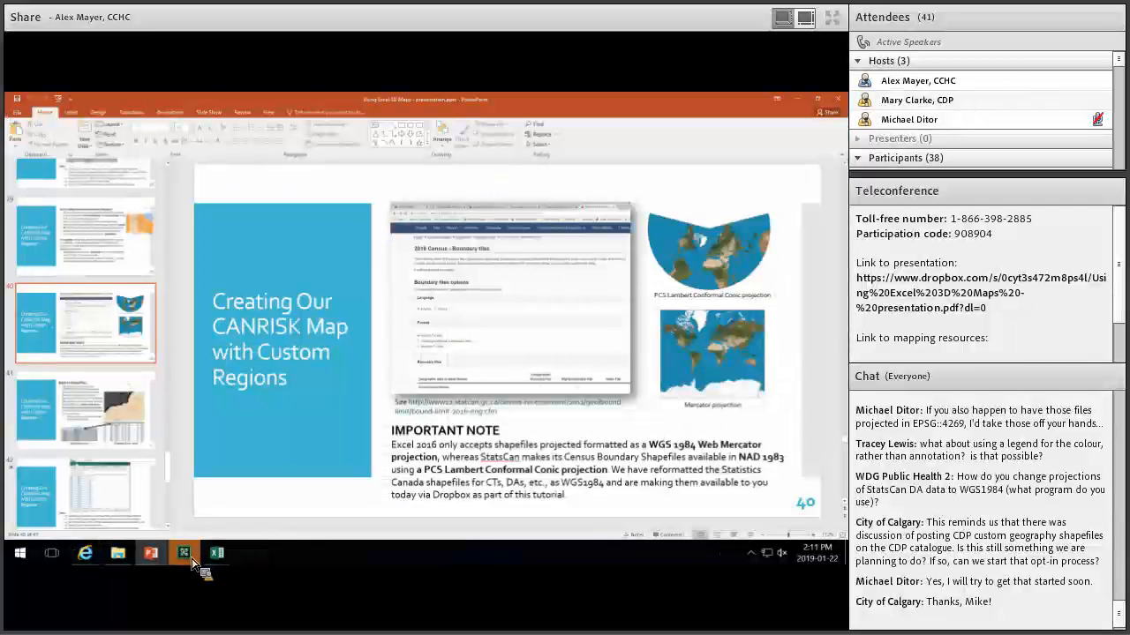
Back in 3D Maps, resize the CANRISK Score legend and show the HI risk area's data card.
{"action": "mouse_move", "coordinate": [217, 553]}
{"action": "left_click", "coordinate": [288, 495]}
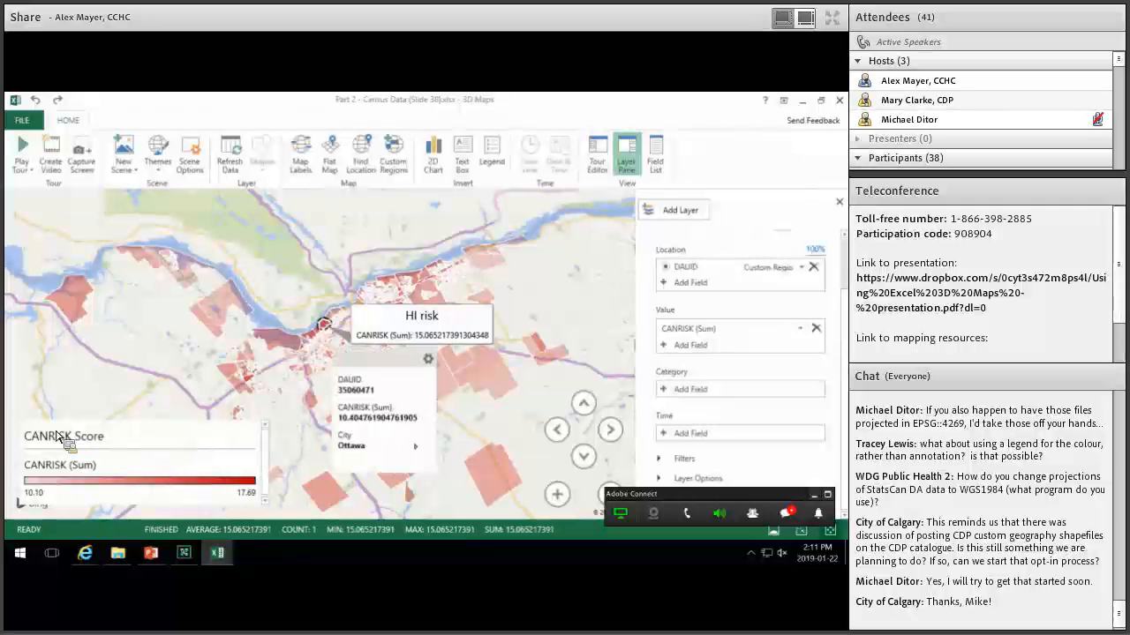
{"action": "left_click_drag", "start_coordinate": [24, 430], "coordinate": [20, 279]}
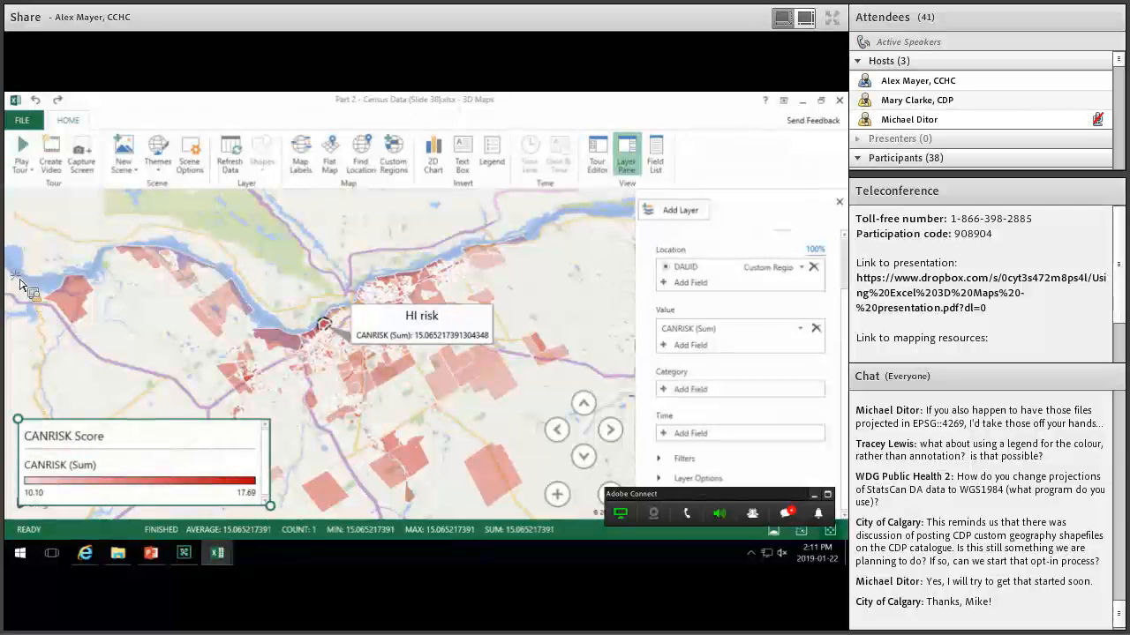
{"action": "left_click_drag", "start_coordinate": [271, 505], "coordinate": [131, 495]}
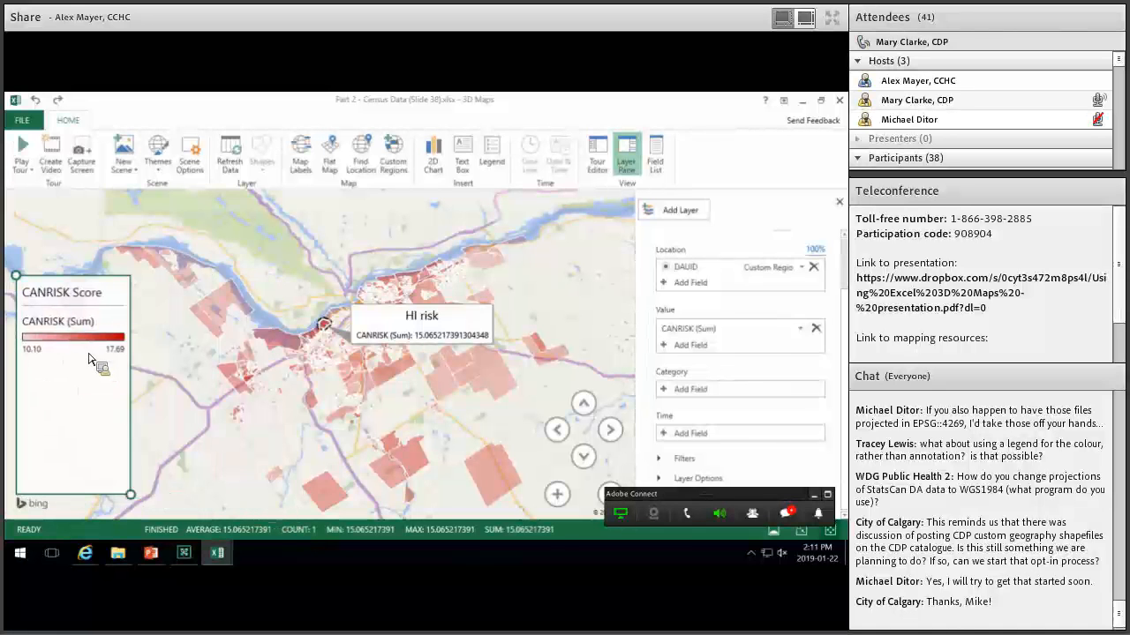
{"action": "left_click", "coordinate": [402, 332]}
{"action": "left_click", "coordinate": [75, 349]}
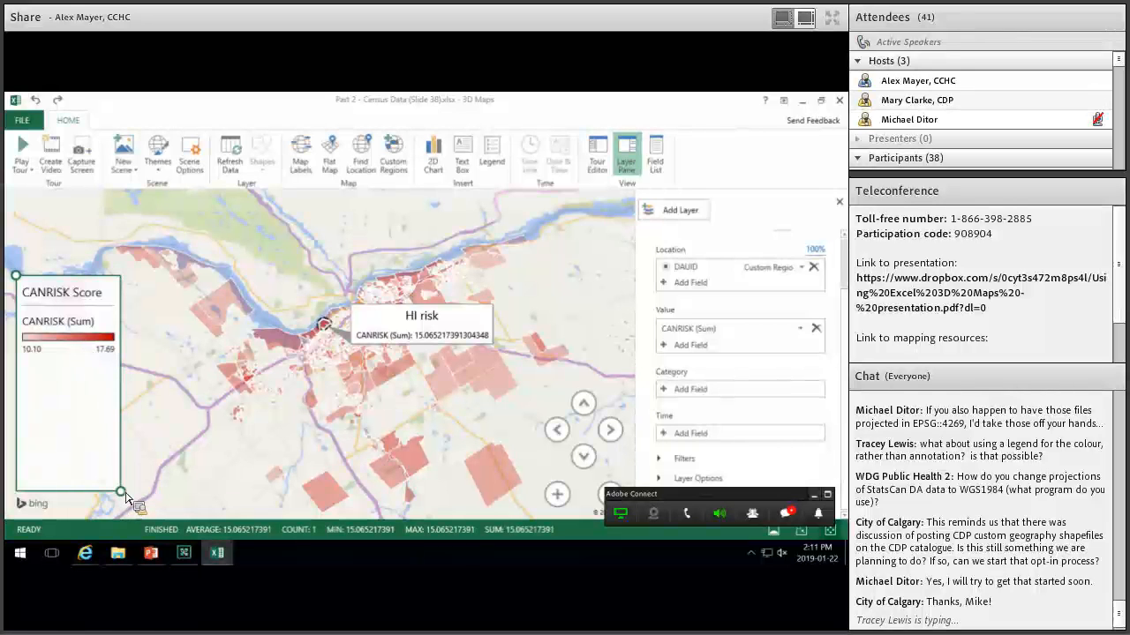
{"action": "left_click_drag", "start_coordinate": [124, 494], "coordinate": [135, 492]}
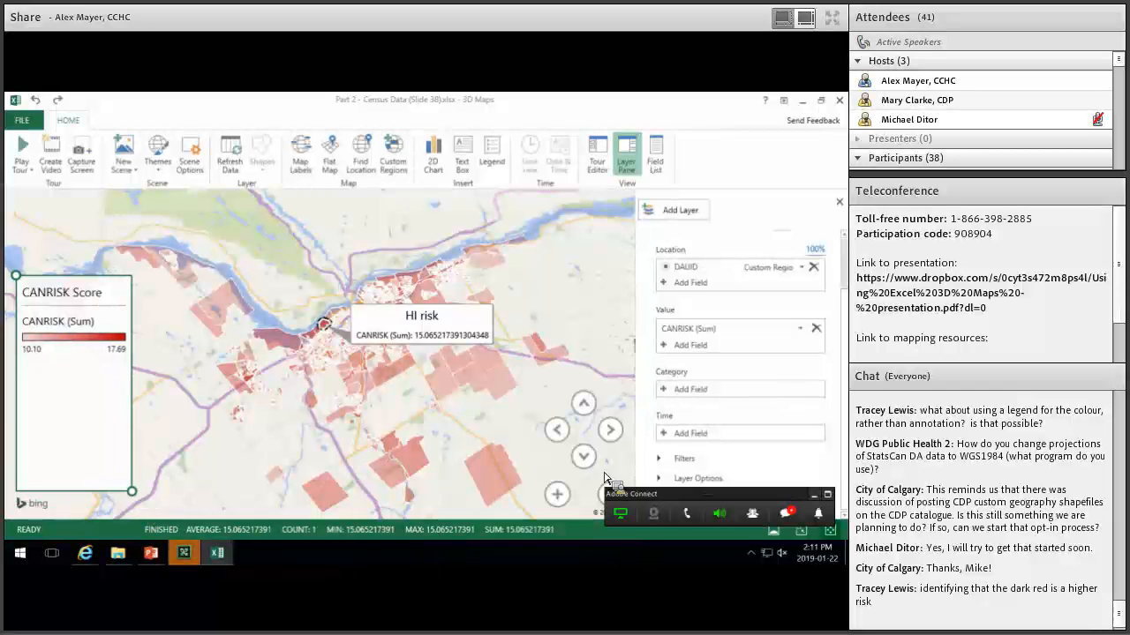
{"action": "left_click", "coordinate": [499, 468]}
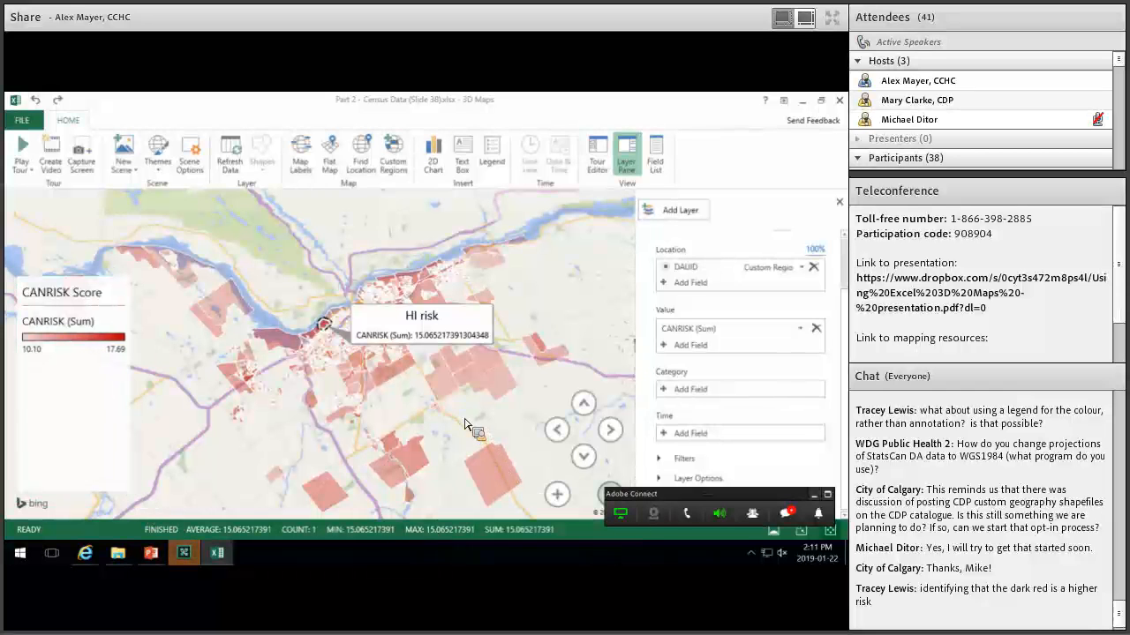
{"action": "left_click", "coordinate": [97, 340]}
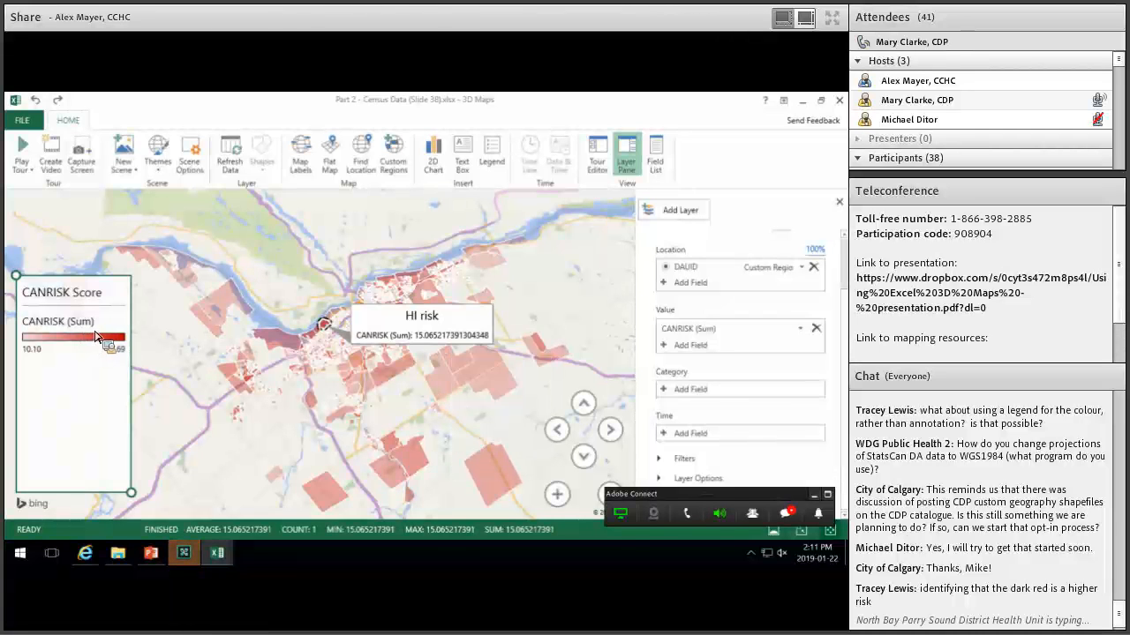
{"action": "left_click", "coordinate": [437, 342]}
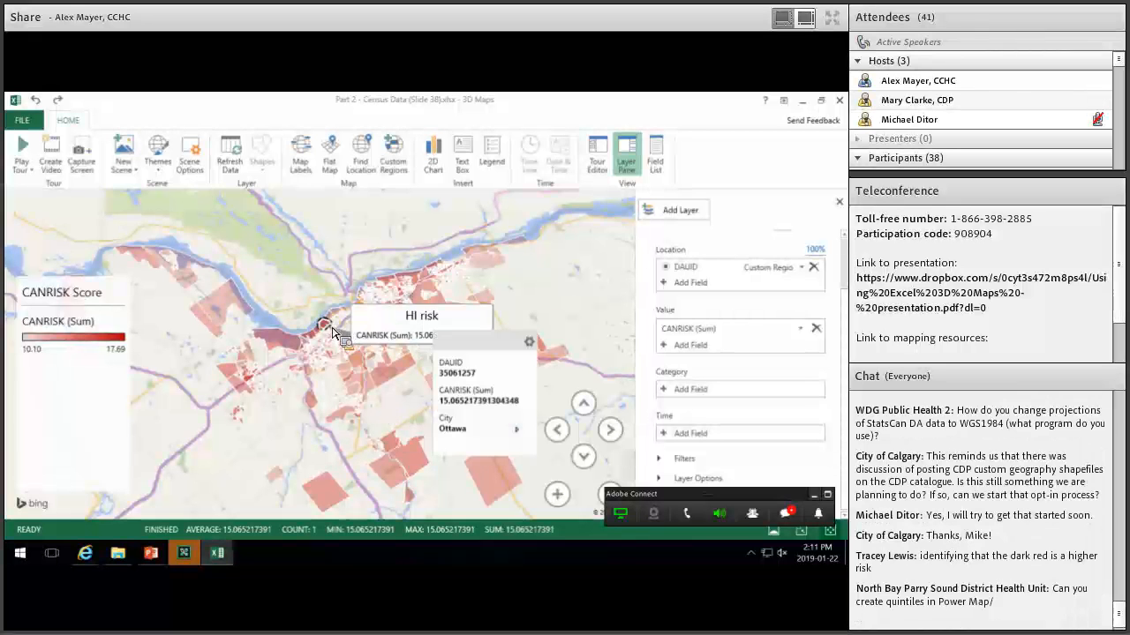
{"action": "left_click", "coordinate": [104, 448]}
{"action": "right_click", "coordinate": [104, 448]}
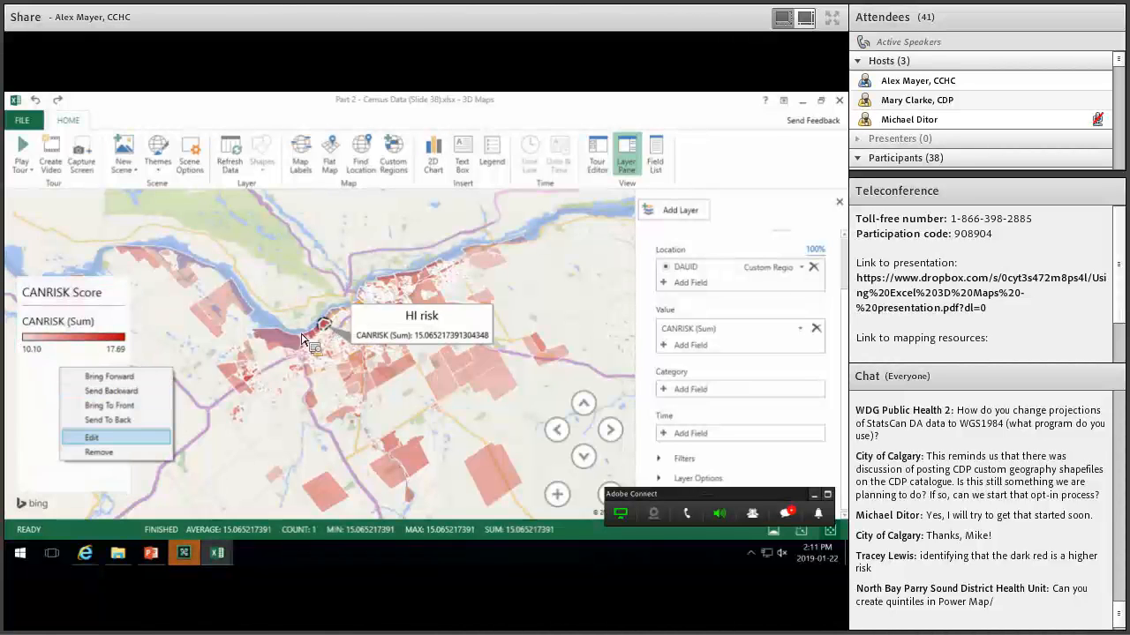
{"action": "left_click", "coordinate": [92, 438]}
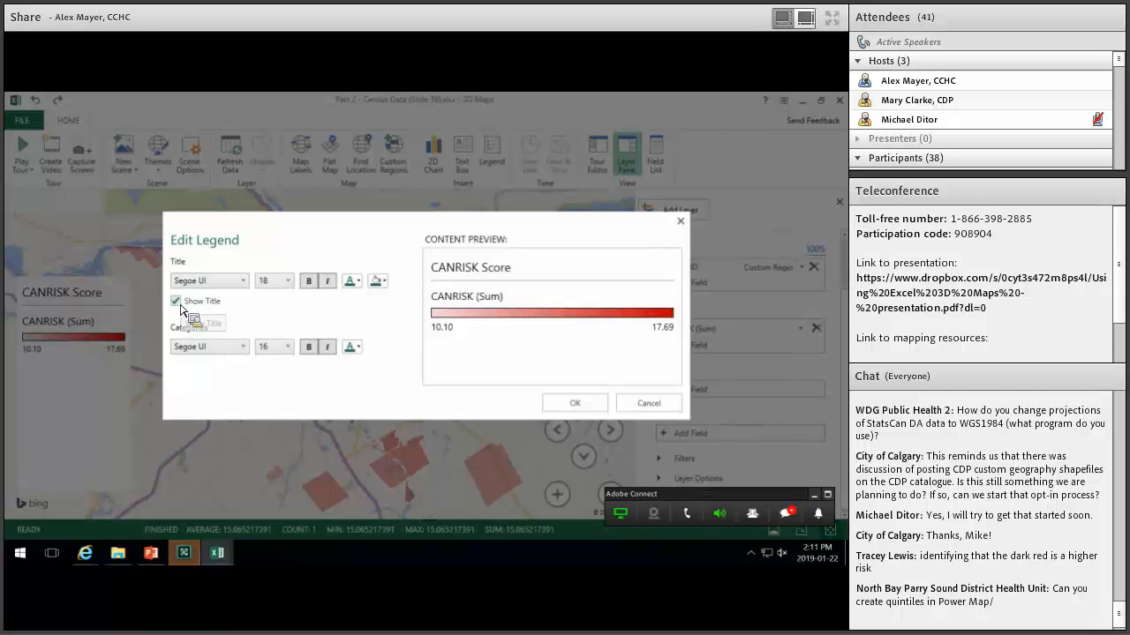
{"action": "left_click", "coordinate": [176, 301]}
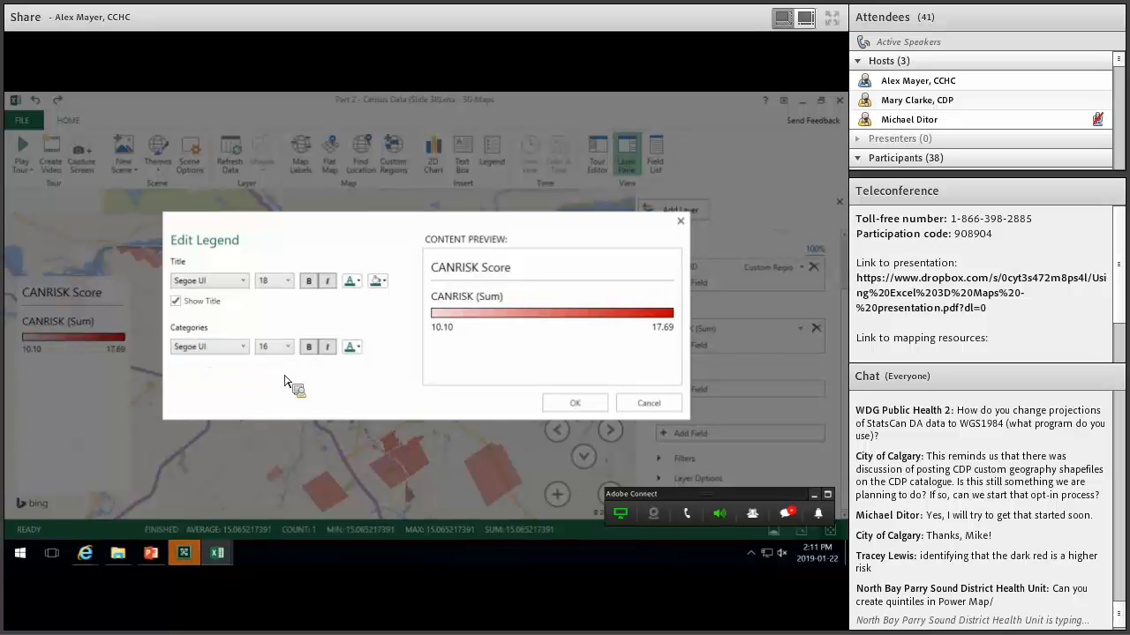
{"action": "left_click", "coordinate": [578, 403]}
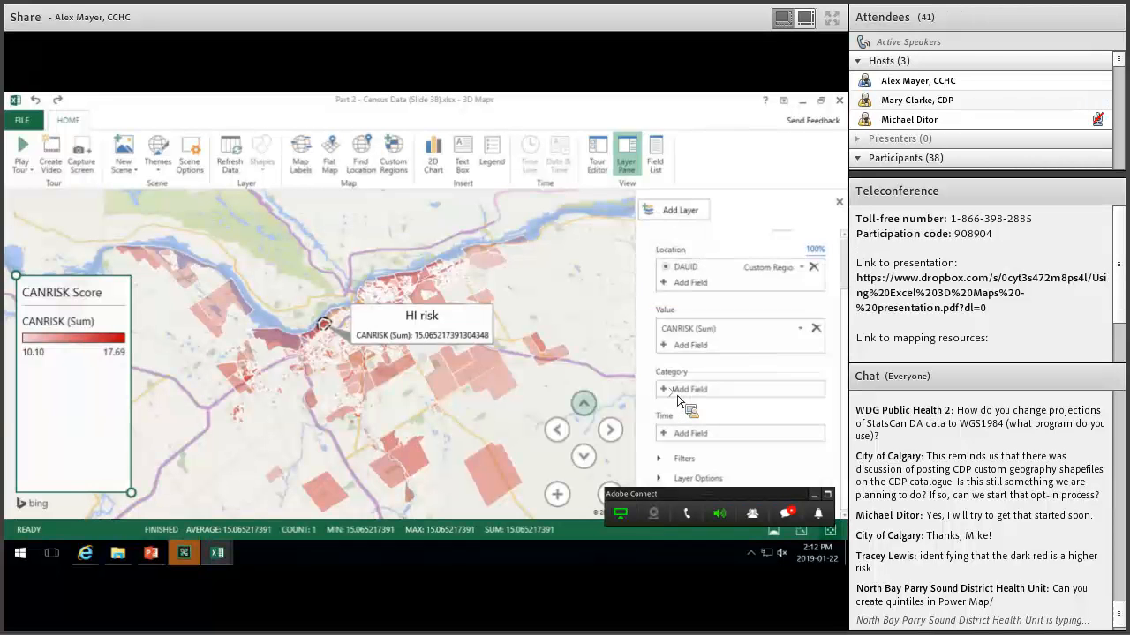
Set City as the layer's Category so the regions turn blue.
{"action": "left_click", "coordinate": [681, 391]}
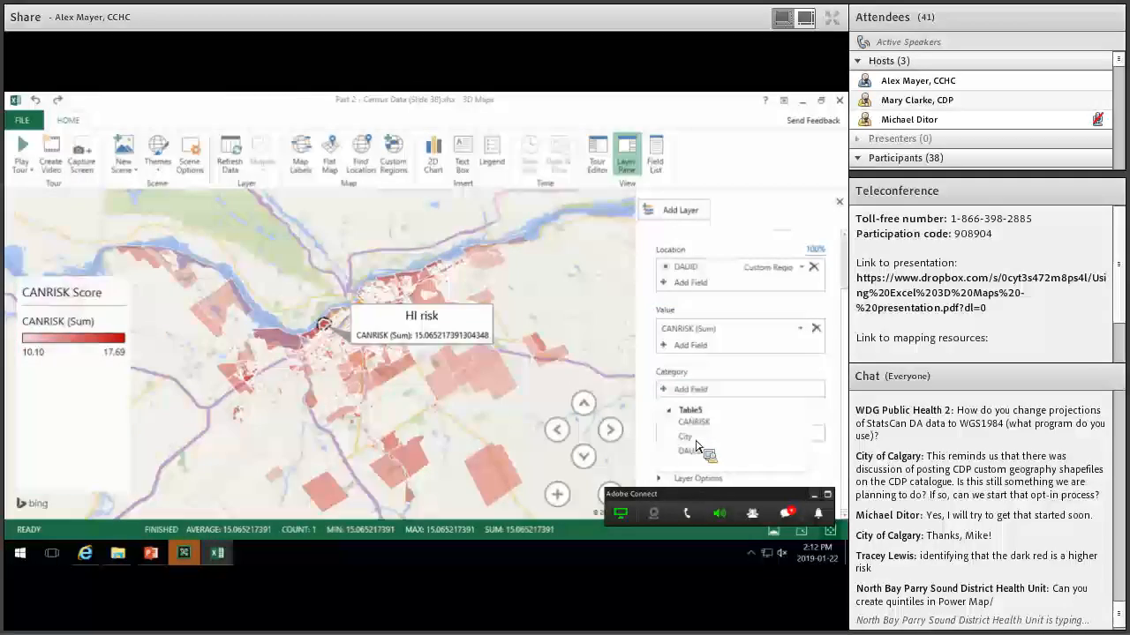
{"action": "left_click_drag", "start_coordinate": [706, 447], "coordinate": [663, 417]}
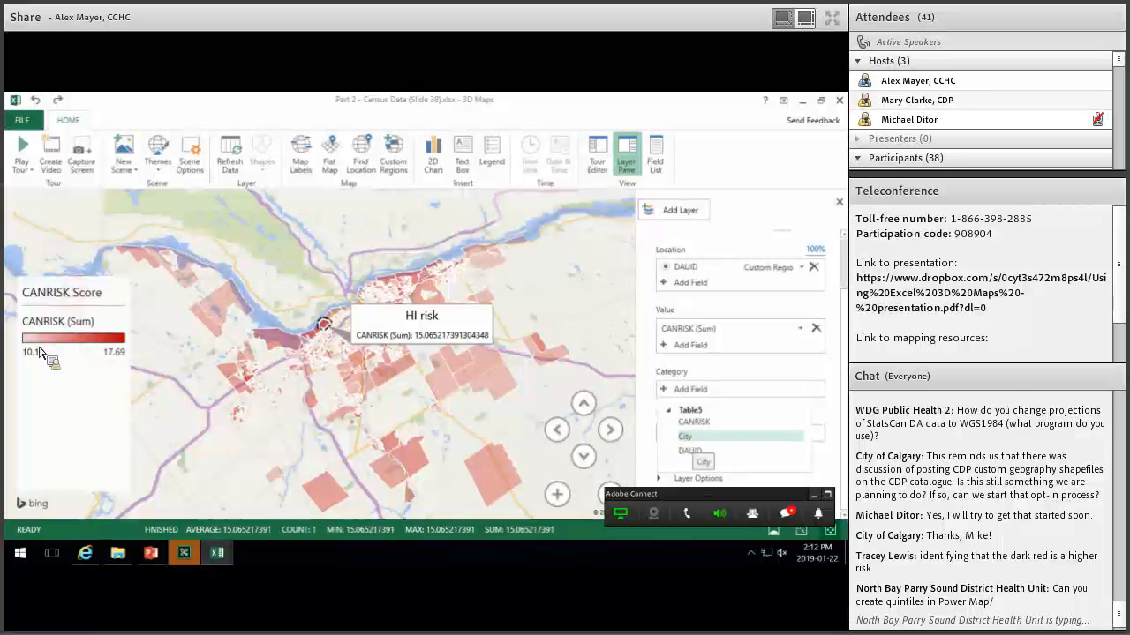
{"action": "left_click_drag", "start_coordinate": [46, 342], "coordinate": [66, 348]}
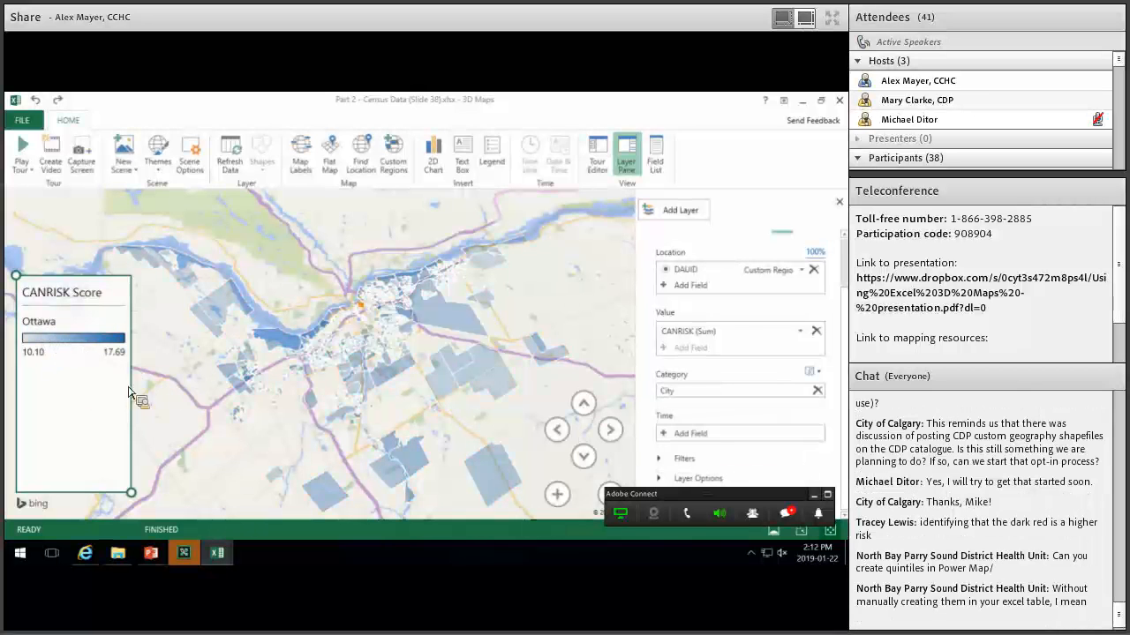
Shrink the CANRISK Score legend into the map's lower-left corner.
{"action": "left_click", "coordinate": [85, 349]}
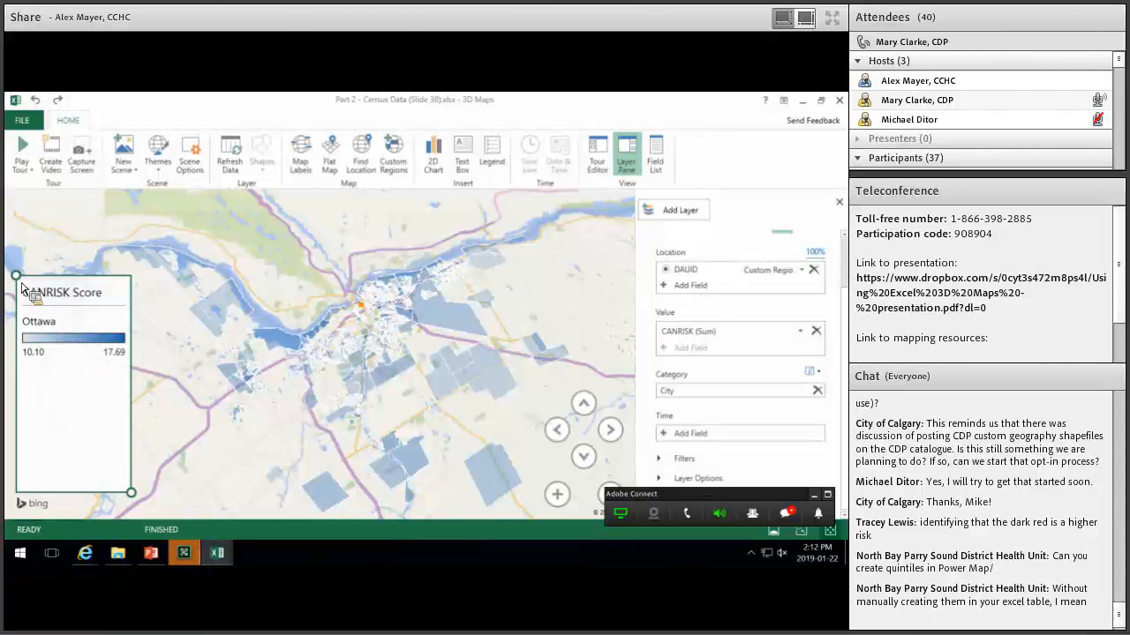
{"action": "left_click_drag", "start_coordinate": [17, 277], "coordinate": [22, 398]}
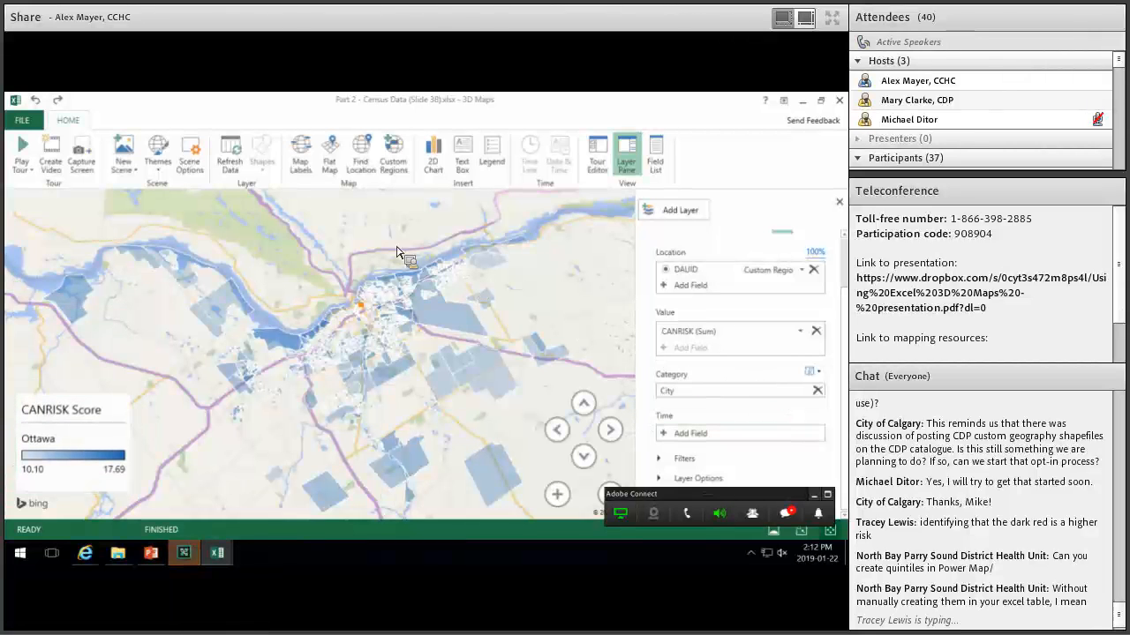
{"action": "left_click", "coordinate": [70, 465]}
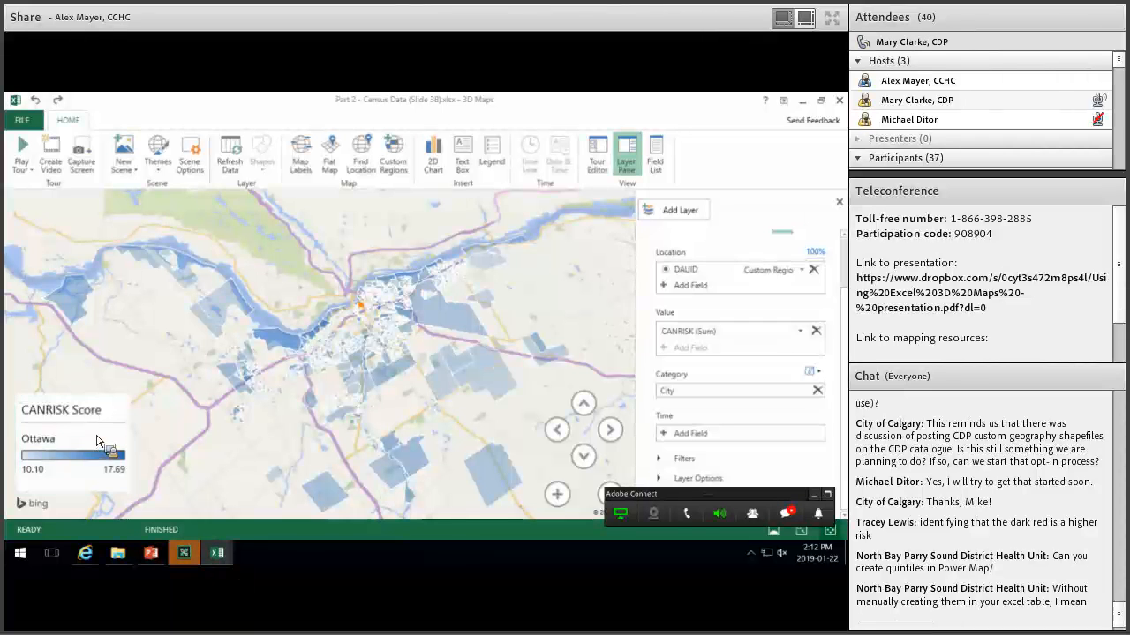
{"action": "left_click", "coordinate": [96, 434]}
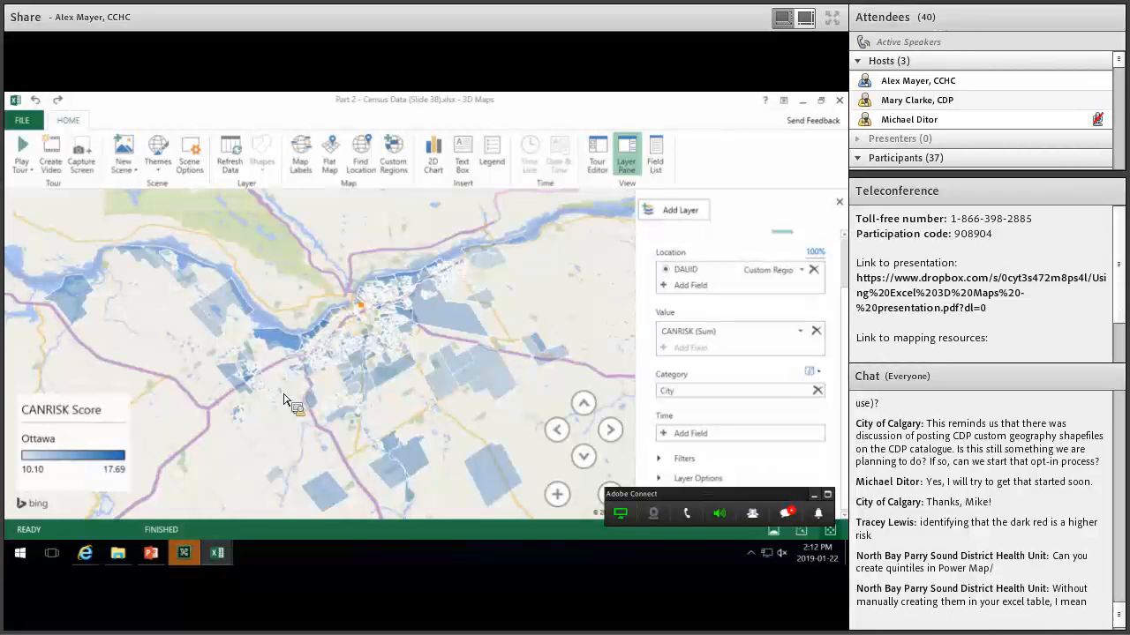
Zoom and pan onto downtown Ottawa's regions, then start moving CANRISK toward Filters.
{"action": "mouse_move", "coordinate": [286, 397]}
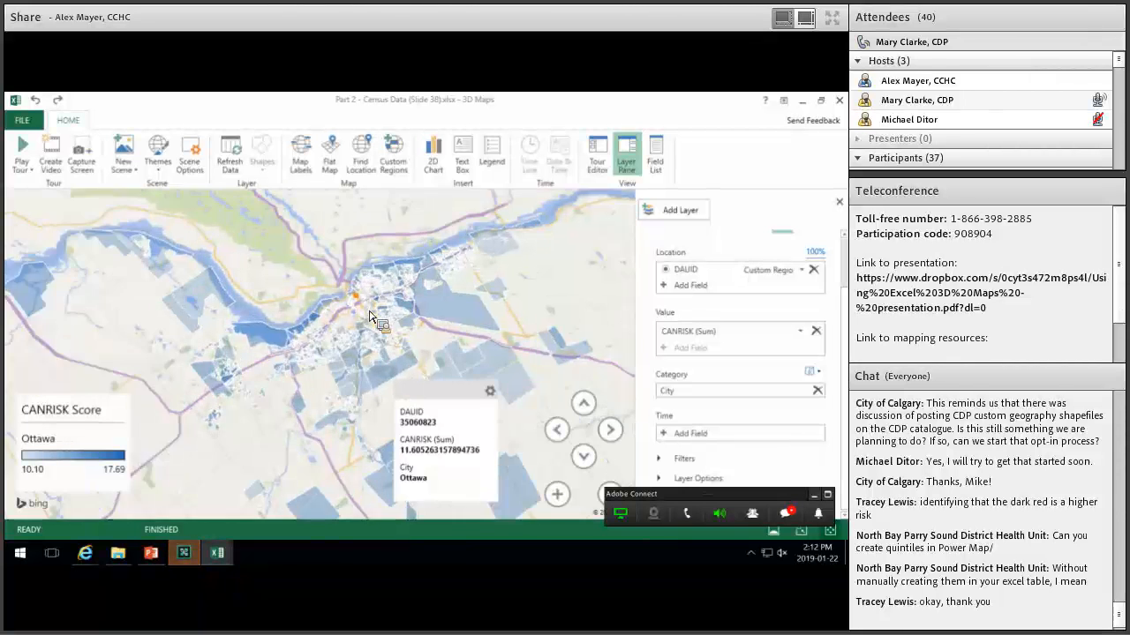
{"action": "scroll", "coordinate": [395, 379], "scroll_direction": "up", "scroll_amount": 5}
{"action": "scroll", "coordinate": [324, 346], "scroll_direction": "down", "scroll_amount": 2}
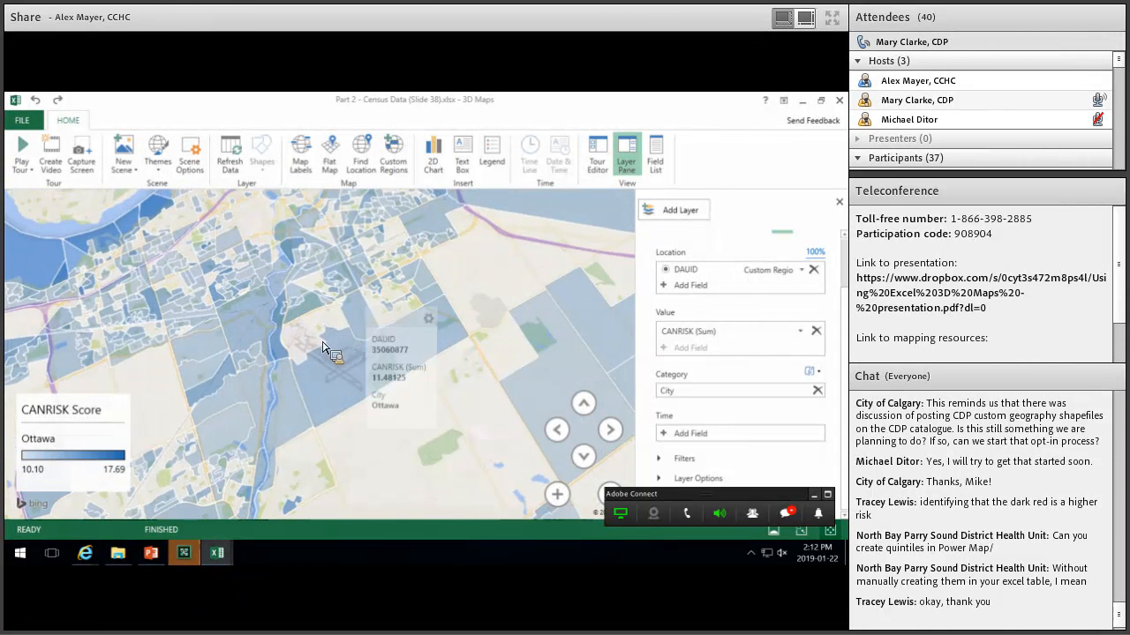
{"action": "left_click_drag", "start_coordinate": [337, 334], "coordinate": [334, 357]}
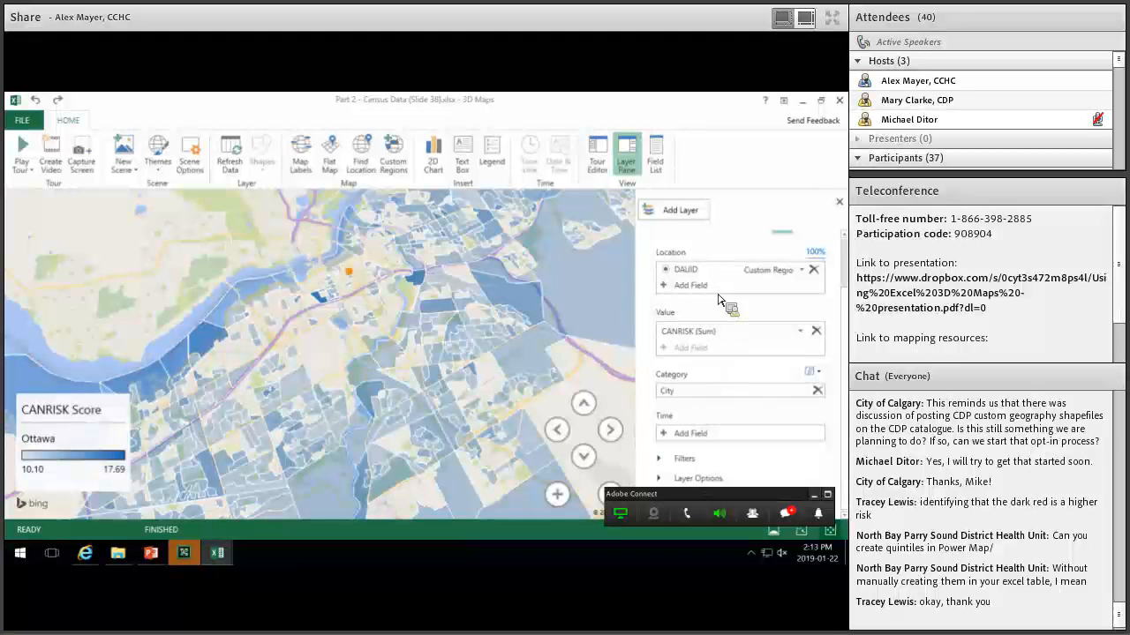
{"action": "left_click_drag", "start_coordinate": [700, 333], "coordinate": [684, 458]}
Add a Sum of CANRISK filter spanning 0 to 17.69, keeping Sum, and review Layer Options.
{"action": "left_click_drag", "start_coordinate": [680, 399], "coordinate": [678, 458]}
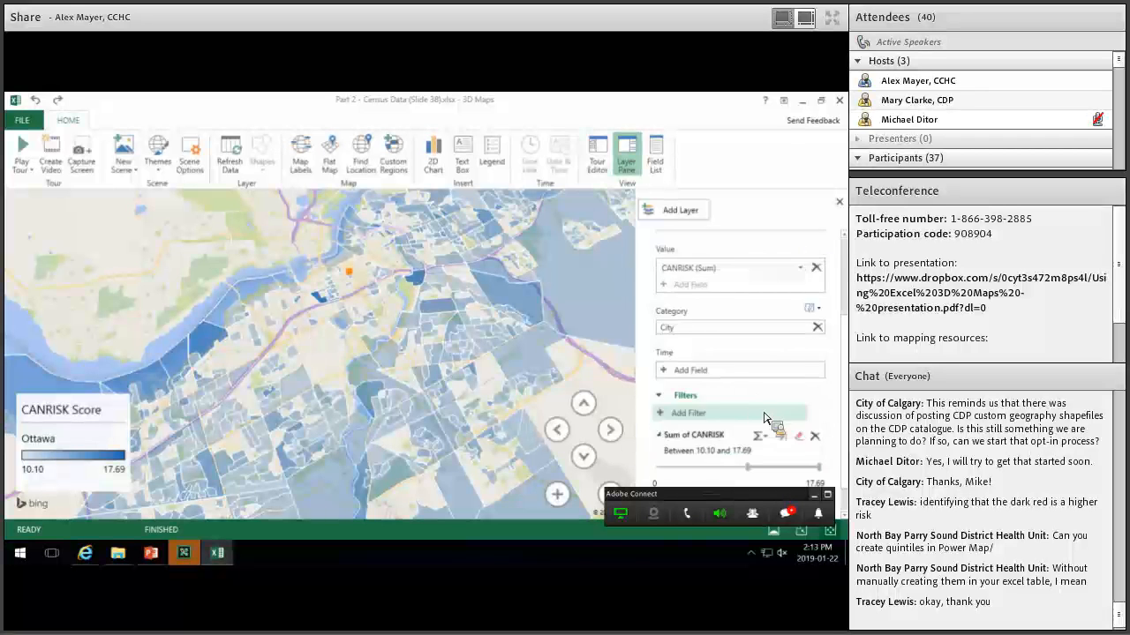
{"action": "left_click", "coordinate": [762, 404]}
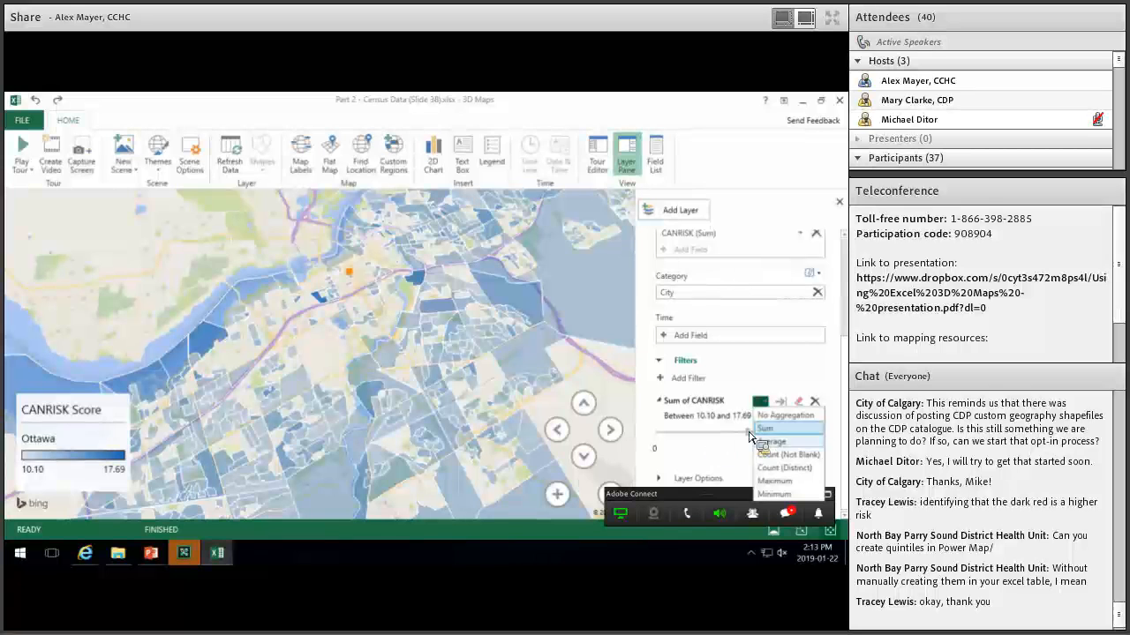
{"action": "left_click", "coordinate": [666, 433]}
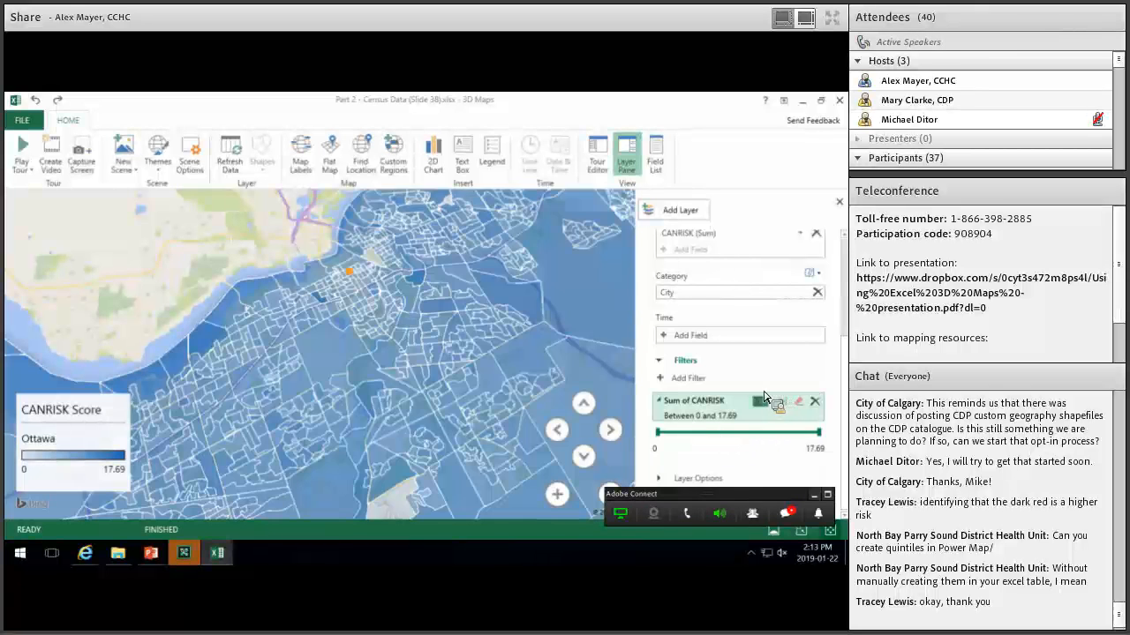
{"action": "left_click", "coordinate": [761, 402]}
{"action": "left_click", "coordinate": [679, 481]}
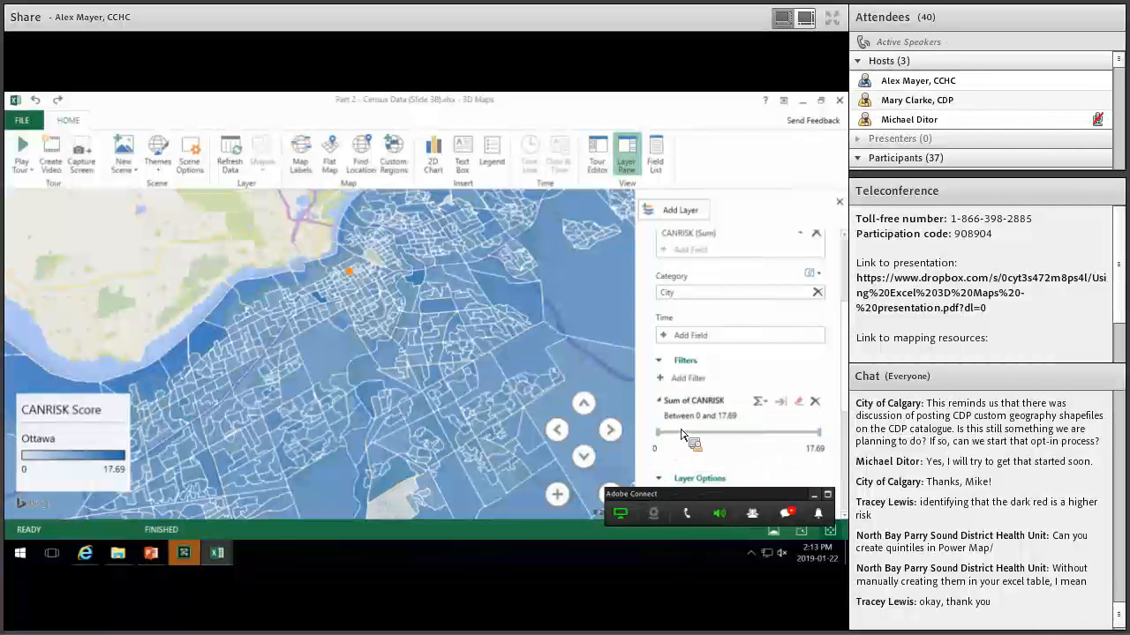
{"action": "scroll", "coordinate": [681, 438], "scroll_direction": "down", "scroll_amount": 5}
{"action": "scroll", "coordinate": [684, 434], "scroll_direction": "up", "scroll_amount": 3}
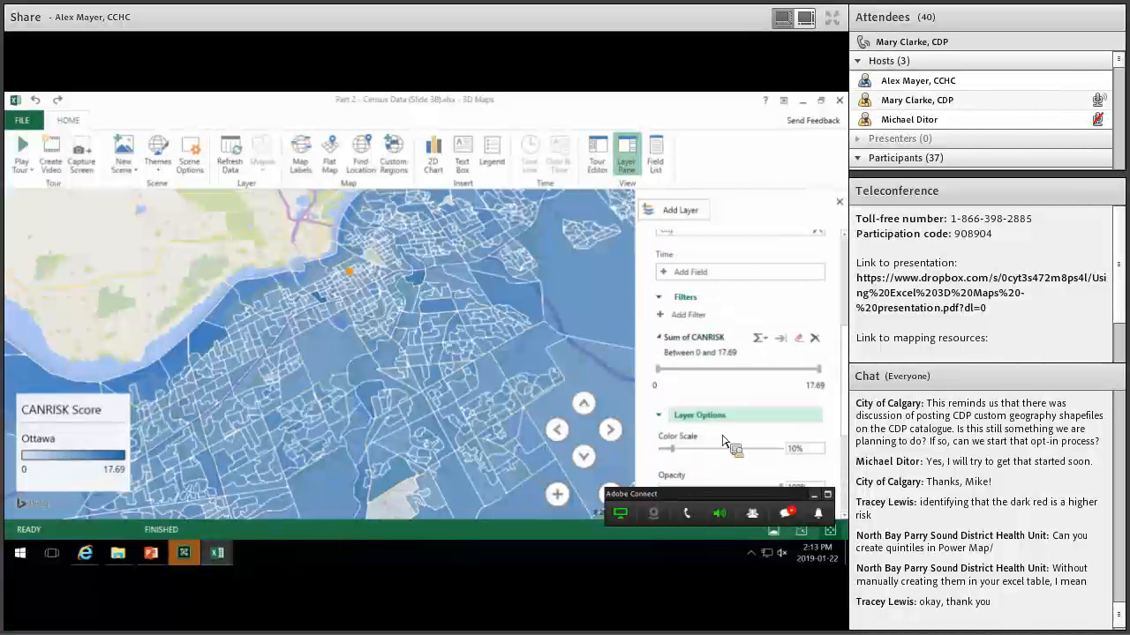
{"action": "scroll", "coordinate": [759, 436], "scroll_direction": "down", "scroll_amount": 2}
{"action": "scroll", "coordinate": [775, 429], "scroll_direction": "down", "scroll_amount": 1}
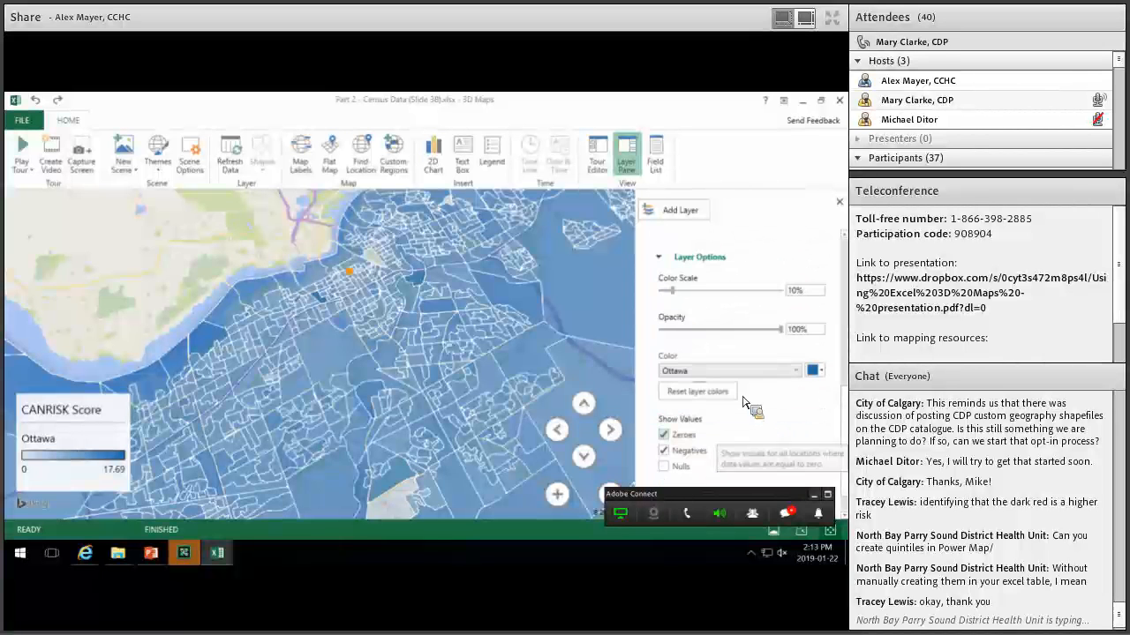
{"action": "scroll", "coordinate": [723, 397], "scroll_direction": "up", "scroll_amount": 3}
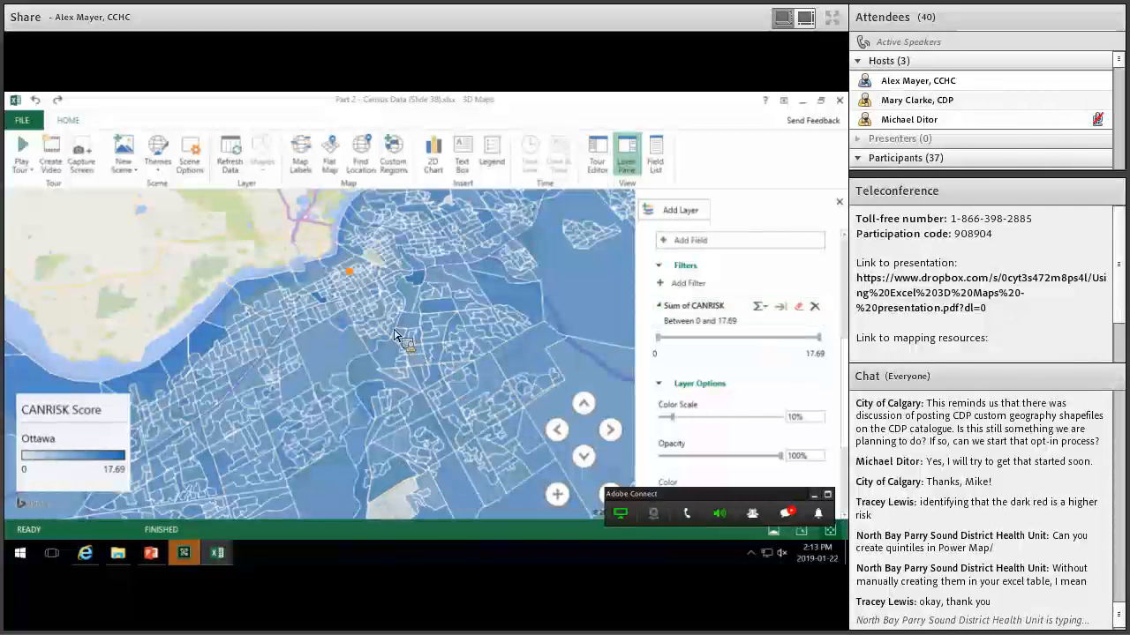
{"action": "mouse_move", "coordinate": [397, 334]}
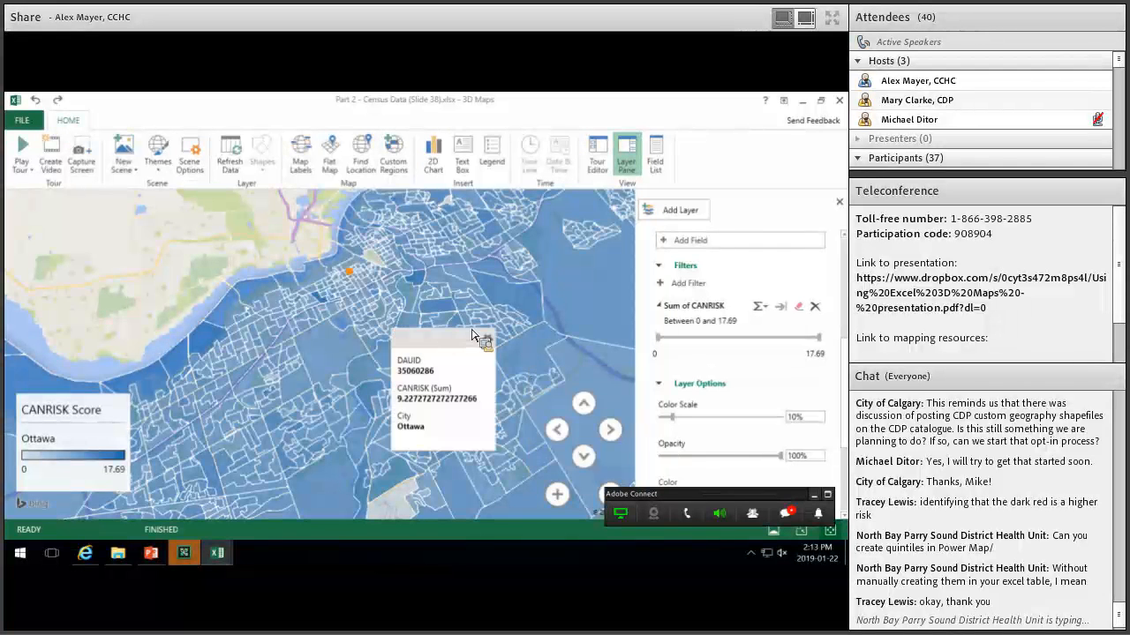
{"action": "mouse_move", "coordinate": [429, 362]}
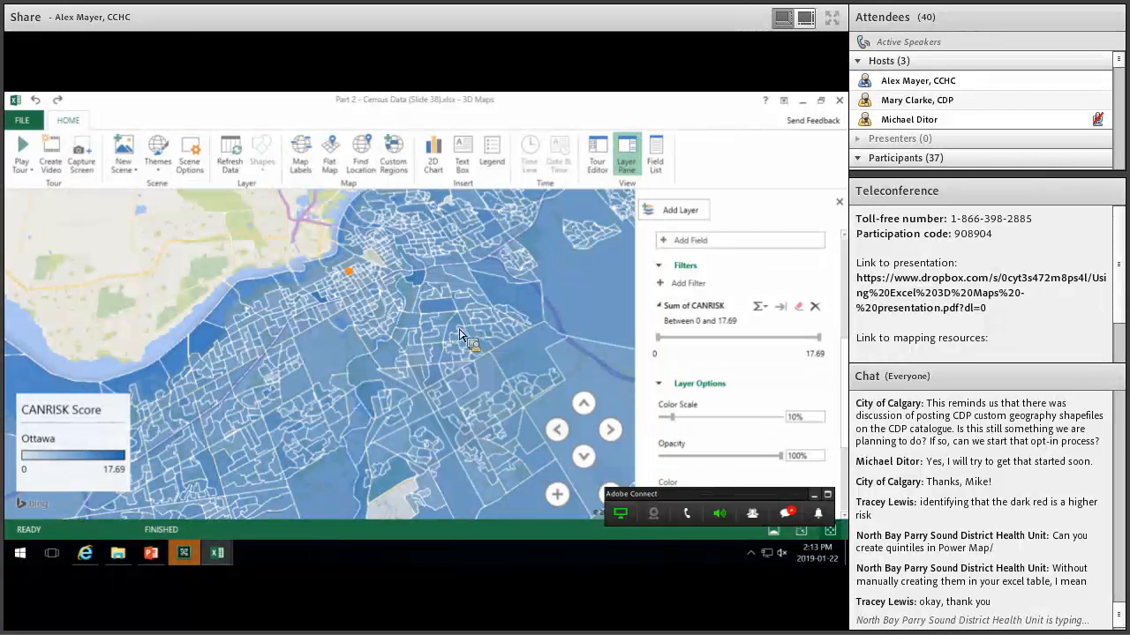
{"action": "mouse_move", "coordinate": [459, 335]}
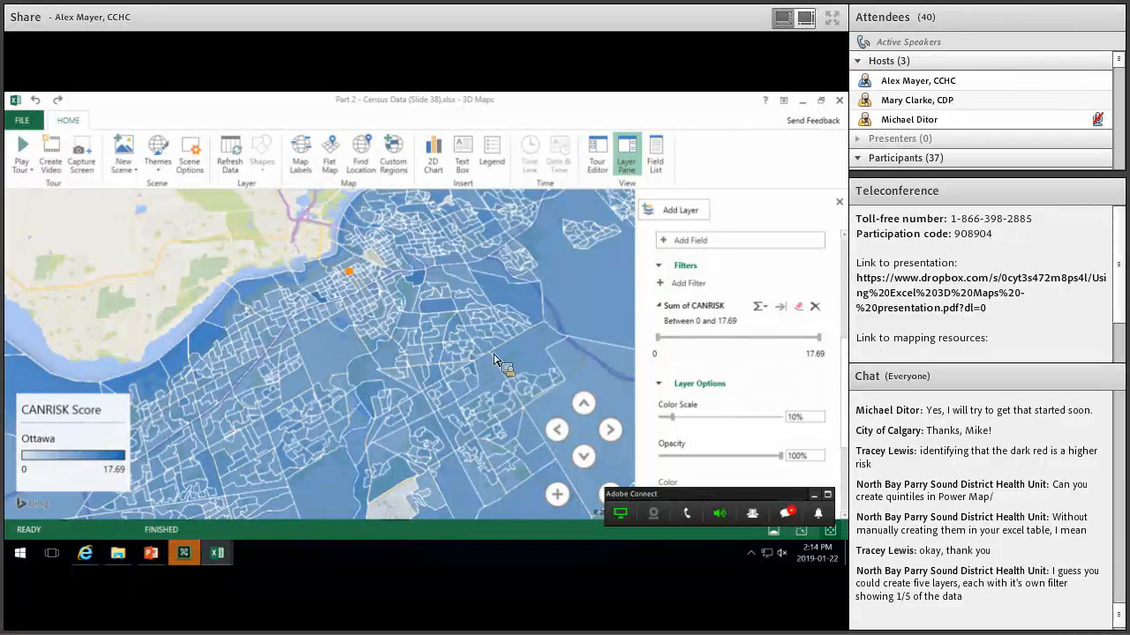
{"action": "mouse_move", "coordinate": [497, 360]}
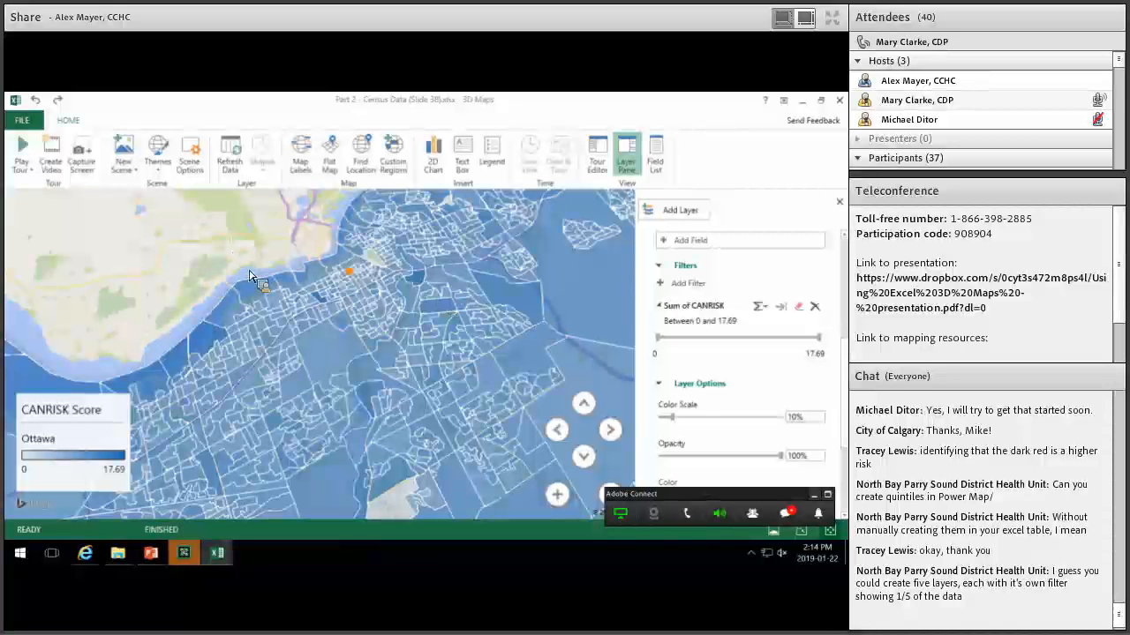
{"action": "left_click", "coordinate": [393, 296]}
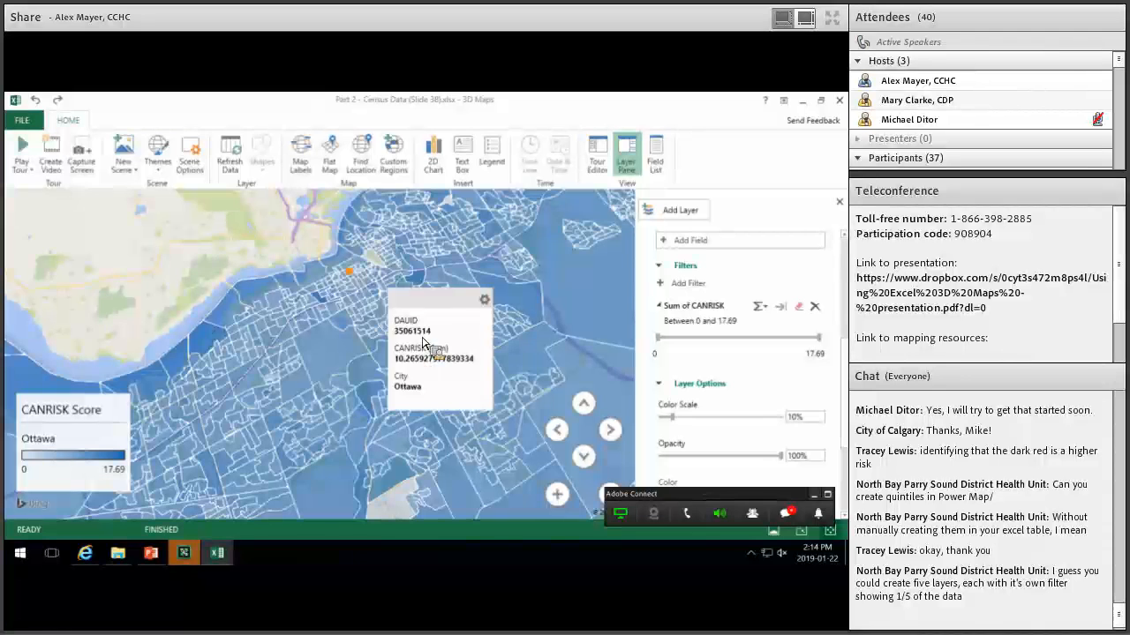
{"action": "left_click", "coordinate": [502, 351]}
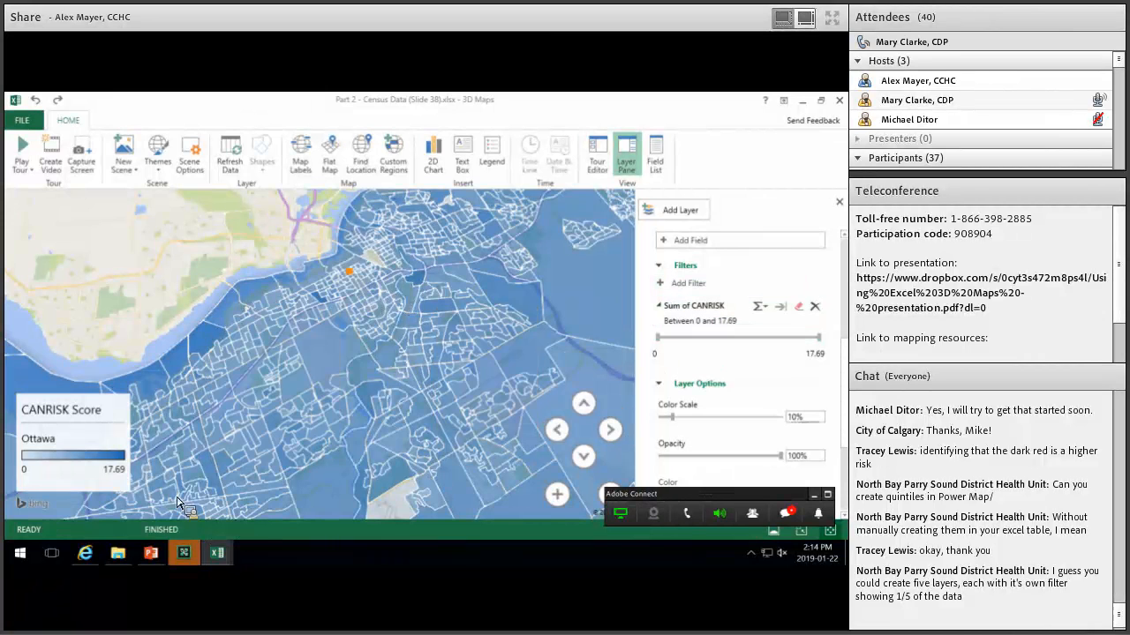
{"action": "left_click", "coordinate": [228, 561]}
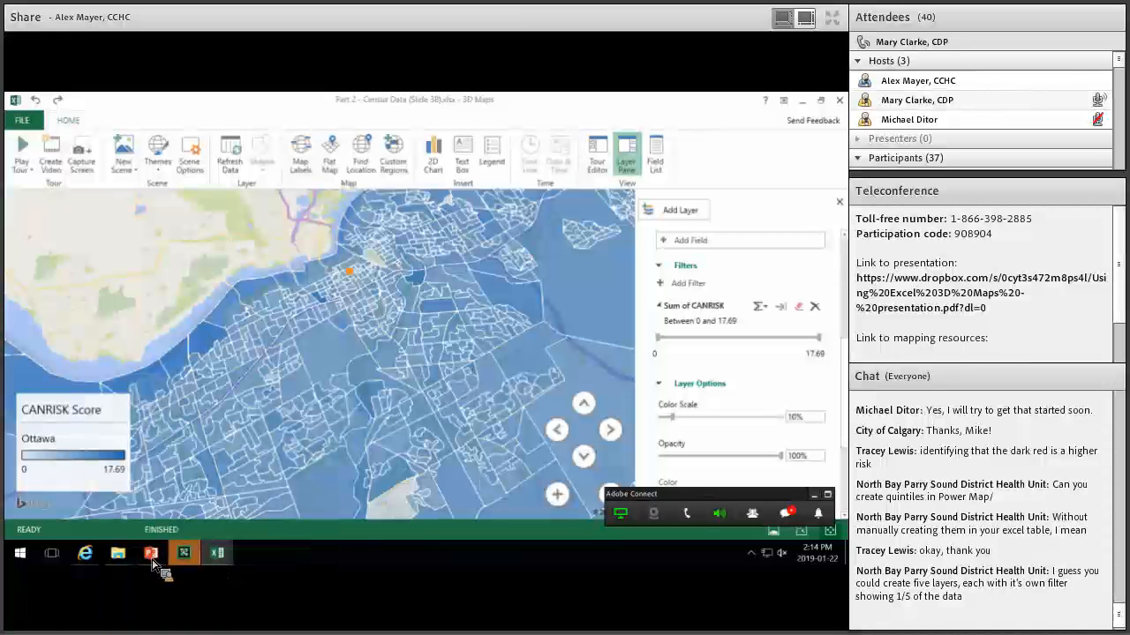
Bring up the CANRISK Map - 2016 Census workbook's Instructions sheet, going via PowerPoint.
{"action": "left_click", "coordinate": [152, 561]}
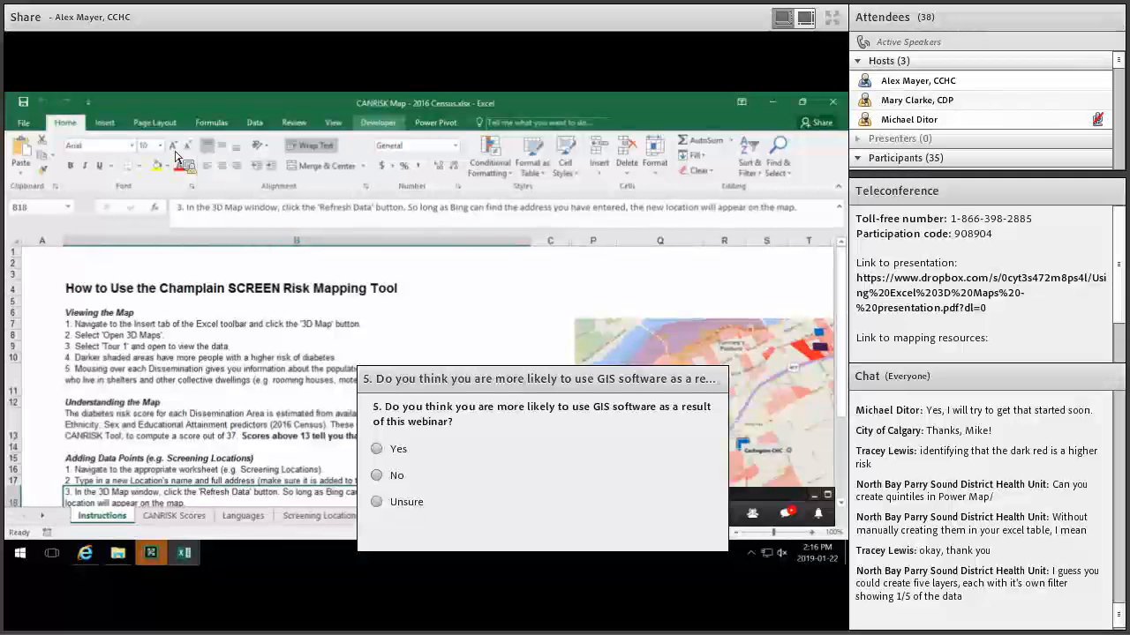
Select the whole CANRISK Scores table and launch 3D Maps to reopen Tour 1.
{"action": "left_click", "coordinate": [173, 515]}
{"action": "left_click", "coordinate": [250, 363]}
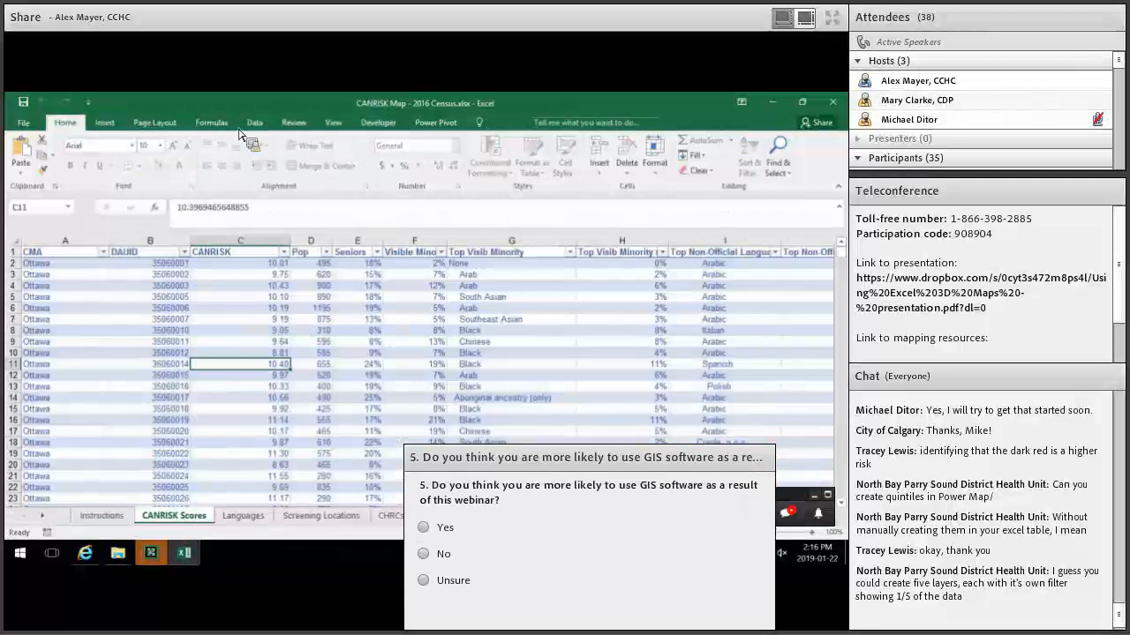
{"action": "key", "text": "ctrl+a"}
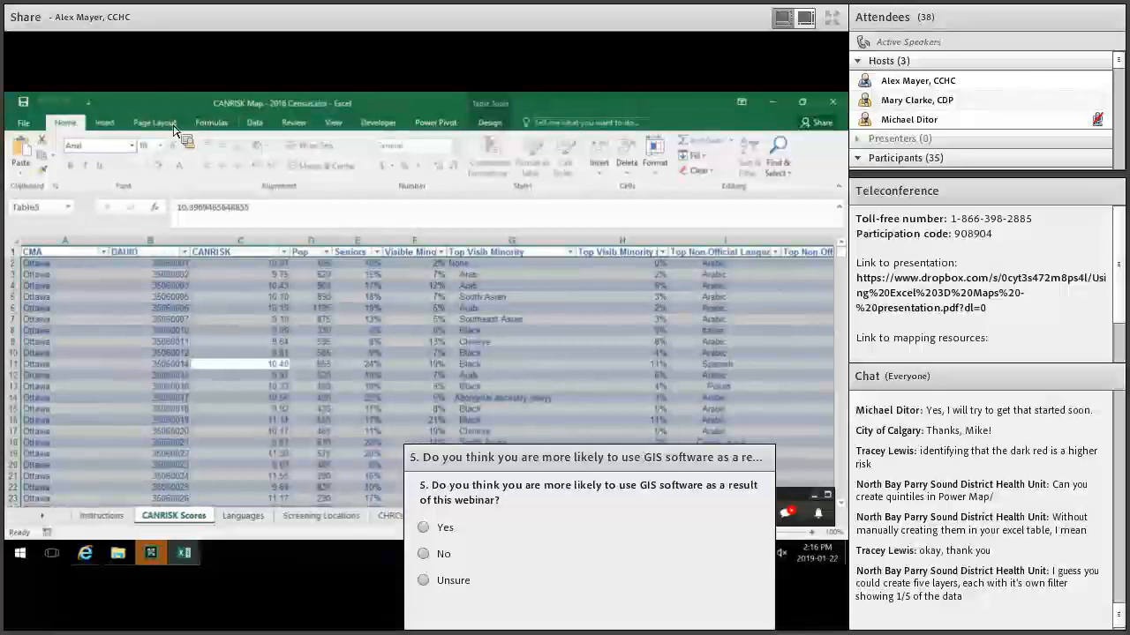
{"action": "left_click", "coordinate": [105, 123]}
{"action": "left_click", "coordinate": [502, 154]}
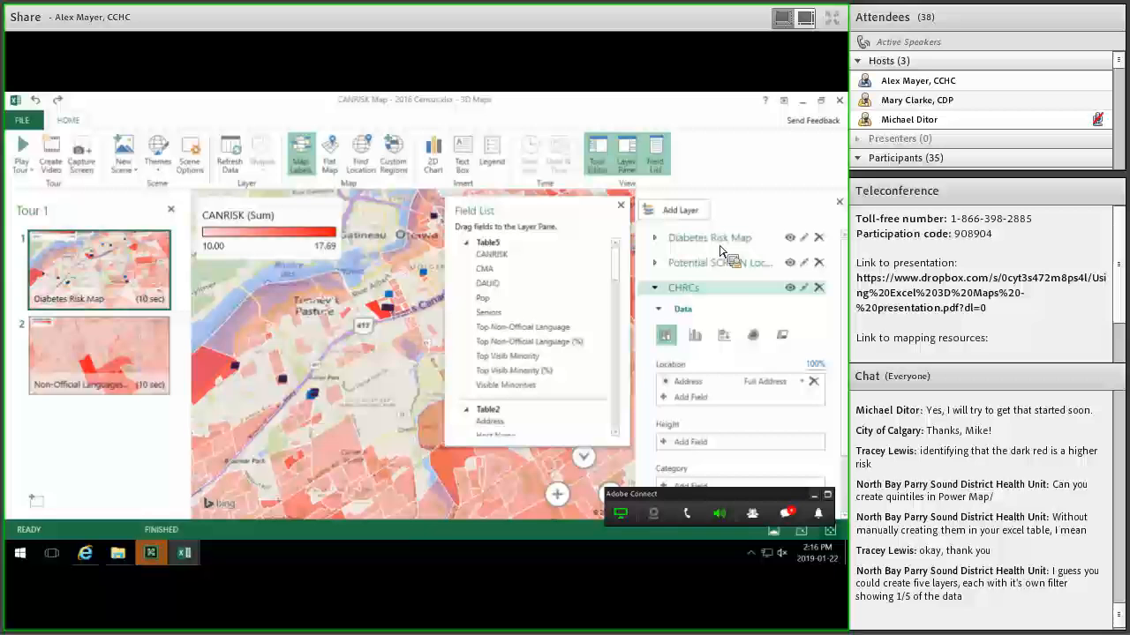
Close the Field List and show the Non-Official Languages scene mapping Tagalog speakers.
{"action": "left_click", "coordinate": [621, 204]}
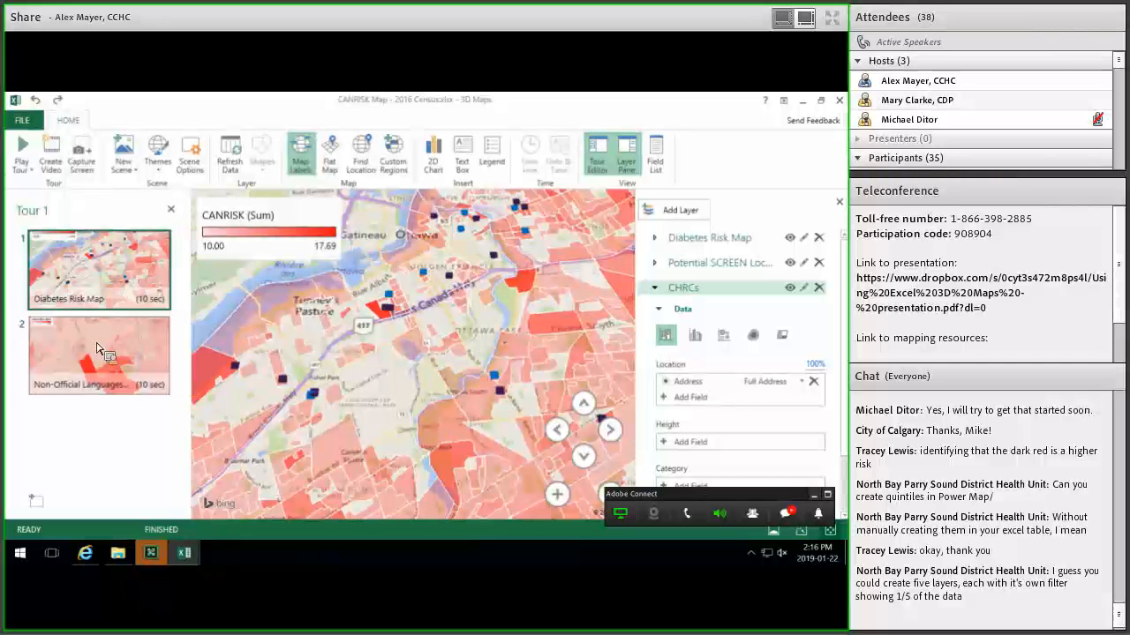
{"action": "left_click", "coordinate": [99, 350]}
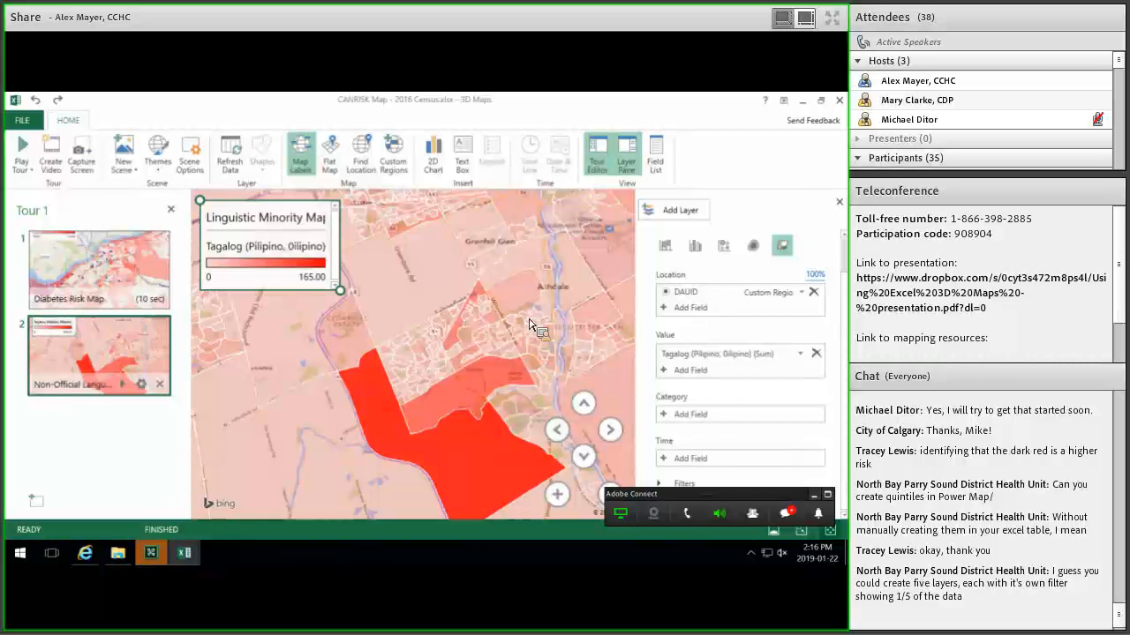
{"action": "mouse_move", "coordinate": [512, 306]}
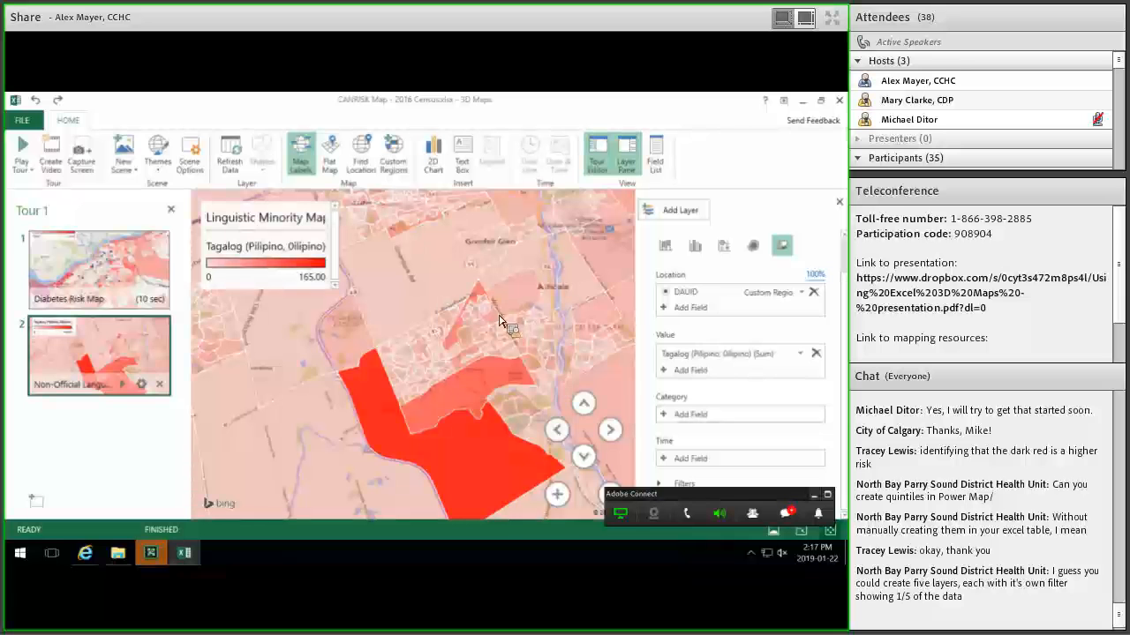
{"action": "mouse_move", "coordinate": [472, 373]}
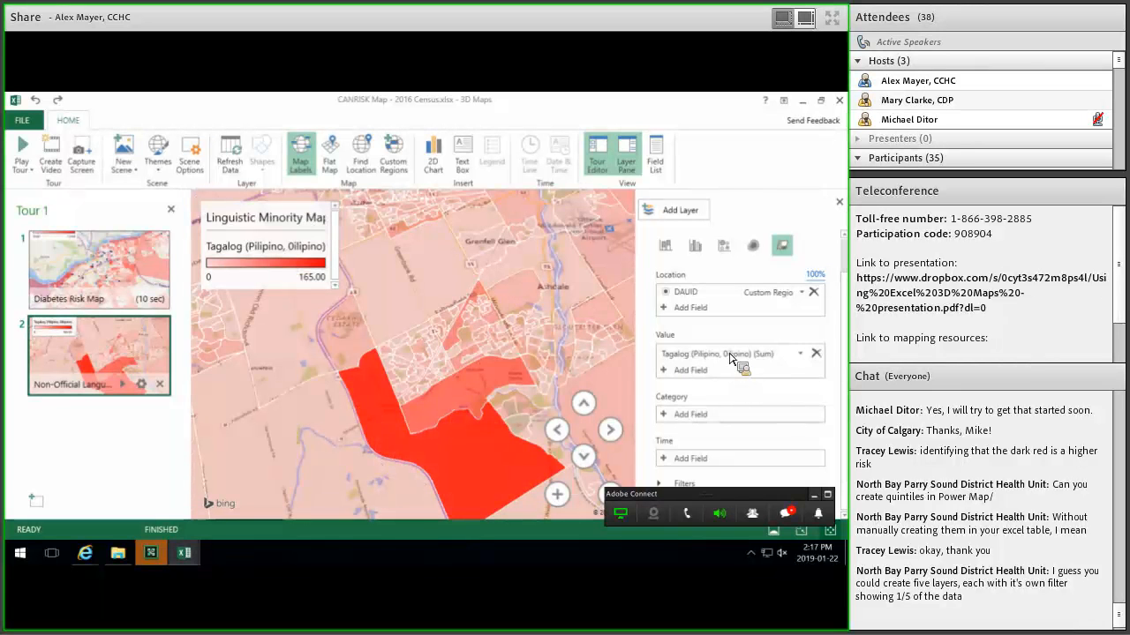
Replace Tagalog with Cantonese as the mapped language value.
{"action": "left_click", "coordinate": [818, 353]}
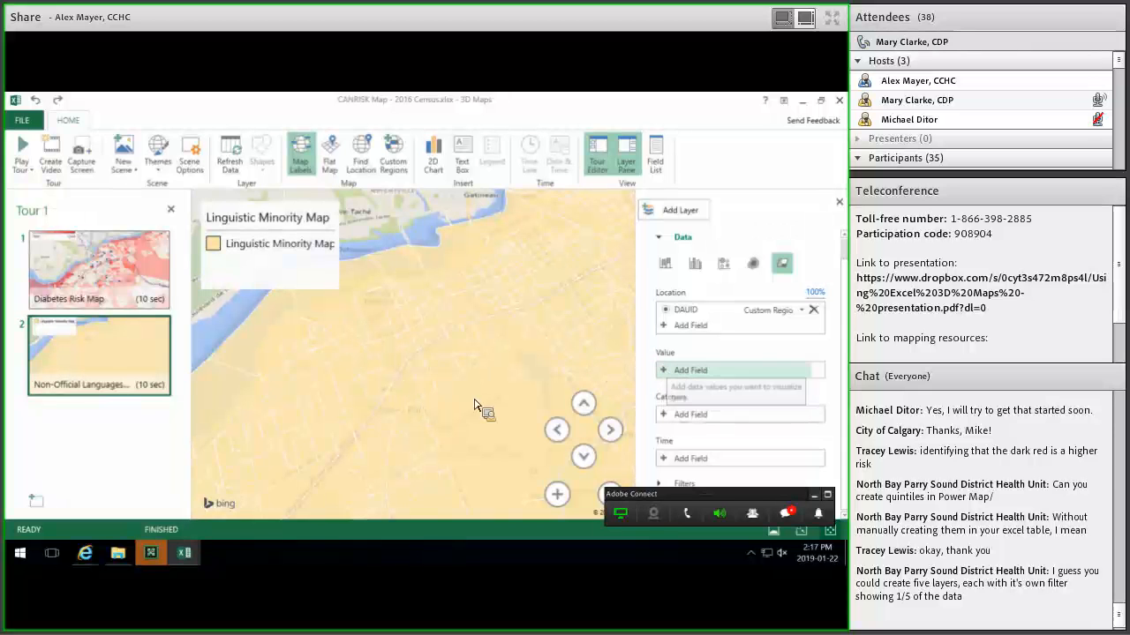
{"action": "left_click", "coordinate": [675, 370]}
{"action": "left_click", "coordinate": [801, 414]}
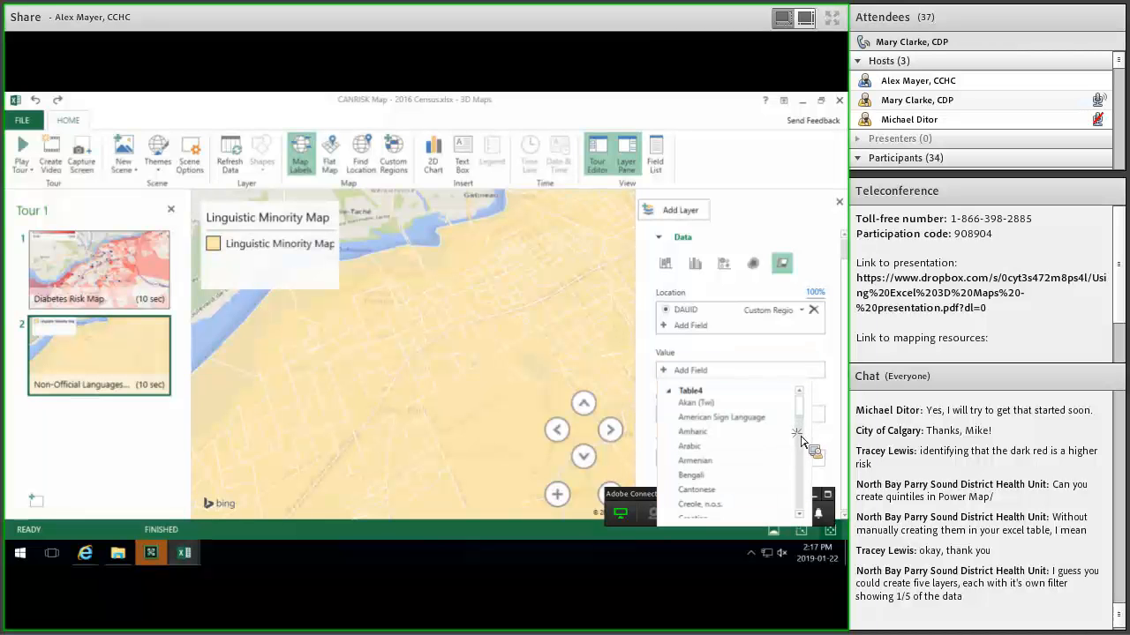
{"action": "scroll", "coordinate": [796, 450], "scroll_direction": "down", "scroll_amount": 1}
{"action": "scroll", "coordinate": [799, 436], "scroll_direction": "down", "scroll_amount": 4}
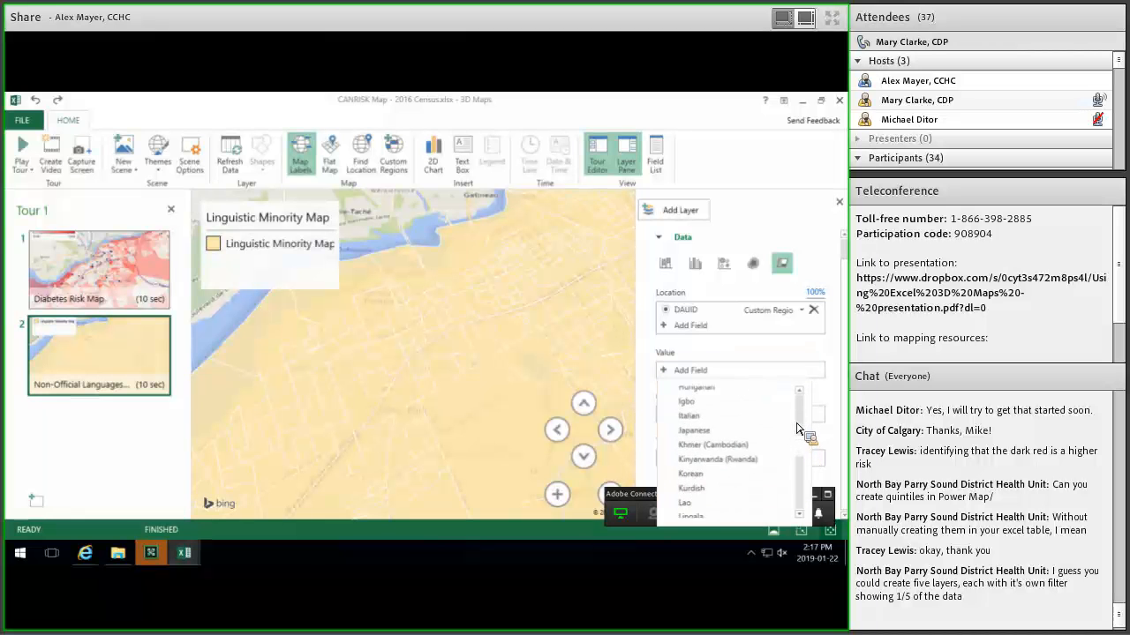
{"action": "scroll", "coordinate": [721, 451], "scroll_direction": "up", "scroll_amount": 4}
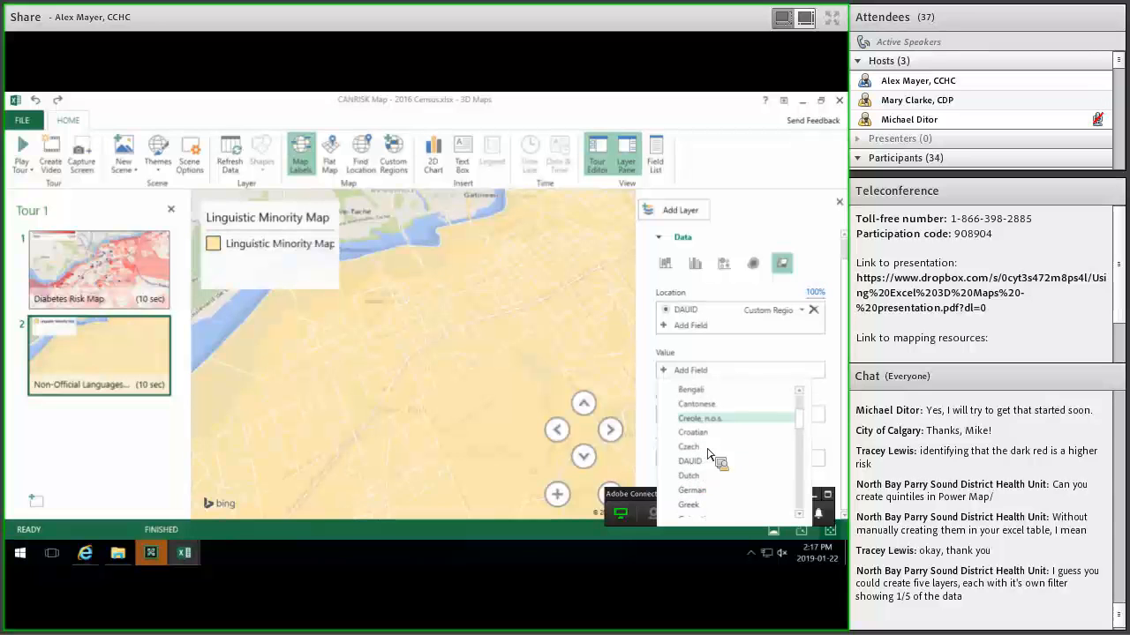
{"action": "left_click", "coordinate": [731, 467]}
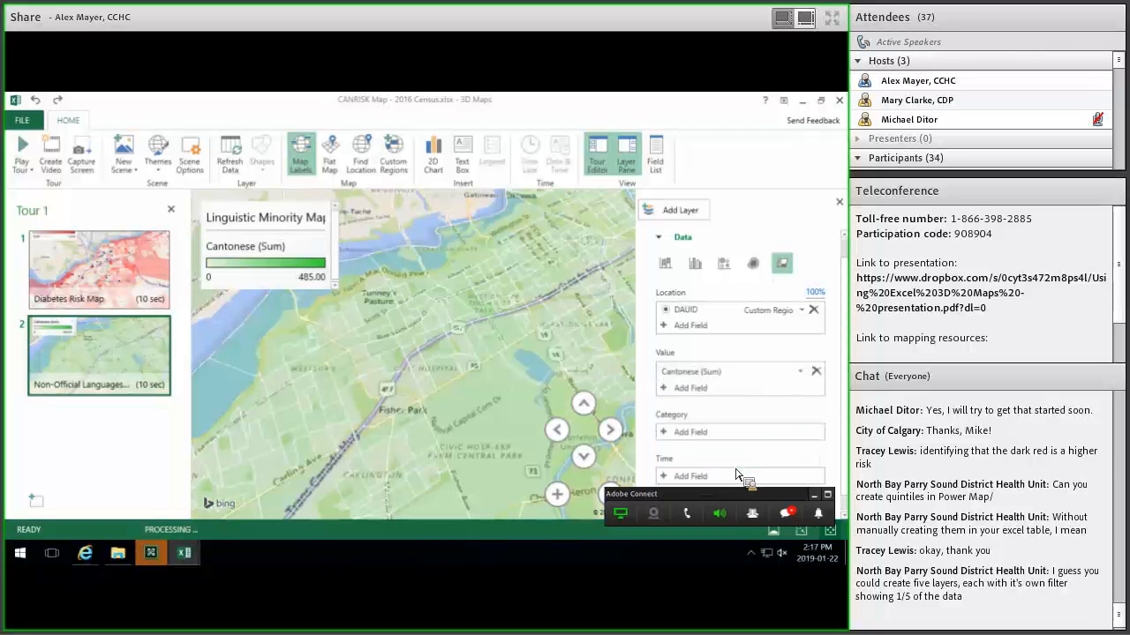
Add Mandarin, Vietnamese and Thai as further mapped language values.
{"action": "left_click", "coordinate": [731, 484]}
{"action": "scroll", "coordinate": [727, 495], "scroll_direction": "down", "scroll_amount": 7}
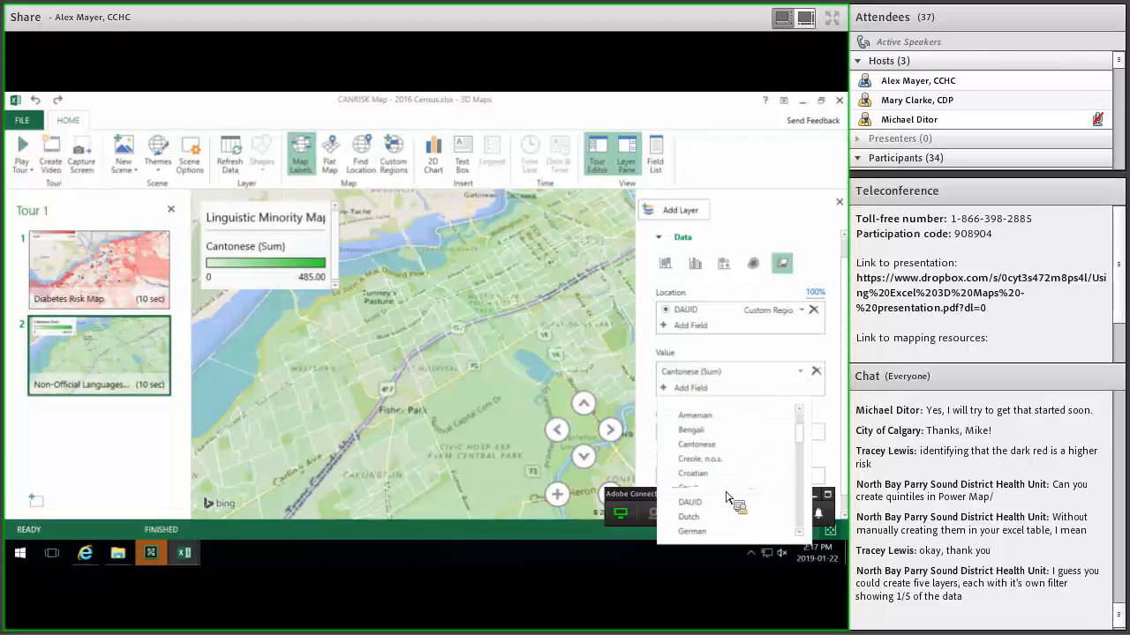
{"action": "scroll", "coordinate": [719, 492], "scroll_direction": "down", "scroll_amount": 3}
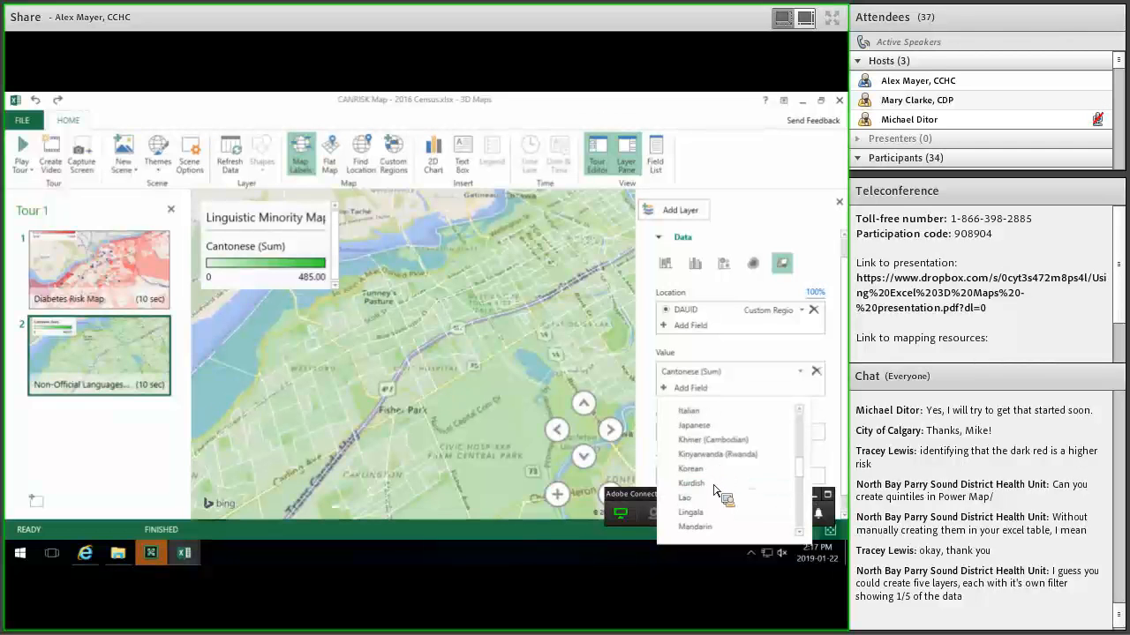
{"action": "scroll", "coordinate": [710, 467], "scroll_direction": "up", "scroll_amount": 1}
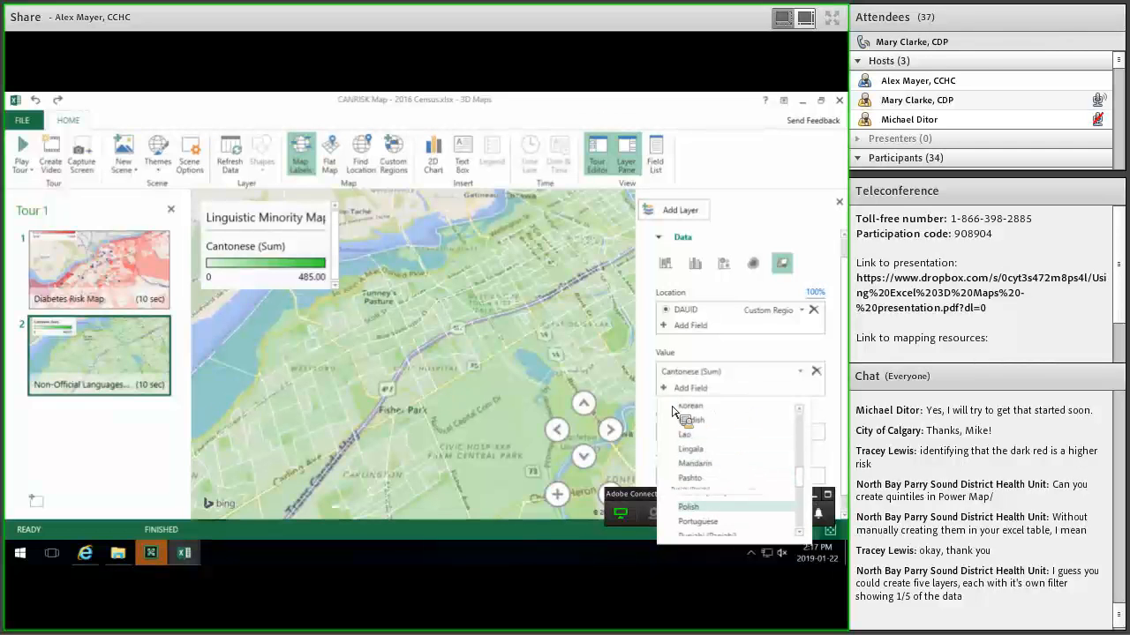
{"action": "left_click", "coordinate": [717, 465]}
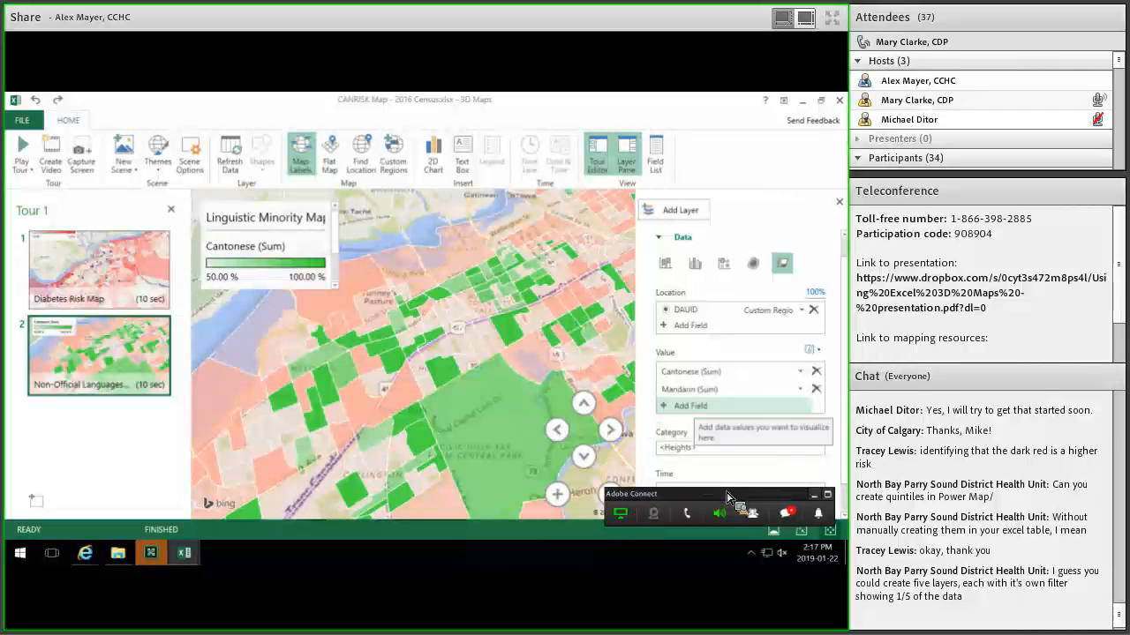
{"action": "left_click", "coordinate": [706, 406]}
{"action": "scroll", "coordinate": [728, 505], "scroll_direction": "down", "scroll_amount": 10}
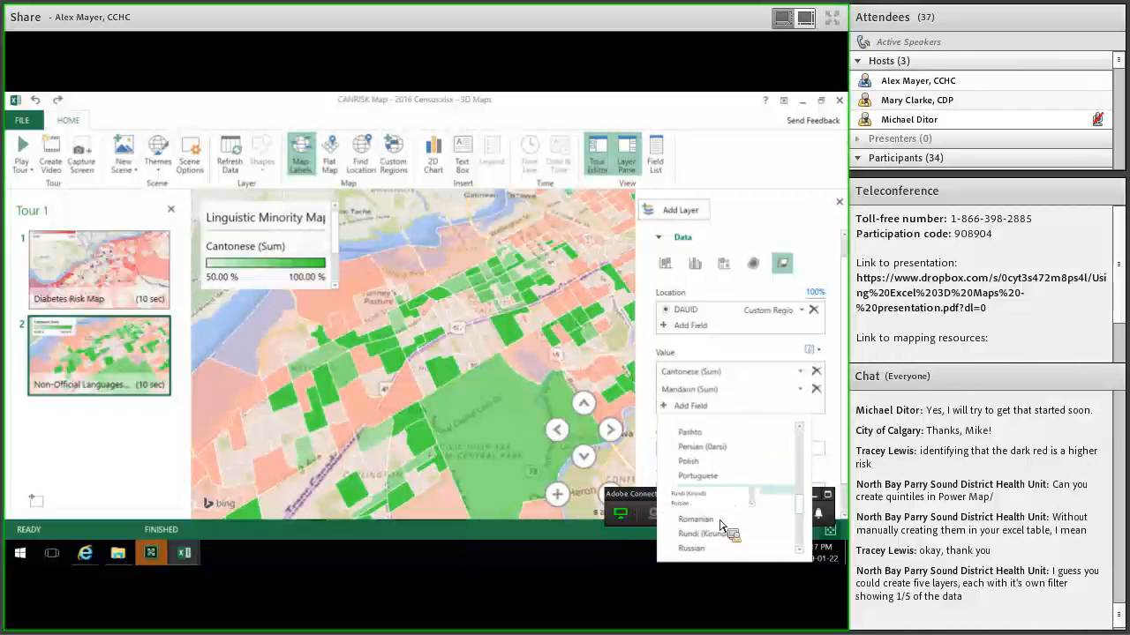
{"action": "left_click", "coordinate": [698, 526]}
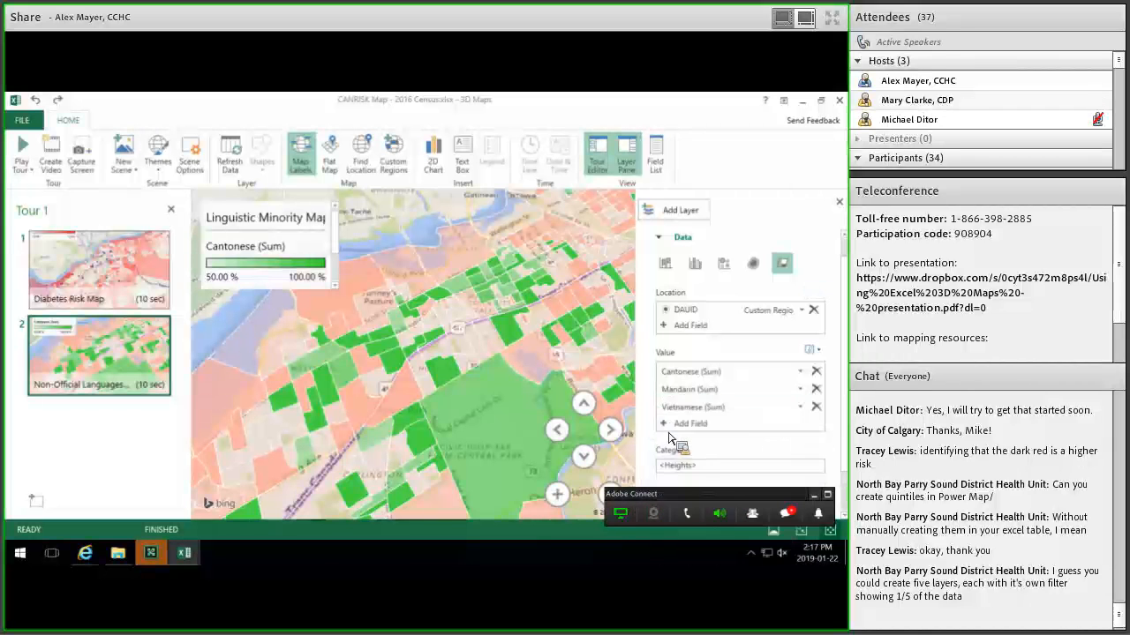
{"action": "left_click", "coordinate": [701, 423]}
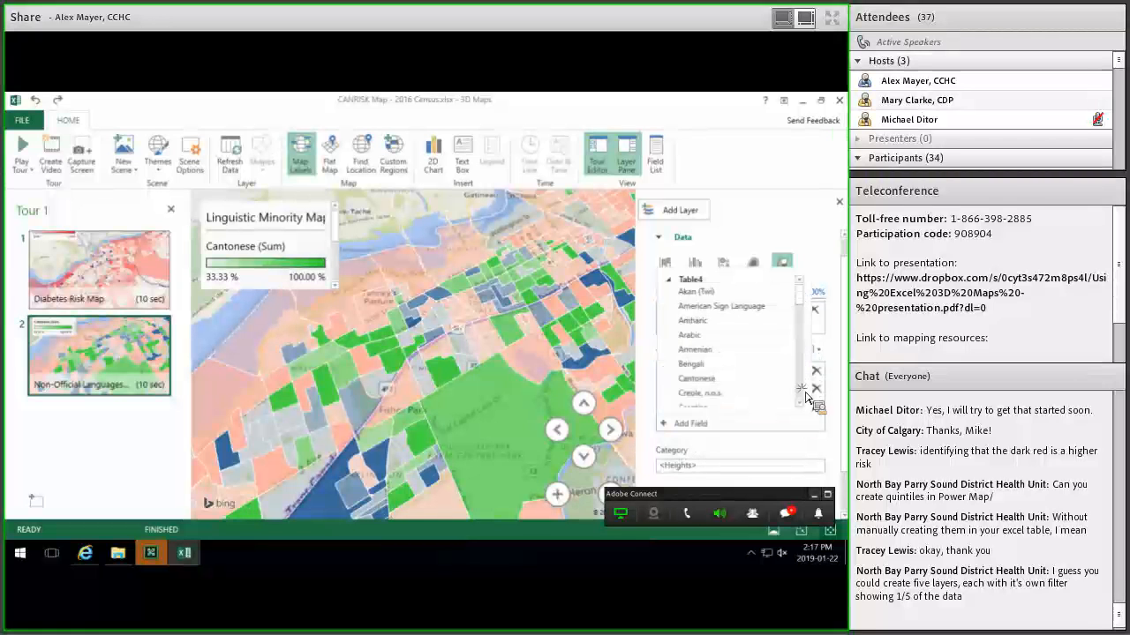
{"action": "scroll", "coordinate": [746, 369], "scroll_direction": "down", "scroll_amount": 10}
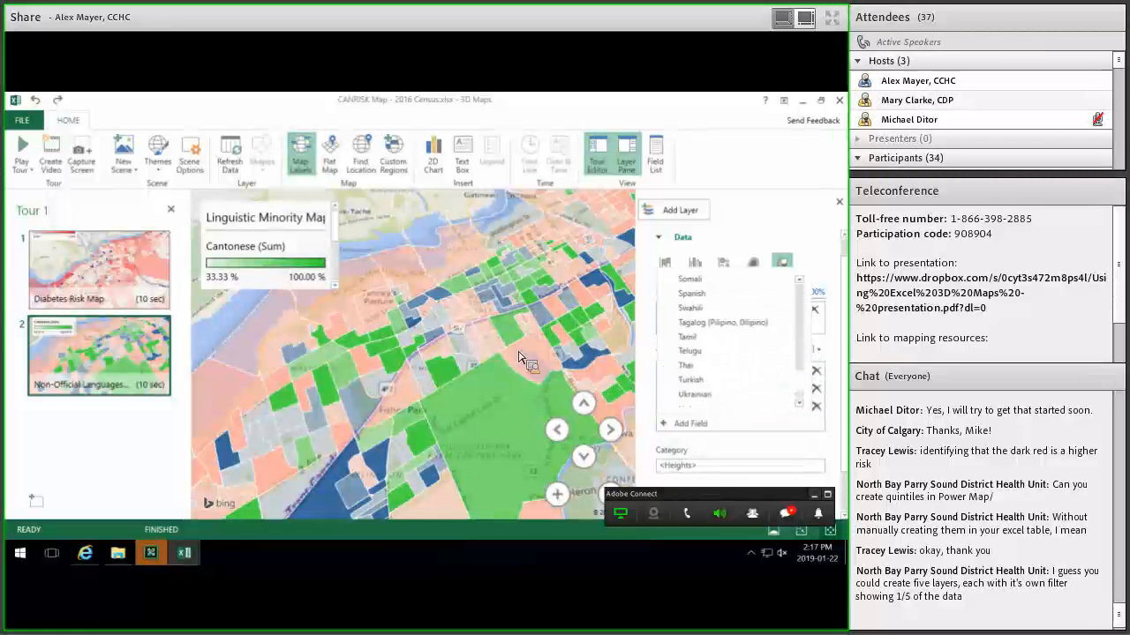
{"action": "left_click", "coordinate": [746, 371]}
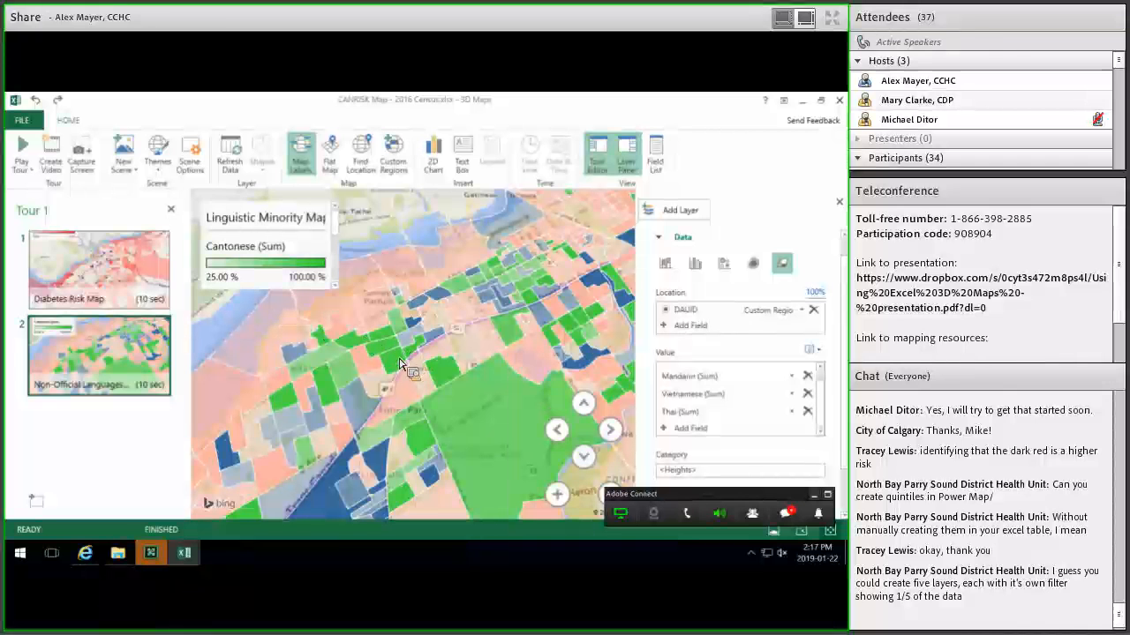
{"action": "mouse_move", "coordinate": [399, 365]}
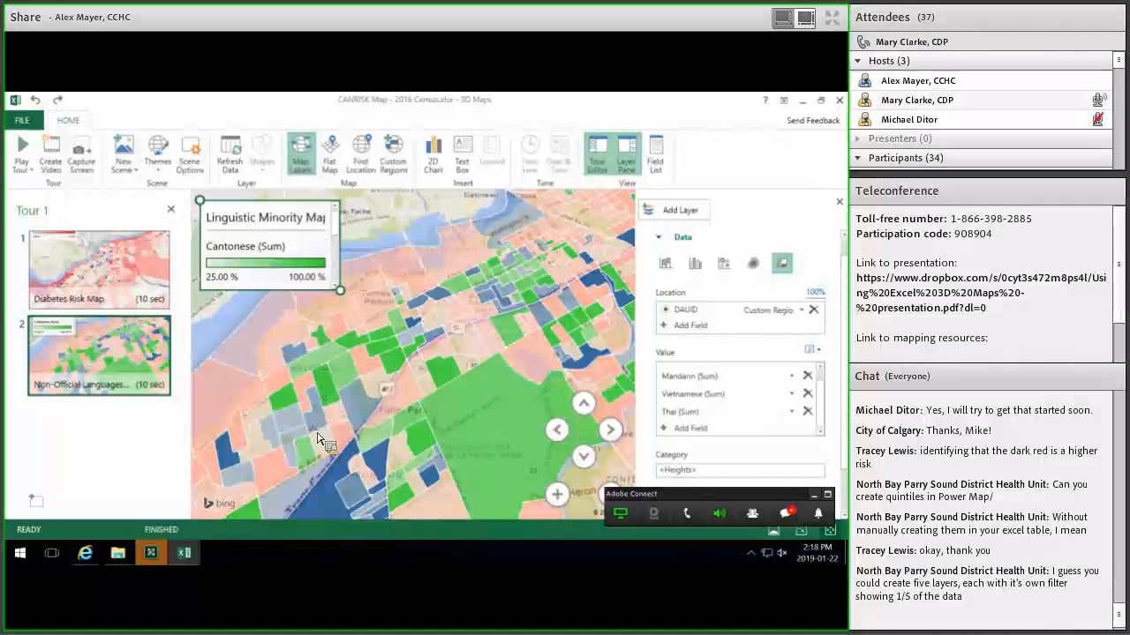
Hide the tour's scene list and zoom and pan the language map southward.
{"action": "left_click", "coordinate": [171, 210]}
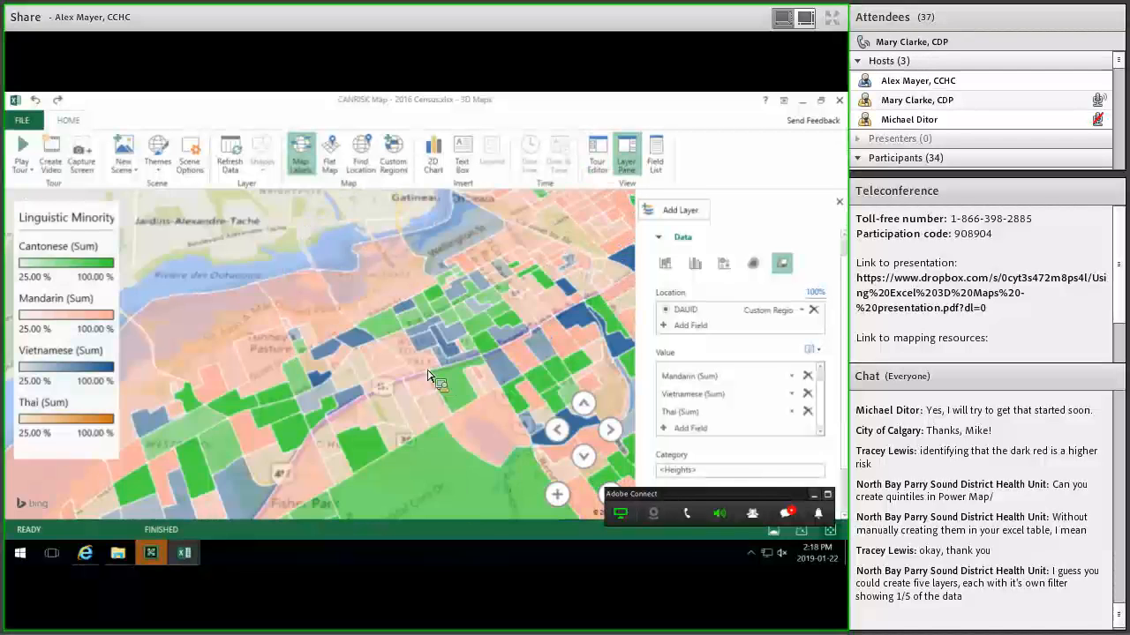
{"action": "scroll", "coordinate": [434, 379], "scroll_direction": "down", "scroll_amount": 2}
{"action": "scroll", "coordinate": [432, 362], "scroll_direction": "down", "scroll_amount": 2}
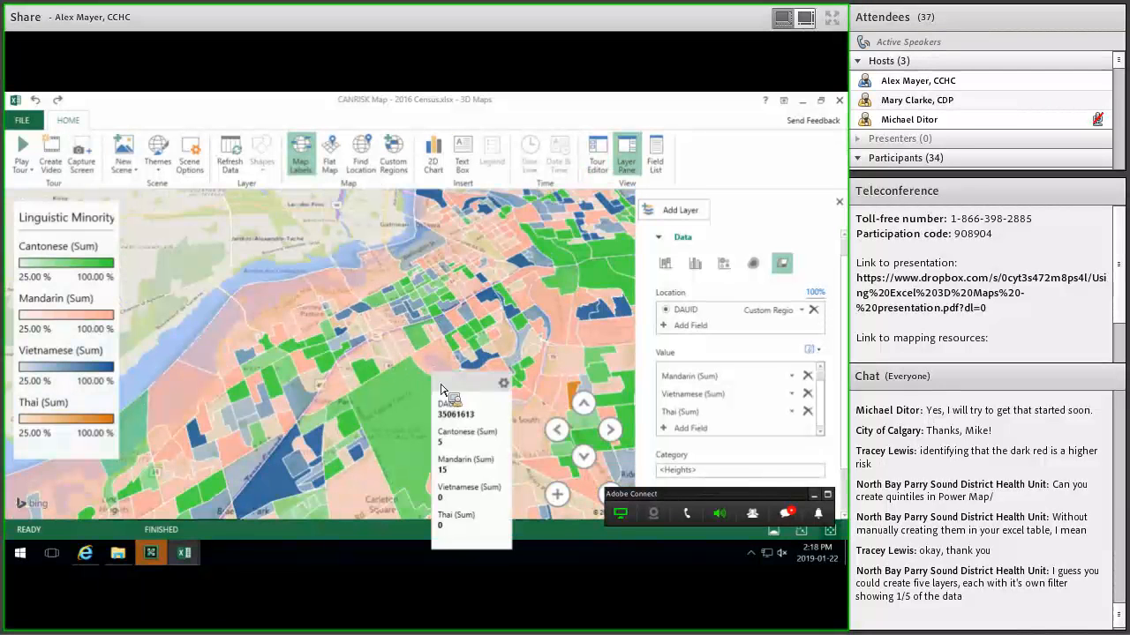
{"action": "scroll", "coordinate": [483, 358], "scroll_direction": "down", "scroll_amount": 2}
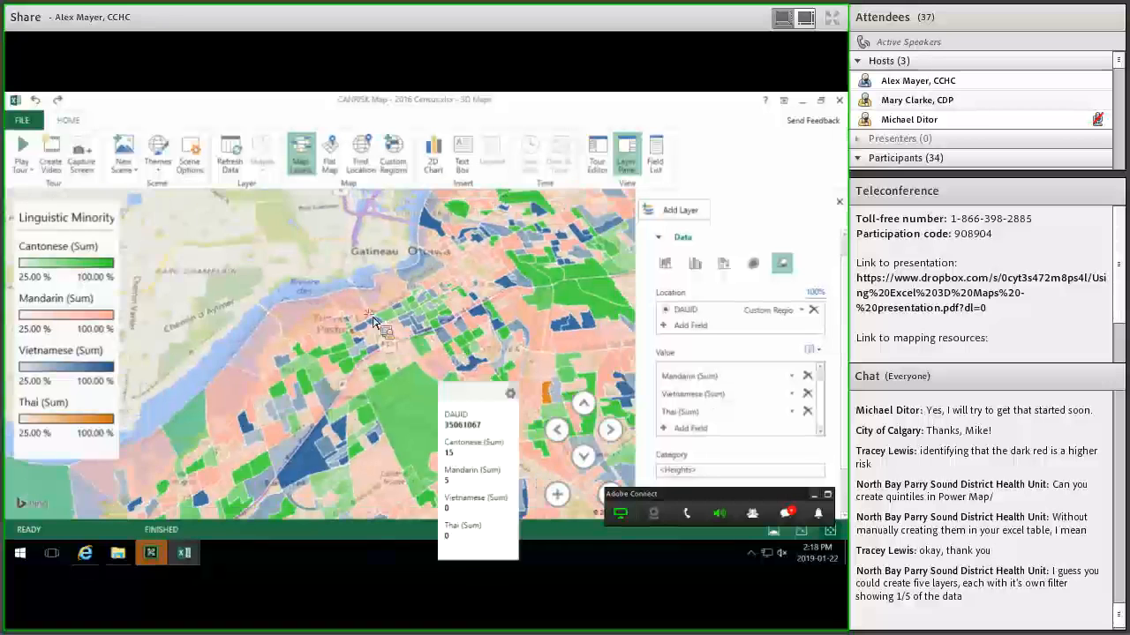
{"action": "scroll", "coordinate": [451, 268], "scroll_direction": "down", "scroll_amount": 2}
{"action": "scroll", "coordinate": [430, 390], "scroll_direction": "down", "scroll_amount": 2}
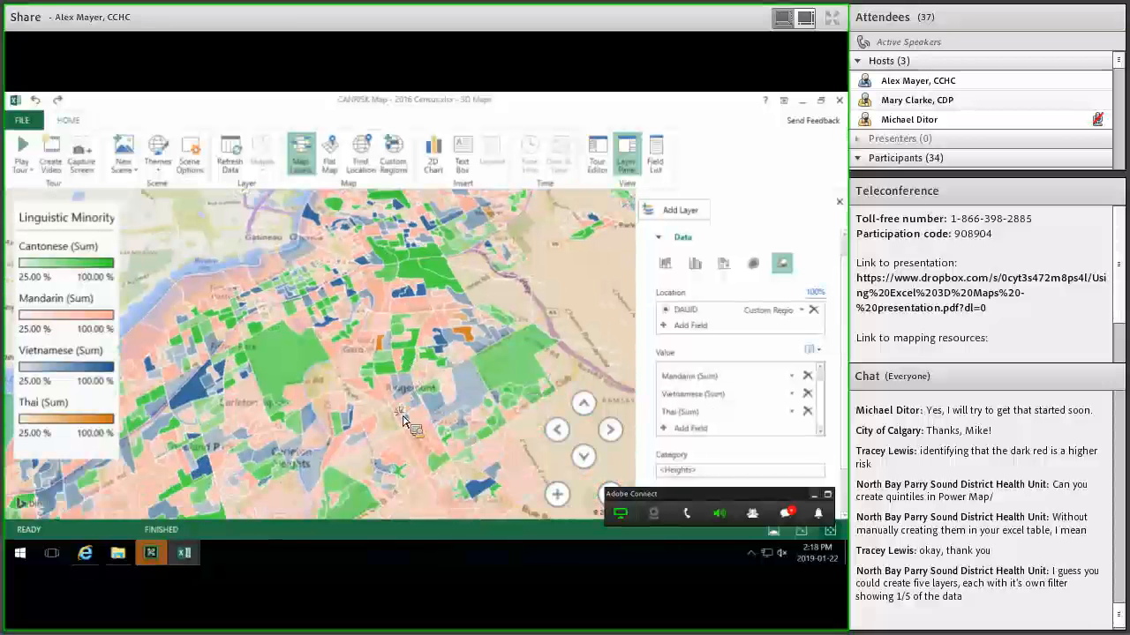
{"action": "scroll", "coordinate": [430, 390], "scroll_direction": "down", "scroll_amount": 2}
{"action": "left_click_drag", "start_coordinate": [354, 389], "coordinate": [392, 277]}
{"action": "scroll", "coordinate": [411, 422], "scroll_direction": "down", "scroll_amount": 2}
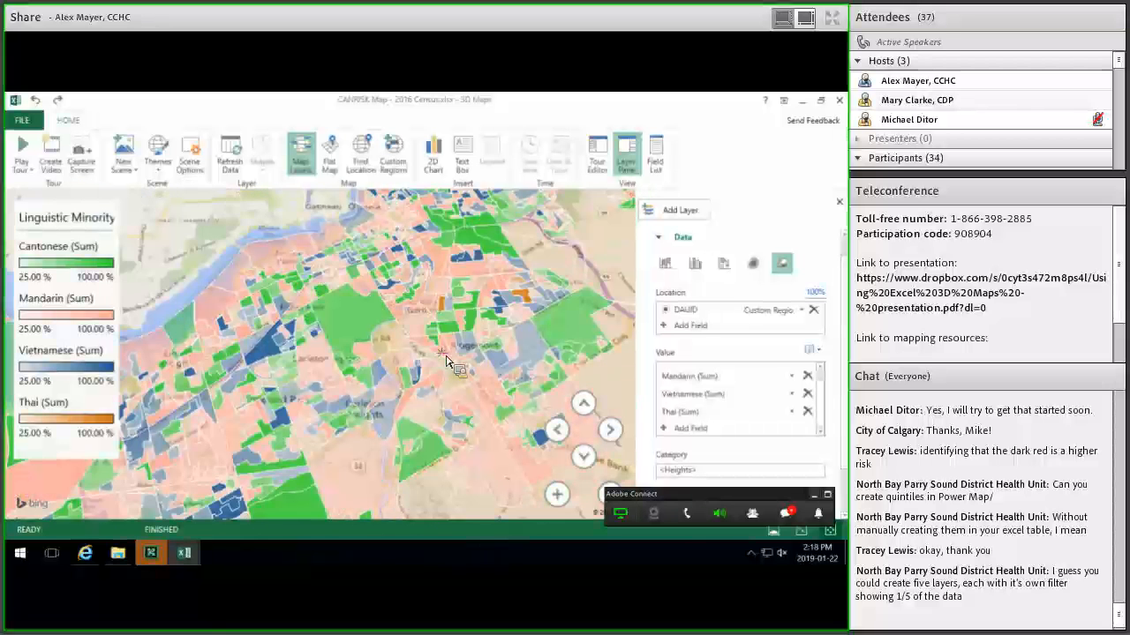
{"action": "scroll", "coordinate": [401, 393], "scroll_direction": "down", "scroll_amount": 2}
{"action": "scroll", "coordinate": [399, 389], "scroll_direction": "down", "scroll_amount": 2}
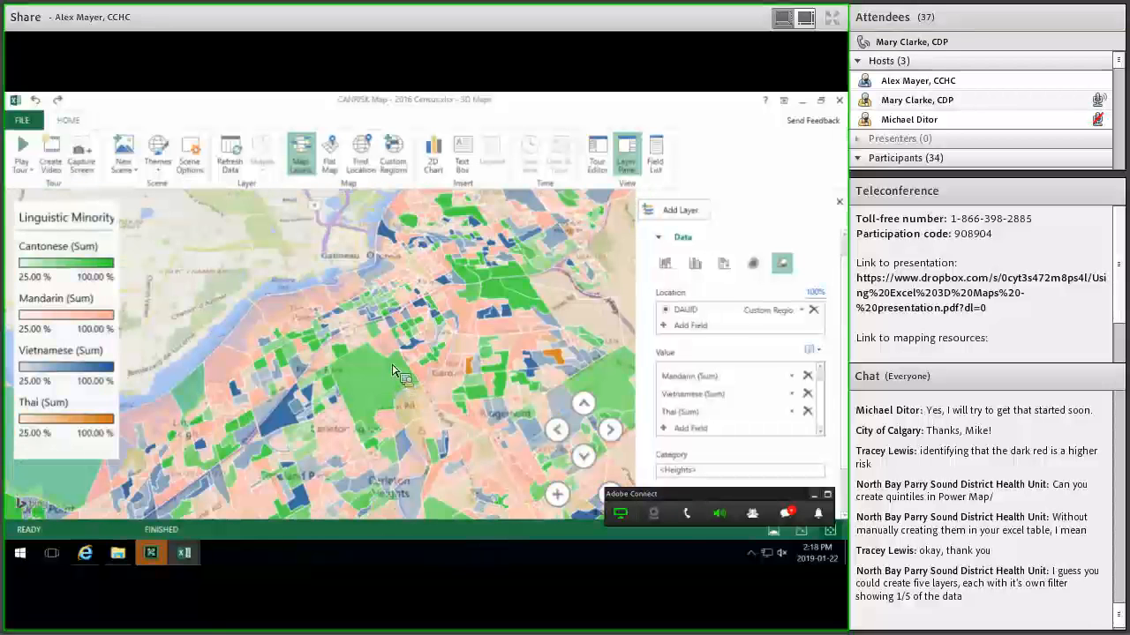
{"action": "scroll", "coordinate": [422, 364], "scroll_direction": "down", "scroll_amount": 2}
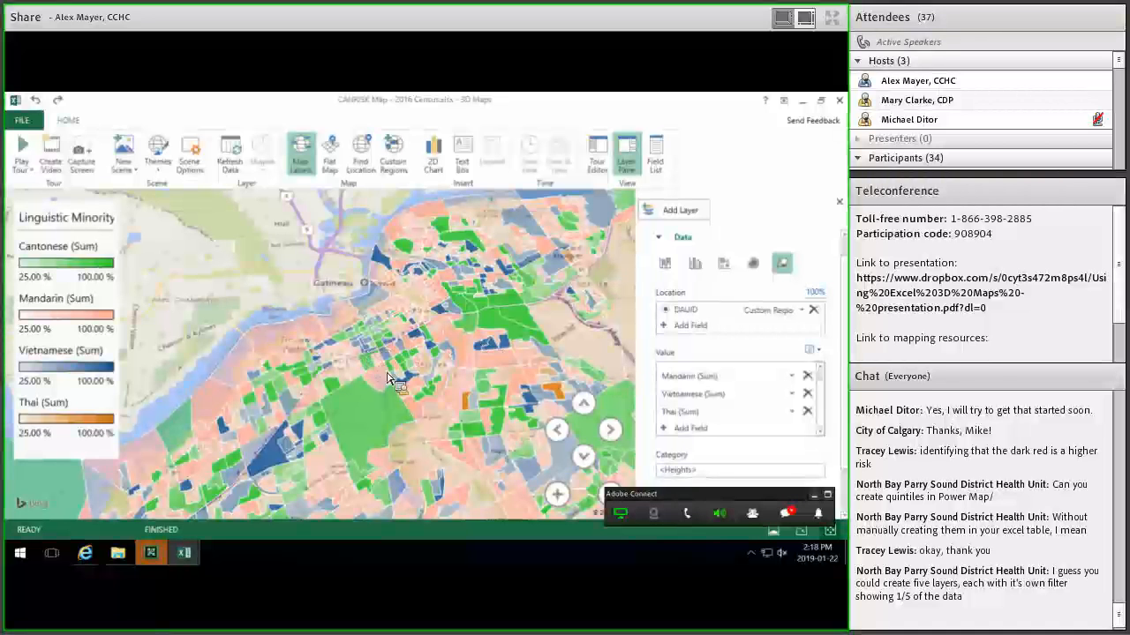
{"action": "scroll", "coordinate": [392, 382], "scroll_direction": "up", "scroll_amount": 4}
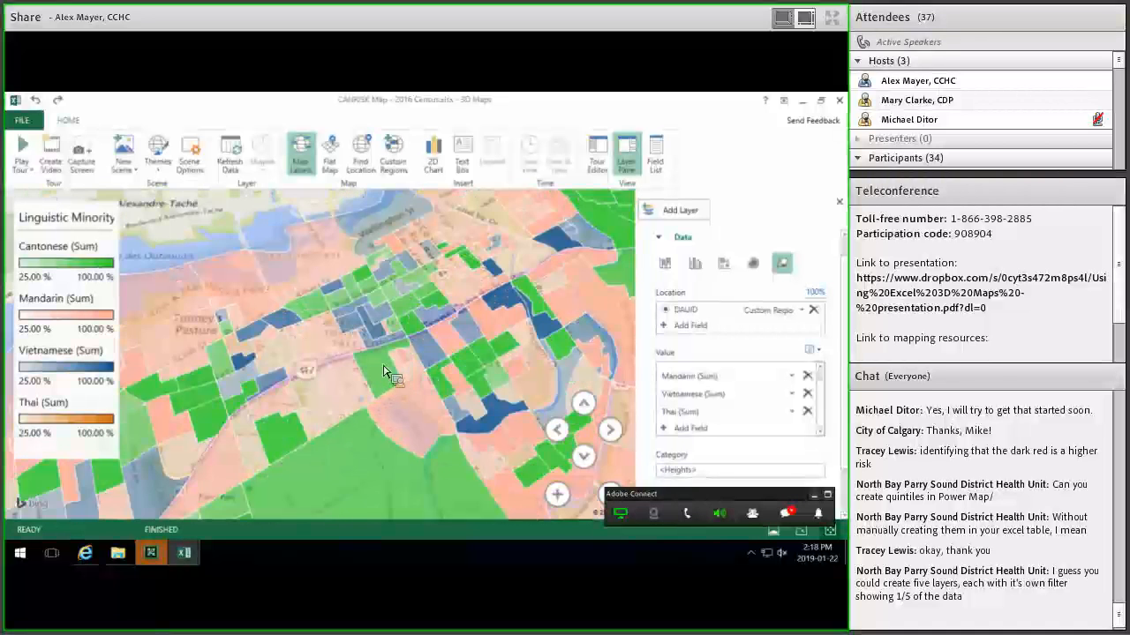
{"action": "mouse_move", "coordinate": [371, 362]}
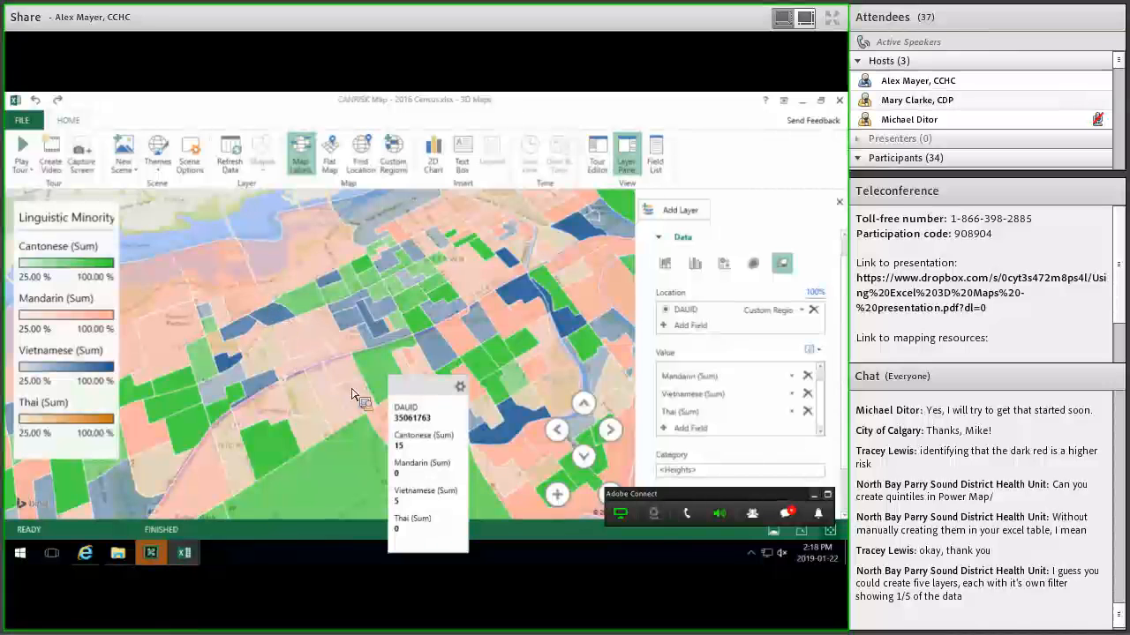
{"action": "scroll", "coordinate": [433, 380], "scroll_direction": "down", "scroll_amount": 3}
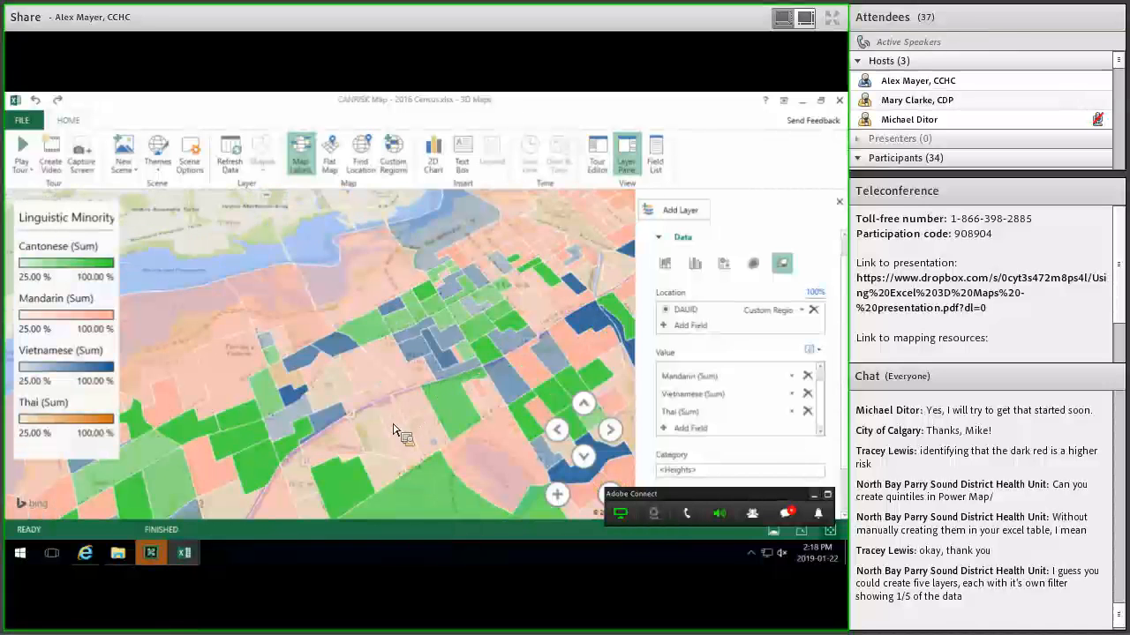
{"action": "scroll", "coordinate": [418, 391], "scroll_direction": "up", "scroll_amount": 2}
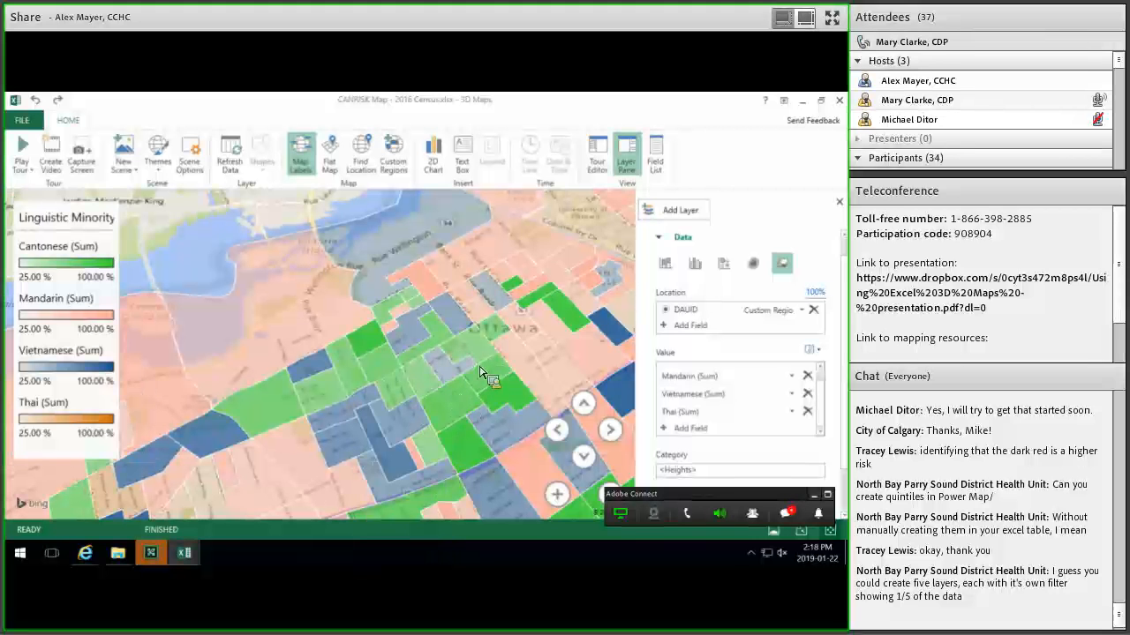
{"action": "scroll", "coordinate": [452, 363], "scroll_direction": "down", "scroll_amount": 1}
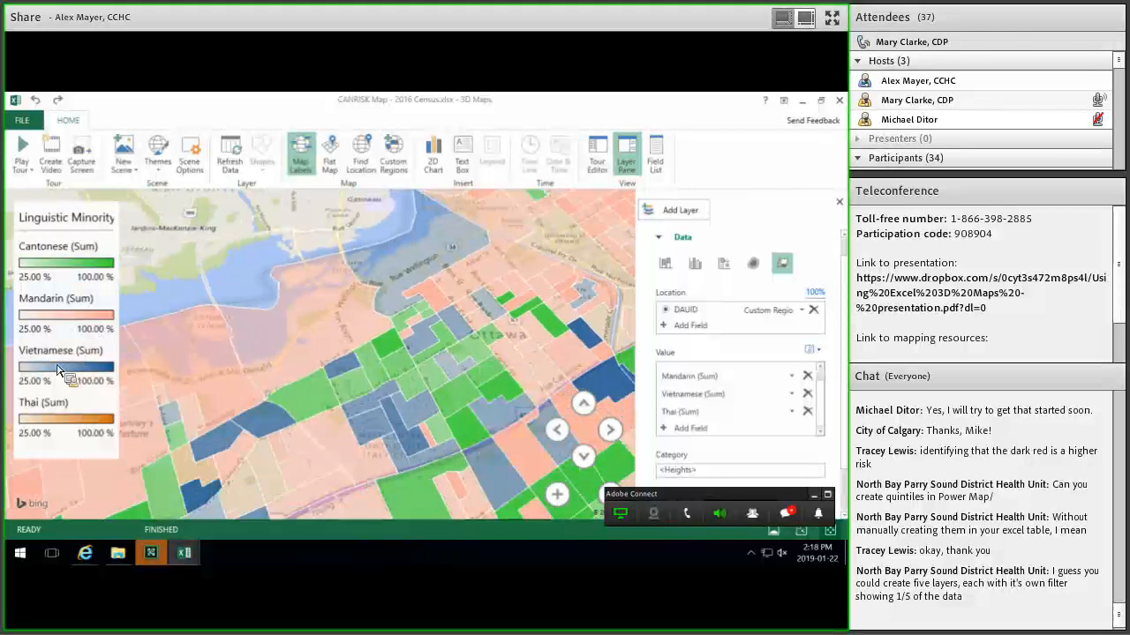
Select and then deselect the language legend, adjusting the map zoom.
{"action": "left_click", "coordinate": [60, 371]}
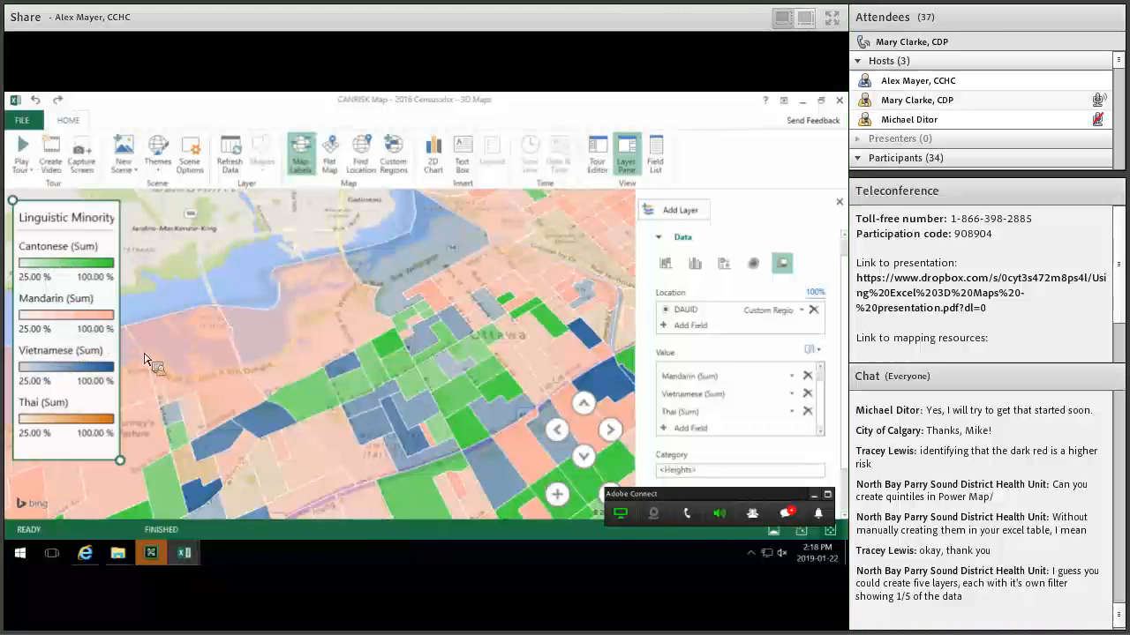
{"action": "left_click", "coordinate": [430, 388]}
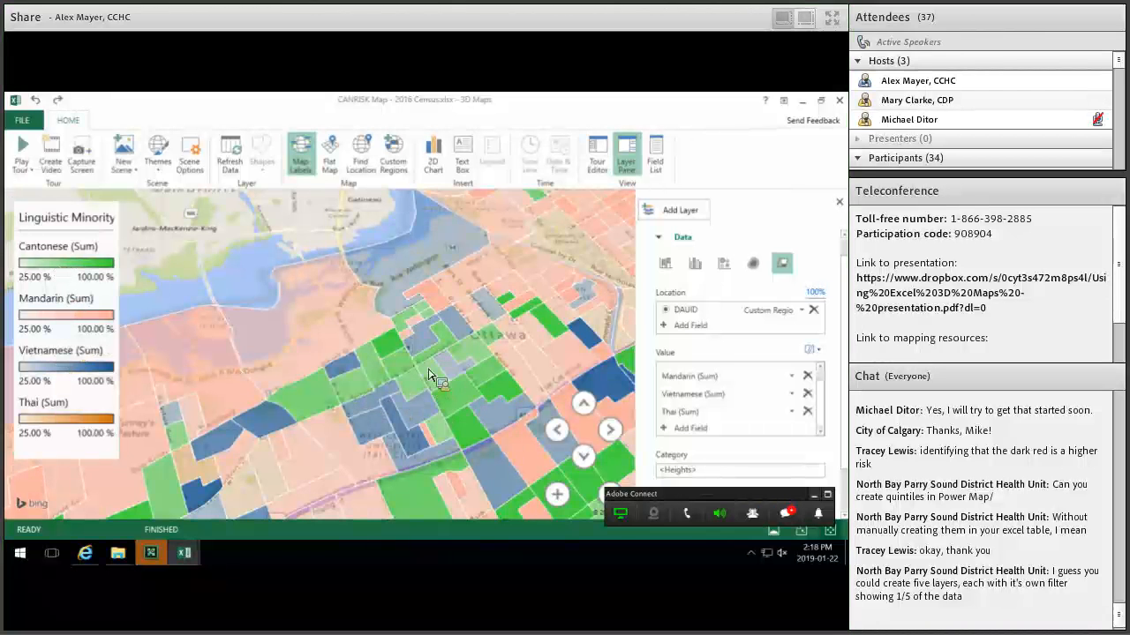
{"action": "mouse_move", "coordinate": [444, 369]}
{"action": "scroll", "coordinate": [207, 265], "scroll_direction": "down", "scroll_amount": 3}
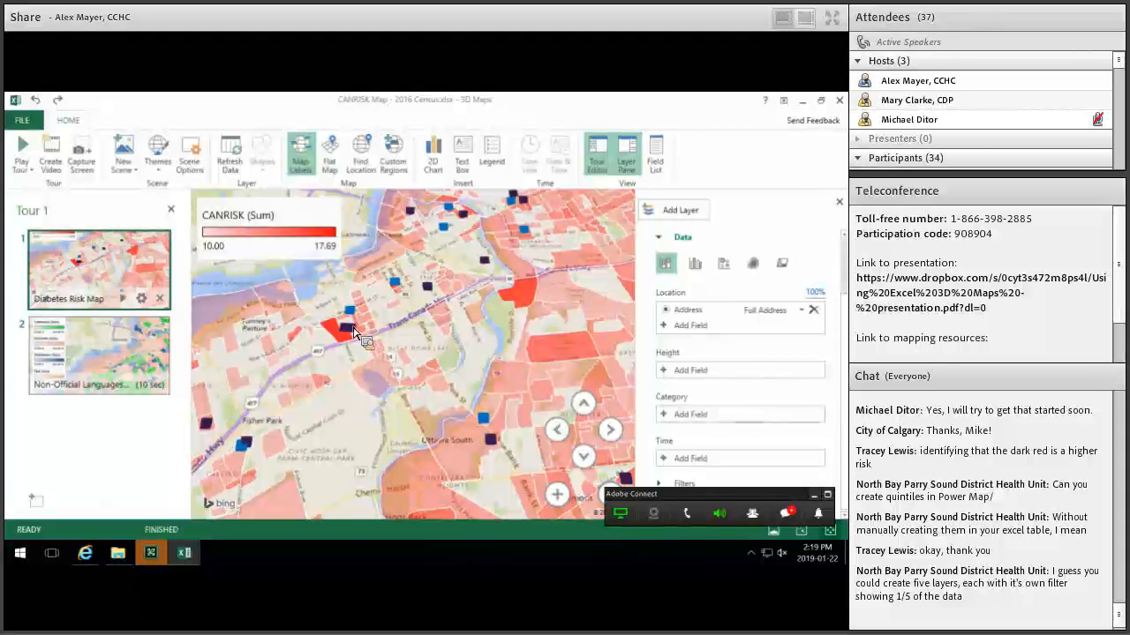
{"action": "mouse_move", "coordinate": [354, 330]}
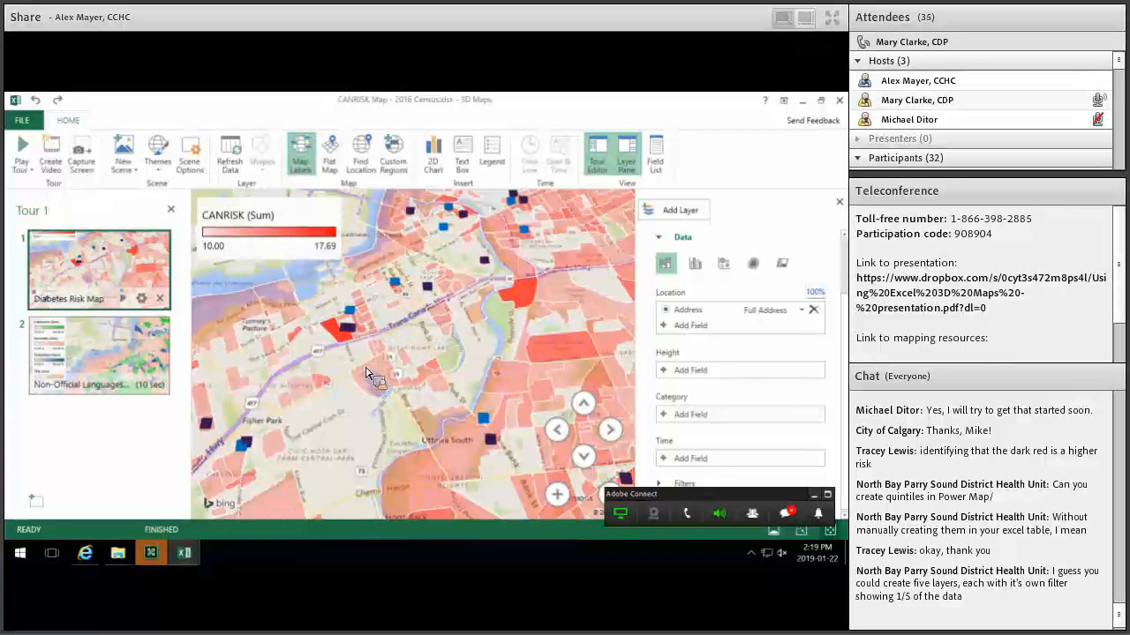
{"action": "mouse_move", "coordinate": [366, 373]}
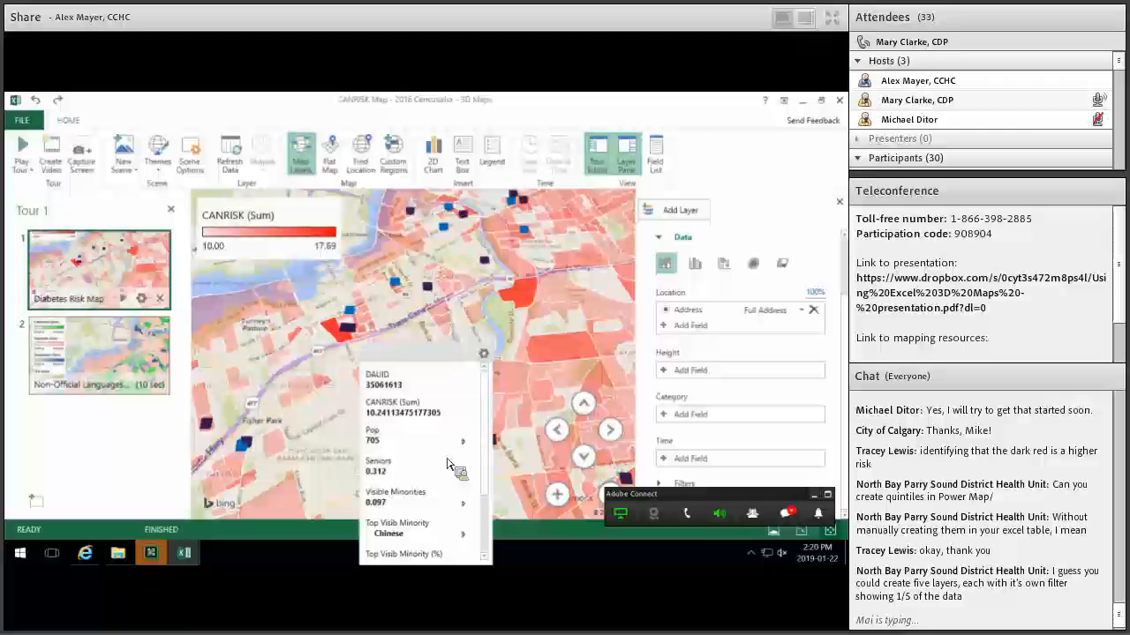
{"action": "scroll", "coordinate": [447, 461], "scroll_direction": "down", "scroll_amount": 3}
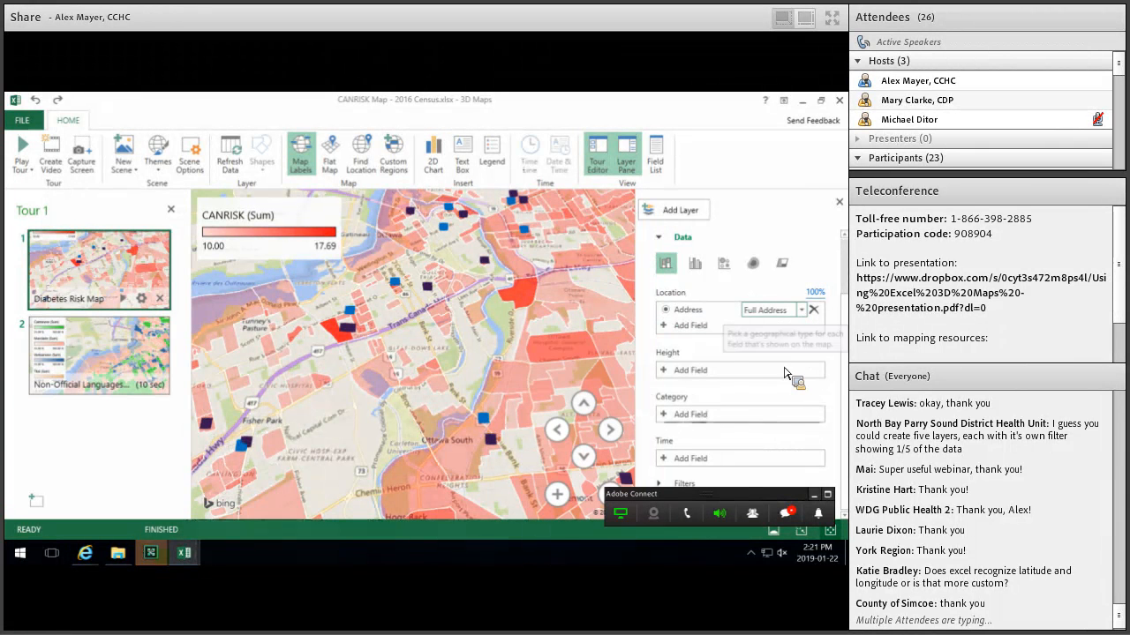
Check the Full Address location types without changing them, then switch to Flat Map view.
{"action": "left_click", "coordinate": [768, 309]}
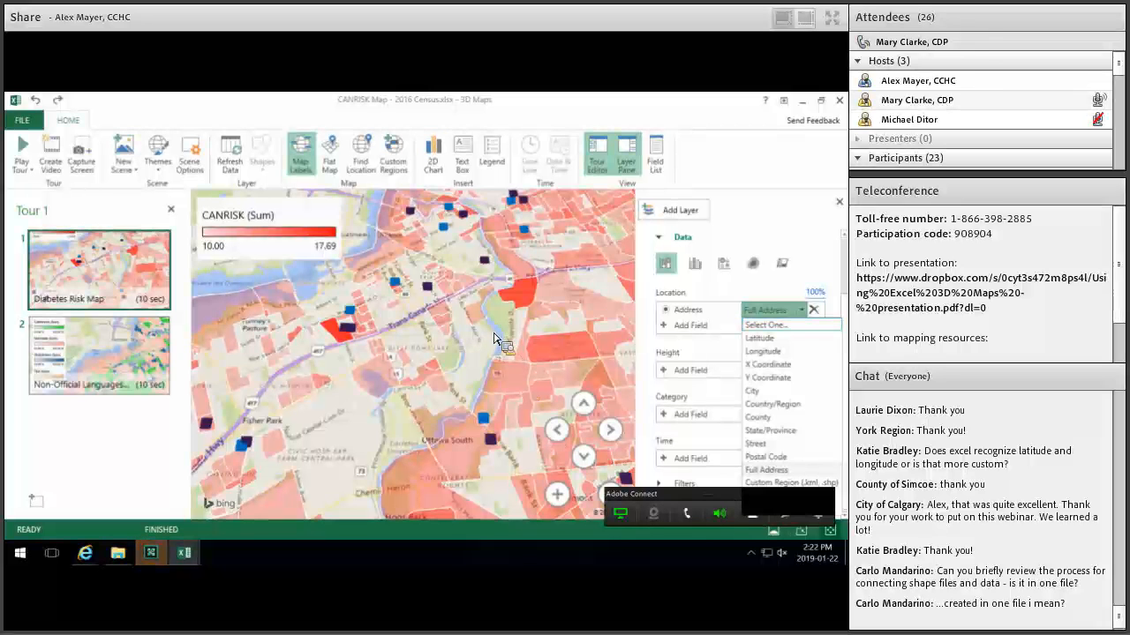
{"action": "left_click", "coordinate": [467, 361]}
{"action": "scroll", "coordinate": [467, 361], "scroll_direction": "down", "scroll_amount": 2}
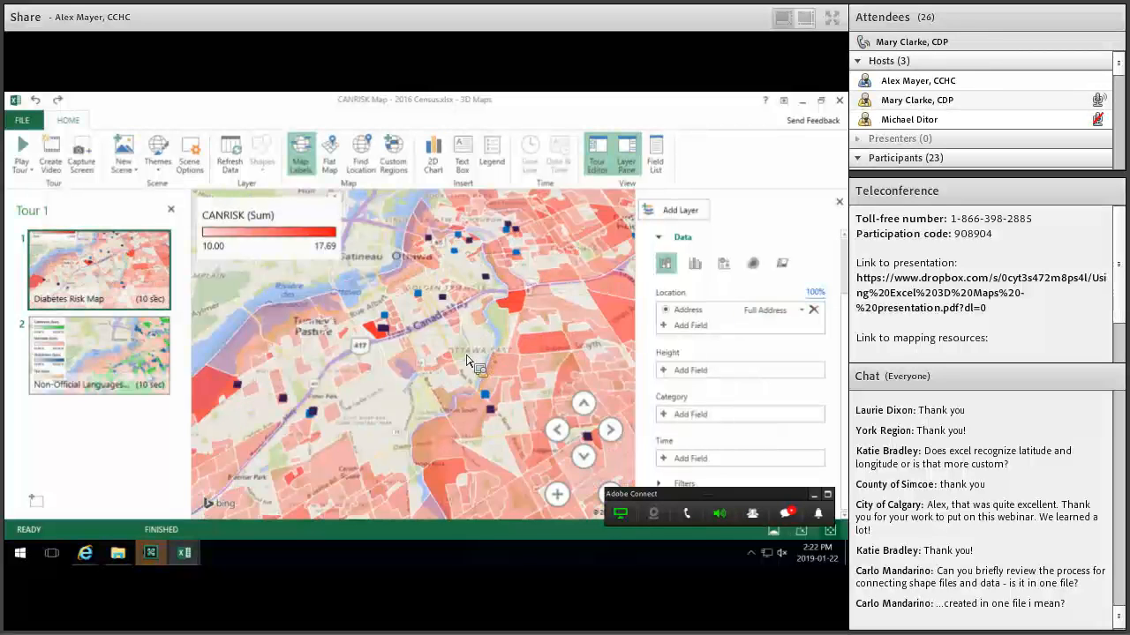
{"action": "scroll", "coordinate": [470, 365], "scroll_direction": "down", "scroll_amount": 3}
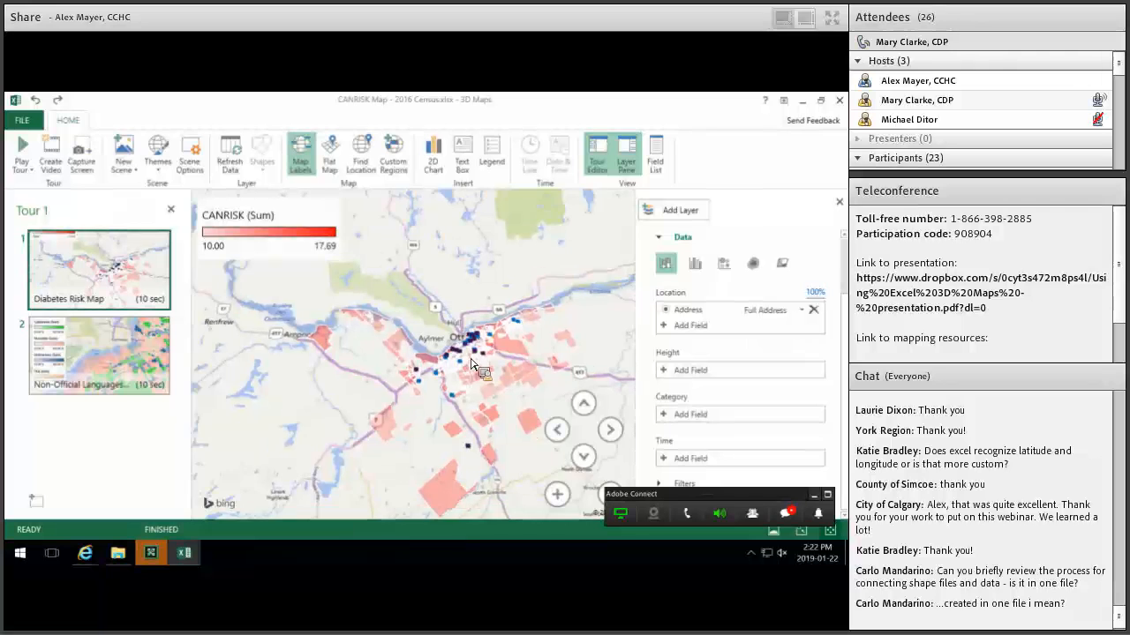
{"action": "scroll", "coordinate": [464, 355], "scroll_direction": "up", "scroll_amount": 4}
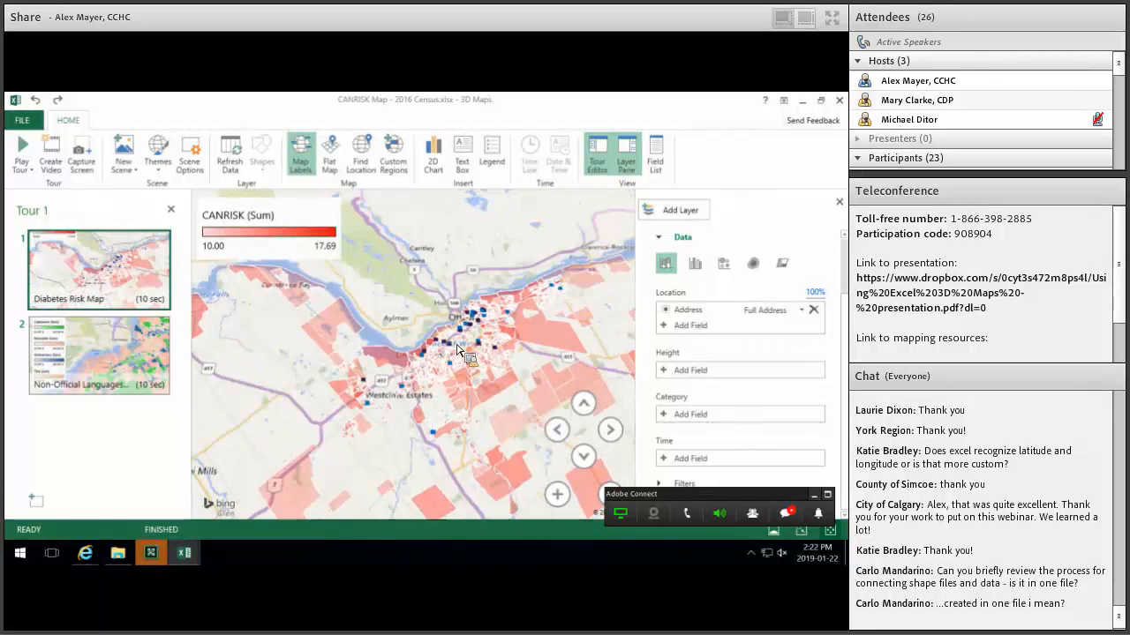
{"action": "scroll", "coordinate": [461, 353], "scroll_direction": "up", "scroll_amount": 3}
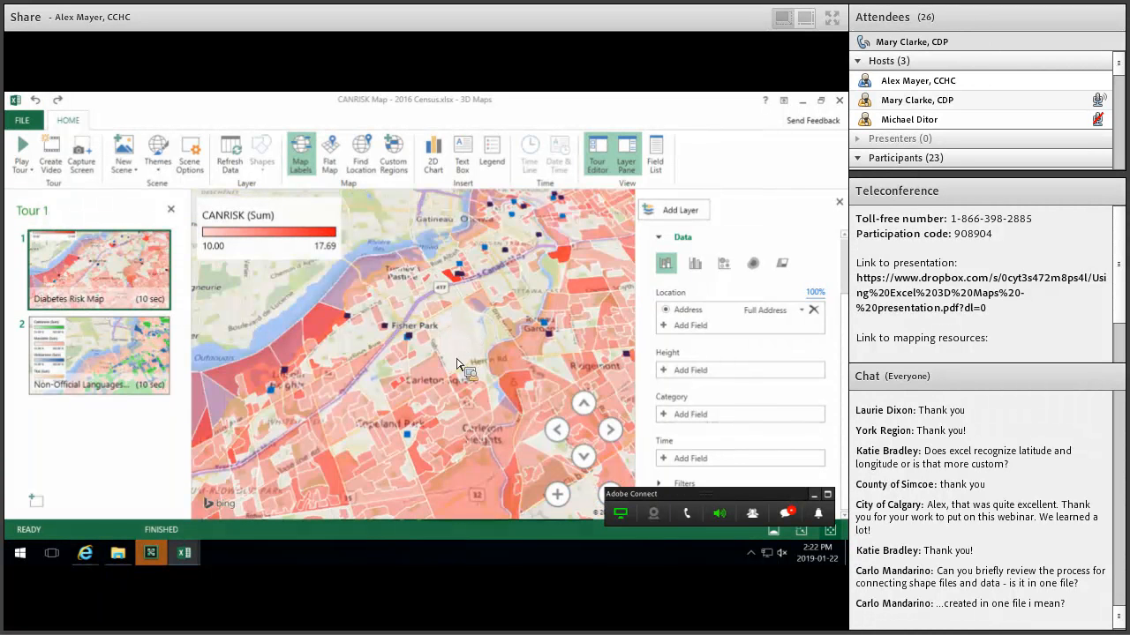
{"action": "left_click", "coordinate": [329, 155]}
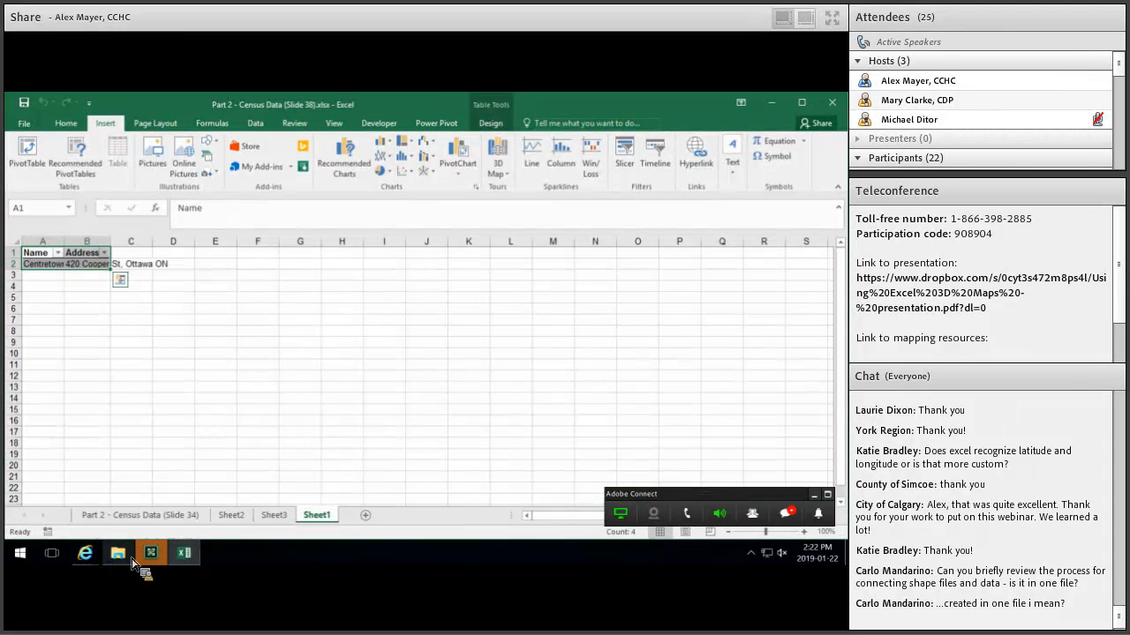
Close the National CDP Program folder and select the filtered Geography/CANRISK table on Sheet2.
{"action": "left_click", "coordinate": [128, 557]}
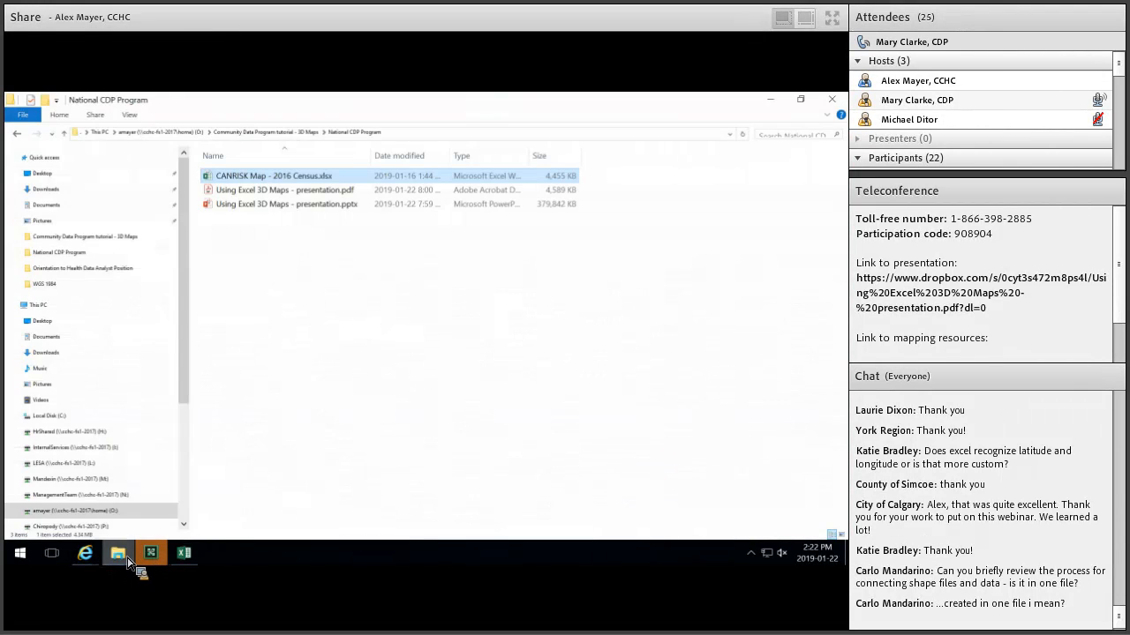
{"action": "left_click", "coordinate": [831, 99]}
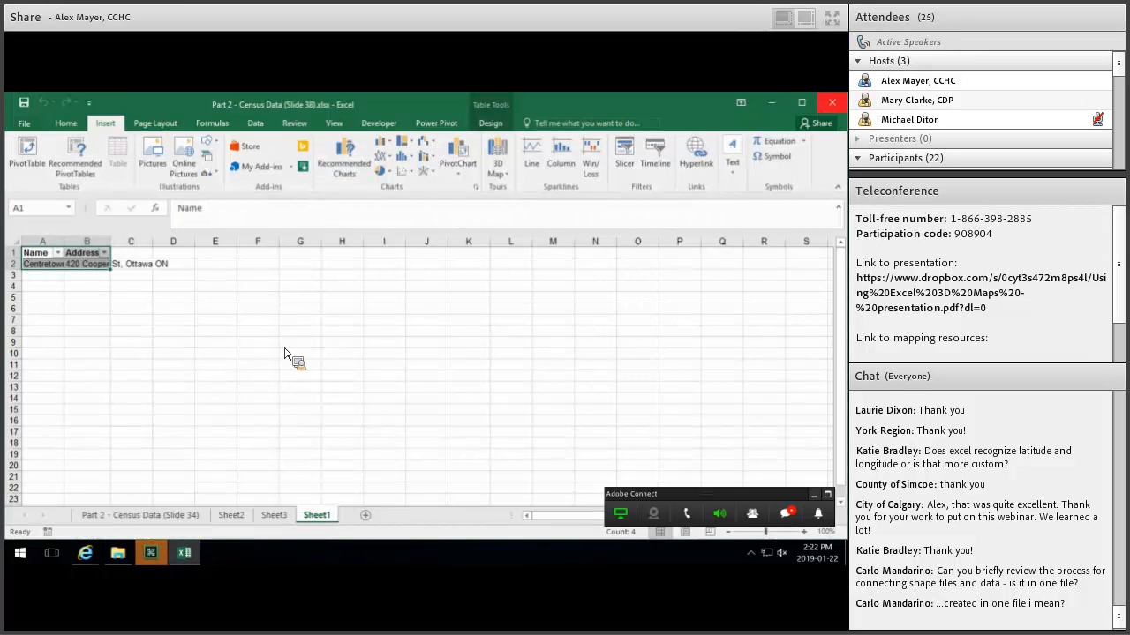
{"action": "left_click", "coordinate": [189, 515]}
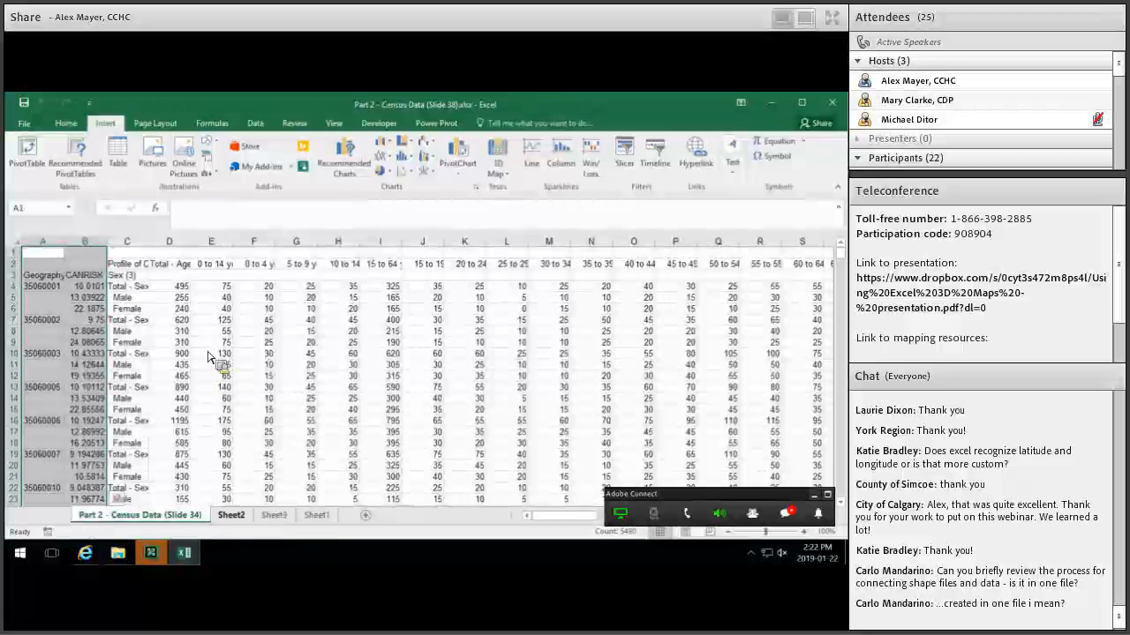
{"action": "key", "text": "ctrl+Page_Down"}
{"action": "left_click", "coordinate": [226, 365]}
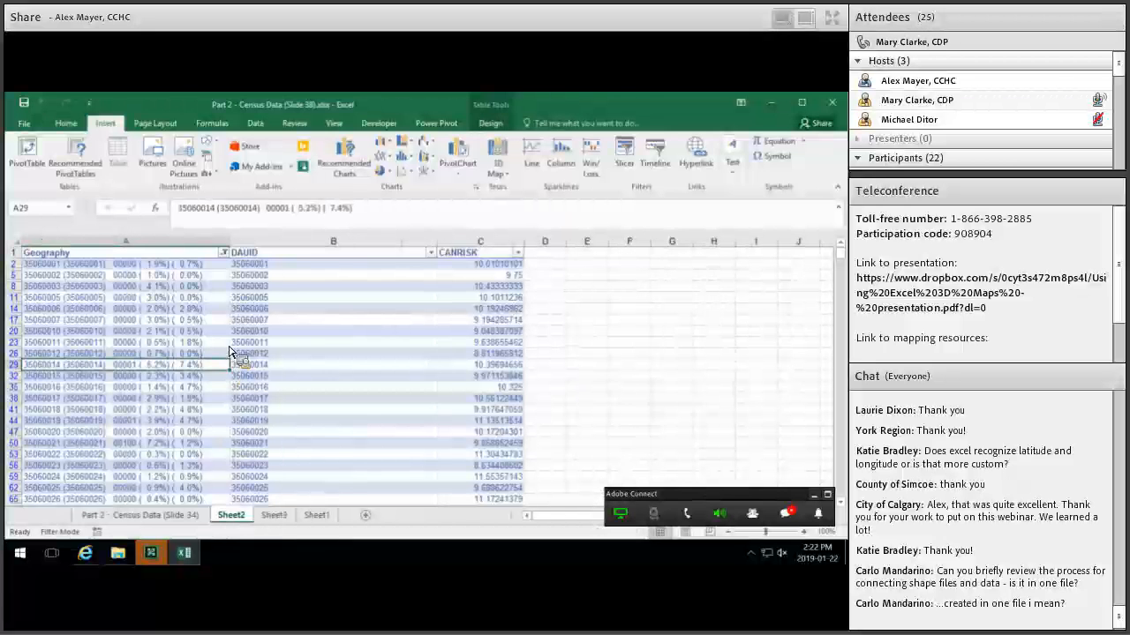
{"action": "key", "text": "ctrl+a"}
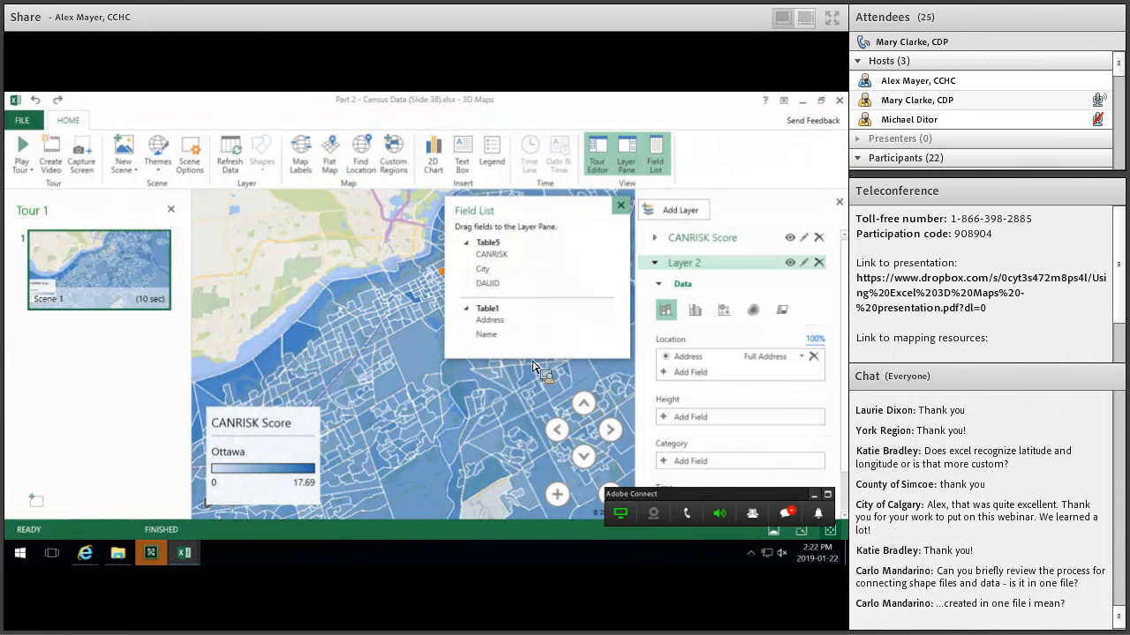
Delete the old Export_Output custom region set and start a new import from the WGS 1984 folder.
{"action": "left_click", "coordinate": [620, 204]}
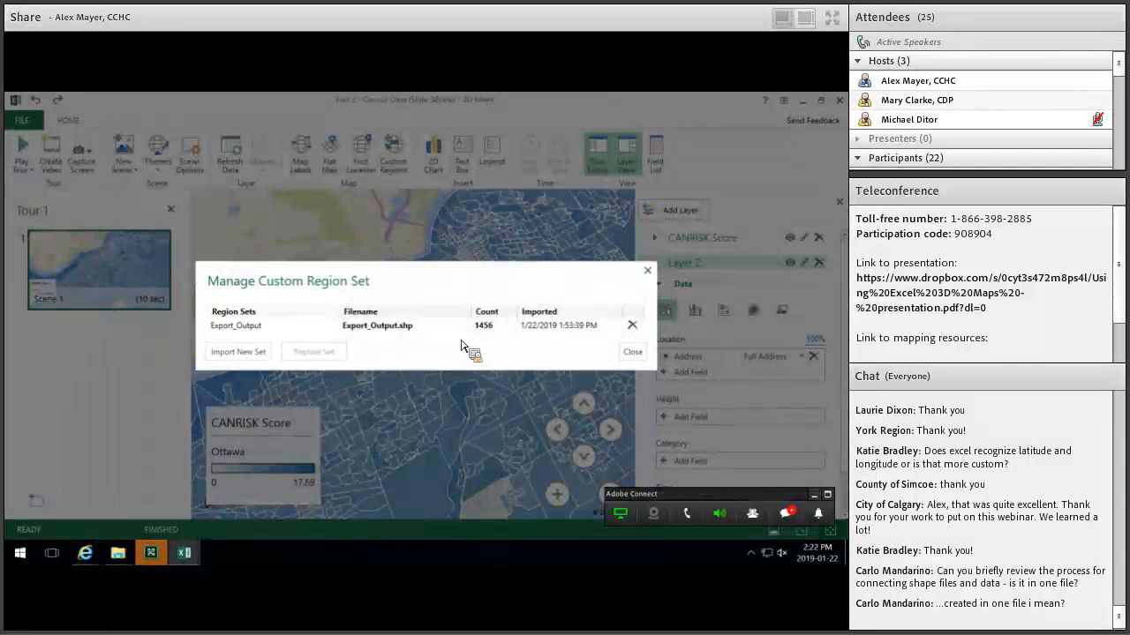
{"action": "left_click", "coordinate": [446, 340]}
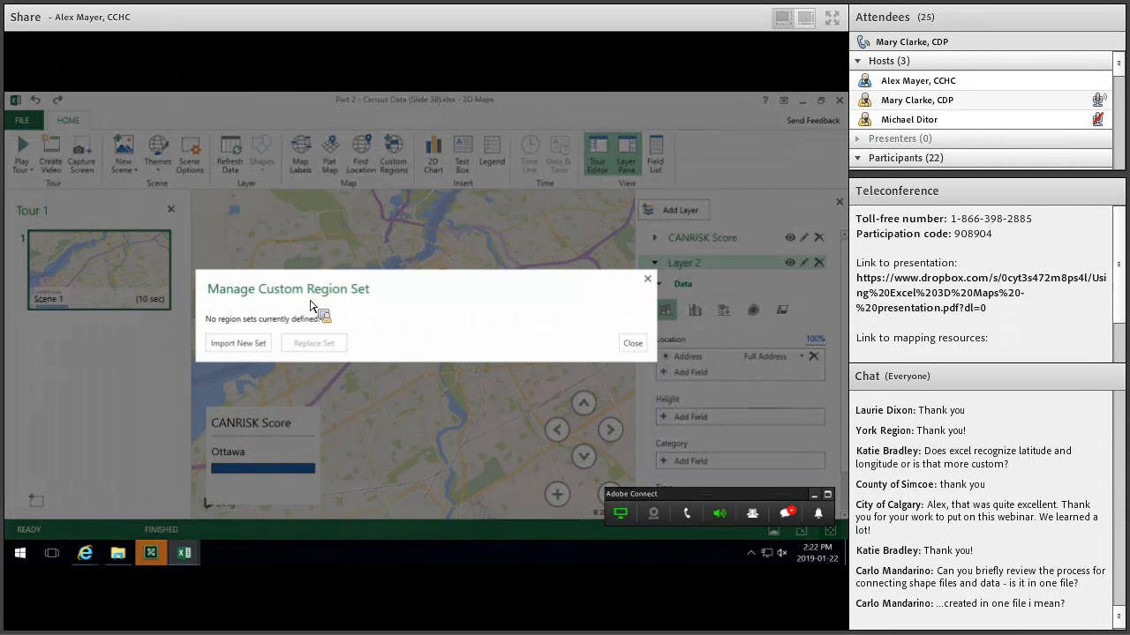
{"action": "left_click", "coordinate": [243, 346]}
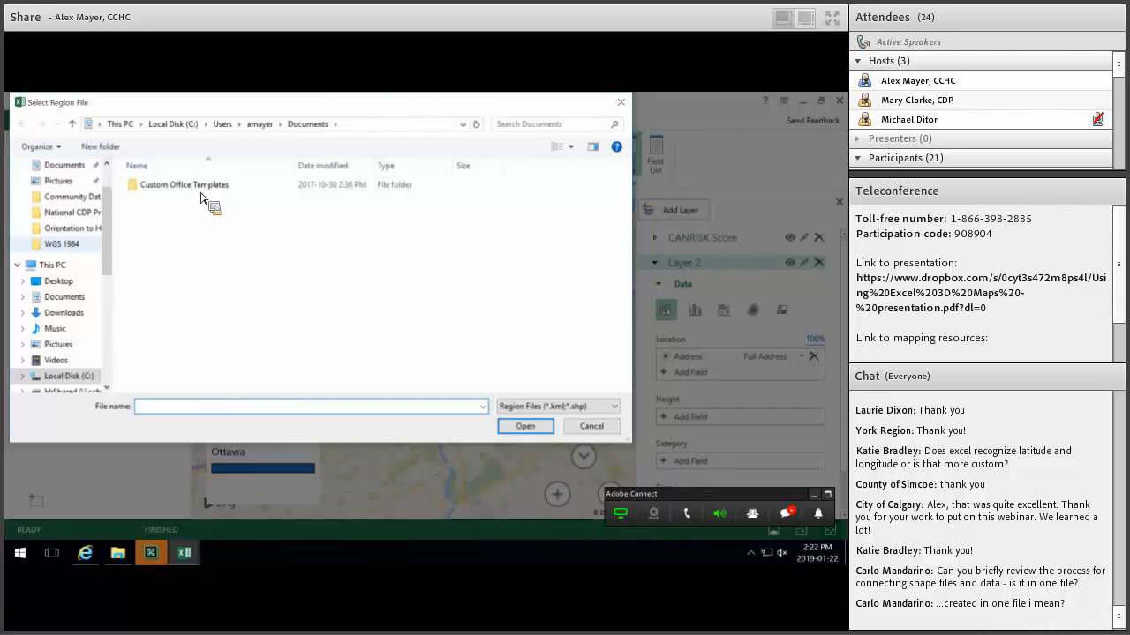
{"action": "left_click", "coordinate": [75, 244]}
Open Export_Output.shp for import after switching the file-type filter back to region files.
{"action": "left_click", "coordinate": [558, 407]}
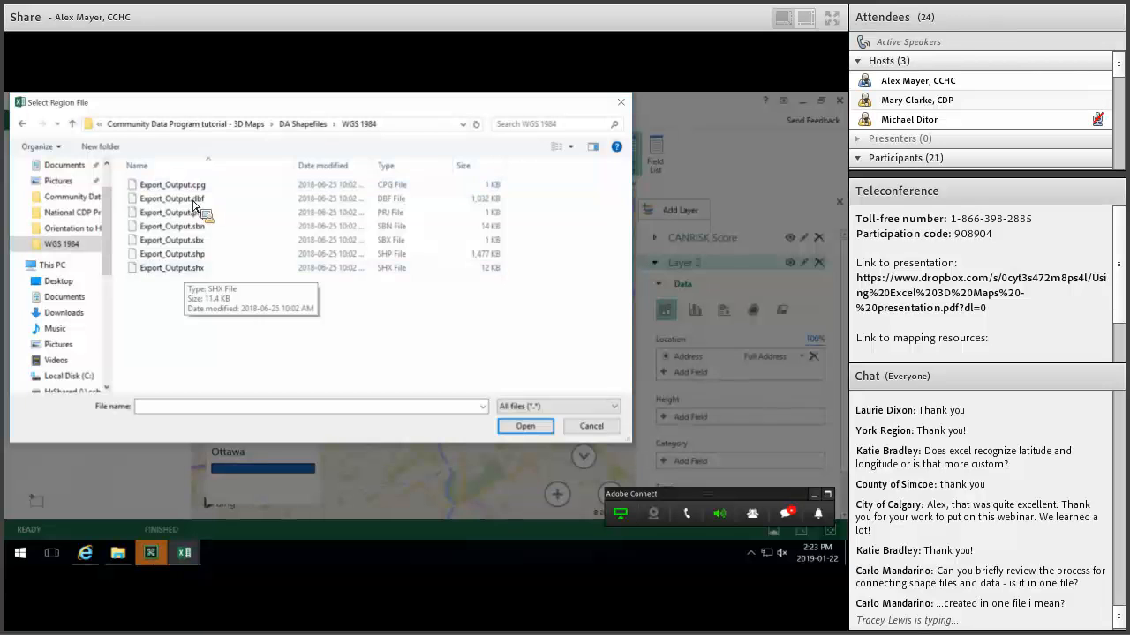
{"action": "left_click", "coordinate": [172, 199]}
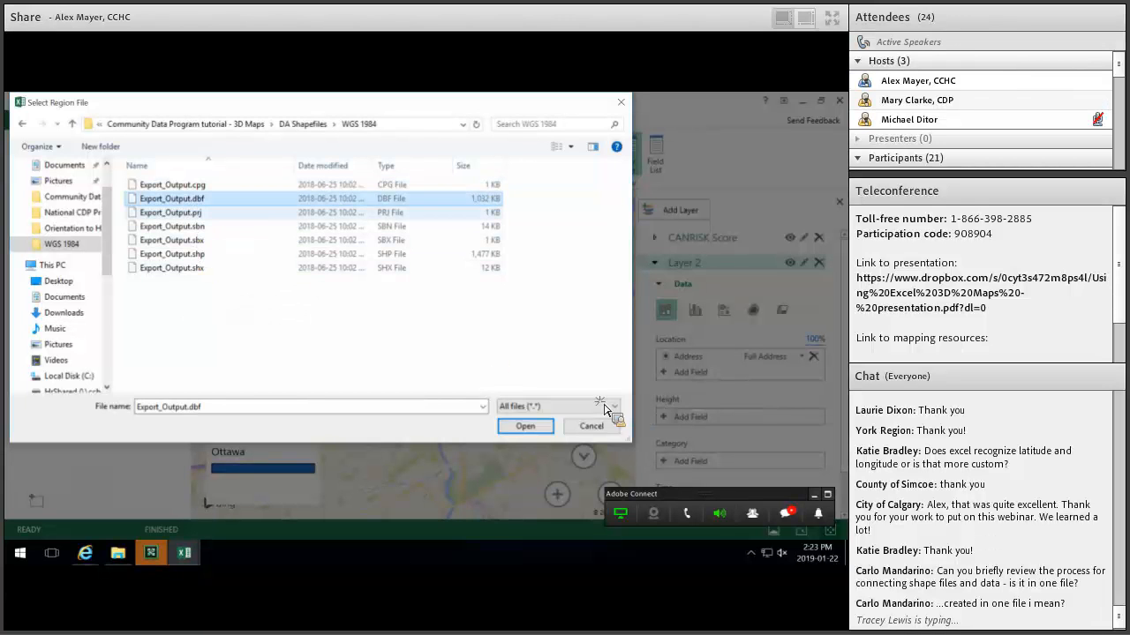
{"action": "left_click", "coordinate": [559, 407]}
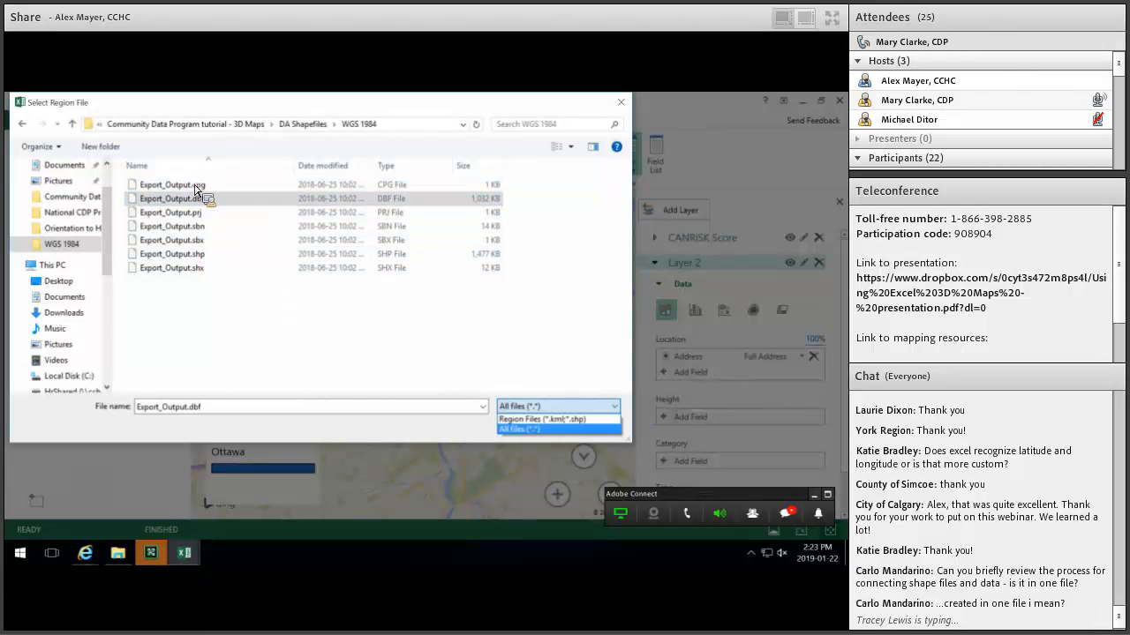
{"action": "left_click", "coordinate": [555, 419]}
{"action": "left_click", "coordinate": [172, 185]}
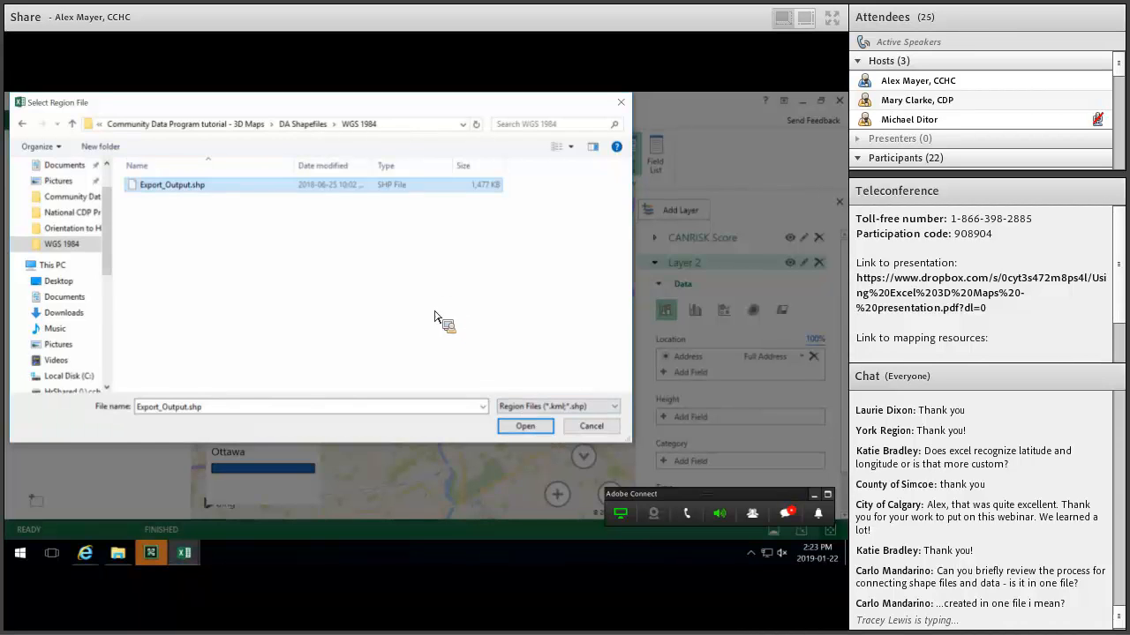
{"action": "left_click", "coordinate": [525, 427]}
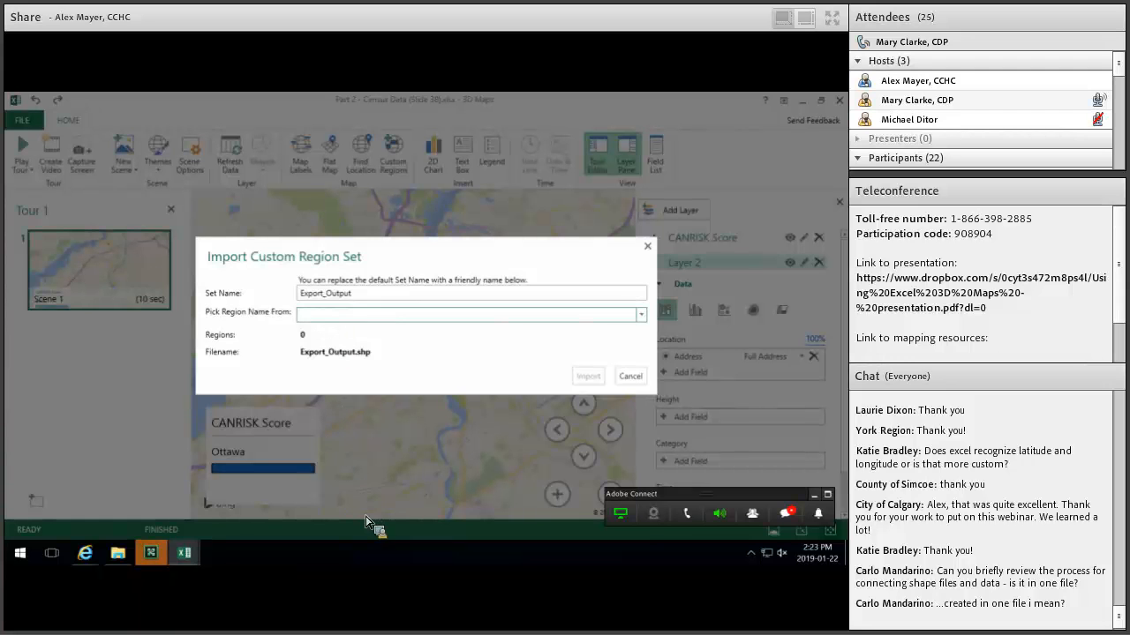
Name the regions by DAUID and import the Export_Output set's 1456 regions.
{"action": "left_click", "coordinate": [367, 315]}
{"action": "scroll", "coordinate": [385, 477], "scroll_direction": "down", "scroll_amount": 2}
{"action": "scroll", "coordinate": [378, 439], "scroll_direction": "down", "scroll_amount": 1}
{"action": "scroll", "coordinate": [343, 325], "scroll_direction": "up", "scroll_amount": 3}
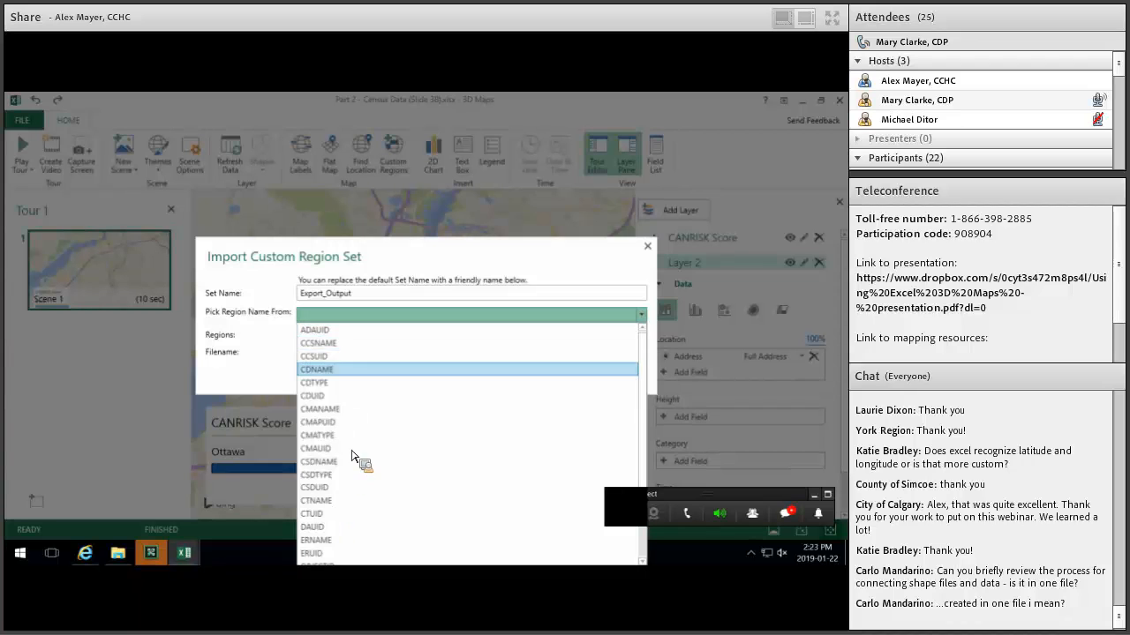
{"action": "scroll", "coordinate": [333, 503], "scroll_direction": "down", "scroll_amount": 1}
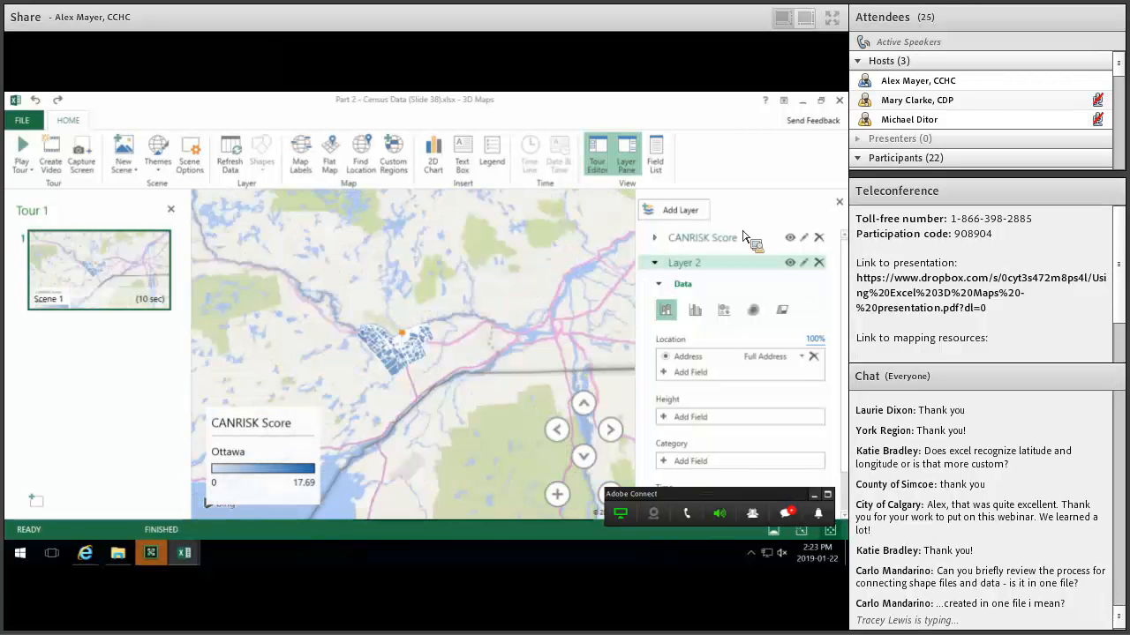
Zoom in on Ottawa's regions and expand the CANRISK Score layer's DAUID, CANRISK sum and City settings.
{"action": "left_click", "coordinate": [693, 271]}
{"action": "scroll", "coordinate": [660, 241], "scroll_direction": "up", "scroll_amount": 2}
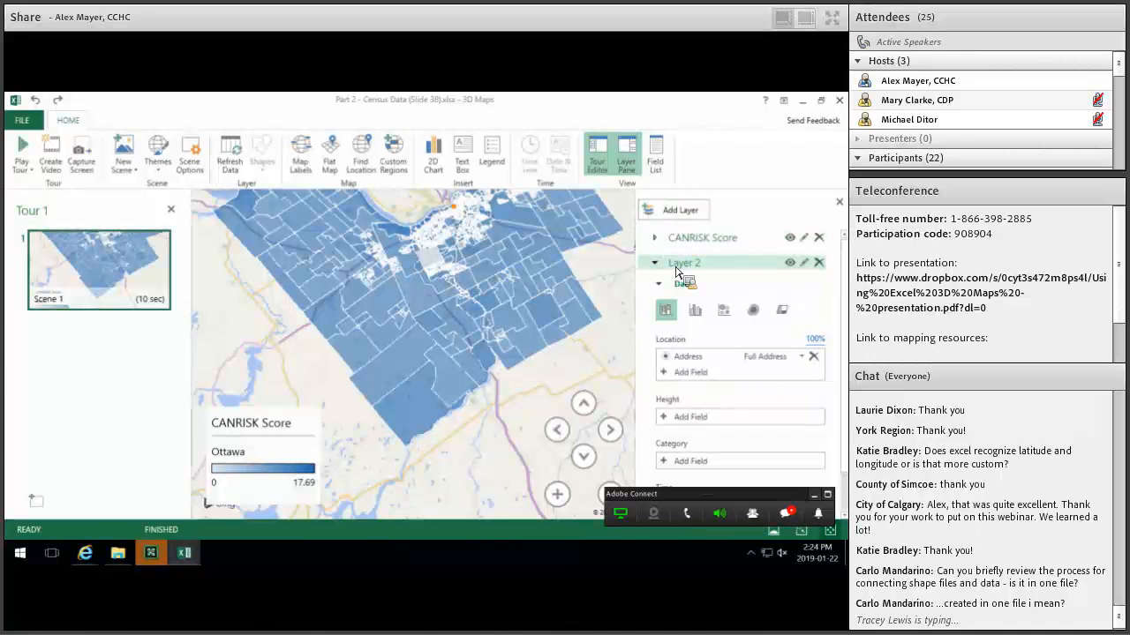
{"action": "left_click", "coordinate": [684, 237]}
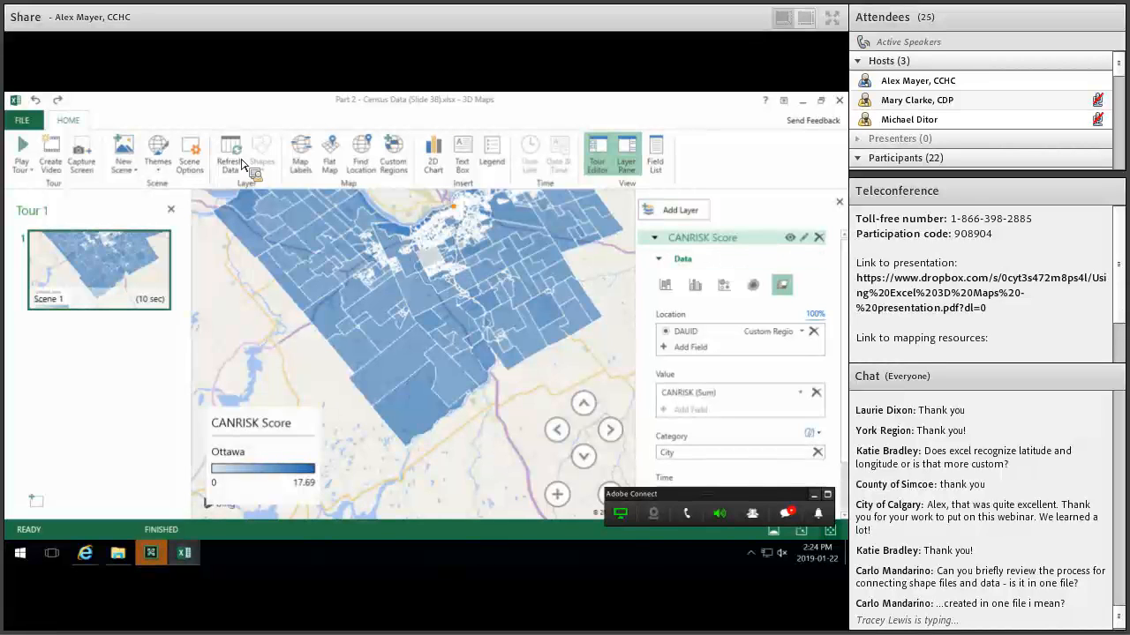
{"action": "scroll", "coordinate": [335, 288], "scroll_direction": "up", "scroll_amount": 2}
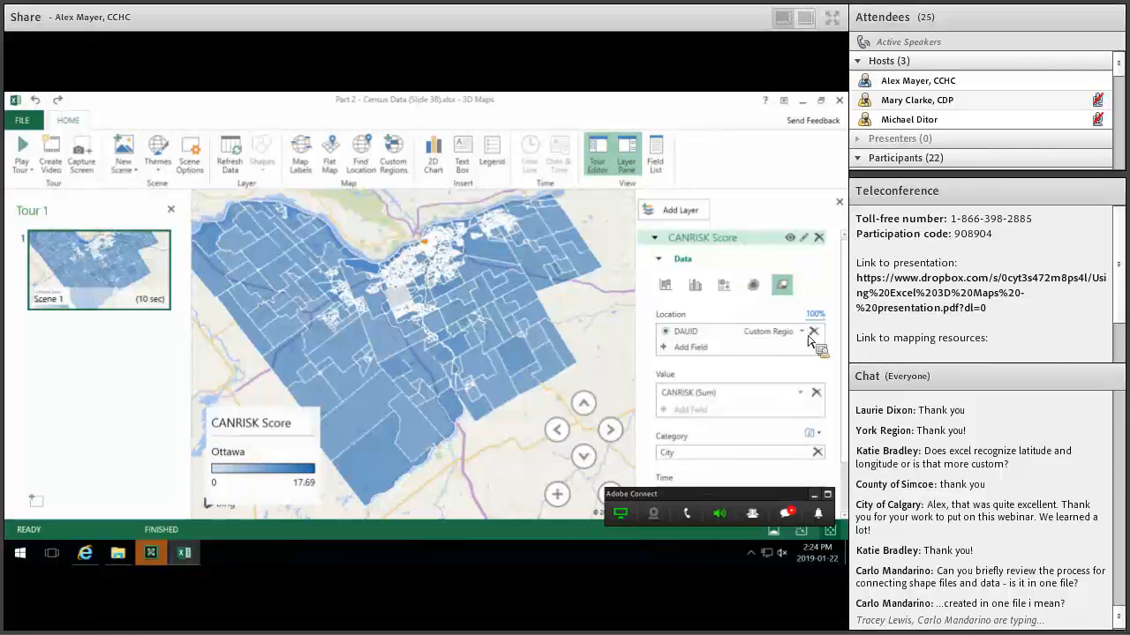
Re-add DAUID as a Custom Region location and show CANRISK as filled regions across Ottawa.
{"action": "mouse_move", "coordinate": [817, 342]}
{"action": "left_mouse_down"}
{"action": "mouse_move", "coordinate": [677, 343]}
{"action": "mouse_move", "coordinate": [686, 382]}
{"action": "left_mouse_up"}
{"action": "left_click", "coordinate": [687, 340]}
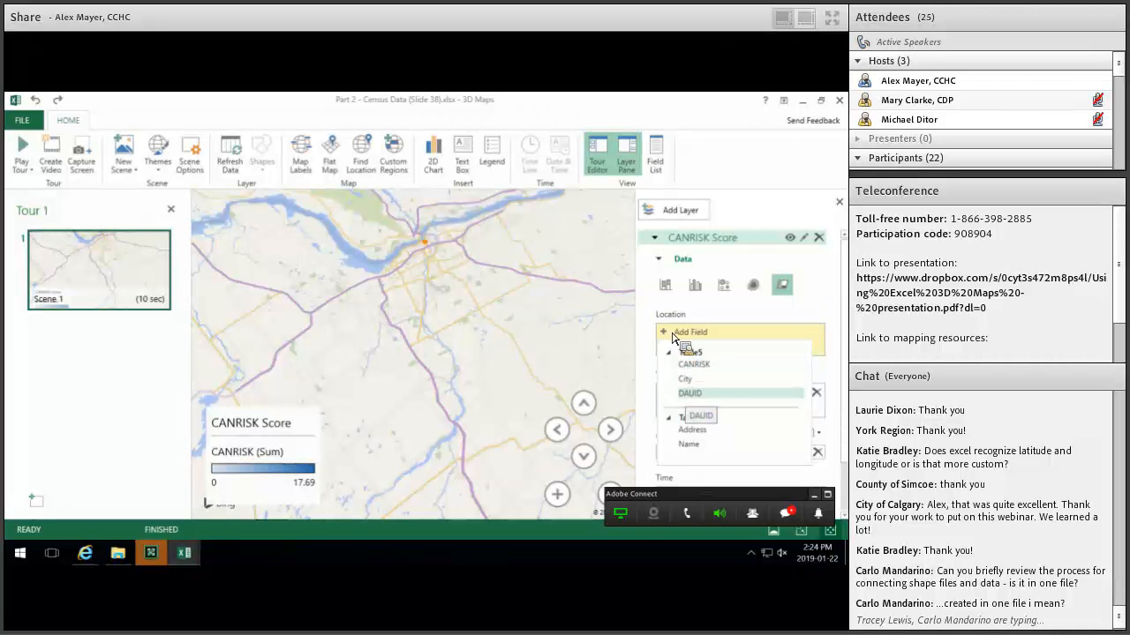
{"action": "left_click_drag", "start_coordinate": [672, 338], "coordinate": [670, 340]}
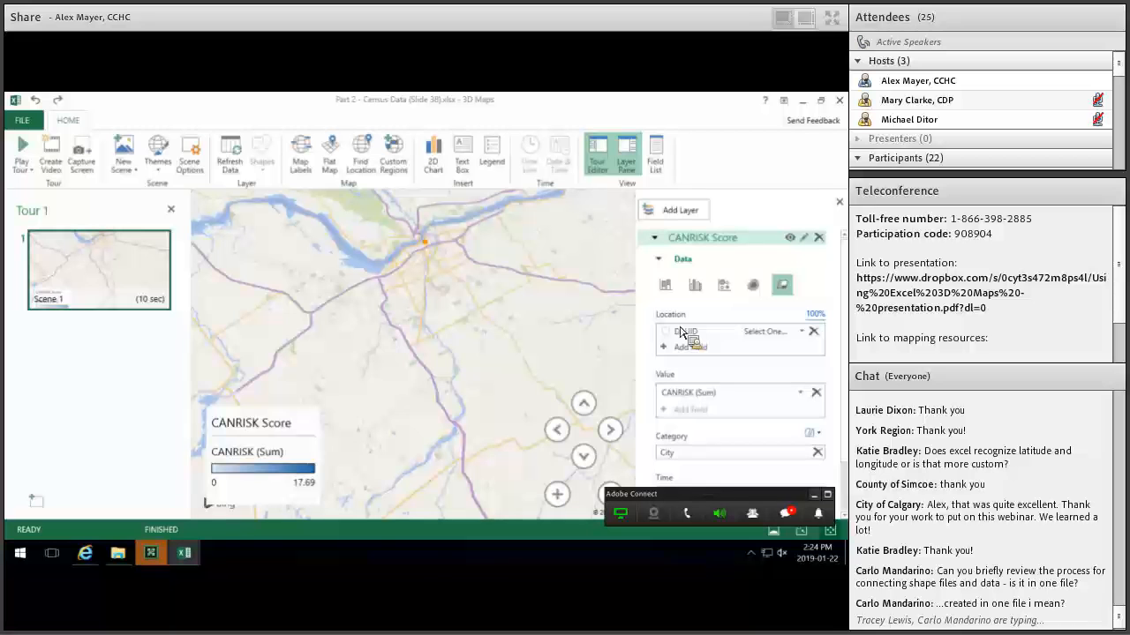
{"action": "left_click", "coordinate": [800, 331]}
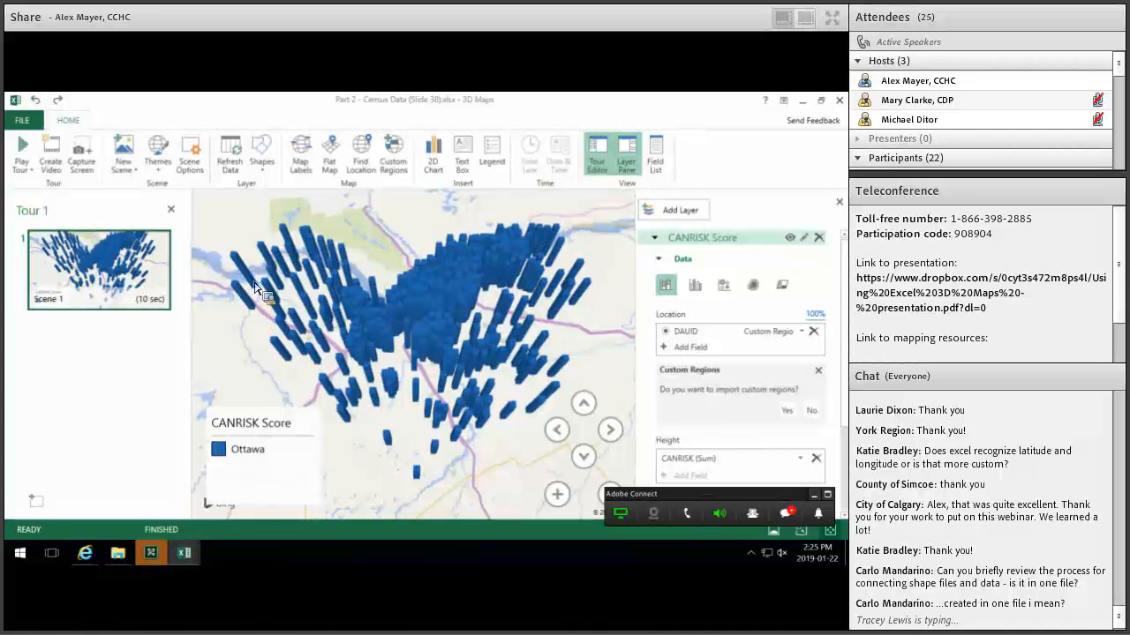
{"action": "left_click", "coordinate": [790, 291]}
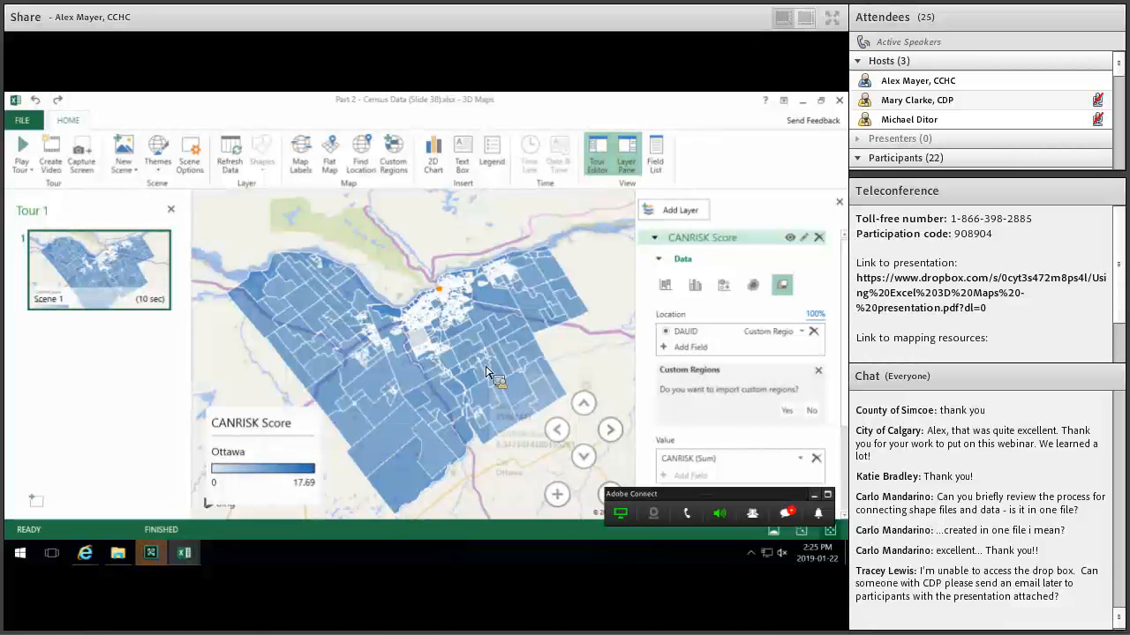
{"action": "mouse_move", "coordinate": [486, 371]}
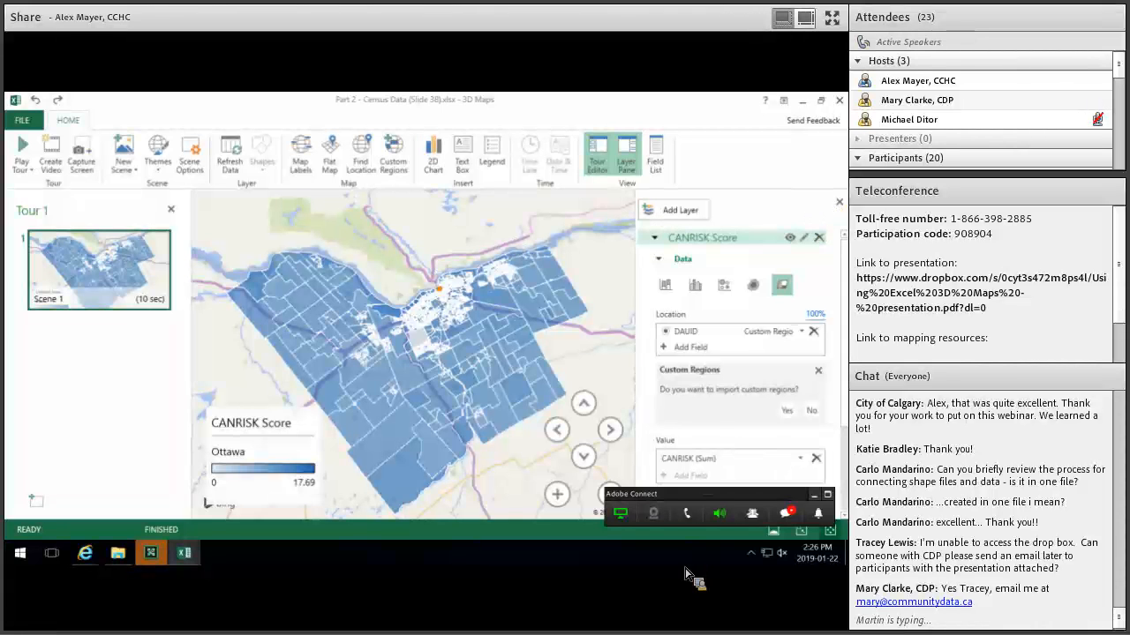
Post the presenter's e-mail address as a message in the Adobe Connect meeting chat.
{"action": "left_click", "coordinate": [793, 519]}
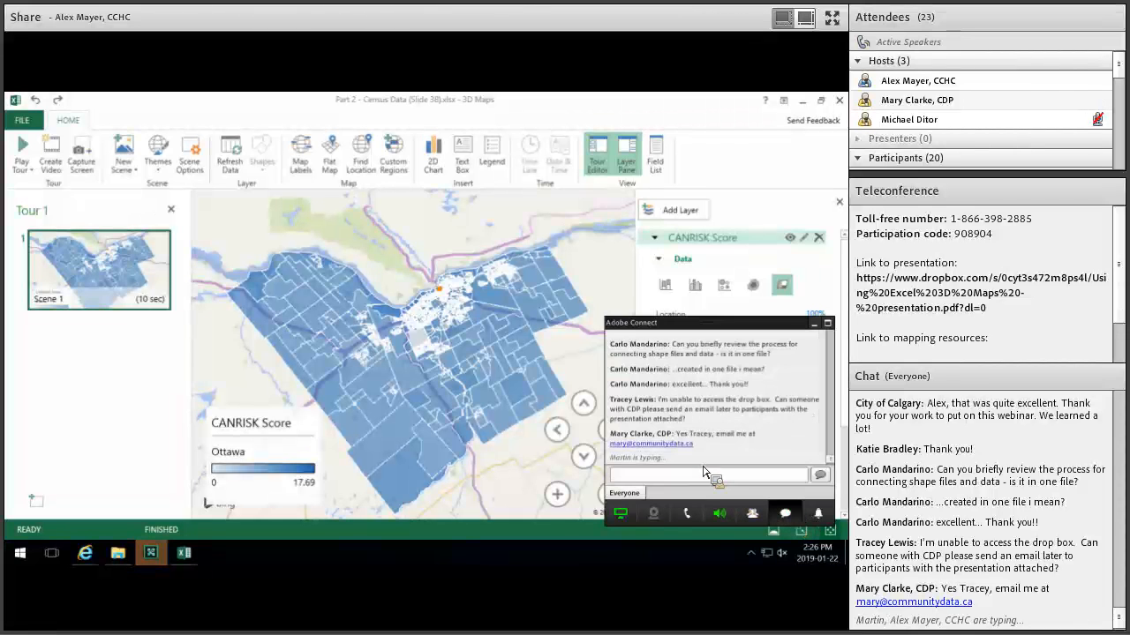
{"action": "left_click", "coordinate": [704, 474]}
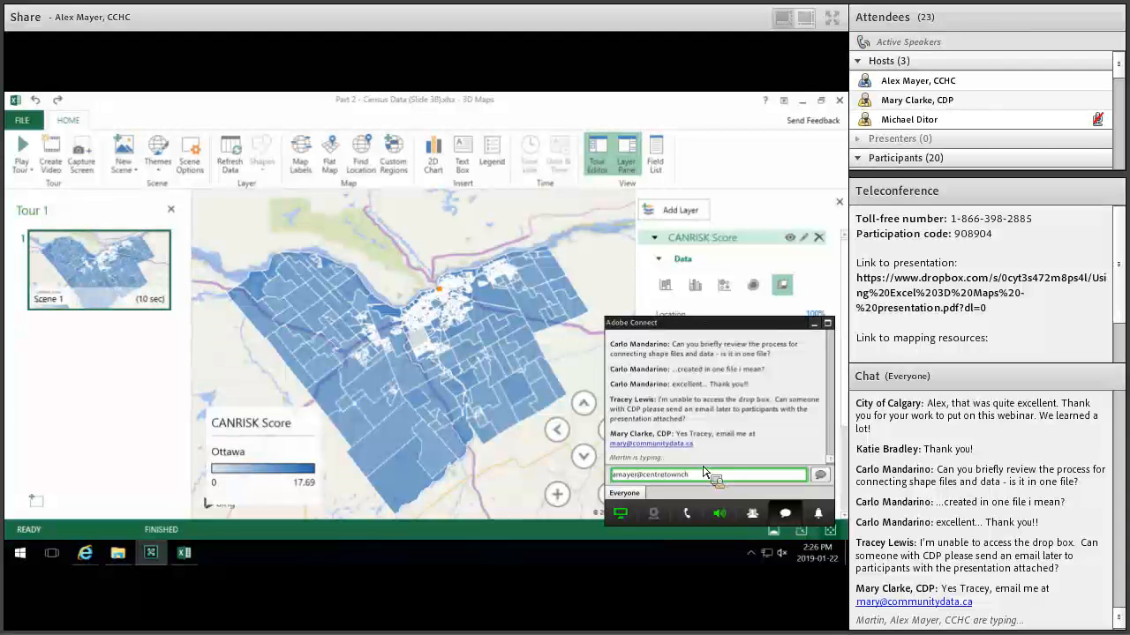
{"action": "key", "text": "Return"}
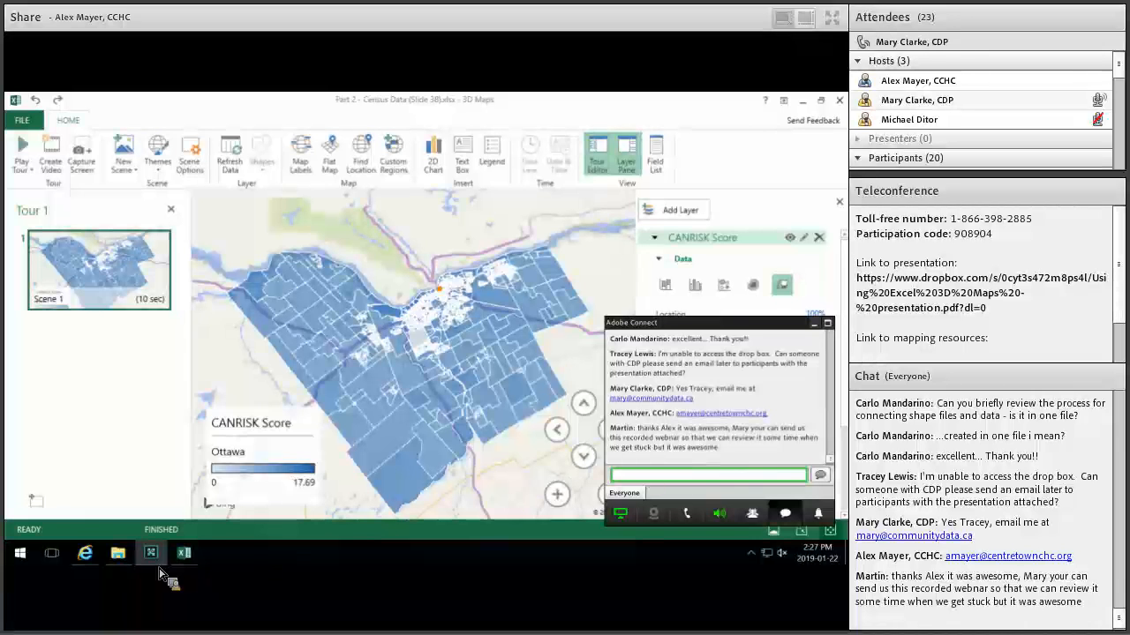
Go to slide 6, 'Let's Generate Some Data!', in PowerPoint and play its video.
{"action": "left_click", "coordinate": [124, 556]}
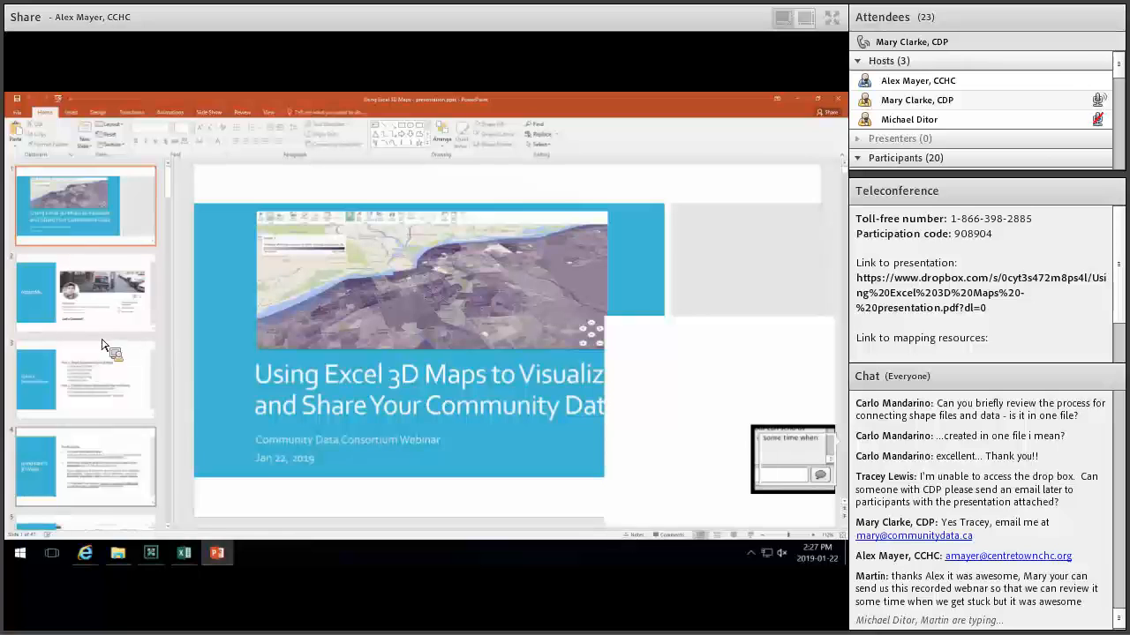
{"action": "scroll", "coordinate": [105, 327], "scroll_direction": "down", "scroll_amount": 5}
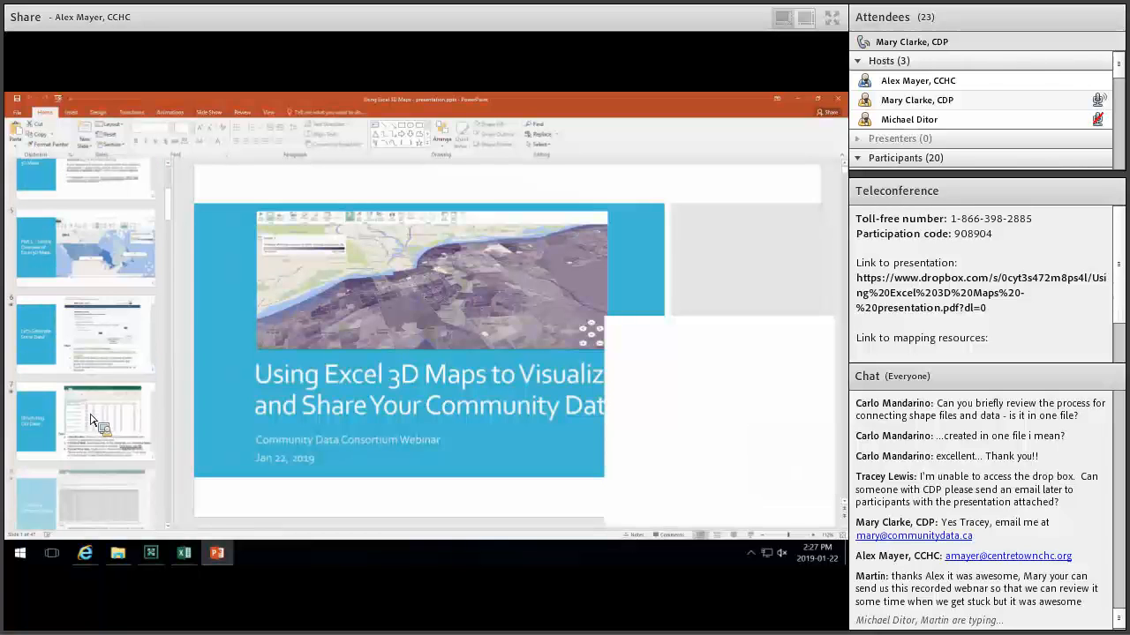
{"action": "left_click", "coordinate": [85, 318]}
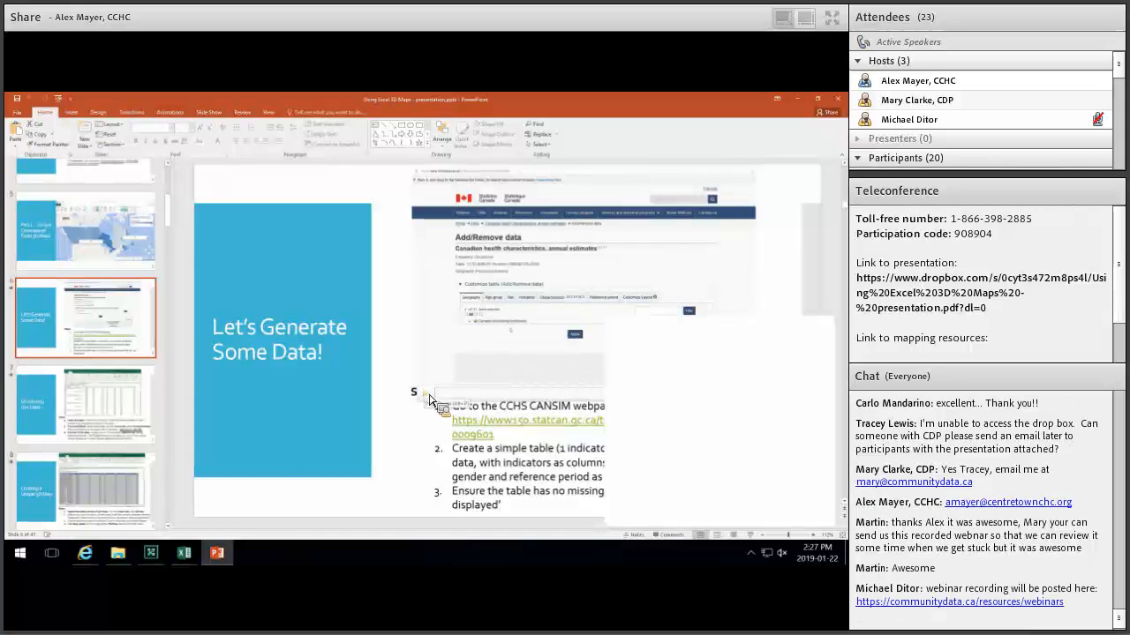
{"action": "left_click", "coordinate": [426, 394]}
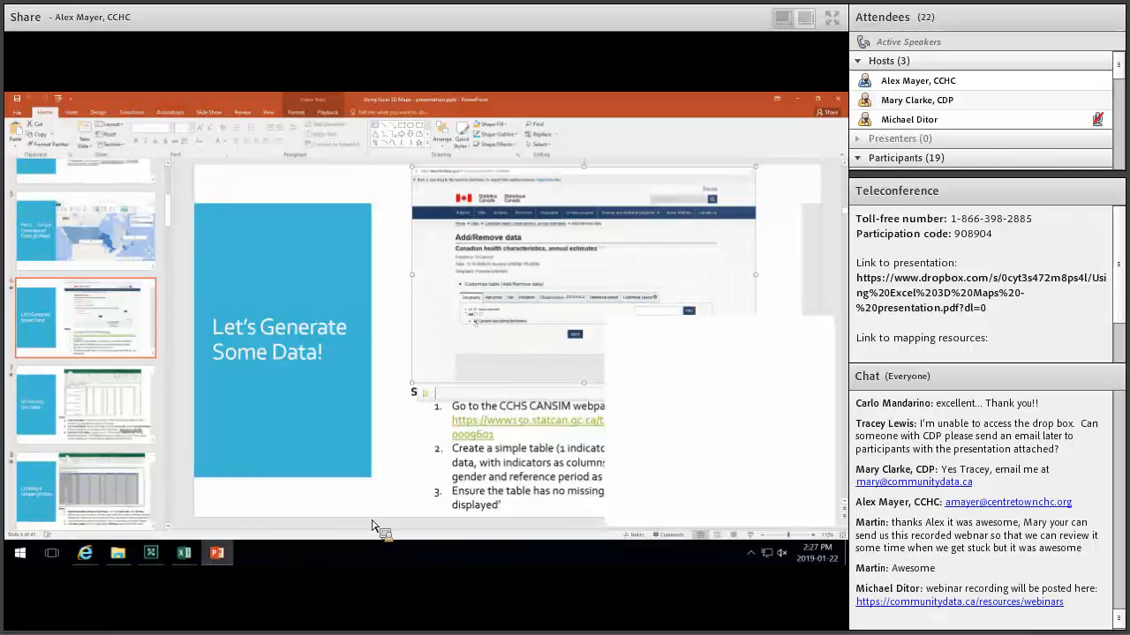